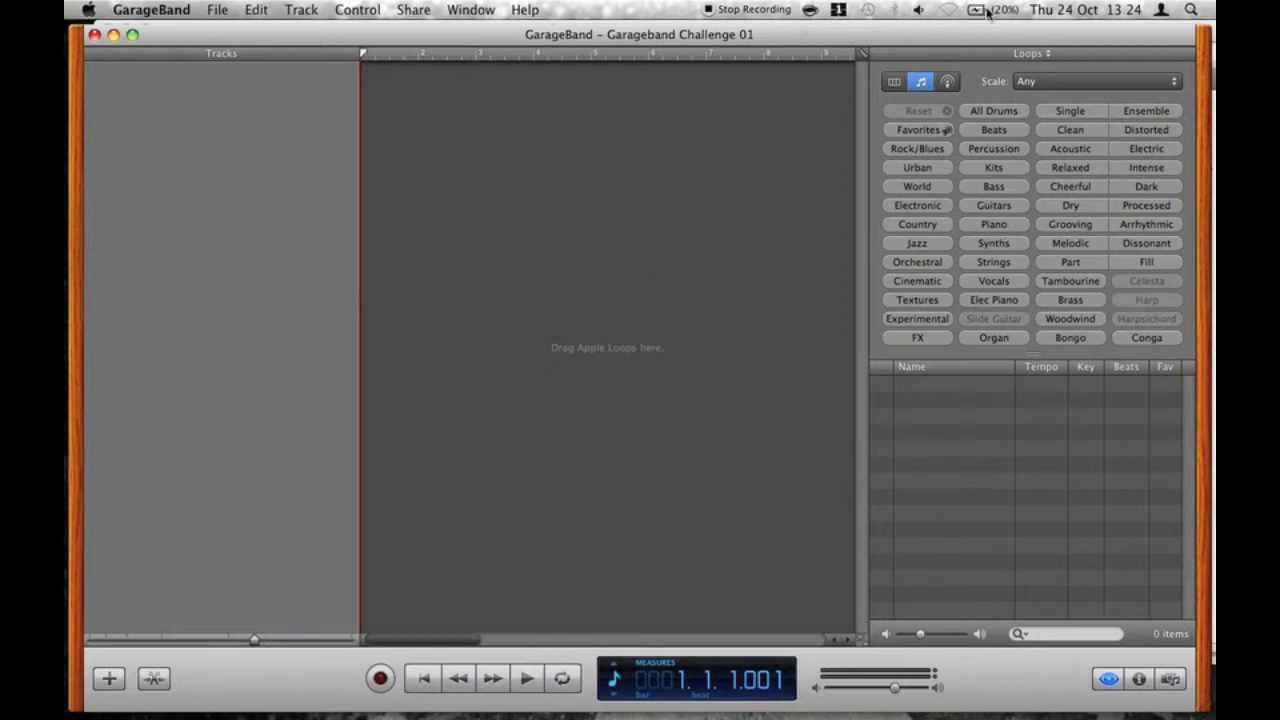
{"action": "left_click", "coordinate": [1105, 17]}
{"action": "left_click", "coordinate": [667, 240]}
{"action": "left_click", "coordinate": [134, 676]}
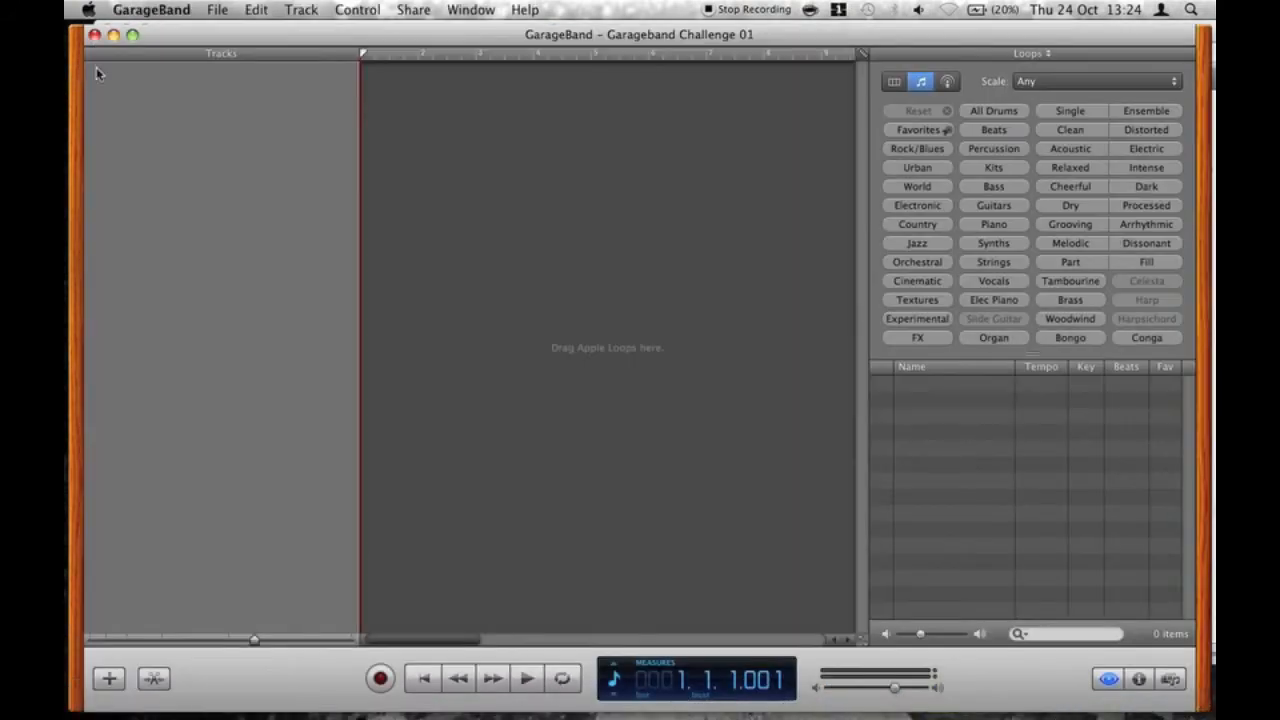
Switch to Finder and open the SAMPLES folder inside Krux Samples.
{"action": "left_click", "coordinate": [78, 72]}
{"action": "left_click", "coordinate": [143, 702]}
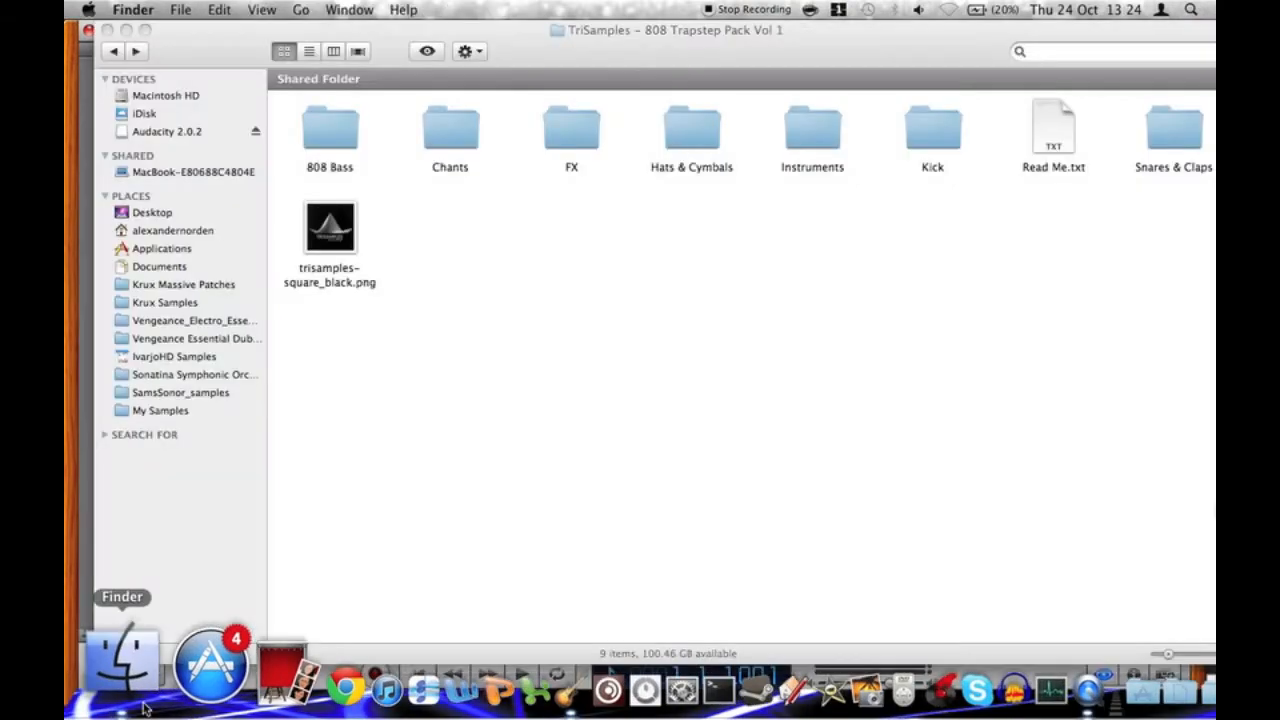
{"action": "left_click", "coordinate": [559, 139]}
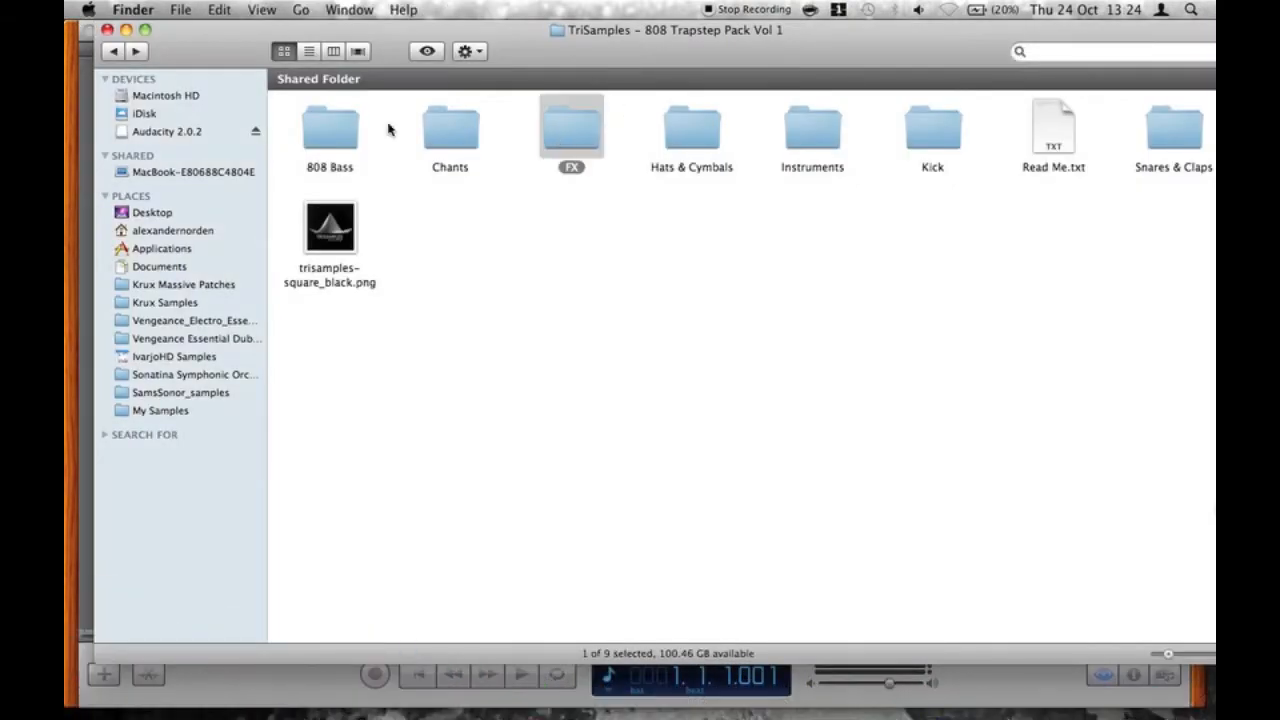
{"action": "left_click", "coordinate": [173, 300]}
{"action": "double_click", "coordinate": [330, 130]}
{"action": "left_click", "coordinate": [326, 135]}
Open Downlifters in the Effects folder and add the Breakdown FX sample to the GarageBand timeline at measure 2.
{"action": "double_click", "coordinate": [445, 130]}
{"action": "left_click", "coordinate": [338, 137]}
{"action": "left_click", "coordinate": [462, 130]}
{"action": "left_click", "coordinate": [512, 134]}
{"action": "left_click", "coordinate": [588, 140]}
{"action": "double_click", "coordinate": [588, 140]}
{"action": "left_click_drag", "start_coordinate": [583, 68], "coordinate": [586, 318]}
{"action": "left_click_drag", "start_coordinate": [577, 388], "coordinate": [452, 135]}
Return to the Krux Samples folder and add Drum hit.aiff on its own track at measure 2.
{"action": "left_click", "coordinate": [113, 306]}
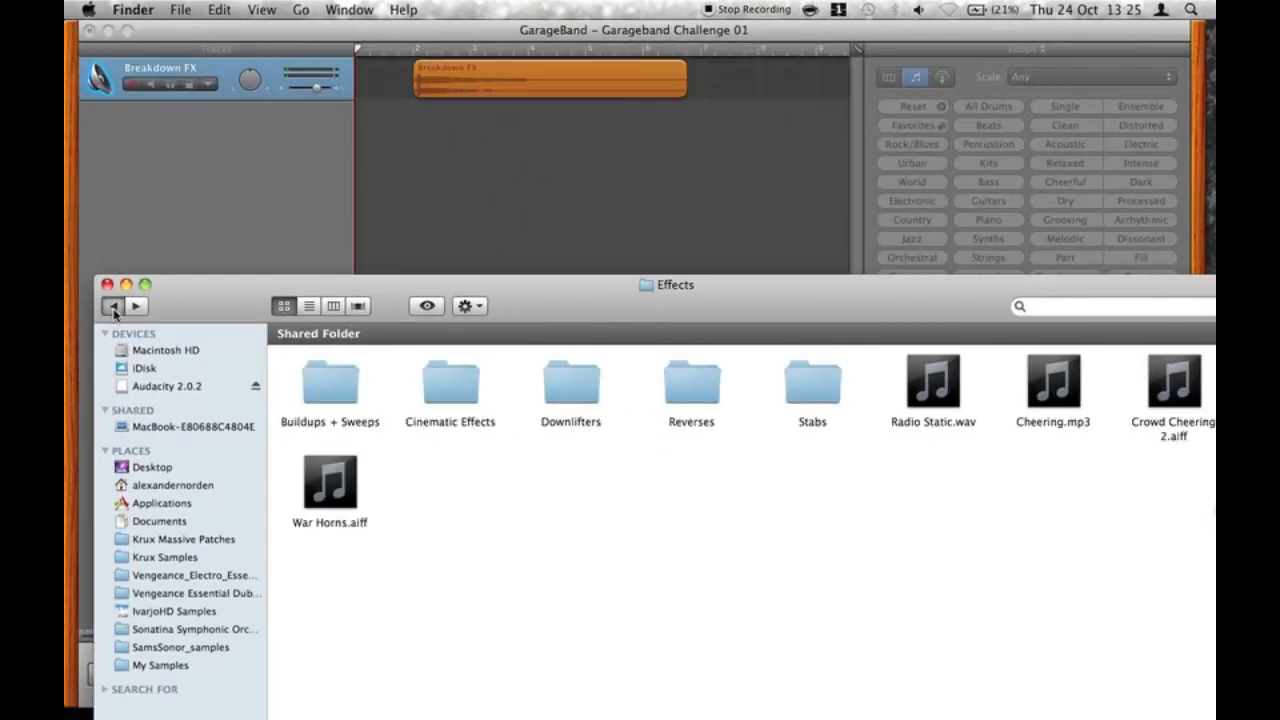
{"action": "left_click", "coordinate": [113, 306]}
{"action": "left_click", "coordinate": [165, 557]}
{"action": "left_click_drag", "start_coordinate": [735, 413], "coordinate": [434, 143]}
Open Booms + Rumbles under Cinematic Effects and add Bass Boom1.wav on a new track at measure 2.
{"action": "left_click", "coordinate": [116, 308]}
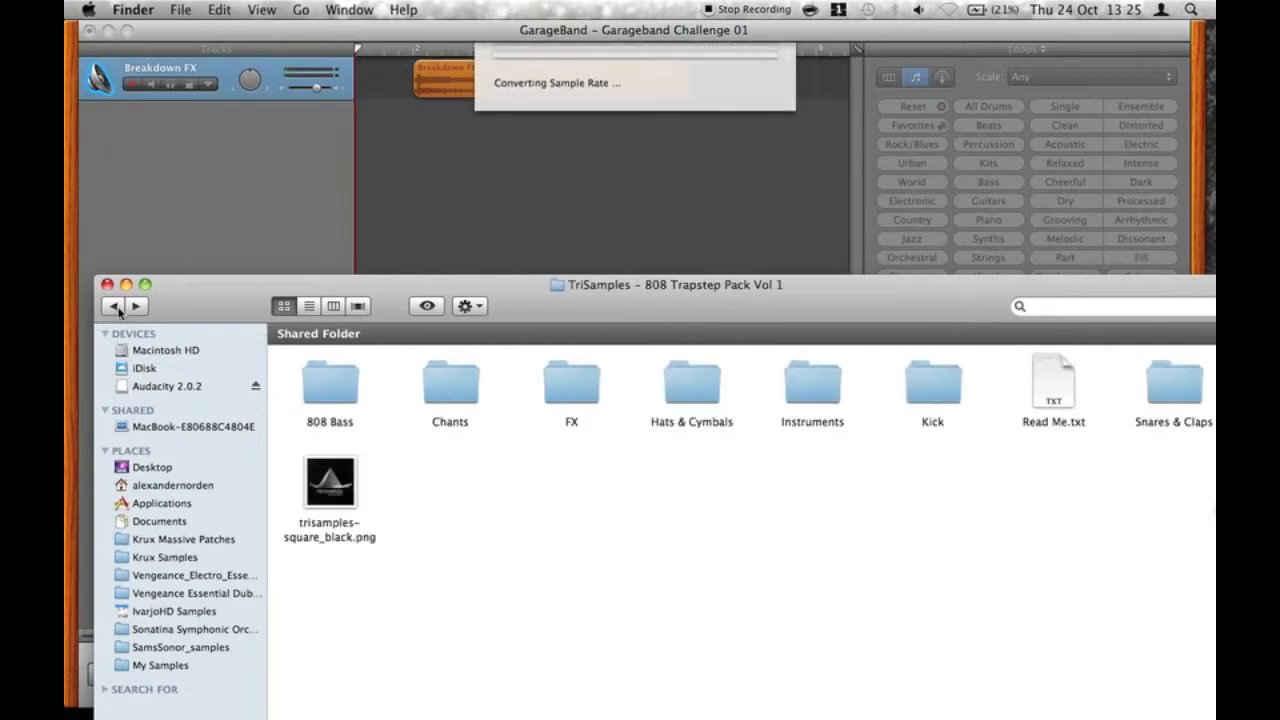
{"action": "left_click", "coordinate": [137, 307]}
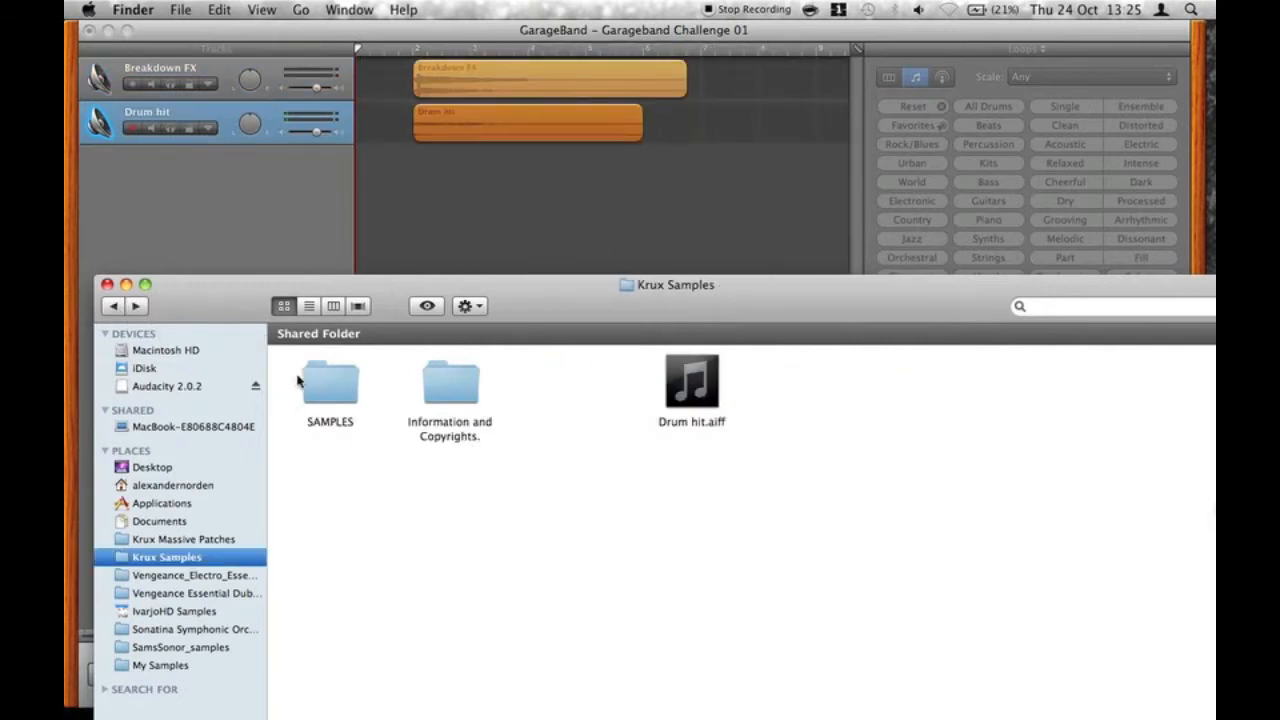
{"action": "double_click", "coordinate": [325, 385]}
{"action": "double_click", "coordinate": [480, 400]}
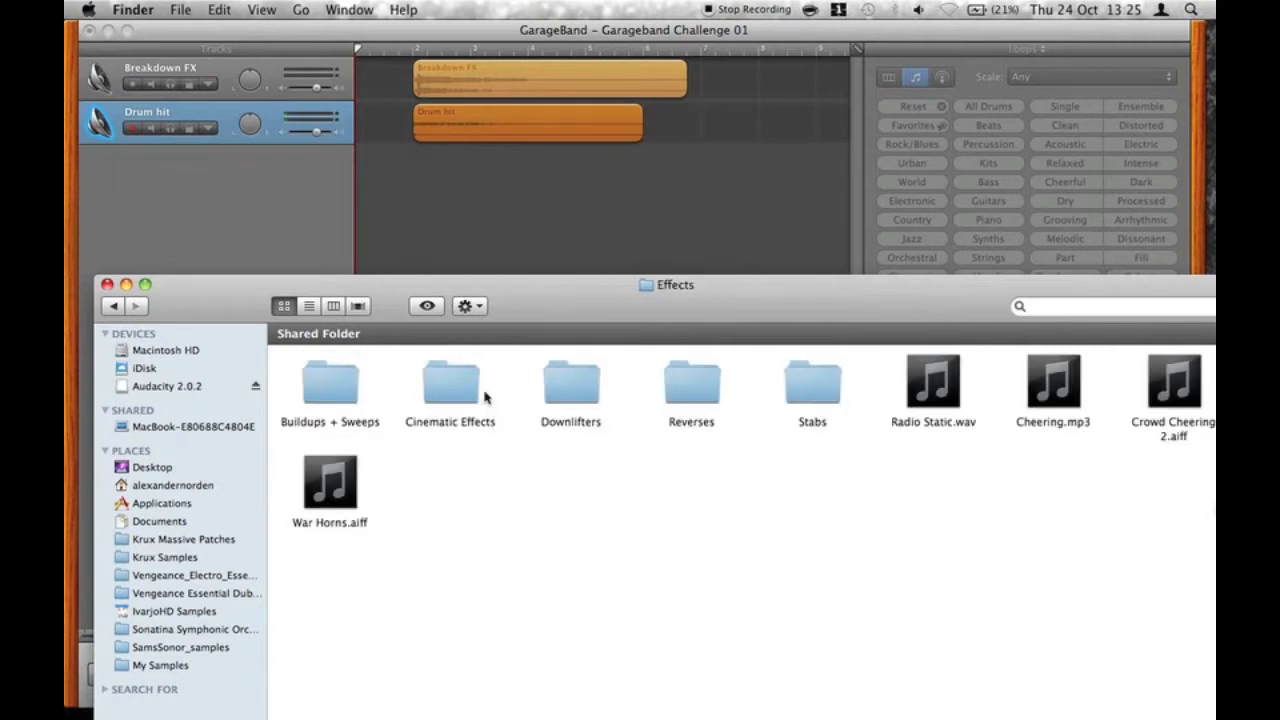
{"action": "double_click", "coordinate": [442, 382]}
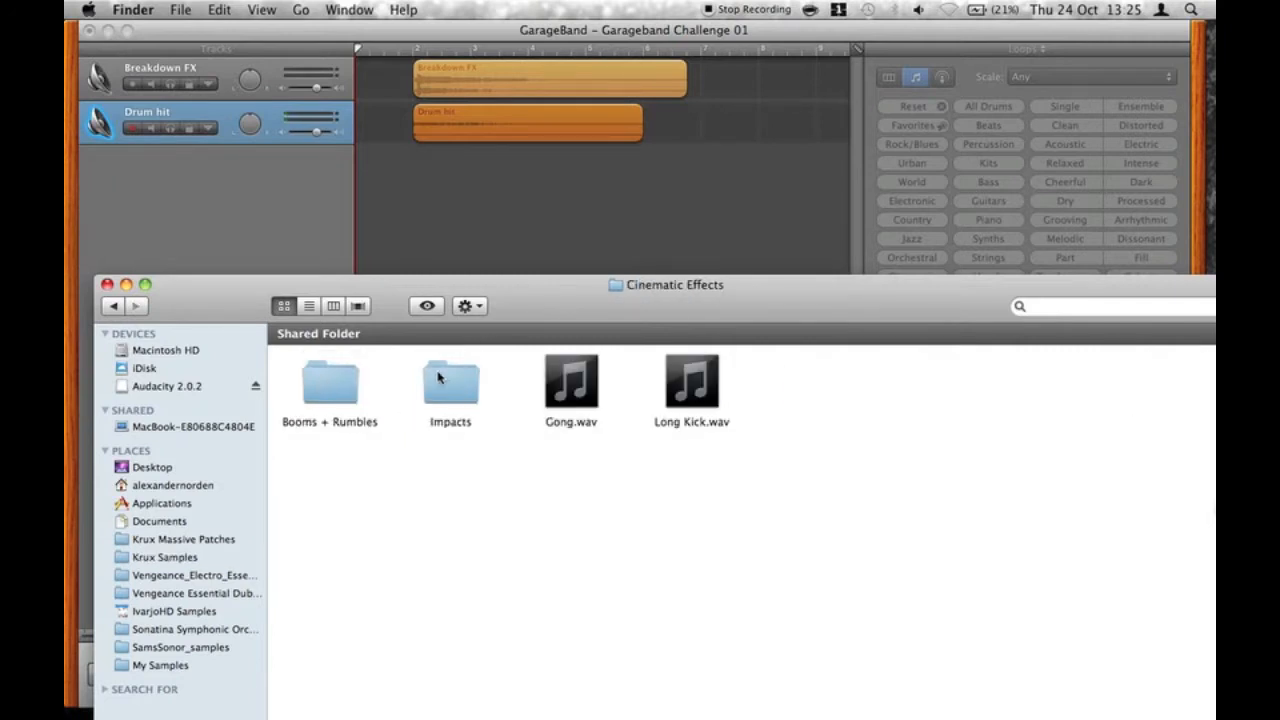
{"action": "double_click", "coordinate": [340, 385]}
{"action": "left_click_drag", "start_coordinate": [330, 400], "coordinate": [490, 234]}
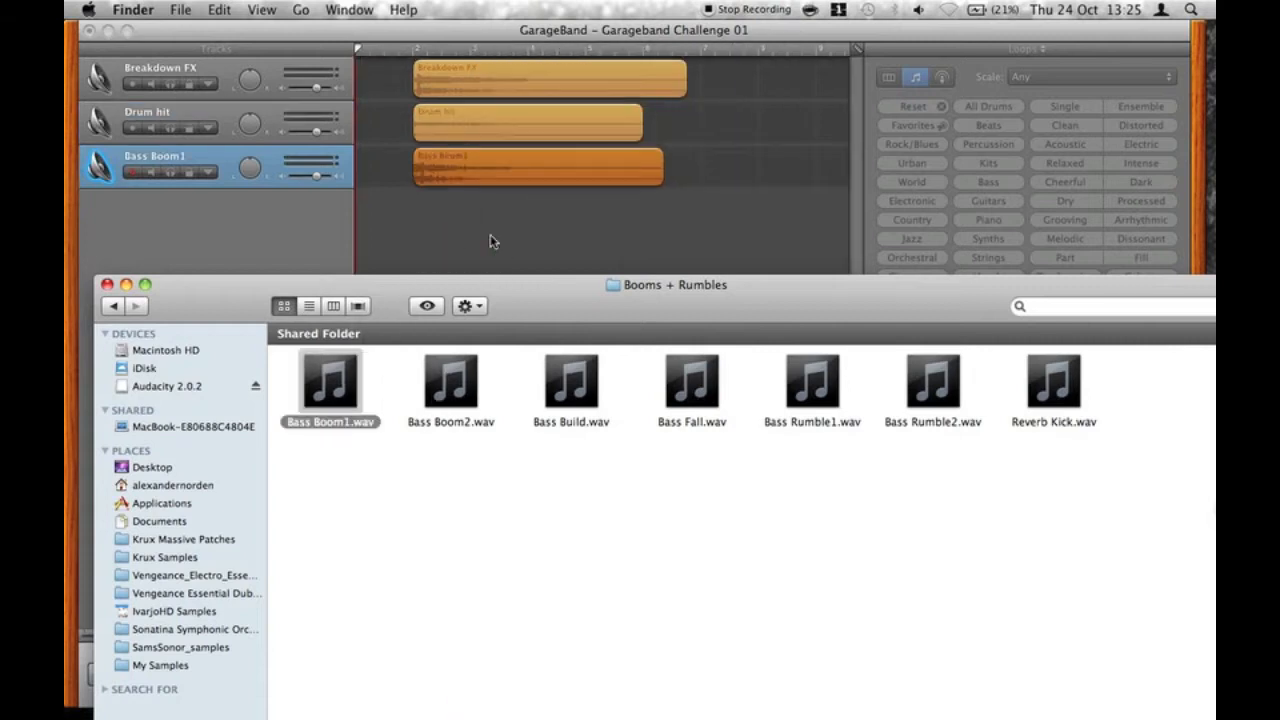
Switch back to GarageBand and shift the Breakdown FX region to start slightly before measure 2.
{"action": "left_click", "coordinate": [490, 234]}
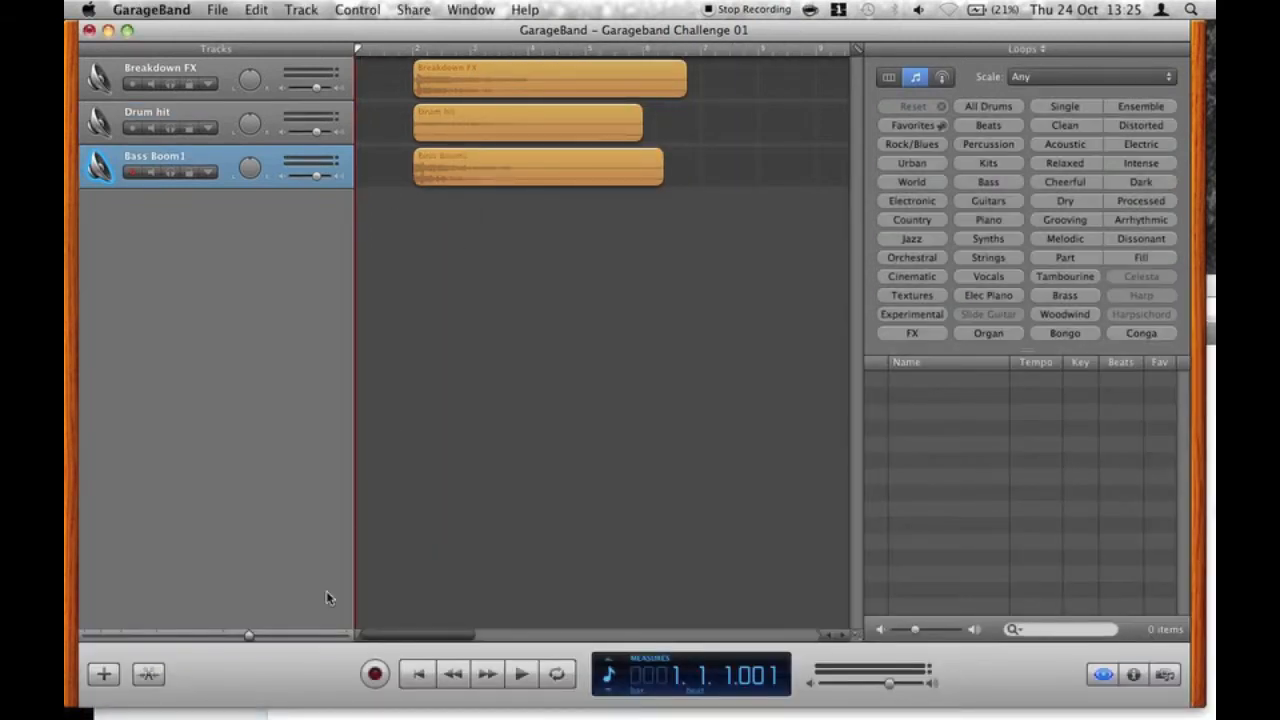
{"action": "left_click_drag", "start_coordinate": [249, 635], "coordinate": [312, 635]}
{"action": "left_click_drag", "start_coordinate": [578, 97], "coordinate": [531, 71]}
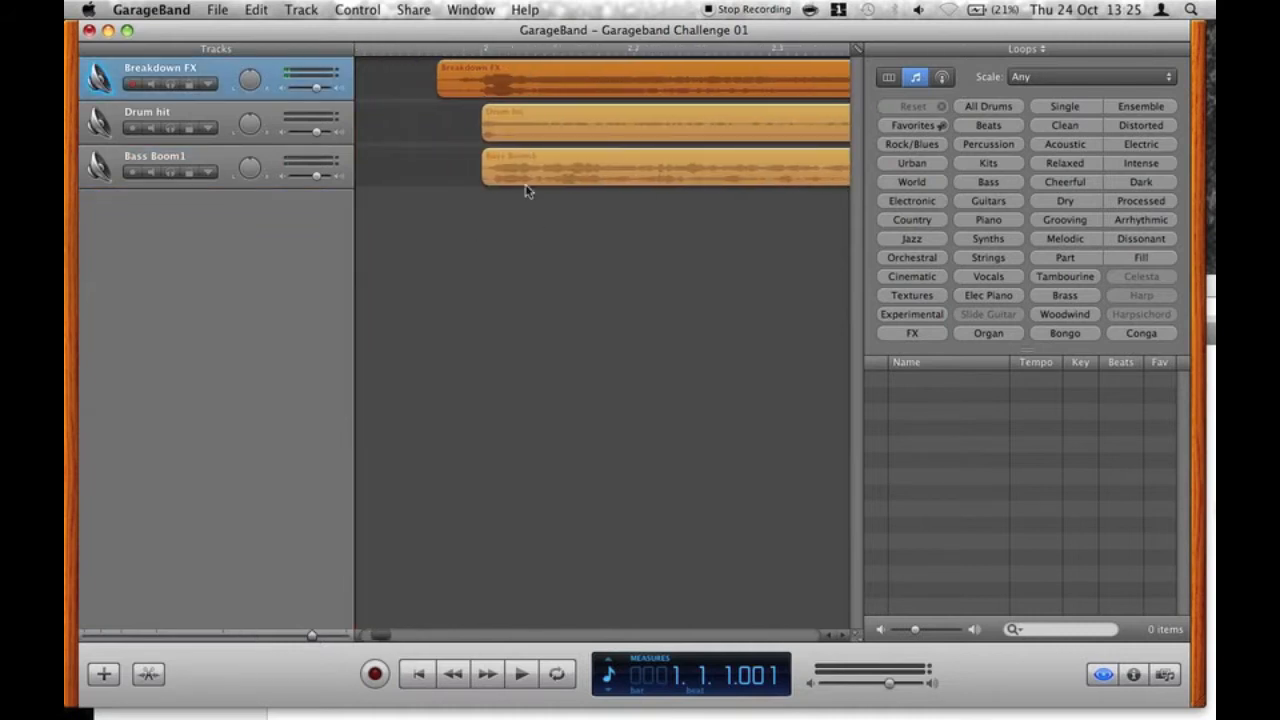
Create a software instrument track and set its sound generator to Sylenth1.
{"action": "key", "text": "alt+super+n"}
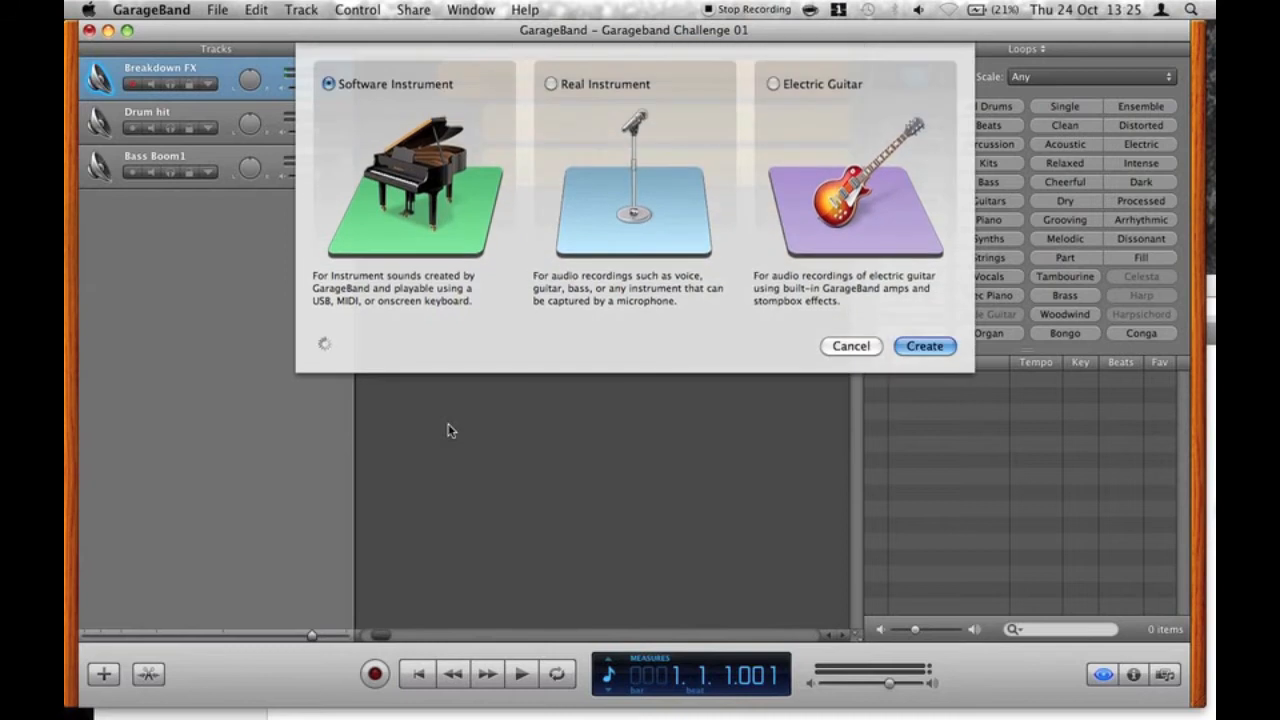
{"action": "key", "text": "Escape"}
{"action": "key", "text": "super+i"}
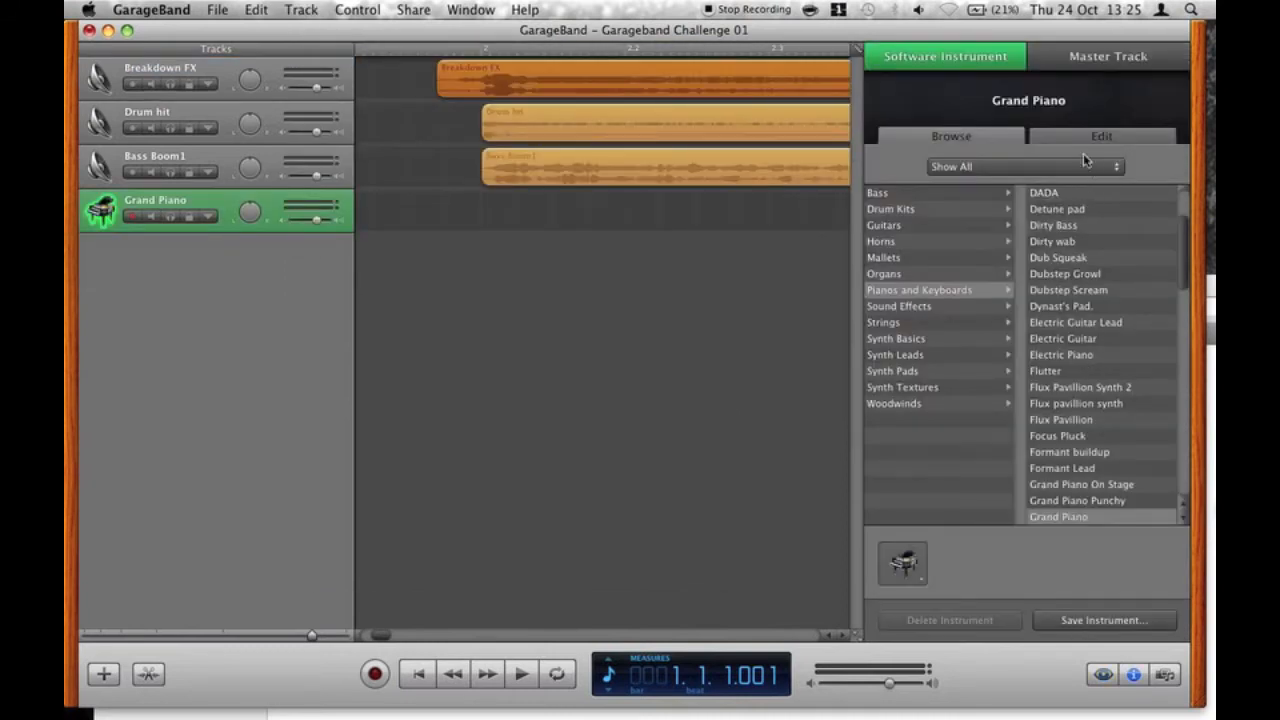
{"action": "left_click", "coordinate": [1075, 135]}
{"action": "left_click", "coordinate": [1026, 180]}
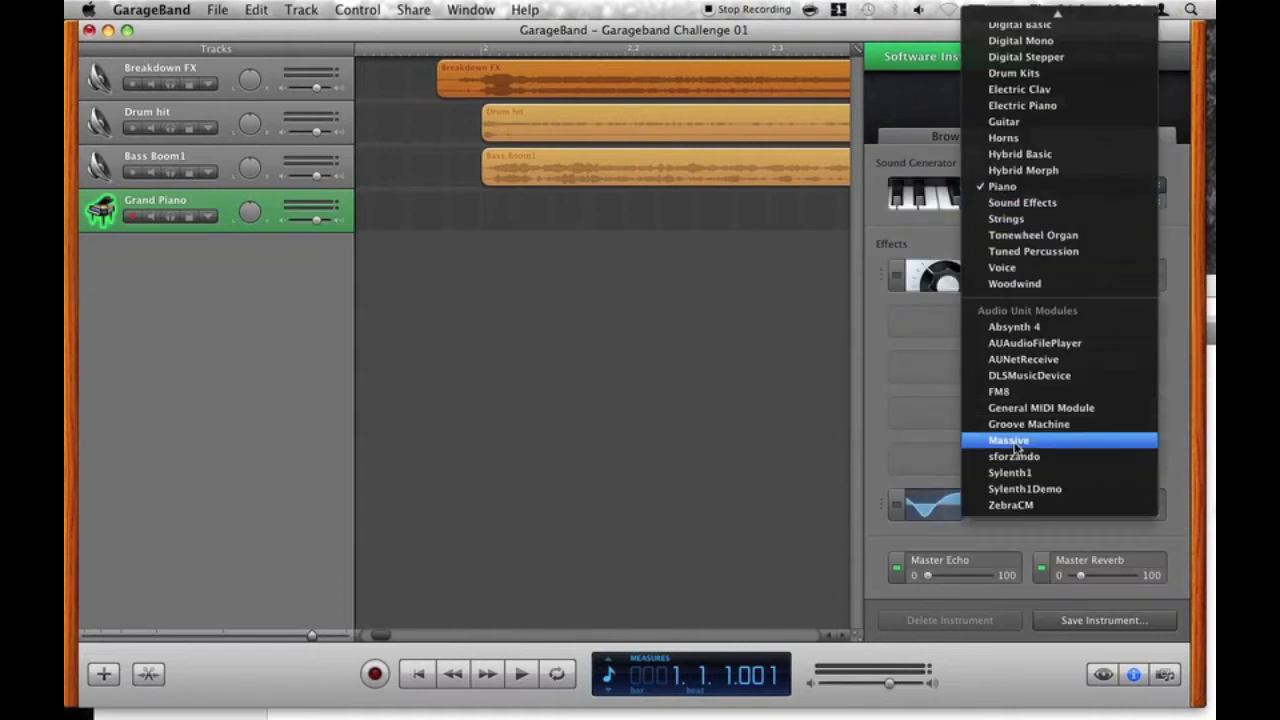
{"action": "left_click", "coordinate": [1023, 474]}
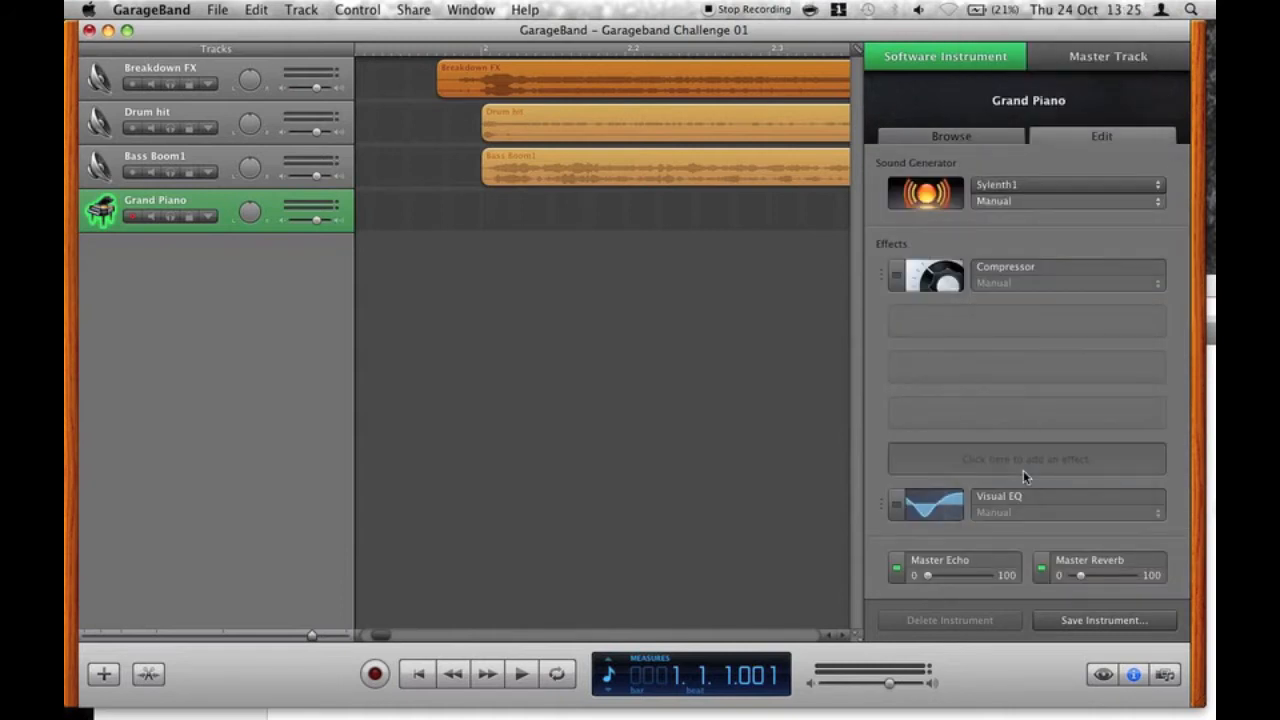
Open the Sylenth1 editor and initialize the preset.
{"action": "left_click", "coordinate": [938, 204]}
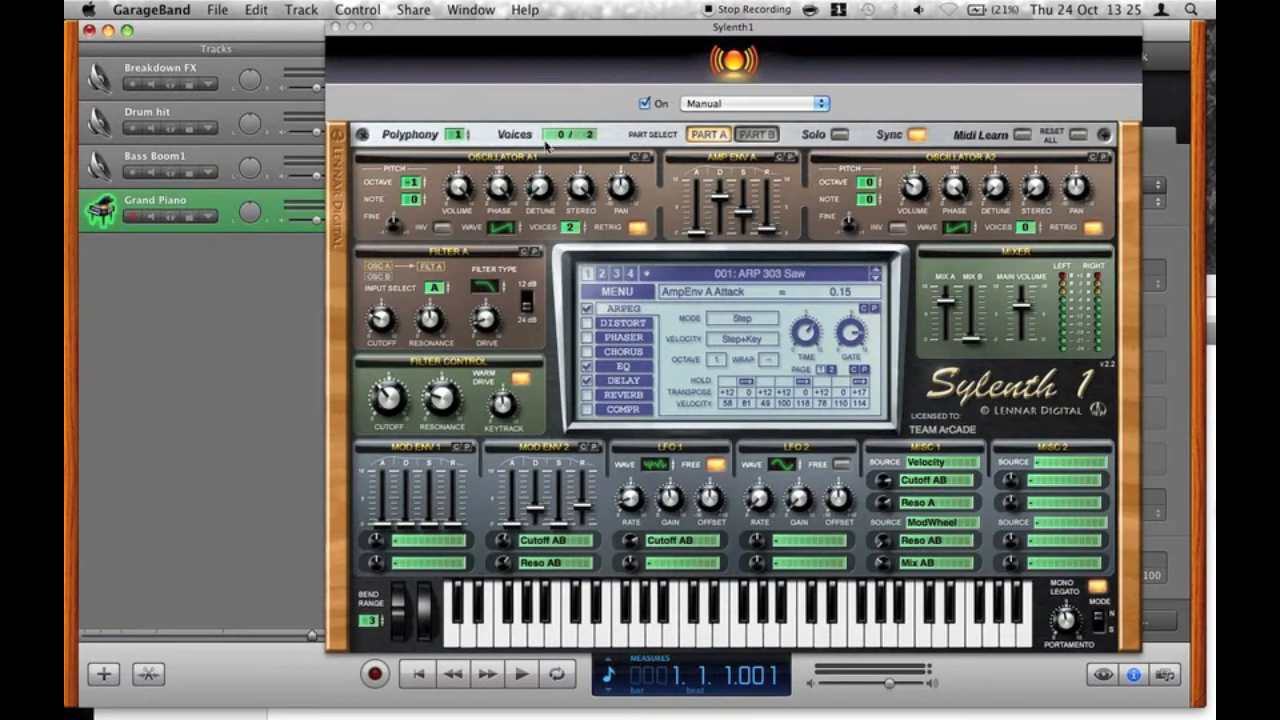
{"action": "left_click", "coordinate": [605, 294]}
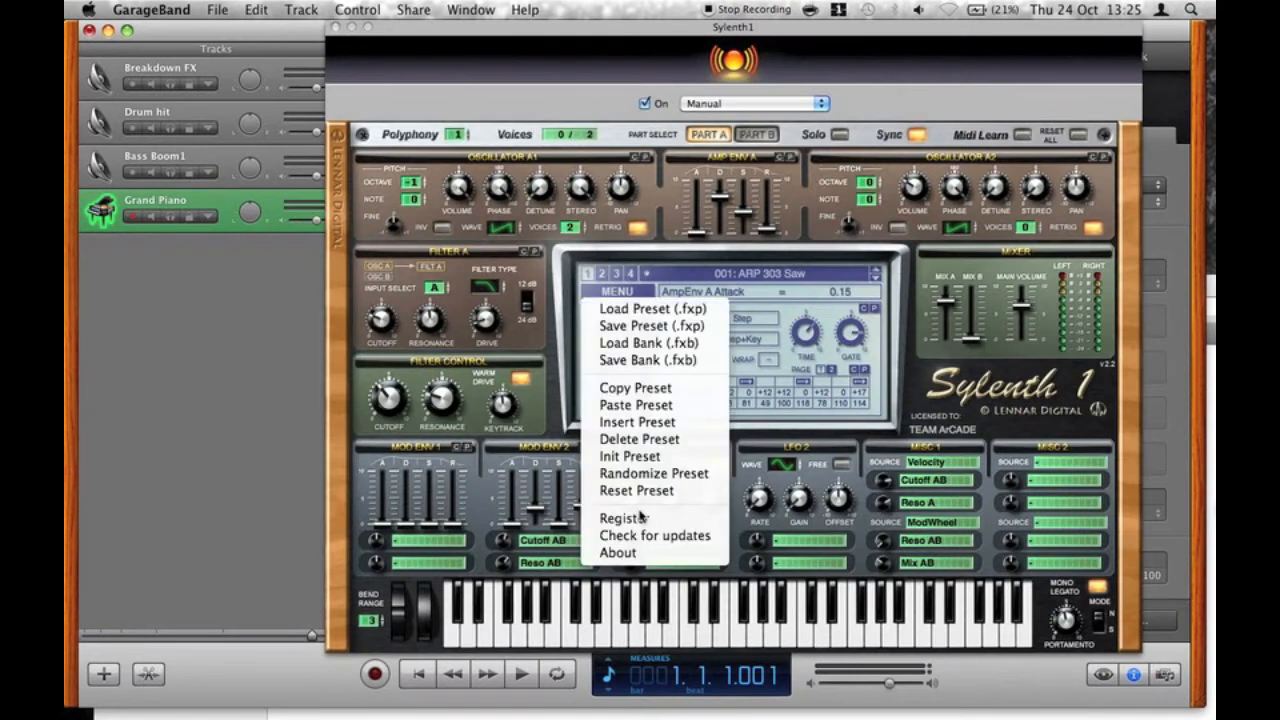
{"action": "left_click", "coordinate": [645, 455]}
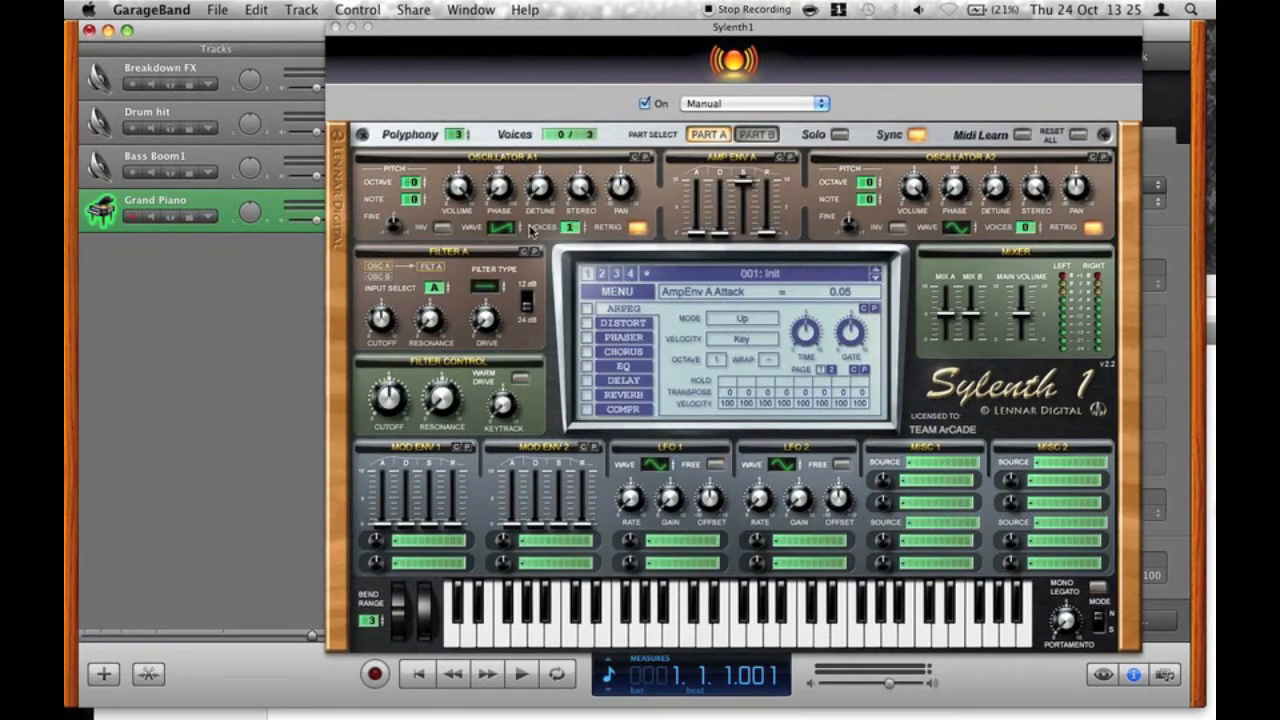
Open Musical Typing and play test notes on the Sylenth1 track, lowering the octave to C1.
{"action": "key", "text": "super+shift+k"}
{"action": "key", "text": "a"}
{"action": "key", "text": "e"}
{"action": "key", "text": "g"}
{"action": "key", "text": "XF86AudioRaiseVolume"}
{"action": "key", "text": "XF86AudioRaiseVolume"}
{"action": "key", "text": "a"}
{"action": "key", "text": "z"}
{"action": "key", "text": "a"}
Set oscillator A1 to 3 voices in Sylenth1 and audition the sound.
{"action": "left_click", "coordinate": [570, 228]}
{"action": "key", "text": "a"}
{"action": "key", "text": "a"}
{"action": "left_click_drag", "start_coordinate": [574, 232], "coordinate": [535, 5]}
{"action": "key", "text": "e"}
{"action": "key", "text": "g"}
{"action": "key", "text": "a"}
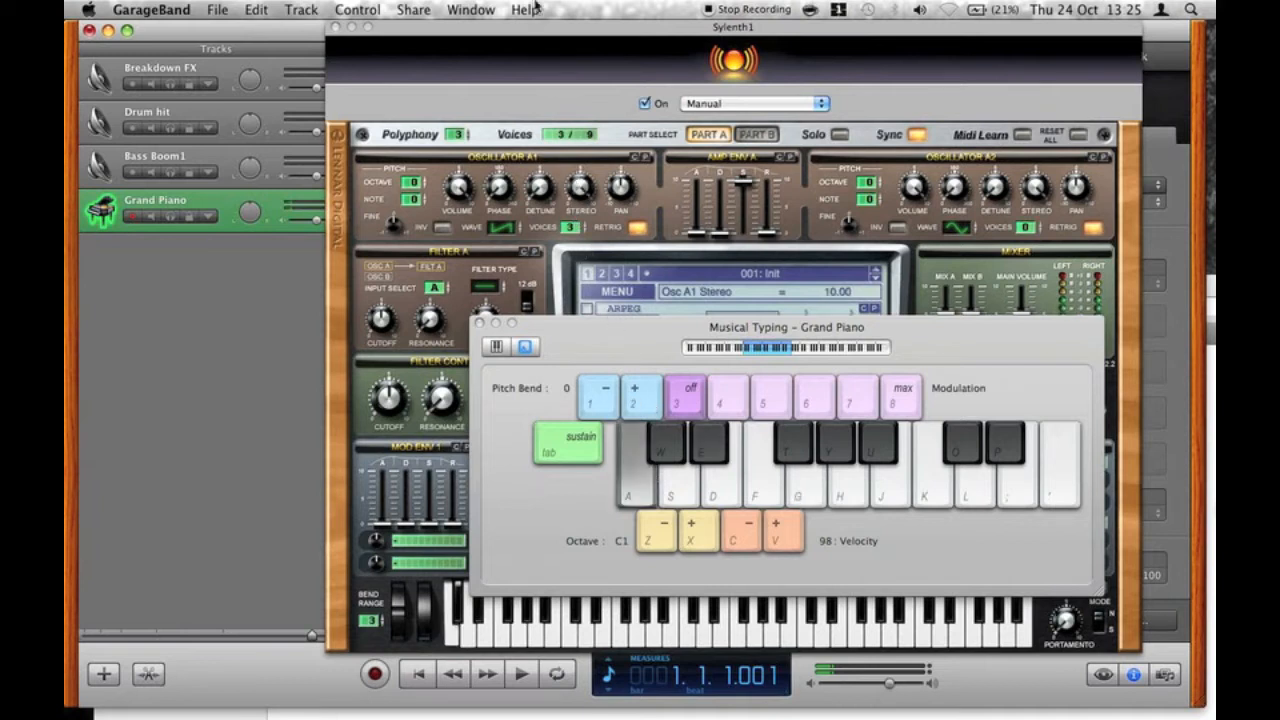
Set oscillator A1's phase to 0 degrees while auditioning notes at octave C0, and close the Sylenth1 editor.
{"action": "key", "text": "z"}
{"action": "key", "text": "a"}
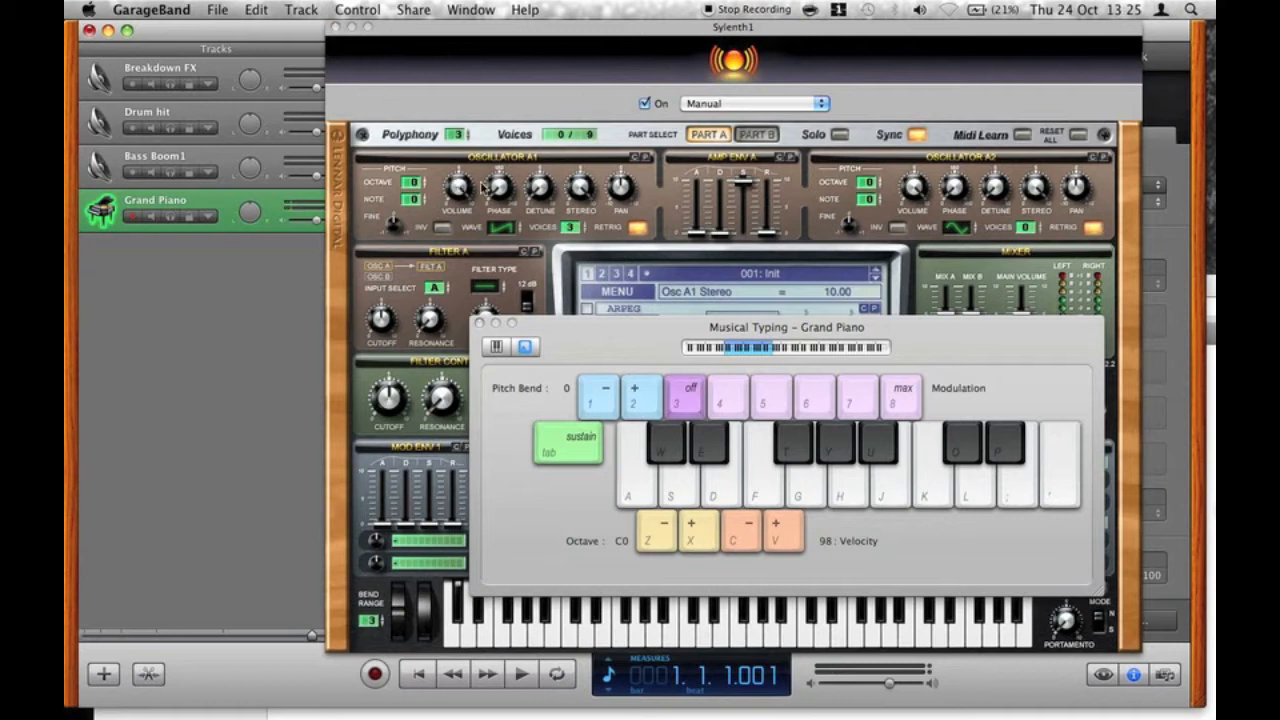
{"action": "key", "text": "a"}
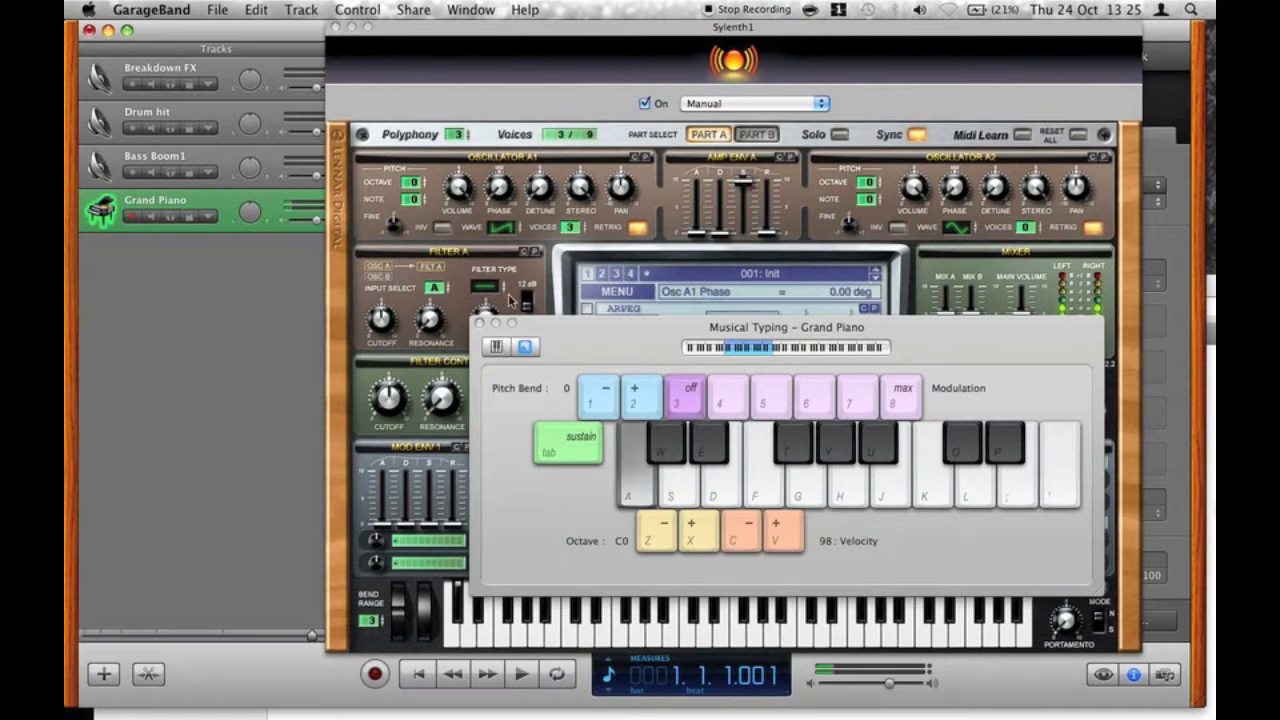
{"action": "key", "text": "a"}
{"action": "left_click", "coordinate": [337, 27]}
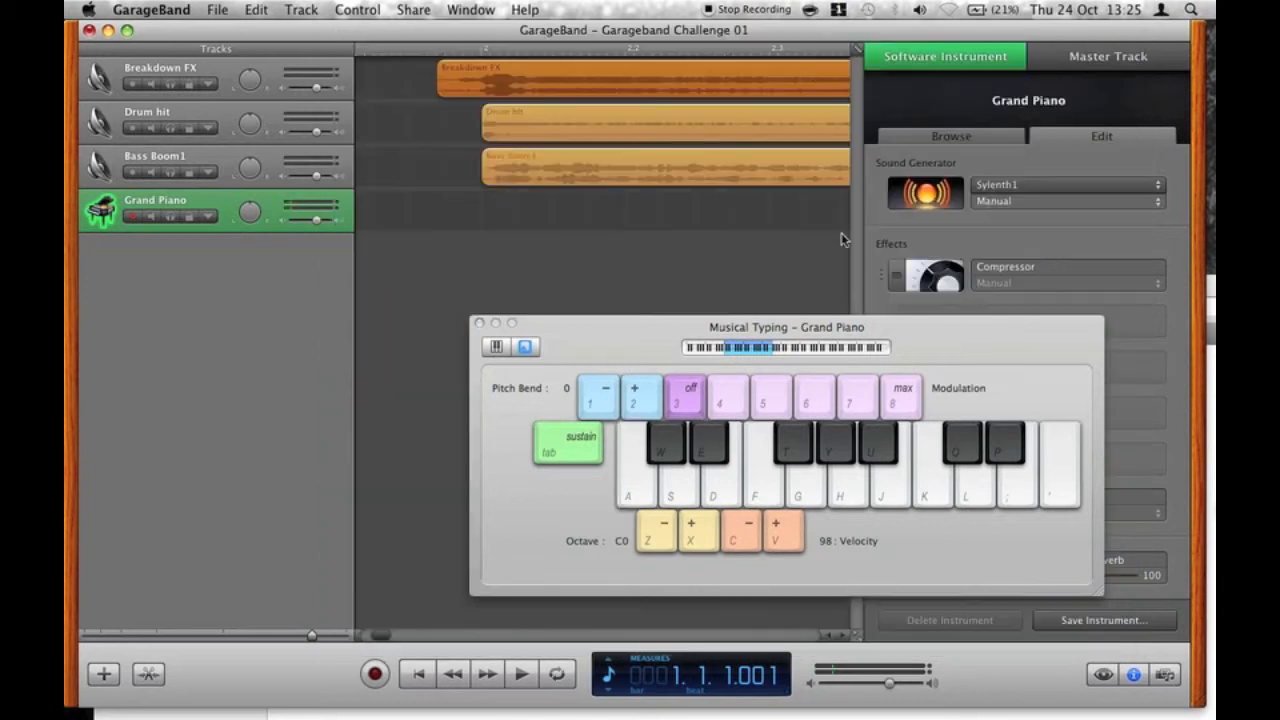
Add MEqualizer as an effect on the Grand Piano track and open its editor.
{"action": "left_click_drag", "start_coordinate": [862, 345], "coordinate": [799, 388]}
{"action": "left_click", "coordinate": [935, 328]}
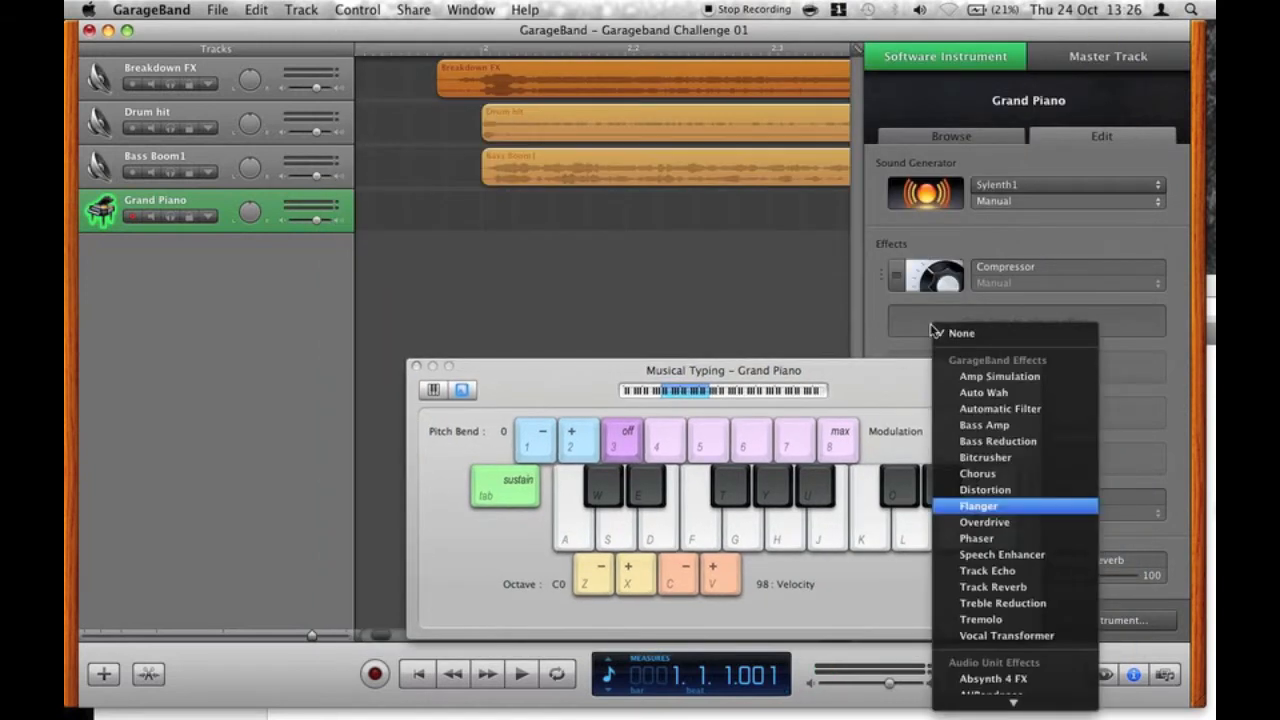
{"action": "key", "text": "Return"}
{"action": "left_click", "coordinate": [1000, 314]}
{"action": "scroll", "coordinate": [1001, 314], "scroll_direction": "down", "scroll_amount": 5}
{"action": "key", "text": "Return"}
{"action": "left_click", "coordinate": [938, 322]}
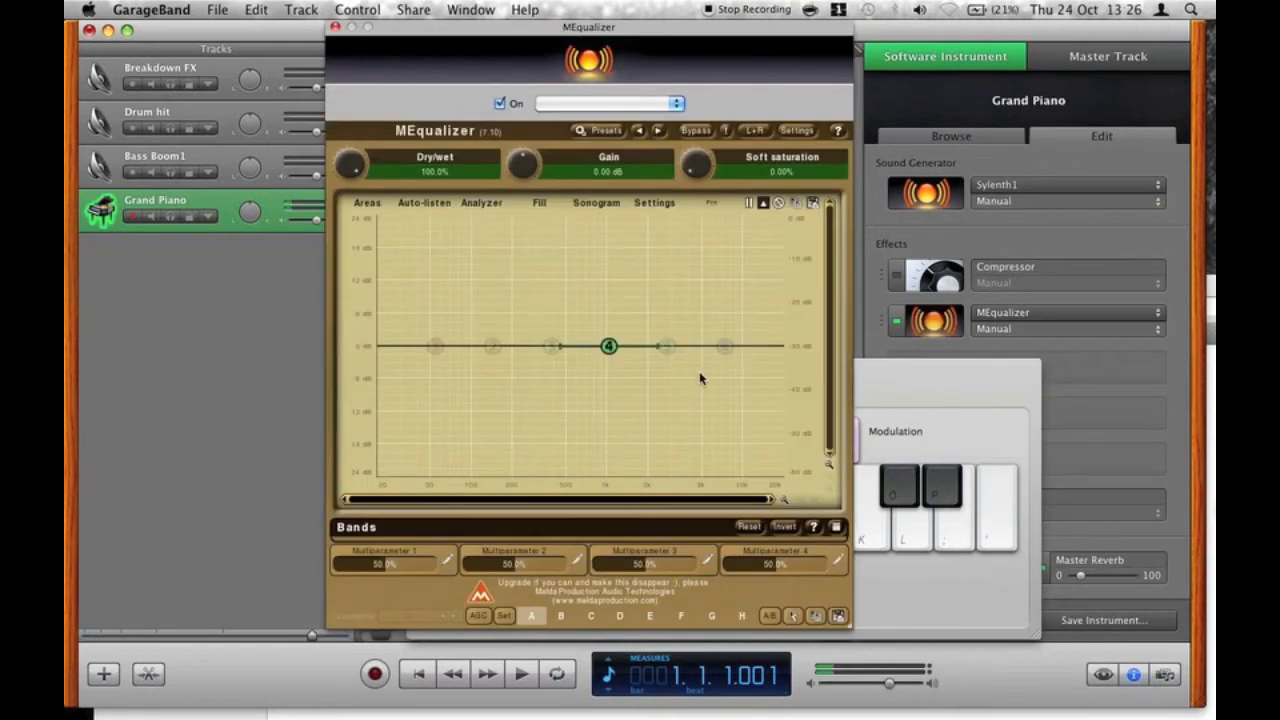
Make MEqualizer band 6 a 12 dB/oct low-pass filter and move its cutoff to just below 1 kHz.
{"action": "double_click", "coordinate": [724, 347]}
{"action": "left_click", "coordinate": [886, 275]}
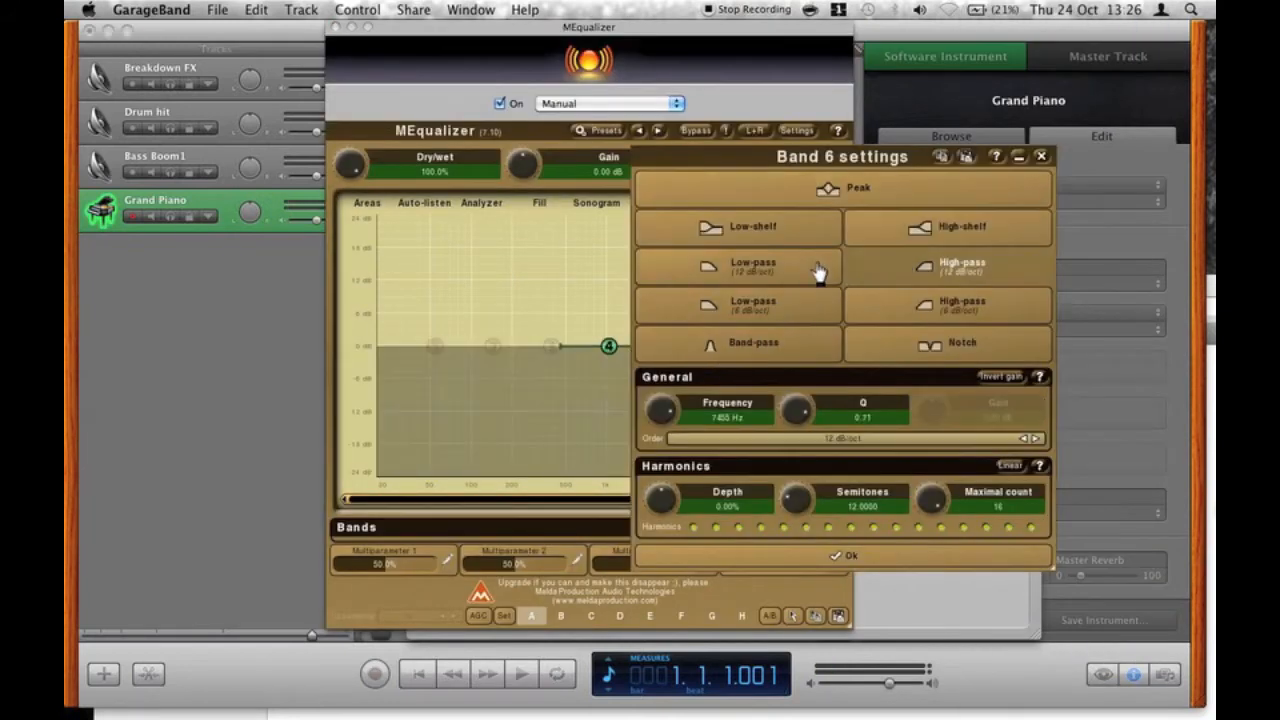
{"action": "left_click", "coordinate": [829, 260]}
{"action": "left_click", "coordinate": [1041, 156]}
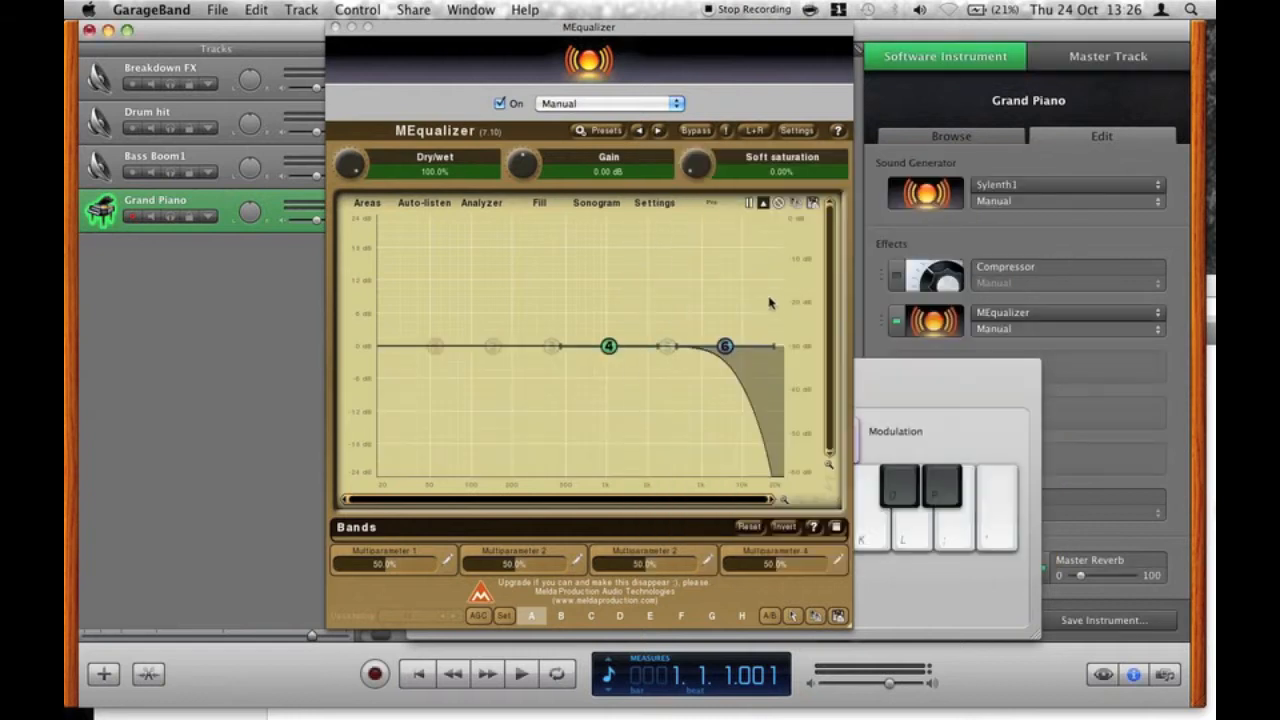
{"action": "left_click_drag", "start_coordinate": [731, 348], "coordinate": [580, 348]}
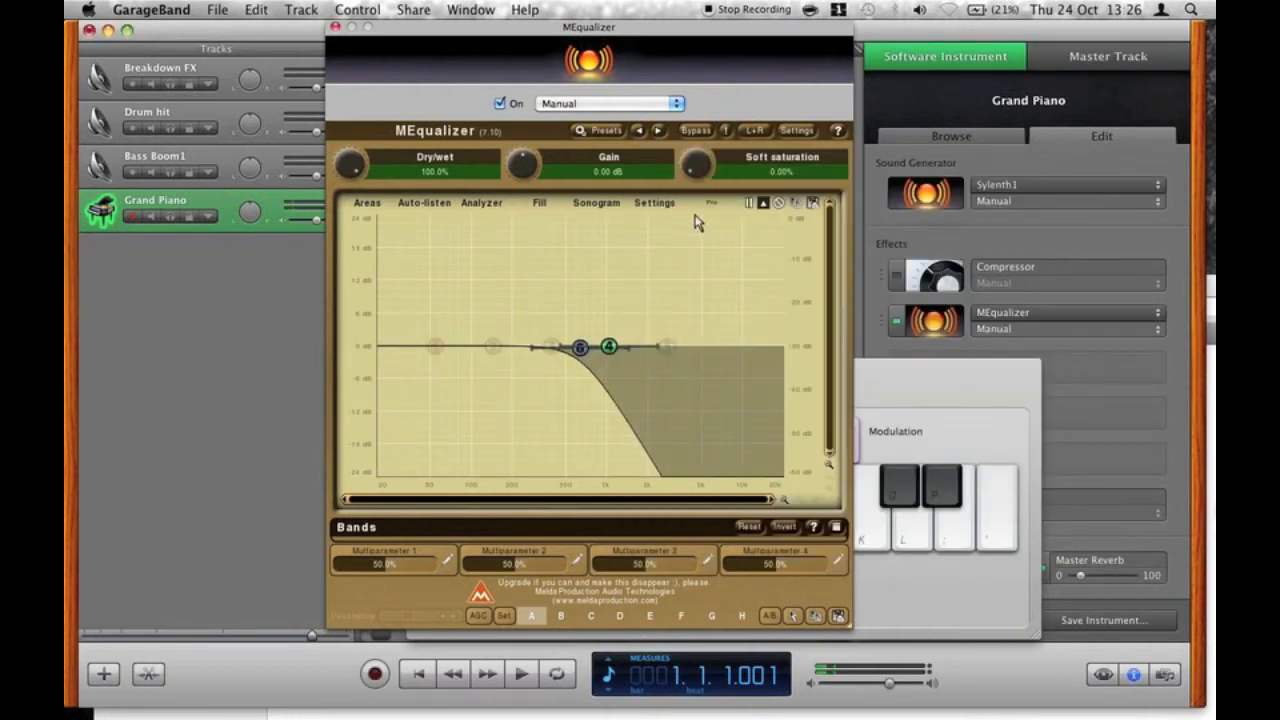
Raise MEqualizer's soft saturation to about 38%, audition a note and close the effect editor.
{"action": "left_click_drag", "start_coordinate": [696, 164], "coordinate": [696, 120]}
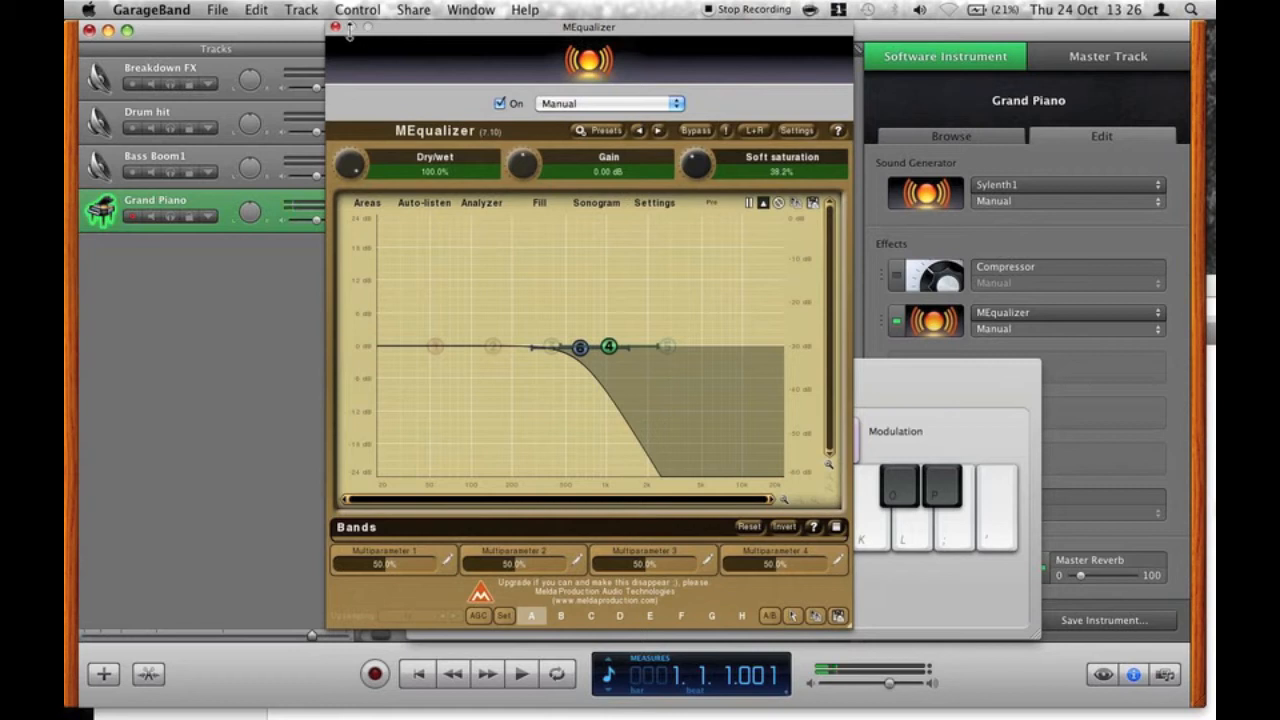
{"action": "key", "text": "k"}
{"action": "left_click", "coordinate": [335, 28]}
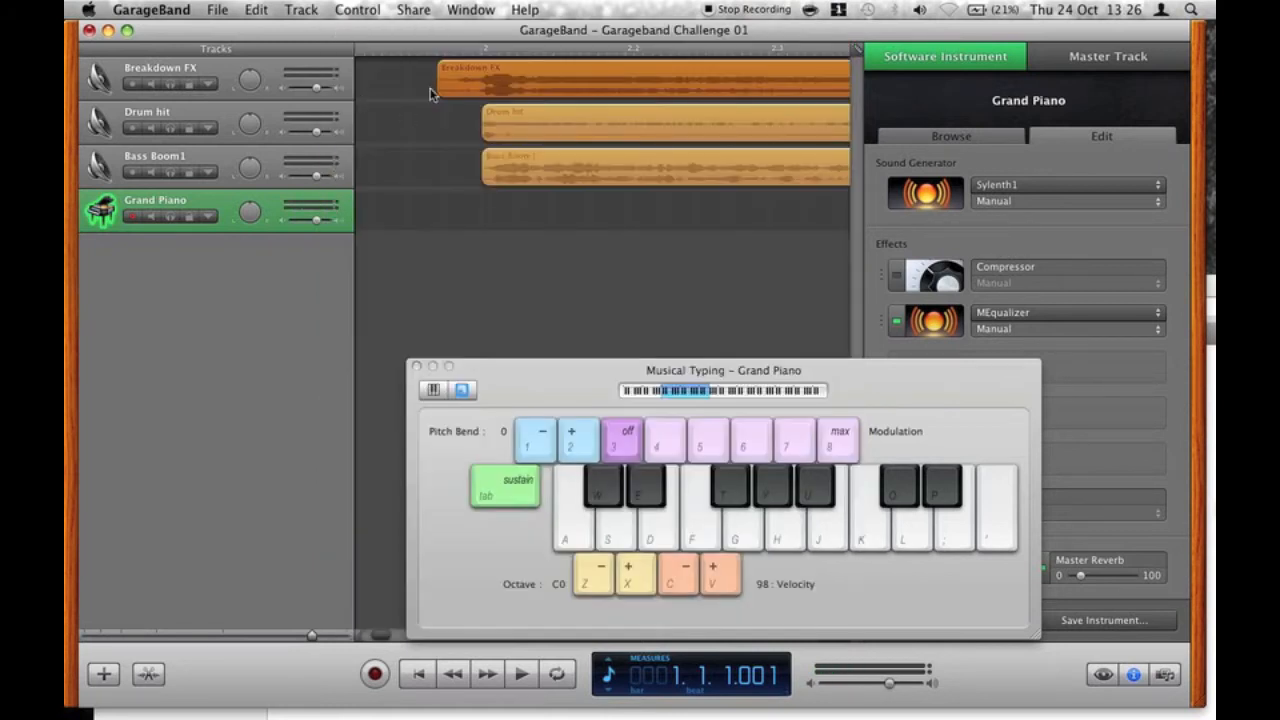
Place the playhead shortly before measure 2 and record a short bass phrase on the Grand Piano track.
{"action": "left_click", "coordinate": [410, 53]}
{"action": "left_click_drag", "start_coordinate": [511, 399], "coordinate": [603, 719]}
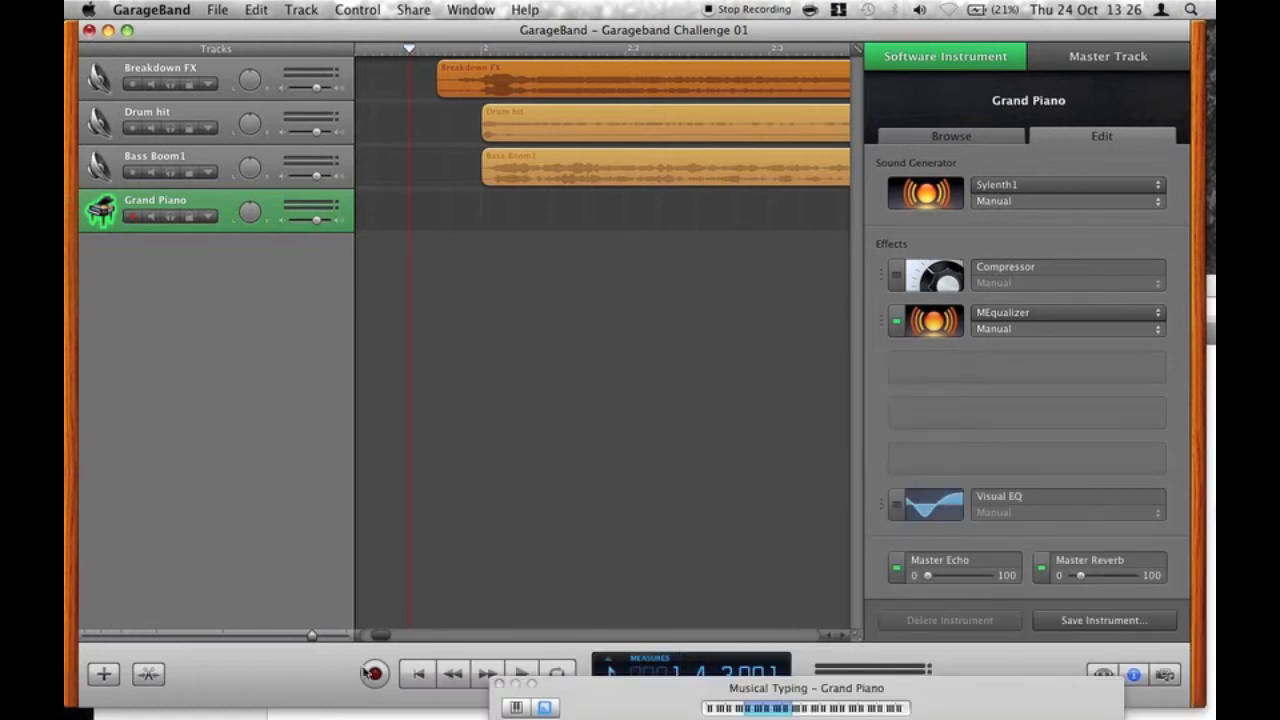
{"action": "key", "text": "Return"}
{"action": "left_click", "coordinate": [375, 673]}
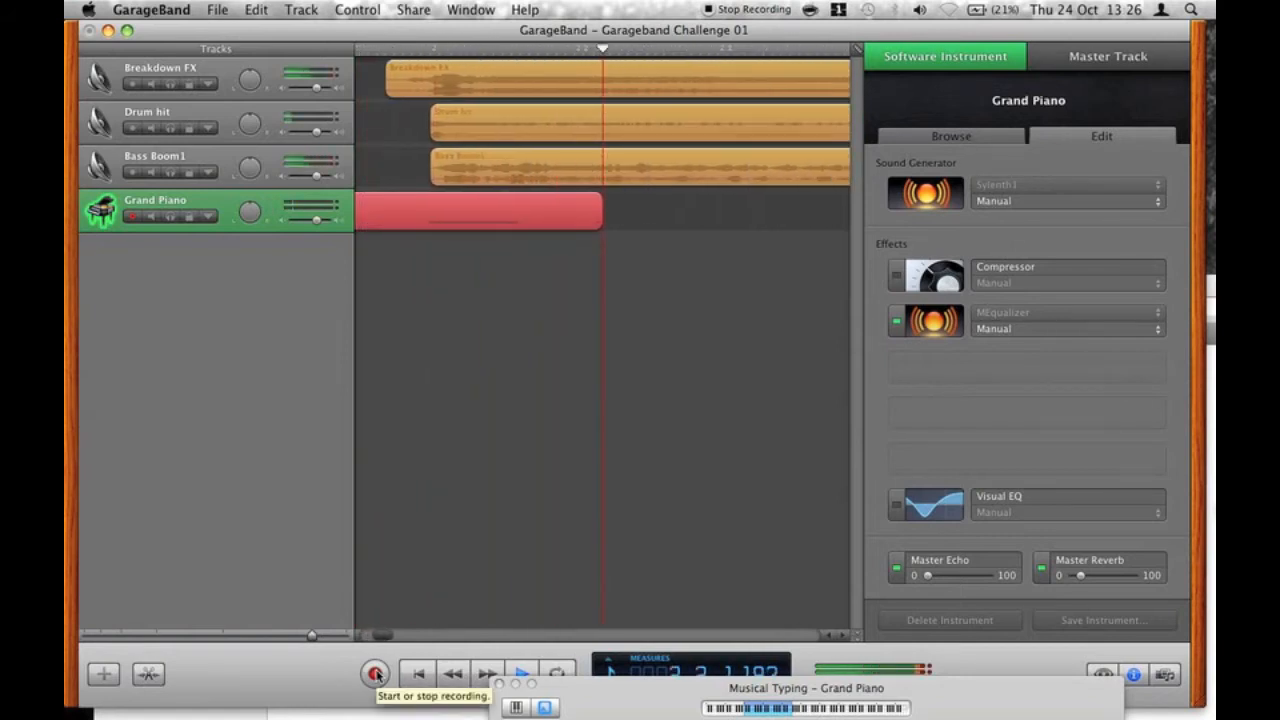
{"action": "key", "text": "space"}
Open the recorded Grand Piano region in the Piano Roll and close the gap between its first two low notes.
{"action": "scroll", "coordinate": [560, 480], "scroll_direction": "left", "scroll_amount": 5}
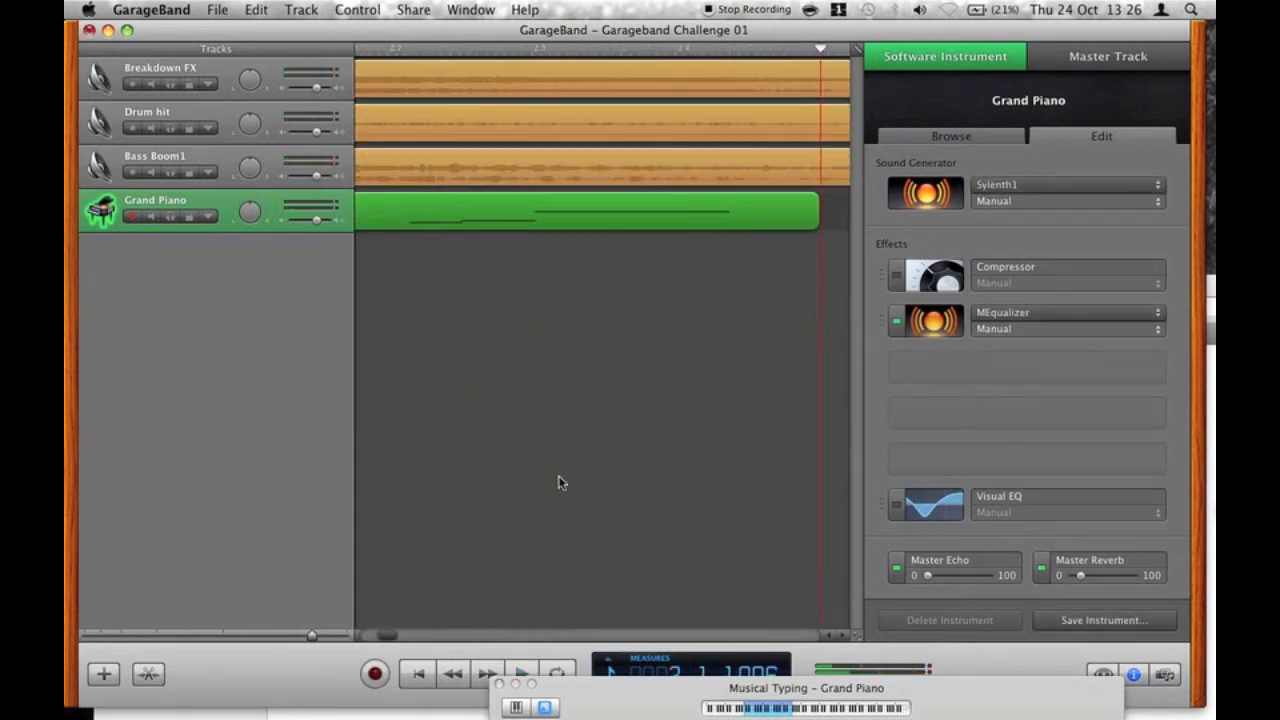
{"action": "left_click", "coordinate": [273, 636]}
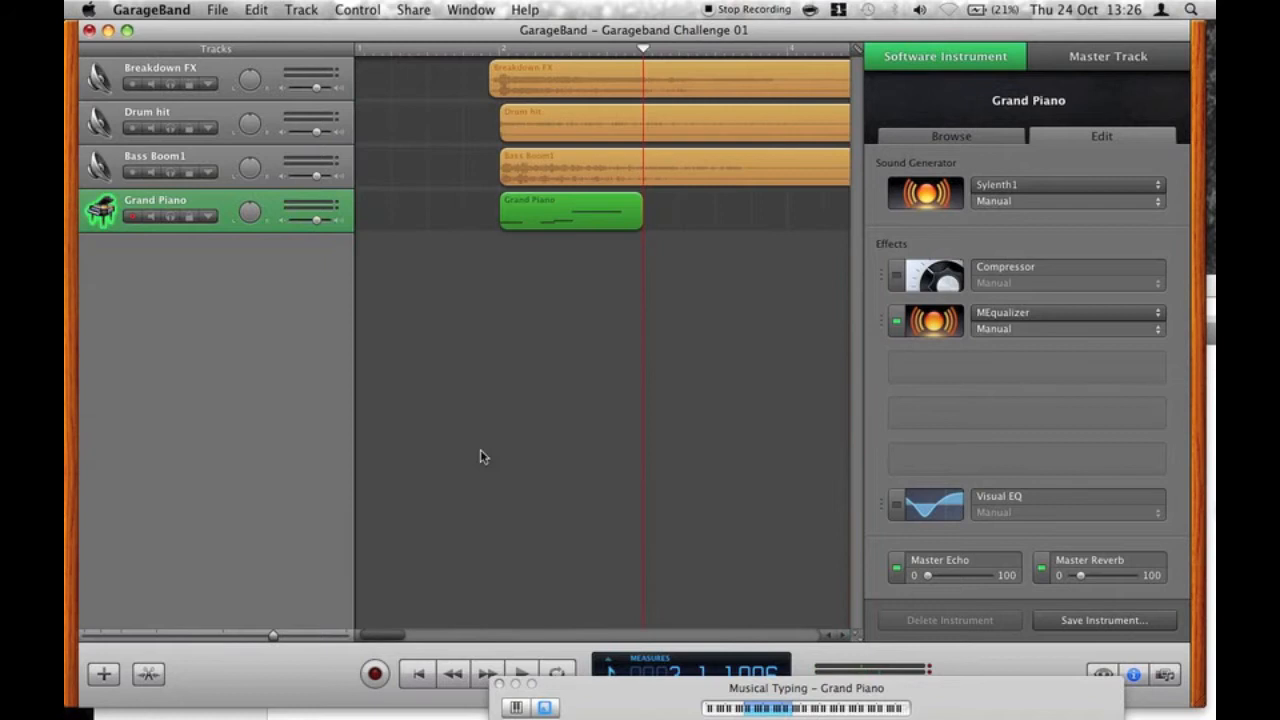
{"action": "double_click", "coordinate": [515, 216]}
{"action": "left_click", "coordinate": [397, 577]}
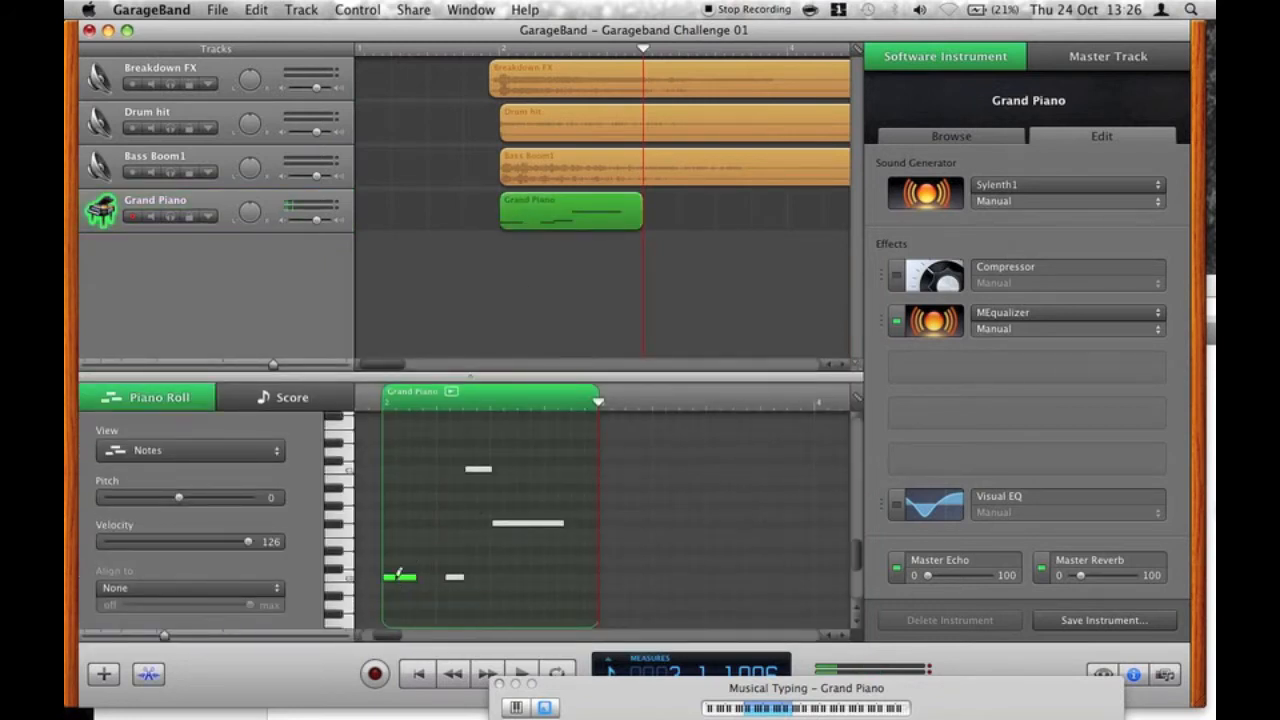
{"action": "left_click_drag", "start_coordinate": [414, 576], "coordinate": [463, 577]}
{"action": "left_click", "coordinate": [447, 577]}
Align the third note with the end of the second and raise the long last note by two semitones.
{"action": "left_click", "coordinate": [476, 470]}
{"action": "mouse_move", "coordinate": [489, 470]}
{"action": "left_mouse_down"}
{"action": "mouse_move", "coordinate": [501, 470]}
{"action": "mouse_move", "coordinate": [490, 470]}
{"action": "left_mouse_up"}
{"action": "left_click", "coordinate": [505, 524]}
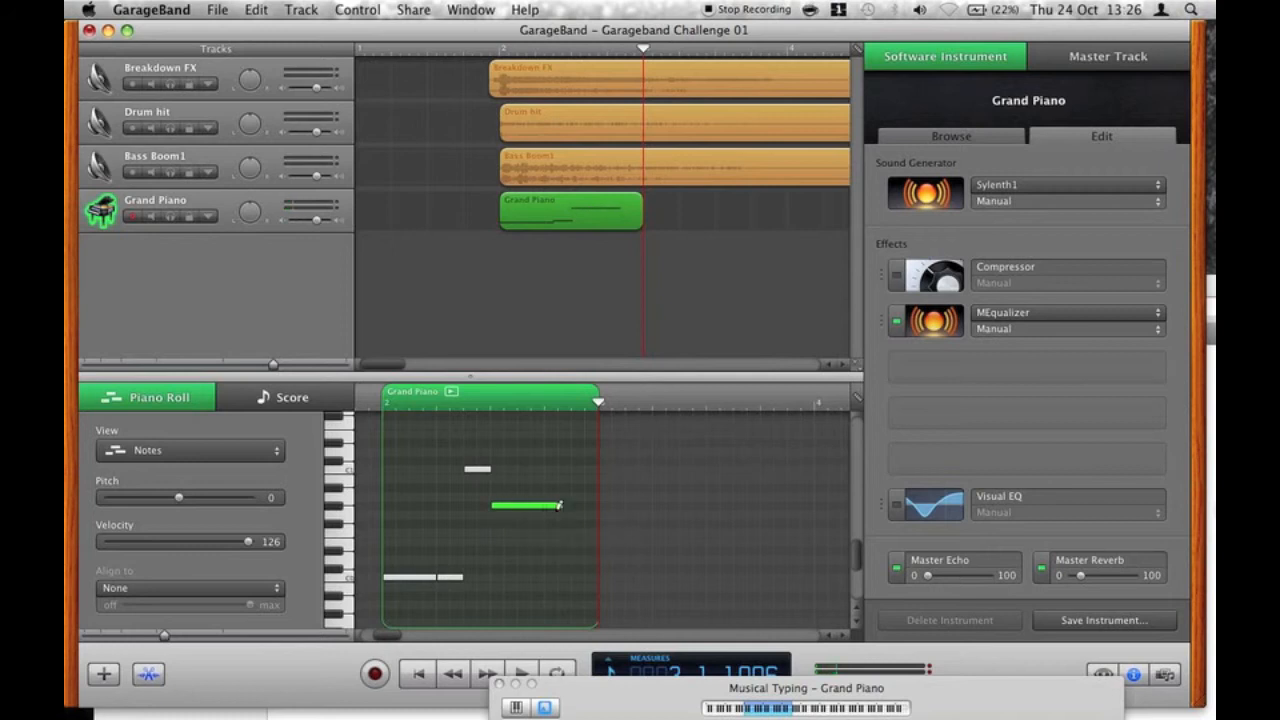
Duplicate the last note one semitone lower near the measure's end and shorten the long notes to match the other short ones.
{"action": "mouse_move", "coordinate": [565, 507]}
{"action": "left_mouse_down"}
{"action": "mouse_move", "coordinate": [536, 508]}
{"action": "mouse_move", "coordinate": [586, 519]}
{"action": "left_mouse_up"}
{"action": "left_click_drag", "start_coordinate": [435, 578], "coordinate": [410, 576]}
{"action": "left_click_drag", "start_coordinate": [551, 503], "coordinate": [518, 505]}
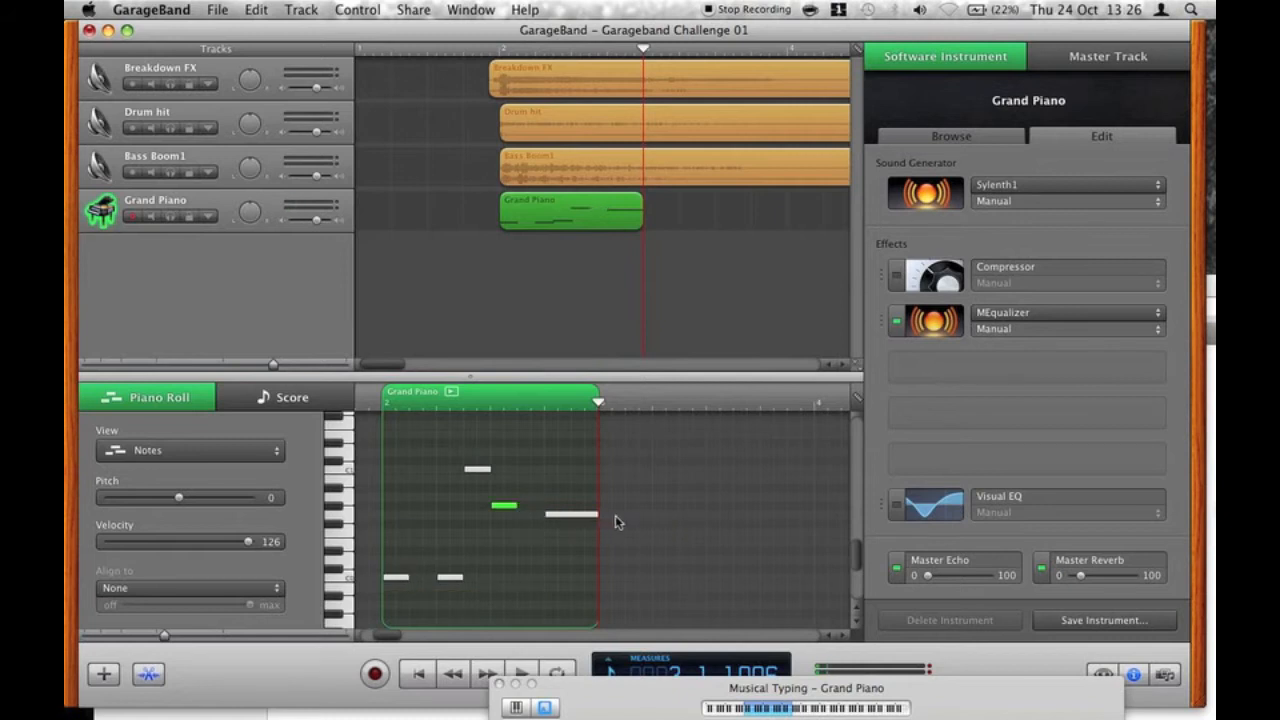
{"action": "left_click_drag", "start_coordinate": [604, 514], "coordinate": [576, 514]}
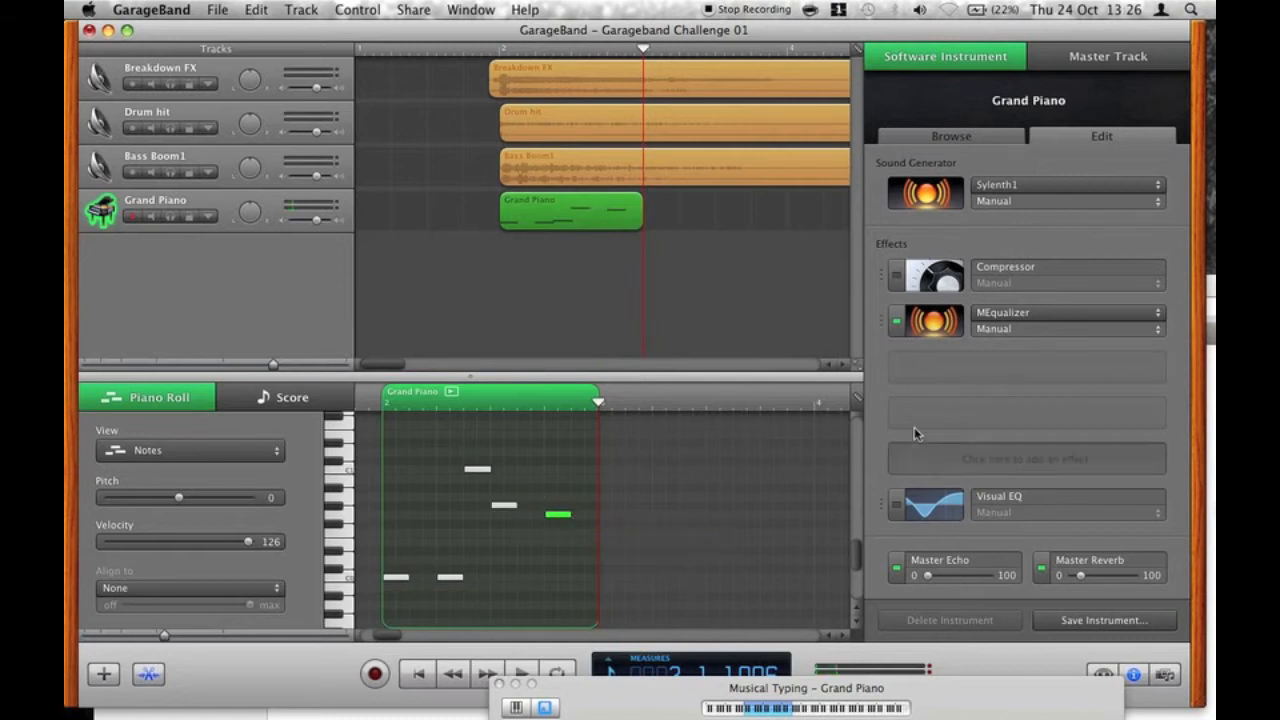
Increase the bass track's Master Reverb, adjust oscillator A1's octave in Sylenth1 and close the synth.
{"action": "left_click_drag", "start_coordinate": [1080, 575], "coordinate": [1095, 575]}
{"action": "left_click", "coordinate": [925, 193]}
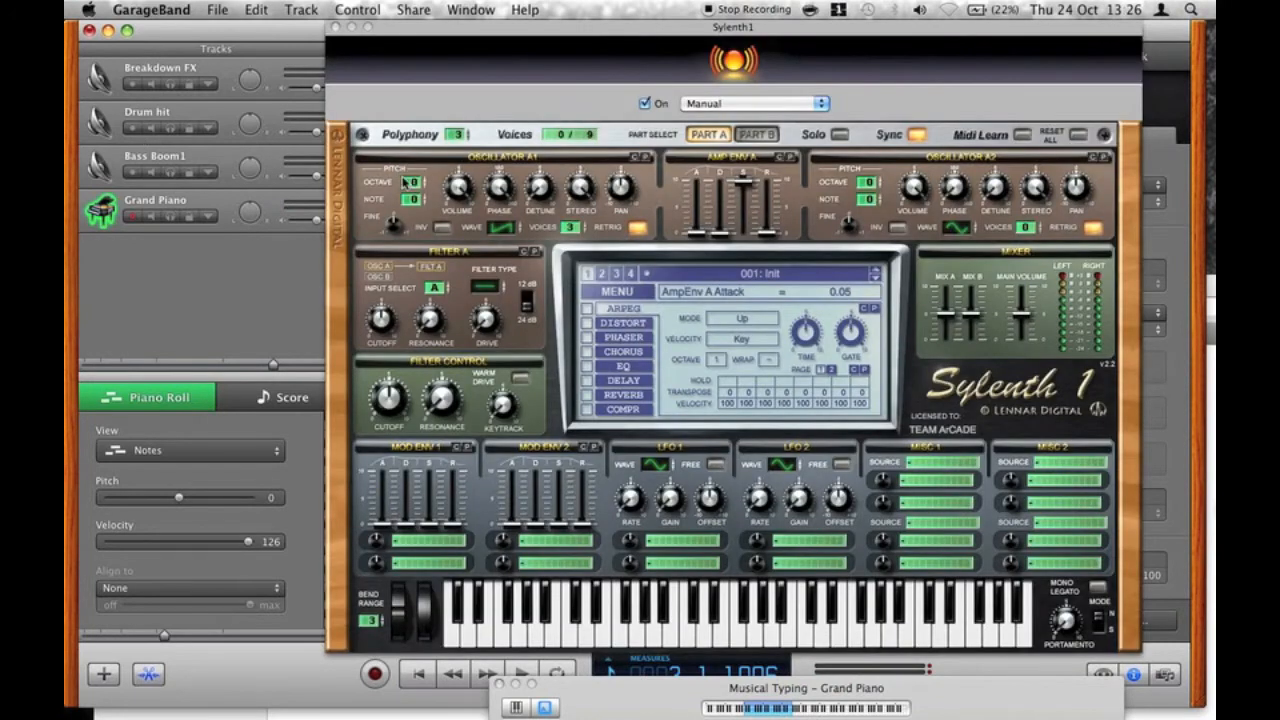
{"action": "left_click_drag", "start_coordinate": [413, 183], "coordinate": [426, 181]}
{"action": "left_click", "coordinate": [334, 27]}
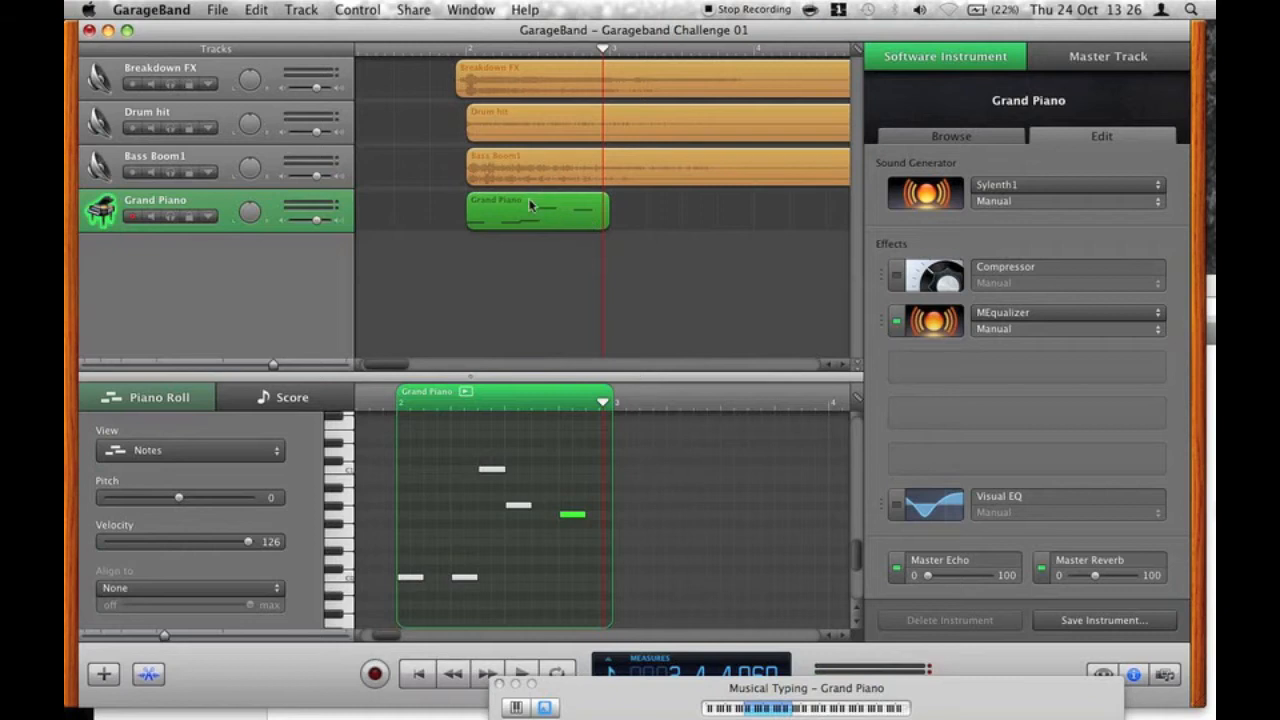
Duplicate the region to measure 3, raise the copy's two low notes five semitones and lower its other three by five.
{"action": "left_click_drag", "start_coordinate": [559, 215], "coordinate": [670, 222]}
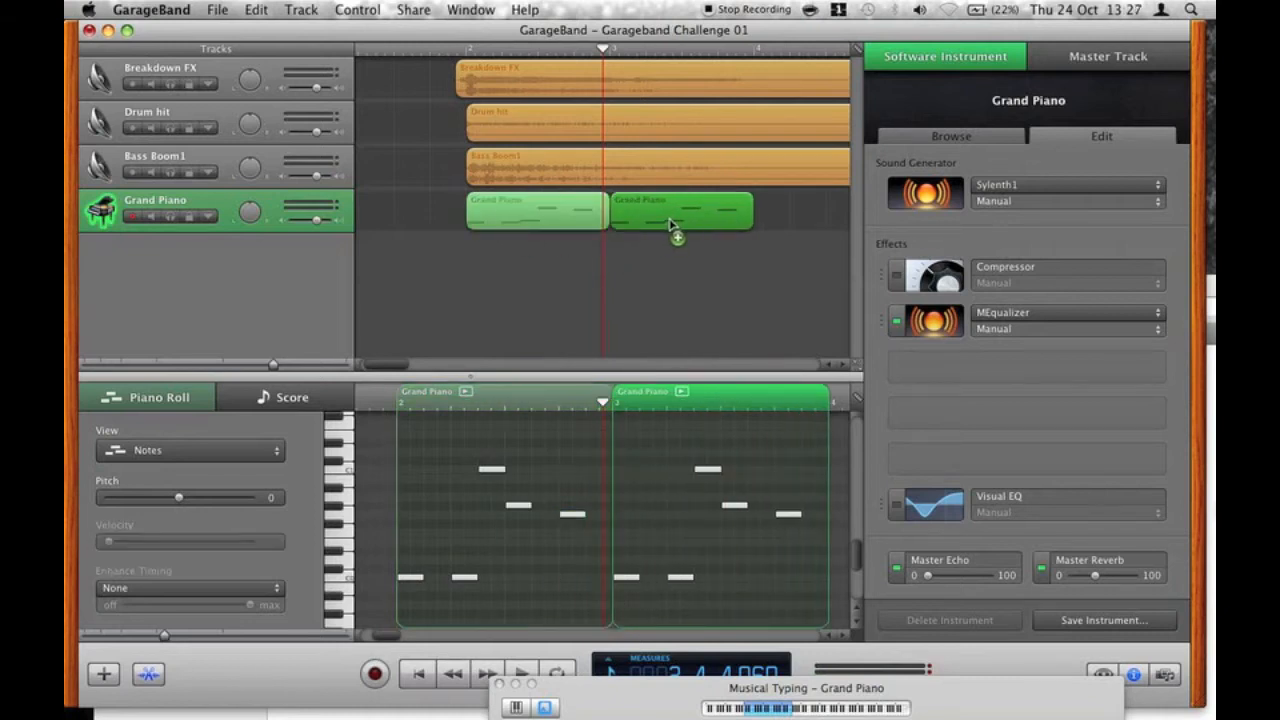
{"action": "left_click_drag", "start_coordinate": [626, 579], "coordinate": [623, 531]}
{"action": "left_click_drag", "start_coordinate": [680, 577], "coordinate": [677, 531]}
{"action": "left_click_drag", "start_coordinate": [706, 468], "coordinate": [732, 554]}
{"action": "left_click", "coordinate": [735, 505]}
{"action": "left_click_drag", "start_coordinate": [781, 516], "coordinate": [787, 564]}
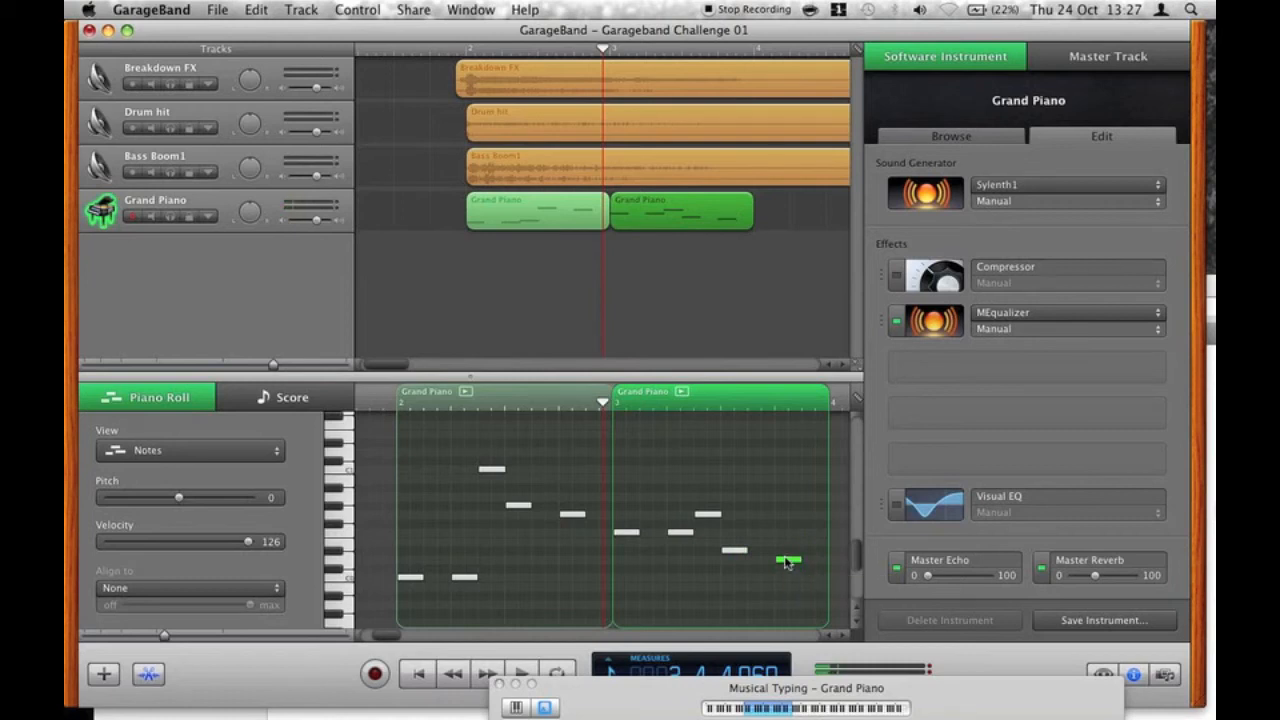
Play the bass line from shortly before measure 2 and duplicate its two regions starting at measure 4.
{"action": "left_click", "coordinate": [447, 51]}
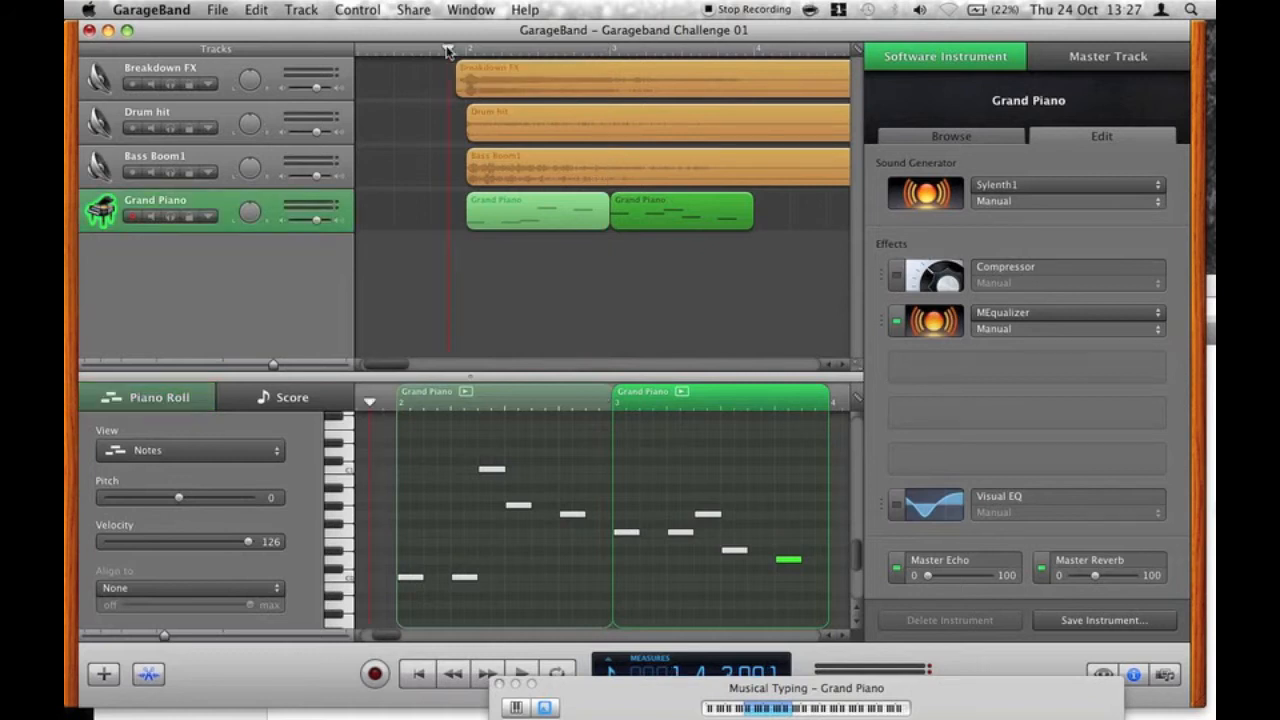
{"action": "key", "text": "space"}
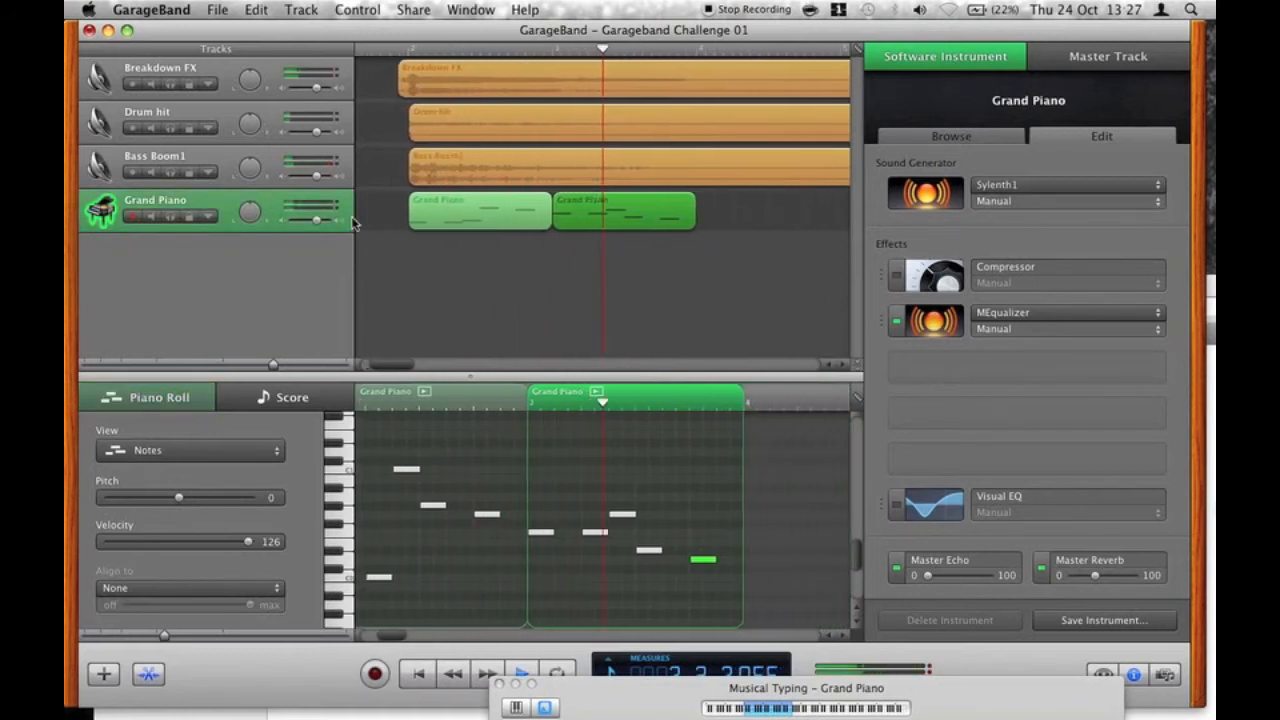
{"action": "left_click_drag", "start_coordinate": [682, 236], "coordinate": [728, 240]}
{"action": "scroll", "coordinate": [385, 222], "scroll_direction": "left", "scroll_amount": 2}
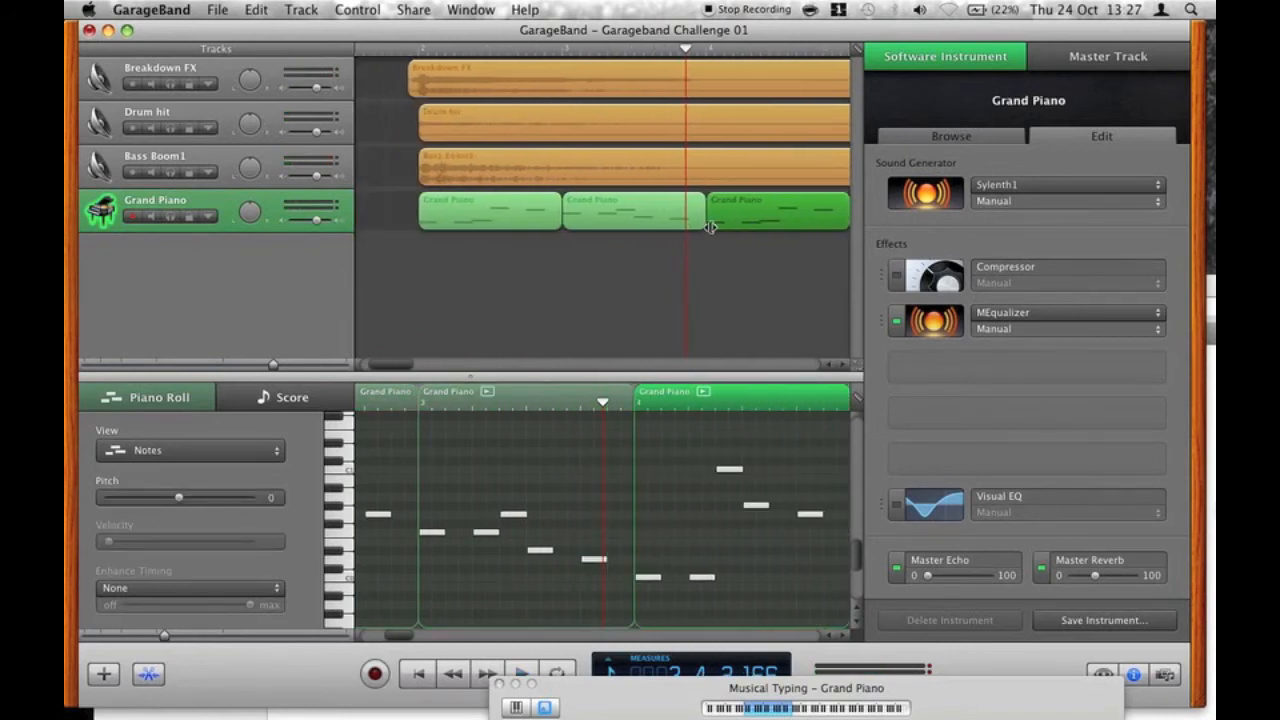
Create a new software instrument track and set its sound generator to Massive.
{"action": "key", "text": "alt+super+n"}
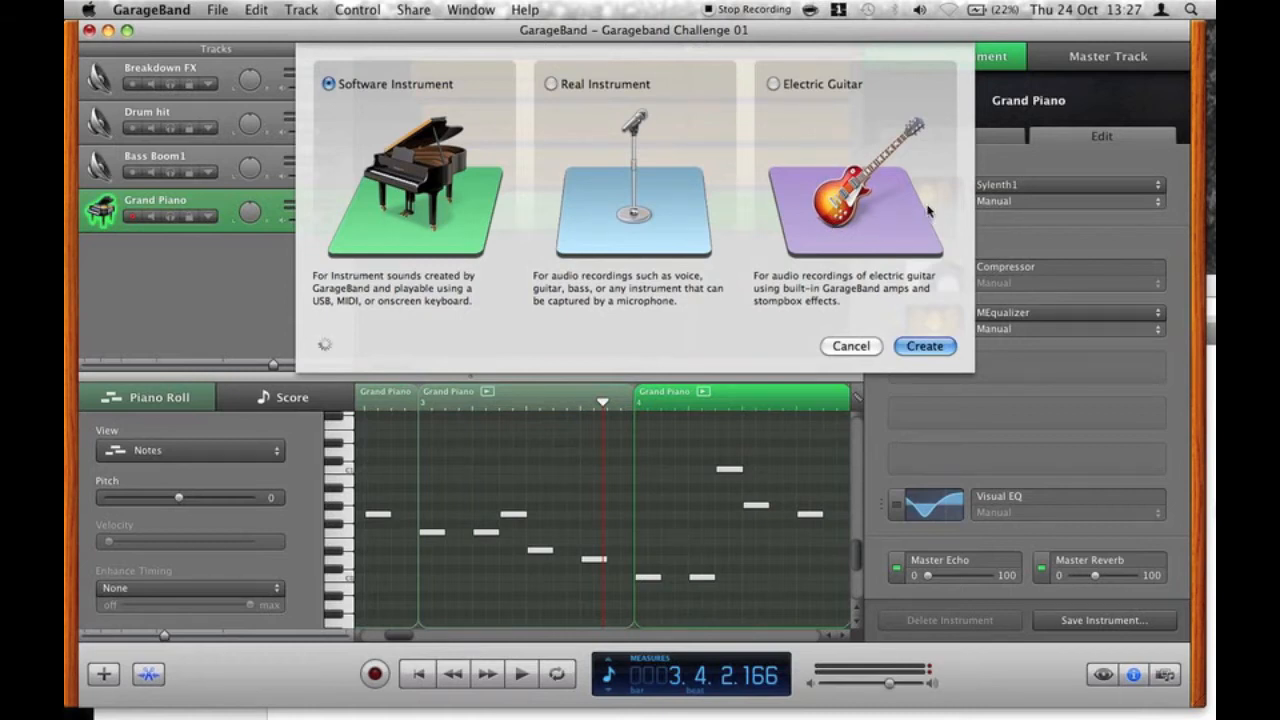
{"action": "key", "text": "Return"}
{"action": "left_click", "coordinate": [1101, 135]}
{"action": "left_click", "coordinate": [1030, 186]}
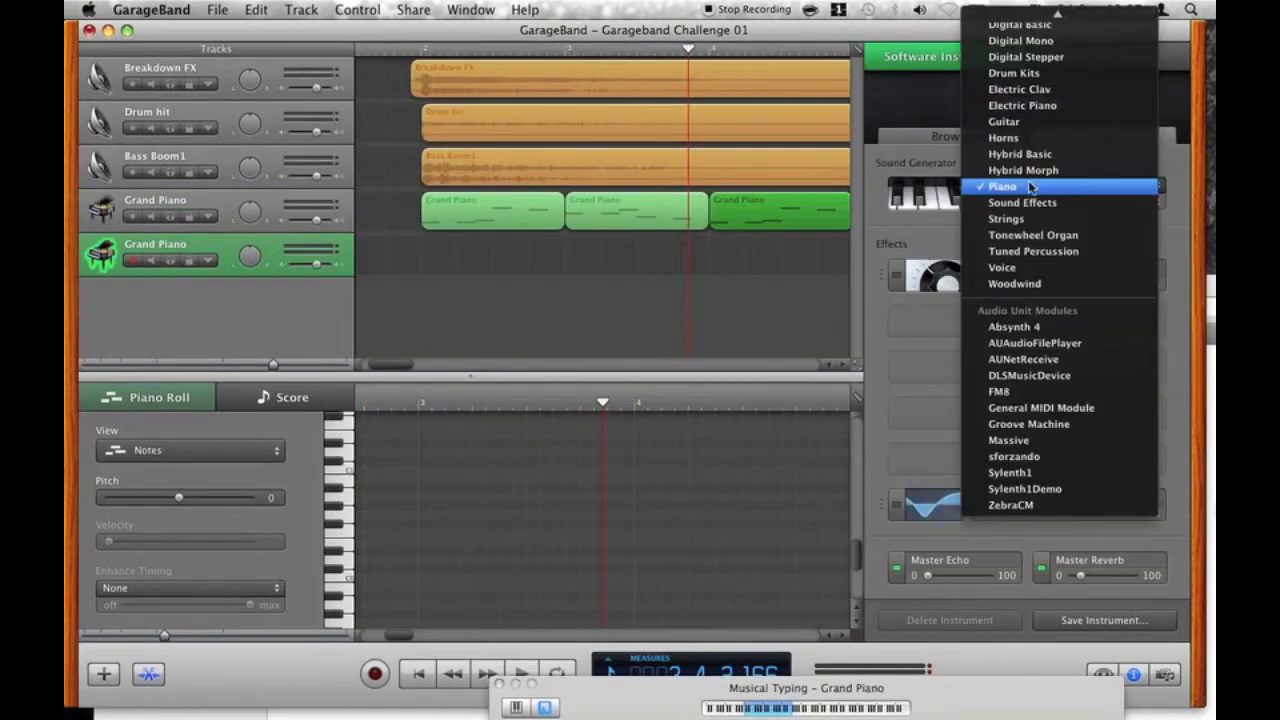
{"action": "left_click", "coordinate": [1010, 440]}
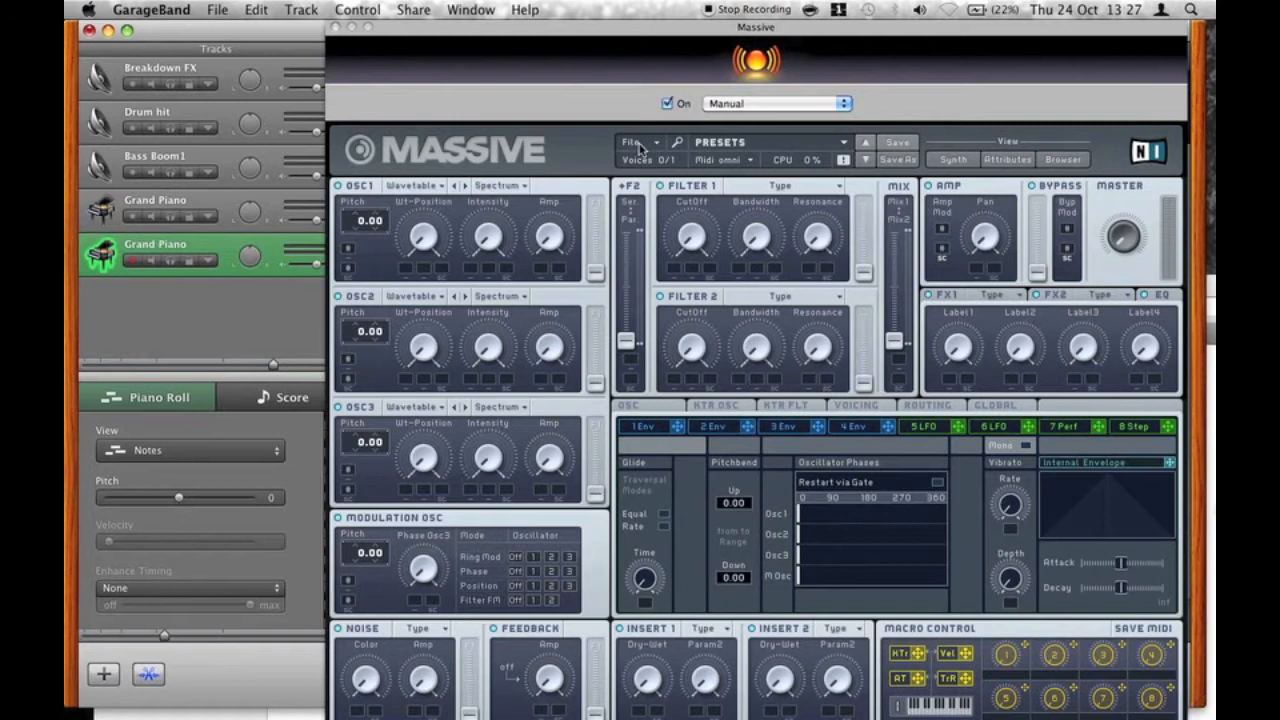
Start a new sound in Massive and set OSC1's wavetable to Sin-Square.
{"action": "left_click", "coordinate": [640, 146]}
{"action": "left_click", "coordinate": [643, 154]}
{"action": "left_click", "coordinate": [414, 187]}
{"action": "left_click", "coordinate": [420, 197]}
{"action": "left_click", "coordinate": [436, 188]}
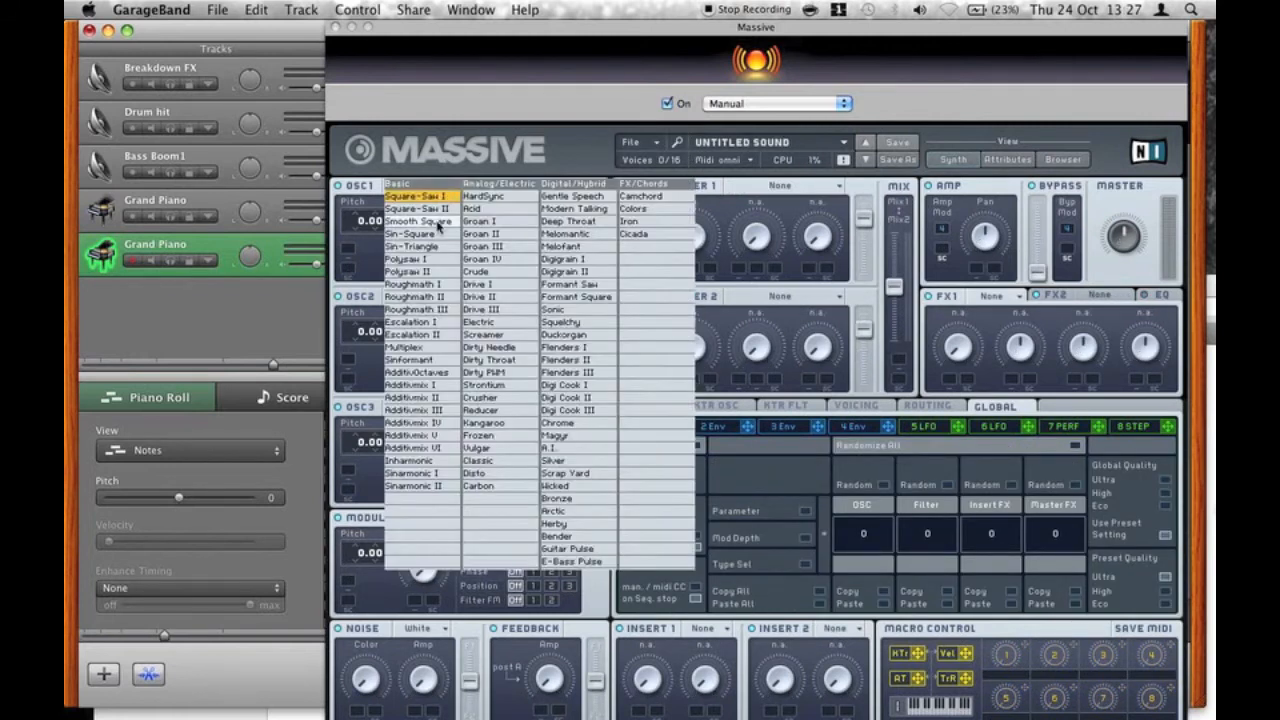
{"action": "left_click", "coordinate": [438, 234]}
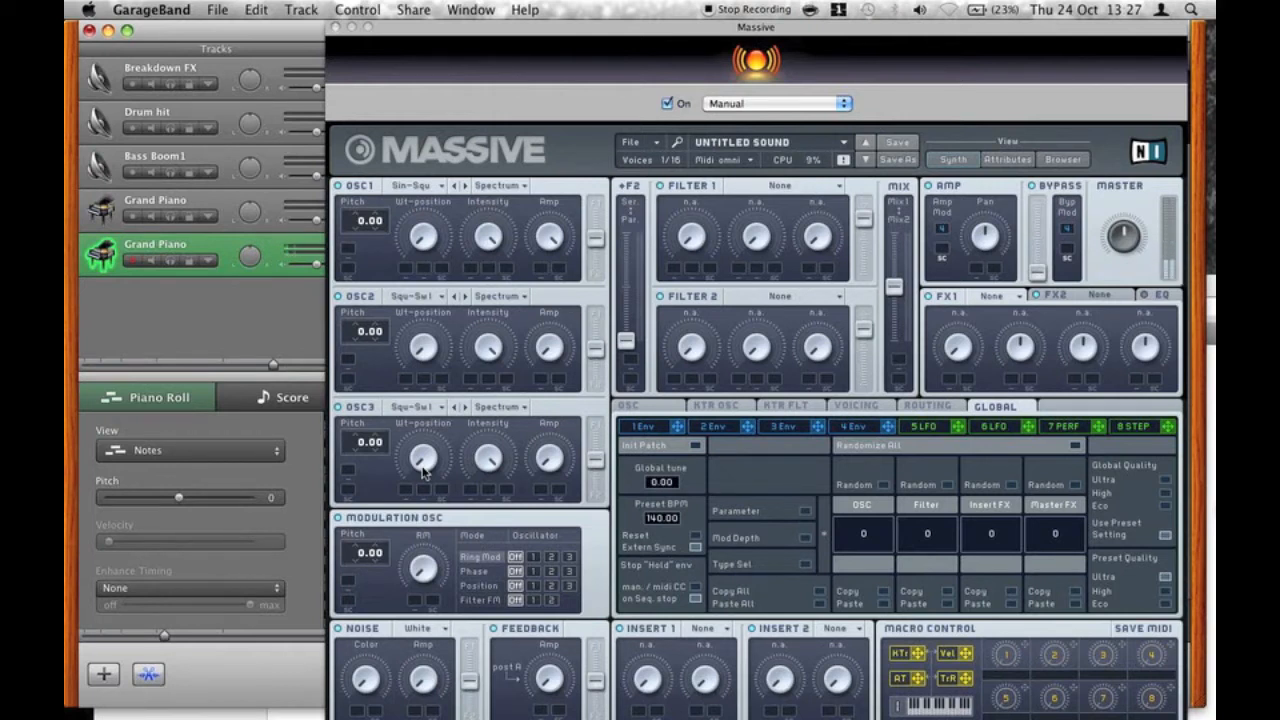
Lengthen envelope 4's attack slightly, modulate OSC1's pitch with envelope 1 by 64.00 and close Massive.
{"action": "left_click", "coordinate": [851, 428]}
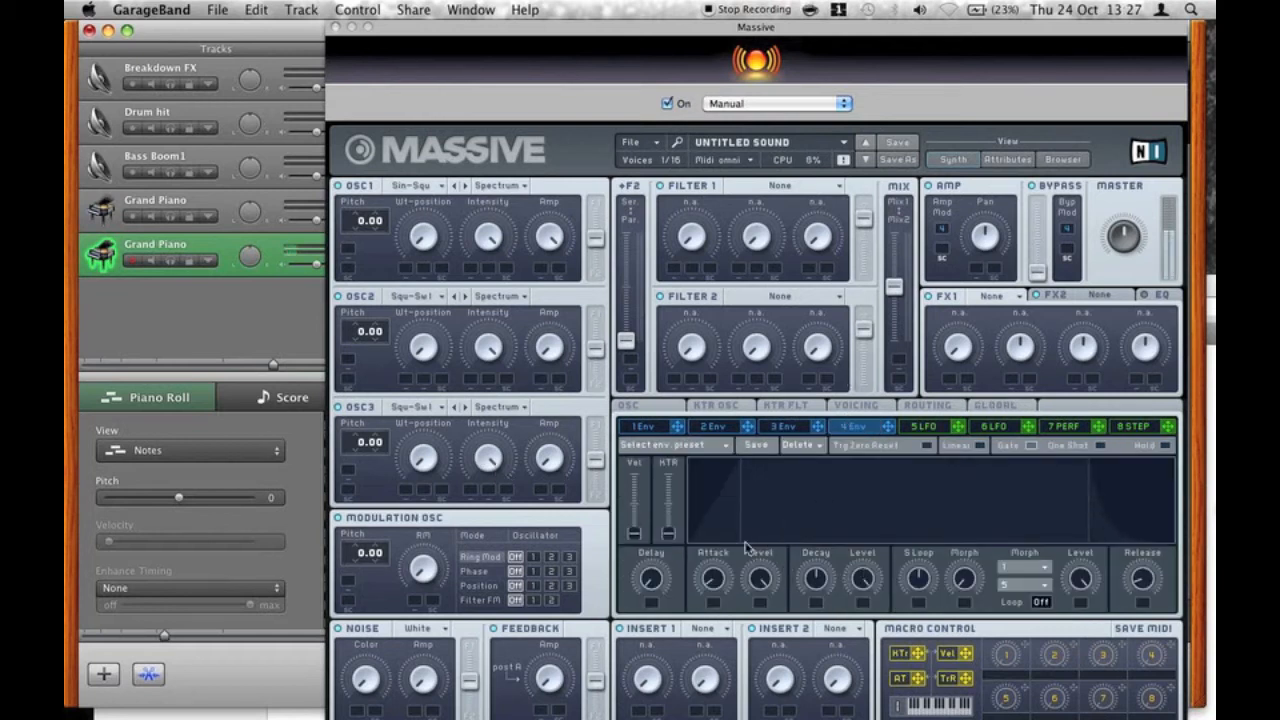
{"action": "left_click_drag", "start_coordinate": [716, 578], "coordinate": [716, 570]}
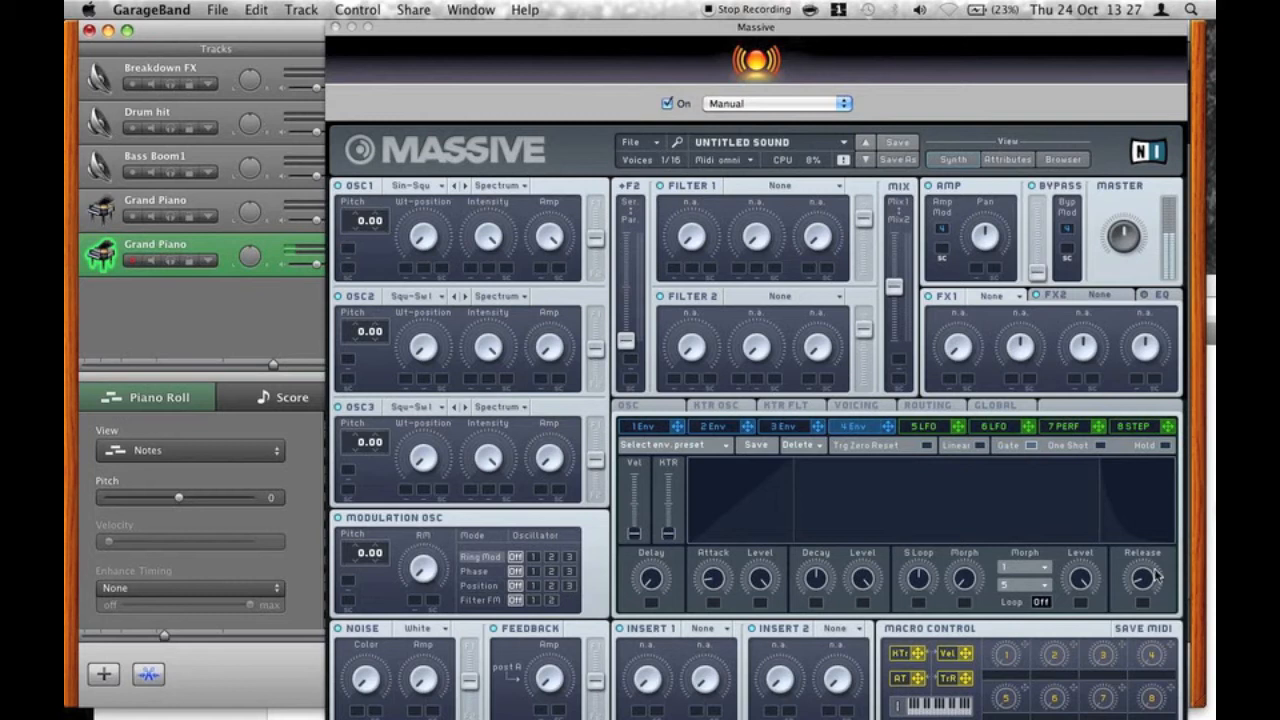
{"action": "left_click", "coordinate": [680, 428]}
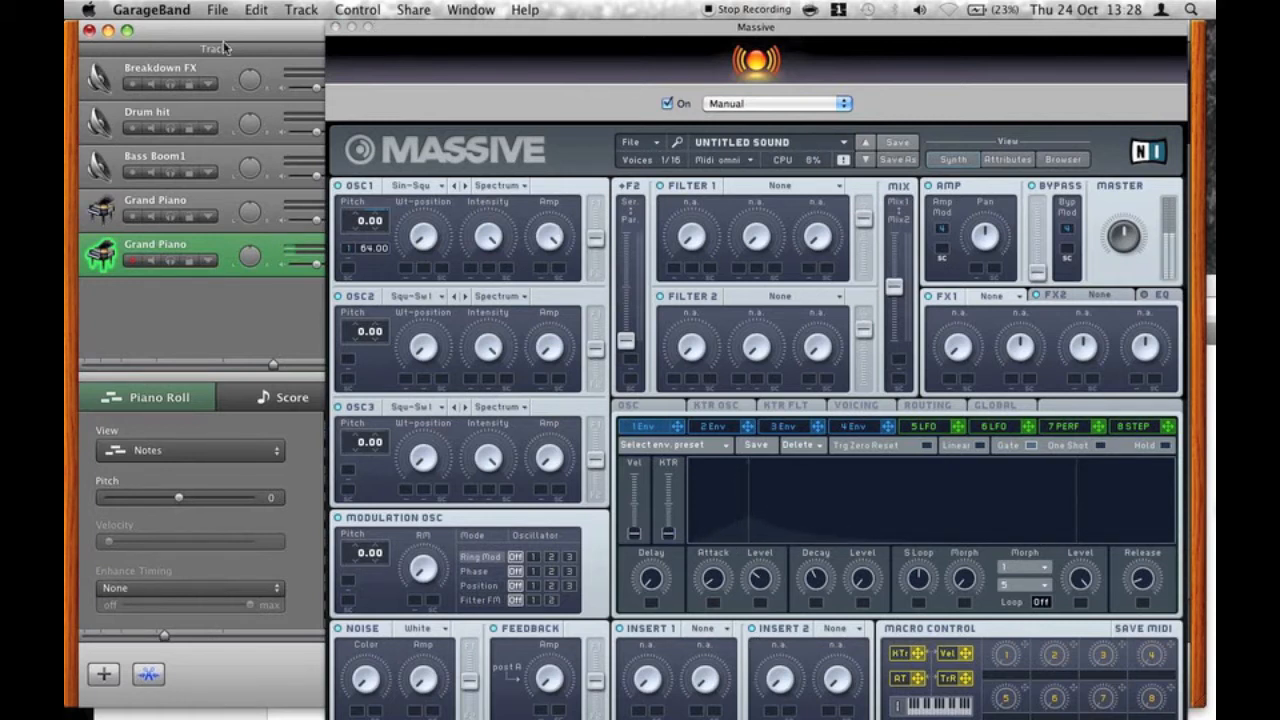
{"action": "left_click", "coordinate": [336, 28]}
Add the Sausage Fattener effect to the Massive track, turn up its Fatness and close the effect.
{"action": "left_click", "coordinate": [1000, 333]}
{"action": "scroll", "coordinate": [1000, 340], "scroll_direction": "down", "scroll_amount": 5}
{"action": "left_click", "coordinate": [949, 311]}
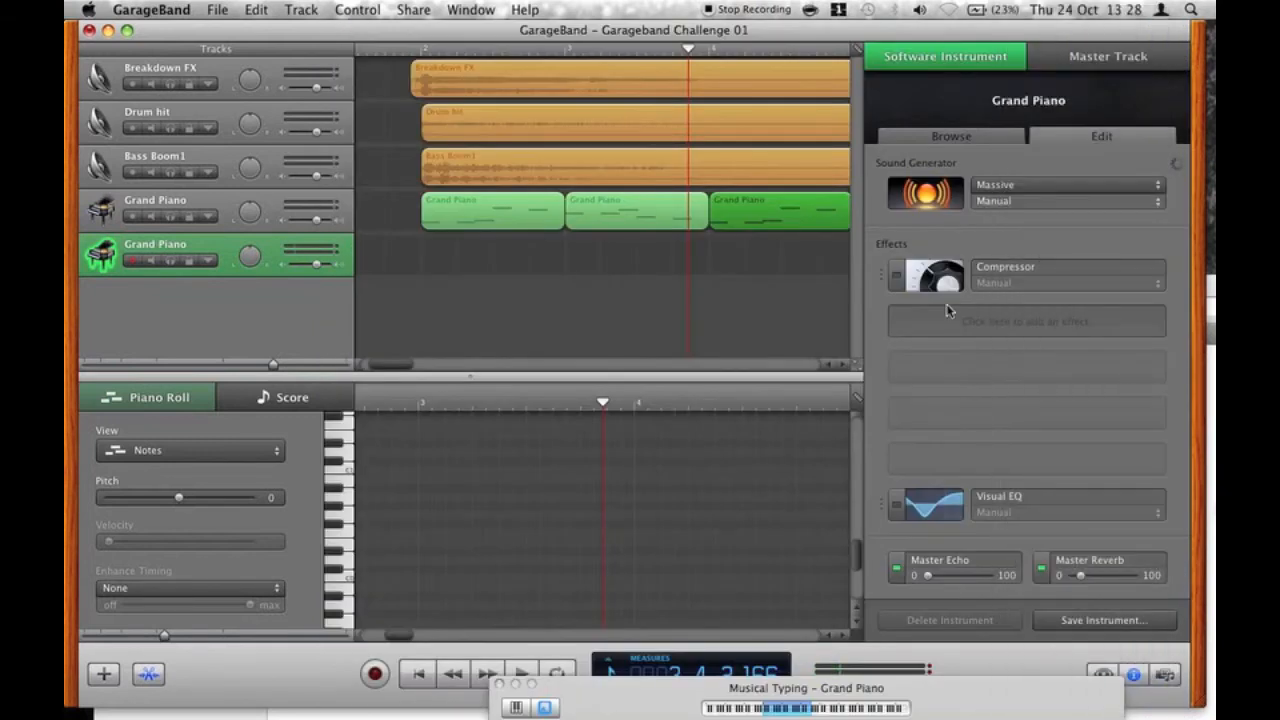
{"action": "left_click", "coordinate": [775, 274]}
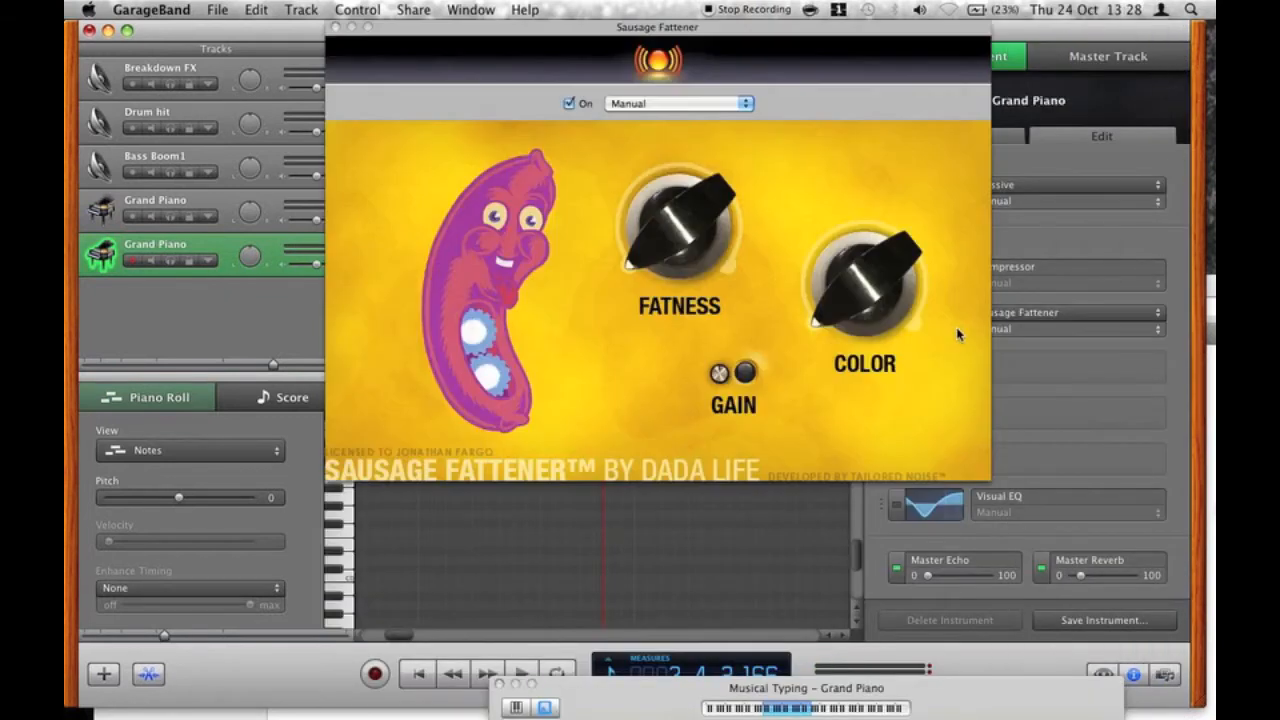
{"action": "mouse_move", "coordinate": [704, 243]}
{"action": "left_click_drag", "start_coordinate": [704, 243], "coordinate": [823, 150]}
{"action": "left_click", "coordinate": [336, 28]}
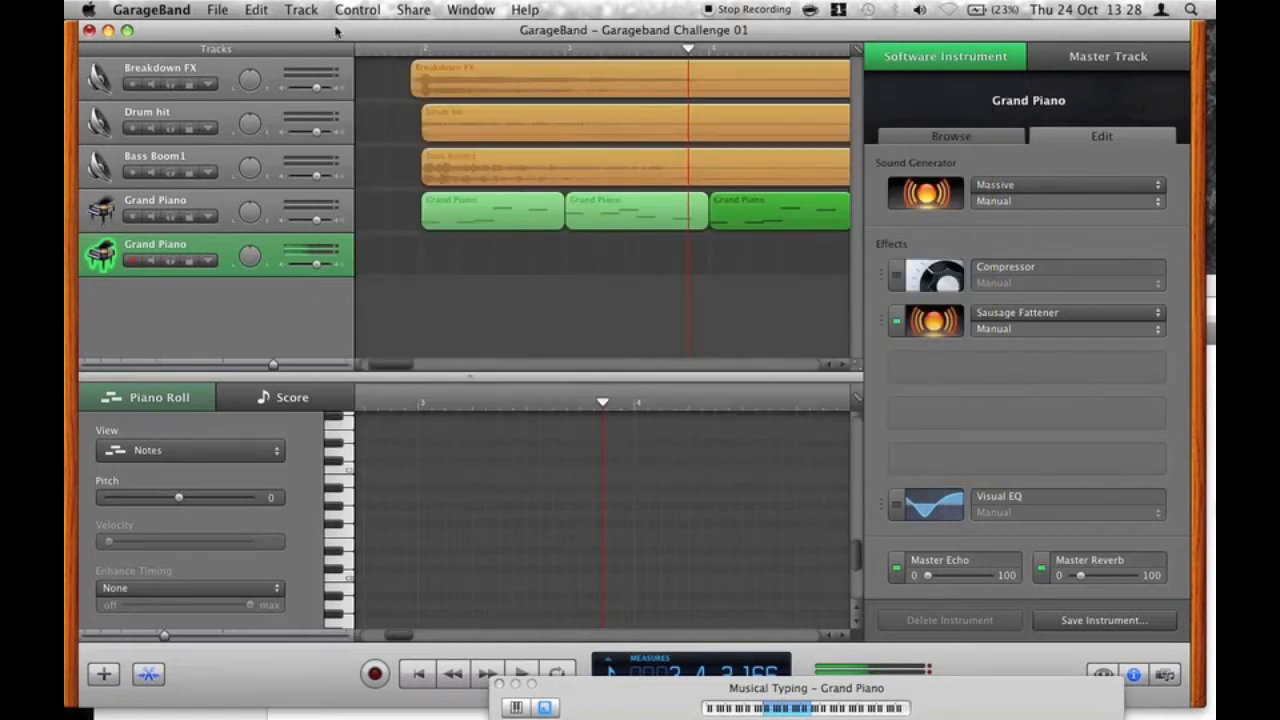
Place the playhead shortly before measure 2 and create an empty region at measure 2 on the Massive track.
{"action": "left_click", "coordinate": [383, 50]}
{"action": "key", "text": "x"}
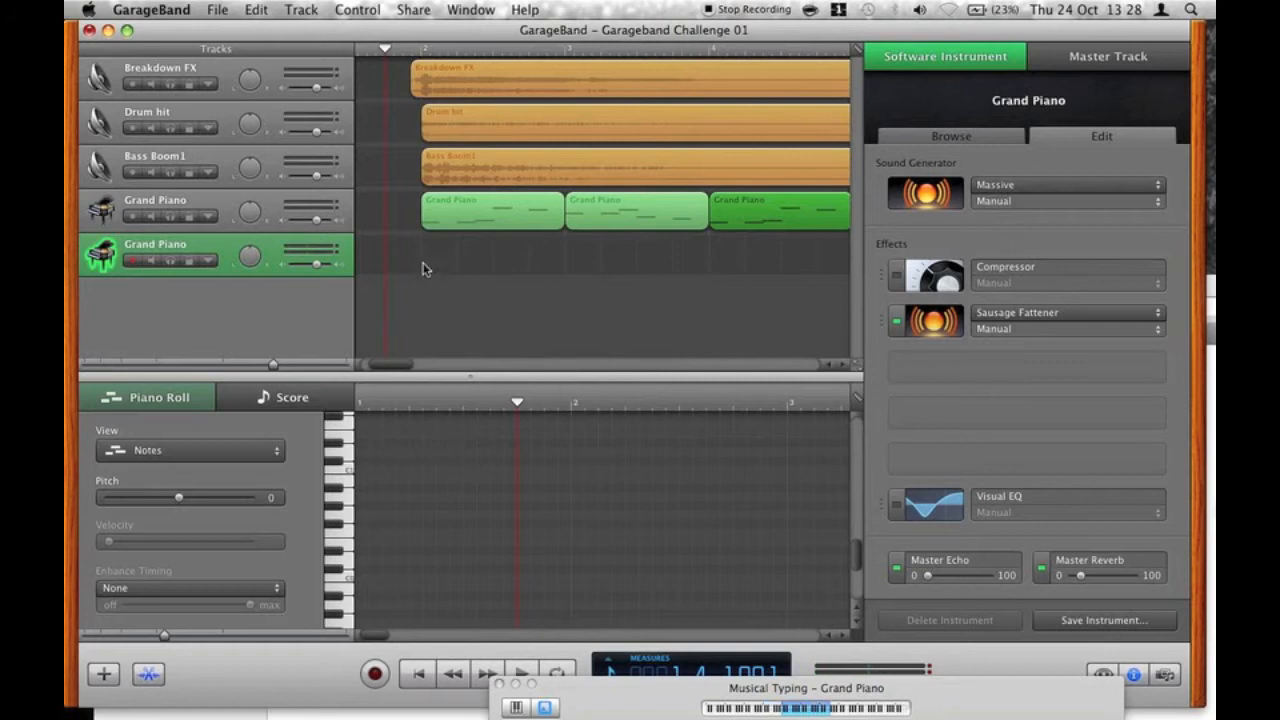
{"action": "left_click", "coordinate": [423, 268], "text": "super"}
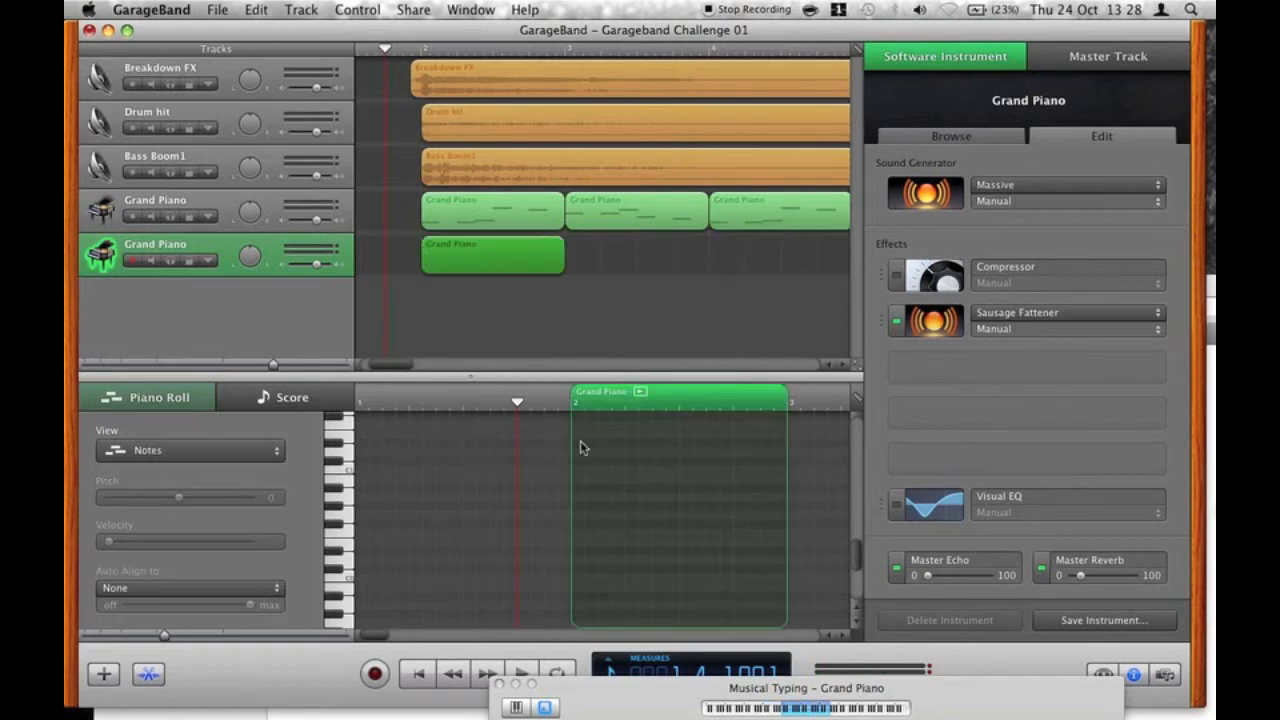
Audition the lowest Musical Typing note, lower the keyboard by one octave and move its window out of the way.
{"action": "key", "text": "a"}
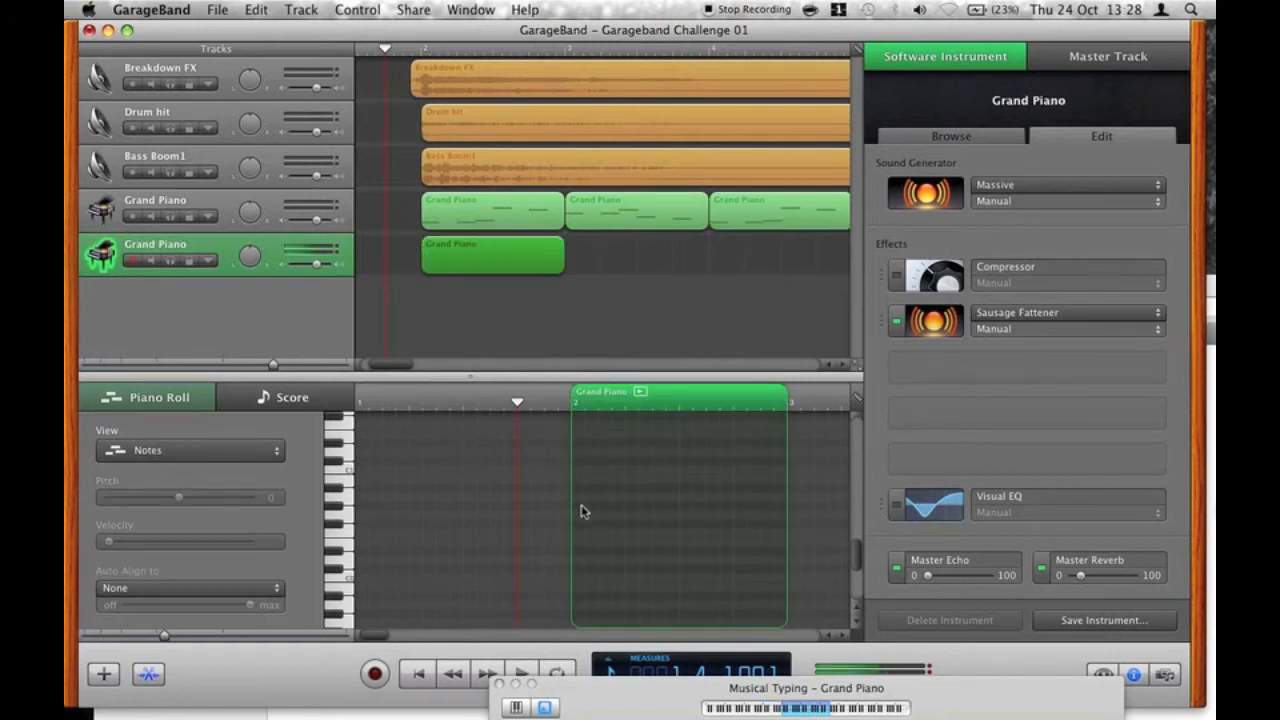
{"action": "left_click", "coordinate": [348, 468]}
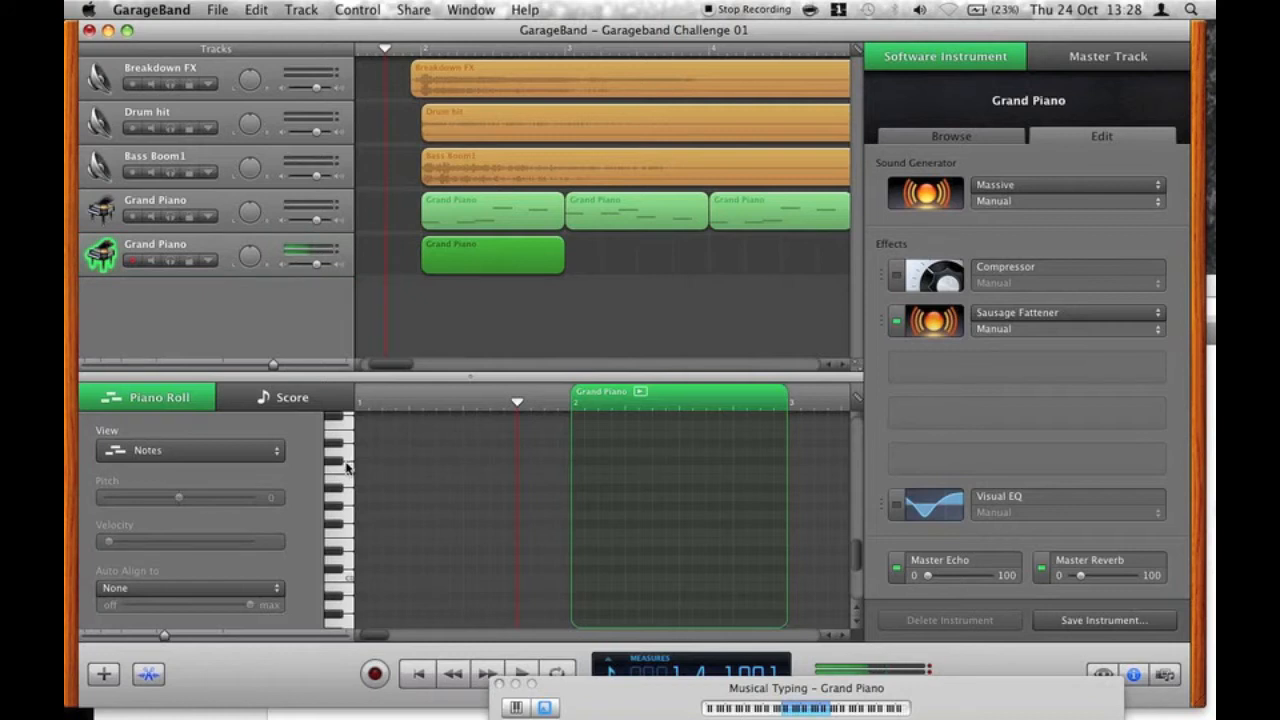
{"action": "left_click_drag", "start_coordinate": [639, 690], "coordinate": [639, 355]}
{"action": "key", "text": "a"}
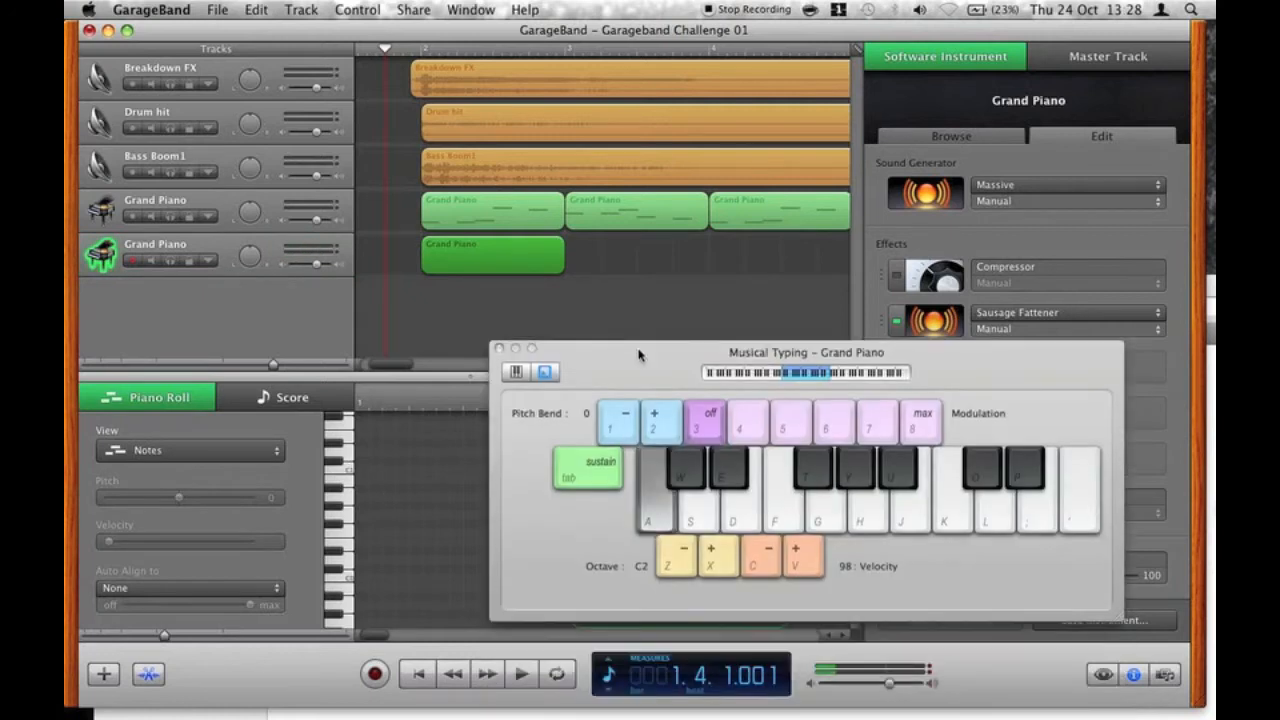
{"action": "key", "text": "a"}
{"action": "key", "text": "z"}
{"action": "key", "text": "a"}
{"action": "left_click_drag", "start_coordinate": [596, 374], "coordinate": [707, 683]}
Draw a C note at the start of measure 2, set its velocity to 127 and lengthen it to three beats.
{"action": "left_click", "coordinate": [587, 463], "text": "super"}
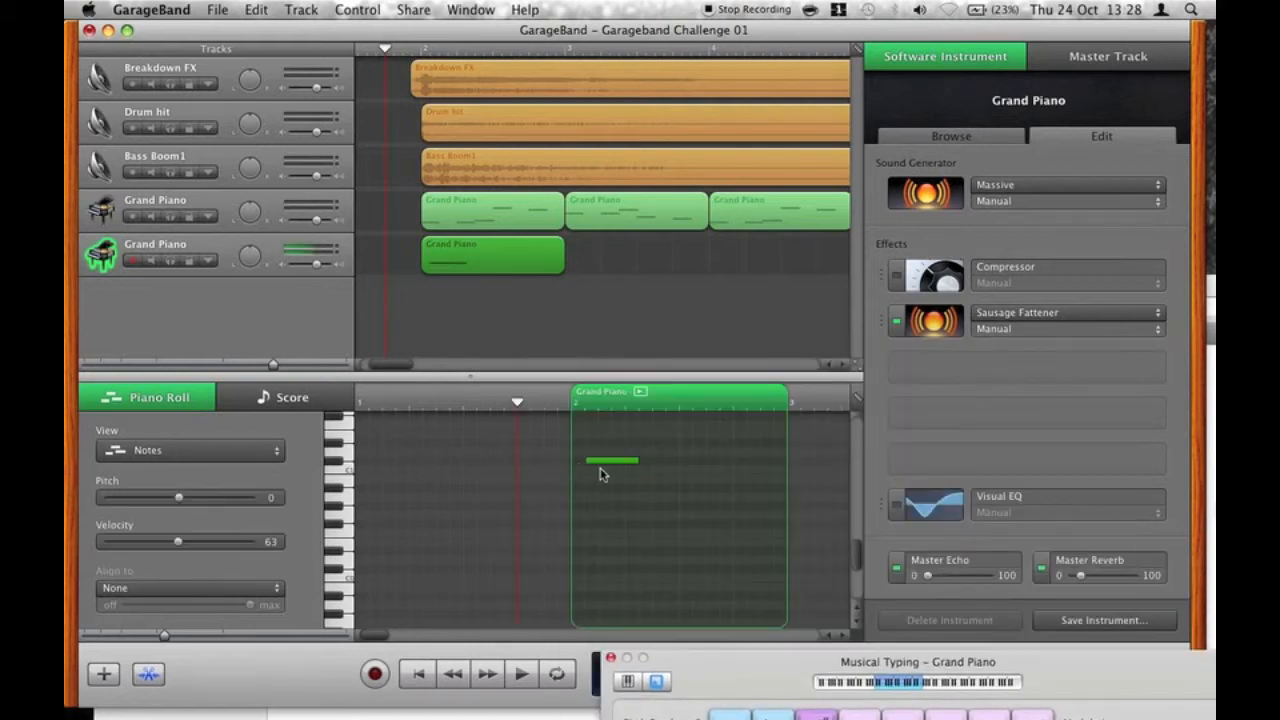
{"action": "left_click_drag", "start_coordinate": [599, 470], "coordinate": [585, 479]}
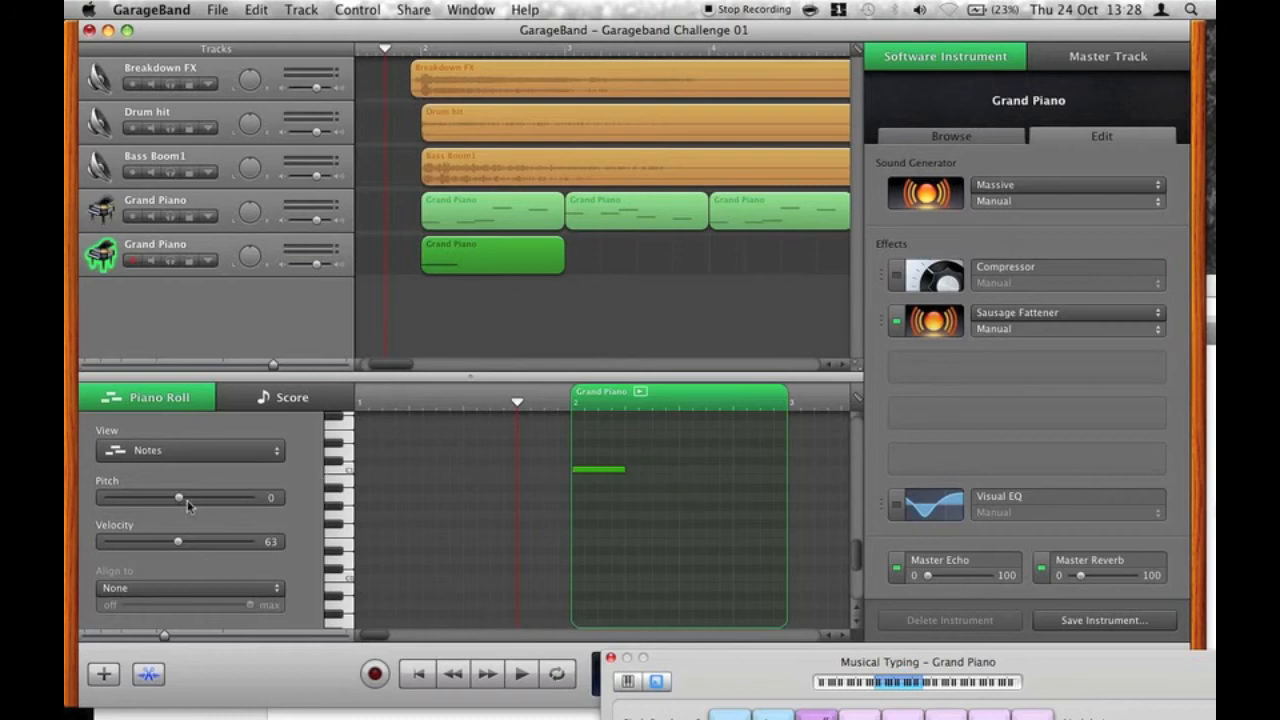
{"action": "left_click_drag", "start_coordinate": [223, 541], "coordinate": [465, 547]}
{"action": "left_click_drag", "start_coordinate": [631, 469], "coordinate": [732, 470]}
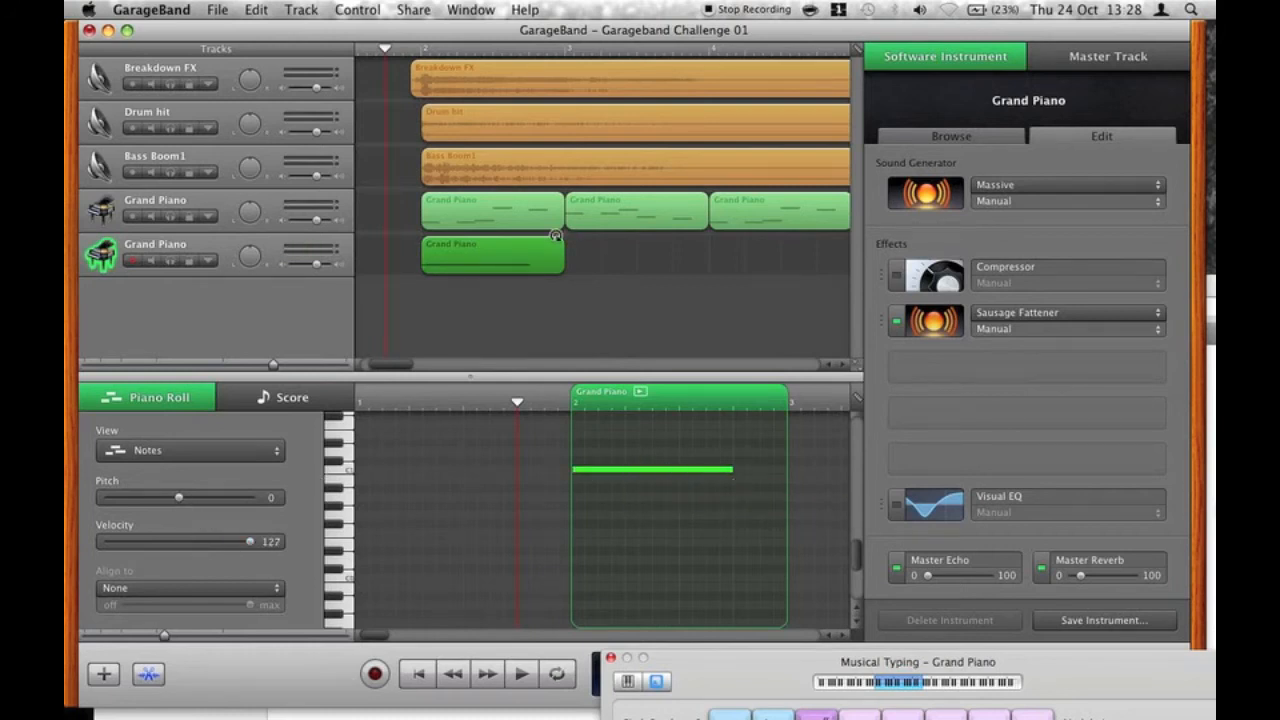
Extend the Massive region to measure 4 and duplicate the three-beat note directly after the first.
{"action": "left_click_drag", "start_coordinate": [562, 271], "coordinate": [700, 273]}
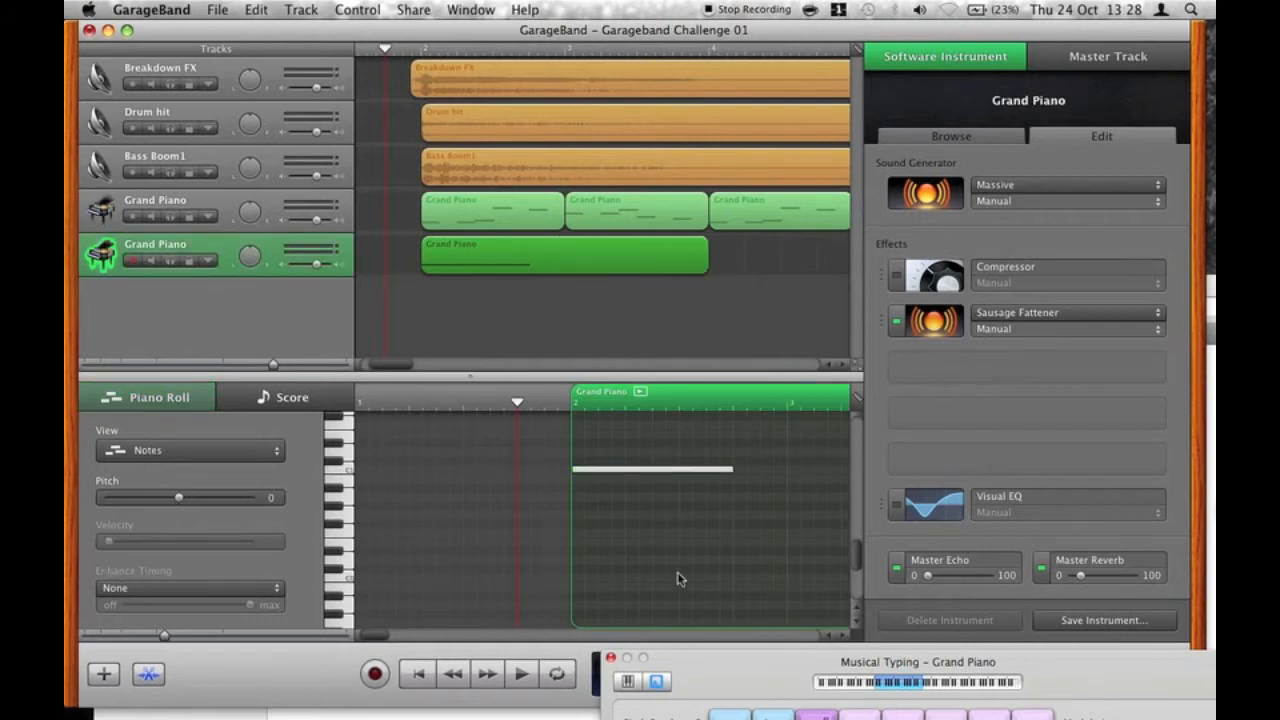
{"action": "scroll", "coordinate": [680, 578], "scroll_direction": "right", "scroll_amount": 5}
{"action": "left_click_drag", "start_coordinate": [441, 471], "coordinate": [606, 479]}
Add a third note after the two long ones with velocity 127, extended to the region's end.
{"action": "left_click", "coordinate": [728, 470], "text": "super"}
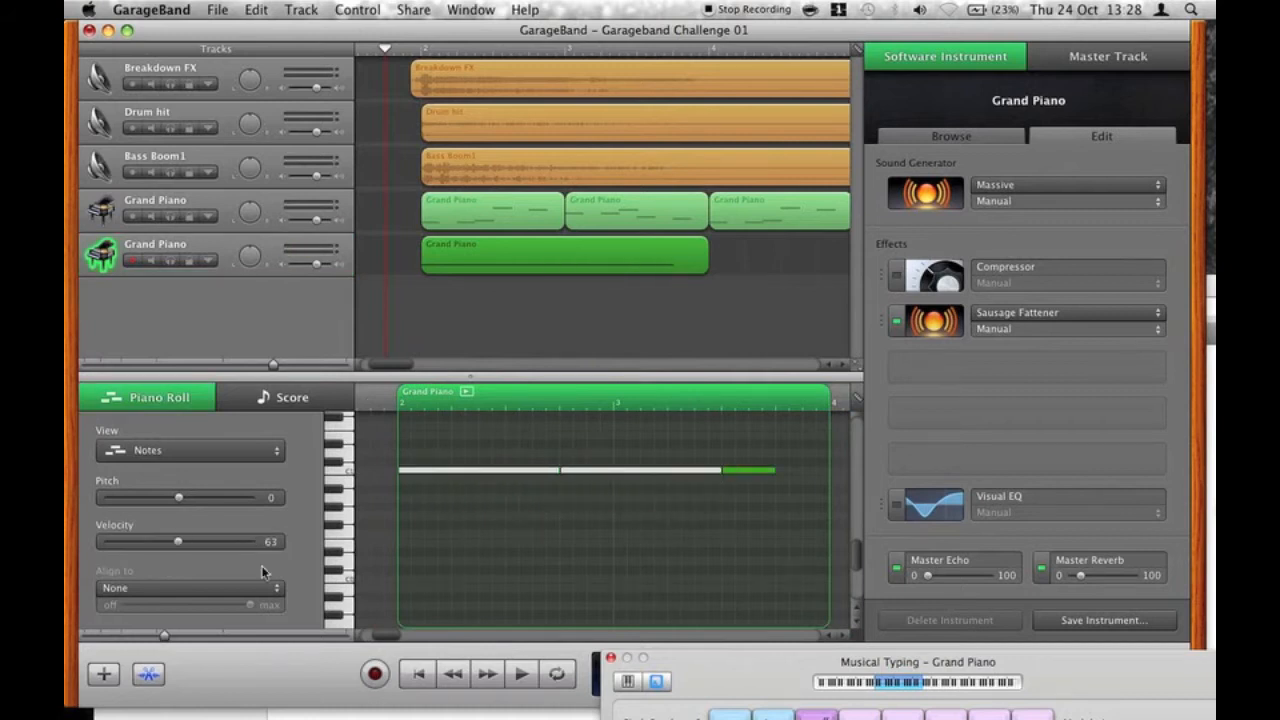
{"action": "left_click_drag", "start_coordinate": [227, 544], "coordinate": [380, 546]}
{"action": "left_click_drag", "start_coordinate": [779, 471], "coordinate": [831, 472]}
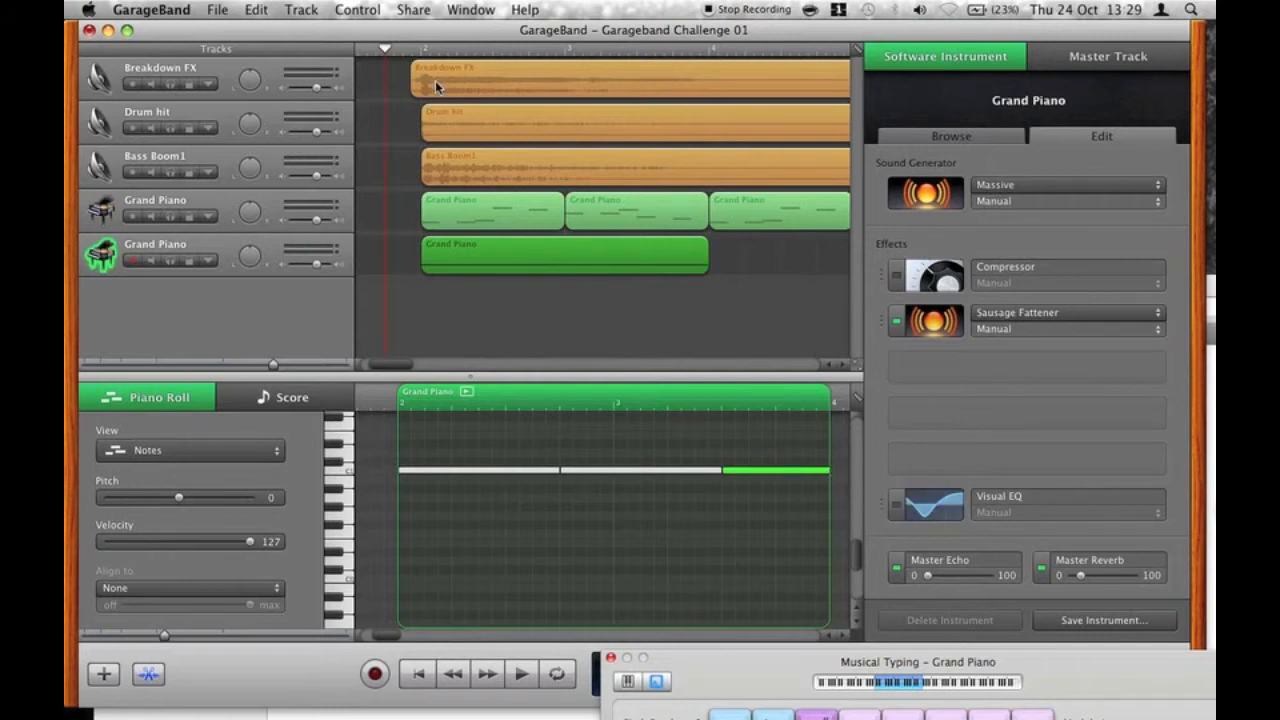
Play the arrangement up to measure 4 and duplicate the Massive region there.
{"action": "key", "text": "space"}
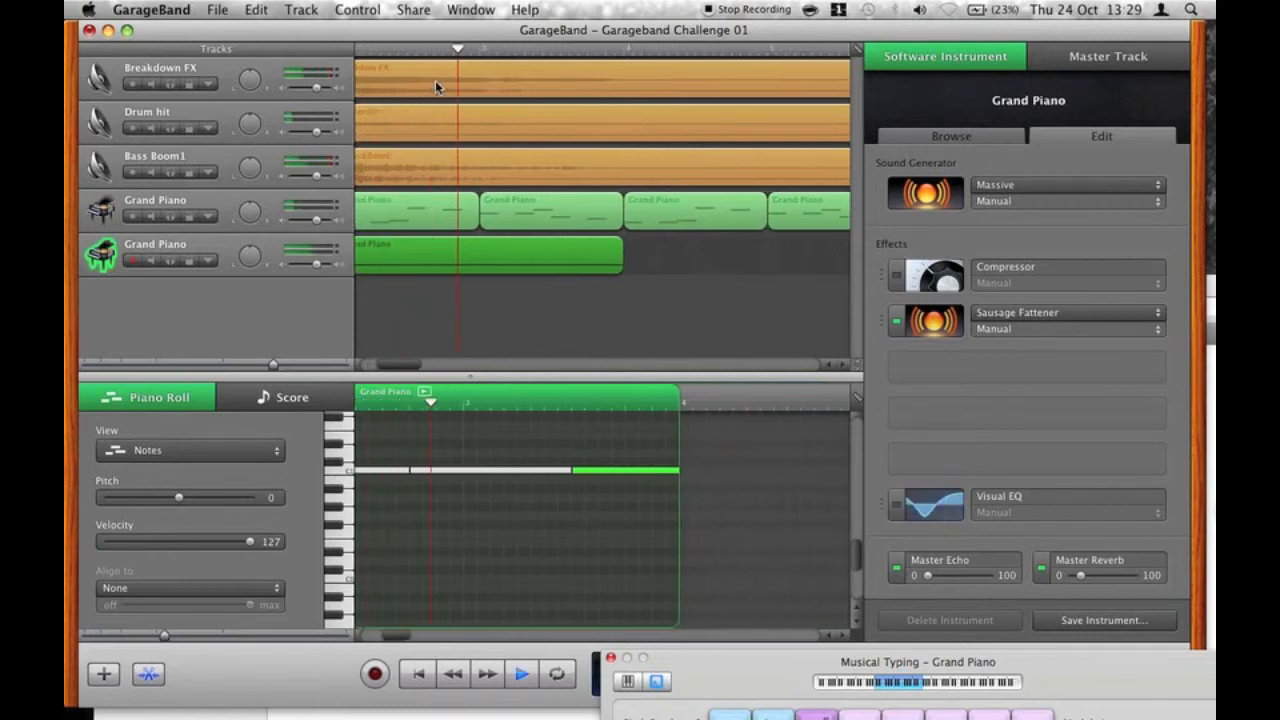
{"action": "key", "text": "space"}
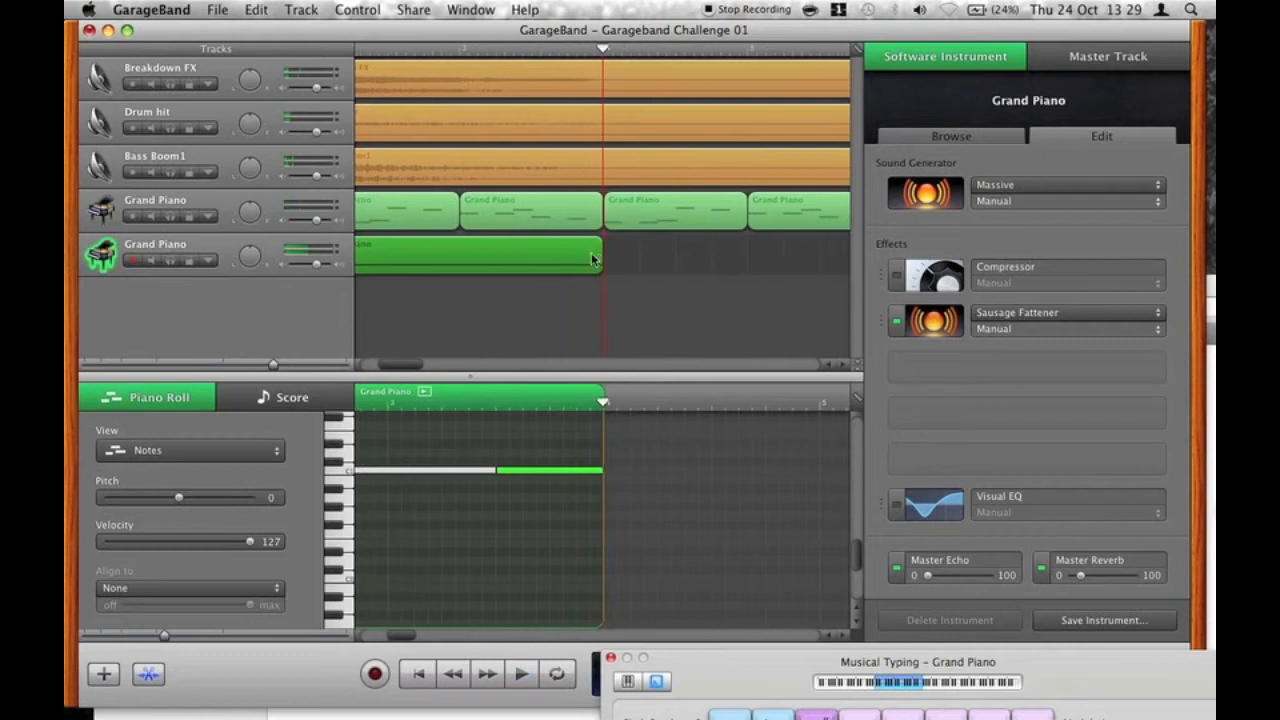
{"action": "left_click_drag", "start_coordinate": [586, 266], "coordinate": [763, 263]}
Switch to Finder and open the FX folder in the TriSamples - 808 Trapstep Pack Vol 1 folder.
{"action": "mouse_move", "coordinate": [172, 706]}
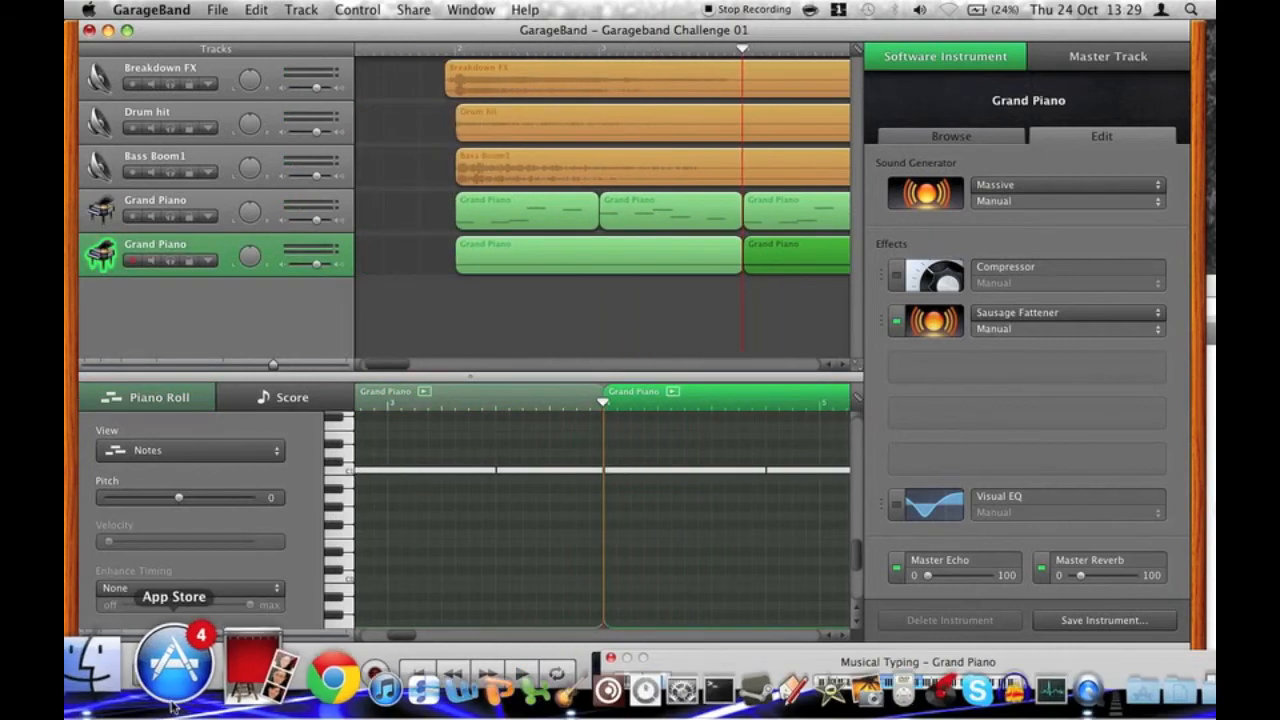
{"action": "left_click", "coordinate": [88, 668]}
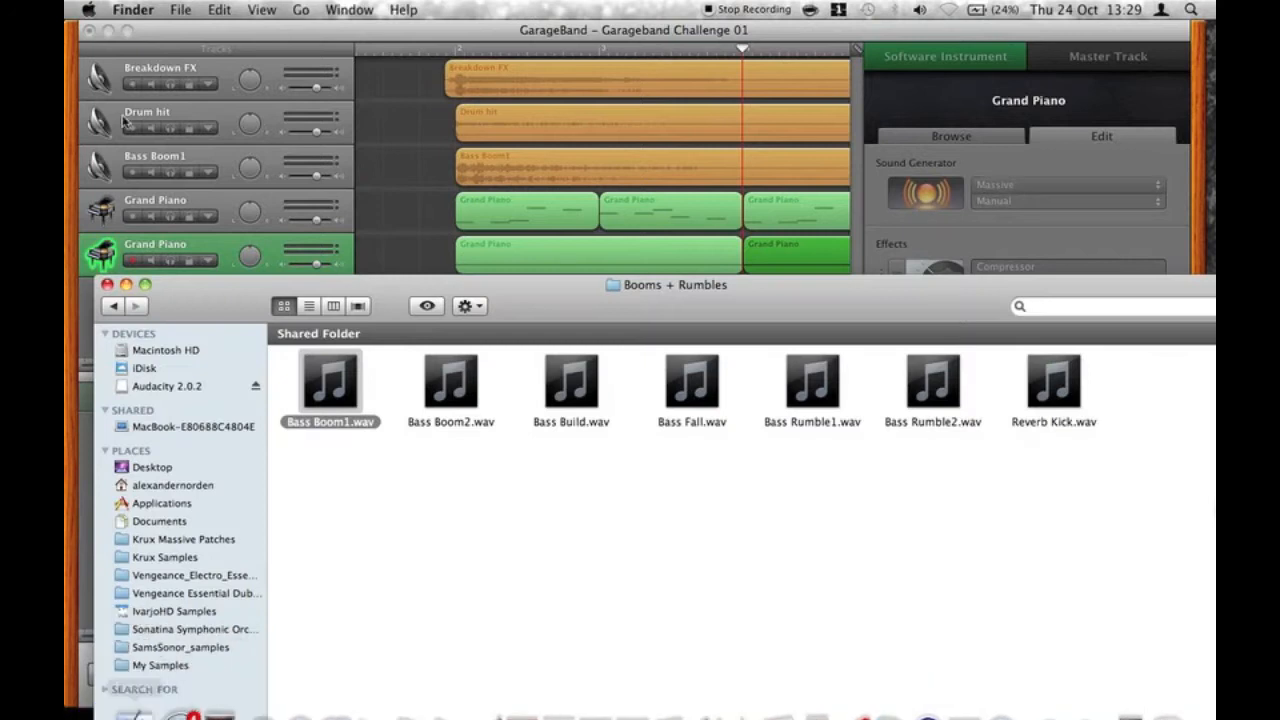
{"action": "left_click", "coordinate": [116, 305]}
{"action": "left_click", "coordinate": [116, 305]}
{"action": "left_click", "coordinate": [116, 305]}
{"action": "left_click", "coordinate": [116, 305]}
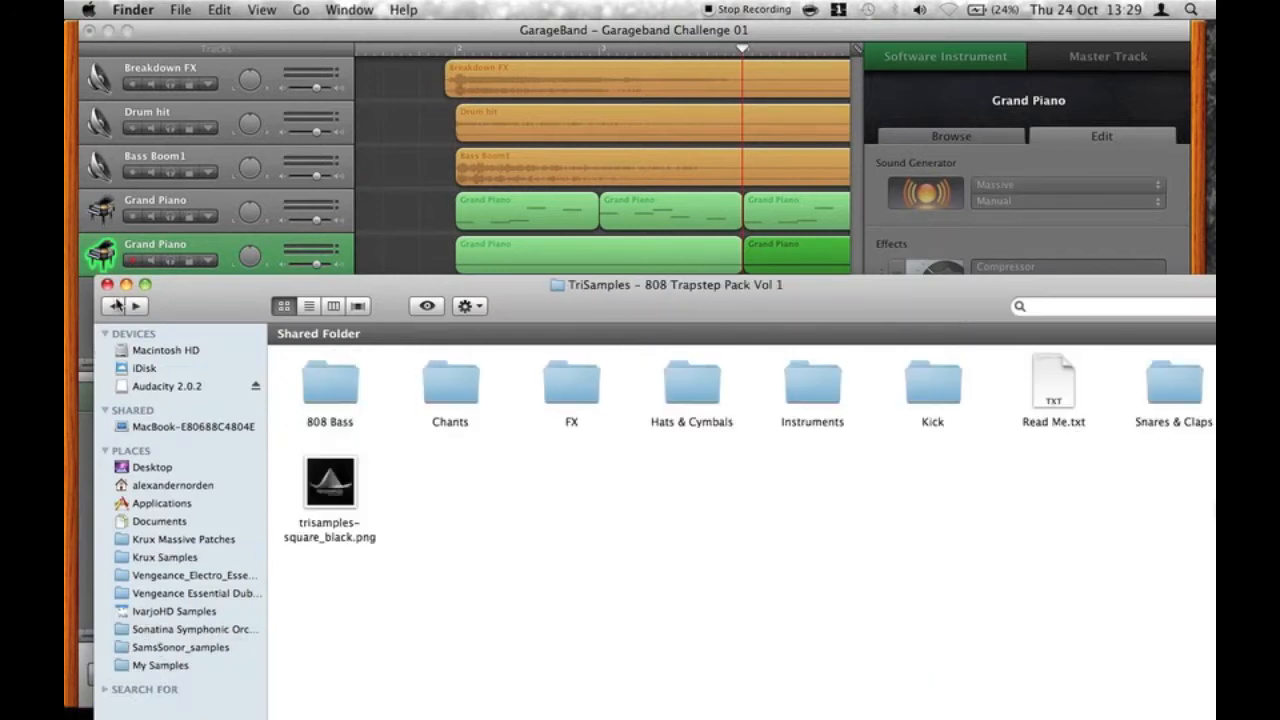
{"action": "double_click", "coordinate": [571, 386]}
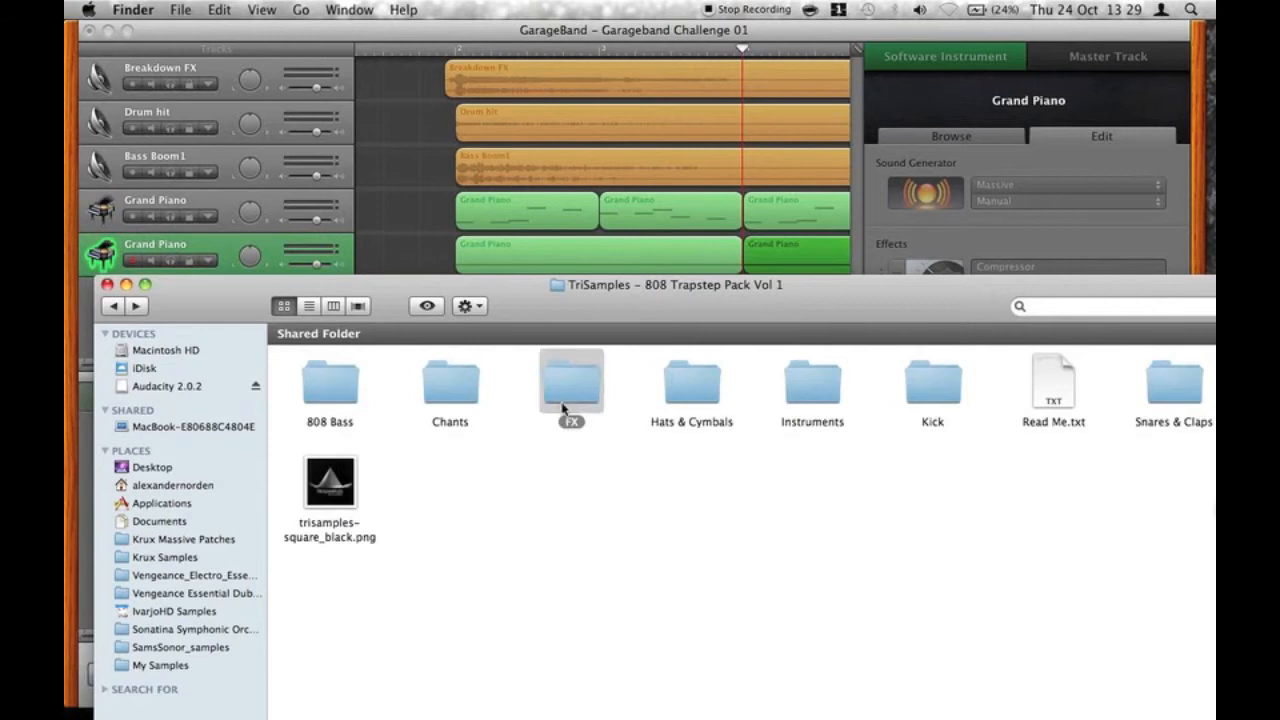
{"action": "left_click_drag", "start_coordinate": [588, 300], "coordinate": [588, 454]}
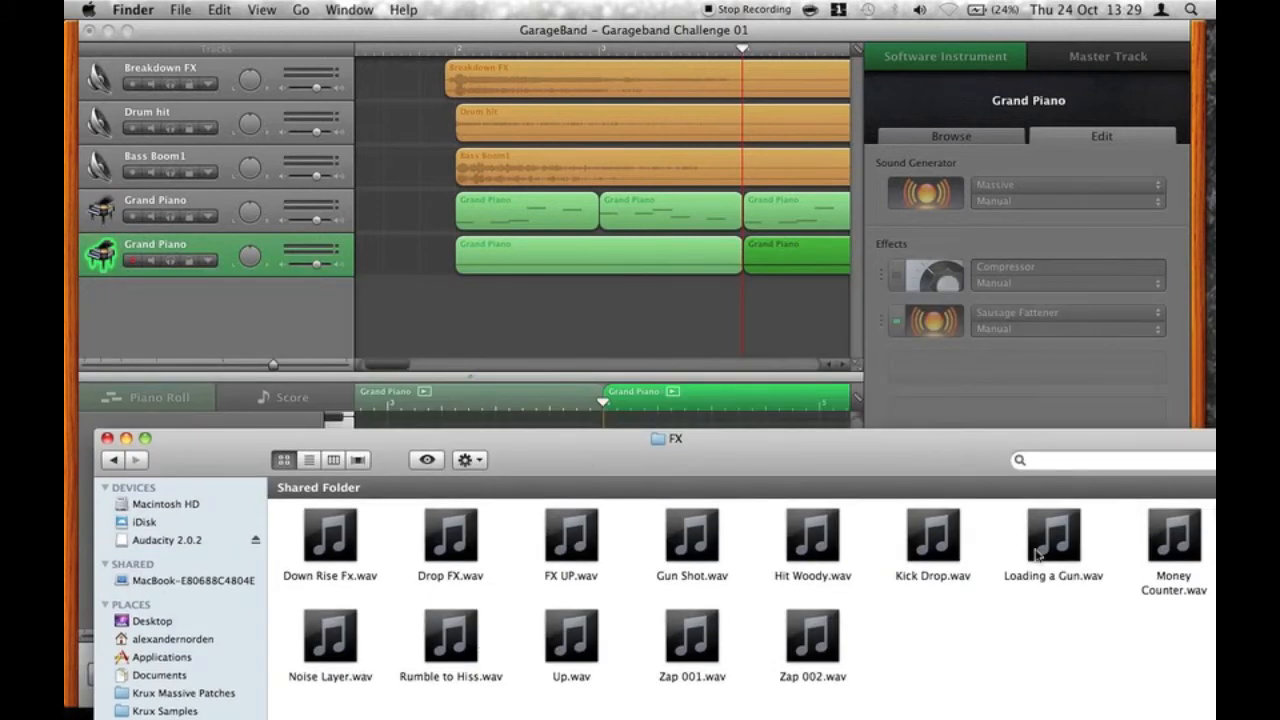
{"action": "left_click_drag", "start_coordinate": [944, 472], "coordinate": [917, 411]}
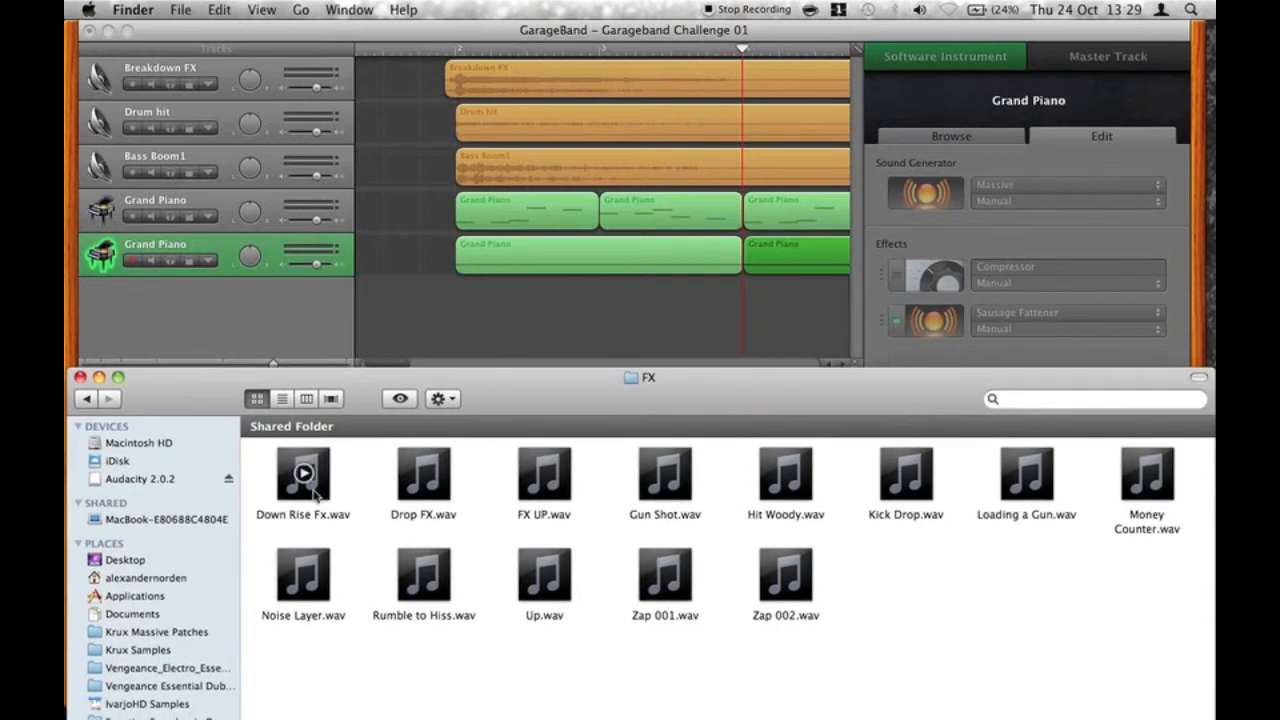
{"action": "left_click", "coordinate": [86, 398]}
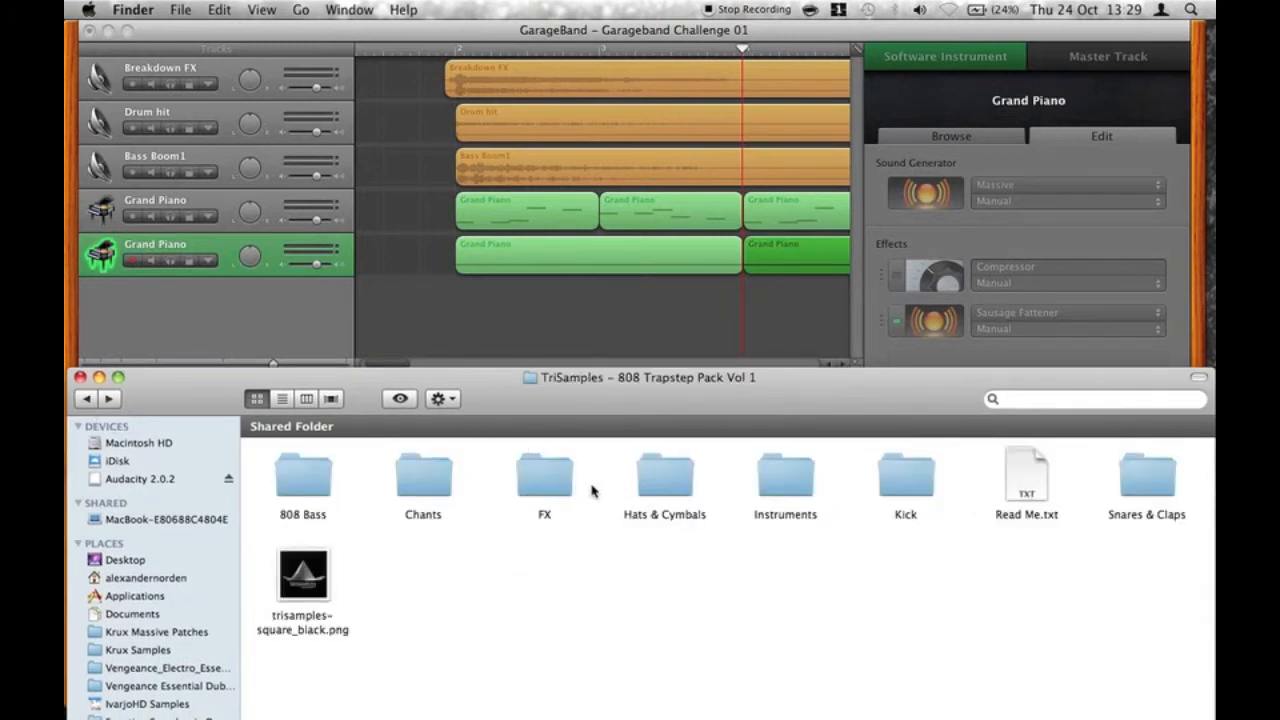
{"action": "double_click", "coordinate": [565, 488]}
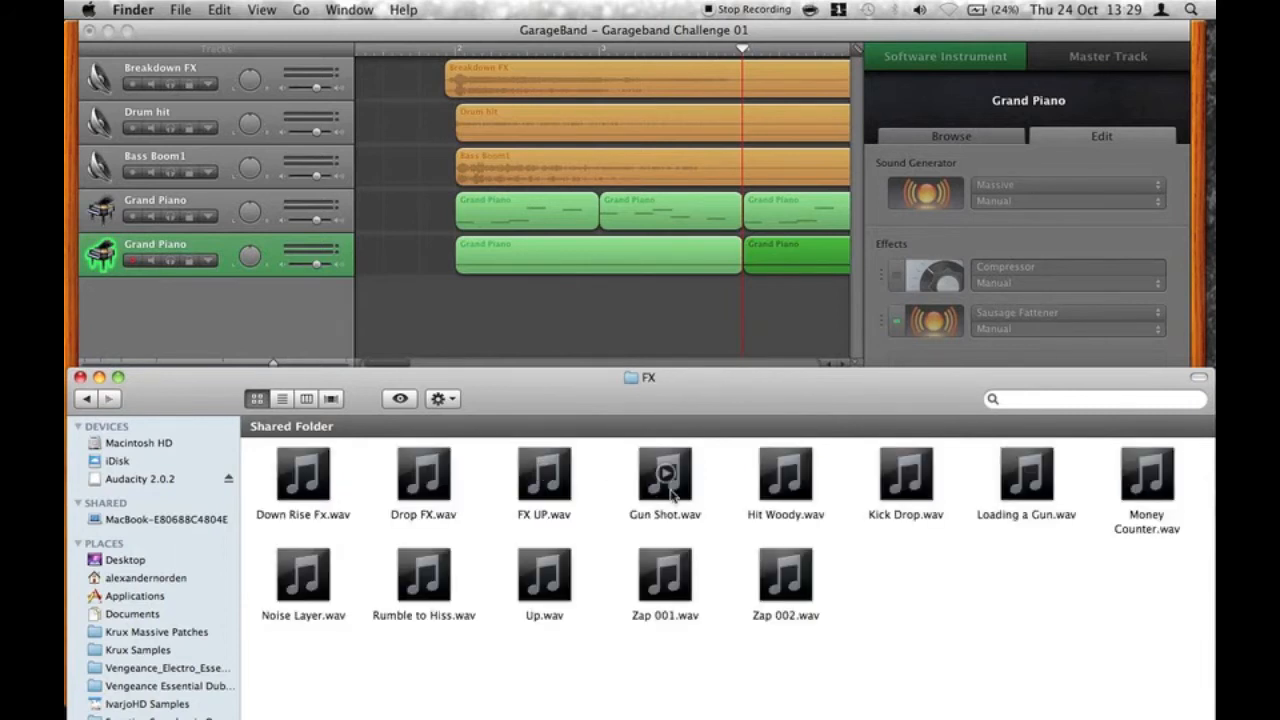
Add Kick Drop.wav on a new track at measure 2 in GarageBand and play the arrangement from there.
{"action": "key", "text": "space"}
{"action": "left_click", "coordinate": [903, 495]}
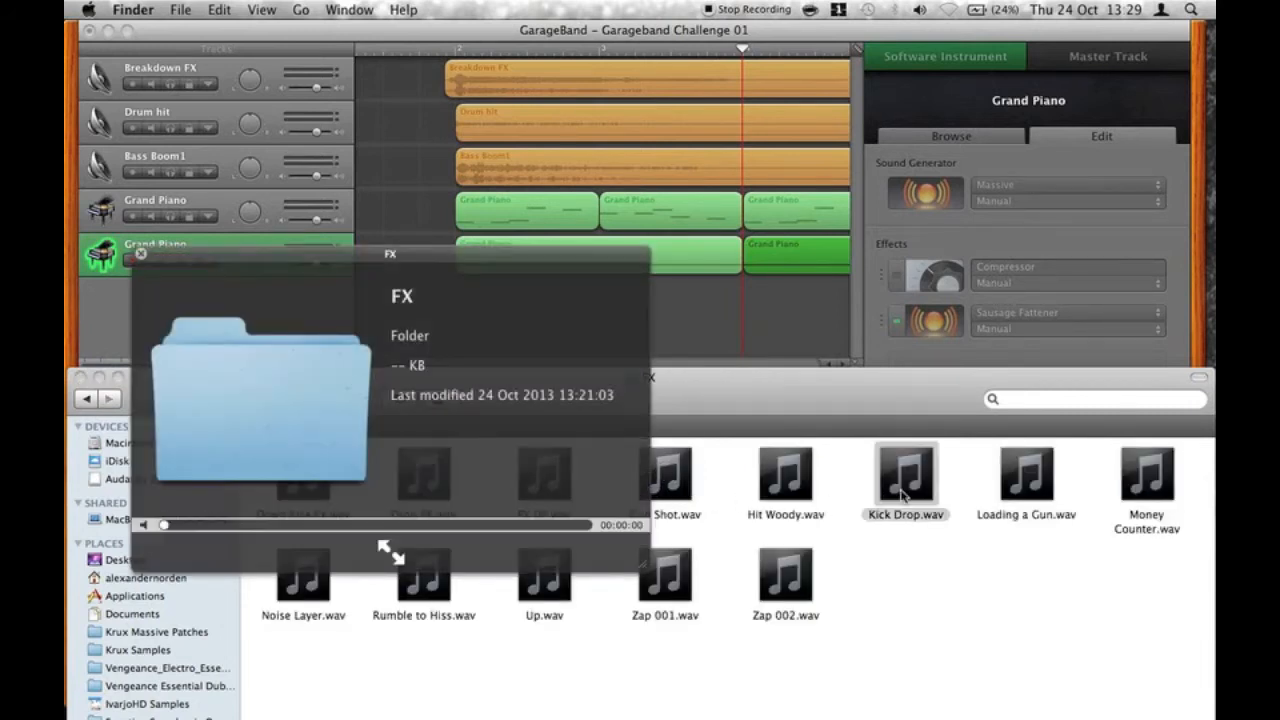
{"action": "left_click_drag", "start_coordinate": [903, 495], "coordinate": [462, 310]}
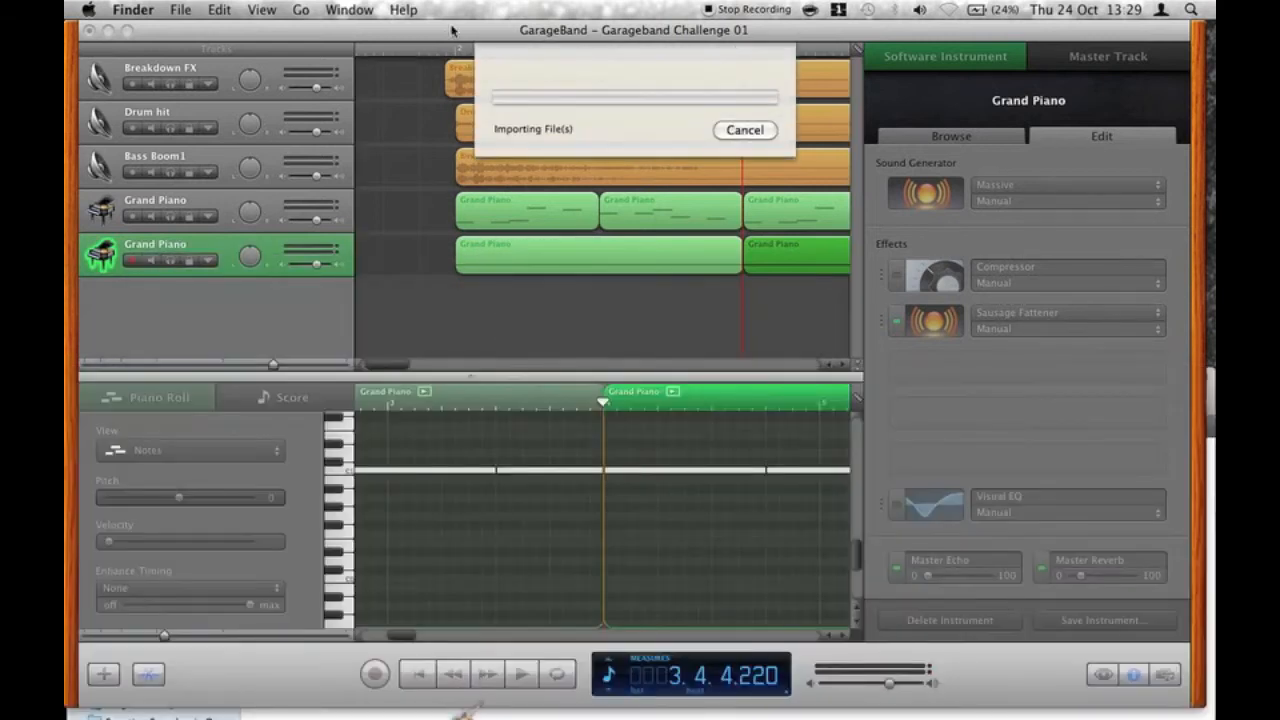
{"action": "left_click", "coordinate": [437, 49]}
{"action": "left_click", "coordinate": [436, 50]}
{"action": "key", "text": "space"}
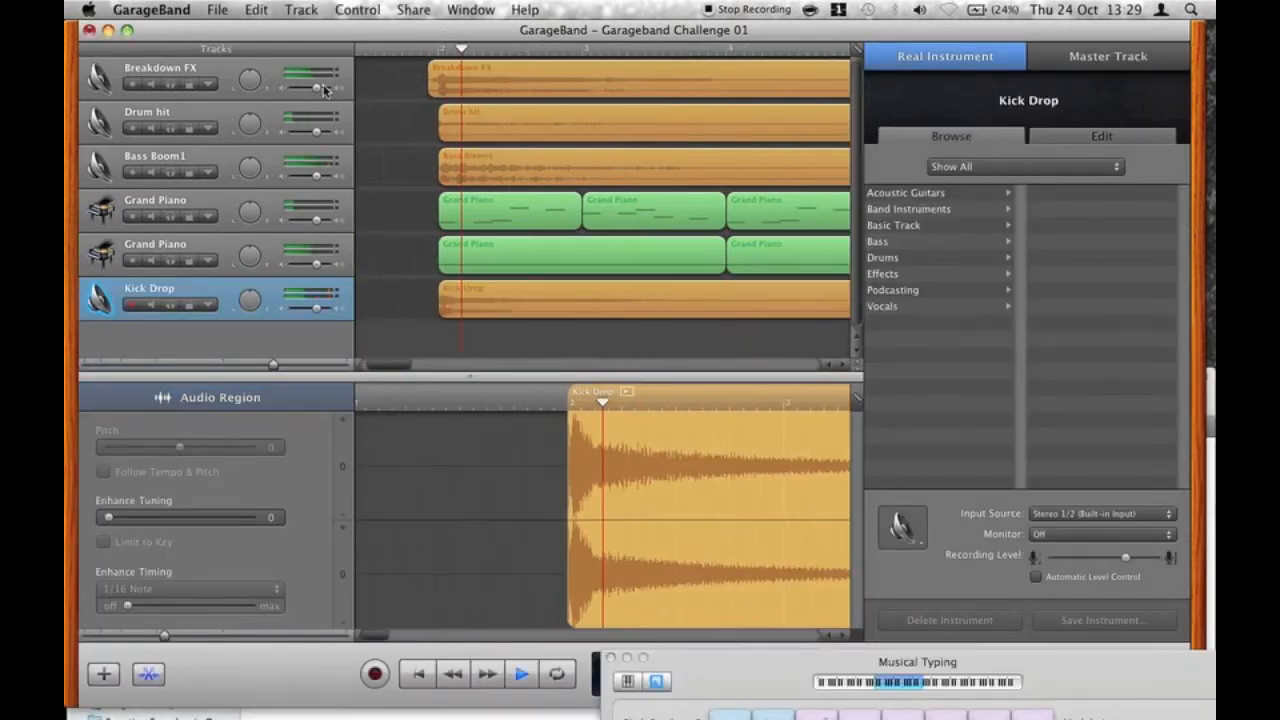
Slightly lower the Breakdown FX track's volume and raise the Kick Drop track's master reverb during playback.
{"action": "left_click_drag", "start_coordinate": [317, 89], "coordinate": [315, 91]}
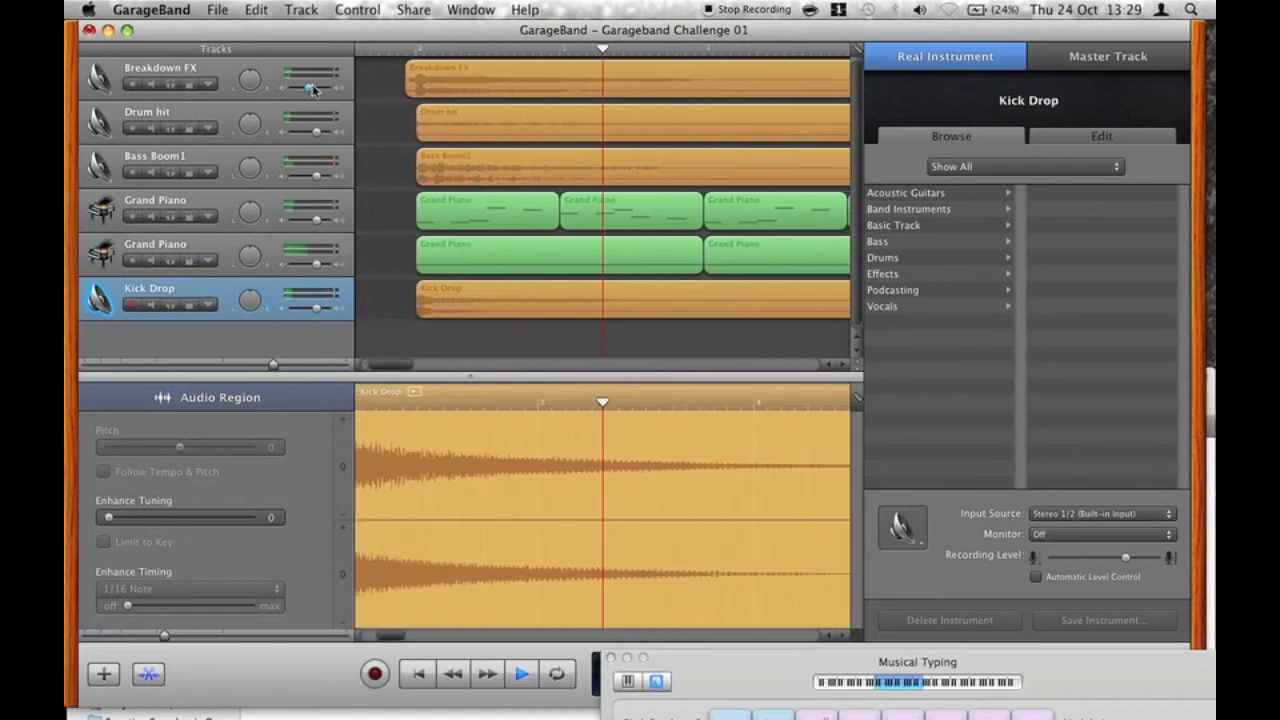
{"action": "left_click", "coordinate": [1060, 137]}
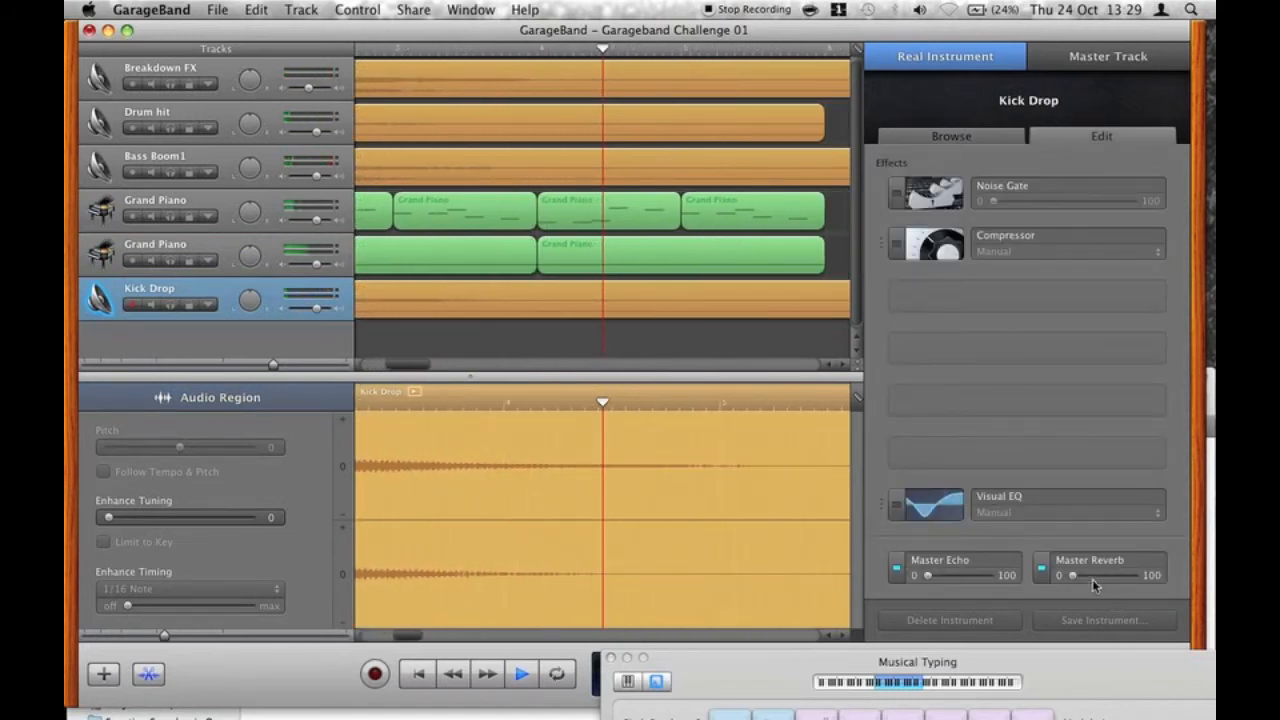
{"action": "key", "text": "space"}
Hide the region editor and open the sample pack's Snares & Claps folder in Finder.
{"action": "left_click", "coordinate": [148, 675]}
{"action": "scroll", "coordinate": [505, 308], "scroll_direction": "left", "scroll_amount": 2}
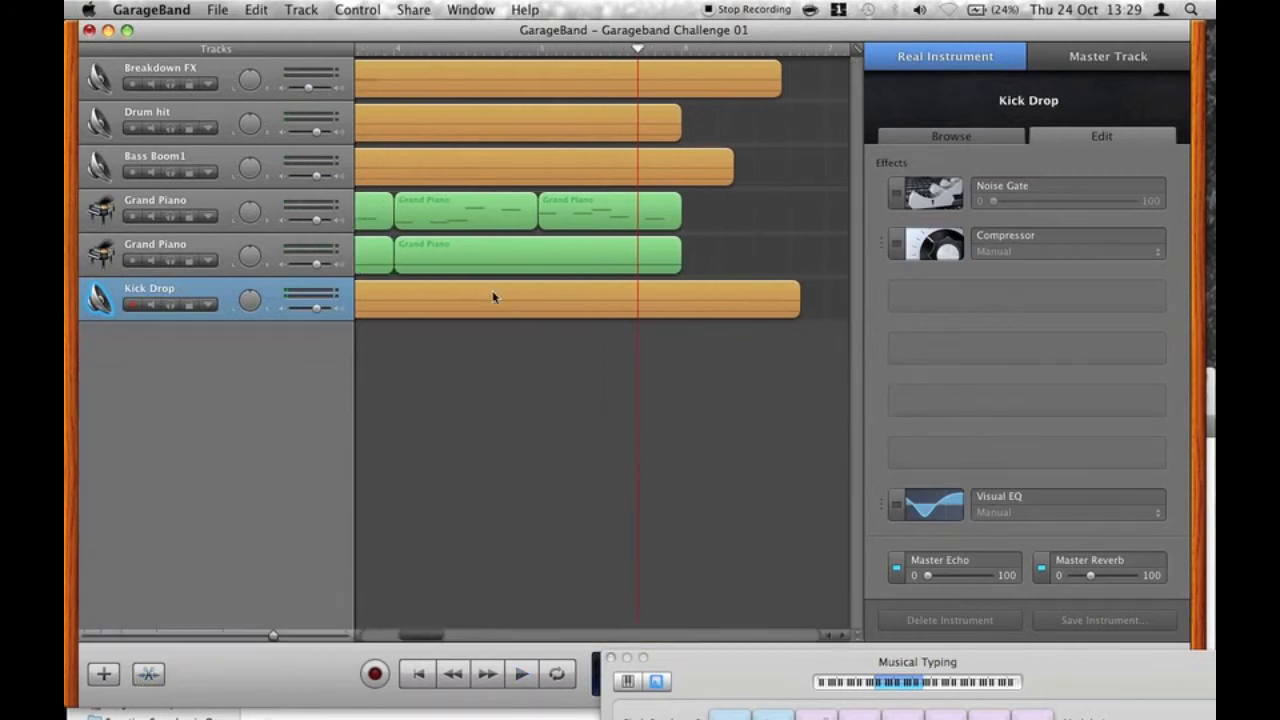
{"action": "left_click", "coordinate": [110, 710]}
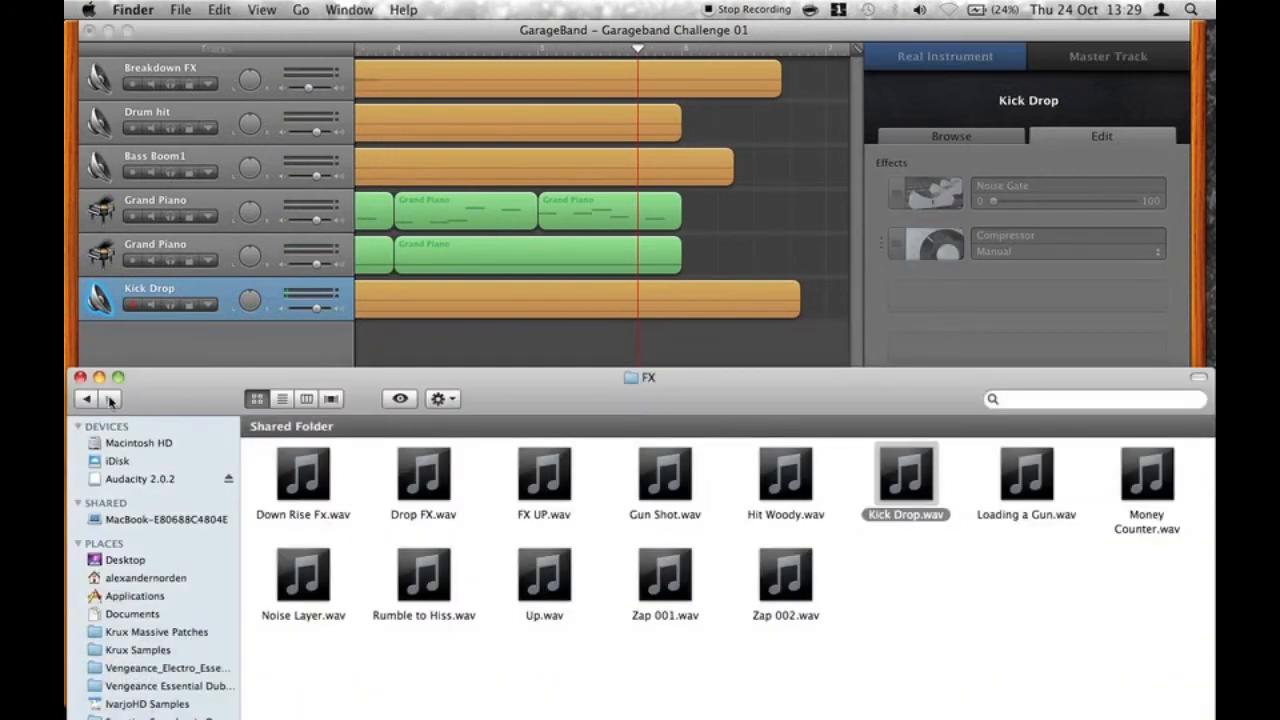
{"action": "left_click", "coordinate": [87, 399]}
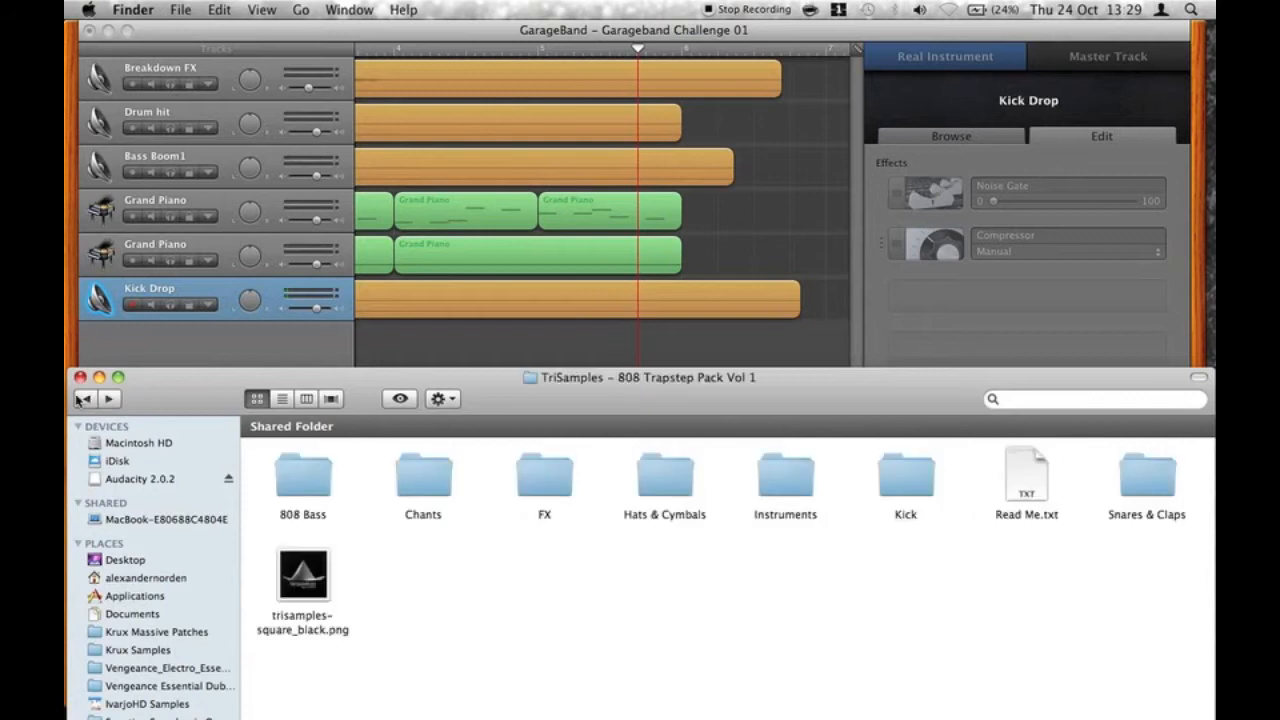
{"action": "double_click", "coordinate": [1148, 476]}
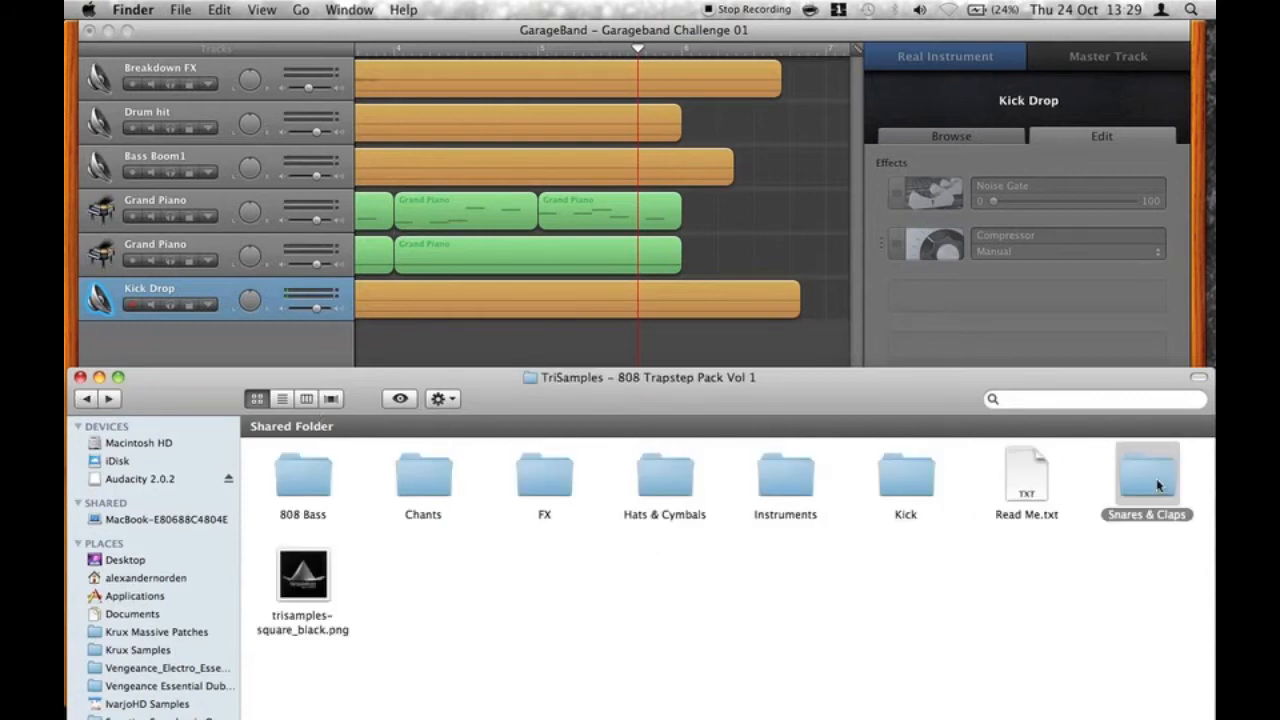
{"action": "left_click_drag", "start_coordinate": [940, 393], "coordinate": [937, 90]}
Preview the snare samples from Snare 001.wav to Snare 004.wav.
{"action": "left_click", "coordinate": [689, 390]}
{"action": "key", "text": "space"}
{"action": "key", "text": "Right"}
{"action": "key", "text": "Right"}
{"action": "key", "text": "Right"}
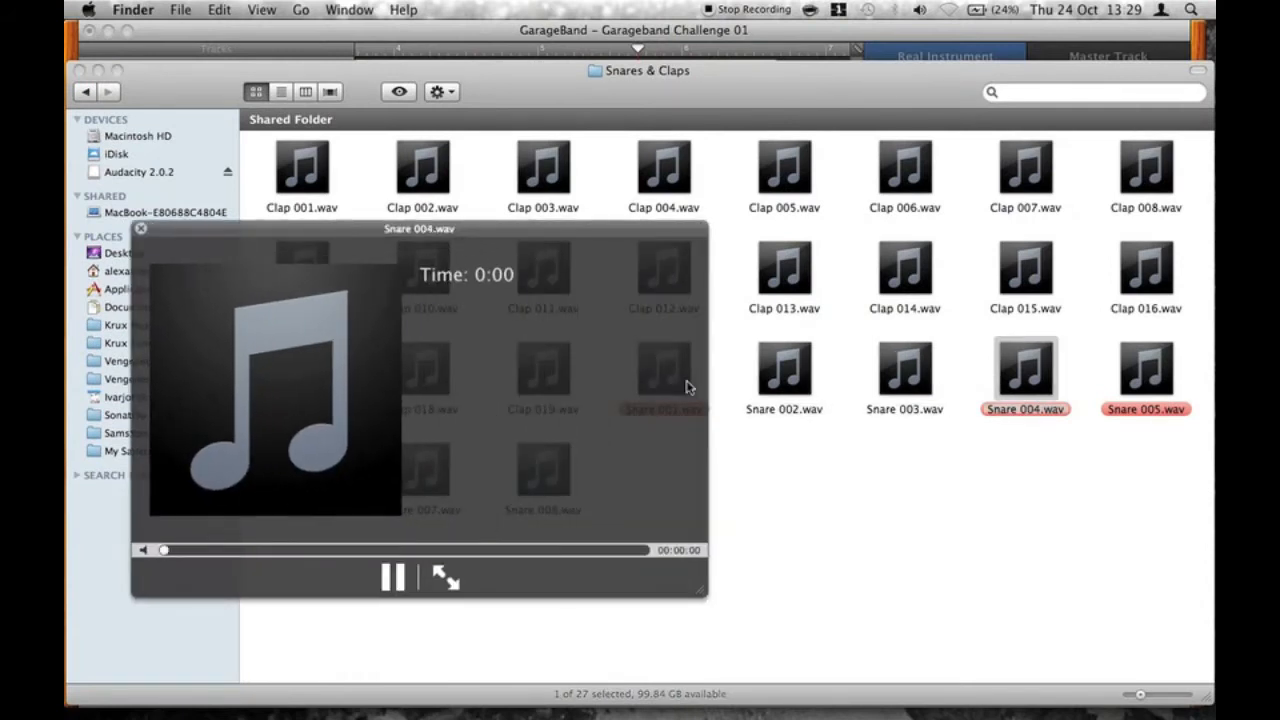
{"action": "key", "text": "space"}
Add Snare 001.wav on a new GarageBand track at measure 5.
{"action": "left_click_drag", "start_coordinate": [633, 88], "coordinate": [593, 539]}
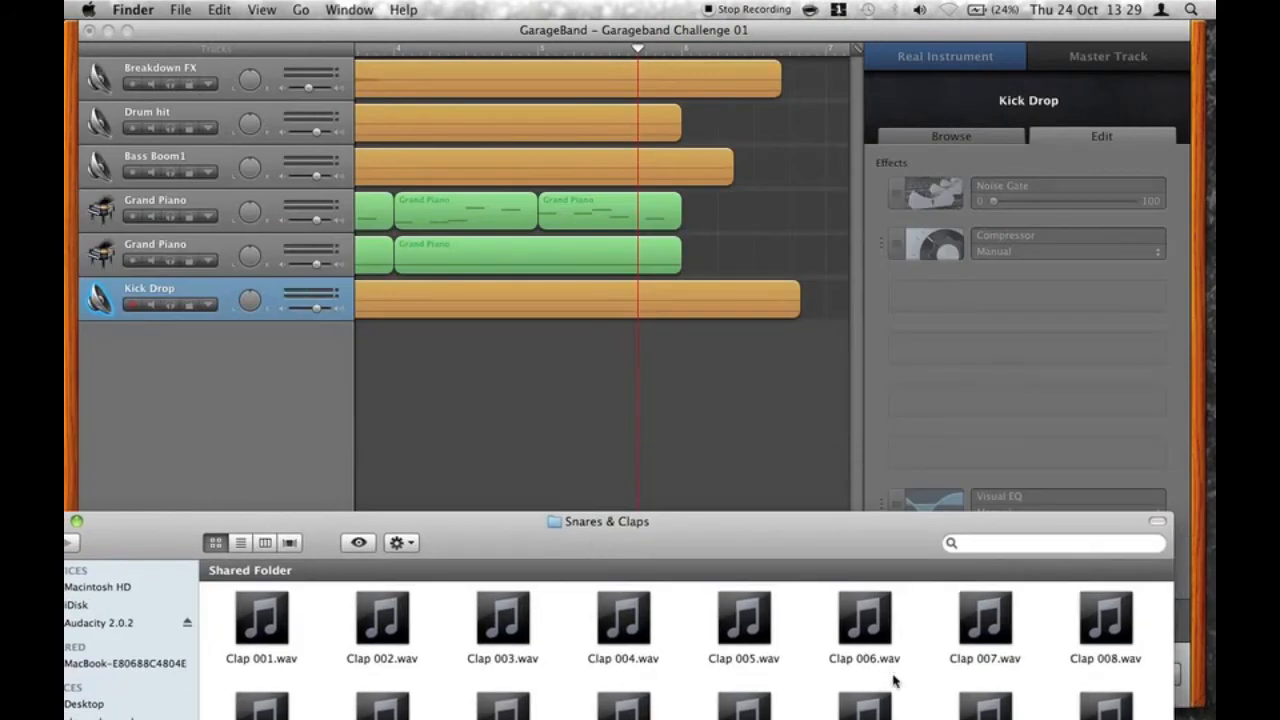
{"action": "left_click_drag", "start_coordinate": [930, 565], "coordinate": [876, 390]}
{"action": "left_click_drag", "start_coordinate": [636, 307], "coordinate": [706, 390]}
{"action": "left_click_drag", "start_coordinate": [662, 672], "coordinate": [548, 337]}
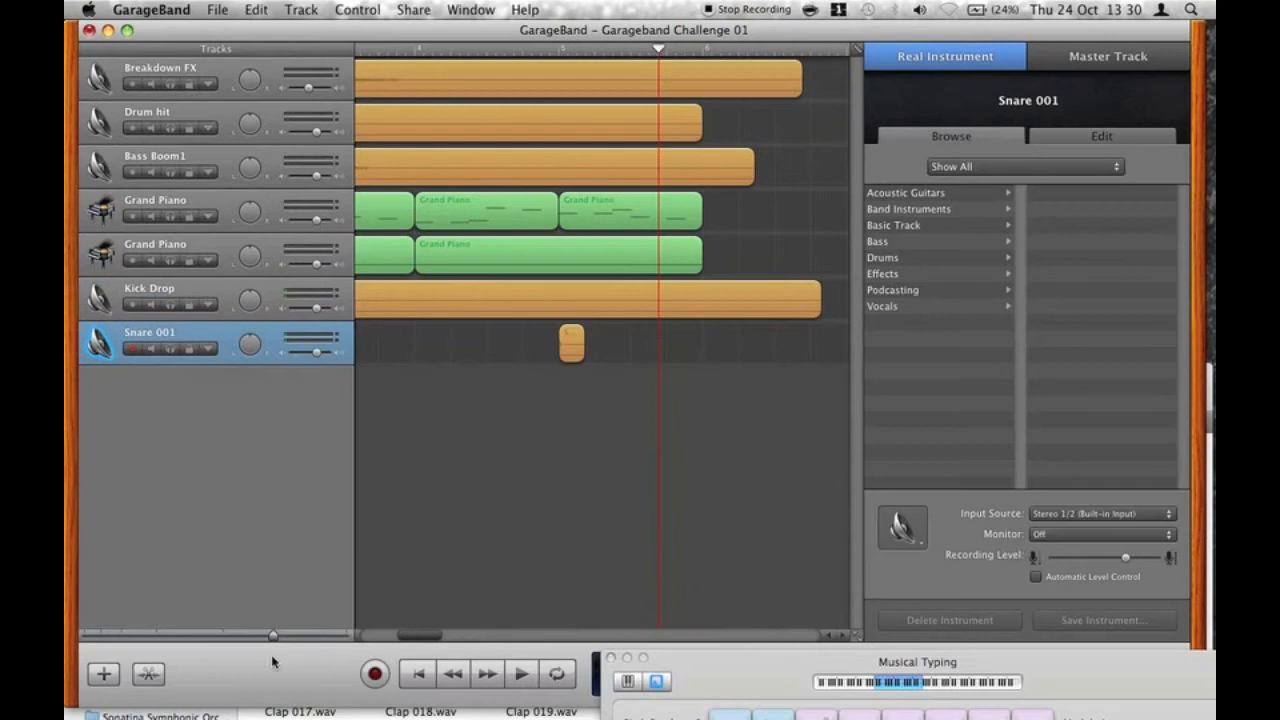
Duplicate the regions of both Grand Piano tracks so the copies run from measure 6 to measure 10.
{"action": "left_click_drag", "start_coordinate": [273, 635], "coordinate": [243, 637]}
{"action": "left_click_drag", "start_coordinate": [653, 272], "coordinate": [659, 221]}
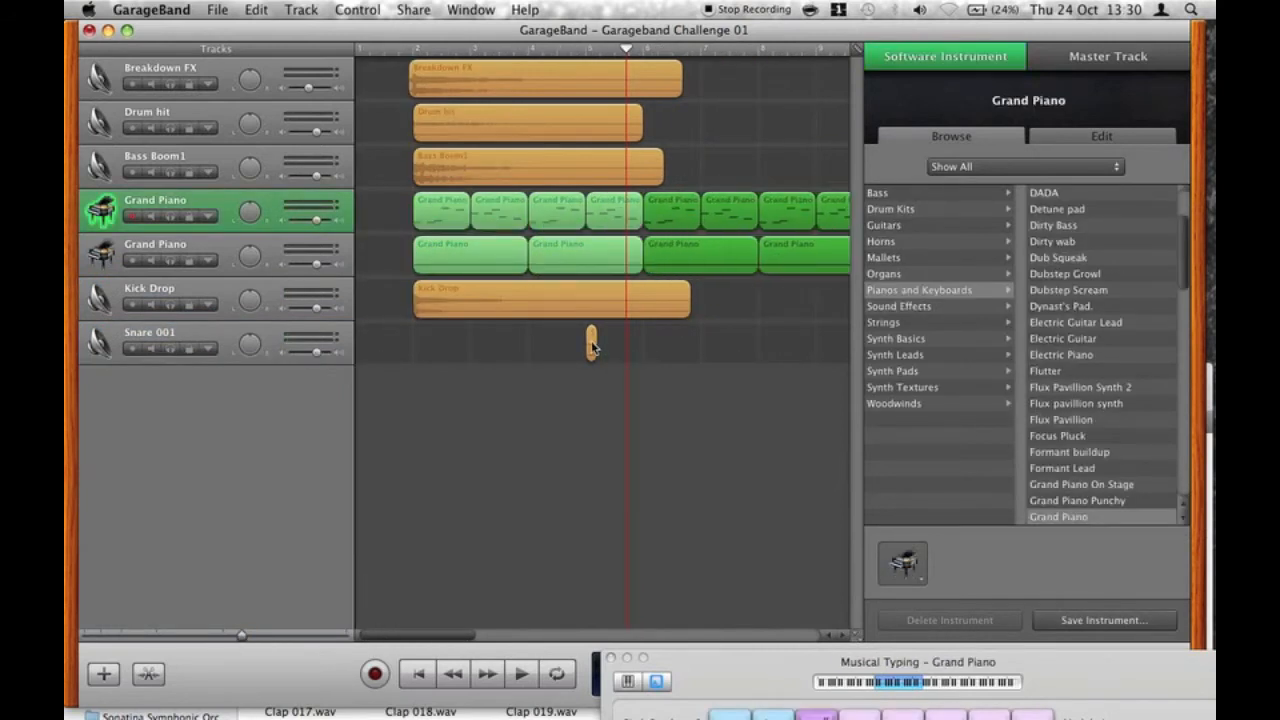
Place the snare on the third beat of measure 6, repeat it in measures 7 to 9, and play the arrangement.
{"action": "left_click_drag", "start_coordinate": [591, 346], "coordinate": [706, 346]}
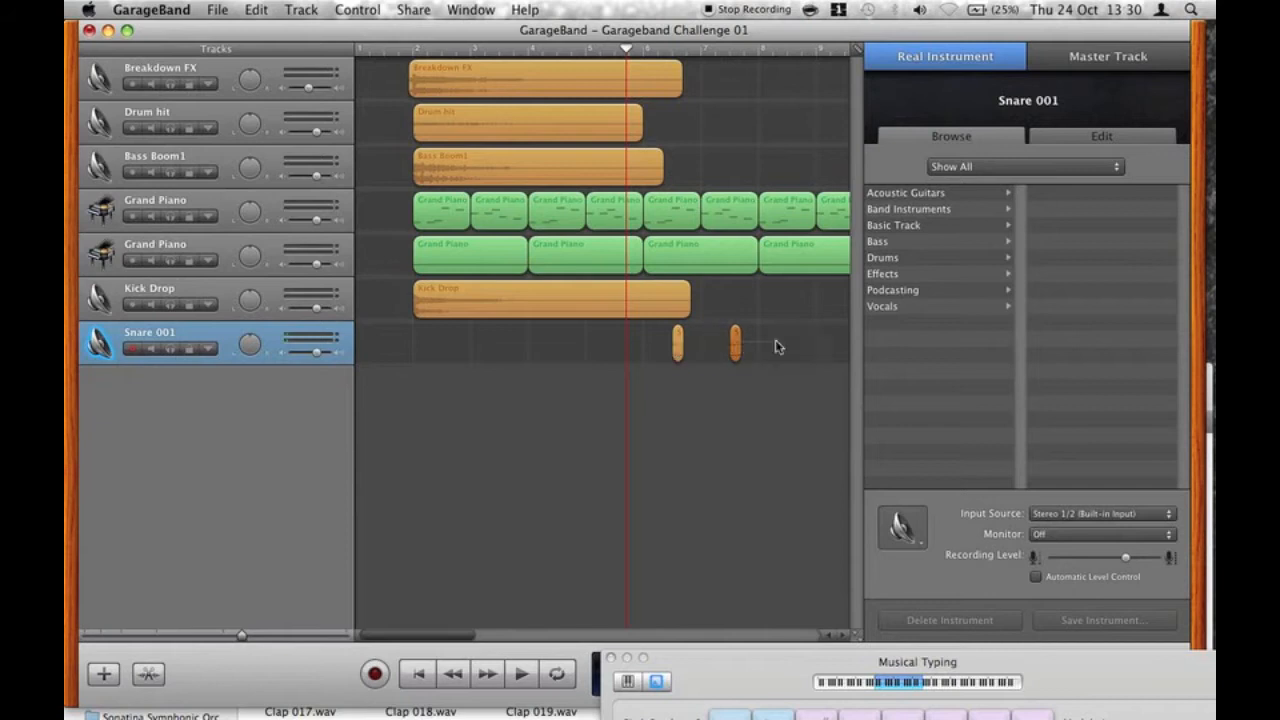
{"action": "left_click_drag", "start_coordinate": [673, 348], "coordinate": [770, 347]}
{"action": "key", "text": "space"}
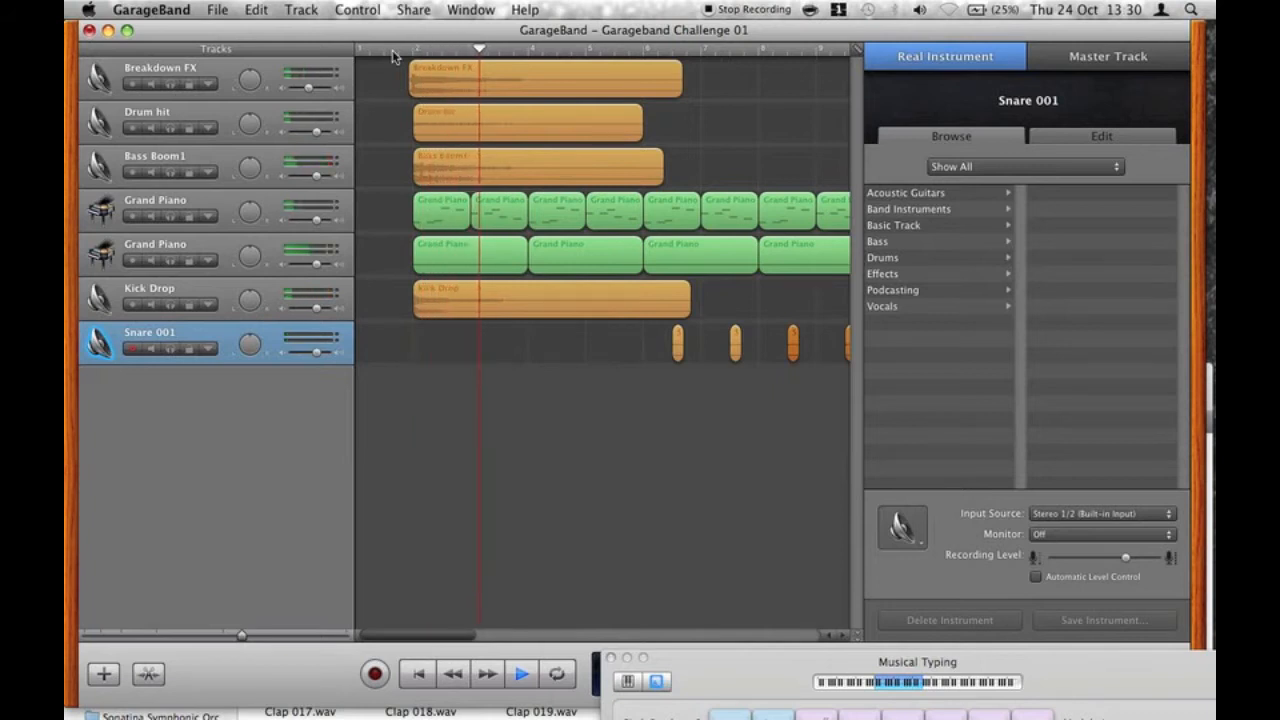
Raise the Kick Drop track's master reverb further and lower the Snare 001 track's volume.
{"action": "left_click", "coordinate": [160, 290]}
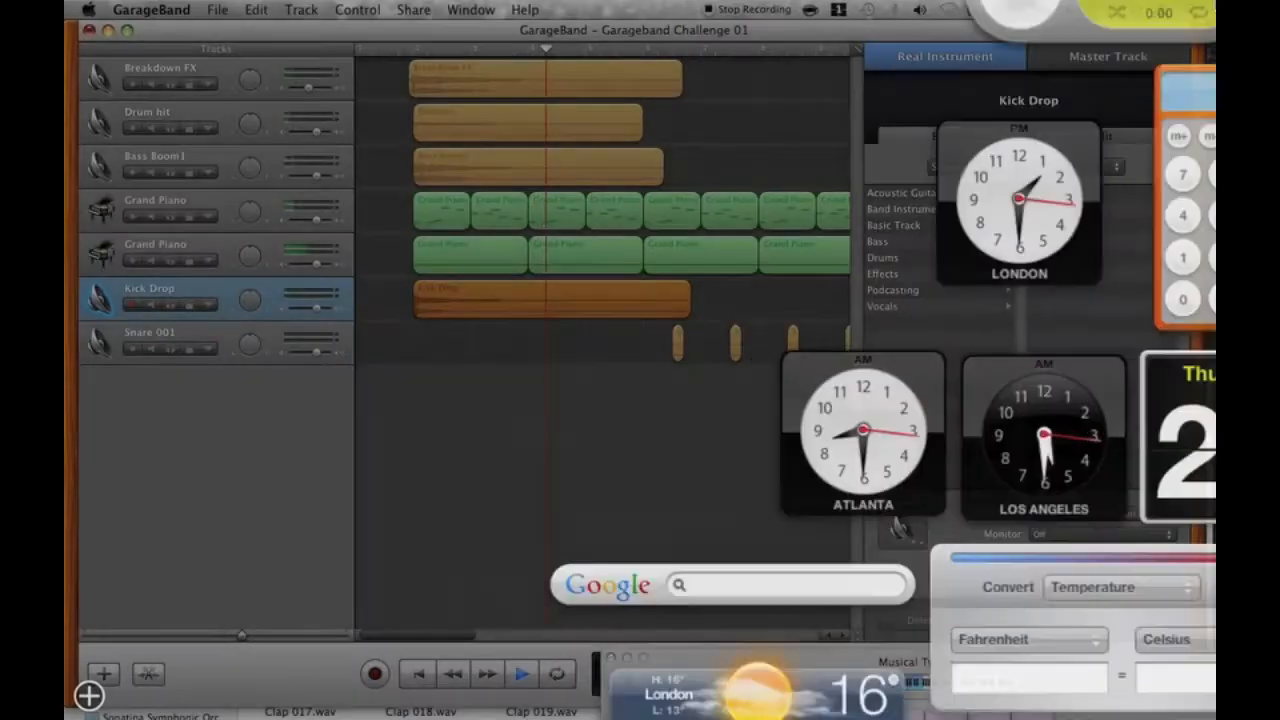
{"action": "left_click", "coordinate": [1069, 142]}
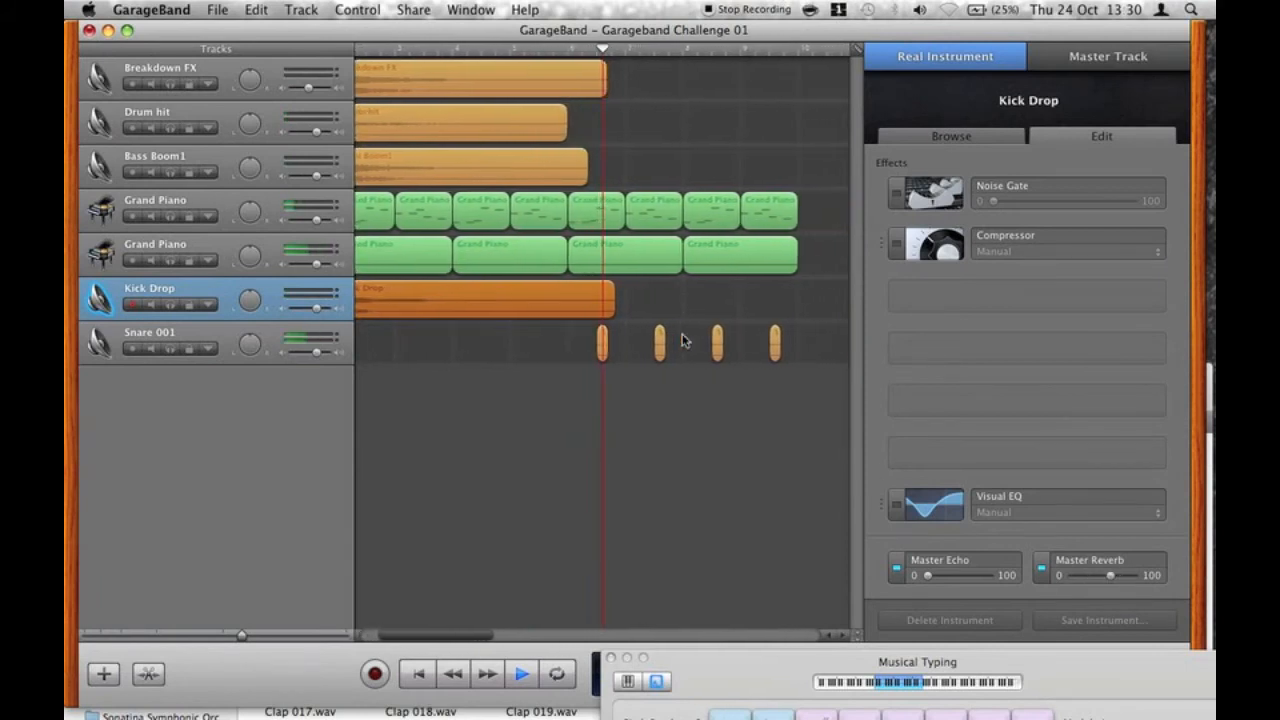
{"action": "left_click", "coordinate": [304, 351]}
{"action": "mouse_move", "coordinate": [1110, 575]}
{"action": "left_mouse_down"}
{"action": "mouse_move", "coordinate": [1128, 577]}
{"action": "mouse_move", "coordinate": [1110, 576]}
{"action": "left_mouse_up"}
Select the Snare 001 track, raise its master reverb and stop playback.
{"action": "key", "text": "Down"}
{"action": "key", "text": "Up"}
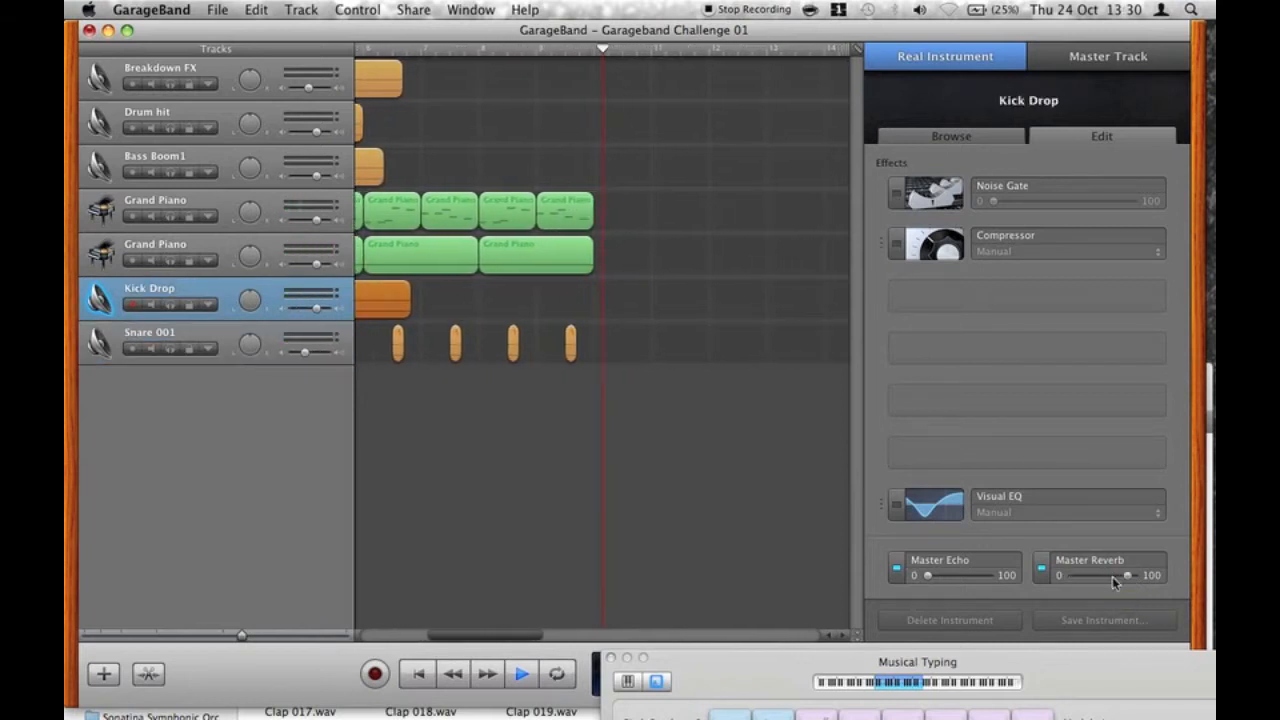
{"action": "key", "text": "Down"}
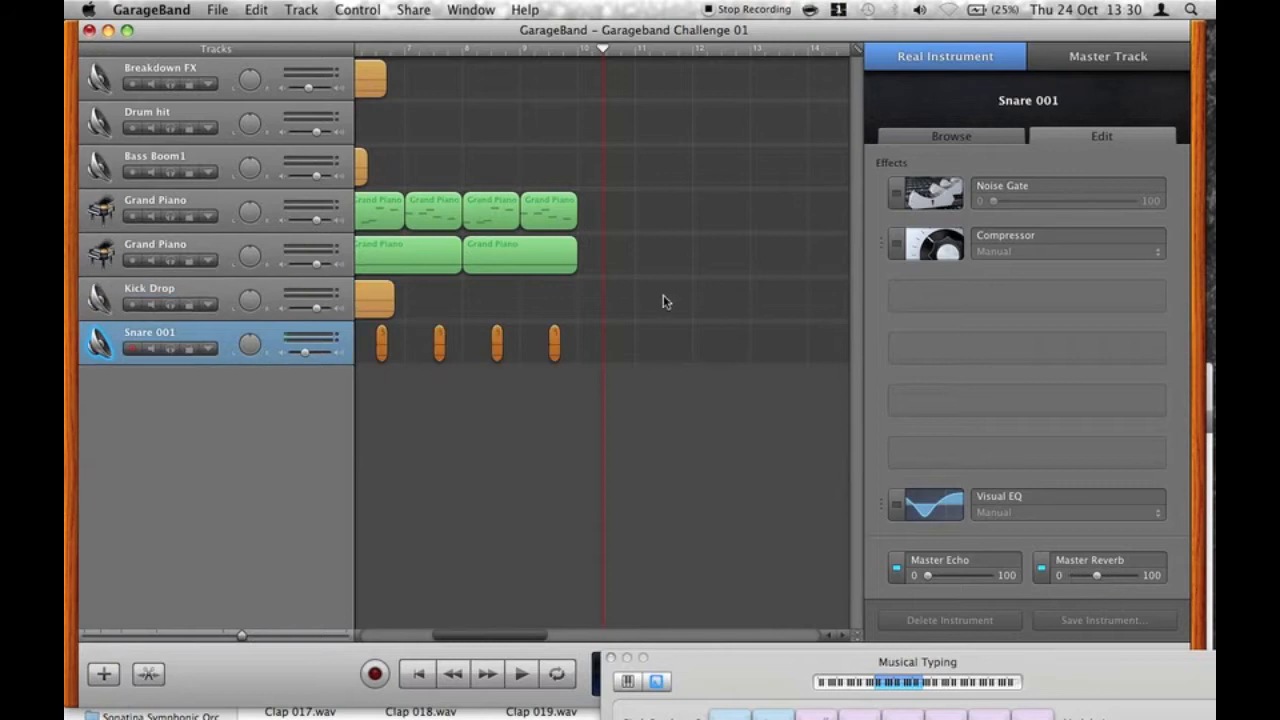
Return to Finder and open the Kick folder of the 808 Trapstep pack.
{"action": "scroll", "coordinate": [663, 300], "scroll_direction": "left", "scroll_amount": 5}
{"action": "mouse_move", "coordinate": [268, 712]}
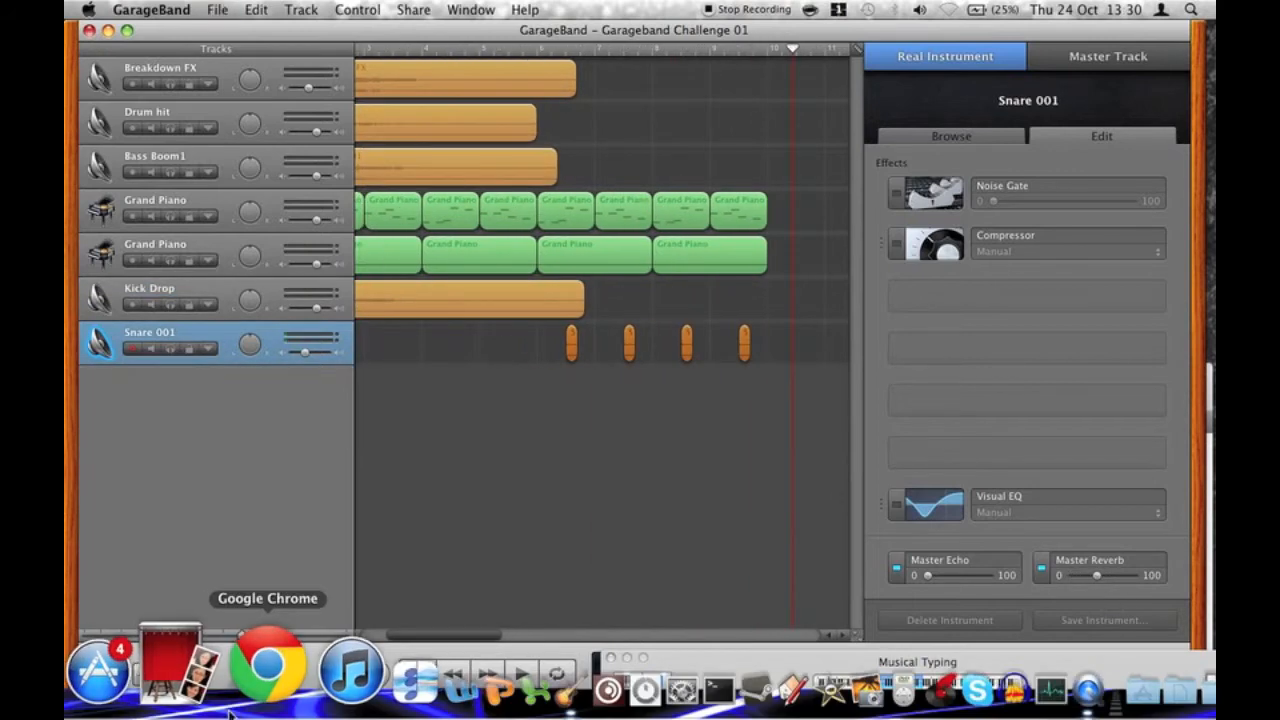
{"action": "left_click", "coordinate": [112, 684]}
{"action": "left_click_drag", "start_coordinate": [523, 395], "coordinate": [471, 314]}
{"action": "left_click", "coordinate": [85, 364]}
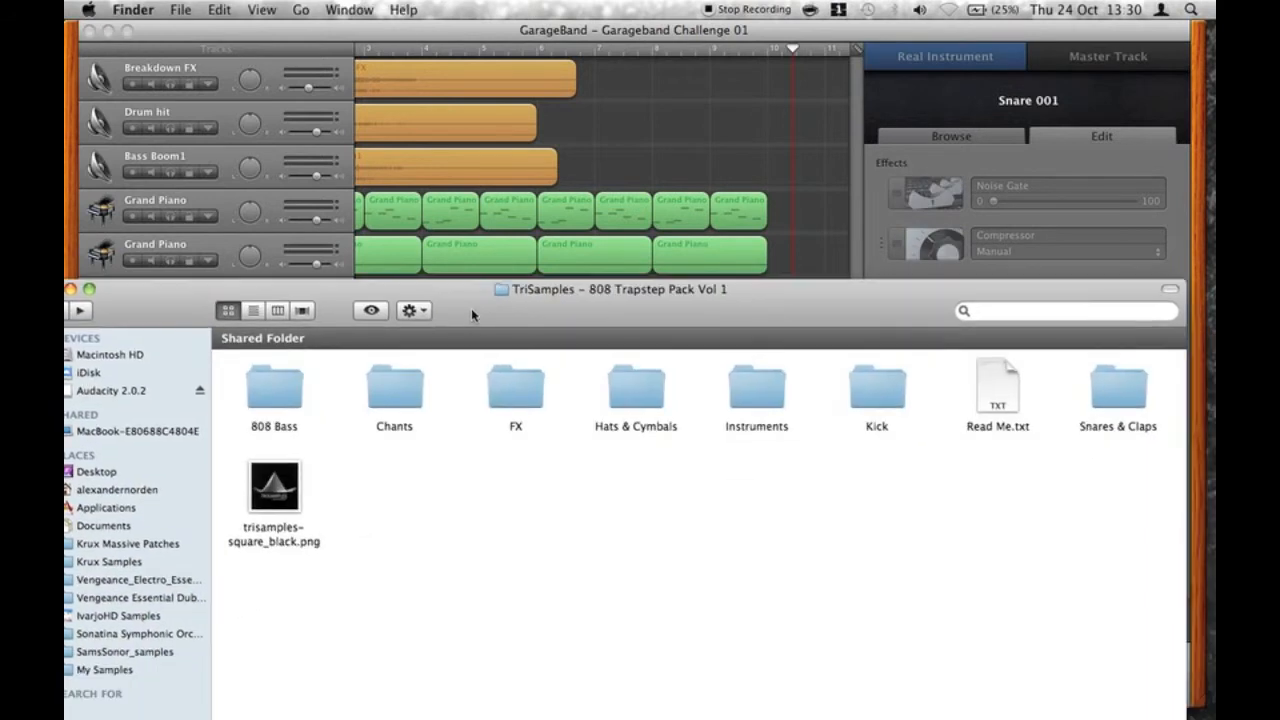
{"action": "double_click", "coordinate": [904, 393]}
Preview the kick samples one after another and go back to Kick 003 Sensible.wav.
{"action": "left_click", "coordinate": [405, 410]}
{"action": "key", "text": "space"}
{"action": "key", "text": "Right"}
{"action": "key", "text": "Right"}
{"action": "key", "text": "Right"}
{"action": "key", "text": "Right"}
{"action": "key", "text": "Right"}
{"action": "key", "text": "Right"}
{"action": "key", "text": "Left"}
{"action": "key", "text": "Left"}
{"action": "key", "text": "Left"}
{"action": "key", "text": "Left"}
{"action": "key", "text": "Left"}
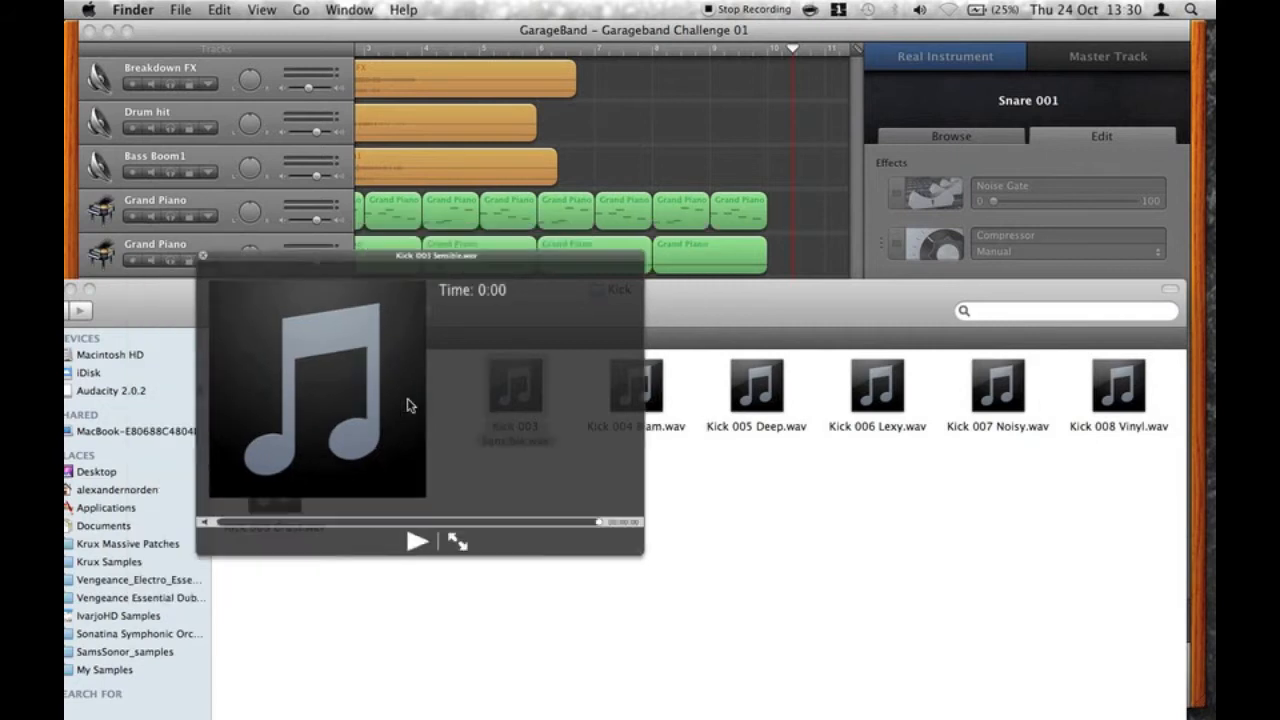
{"action": "key", "text": "space"}
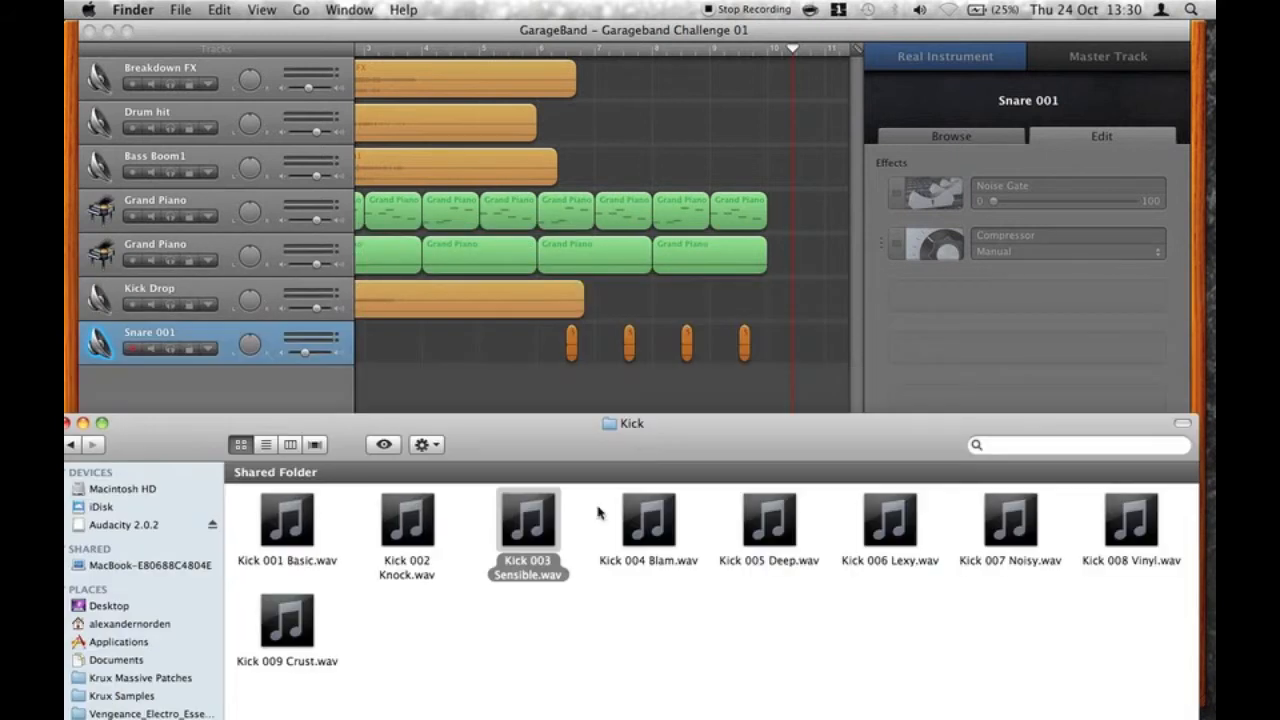
Place Kick 003 Sensible.wav on a new track at measure 6, copy it to beat 4 and to measure 7 beat 3, and play the pattern.
{"action": "left_click_drag", "start_coordinate": [528, 515], "coordinate": [540, 400]}
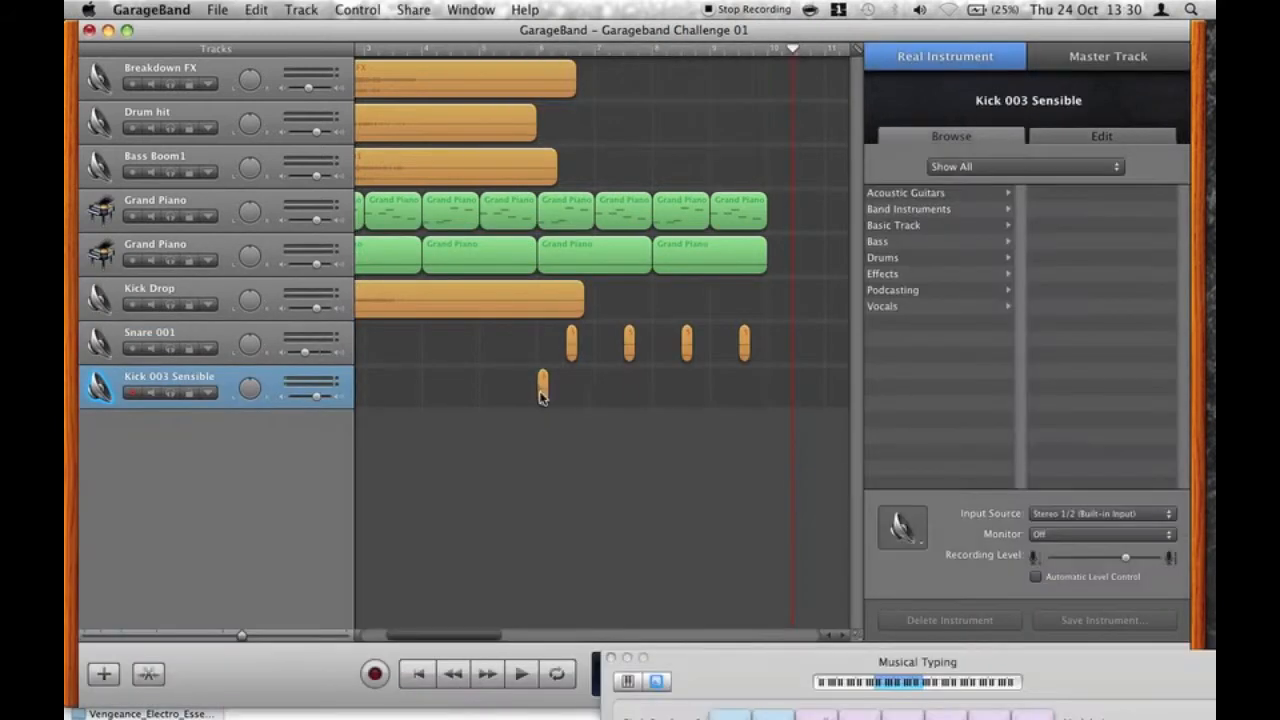
{"action": "left_click_drag", "start_coordinate": [255, 646], "coordinate": [263, 645]}
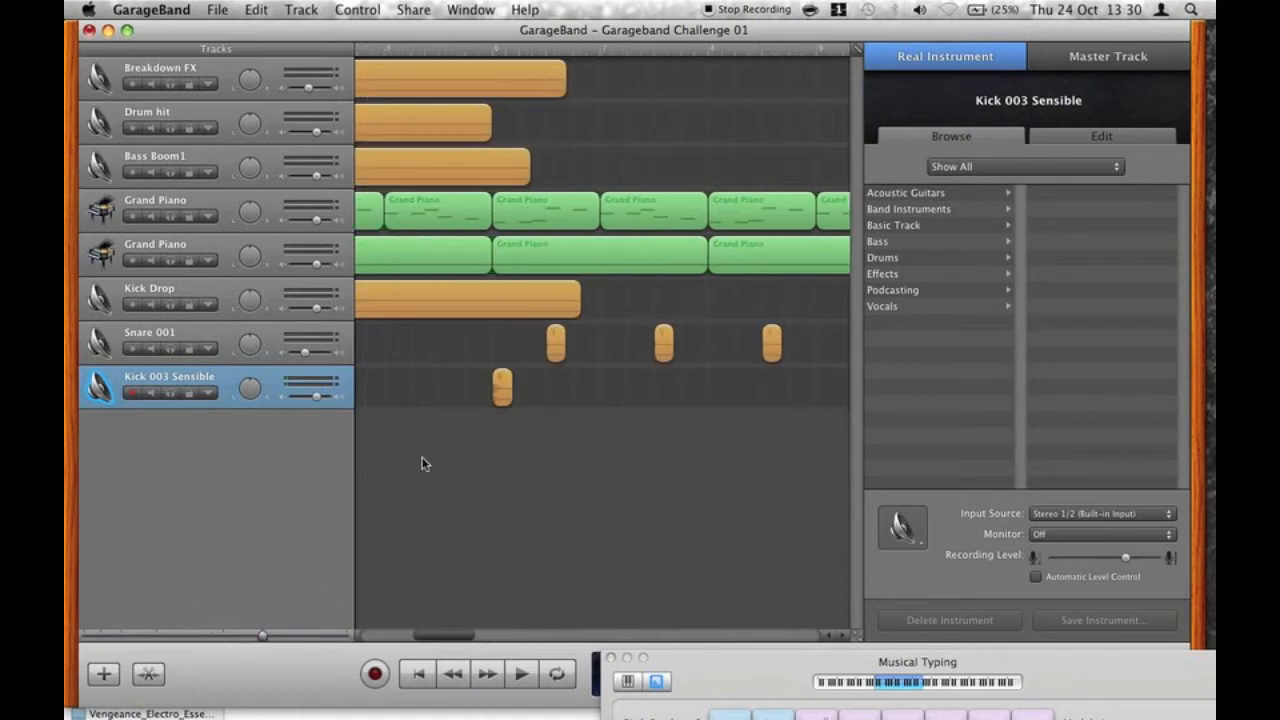
{"action": "left_click_drag", "start_coordinate": [598, 394], "coordinate": [657, 376]}
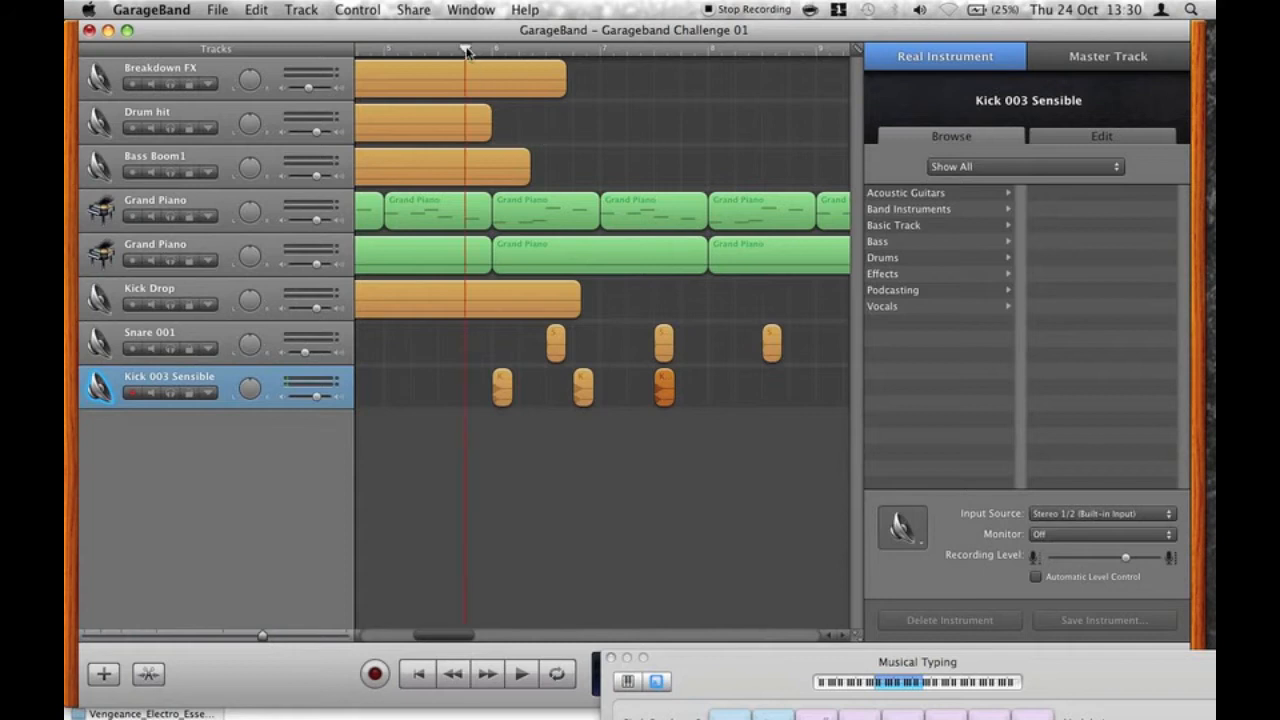
{"action": "key", "text": "space"}
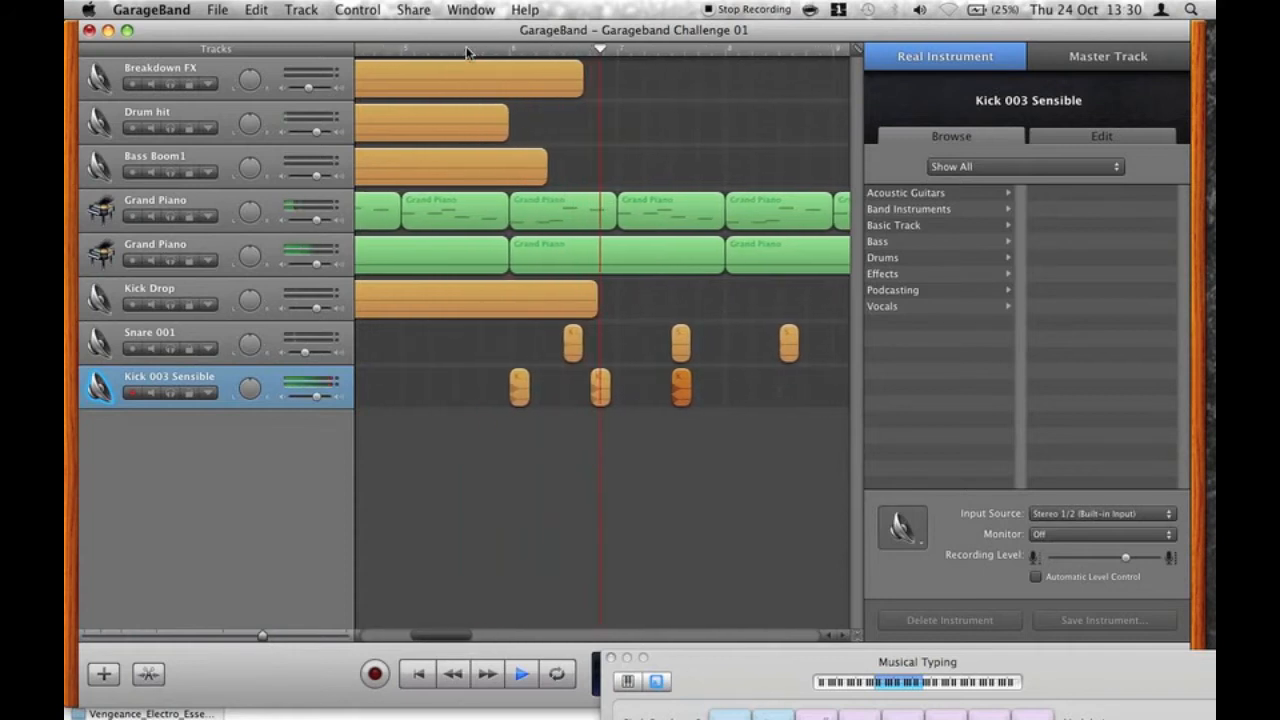
Stop playback, move the last kick to measure 7 and copy the kick pattern so the copy starts at measure 8.
{"action": "key", "text": "space"}
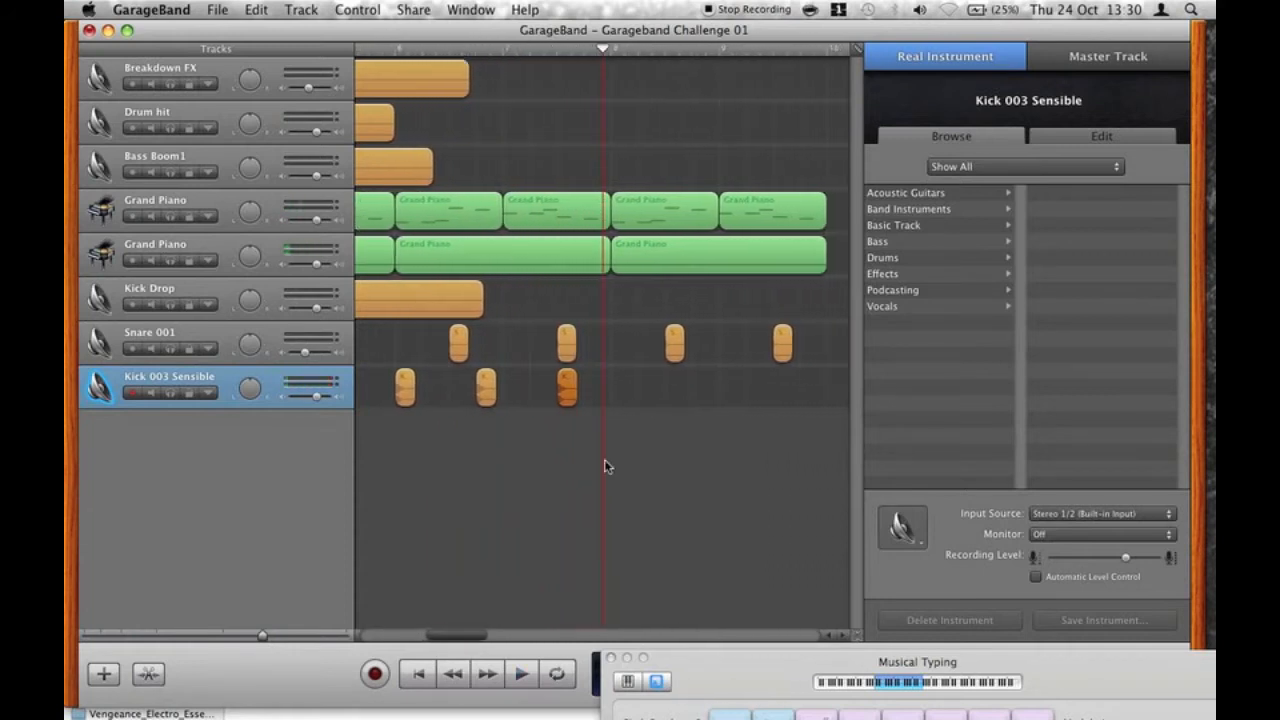
{"action": "left_click_drag", "start_coordinate": [562, 389], "coordinate": [618, 397]}
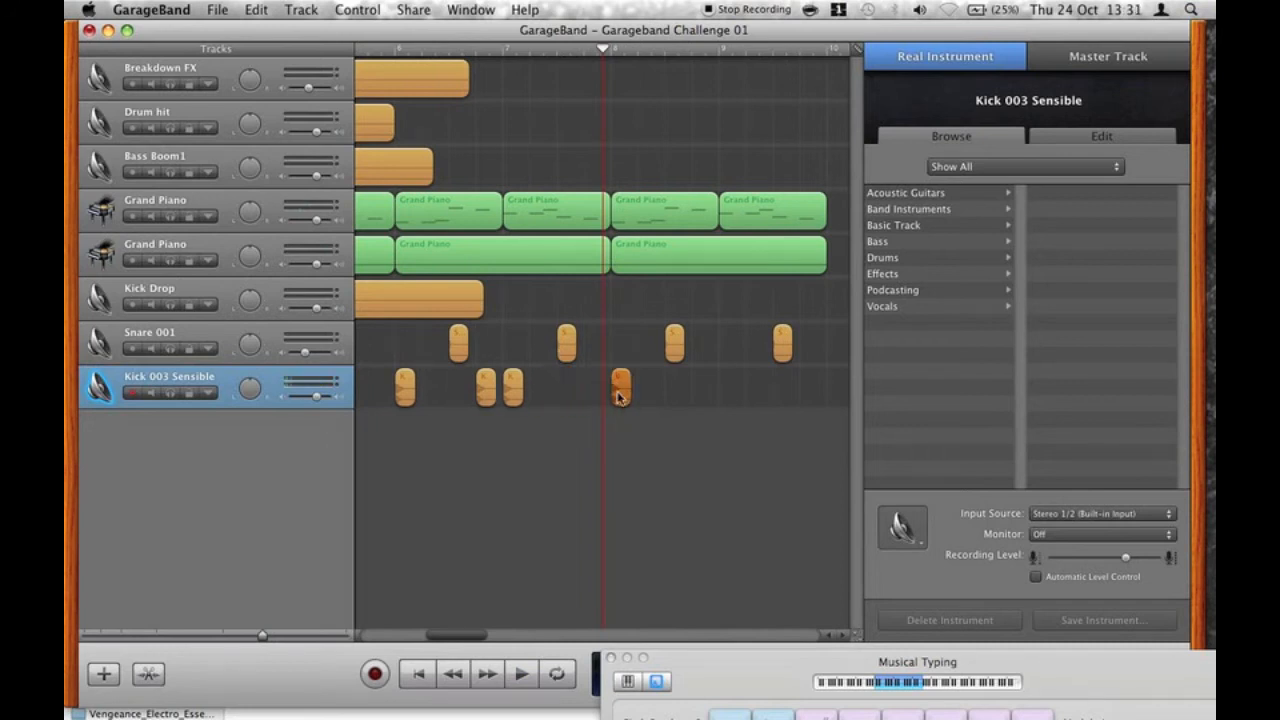
{"action": "left_click_drag", "start_coordinate": [732, 386], "coordinate": [619, 388]}
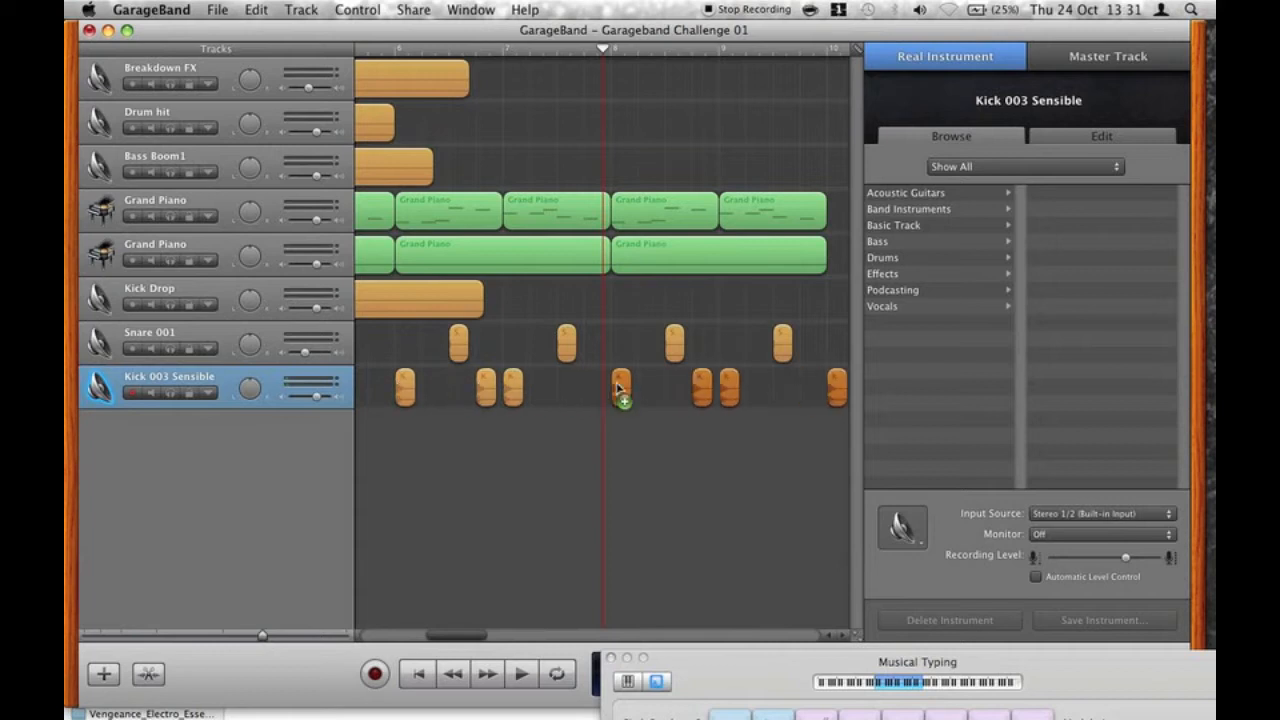
{"action": "scroll", "coordinate": [617, 388], "scroll_direction": "left", "scroll_amount": 3}
{"action": "left_click", "coordinate": [474, 356]}
{"action": "scroll", "coordinate": [474, 355], "scroll_direction": "left", "scroll_amount": 1}
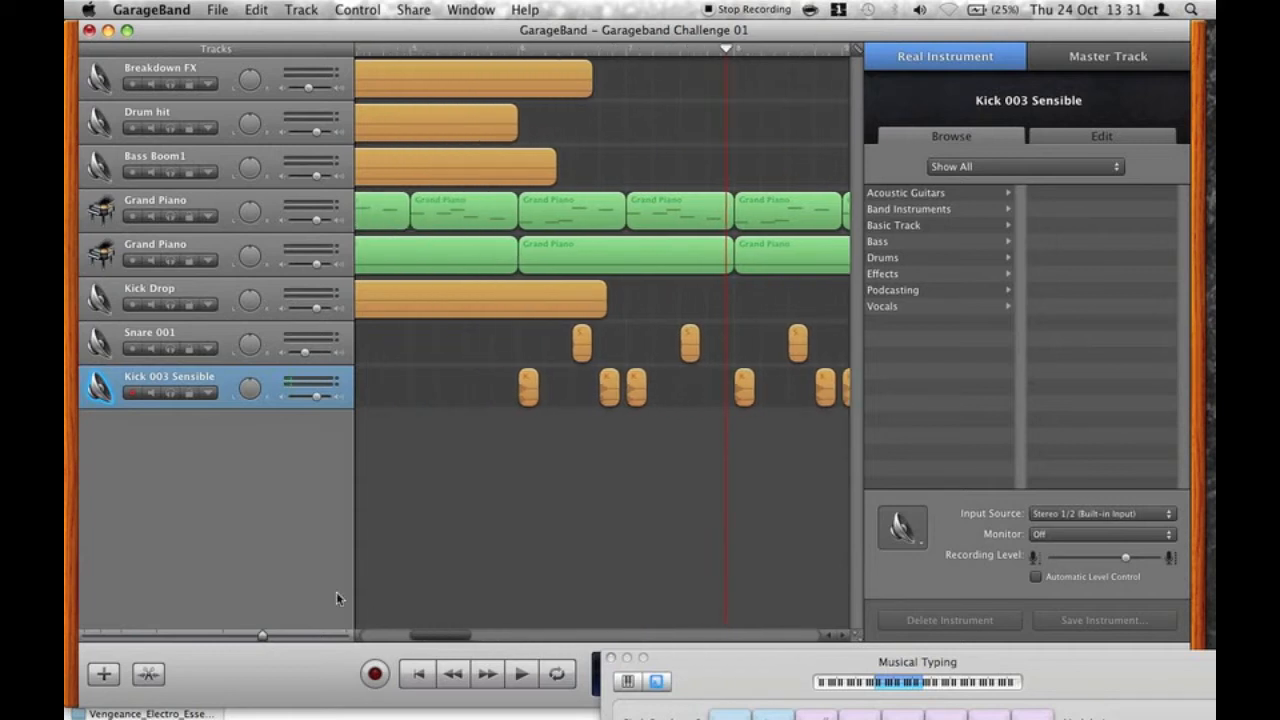
{"action": "left_click", "coordinate": [242, 636]}
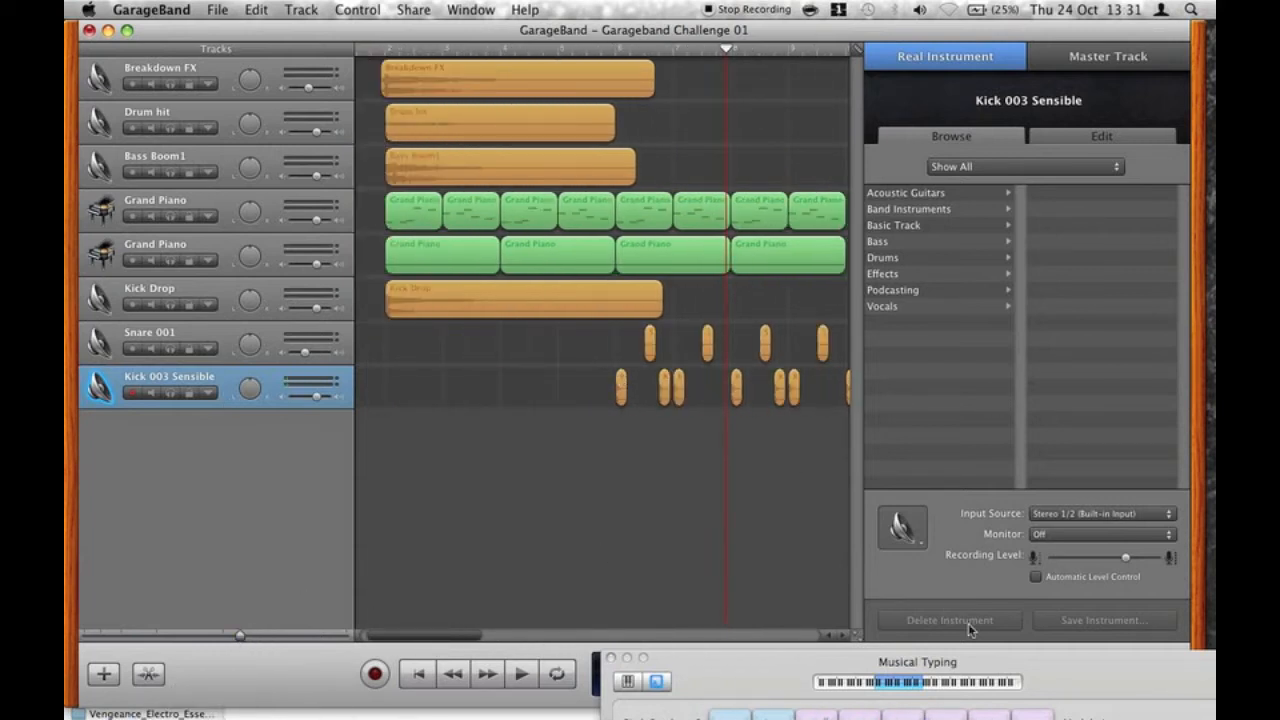
Switch to Finder and browse the Krux Samples drum folders through Cymbals to the Separate folder of crash samples.
{"action": "left_click_drag", "start_coordinate": [1043, 657], "coordinate": [1044, 672]}
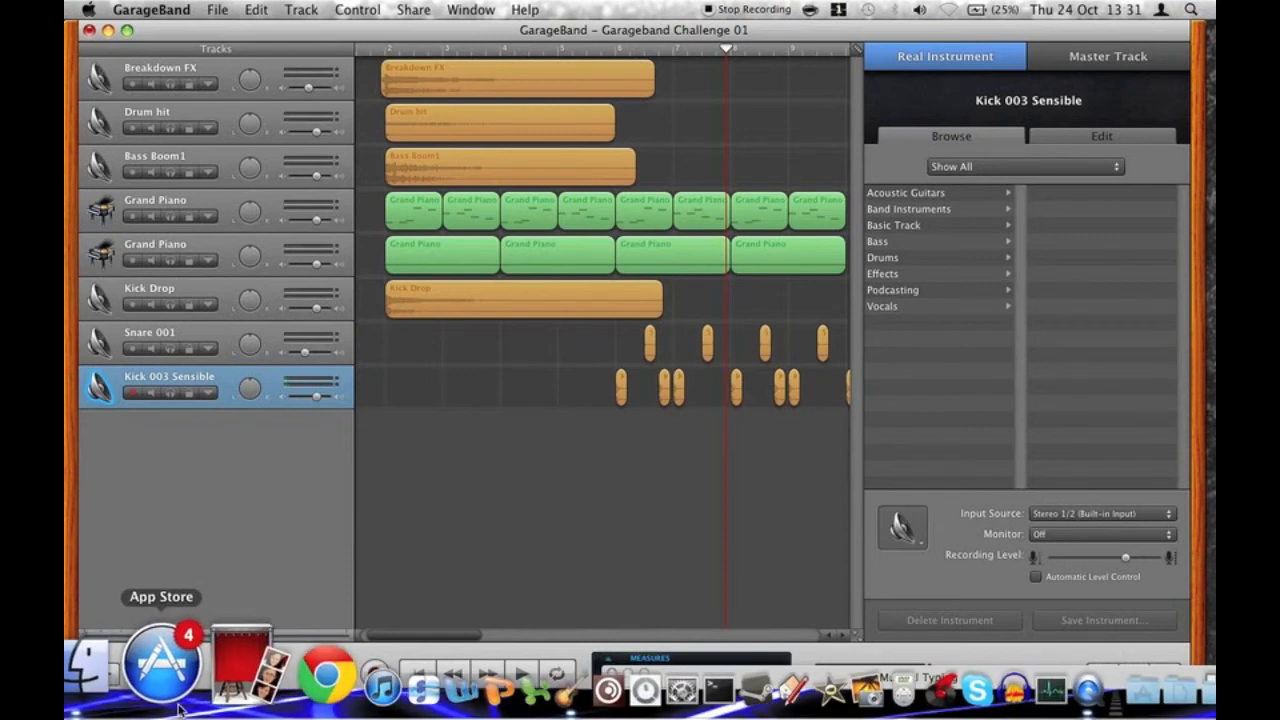
{"action": "left_click", "coordinate": [114, 668]}
{"action": "left_click", "coordinate": [135, 697]}
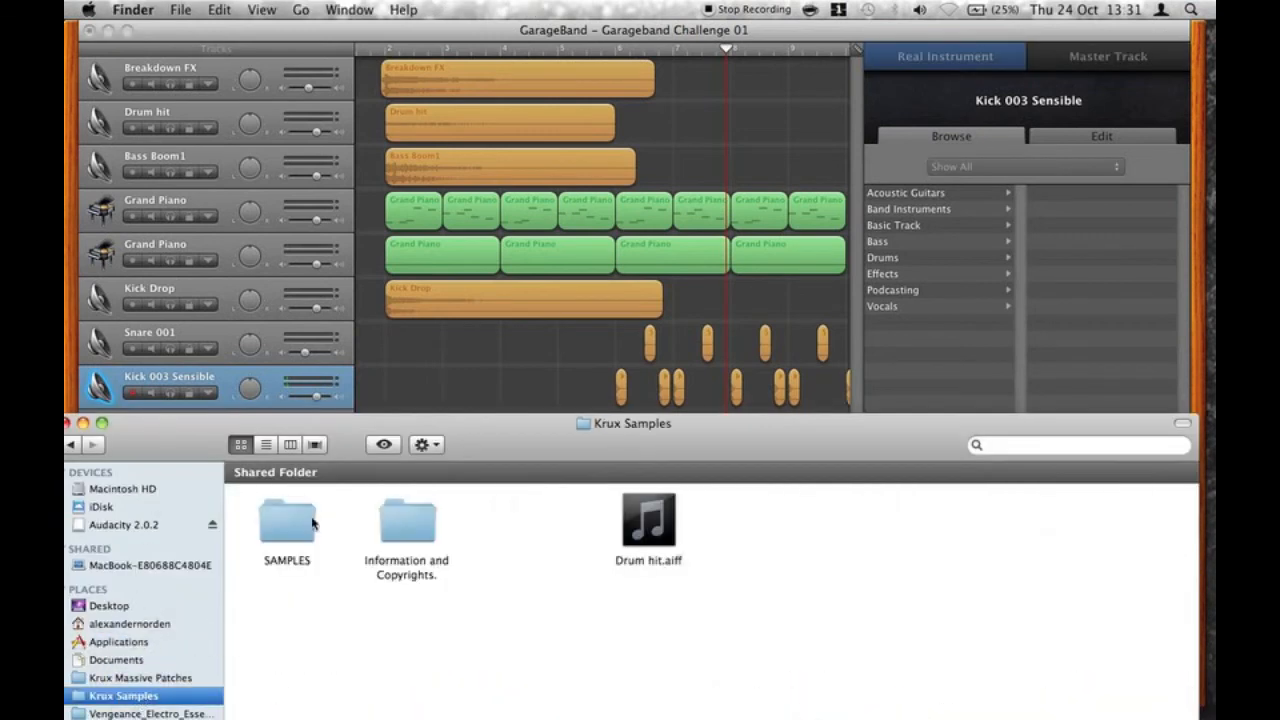
{"action": "double_click", "coordinate": [300, 520]}
{"action": "left_click", "coordinate": [303, 521]}
{"action": "double_click", "coordinate": [287, 528]}
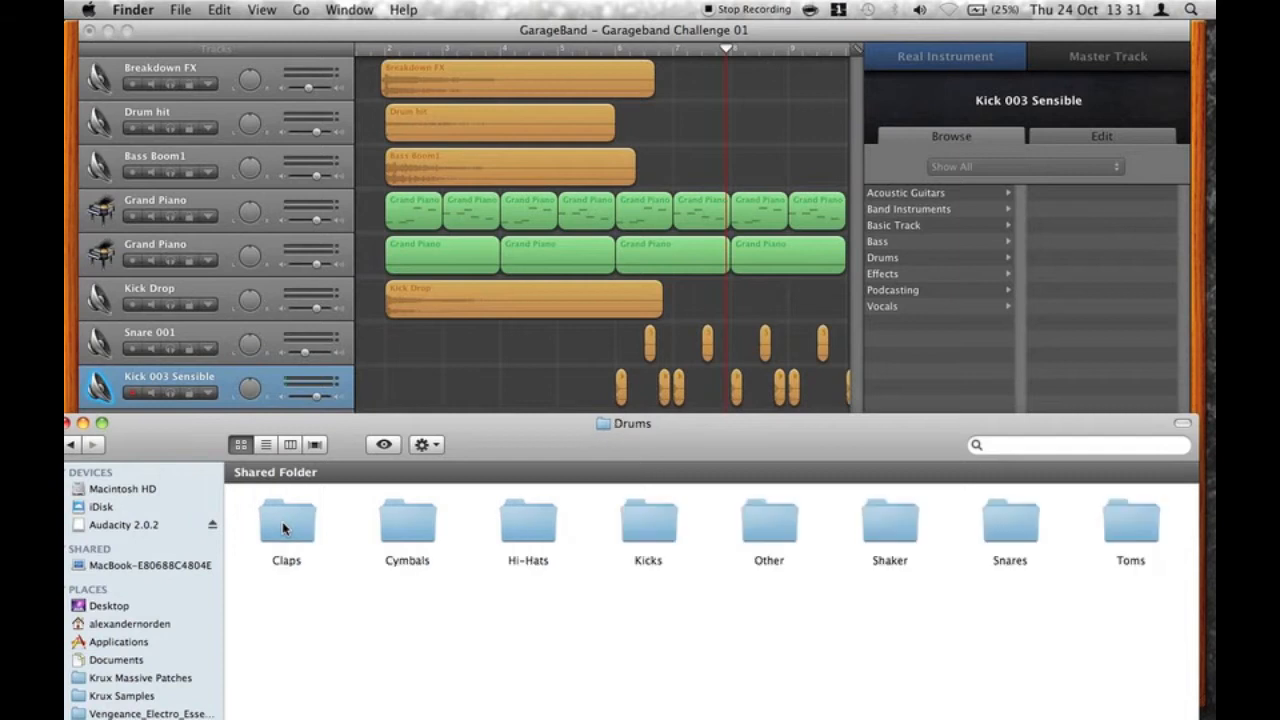
{"action": "double_click", "coordinate": [425, 527]}
{"action": "double_click", "coordinate": [297, 513]}
{"action": "right_click", "coordinate": [305, 518]}
{"action": "left_click", "coordinate": [305, 518]}
{"action": "double_click", "coordinate": [305, 525]}
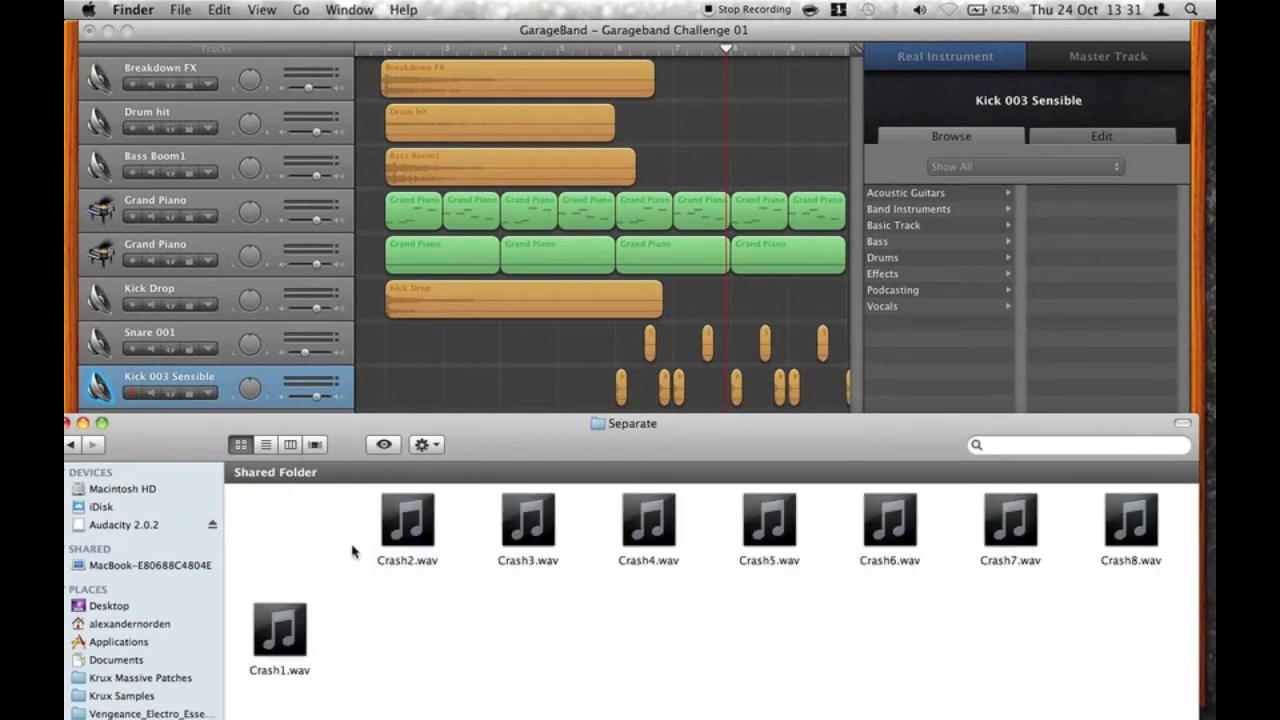
Place Crash1.wav on a new track at measure 2, copy the region to measure 6 and play the arrangement.
{"action": "left_click_drag", "start_coordinate": [390, 425], "coordinate": [458, 202]}
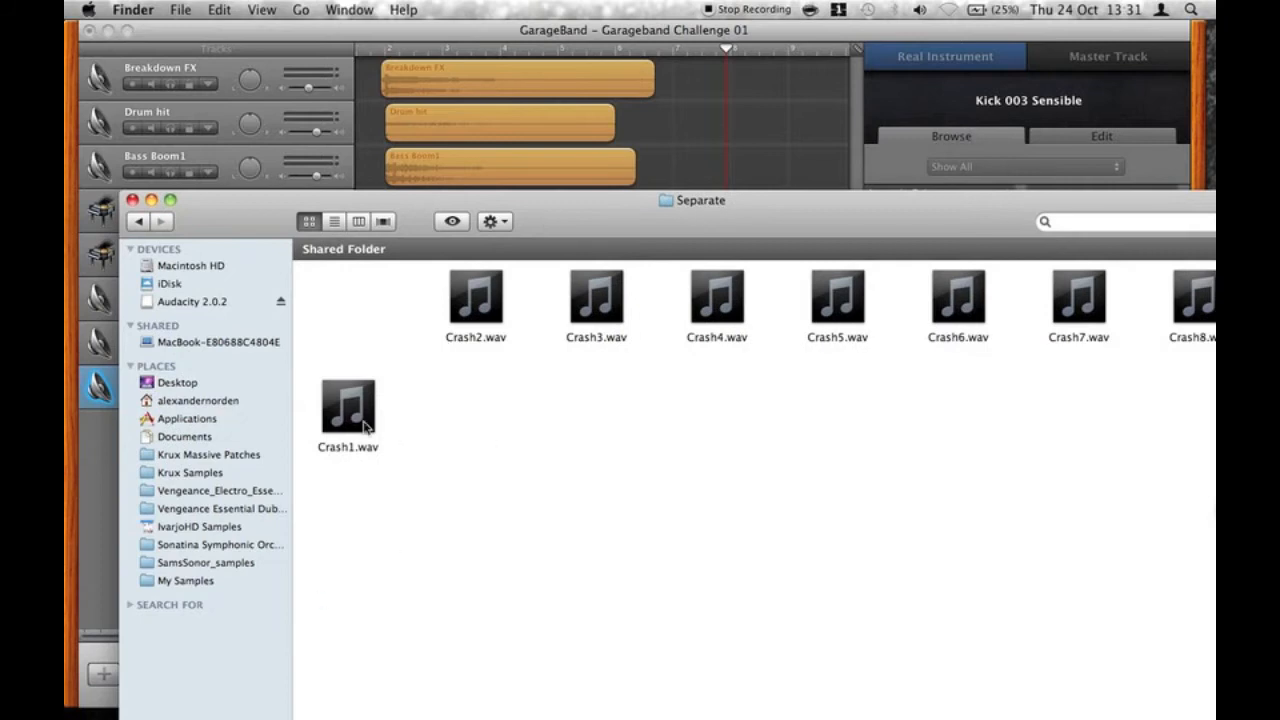
{"action": "left_click_drag", "start_coordinate": [545, 225], "coordinate": [1075, 567]}
{"action": "left_click_drag", "start_coordinate": [945, 556], "coordinate": [951, 456]}
{"action": "left_click_drag", "start_coordinate": [885, 645], "coordinate": [609, 474]}
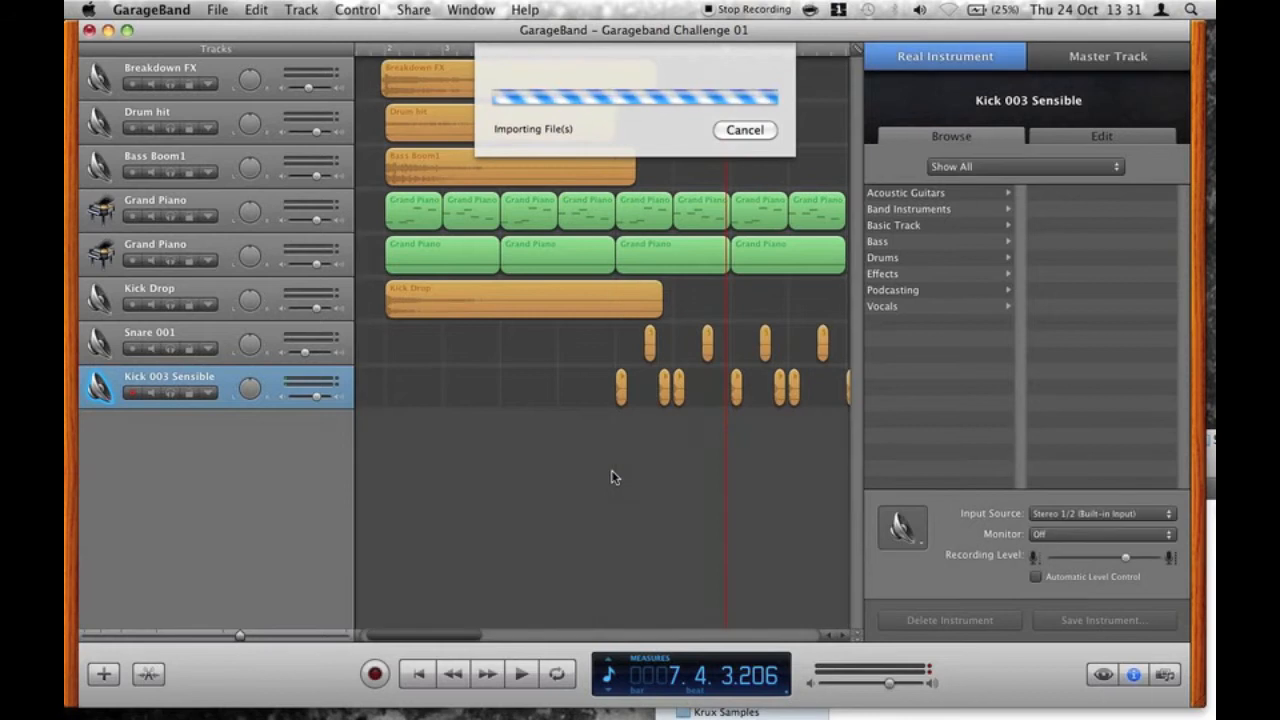
{"action": "left_click_drag", "start_coordinate": [515, 427], "coordinate": [657, 440]}
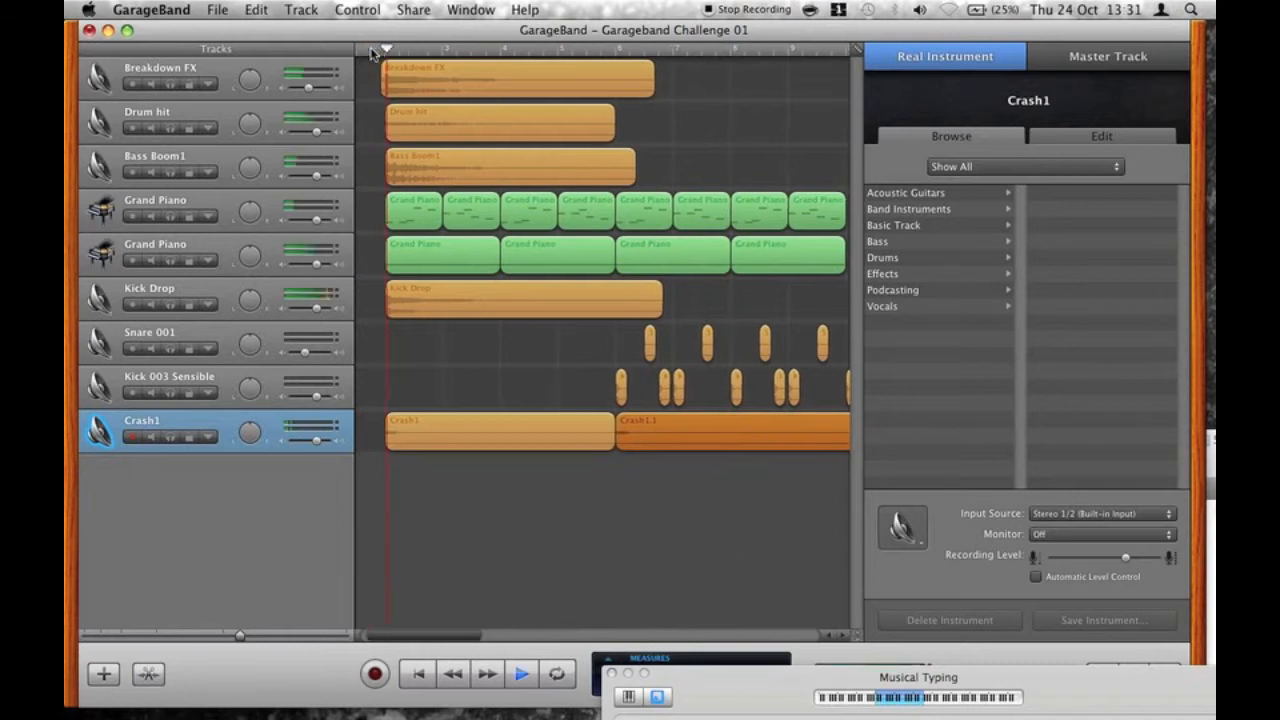
{"action": "scroll", "coordinate": [371, 53], "scroll_direction": "left", "scroll_amount": 3}
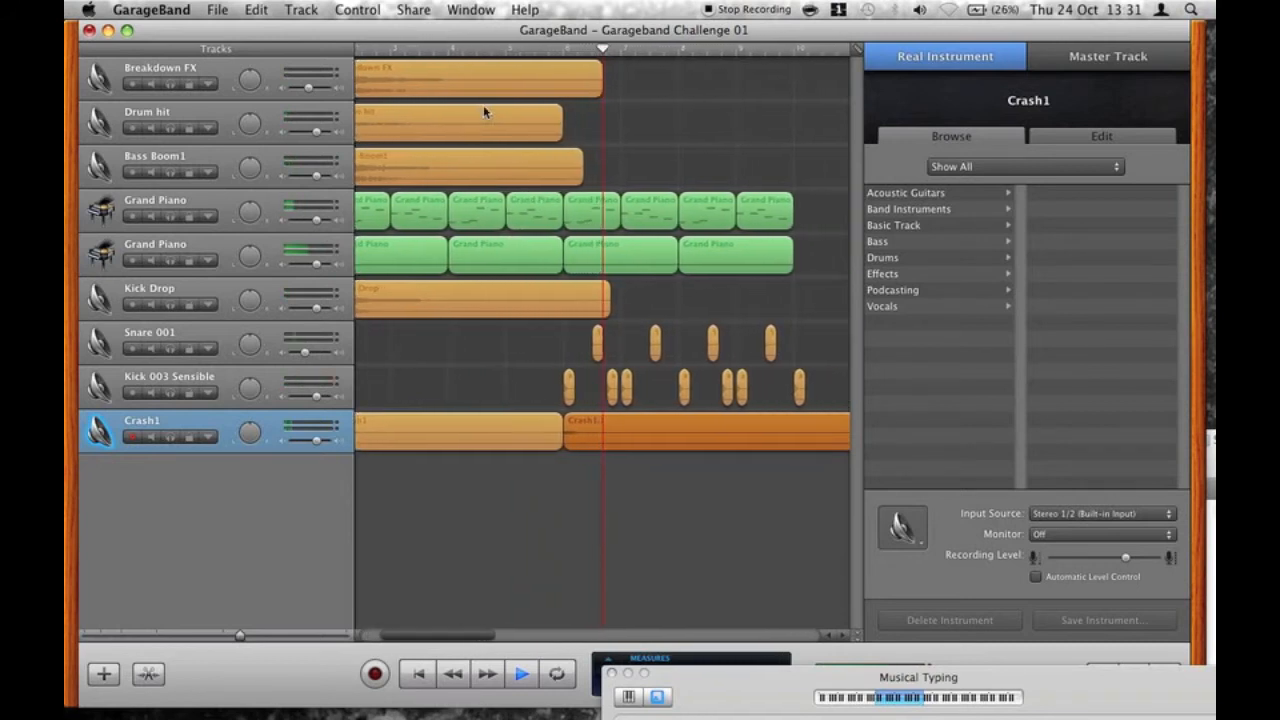
{"action": "key", "text": "space"}
Copy the Drum hit region to measure 6 and play the arrangement from just before measure 2.
{"action": "left_click_drag", "start_coordinate": [411, 122], "coordinate": [657, 124]}
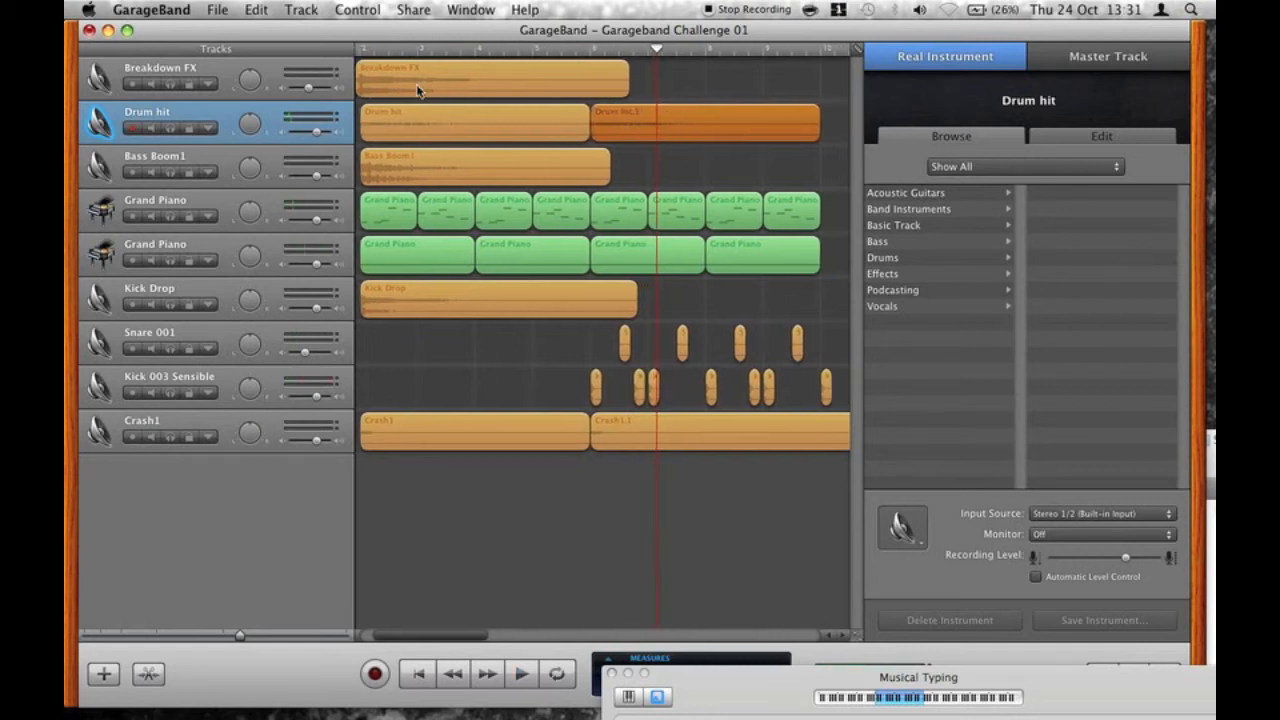
{"action": "scroll", "coordinate": [380, 52], "scroll_direction": "left", "scroll_amount": 3}
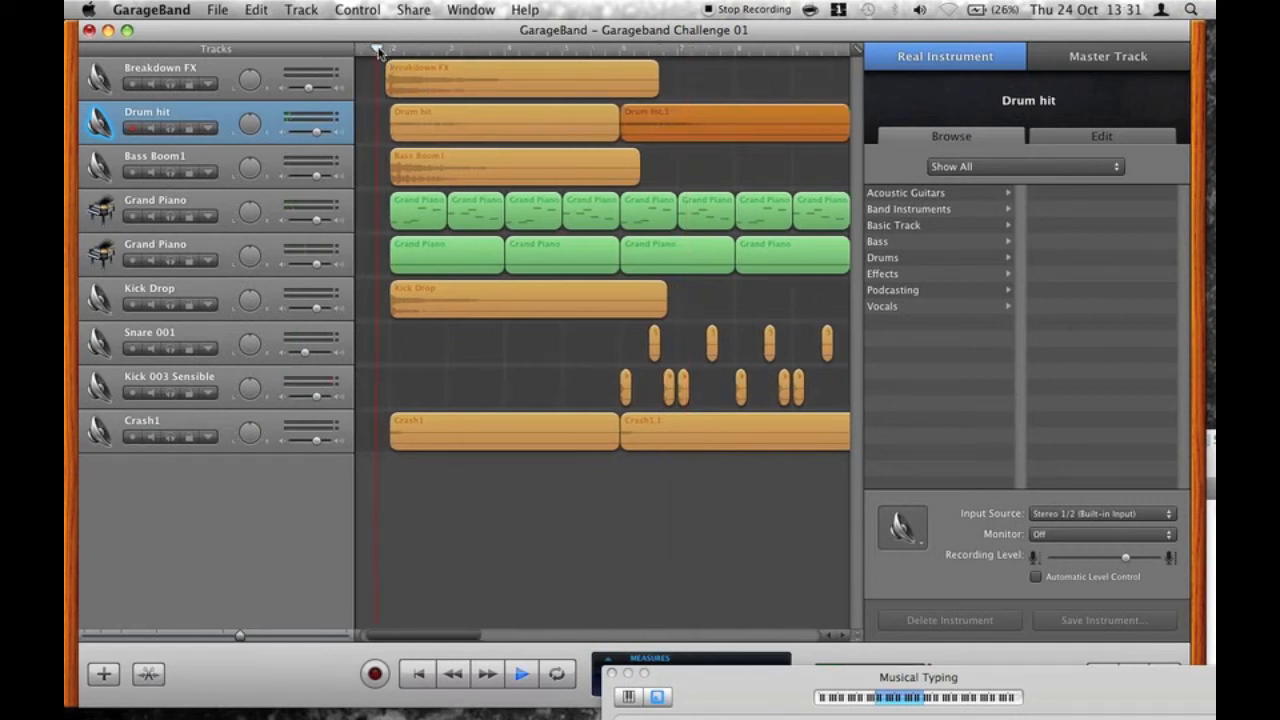
{"action": "scroll", "coordinate": [378, 52], "scroll_direction": "left", "scroll_amount": 2}
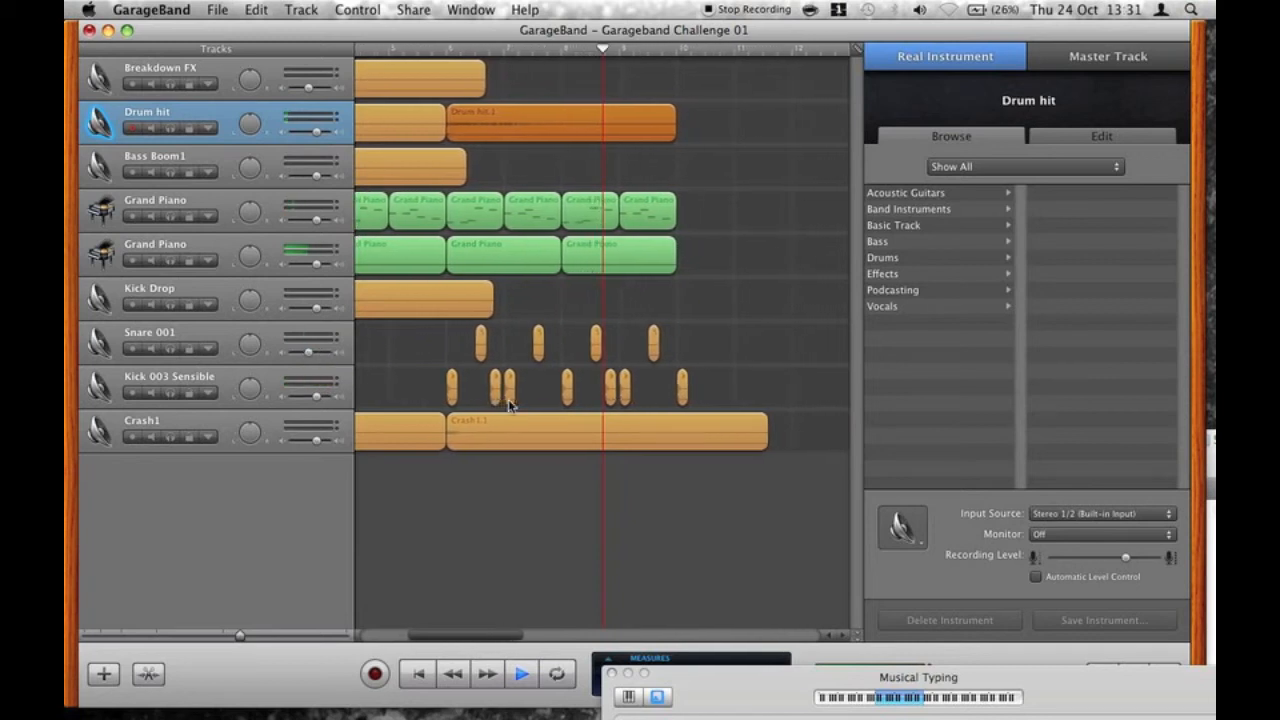
Build a roll of four shortened snares just before measure 9 beat 3, with a full snare on the beat, and play it.
{"action": "left_click", "coordinate": [265, 638]}
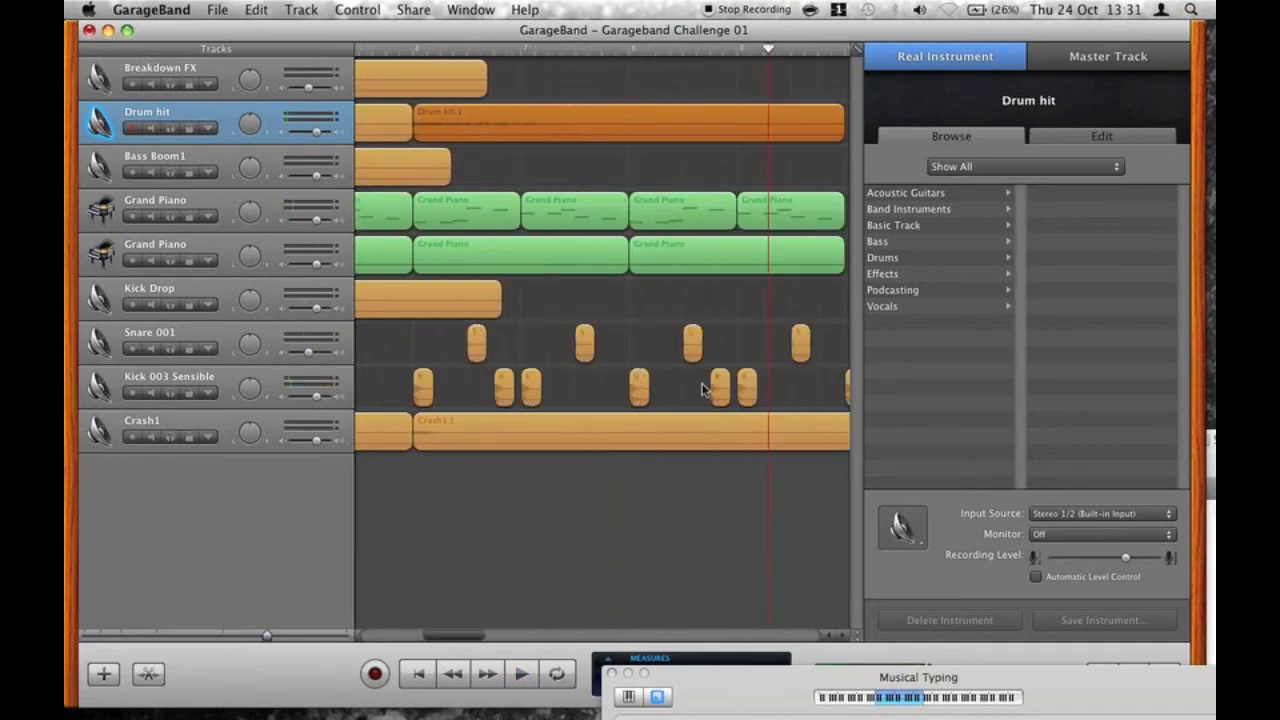
{"action": "left_click", "coordinate": [289, 636]}
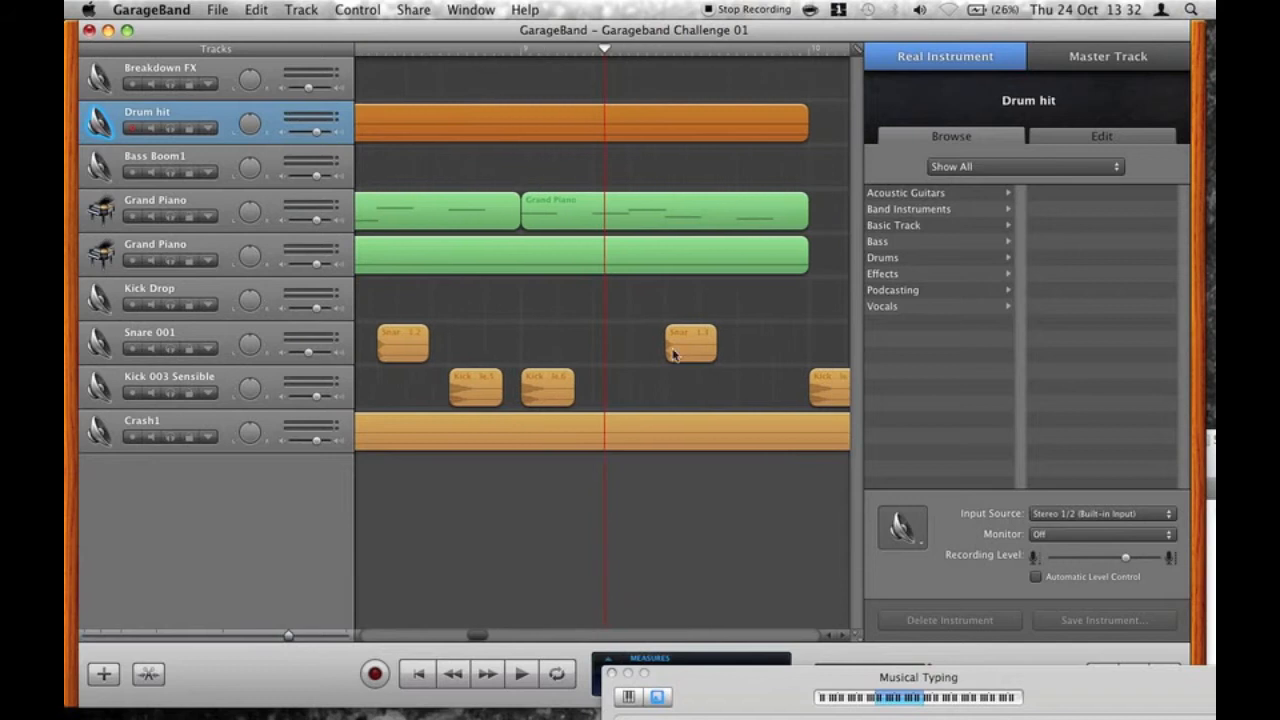
{"action": "left_click", "coordinate": [625, 352]}
{"action": "left_click_drag", "start_coordinate": [607, 352], "coordinate": [633, 352]}
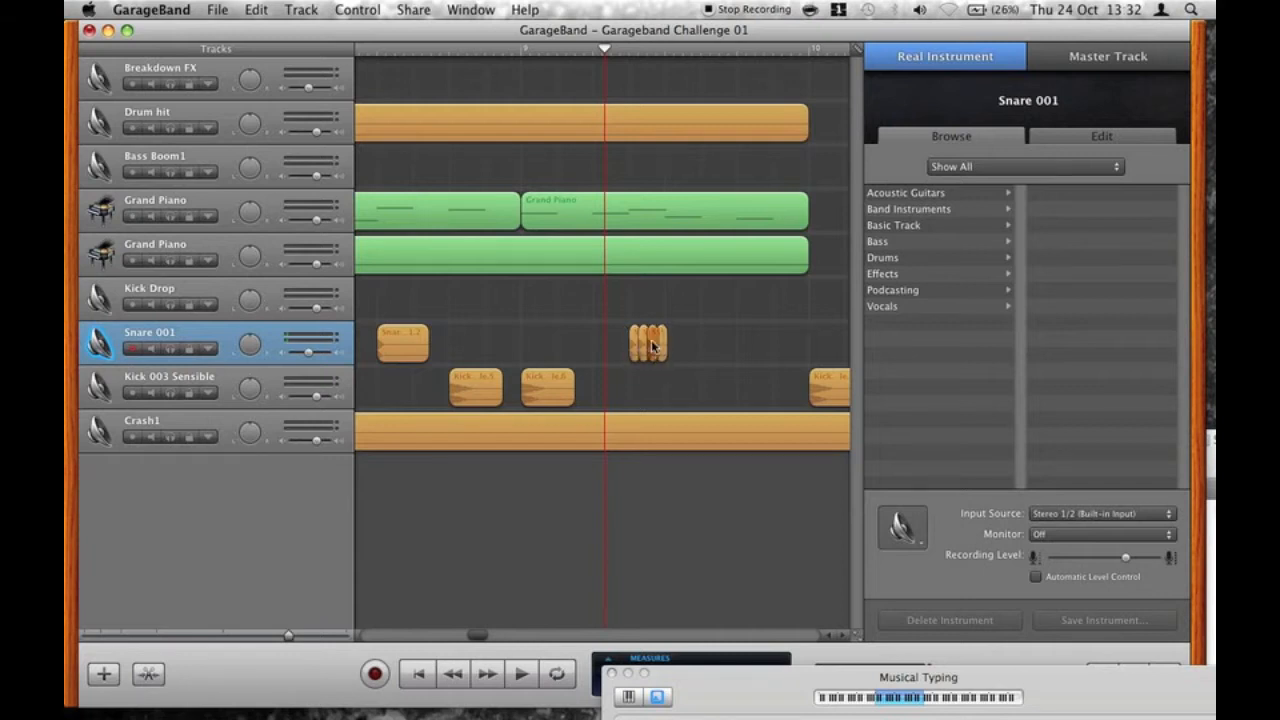
{"action": "left_click_drag", "start_coordinate": [400, 348], "coordinate": [685, 338]}
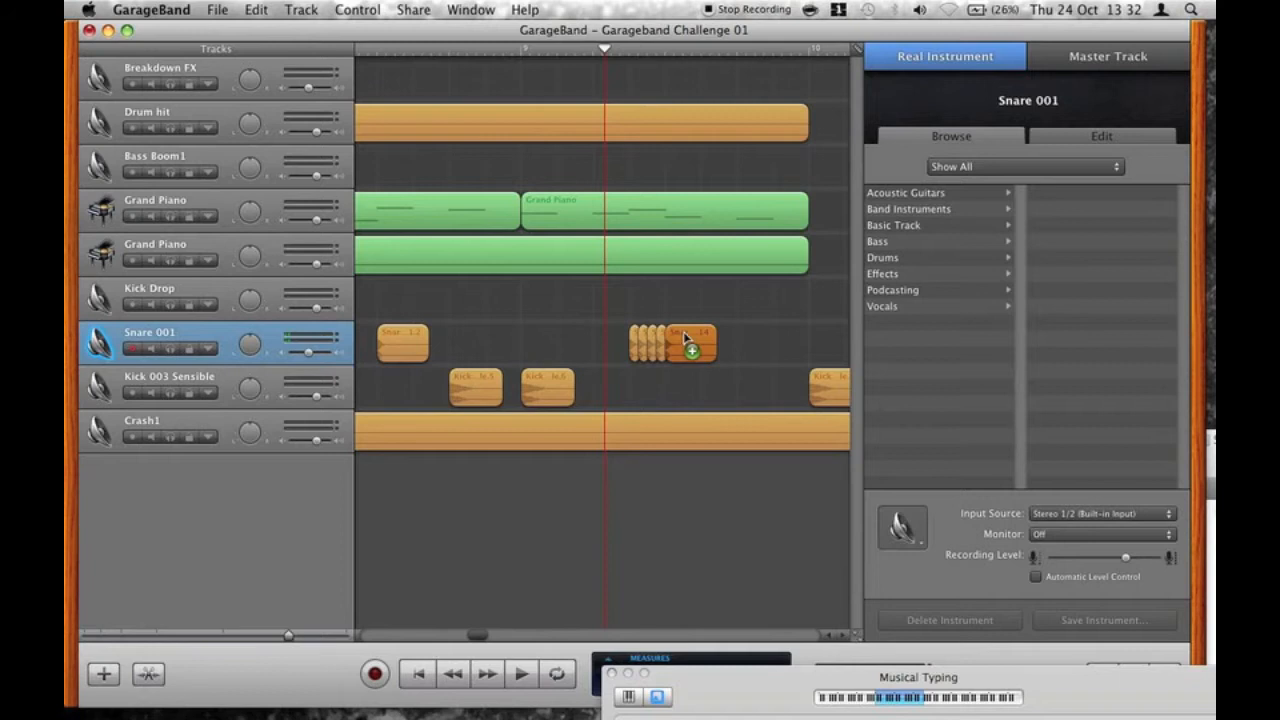
{"action": "key", "text": "space"}
{"action": "key", "text": "space"}
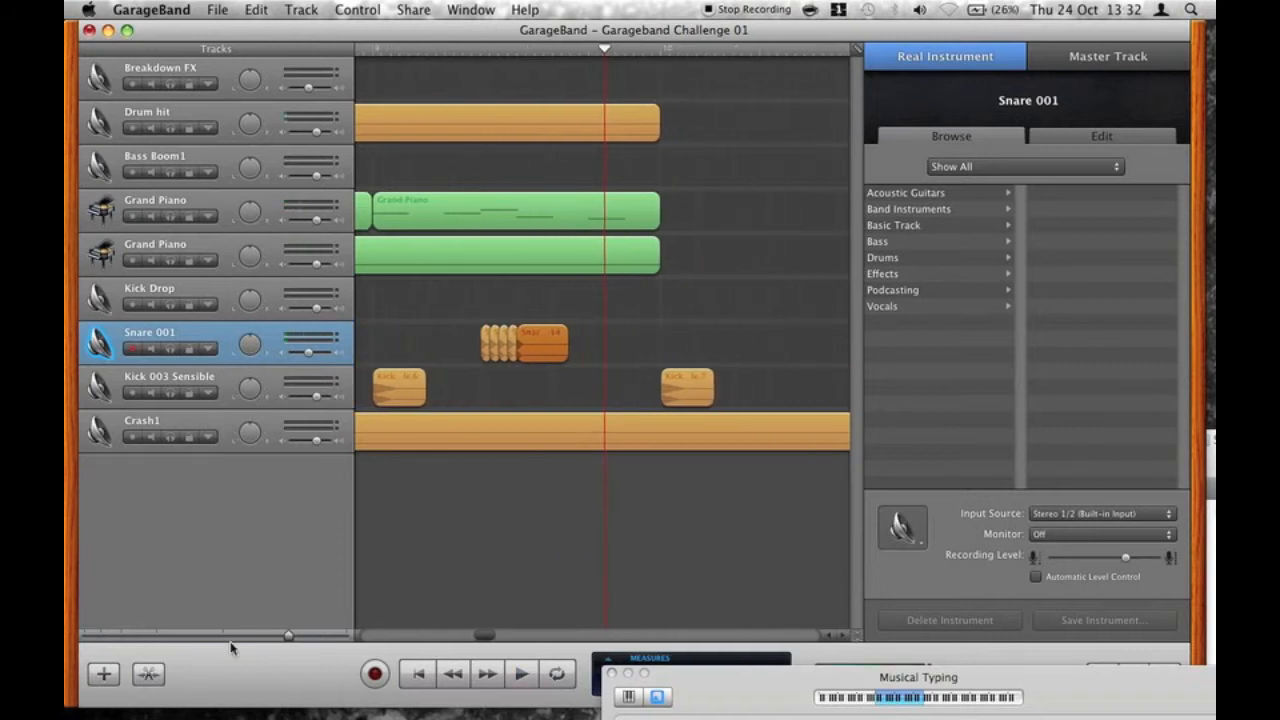
Halve the length of the four roll snares, pack them directly against the snare at measure 9 beat 3 and play the roll.
{"action": "left_click", "coordinate": [312, 637]}
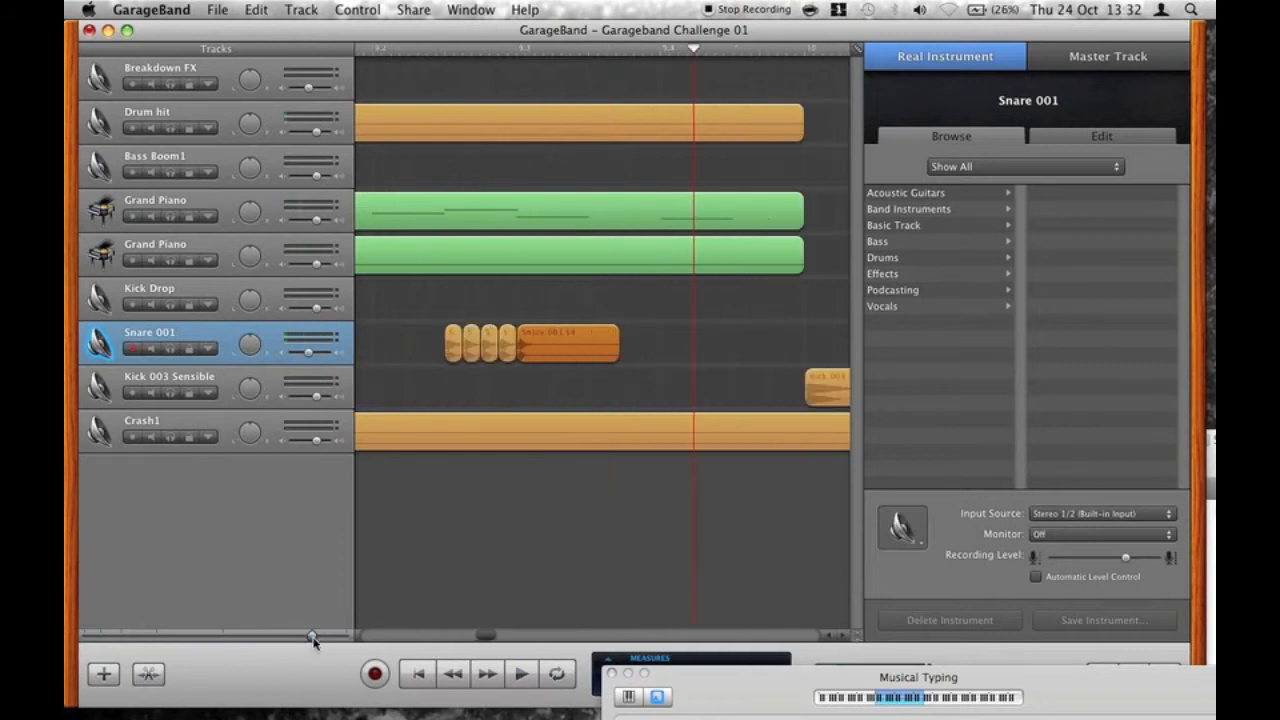
{"action": "left_click", "coordinate": [506, 358]}
{"action": "left_click_drag", "start_coordinate": [489, 353], "coordinate": [496, 353]}
{"action": "left_click", "coordinate": [453, 330]}
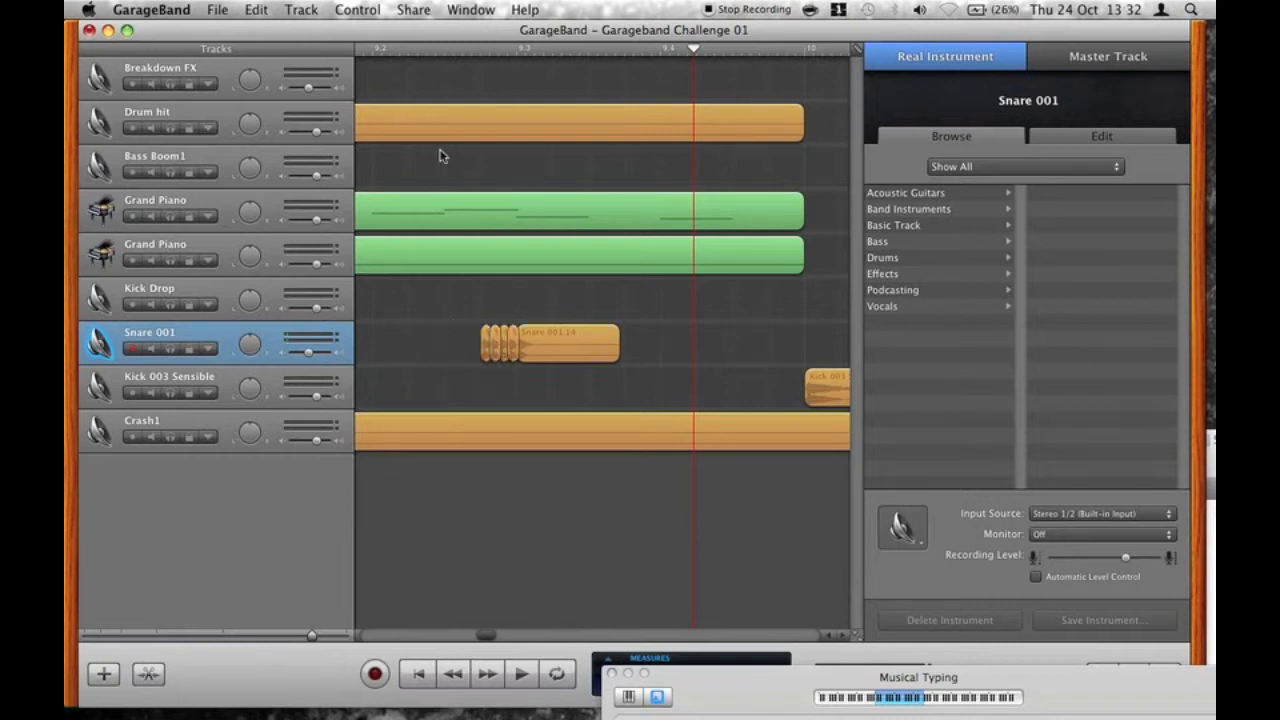
{"action": "left_click", "coordinate": [379, 52]}
{"action": "key", "text": "space"}
{"action": "key", "text": "space"}
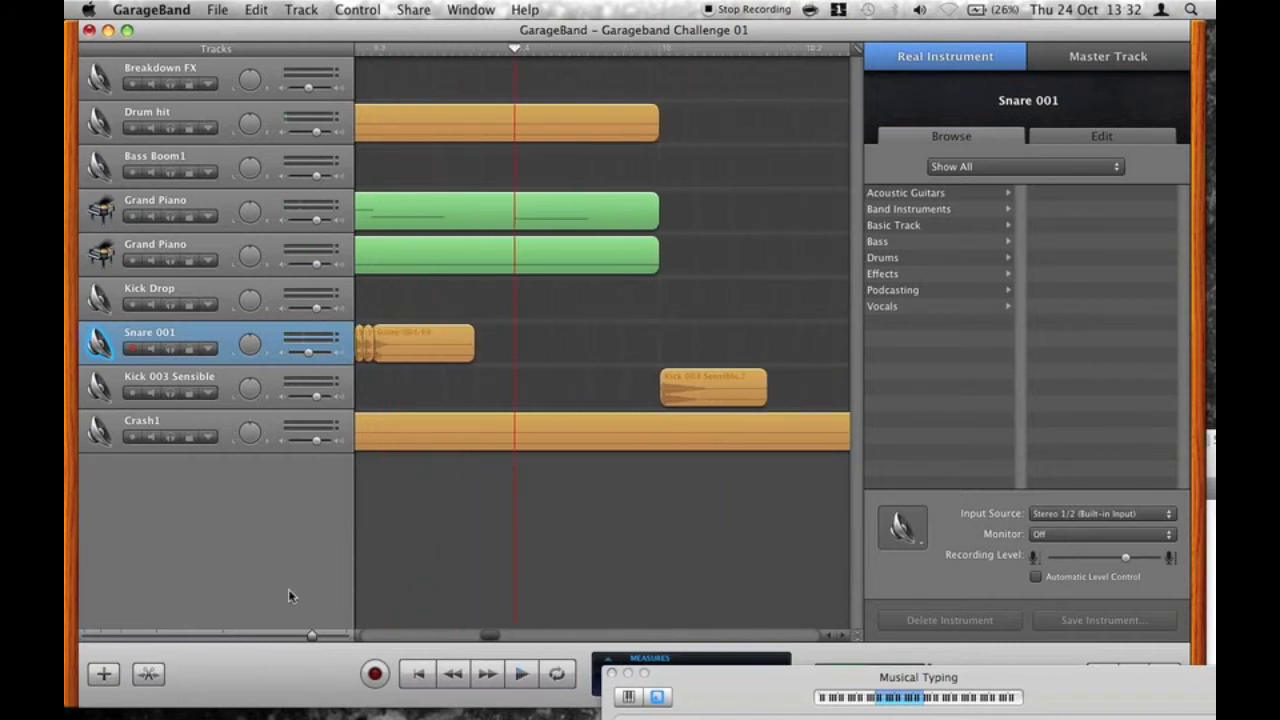
Return to Finder, go back to the 808 Trapstep pack and open its Hats & Cymbals folder.
{"action": "left_click_drag", "start_coordinate": [311, 636], "coordinate": [275, 639]}
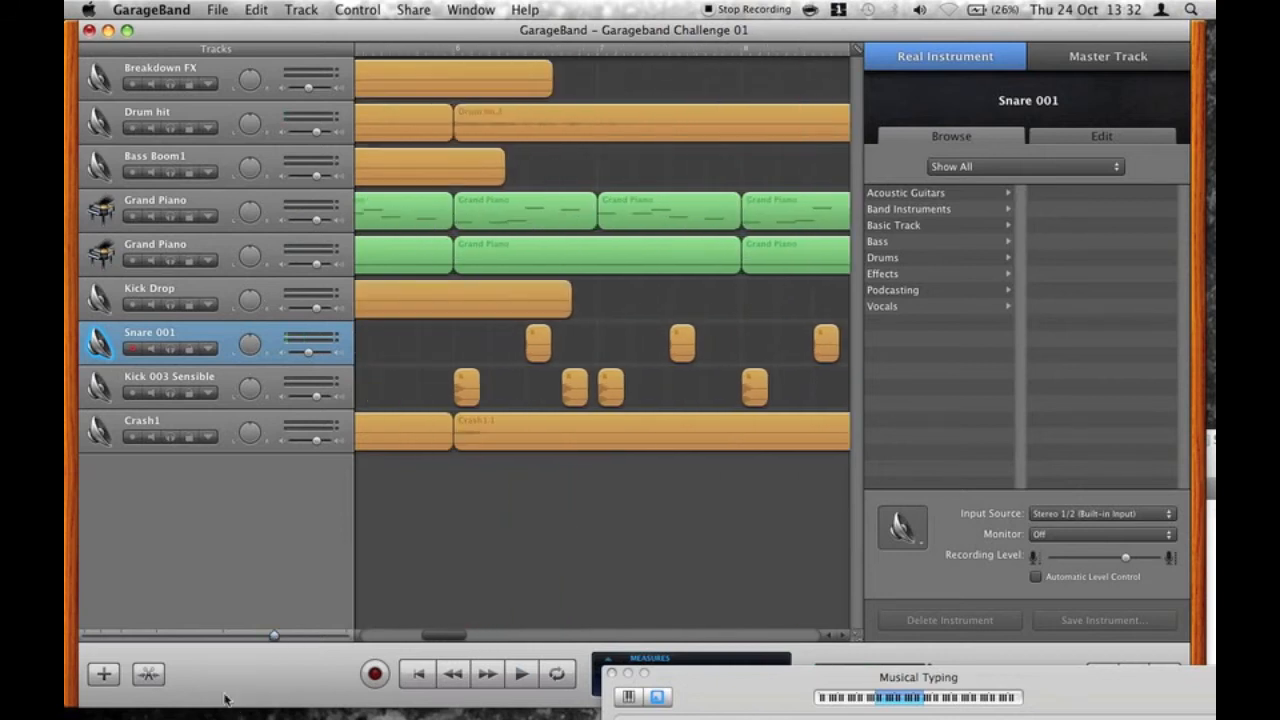
{"action": "left_click", "coordinate": [52, 678]}
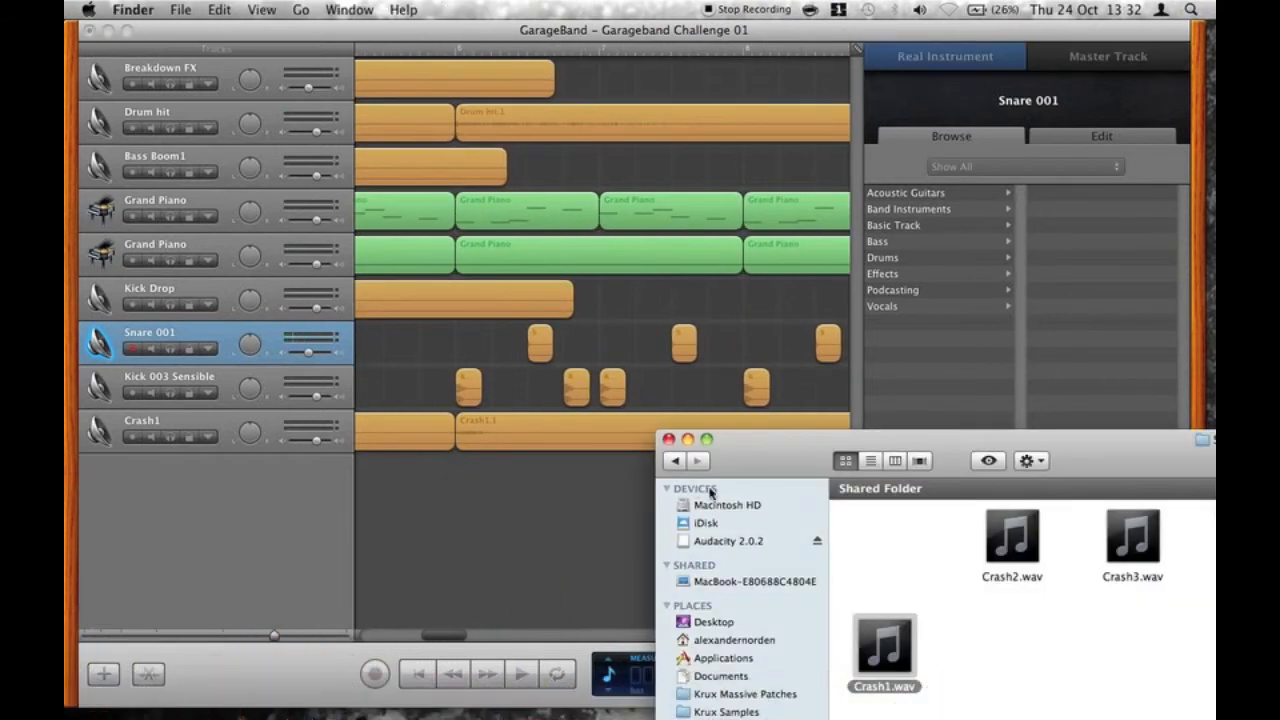
{"action": "left_click_drag", "start_coordinate": [774, 380], "coordinate": [661, 160]}
{"action": "left_click", "coordinate": [558, 174]}
{"action": "left_click", "coordinate": [559, 174]}
{"action": "left_click", "coordinate": [559, 174]}
{"action": "left_click", "coordinate": [560, 175]}
{"action": "left_click", "coordinate": [560, 175]}
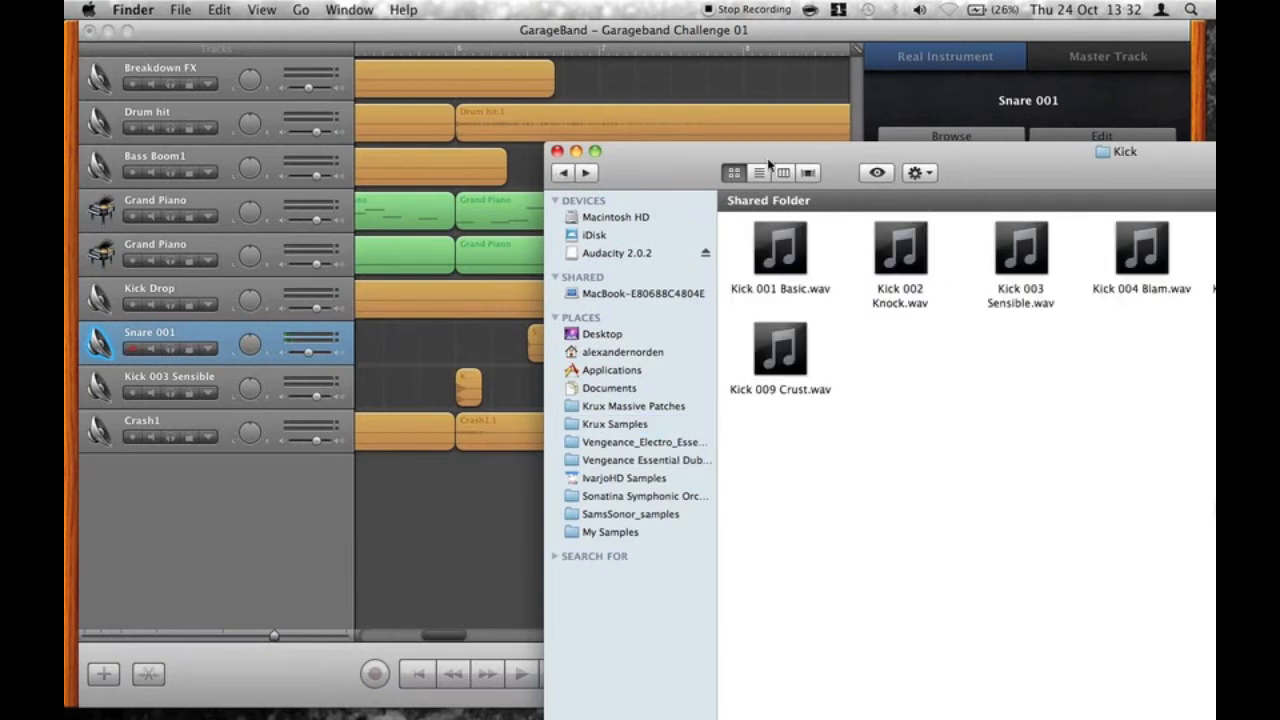
{"action": "left_click_drag", "start_coordinate": [768, 165], "coordinate": [369, 168]}
{"action": "left_click", "coordinate": [264, 170]}
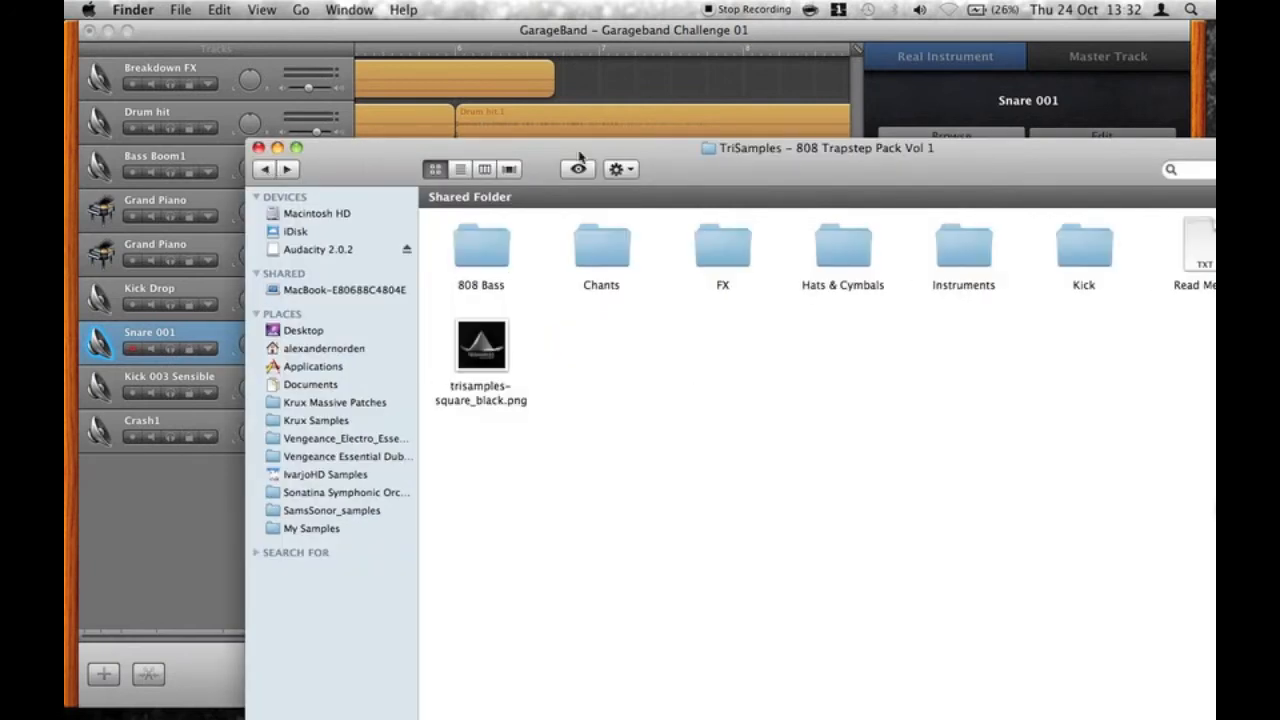
{"action": "double_click", "coordinate": [831, 228]}
Preview the Closed Hat 001 Widened.wav and Closed Hat 002 Ozone.wav samples.
{"action": "left_click_drag", "start_coordinate": [660, 182], "coordinate": [590, 466]}
{"action": "left_click", "coordinate": [435, 538]}
{"action": "key", "text": "space"}
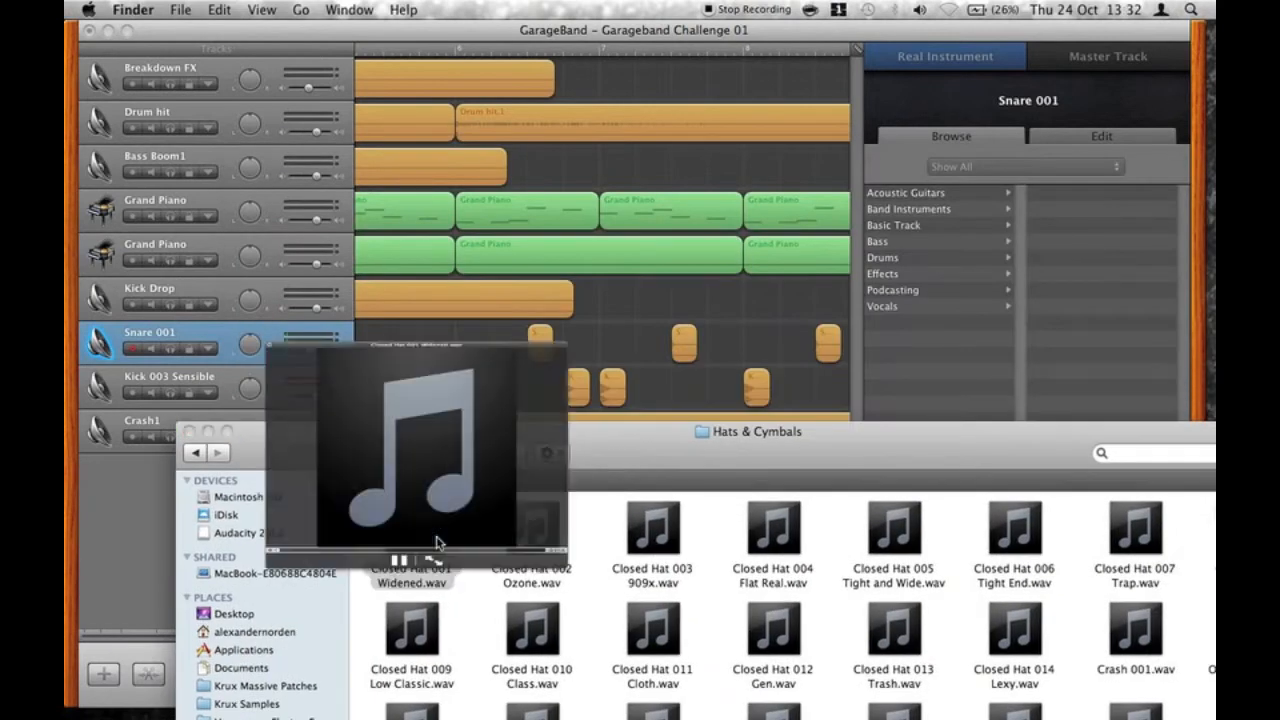
{"action": "key", "text": "Right"}
{"action": "key", "text": "space"}
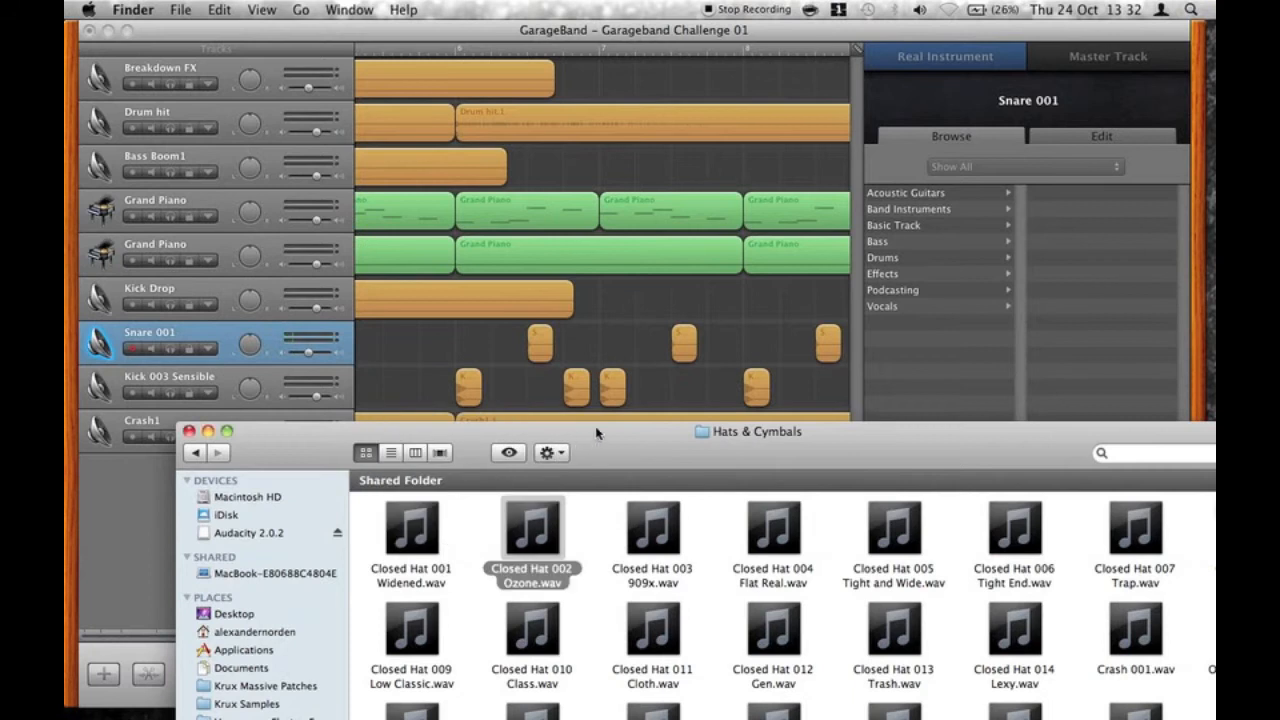
Place Closed Hat 002 Ozone.wav on a new track at measure 6, with copies on beats 2, 3 and 4 and between beats 2 and 3.
{"action": "left_click_drag", "start_coordinate": [601, 464], "coordinate": [601, 580]}
{"action": "left_click_drag", "start_coordinate": [533, 648], "coordinate": [555, 485]}
{"action": "left_click", "coordinate": [431, 488]}
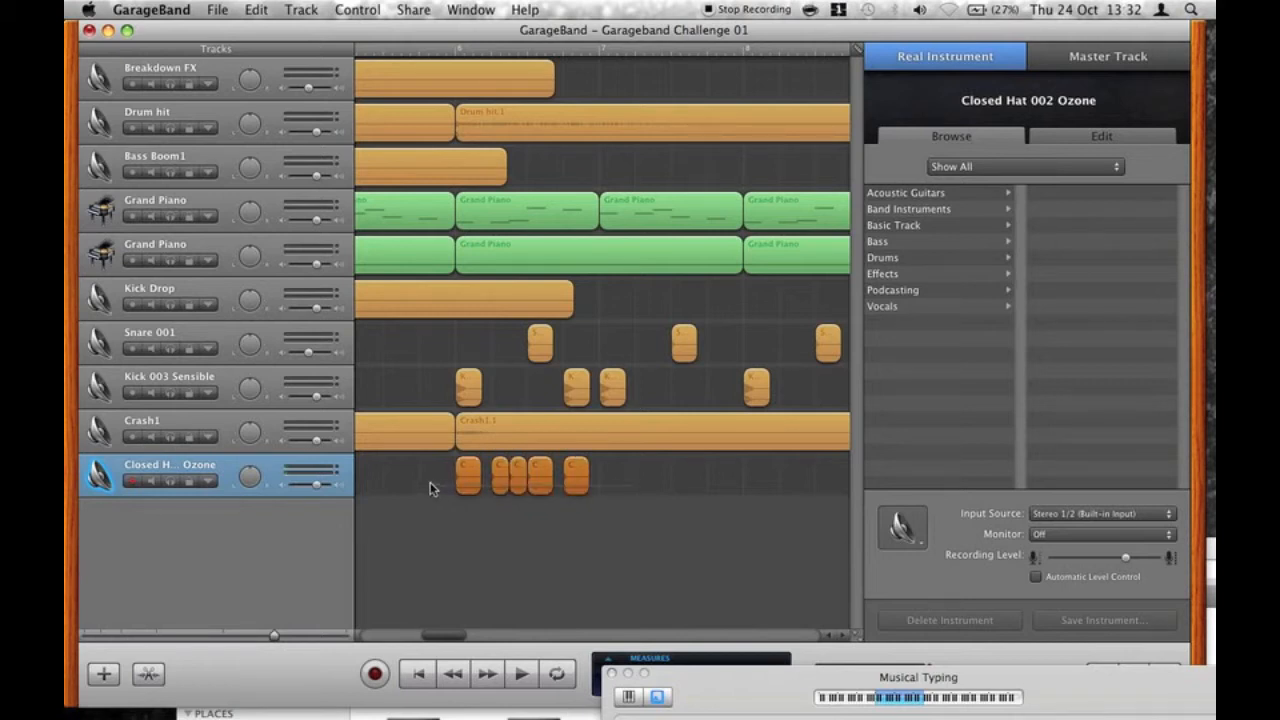
Copy the one-measure closed hat pattern to measures 7 and 8 and play the result.
{"action": "left_click_drag", "start_coordinate": [470, 484], "coordinate": [616, 478]}
{"action": "left_click", "coordinate": [738, 481]}
{"action": "mouse_move", "coordinate": [738, 481]}
{"action": "left_mouse_down"}
{"action": "mouse_move", "coordinate": [450, 480]}
{"action": "mouse_move", "coordinate": [755, 484]}
{"action": "left_mouse_up"}
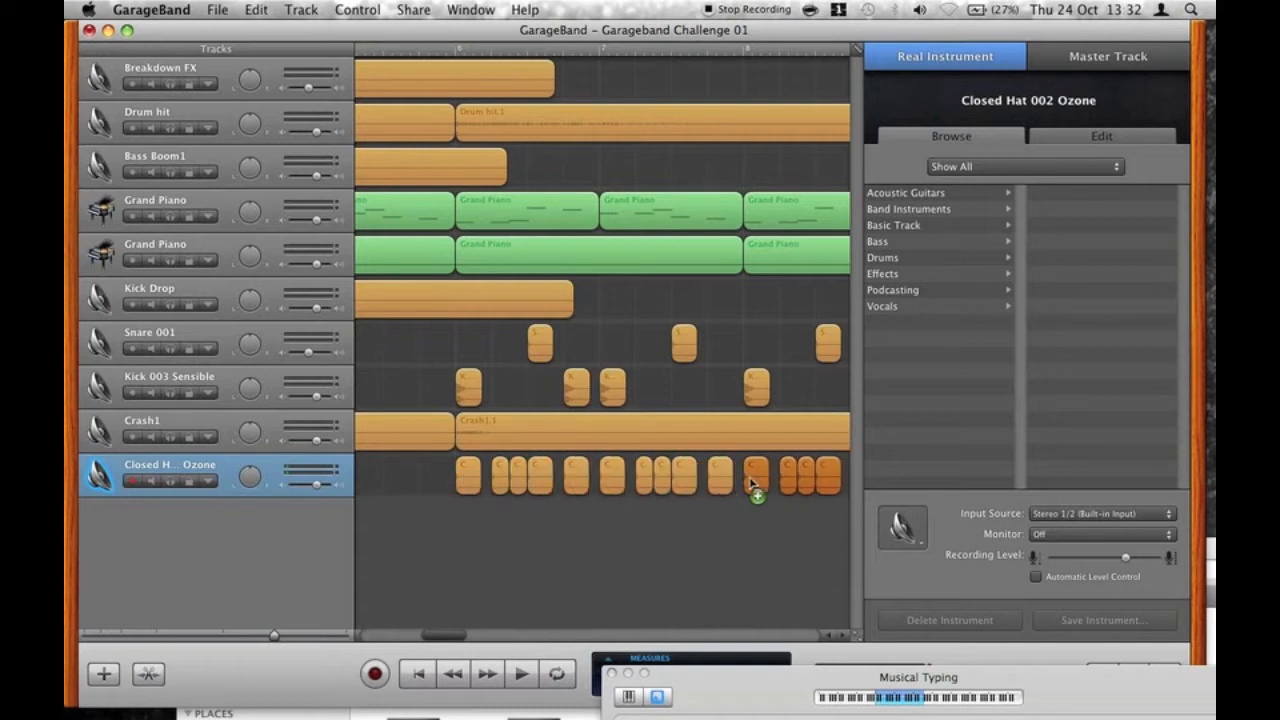
{"action": "key", "text": "space"}
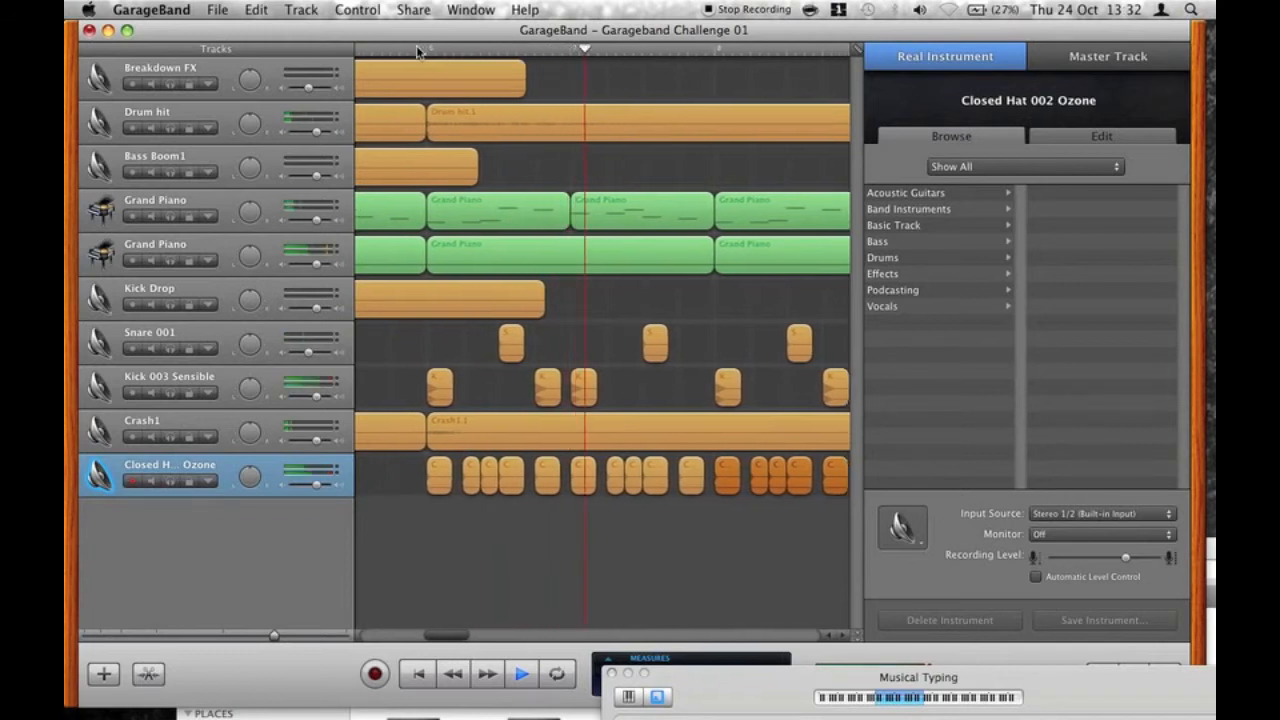
{"action": "key", "text": "space"}
Copy the paired hats between beats 2 and 3 a sixteenth note later in measures 8, 7 and 6, and play the result.
{"action": "left_click", "coordinate": [297, 637]}
{"action": "left_click", "coordinate": [657, 545]}
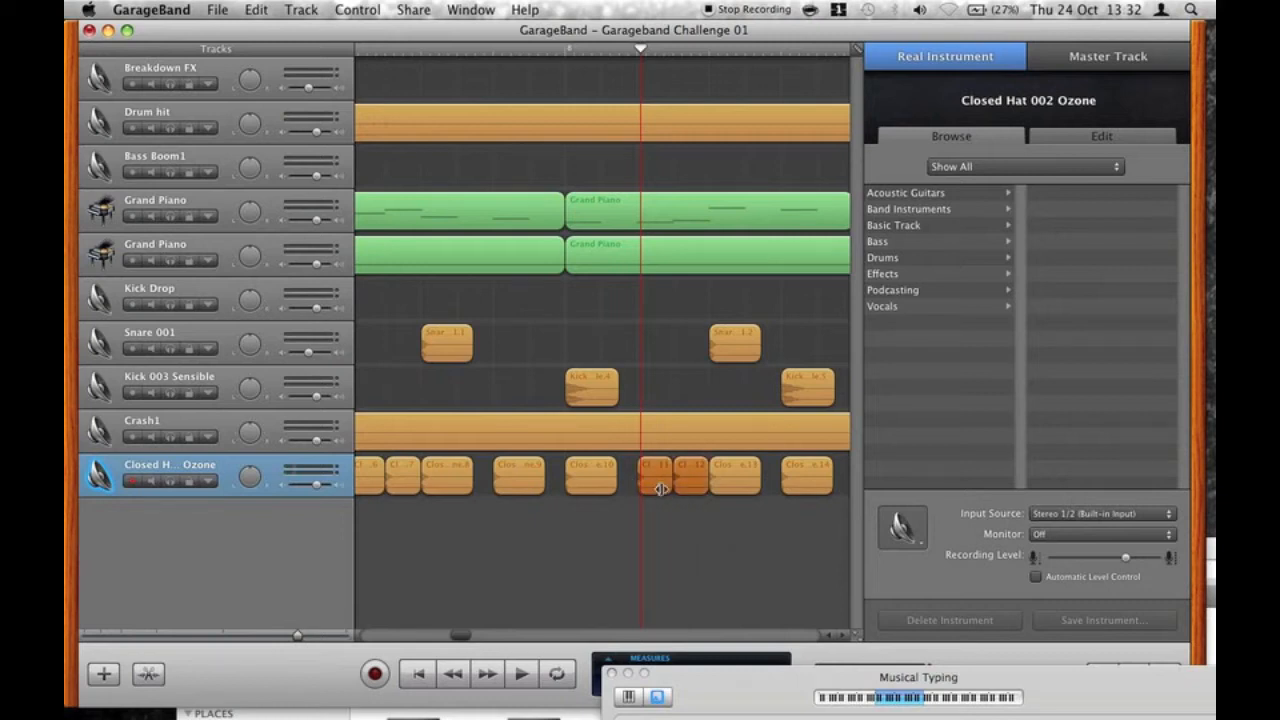
{"action": "left_click_drag", "start_coordinate": [645, 488], "coordinate": [660, 488]}
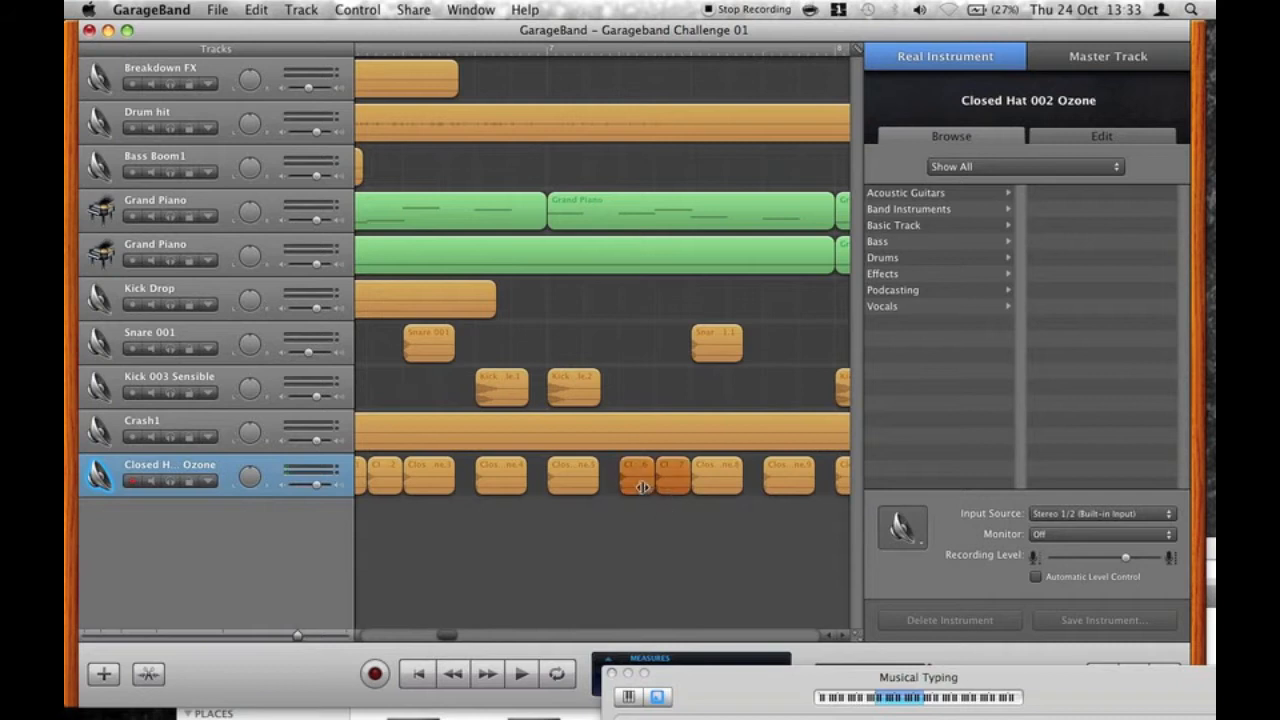
{"action": "left_click_drag", "start_coordinate": [635, 483], "coordinate": [651, 490]}
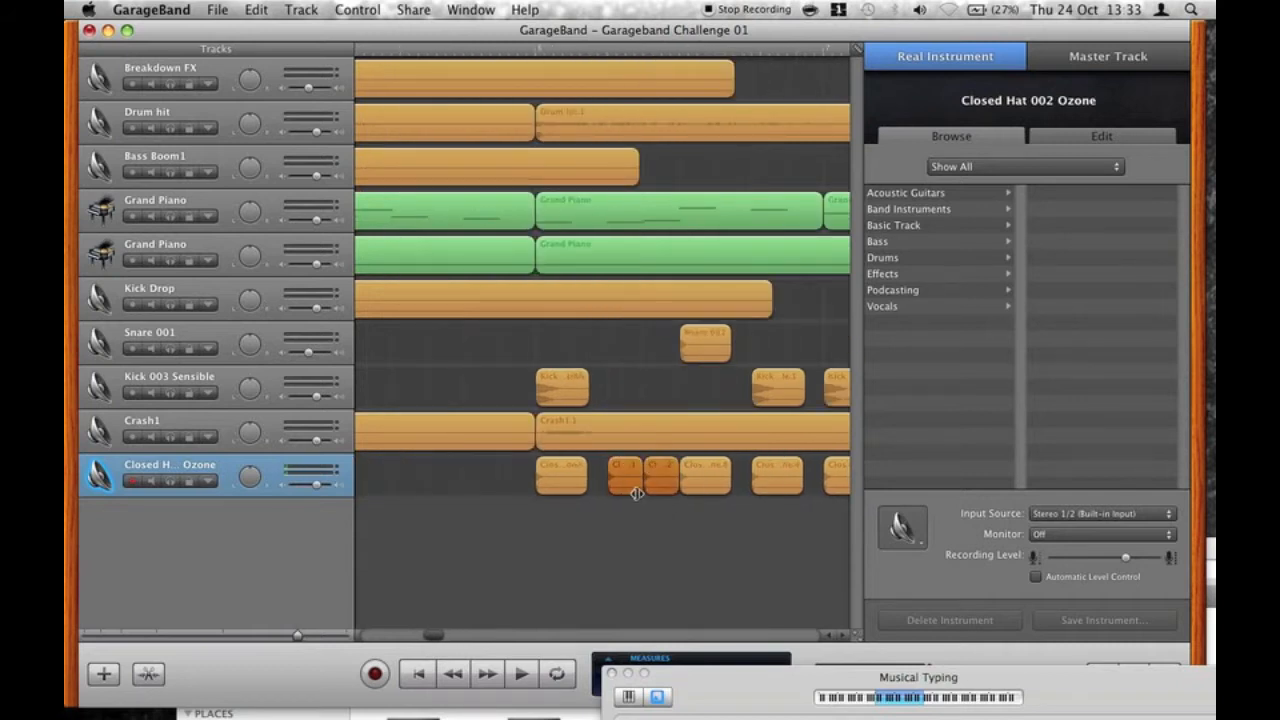
{"action": "mouse_move", "coordinate": [637, 493]}
{"action": "left_mouse_down"}
{"action": "mouse_move", "coordinate": [615, 493]}
{"action": "mouse_move", "coordinate": [638, 480]}
{"action": "left_mouse_up"}
{"action": "key", "text": "space"}
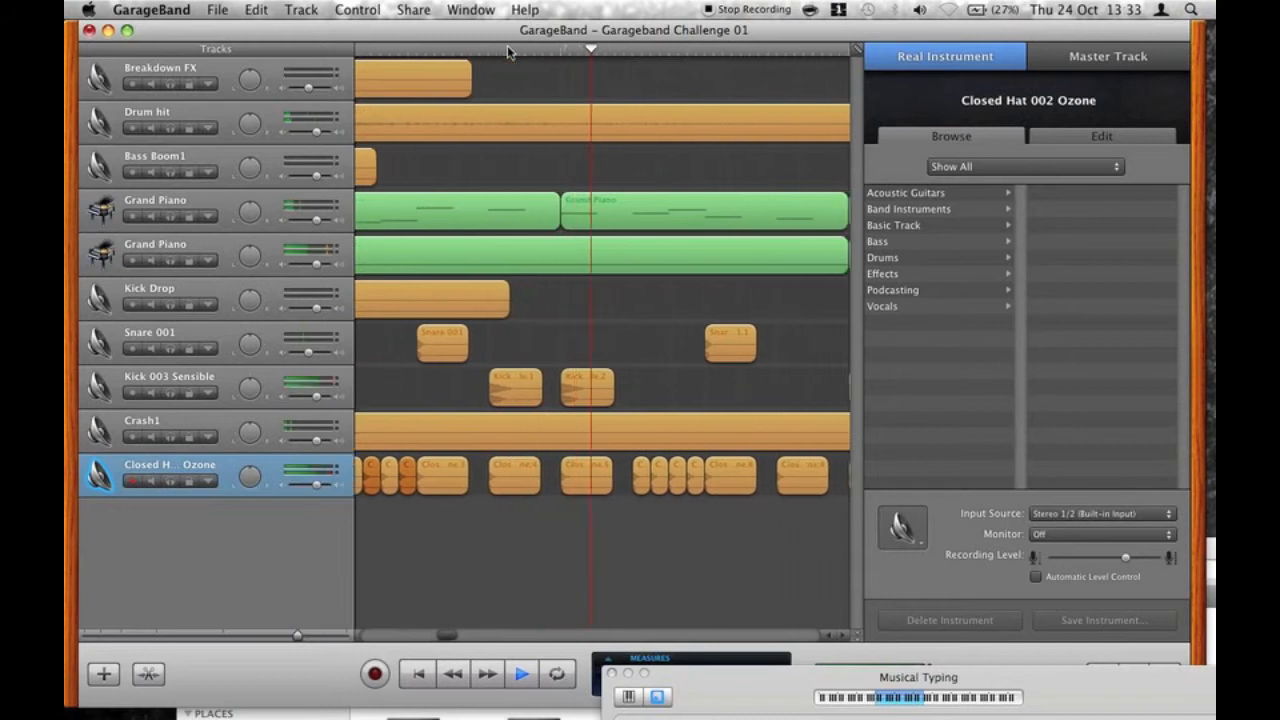
Double the last two short hats before beat 3 of measure 7 and add an extra hat just before measure 8.
{"action": "key", "text": "space"}
{"action": "left_click_drag", "start_coordinate": [594, 506], "coordinate": [575, 484]}
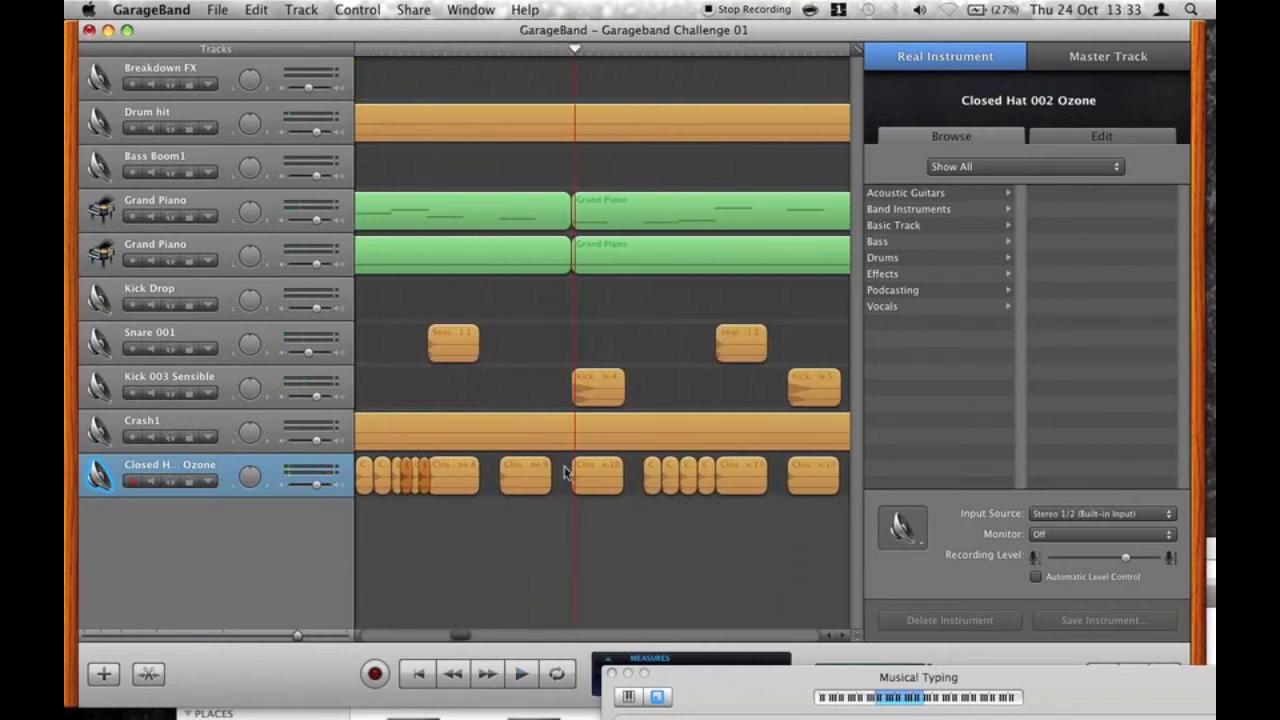
{"action": "left_click", "coordinate": [595, 486]}
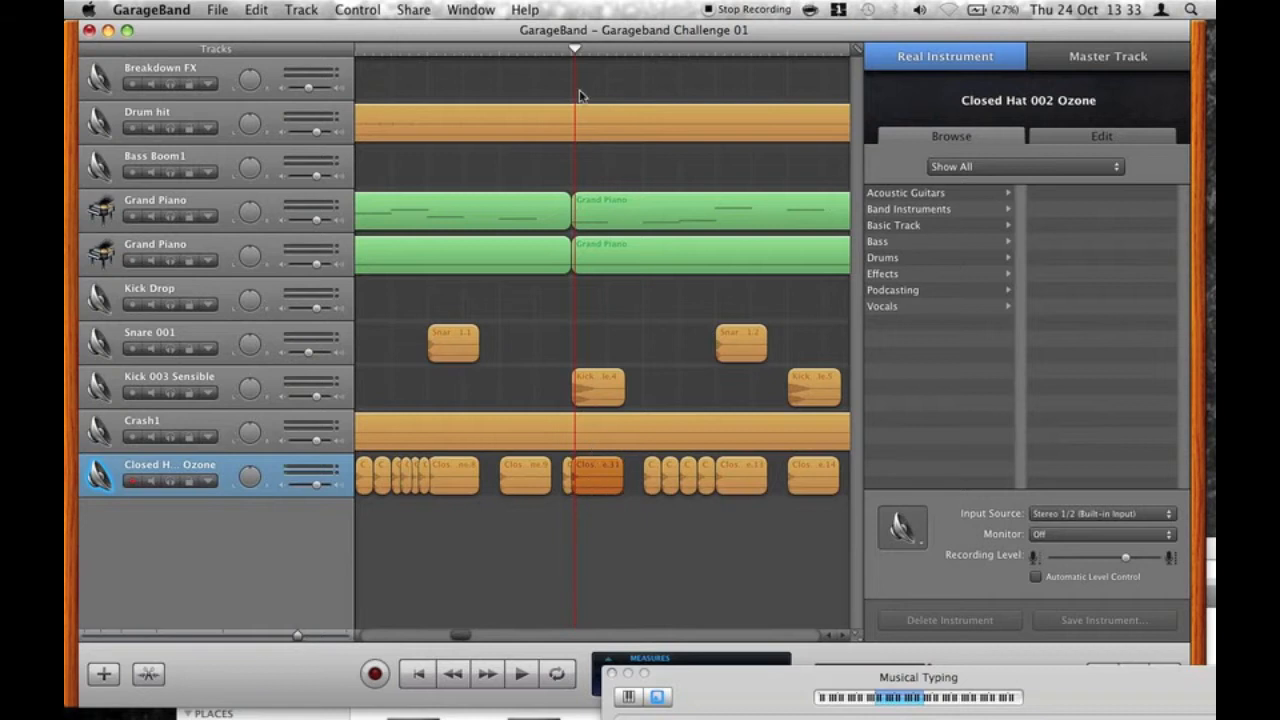
Play the pattern and copy the last snare after the roll to beat 4 of measure 9.
{"action": "key", "text": "space"}
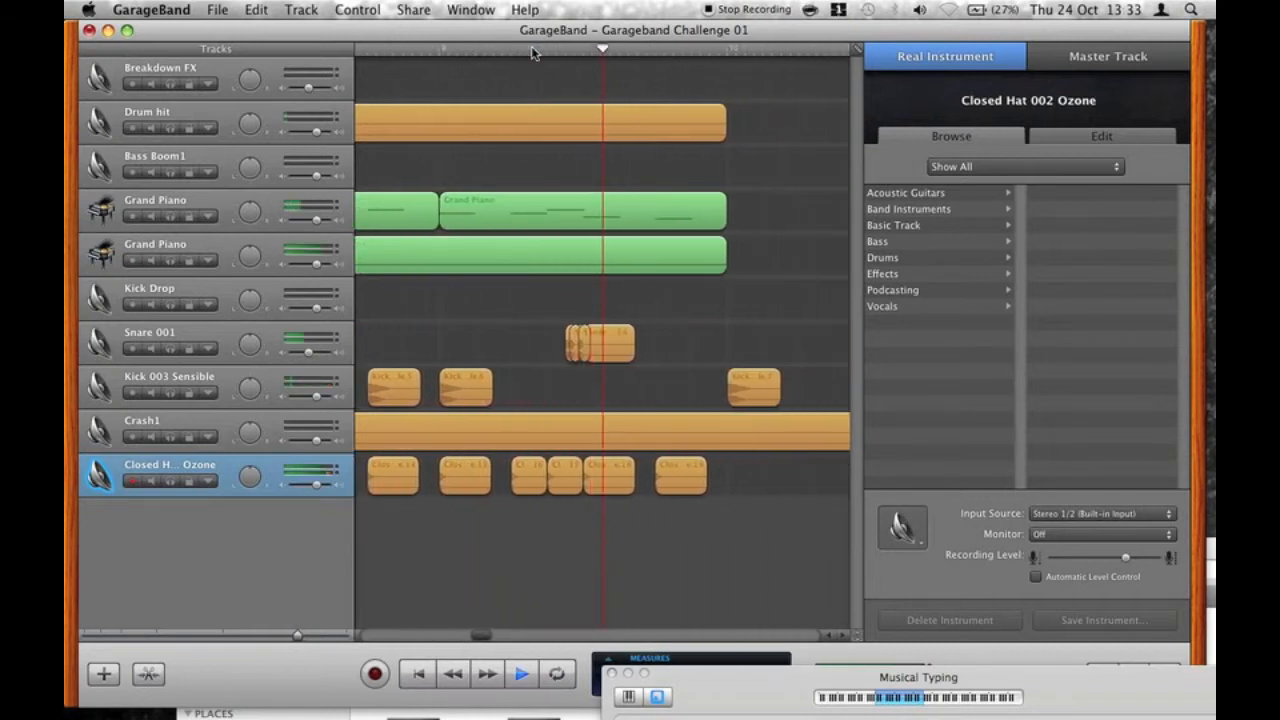
{"action": "key", "text": "space"}
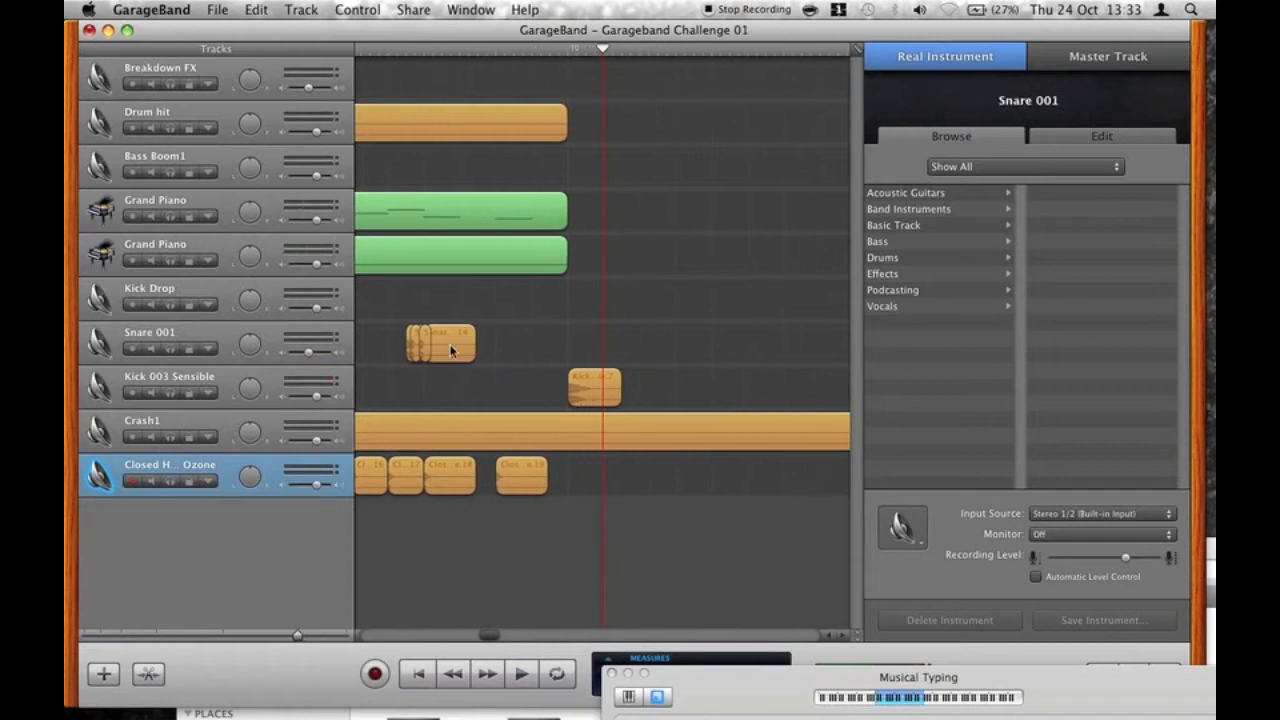
{"action": "left_click_drag", "start_coordinate": [451, 350], "coordinate": [530, 357]}
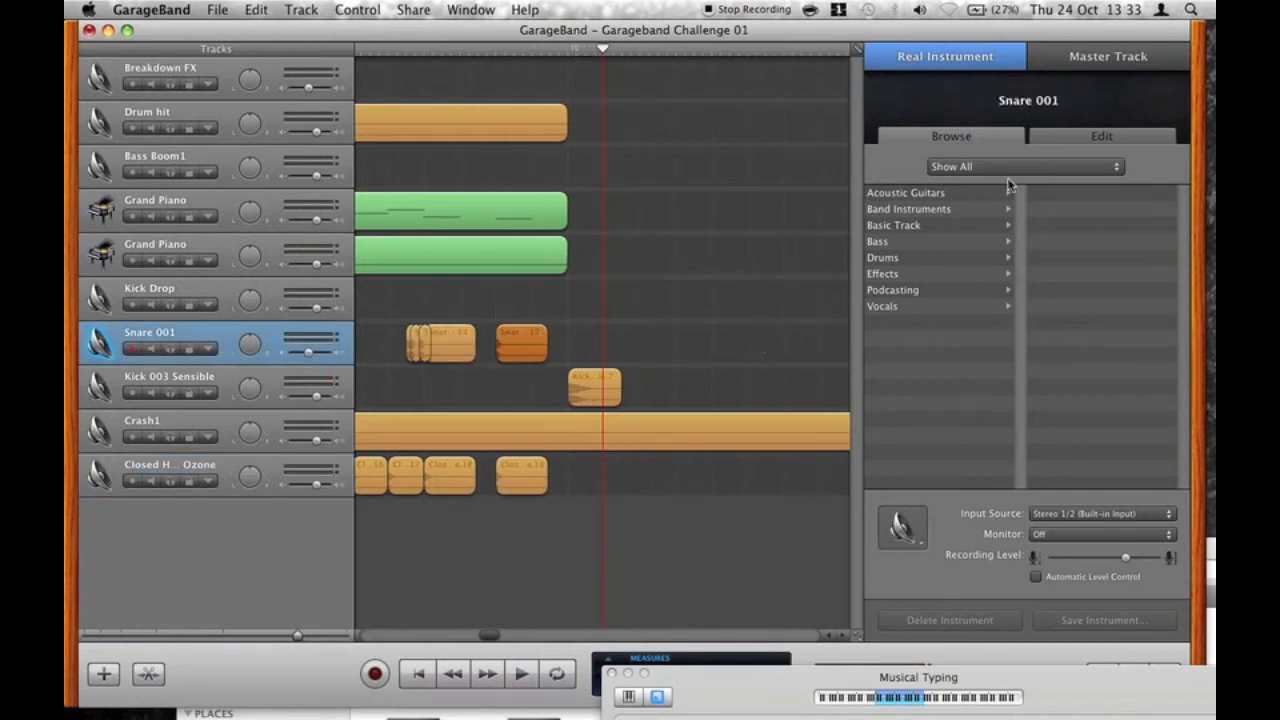
Raise the Master Reverb slightly on the Closed Hat 002 Ozone track.
{"action": "left_click", "coordinate": [174, 473]}
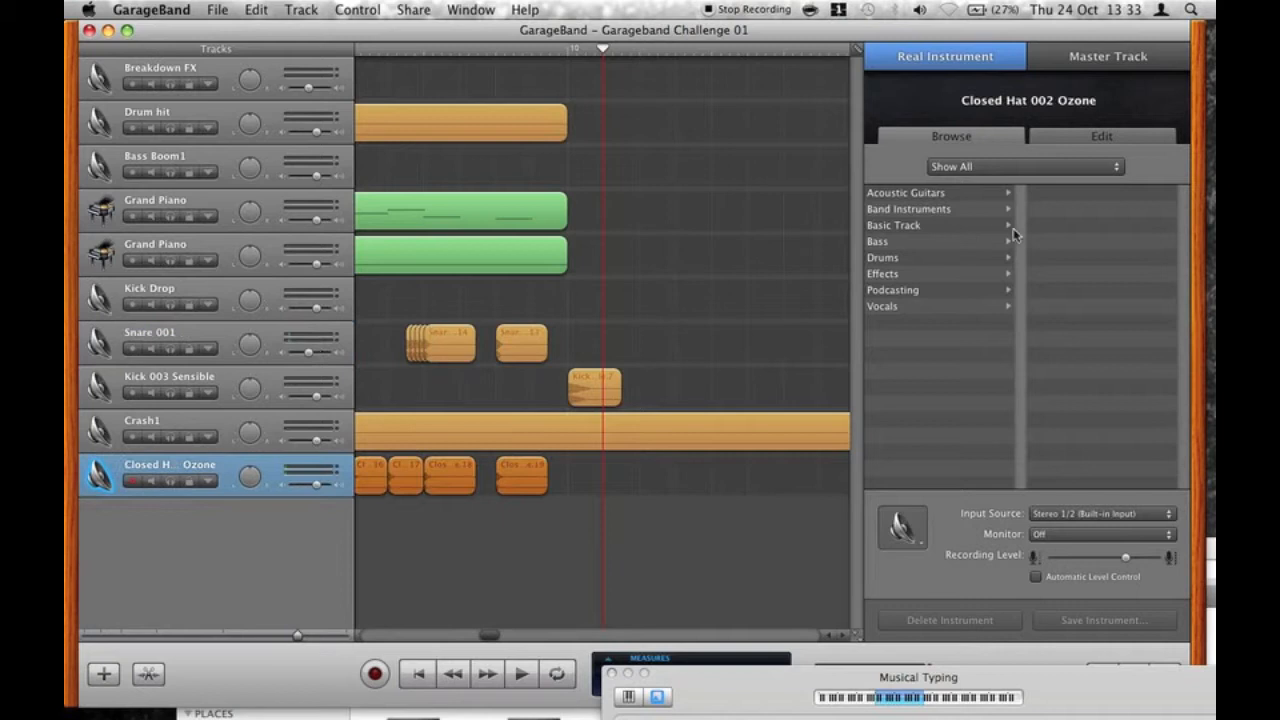
{"action": "left_click", "coordinate": [1068, 132]}
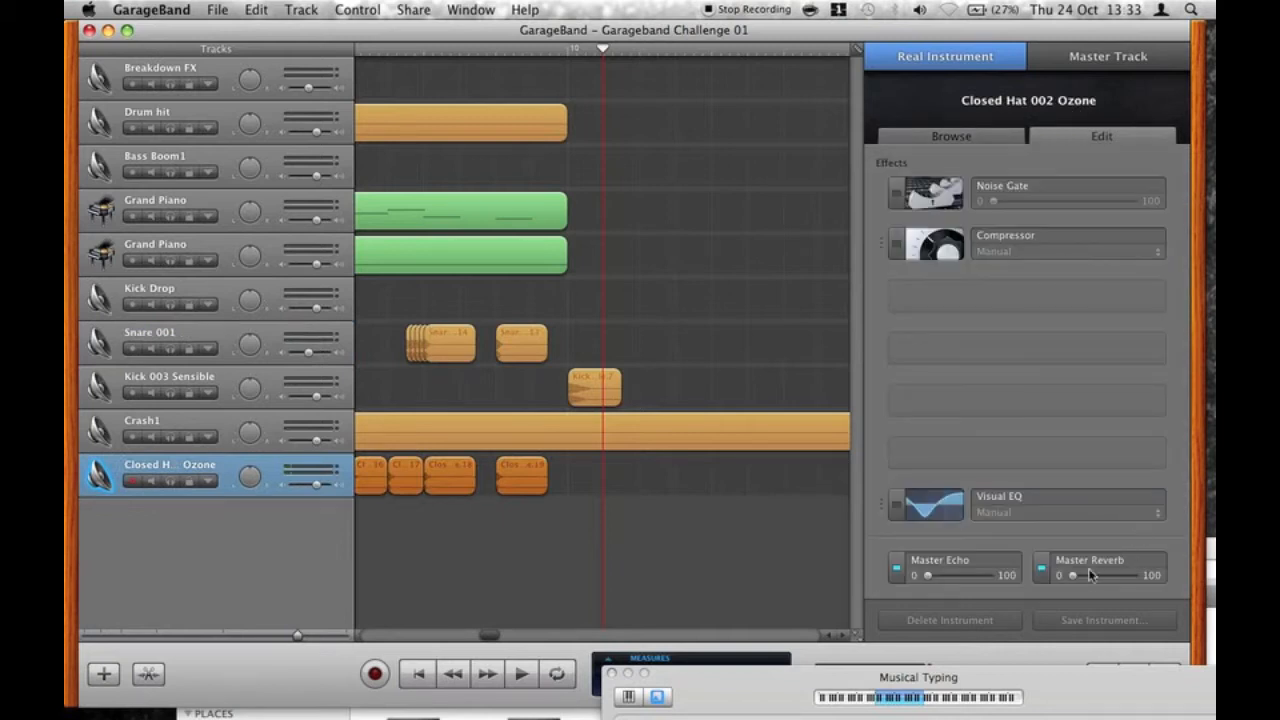
{"action": "scroll", "coordinate": [430, 540], "scroll_direction": "left", "scroll_amount": 3}
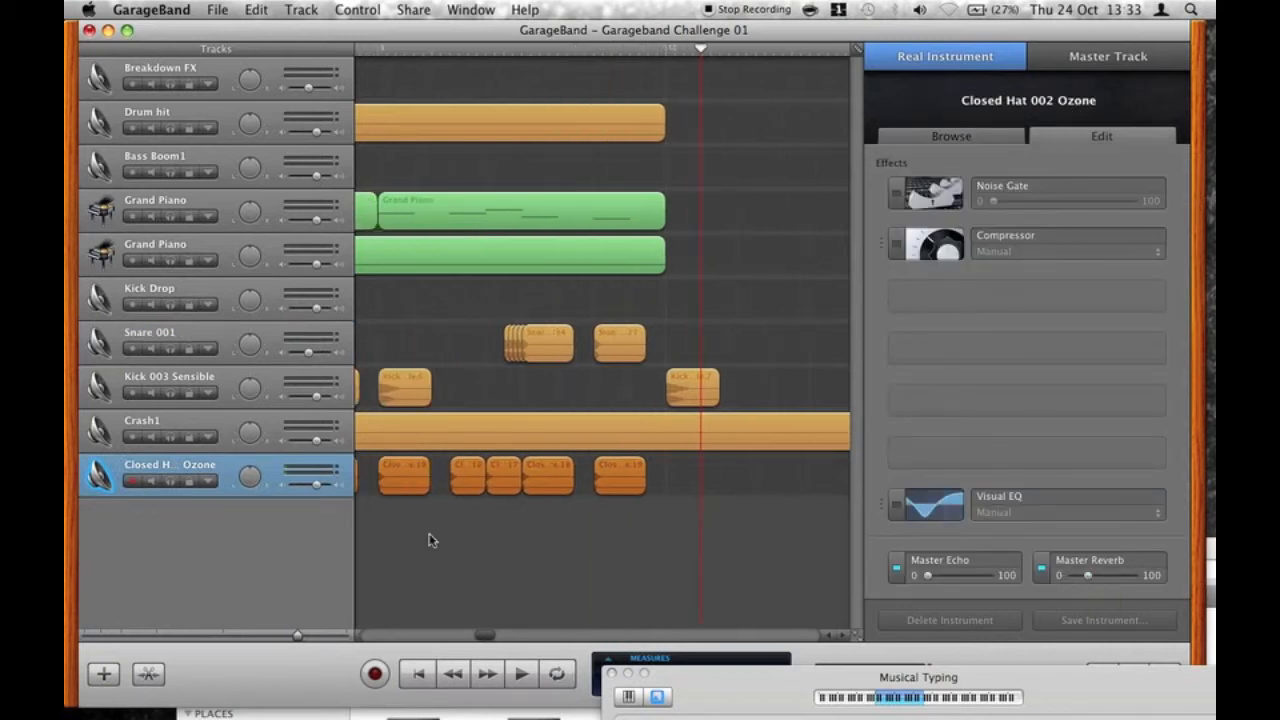
Switch to Finder, go to the SAMPLES folder and open its Effects folder.
{"action": "left_click", "coordinate": [259, 636]}
{"action": "scroll", "coordinate": [489, 560], "scroll_direction": "left", "scroll_amount": 3}
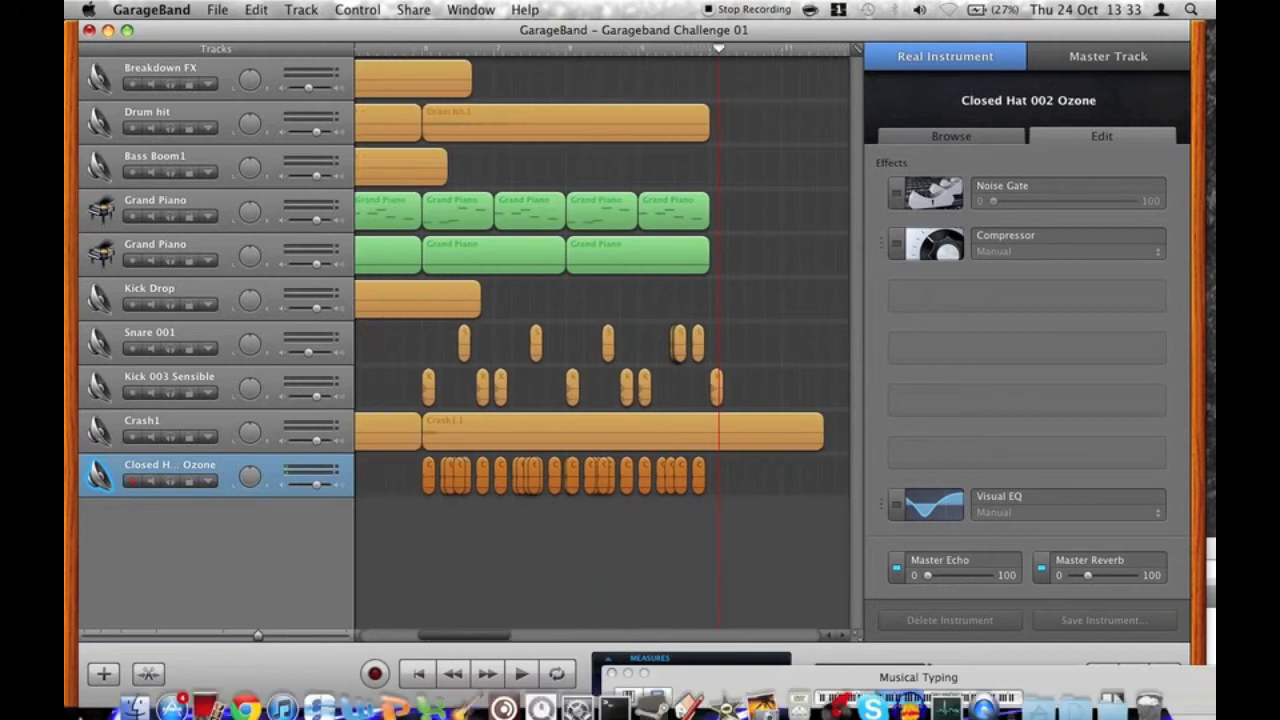
{"action": "left_click", "coordinate": [127, 708]}
{"action": "left_click_drag", "start_coordinate": [310, 562], "coordinate": [336, 245]}
{"action": "left_click", "coordinate": [270, 617]}
{"action": "double_click", "coordinate": [400, 282]}
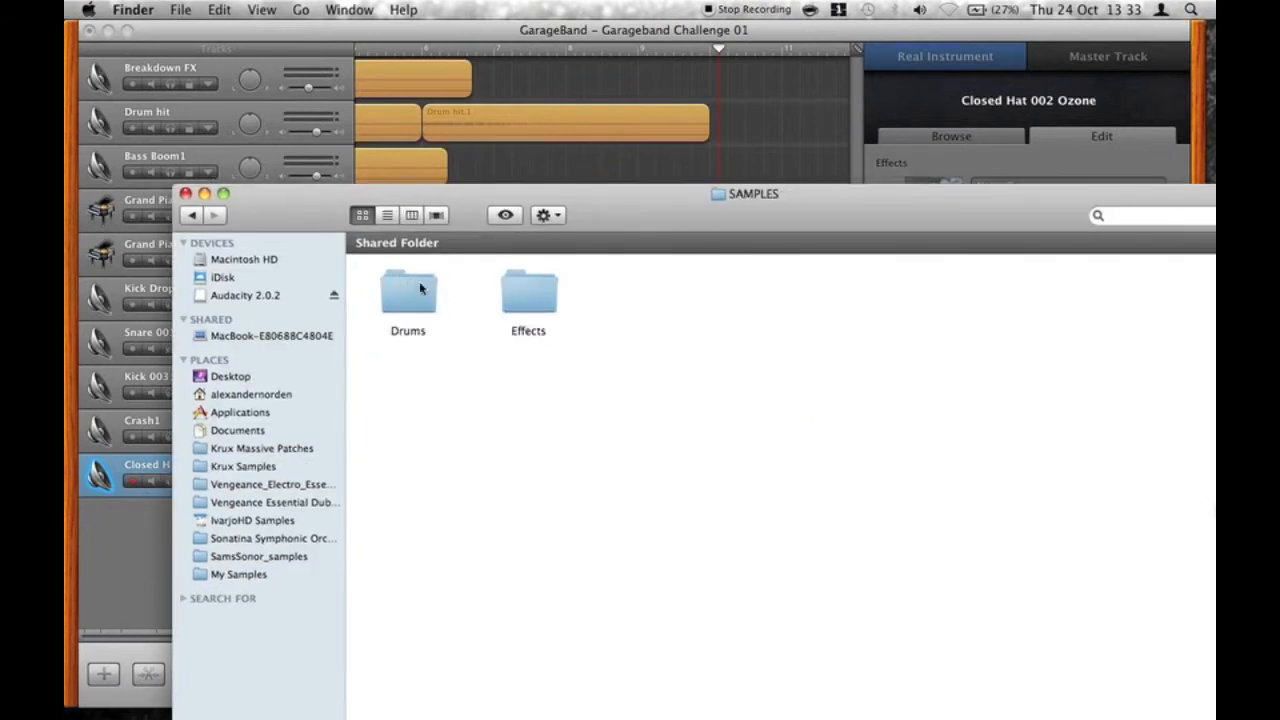
{"action": "double_click", "coordinate": [521, 291]}
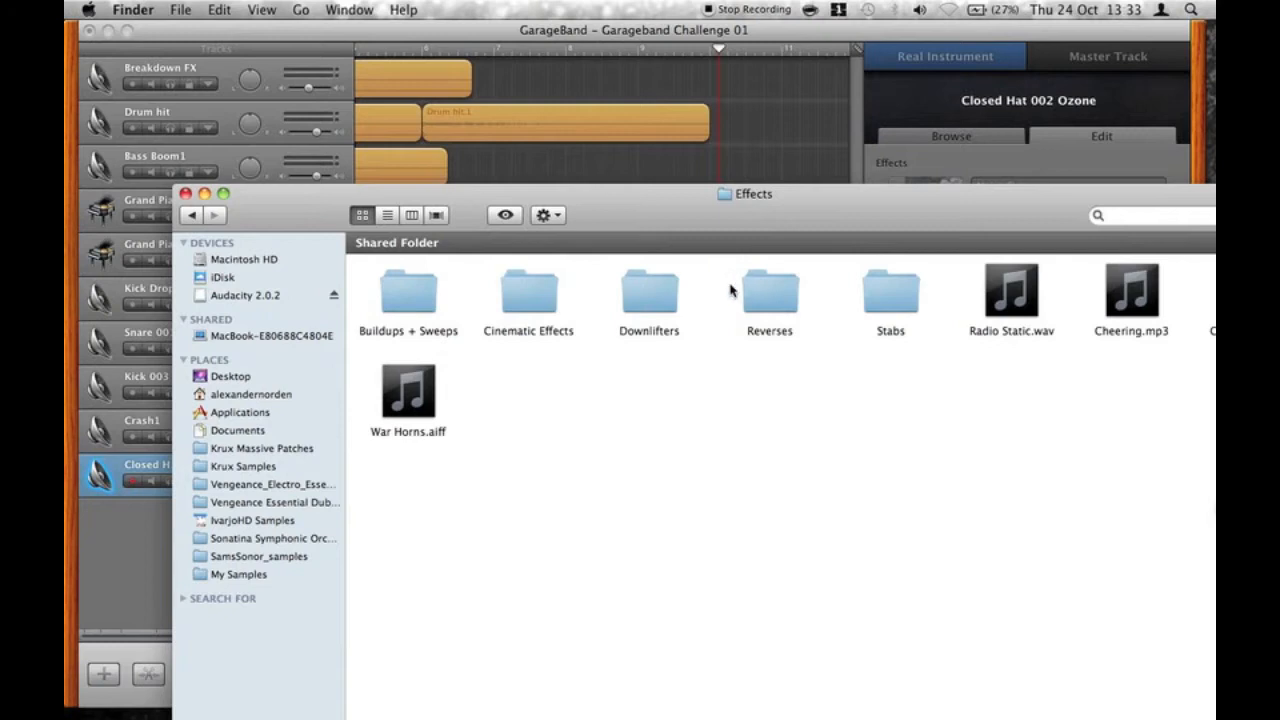
Open the Reverses folder and preview the Reverse4.wav sample.
{"action": "left_click_drag", "start_coordinate": [797, 208], "coordinate": [714, 209]}
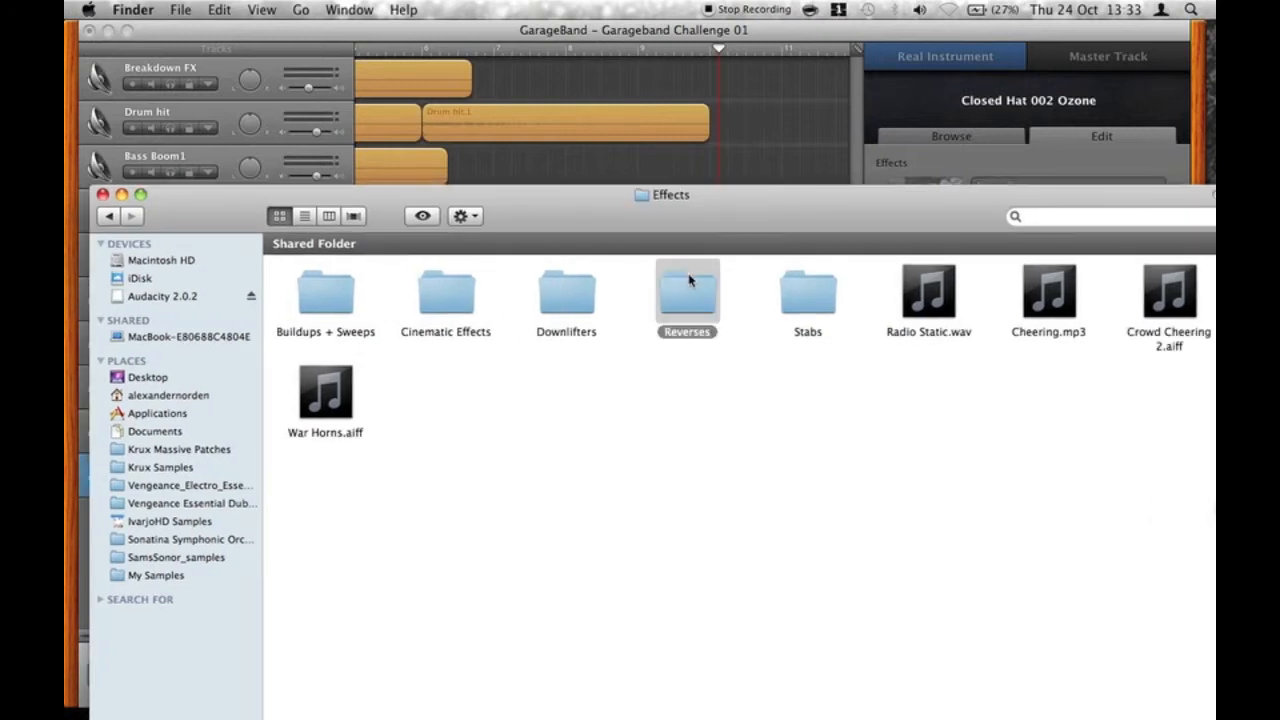
{"action": "double_click", "coordinate": [690, 284]}
{"action": "left_click", "coordinate": [568, 299]}
{"action": "key", "text": "space"}
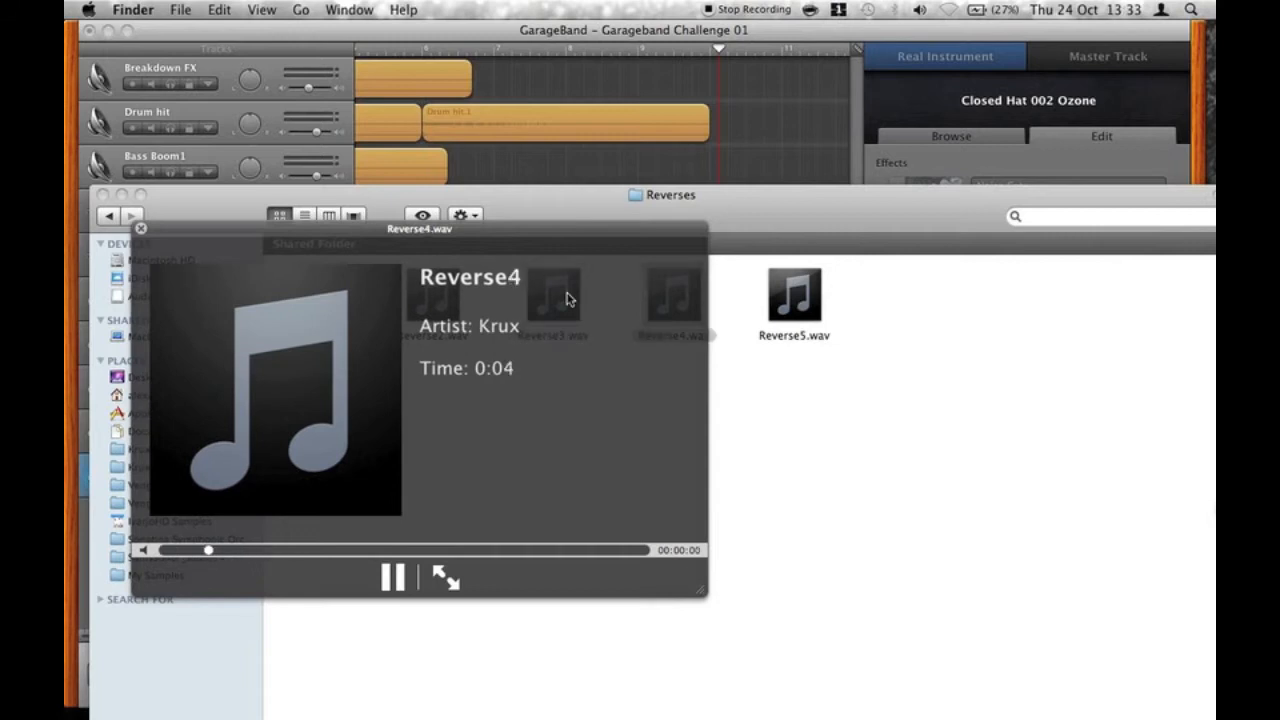
{"action": "key", "text": "space"}
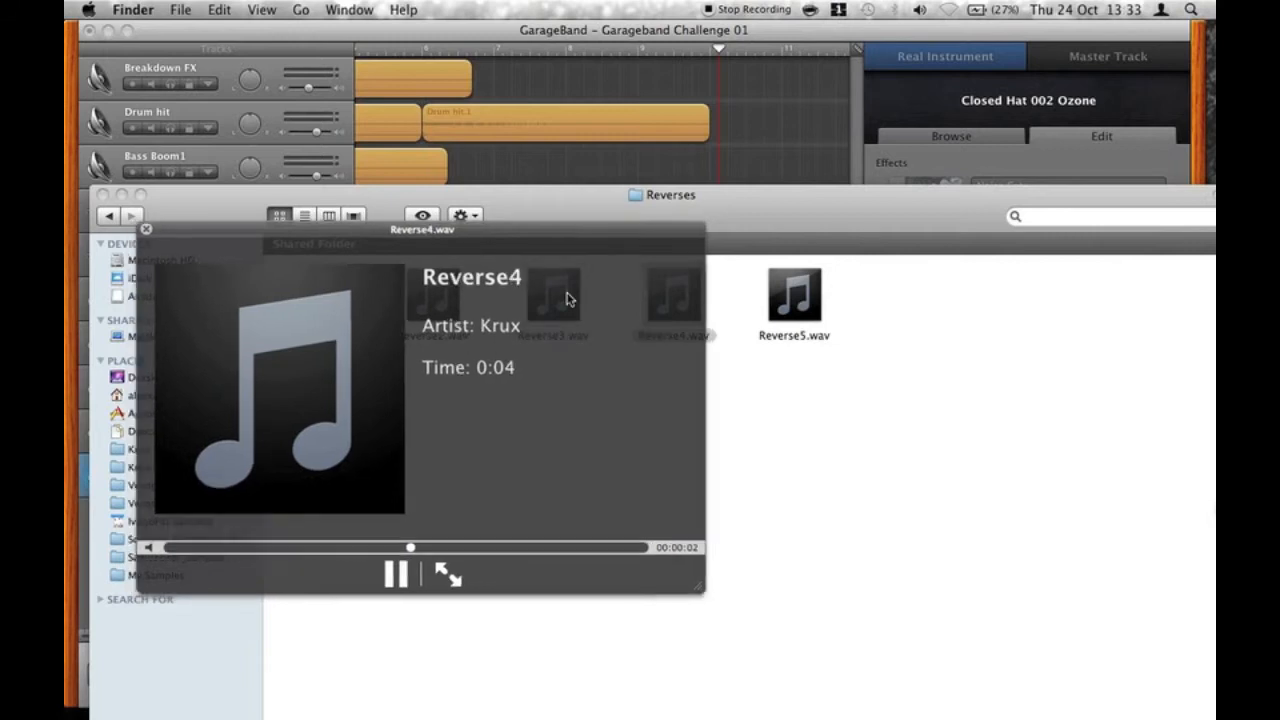
Place Reverse4.wav on a new track so that it ends at the start of measure 10, and play the result.
{"action": "left_click_drag", "start_coordinate": [657, 220], "coordinate": [657, 595]}
{"action": "left_click_drag", "start_coordinate": [657, 665], "coordinate": [605, 527]}
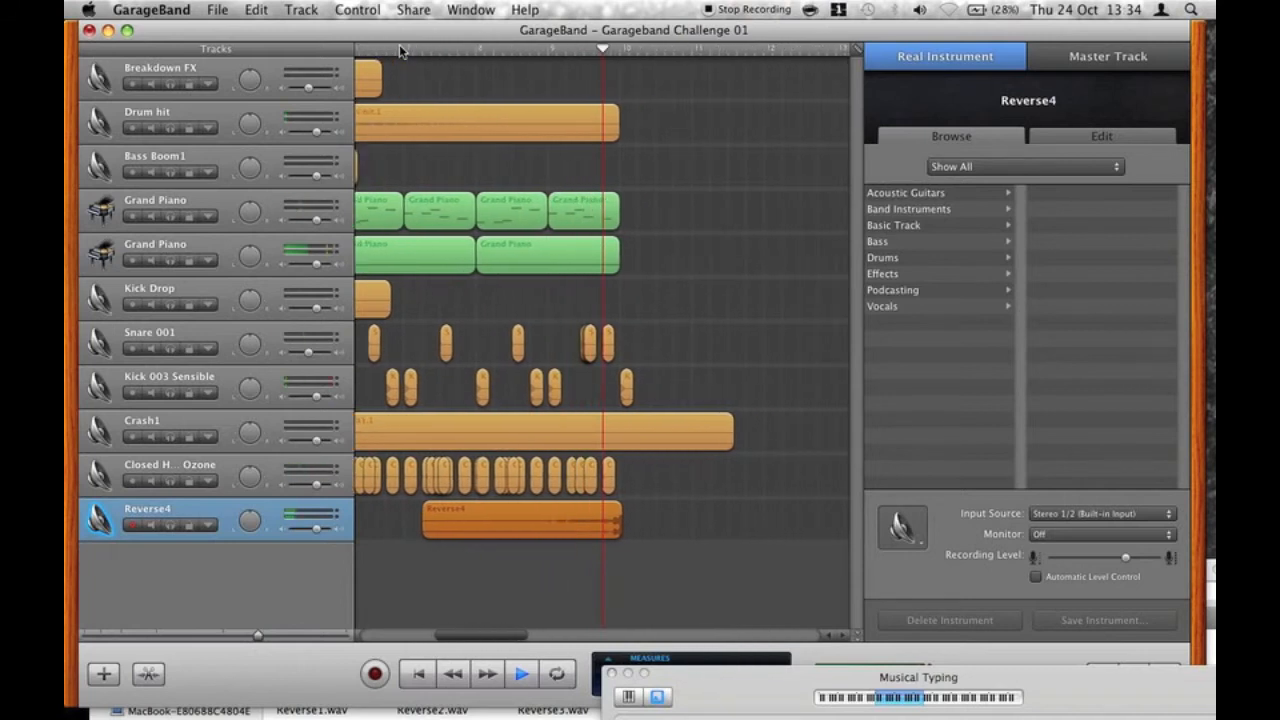
{"action": "left_click", "coordinate": [284, 635]}
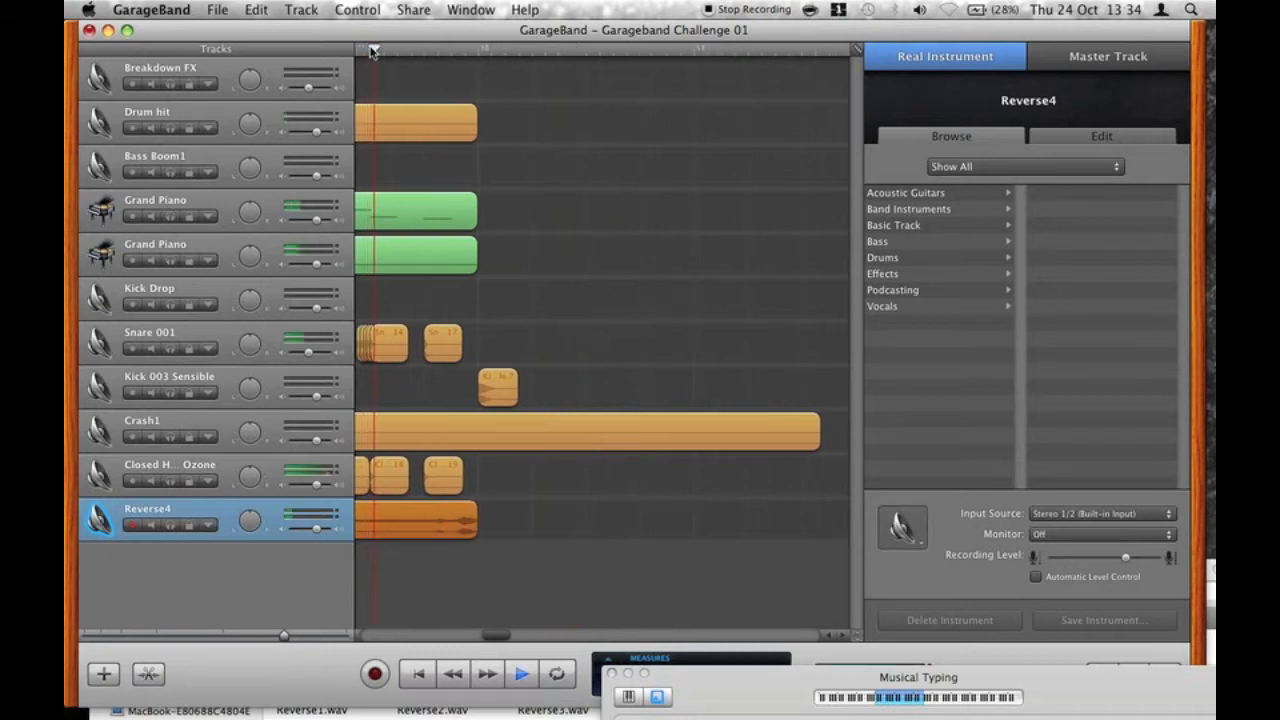
{"action": "left_click", "coordinate": [254, 637]}
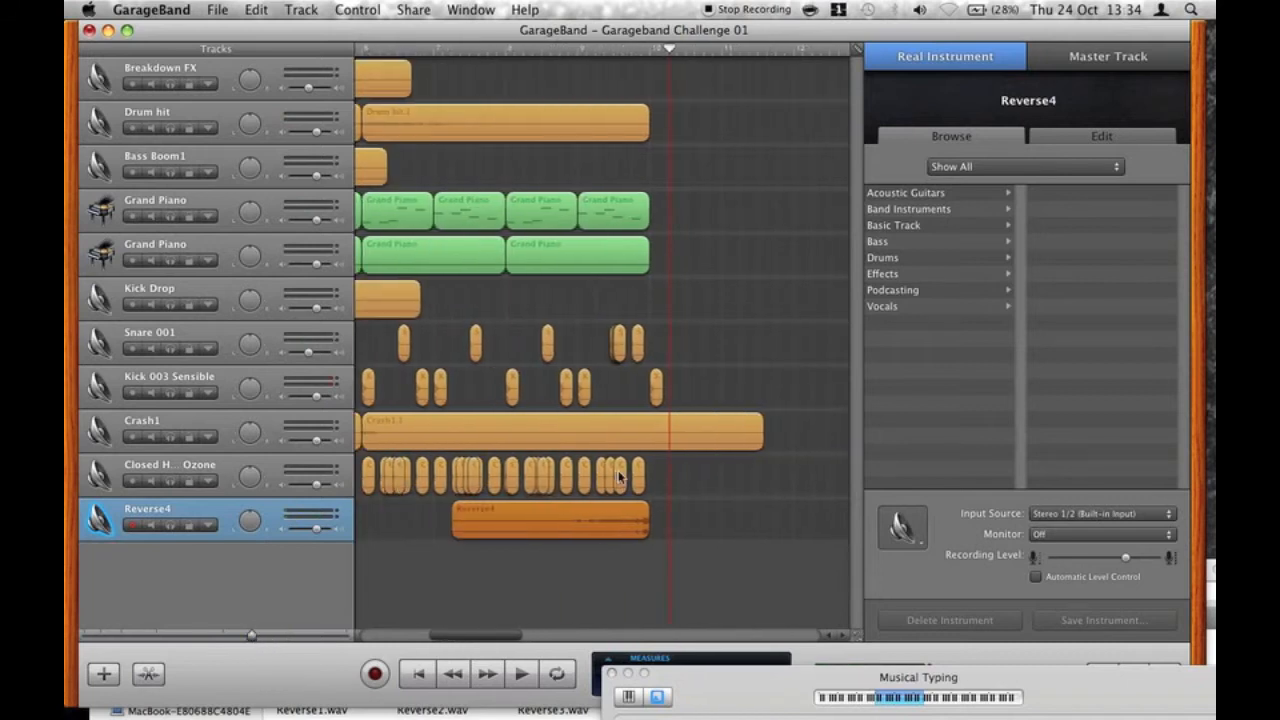
Copy four measures of both Grand Piano parts so they continue from measure 10.
{"action": "scroll", "coordinate": [621, 477], "scroll_direction": "right", "scroll_amount": 2}
{"action": "scroll", "coordinate": [621, 477], "scroll_direction": "left", "scroll_amount": 3}
{"action": "scroll", "coordinate": [711, 266], "scroll_direction": "left", "scroll_amount": 2}
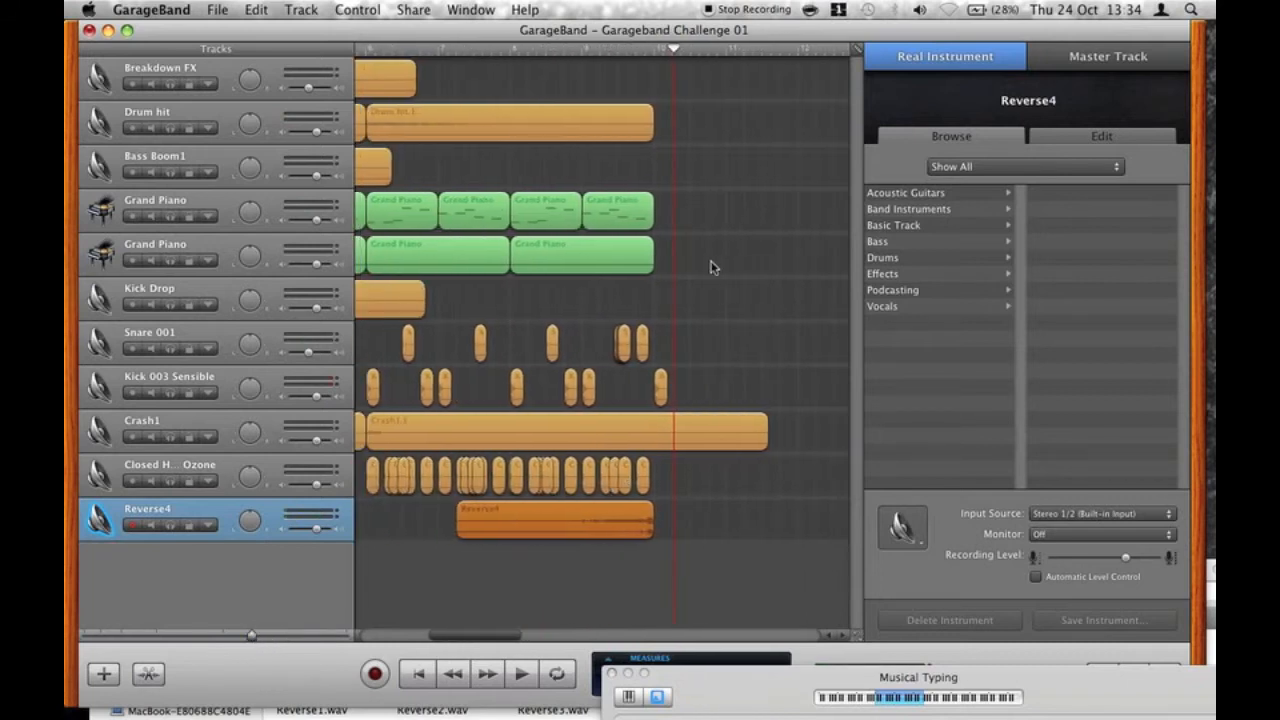
{"action": "left_click_drag", "start_coordinate": [742, 257], "coordinate": [735, 213]}
{"action": "scroll", "coordinate": [731, 210], "scroll_direction": "left", "scroll_amount": 5}
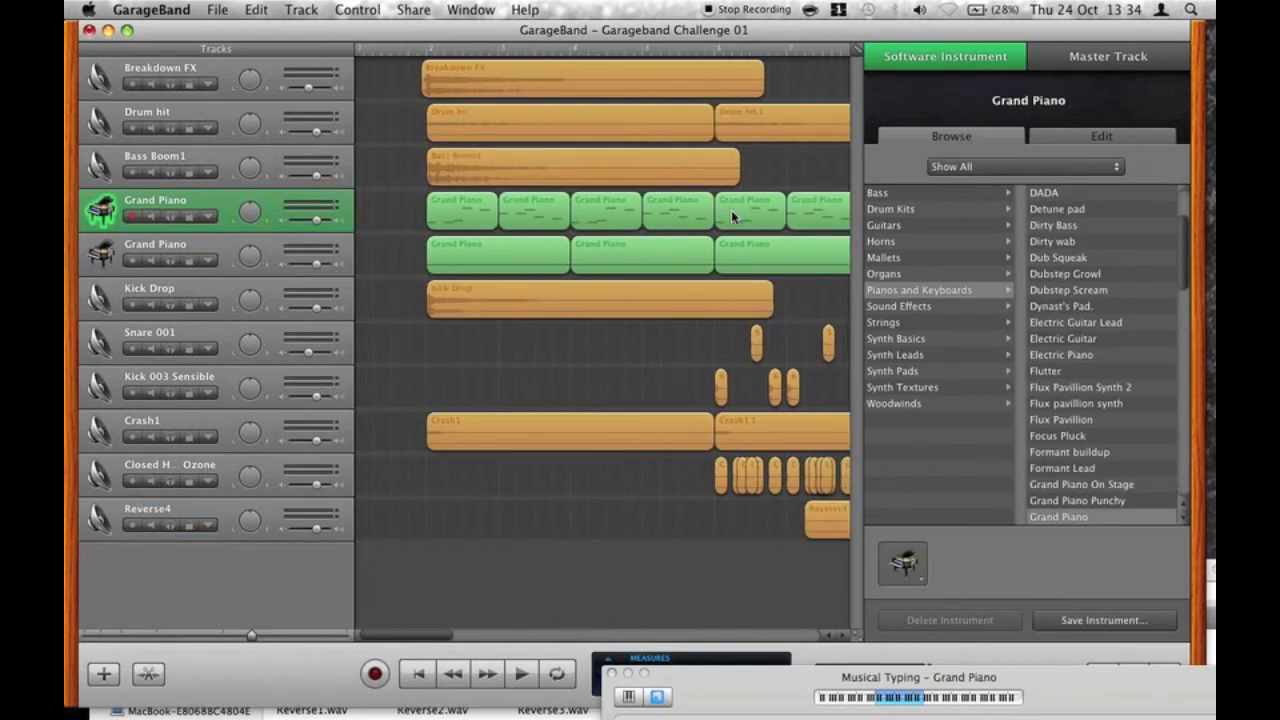
Copy the opening Breakdown FX, Drum hit and Bass Boom1 regions together to around the start of measure 10.
{"action": "left_click", "coordinate": [424, 164]}
{"action": "left_click", "coordinate": [422, 92], "text": "shift"}
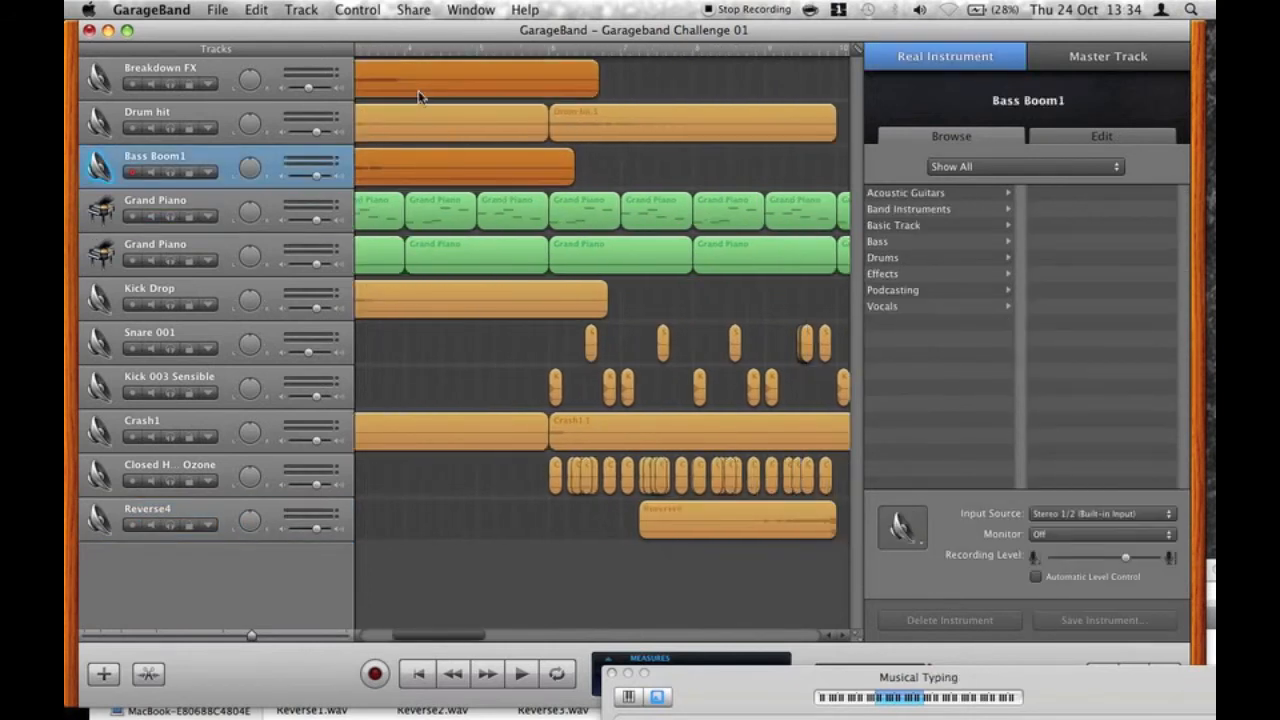
{"action": "left_click", "coordinate": [419, 108], "text": "shift"}
{"action": "left_click_drag", "start_coordinate": [373, 83], "coordinate": [573, 117]}
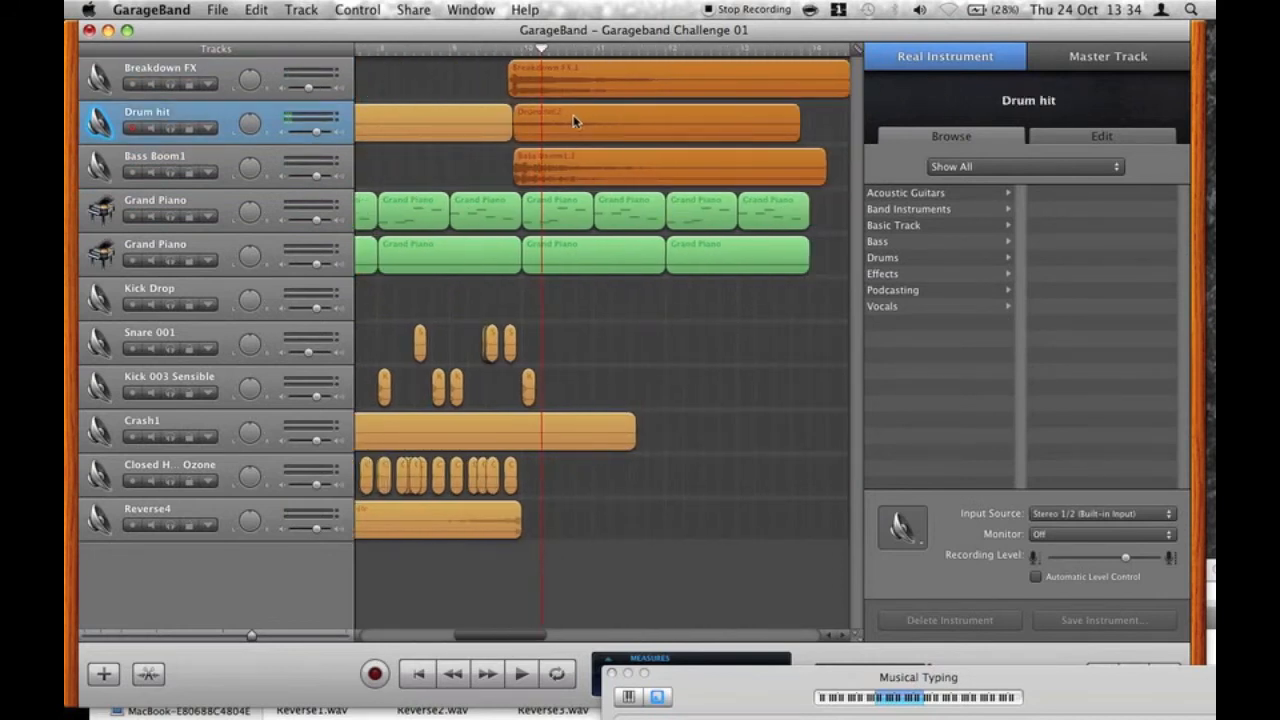
Copy the Crash1 region from measure 6 to the start of measure 10.
{"action": "scroll", "coordinate": [573, 117], "scroll_direction": "left", "scroll_amount": 12}
{"action": "scroll", "coordinate": [668, 422], "scroll_direction": "right", "scroll_amount": 6}
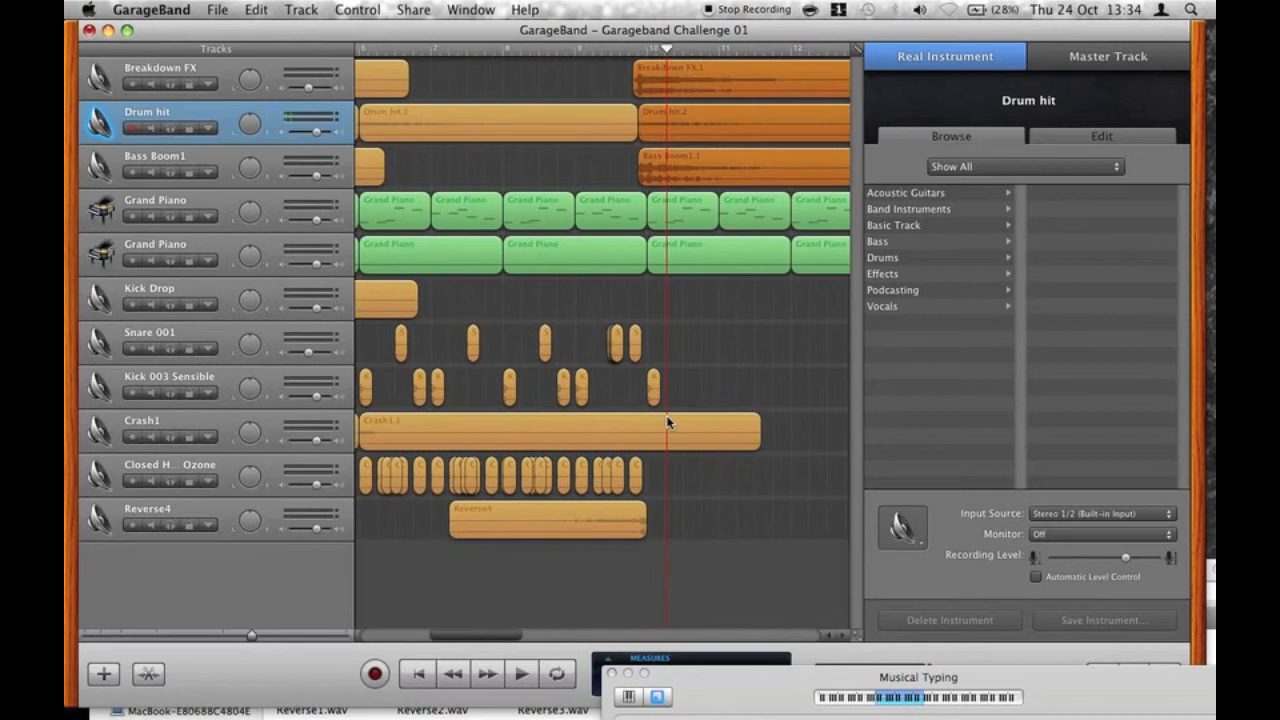
{"action": "left_click", "coordinate": [590, 440]}
{"action": "left_click_drag", "start_coordinate": [432, 432], "coordinate": [717, 430]}
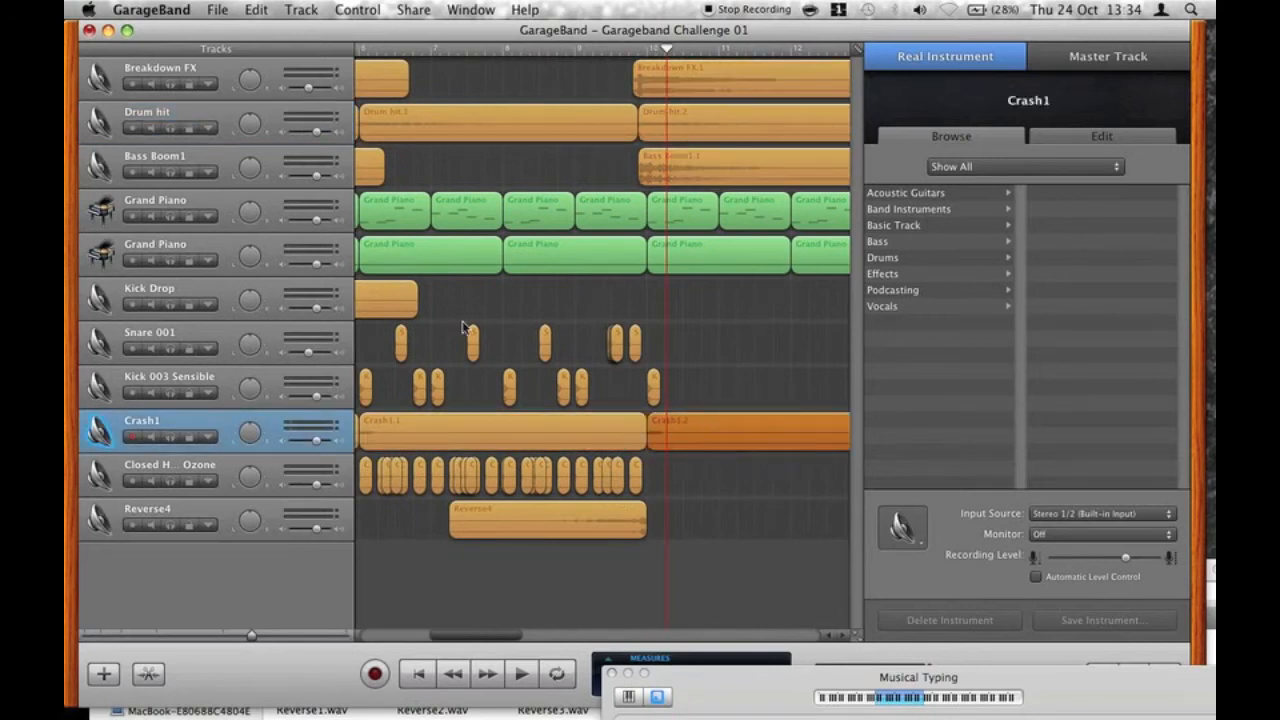
Copy the Kick Drop region to the start of measure 10 and play the section.
{"action": "left_click", "coordinate": [398, 308]}
{"action": "key", "text": "super+c"}
{"action": "key", "text": "super+v"}
{"action": "left_click_drag", "start_coordinate": [708, 289], "coordinate": [670, 309]}
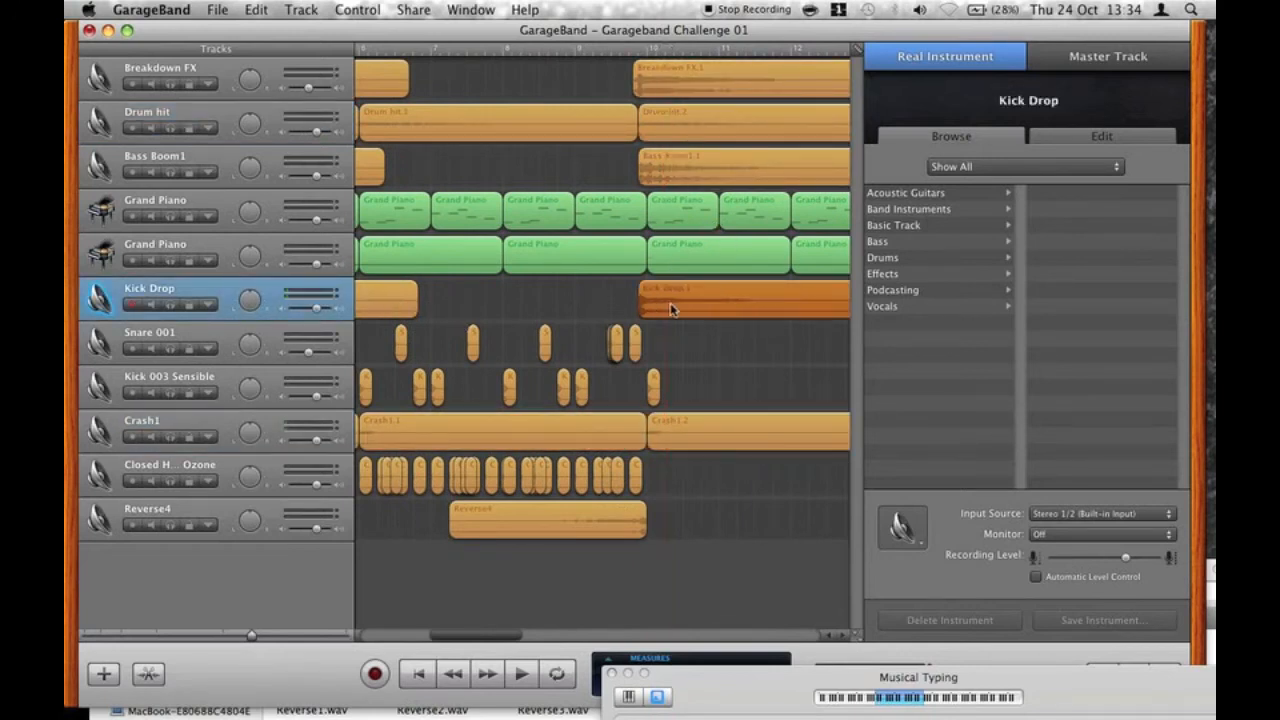
{"action": "left_click", "coordinate": [603, 50]}
{"action": "key", "text": "space"}
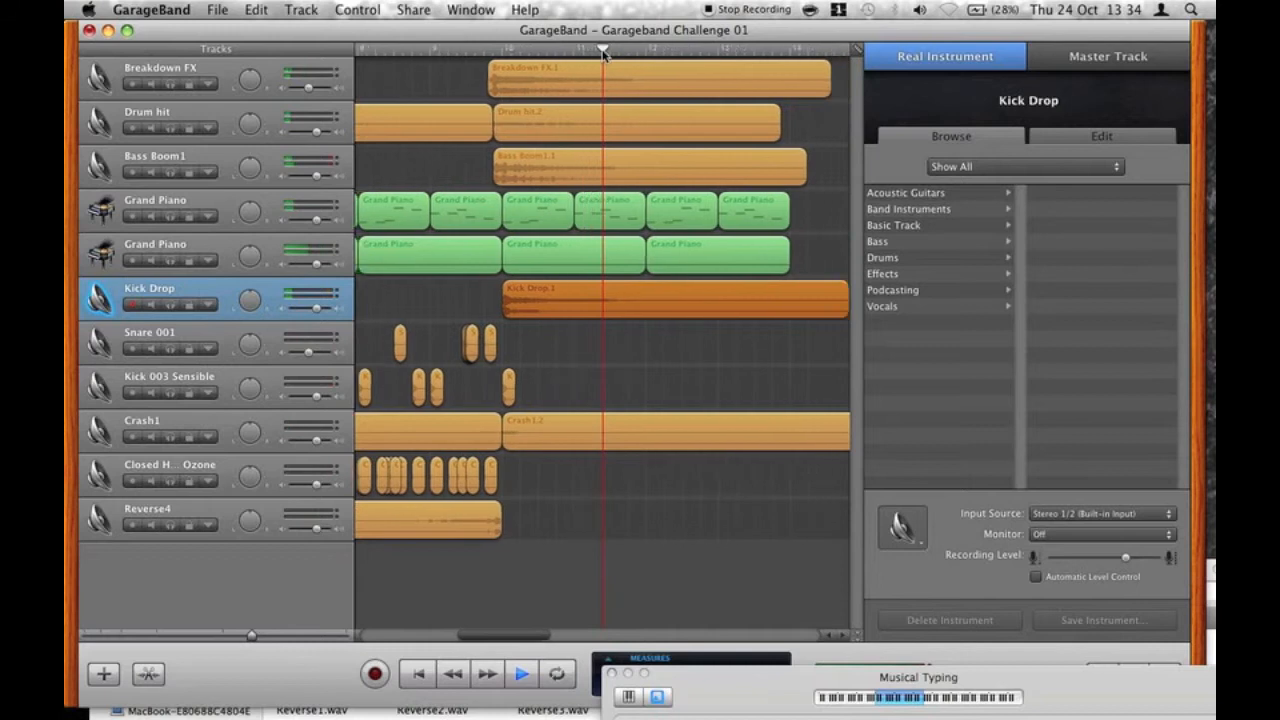
Stop playback and align the copied Breakdown FX, Drum hit and Bass Boom1 regions with the start of measure 10.
{"action": "key", "text": "space"}
{"action": "left_click_drag", "start_coordinate": [825, 168], "coordinate": [613, 64]}
{"action": "left_click_drag", "start_coordinate": [529, 176], "coordinate": [539, 177]}
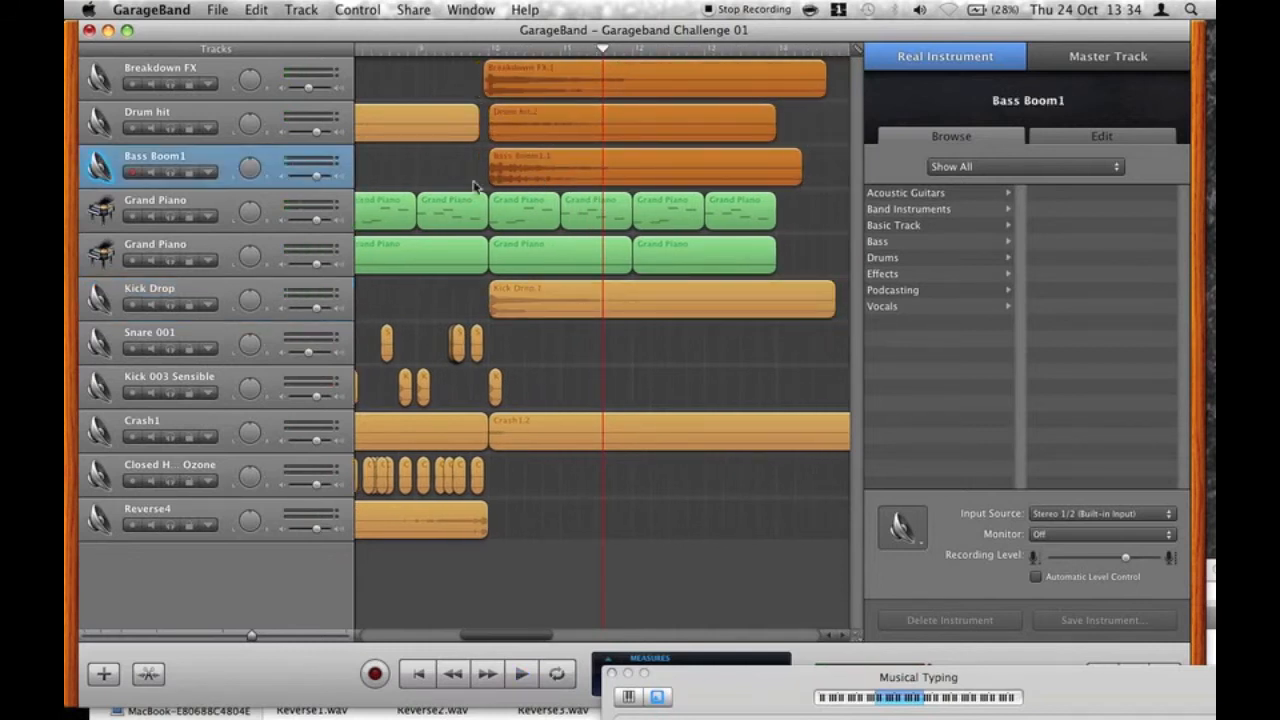
Show the effect settings of the upper Grand Piano track and check its MEqualizer.
{"action": "left_click", "coordinate": [166, 201]}
{"action": "left_click", "coordinate": [1089, 137]}
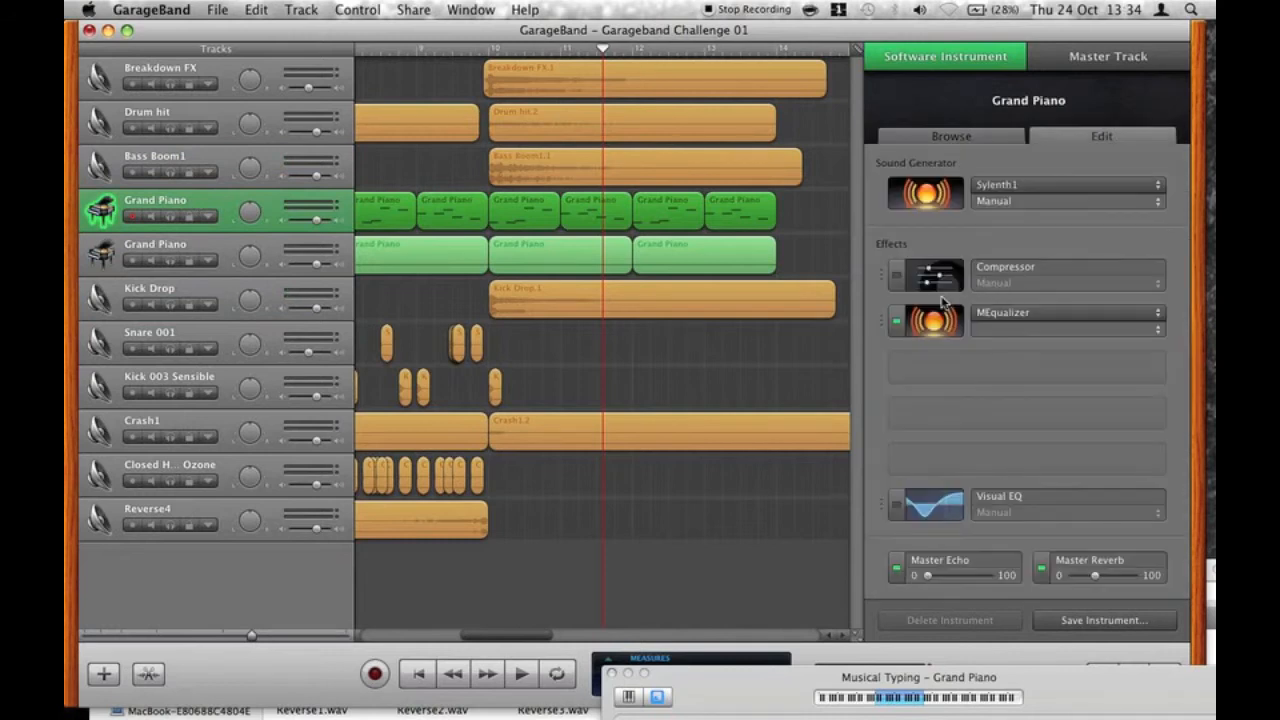
{"action": "left_click", "coordinate": [928, 320]}
{"action": "left_click", "coordinate": [336, 28]}
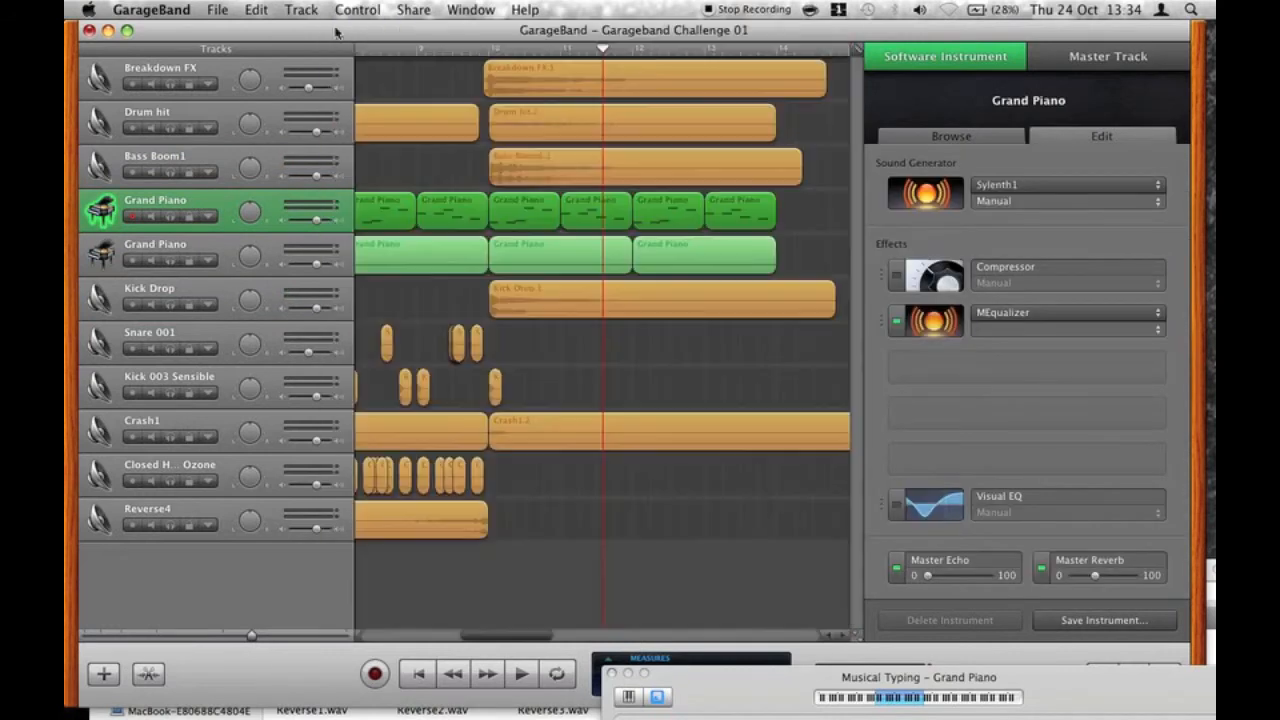
Add an automation lane for MEqualizer's Equalizer band 6 - Frequency 6 to the upper Grand Piano track.
{"action": "left_click", "coordinate": [207, 217]}
{"action": "left_click", "coordinate": [150, 250]}
{"action": "left_click", "coordinate": [130, 296]}
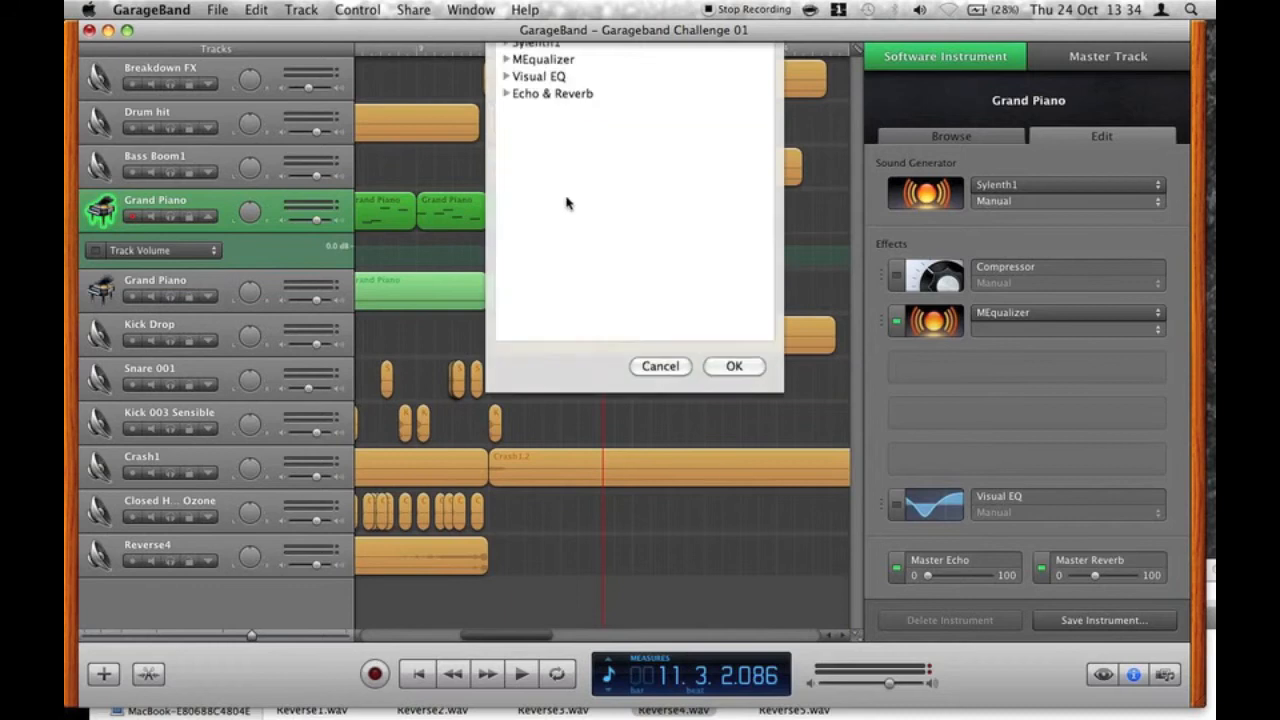
{"action": "scroll", "coordinate": [600, 250], "scroll_direction": "down", "scroll_amount": 15}
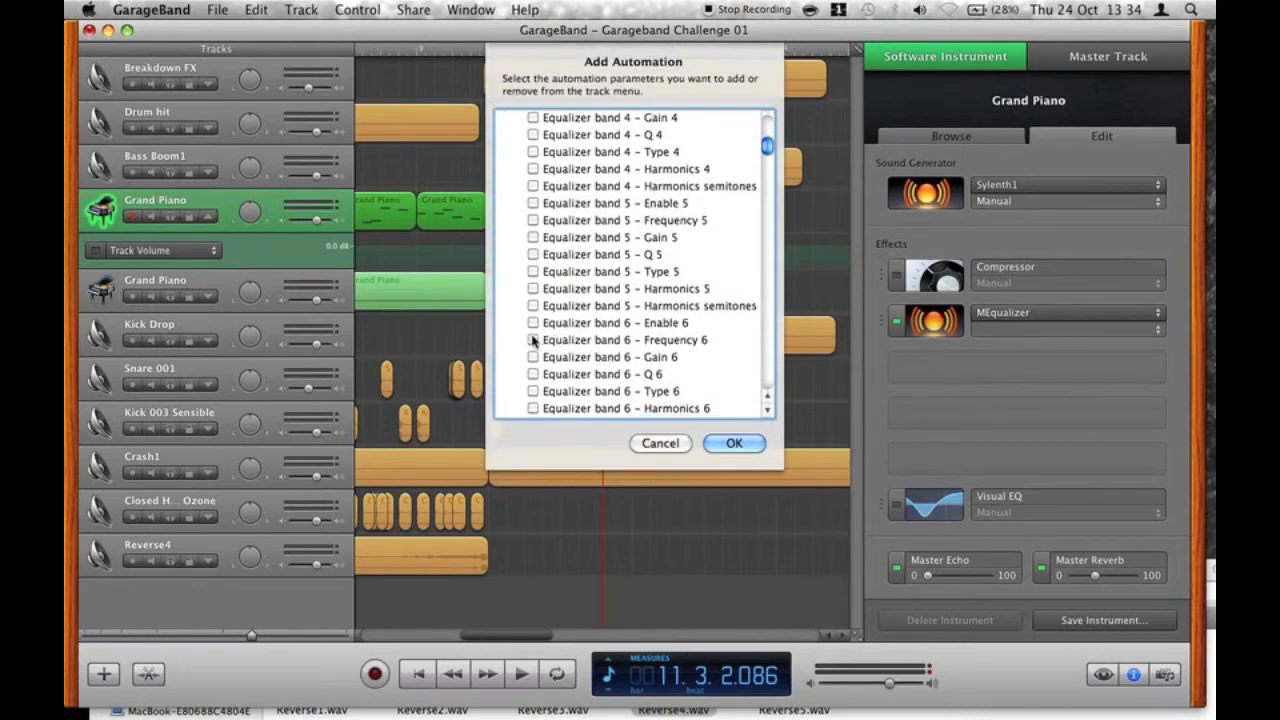
{"action": "left_click", "coordinate": [533, 340]}
{"action": "left_click", "coordinate": [734, 443]}
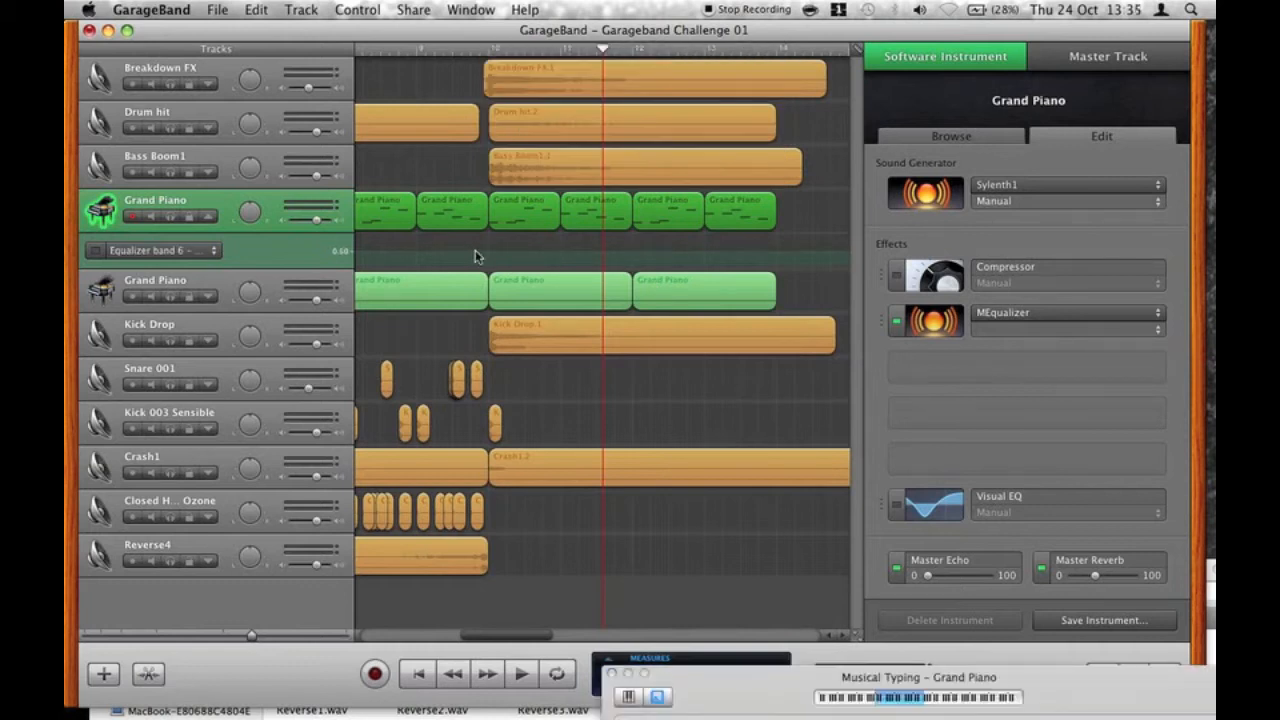
Automate the upper Grand Piano's Equalizer band 6 frequency to dip at measure 10 and rise to measure 18, and play it back.
{"action": "left_click", "coordinate": [475, 251]}
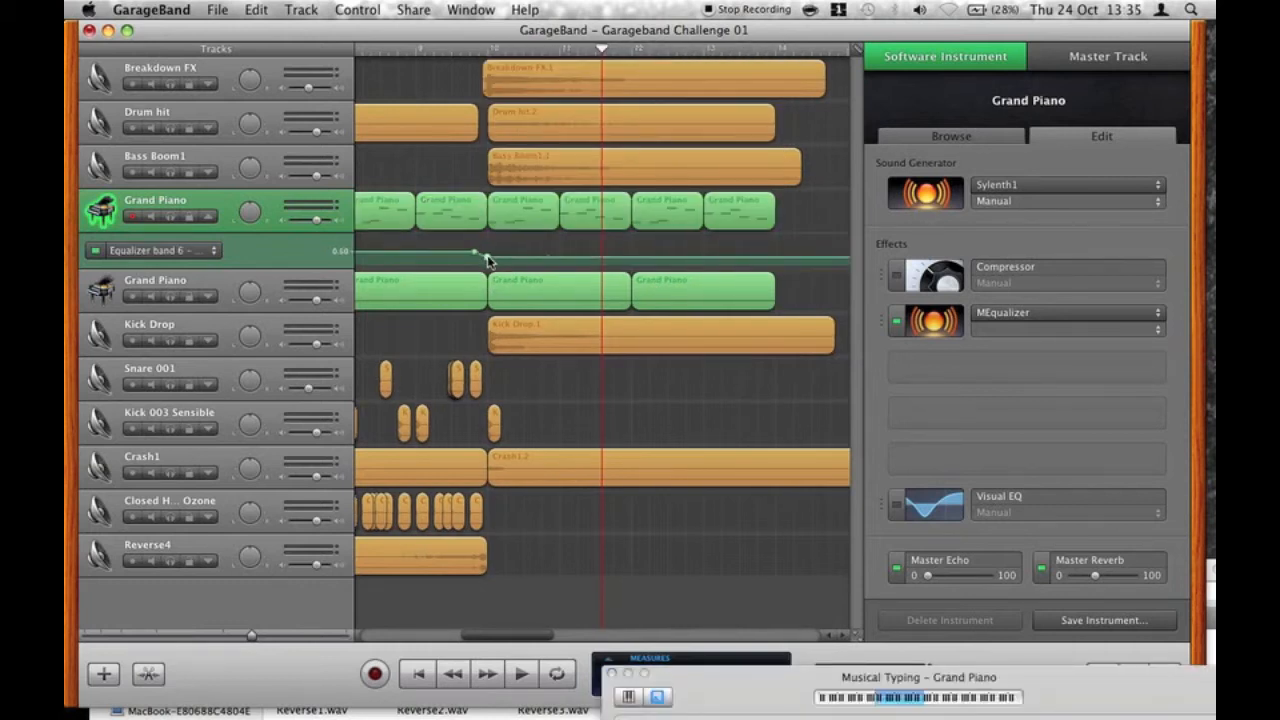
{"action": "scroll", "coordinate": [488, 258], "scroll_direction": "right", "scroll_amount": 5}
{"action": "left_click_drag", "start_coordinate": [749, 257], "coordinate": [749, 240]}
{"action": "scroll", "coordinate": [753, 163], "scroll_direction": "left", "scroll_amount": 5}
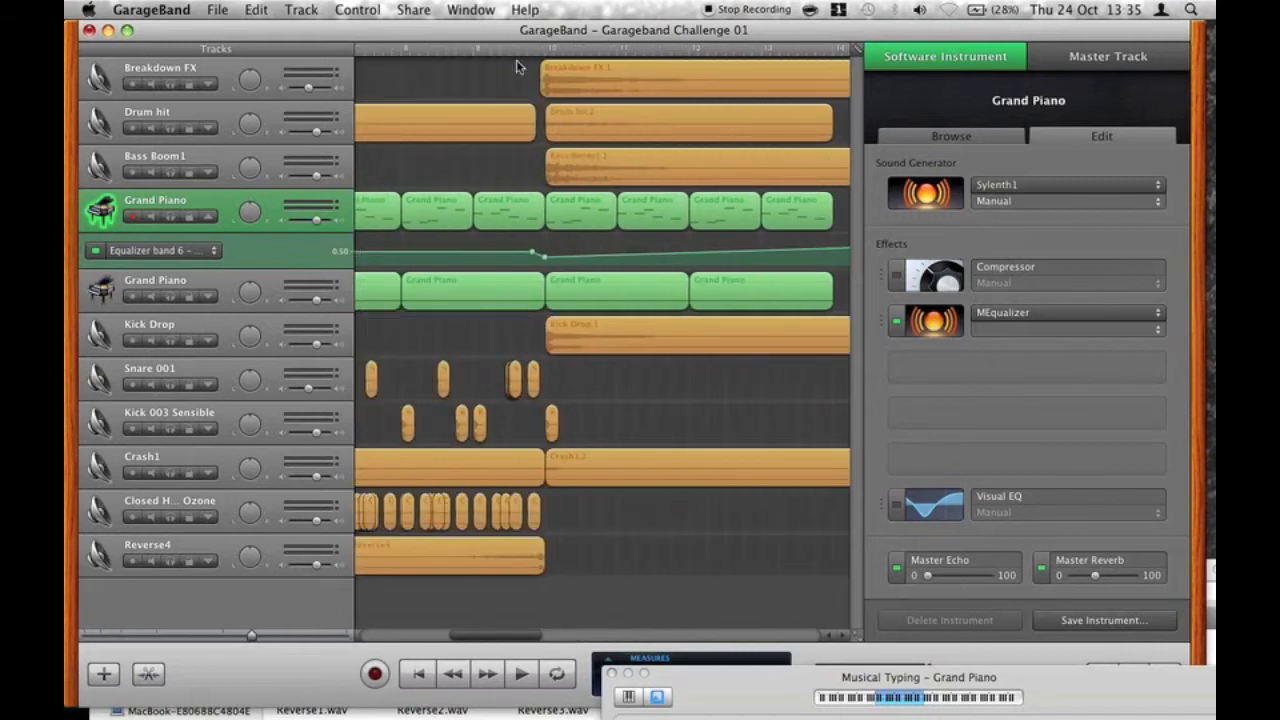
{"action": "key", "text": "space"}
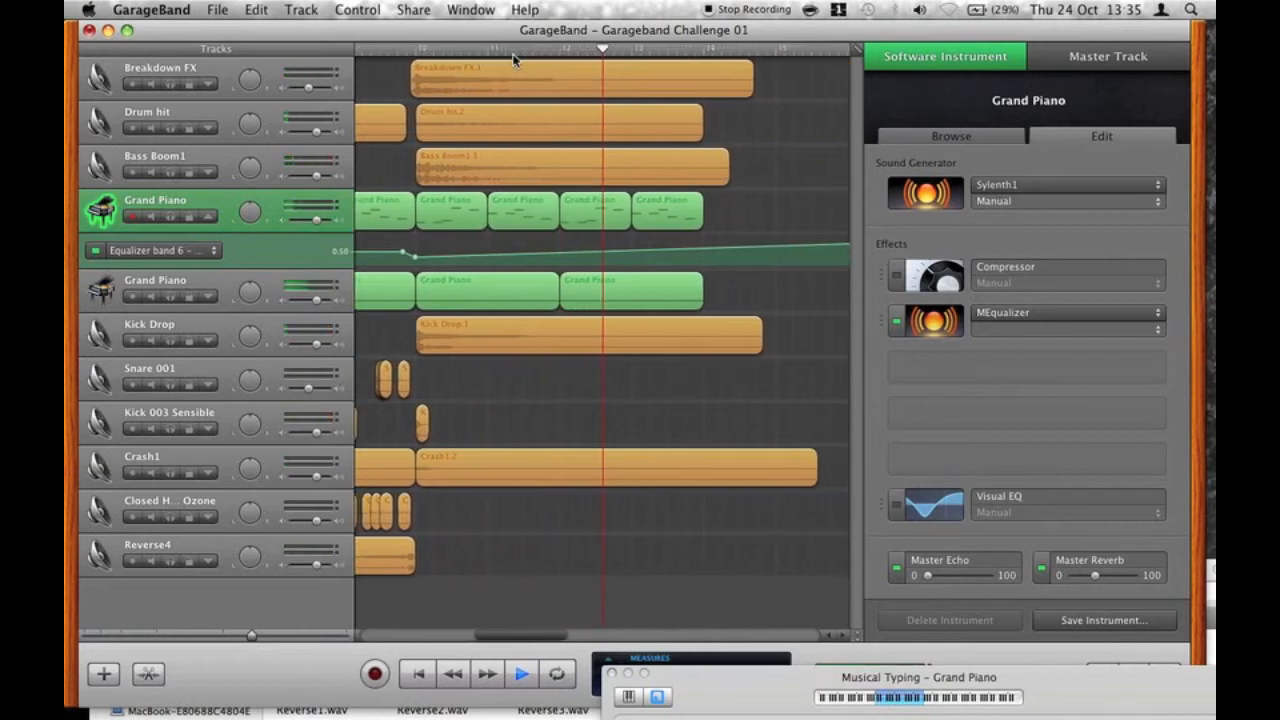
{"action": "key", "text": "space"}
Extend the upper Grand Piano part to measure 18 and copy the kick hit and preceding snare pattern to measure 12.
{"action": "scroll", "coordinate": [671, 226], "scroll_direction": "left", "scroll_amount": 3}
{"action": "mouse_move", "coordinate": [728, 220]}
{"action": "left_mouse_down"}
{"action": "mouse_move", "coordinate": [447, 217]}
{"action": "mouse_move", "coordinate": [736, 226]}
{"action": "left_mouse_up"}
{"action": "left_click_drag", "start_coordinate": [427, 428], "coordinate": [582, 437]}
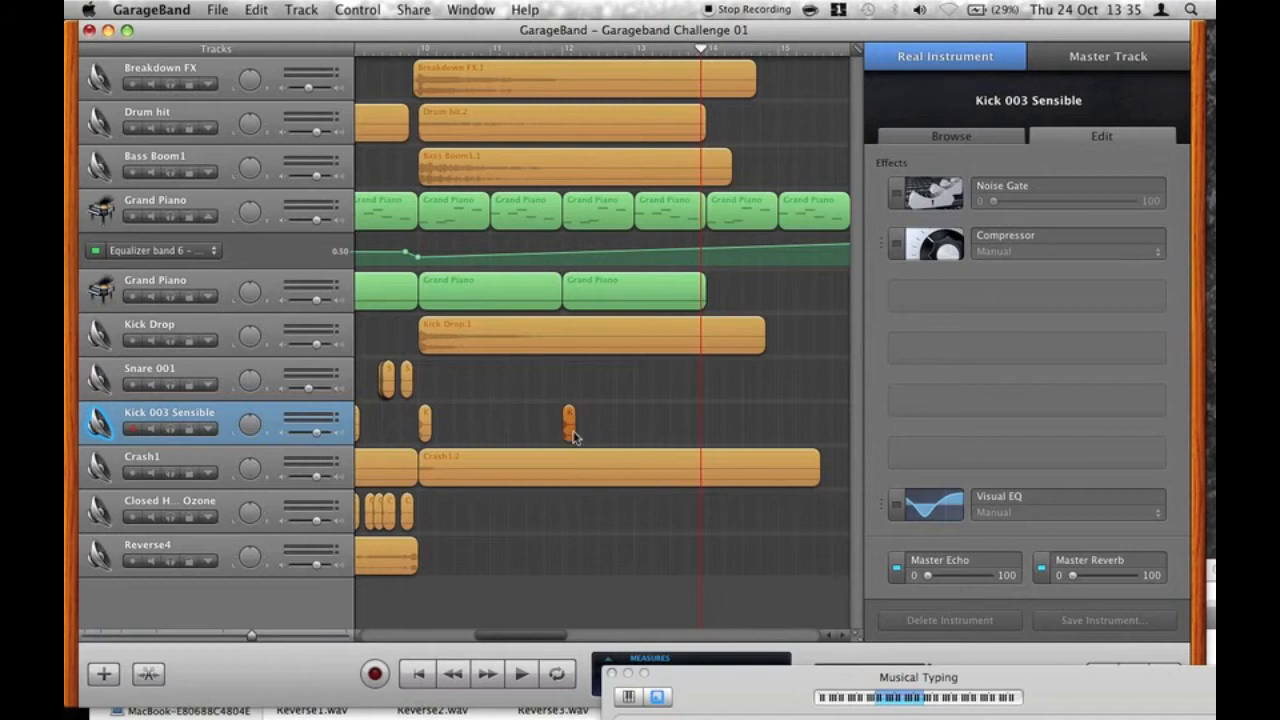
{"action": "left_click_drag", "start_coordinate": [414, 387], "coordinate": [548, 386]}
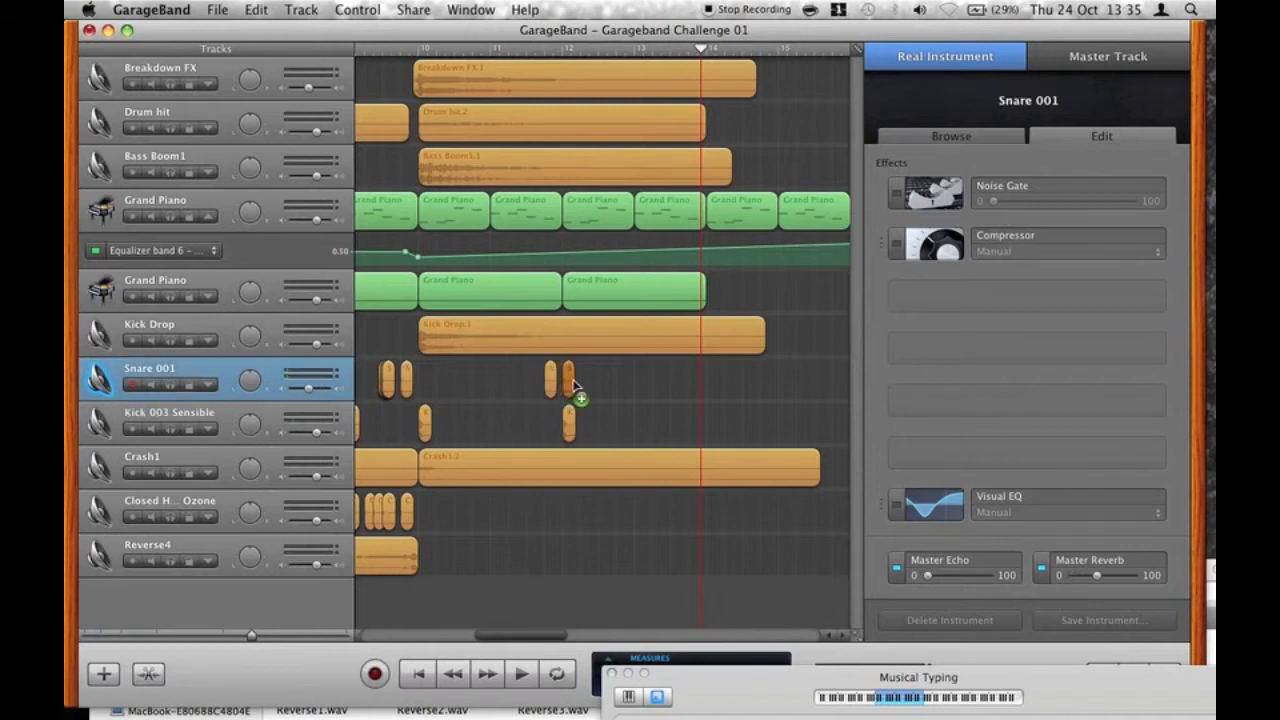
Copy the kick and snare hits to measures 13 and 14, then every half measure up to 16 and every quarter throughout measure 16.
{"action": "left_click", "coordinate": [271, 635]}
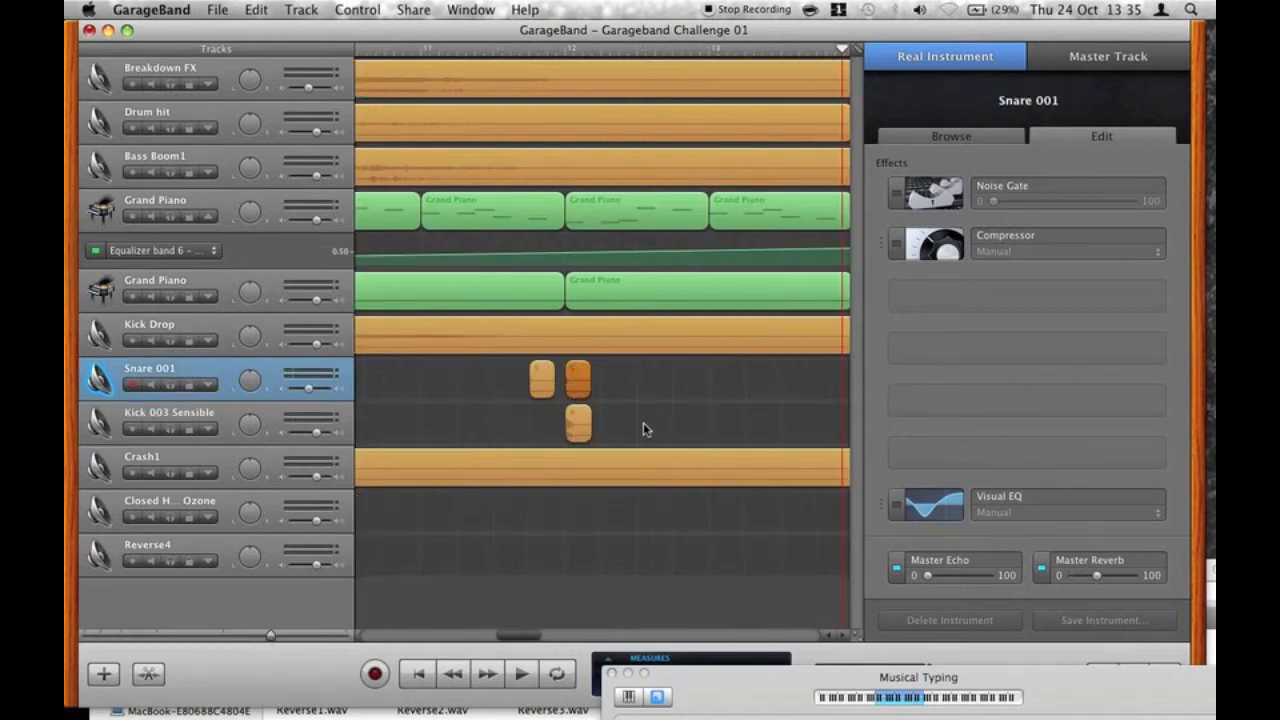
{"action": "scroll", "coordinate": [643, 423], "scroll_direction": "right", "scroll_amount": 3}
{"action": "left_click_drag", "start_coordinate": [262, 633], "coordinate": [245, 635]}
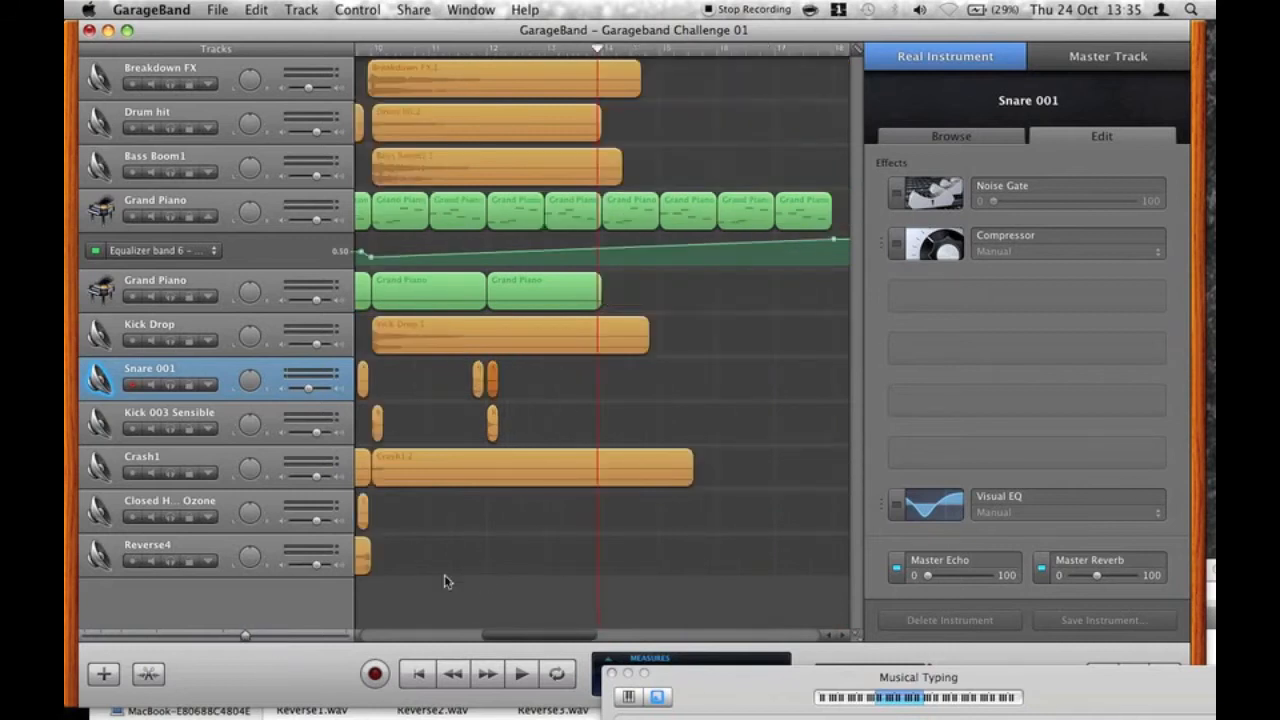
{"action": "scroll", "coordinate": [470, 550], "scroll_direction": "left", "scroll_amount": 1}
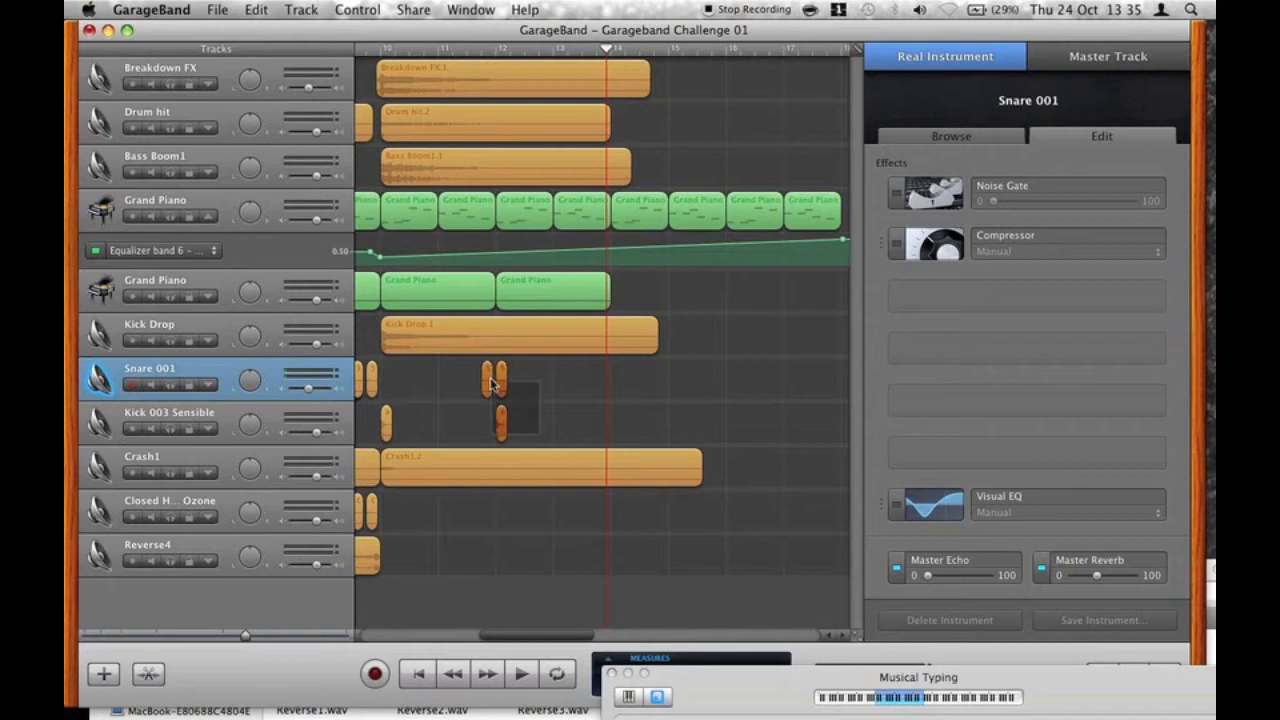
{"action": "left_click_drag", "start_coordinate": [508, 422], "coordinate": [674, 397]}
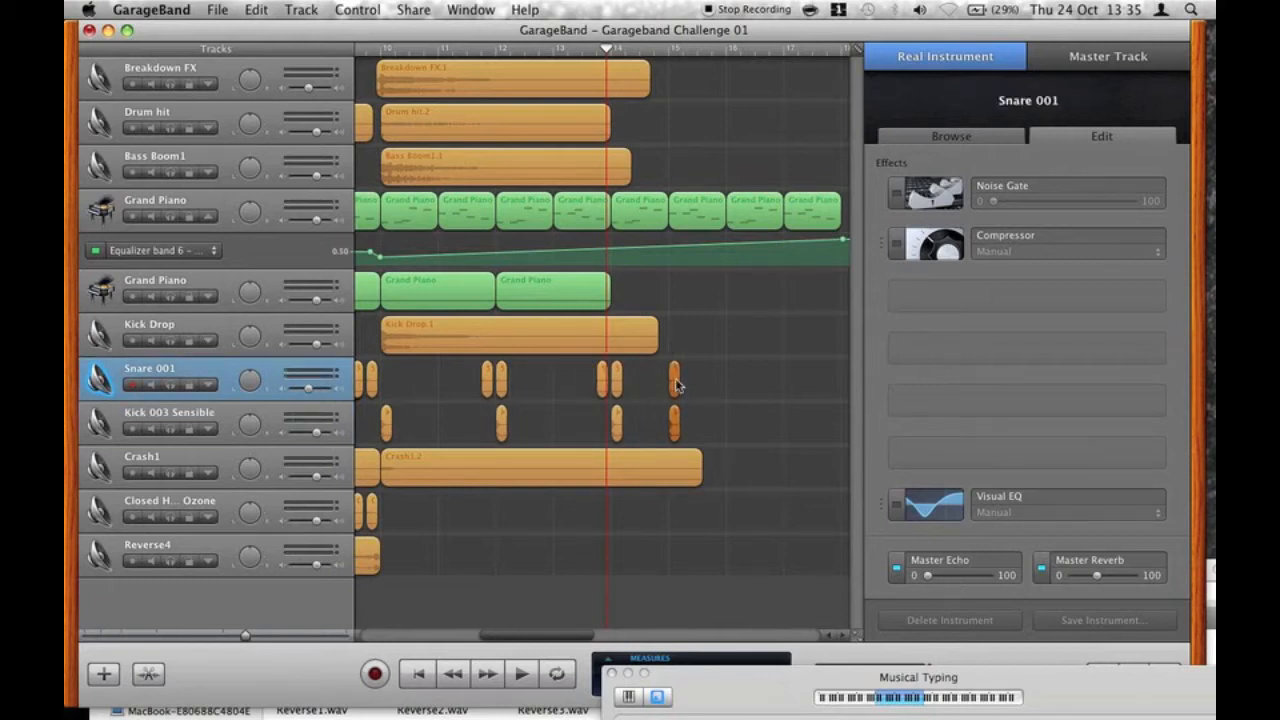
{"action": "scroll", "coordinate": [531, 412], "scroll_direction": "right", "scroll_amount": 5}
{"action": "left_click_drag", "start_coordinate": [575, 377], "coordinate": [466, 380]}
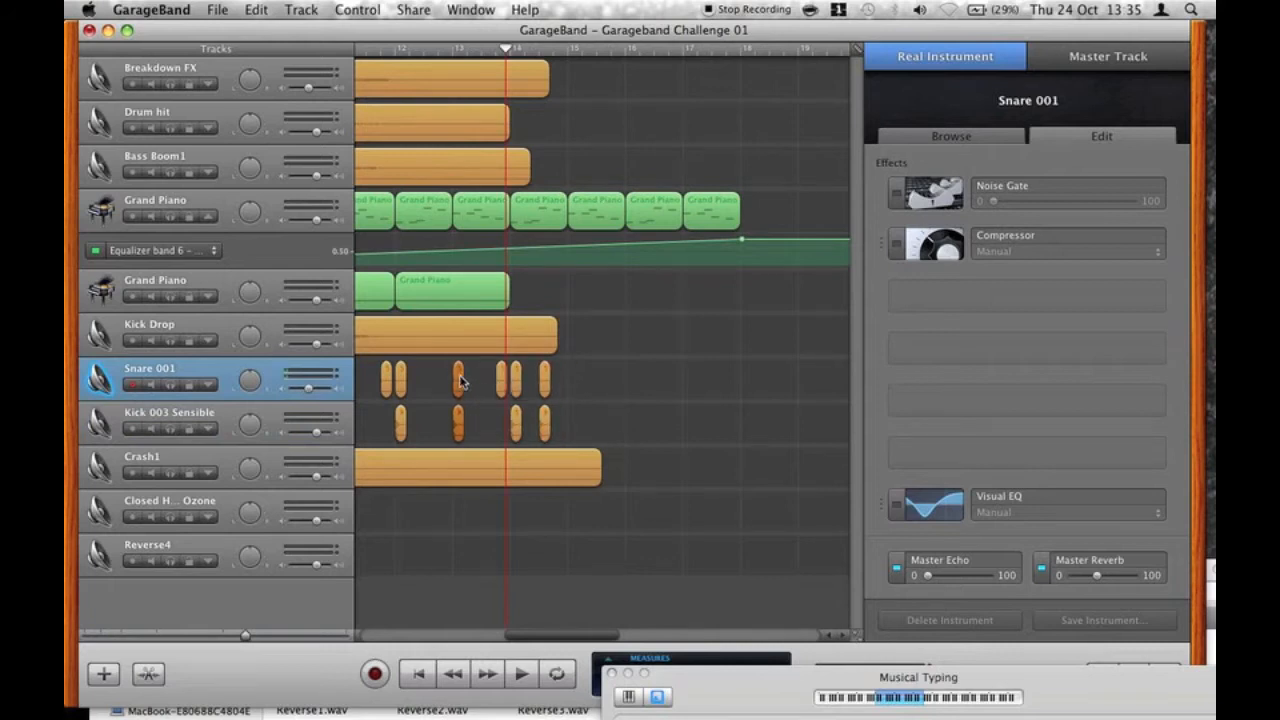
{"action": "left_click_drag", "start_coordinate": [544, 384], "coordinate": [606, 384]}
{"action": "left_click_drag", "start_coordinate": [605, 383], "coordinate": [750, 395]}
Trim the four Kick 003 Sensible and four Snare 001 regions in measure 16 to a shorter length.
{"action": "left_click", "coordinate": [275, 634]}
{"action": "left_click_drag", "start_coordinate": [798, 496], "coordinate": [594, 342]}
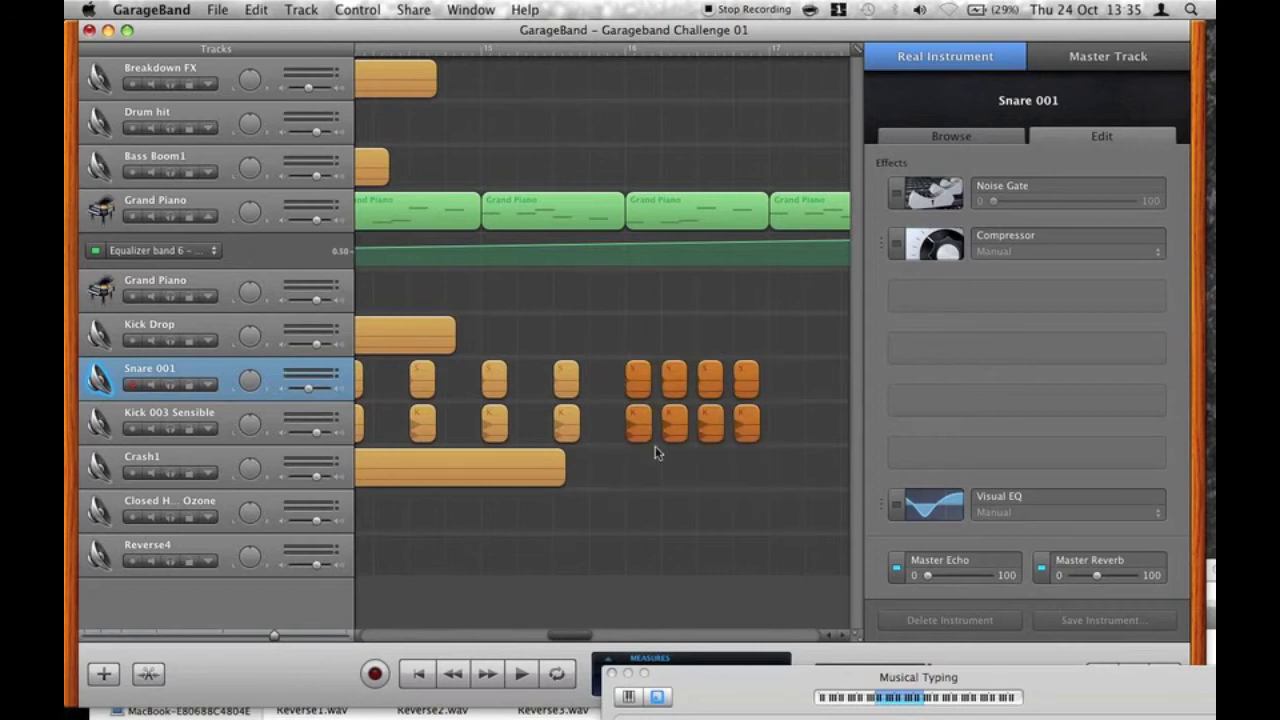
{"action": "left_click", "coordinate": [656, 453]}
{"action": "left_click_drag", "start_coordinate": [792, 427], "coordinate": [641, 437]}
{"action": "left_click_drag", "start_coordinate": [786, 388], "coordinate": [641, 393]}
Build a faster kick and snare roll in the first half of measure 17 from shortened copies, deleting the surplus regions after it.
{"action": "scroll", "coordinate": [634, 400], "scroll_direction": "right", "scroll_amount": 2}
{"action": "scroll", "coordinate": [634, 395], "scroll_direction": "right", "scroll_amount": 2}
{"action": "left_click_drag", "start_coordinate": [678, 446], "coordinate": [504, 376]}
{"action": "scroll", "coordinate": [503, 377], "scroll_direction": "right", "scroll_amount": 5}
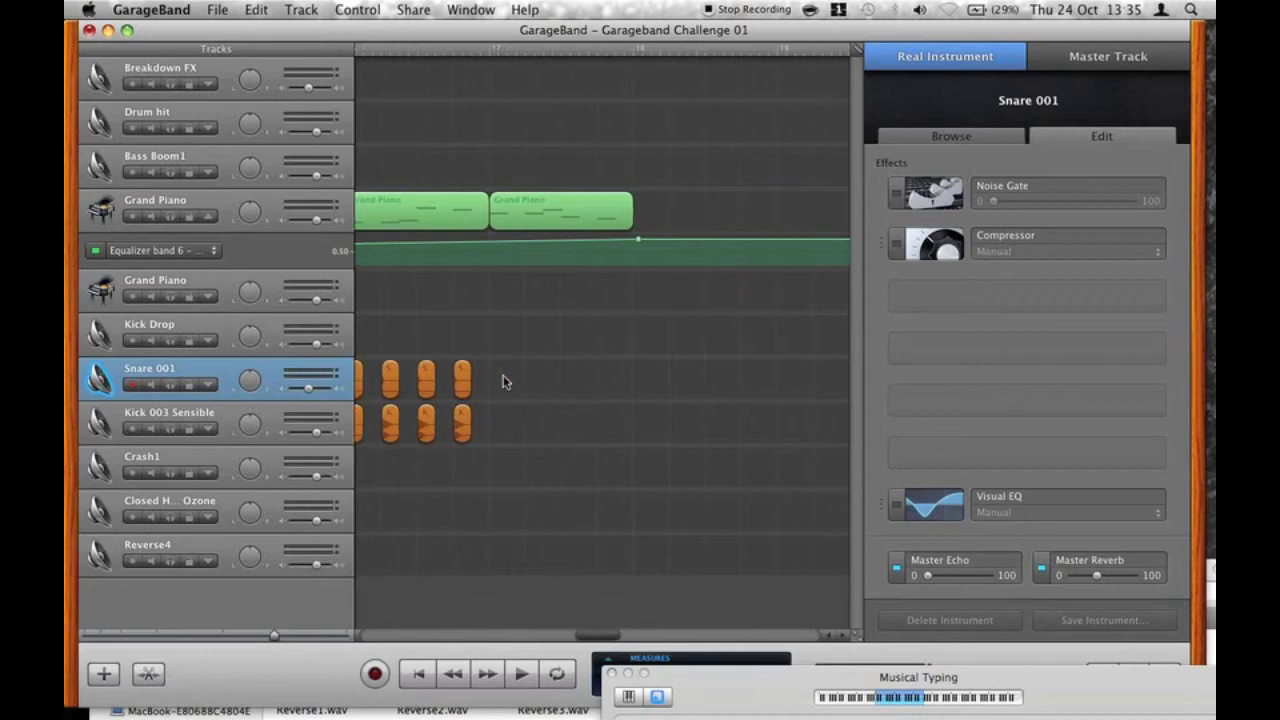
{"action": "left_click_drag", "start_coordinate": [360, 383], "coordinate": [519, 384]}
{"action": "left_click_drag", "start_coordinate": [676, 368], "coordinate": [595, 446]}
{"action": "key", "text": "Delete"}
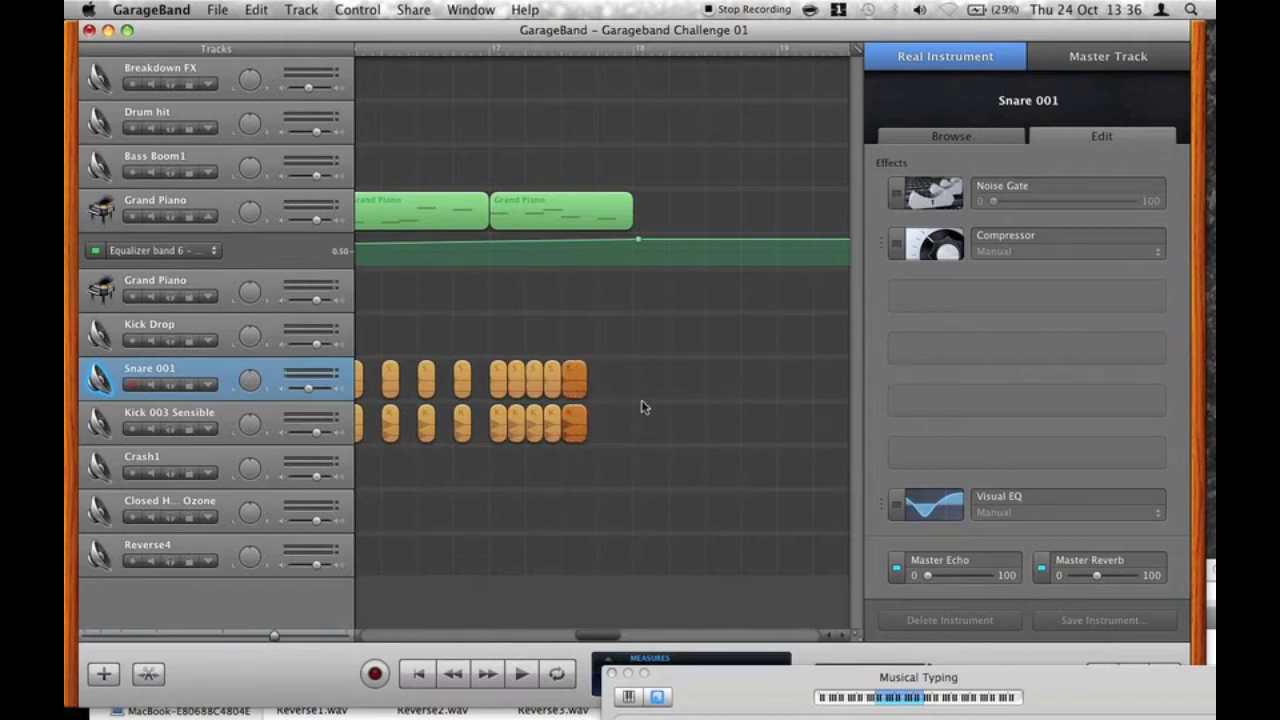
{"action": "left_click_drag", "start_coordinate": [530, 342], "coordinate": [531, 440]}
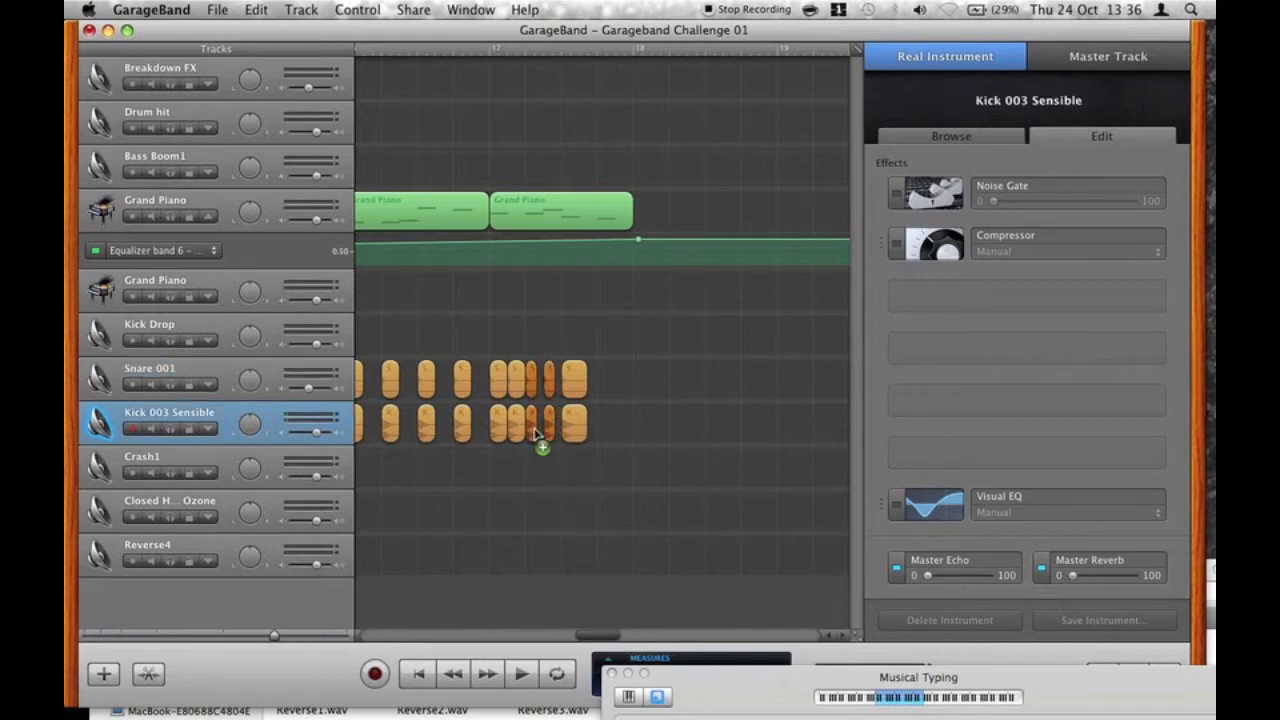
Play the arrangement from just before measure 10 through the drum roll in measure 17.
{"action": "scroll", "coordinate": [537, 432], "scroll_direction": "left", "scroll_amount": 10}
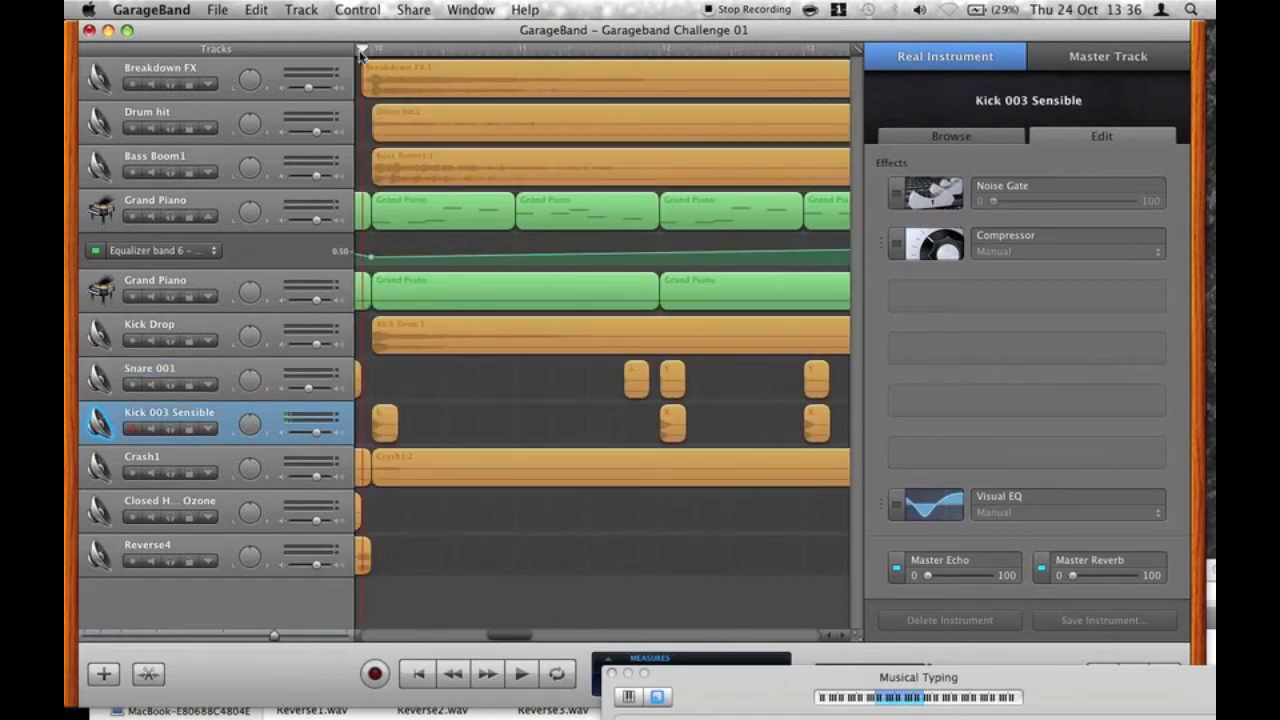
{"action": "key", "text": "space"}
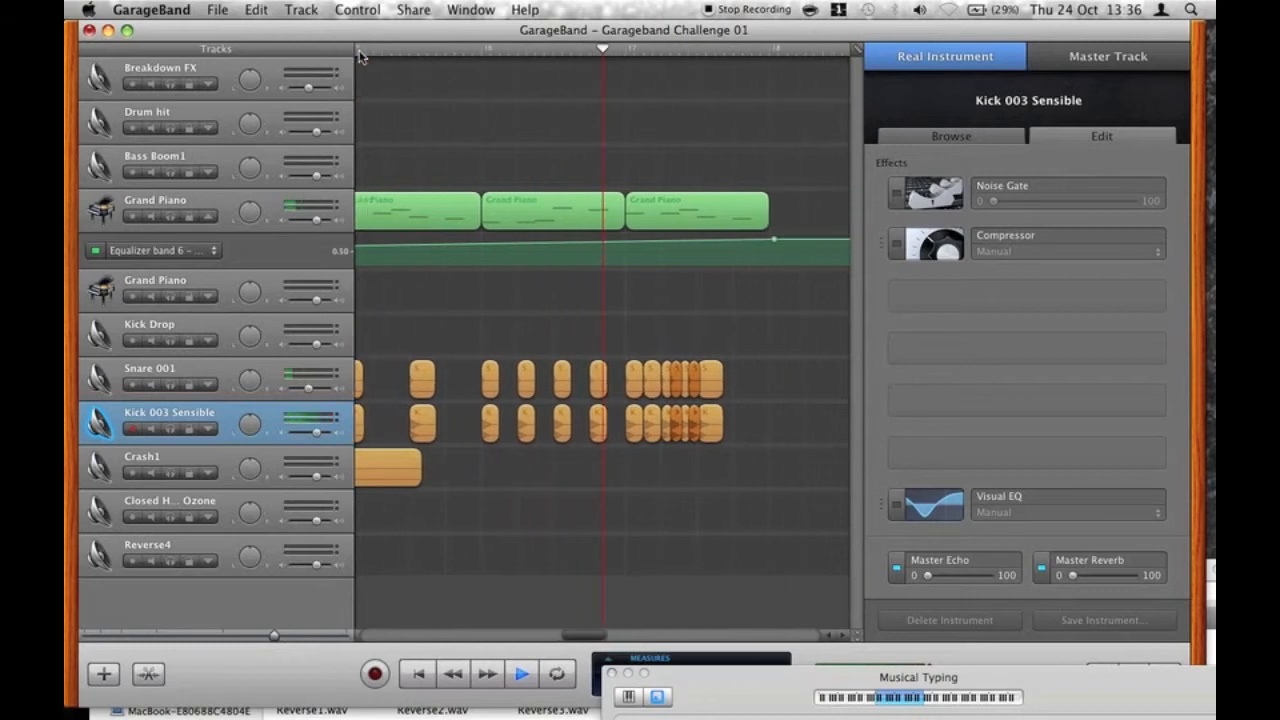
{"action": "key", "text": "space"}
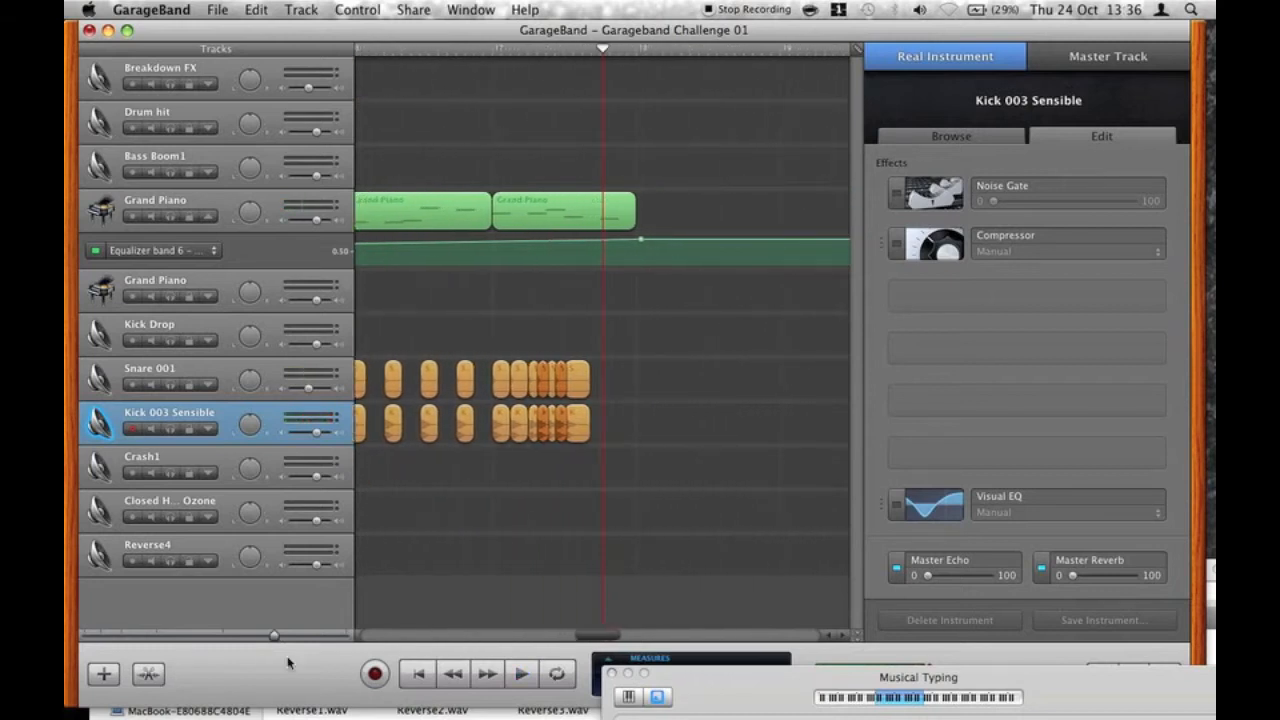
Copy the last two kick and snare pairs of measure 16 into the gaps after them.
{"action": "left_click", "coordinate": [328, 635]}
{"action": "left_click_drag", "start_coordinate": [684, 482], "coordinate": [500, 372]}
{"action": "left_click", "coordinate": [279, 636]}
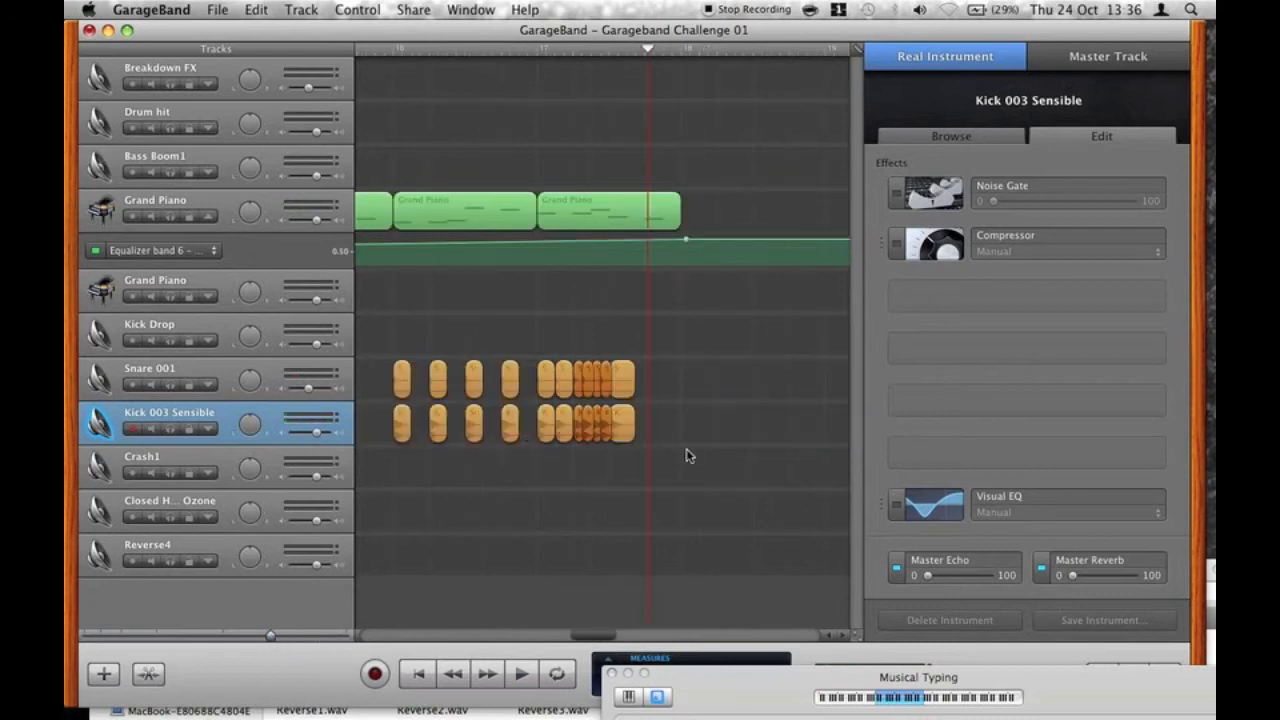
{"action": "left_click_drag", "start_coordinate": [606, 326], "coordinate": [653, 497]}
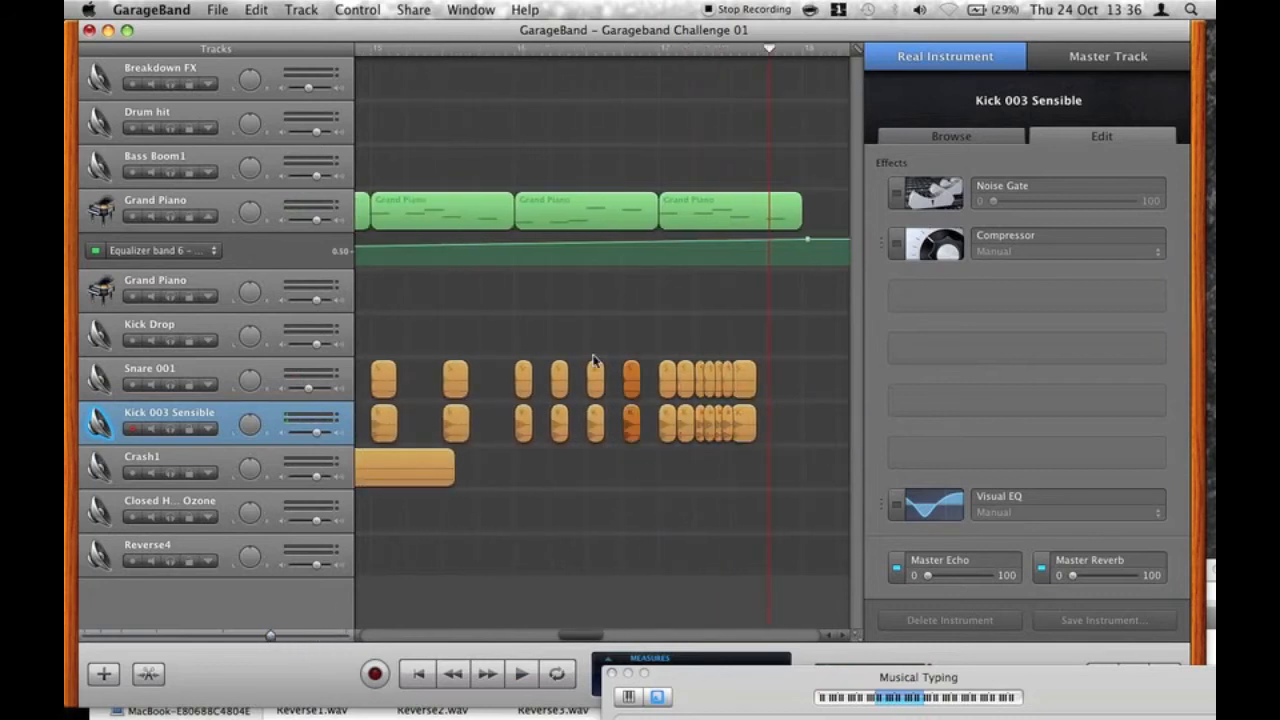
{"action": "left_click_drag", "start_coordinate": [588, 348], "coordinate": [647, 497]}
{"action": "left_click_drag", "start_coordinate": [603, 394], "coordinate": [619, 393]}
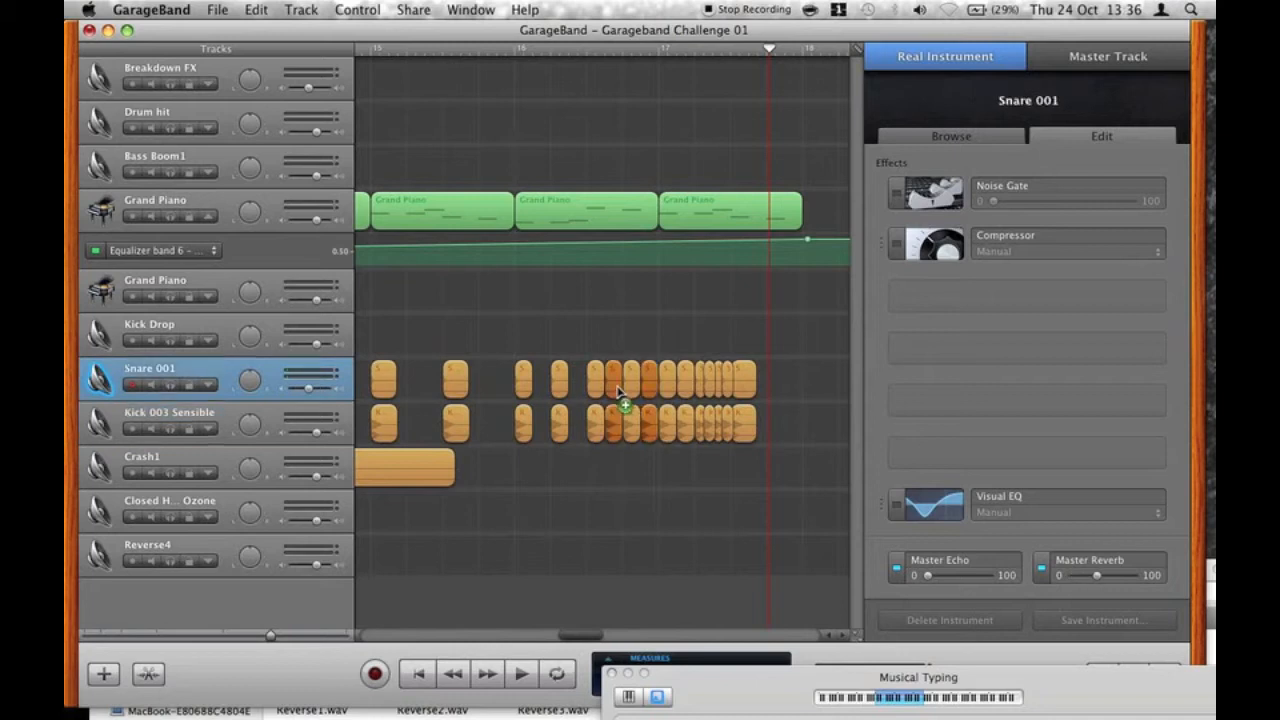
Shorten and duplicate the kick and snare hits in the first half of measure 17 to double the roll's density, and play it back.
{"action": "left_click_drag", "start_coordinate": [670, 344], "coordinate": [738, 468]}
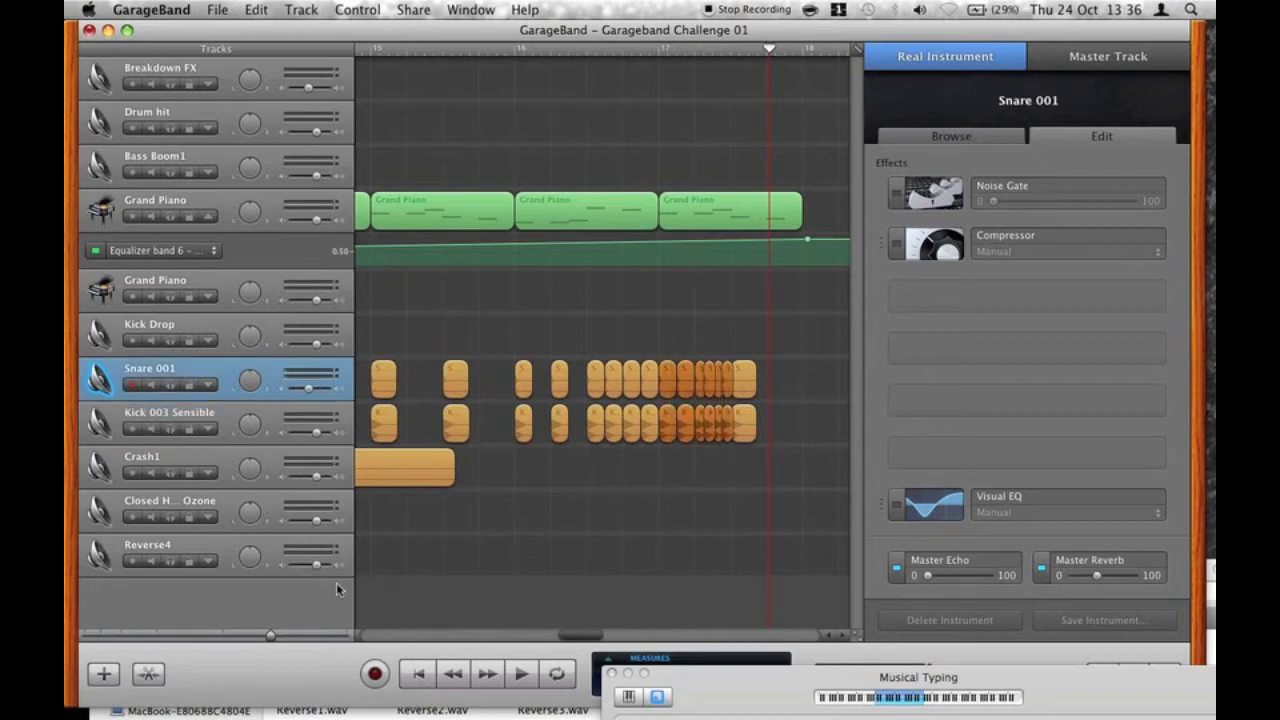
{"action": "left_click", "coordinate": [308, 632]}
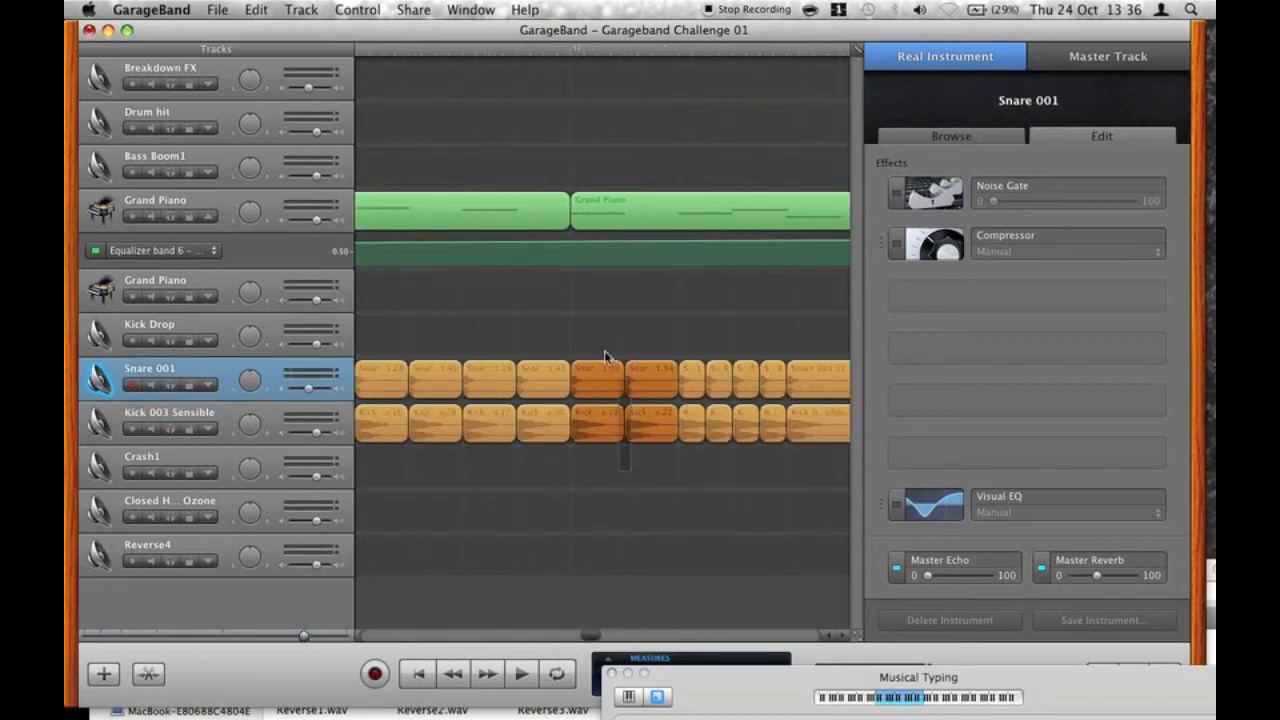
{"action": "left_click", "coordinate": [593, 441]}
{"action": "left_click_drag", "start_coordinate": [588, 428], "coordinate": [612, 427]}
{"action": "scroll", "coordinate": [612, 427], "scroll_direction": "right", "scroll_amount": 5}
{"action": "left_click_drag", "start_coordinate": [525, 460], "coordinate": [612, 370]}
{"action": "mouse_move", "coordinate": [536, 391]}
{"action": "left_mouse_down"}
{"action": "mouse_move", "coordinate": [522, 391]}
{"action": "mouse_move", "coordinate": [538, 385]}
{"action": "left_mouse_up"}
{"action": "scroll", "coordinate": [376, 57], "scroll_direction": "right", "scroll_amount": 5}
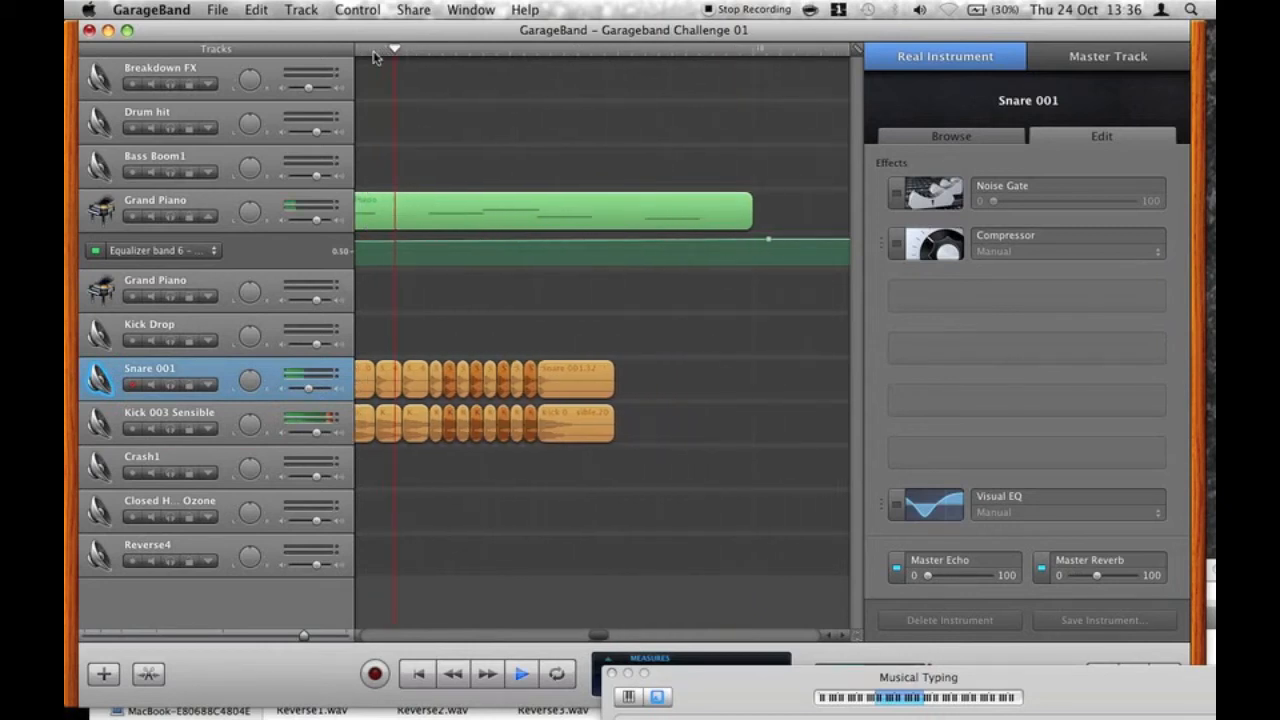
{"action": "key", "text": "space"}
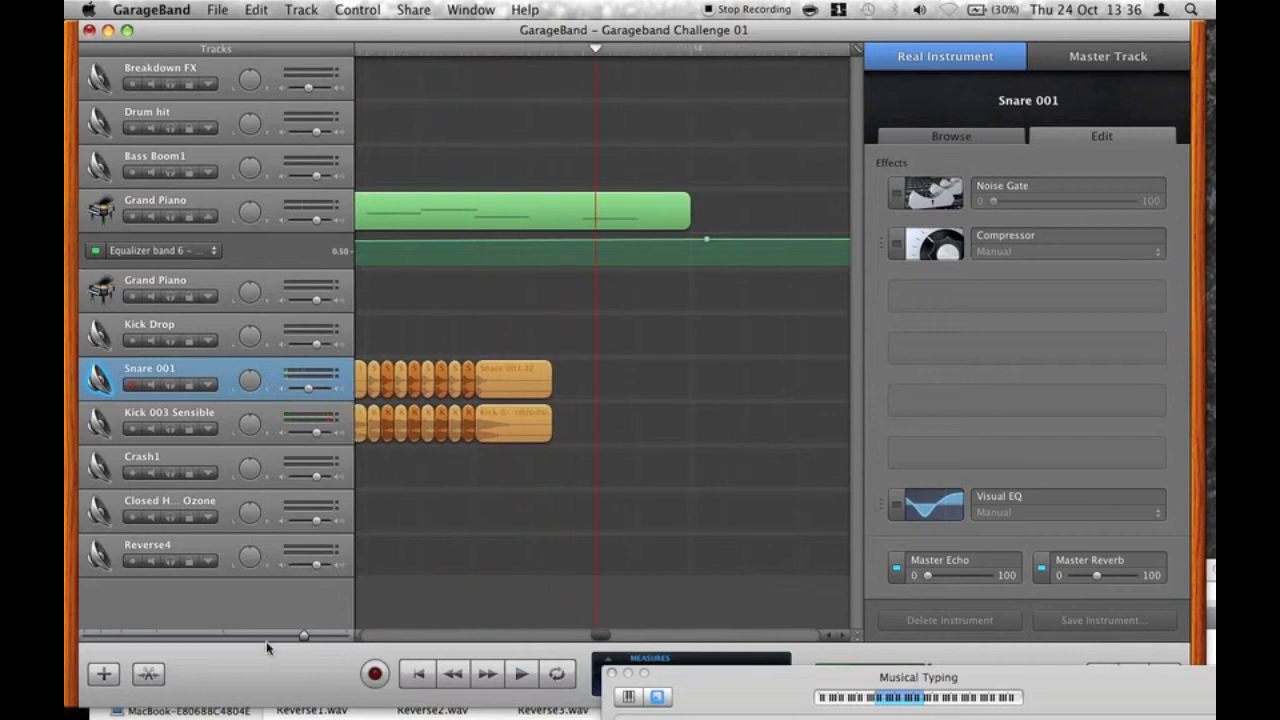
In the upper Grand Piano's final region, lower the second-to-last note to C, raise the last note to the C above, and listen.
{"action": "double_click", "coordinate": [614, 204]}
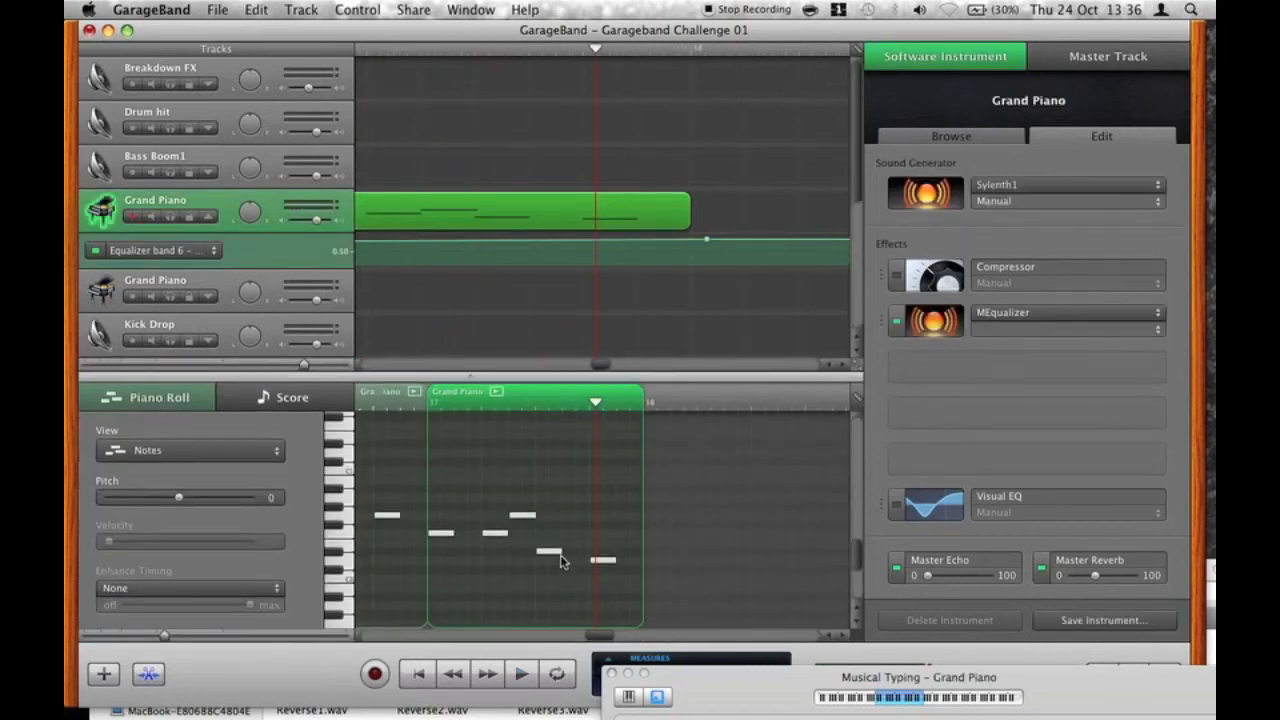
{"action": "left_click_drag", "start_coordinate": [552, 553], "coordinate": [603, 471]}
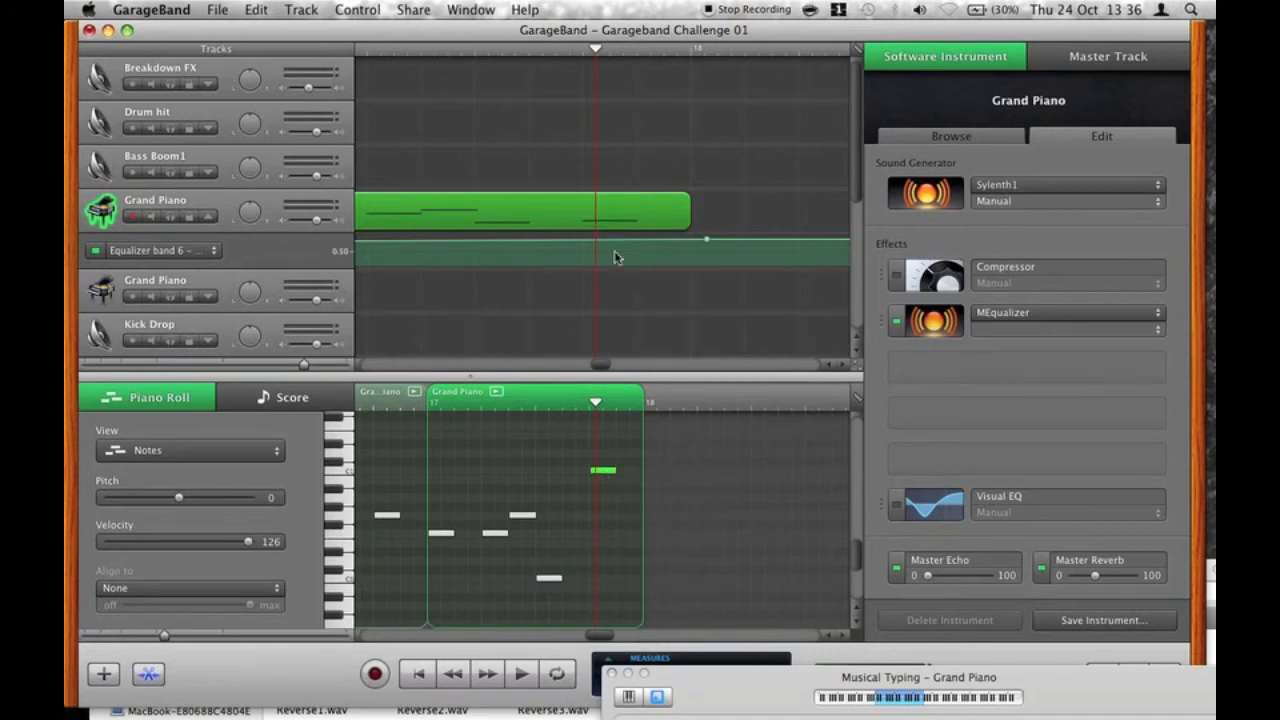
{"action": "scroll", "coordinate": [617, 258], "scroll_direction": "left", "scroll_amount": 2}
{"action": "left_click", "coordinate": [488, 54]}
{"action": "key", "text": "space"}
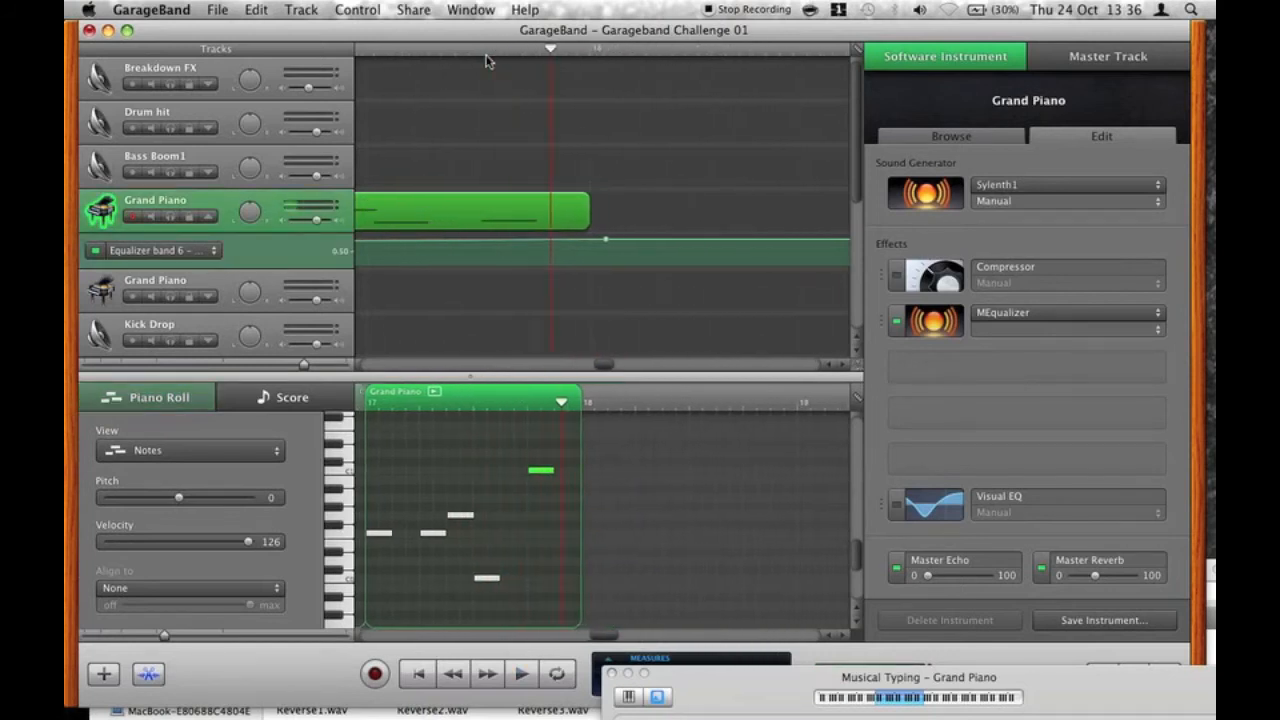
Hide the upper Grand Piano's automation lane and close the note editor.
{"action": "left_click", "coordinate": [208, 217]}
{"action": "left_click", "coordinate": [149, 674]}
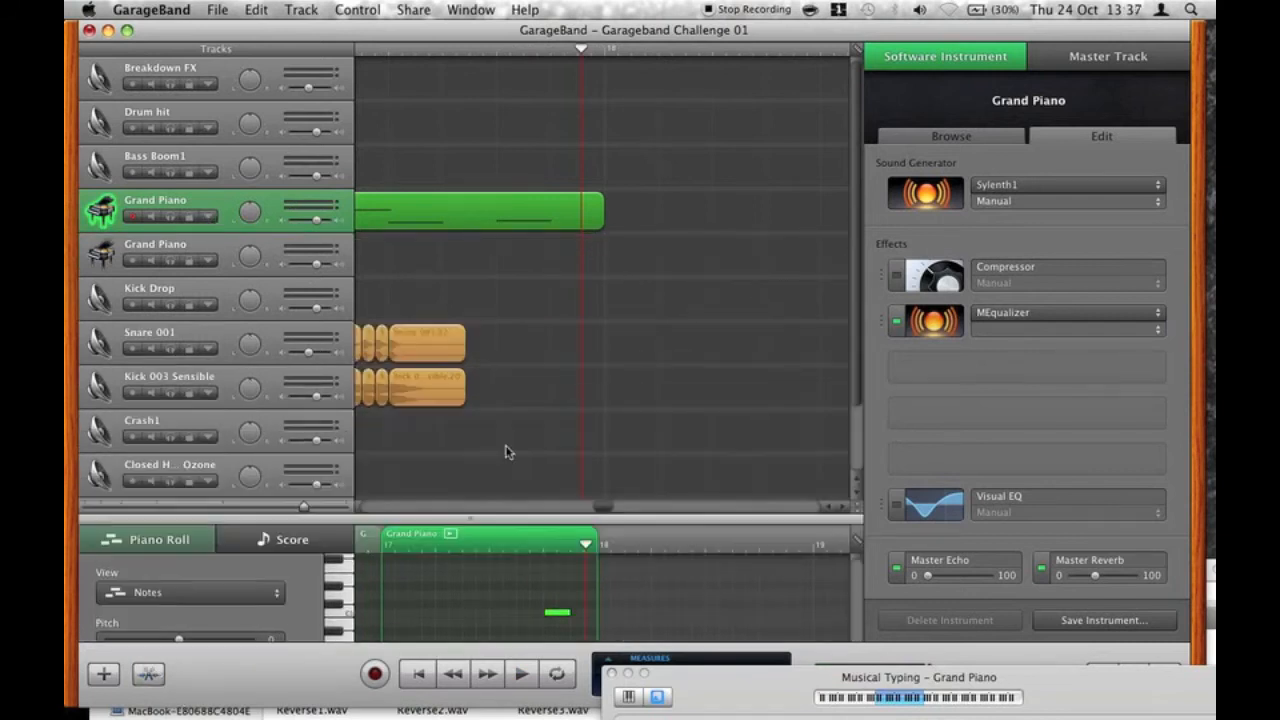
{"action": "left_click", "coordinate": [263, 628]}
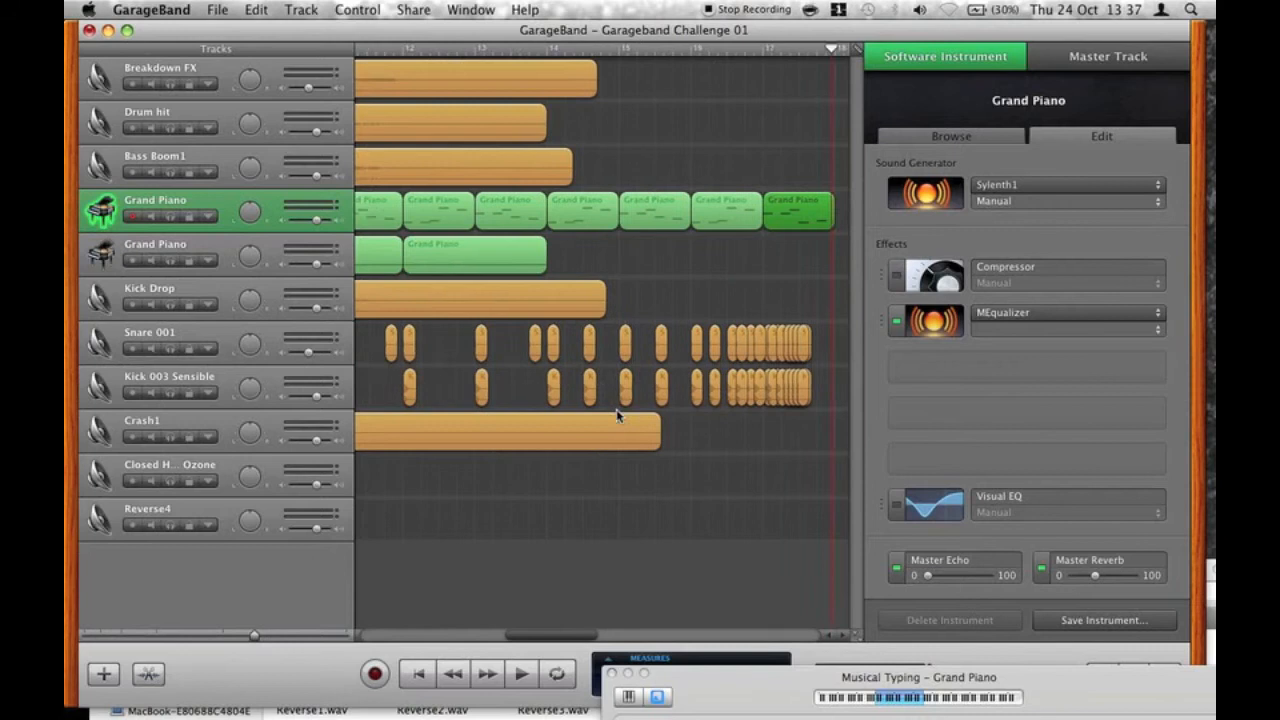
Copy the lower Grand Piano region to measures 14 and 16, and open the last copy in the note editor.
{"action": "left_click", "coordinate": [680, 265]}
{"action": "left_click_drag", "start_coordinate": [680, 265], "coordinate": [657, 264]}
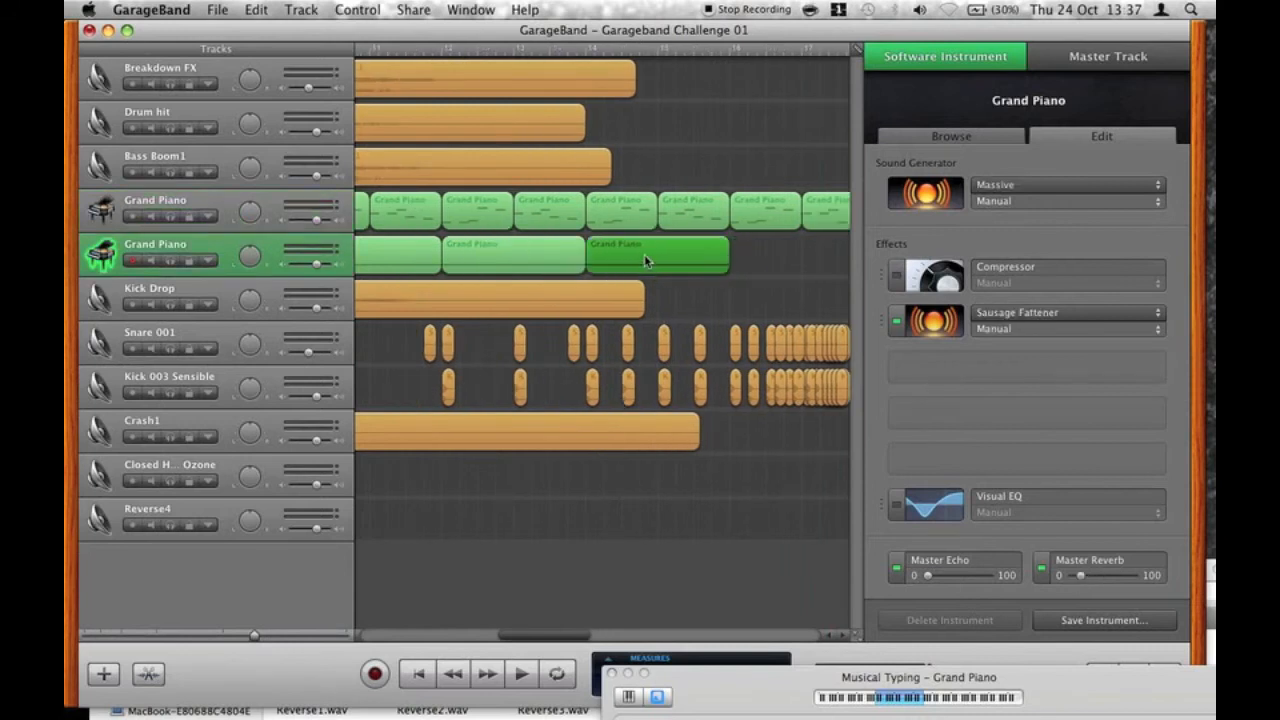
{"action": "scroll", "coordinate": [640, 254], "scroll_direction": "right", "scroll_amount": 3}
{"action": "left_click_drag", "start_coordinate": [503, 260], "coordinate": [644, 265]}
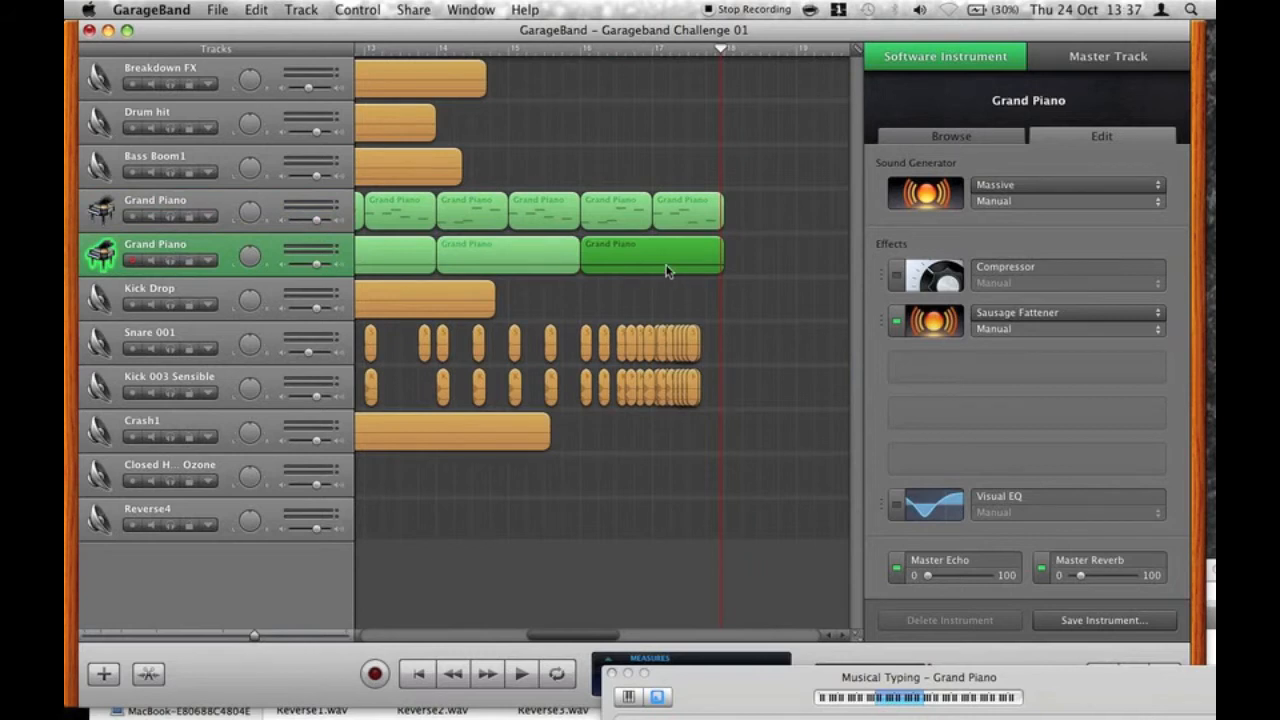
{"action": "double_click", "coordinate": [667, 270]}
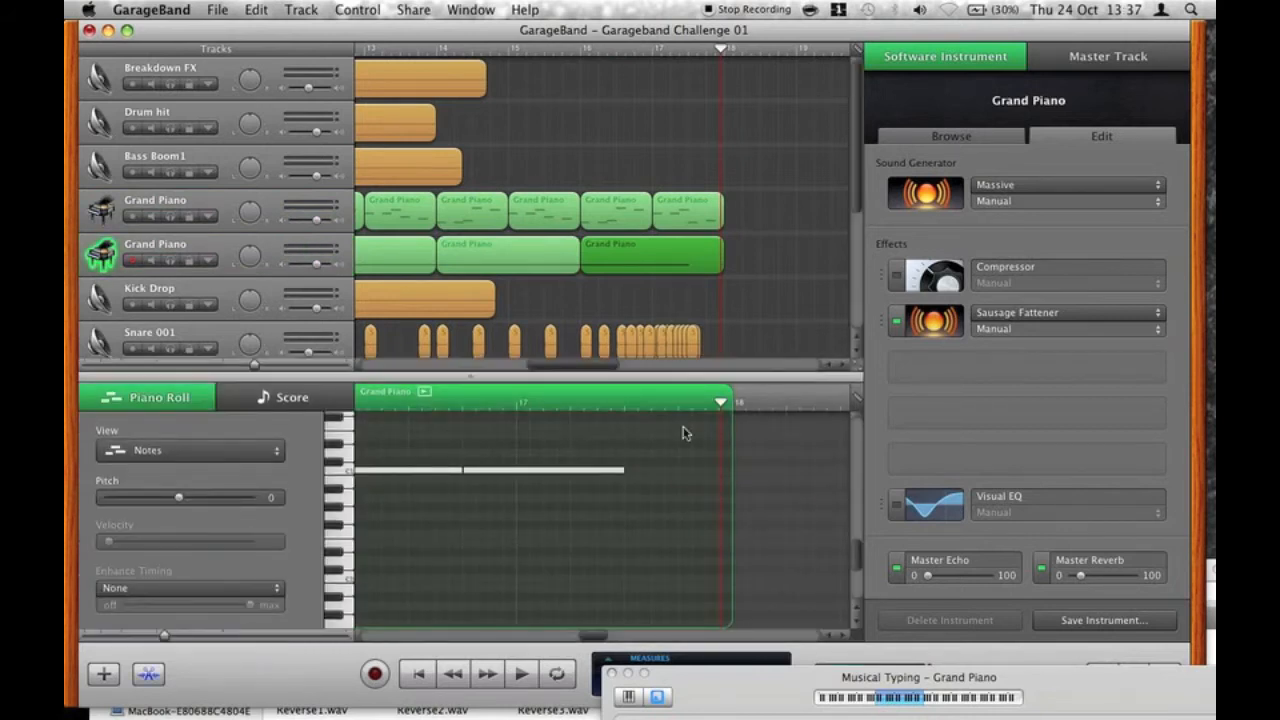
Automate the lower Grand Piano's Track Volume to fade down gradually from 0.0 dB at measure 10 to measure 18.
{"action": "left_click", "coordinate": [209, 261]}
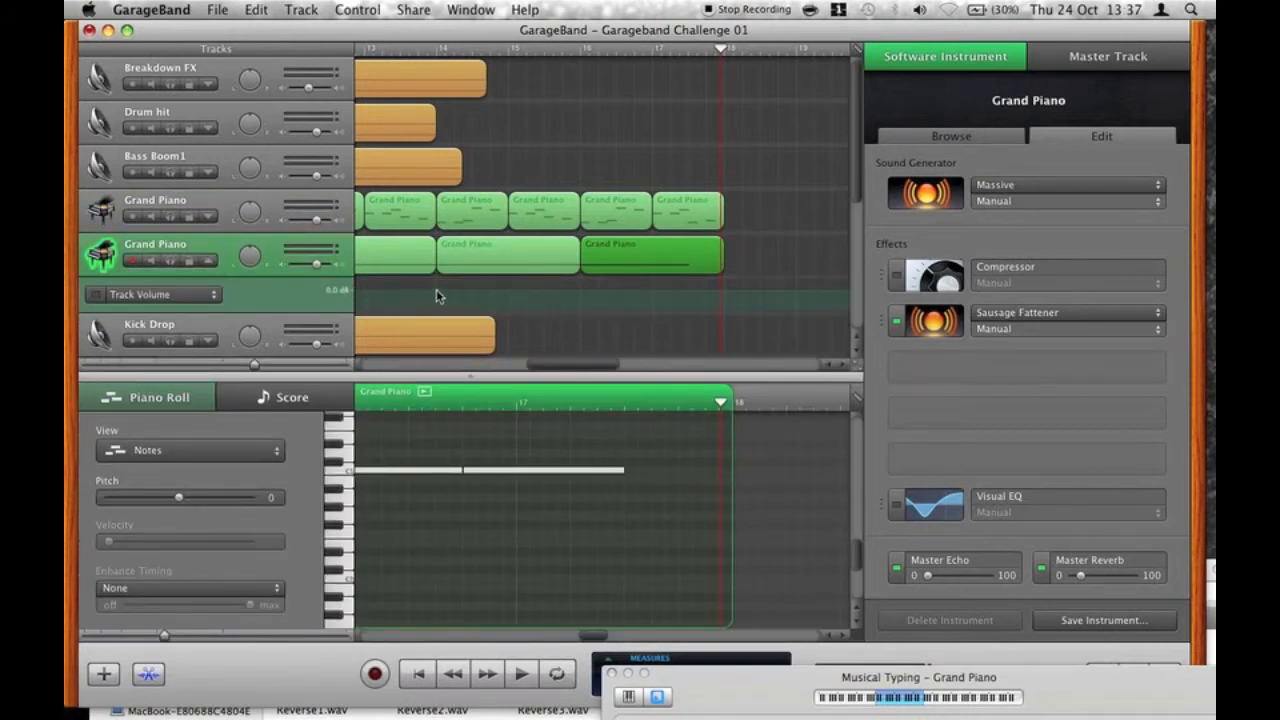
{"action": "scroll", "coordinate": [436, 289], "scroll_direction": "left", "scroll_amount": 5}
{"action": "left_click", "coordinate": [398, 280]}
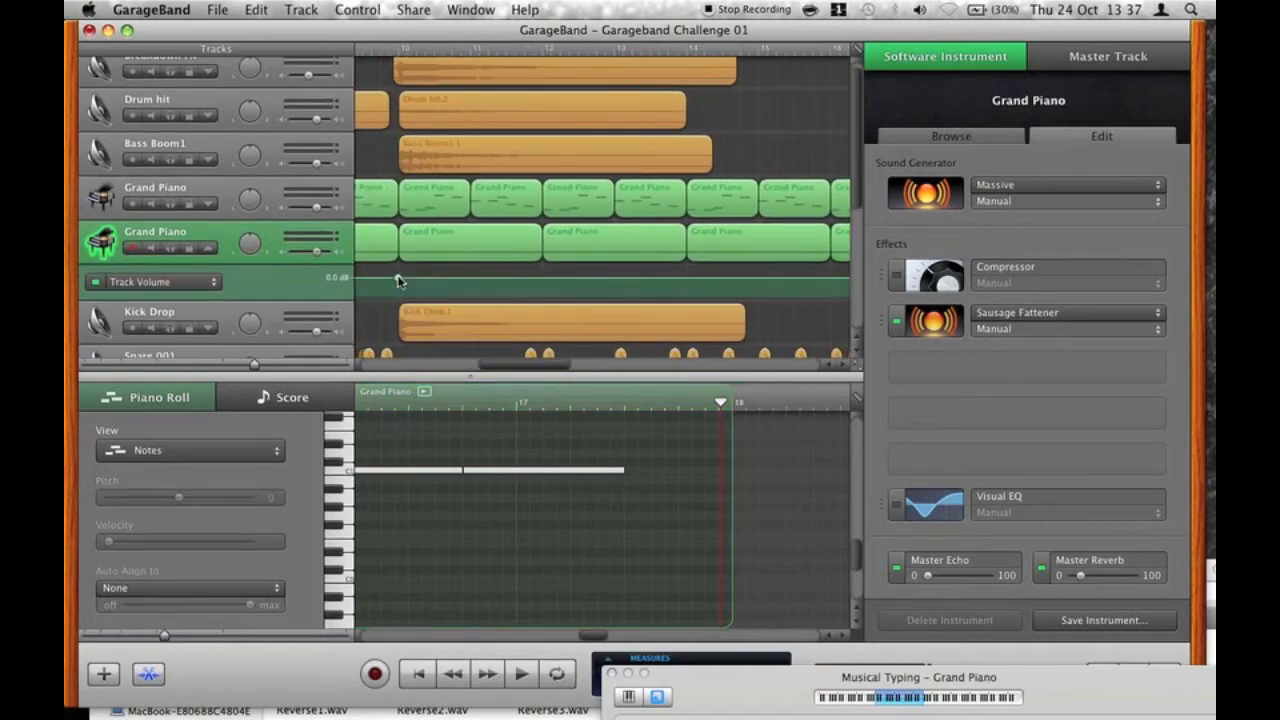
{"action": "scroll", "coordinate": [632, 263], "scroll_direction": "right", "scroll_amount": 5}
{"action": "left_click_drag", "start_coordinate": [569, 279], "coordinate": [567, 333]}
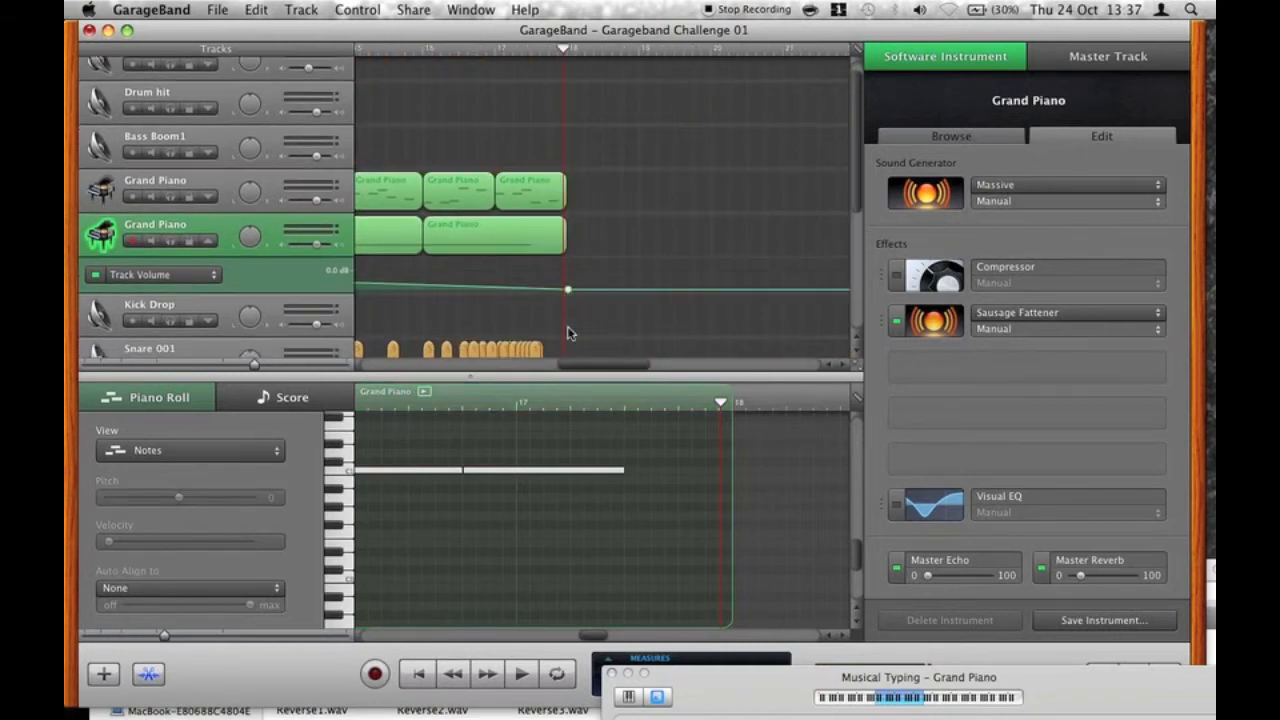
Hide the lower Grand Piano's automation lane and close the note editor.
{"action": "left_click", "coordinate": [212, 245]}
{"action": "scroll", "coordinate": [648, 215], "scroll_direction": "left", "scroll_amount": 10}
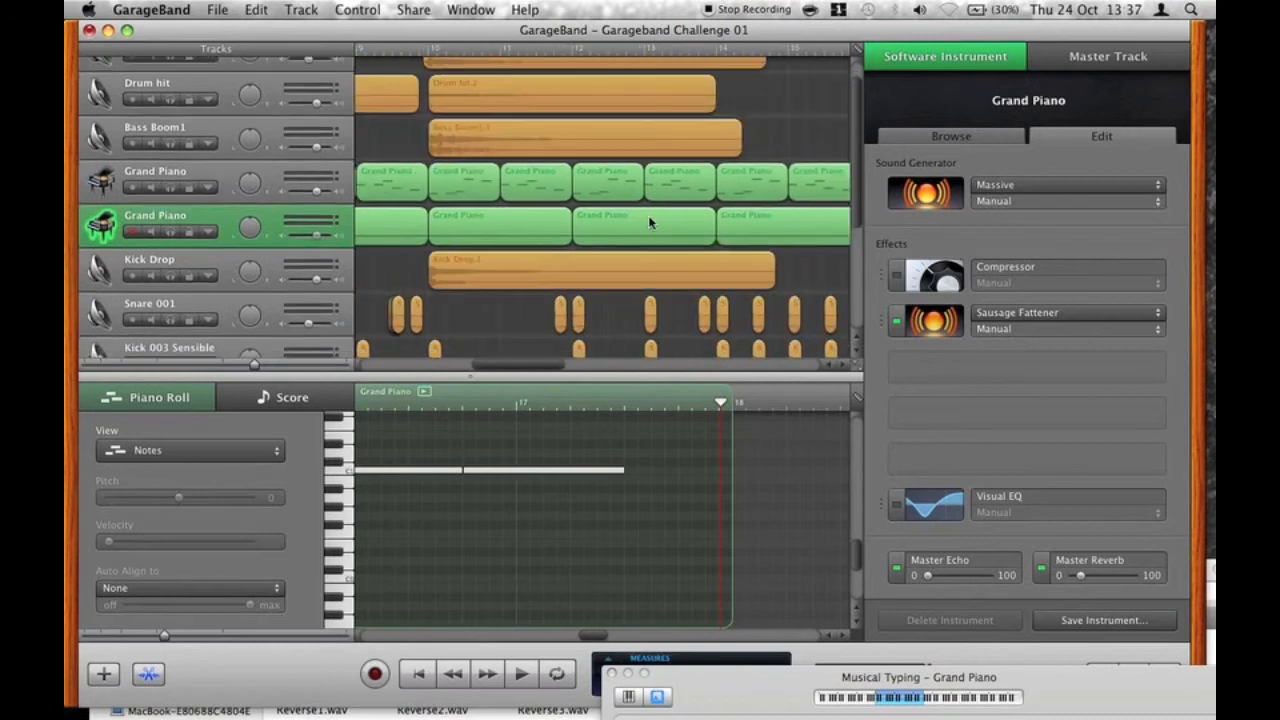
{"action": "left_click", "coordinate": [150, 674]}
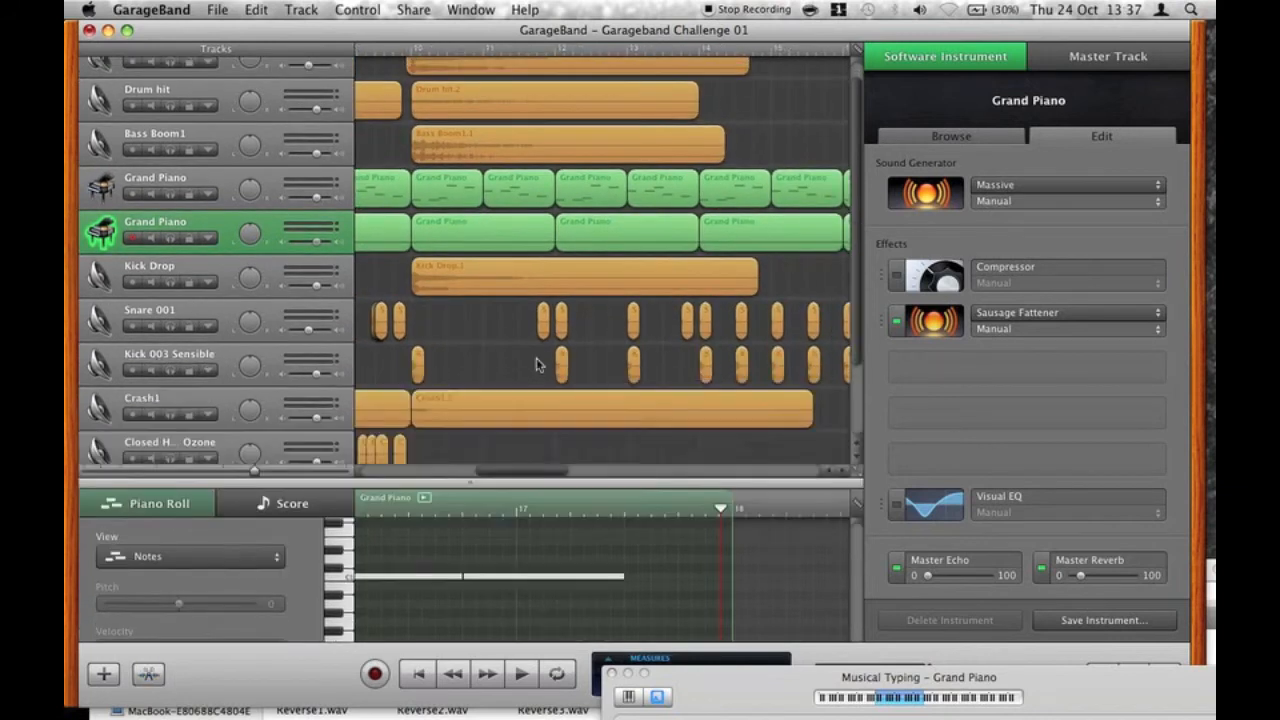
Copy the Reverse4 region so that the copy ends about halfway through measure 17.
{"action": "left_click_drag", "start_coordinate": [371, 530], "coordinate": [706, 524]}
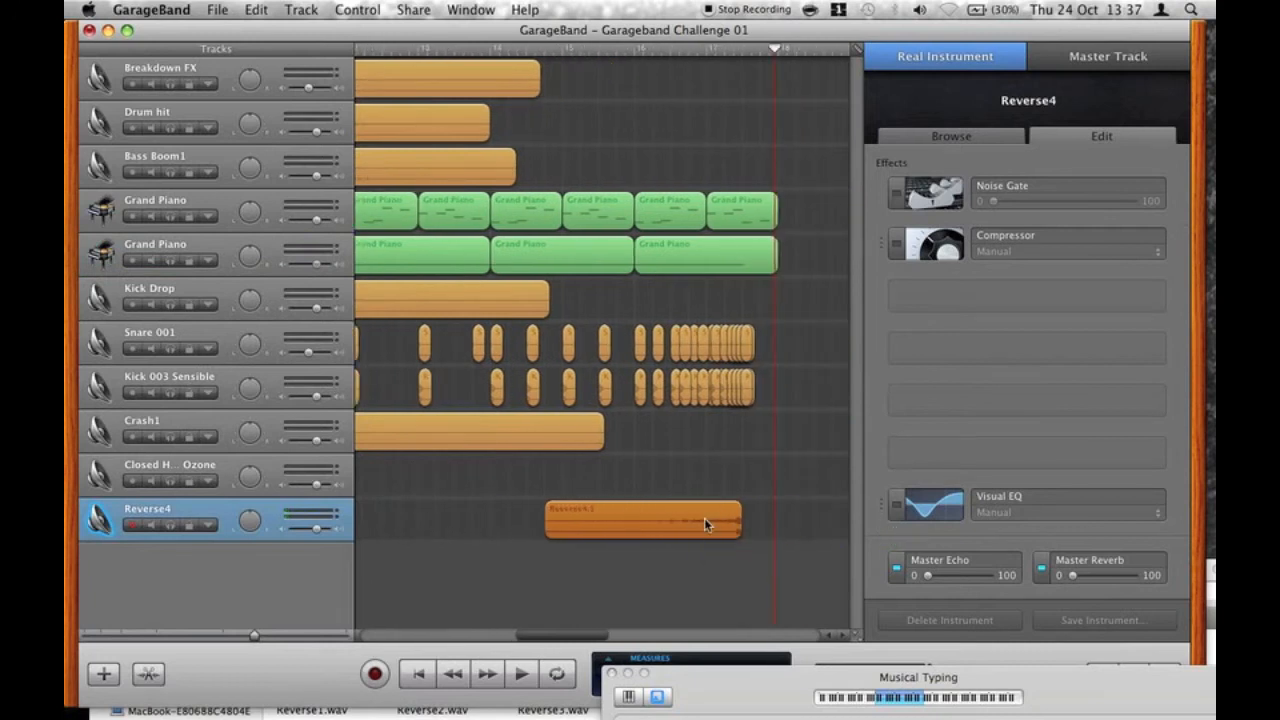
Switch to Finder and look through the Cinematic Effects folder inside the Effects samples.
{"action": "left_click", "coordinate": [118, 676]}
{"action": "left_click_drag", "start_coordinate": [481, 588], "coordinate": [472, 176]}
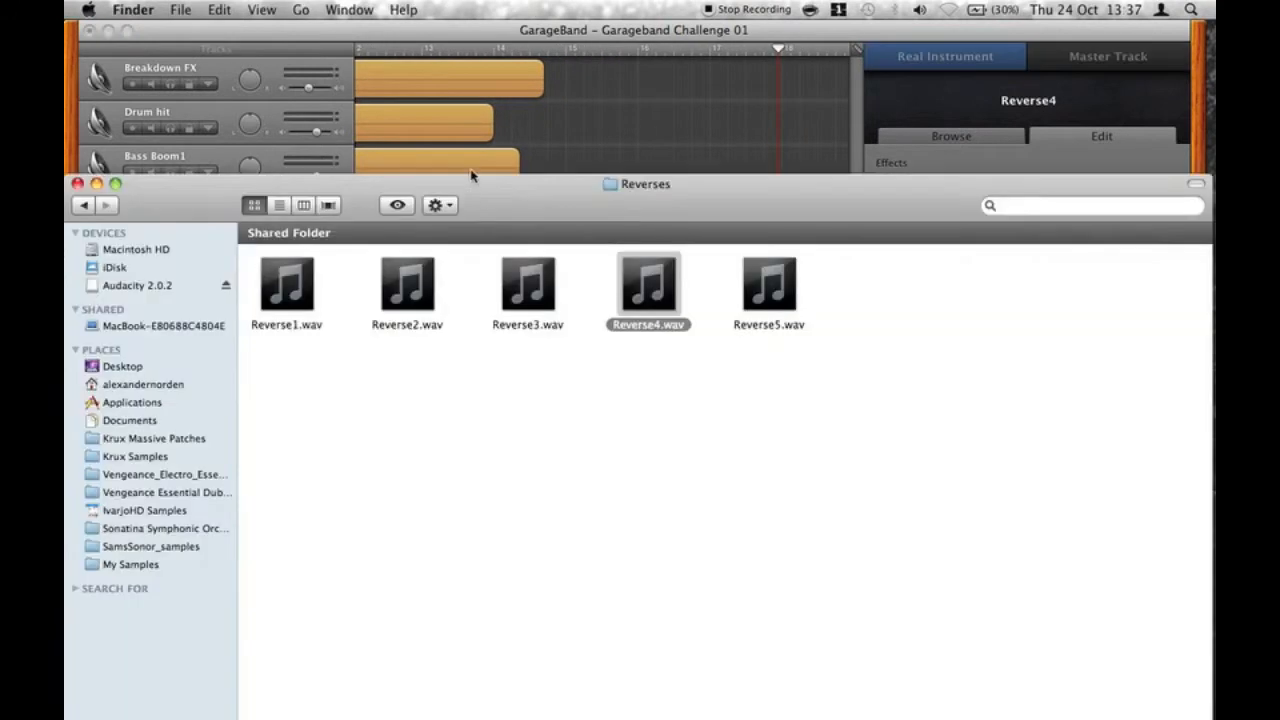
{"action": "left_click", "coordinate": [88, 205]}
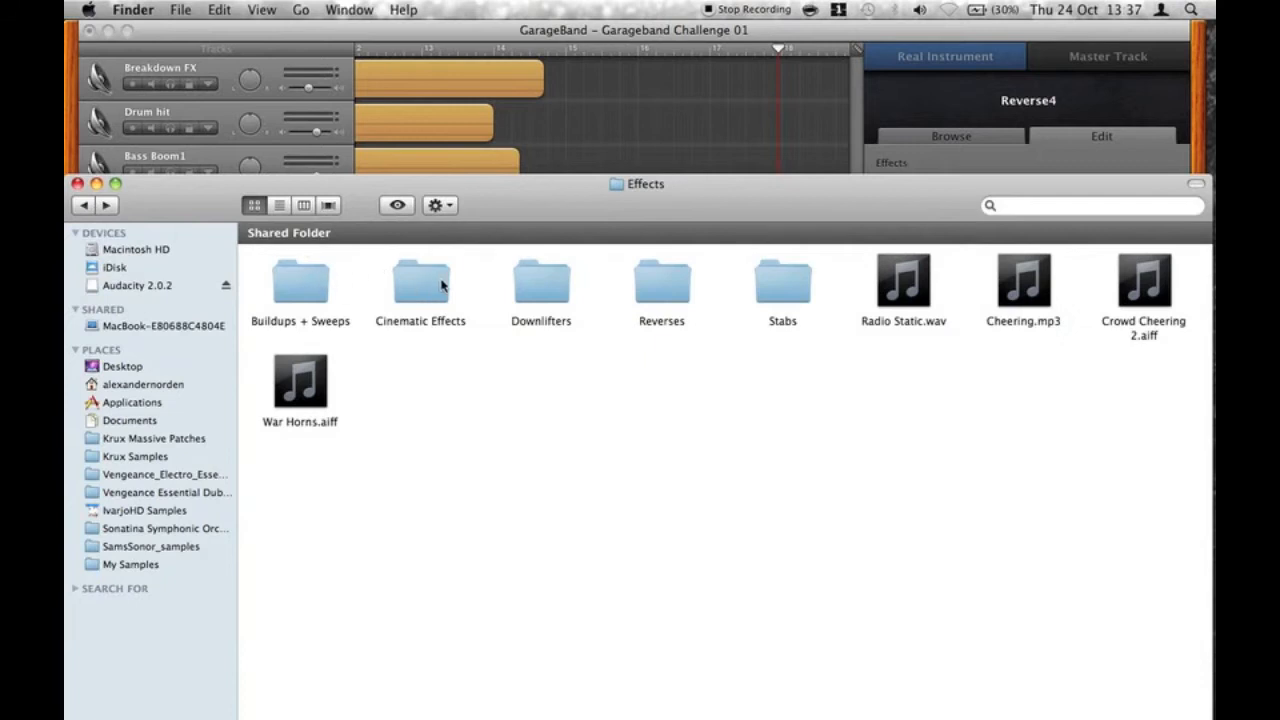
{"action": "double_click", "coordinate": [421, 284]}
{"action": "double_click", "coordinate": [300, 284]}
{"action": "left_click", "coordinate": [86, 205]}
{"action": "left_click", "coordinate": [88, 206]}
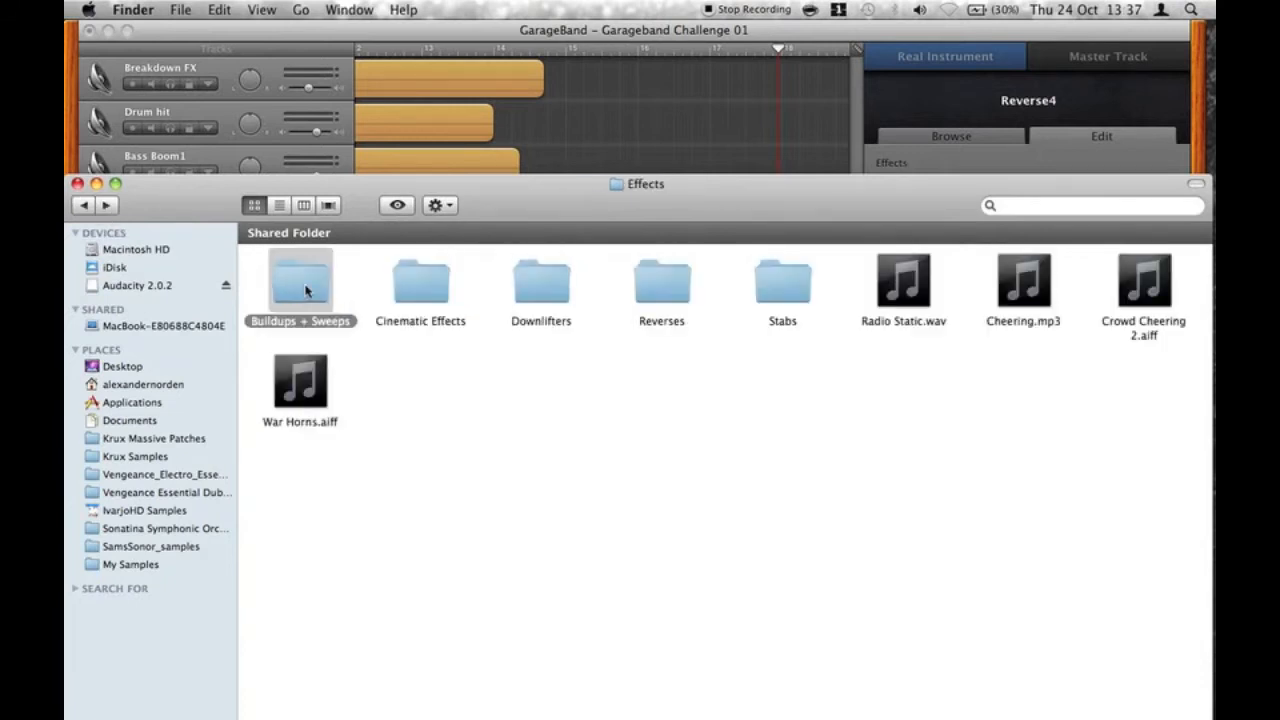
Open the Cinematic Buildups folder inside Buildups + Sweeps and preview Cinematic Buildup1.wav.
{"action": "double_click", "coordinate": [326, 297]}
{"action": "double_click", "coordinate": [303, 295]}
{"action": "left_click_drag", "start_coordinate": [487, 206], "coordinate": [452, 606]}
{"action": "left_click", "coordinate": [290, 665]}
{"action": "key", "text": "space"}
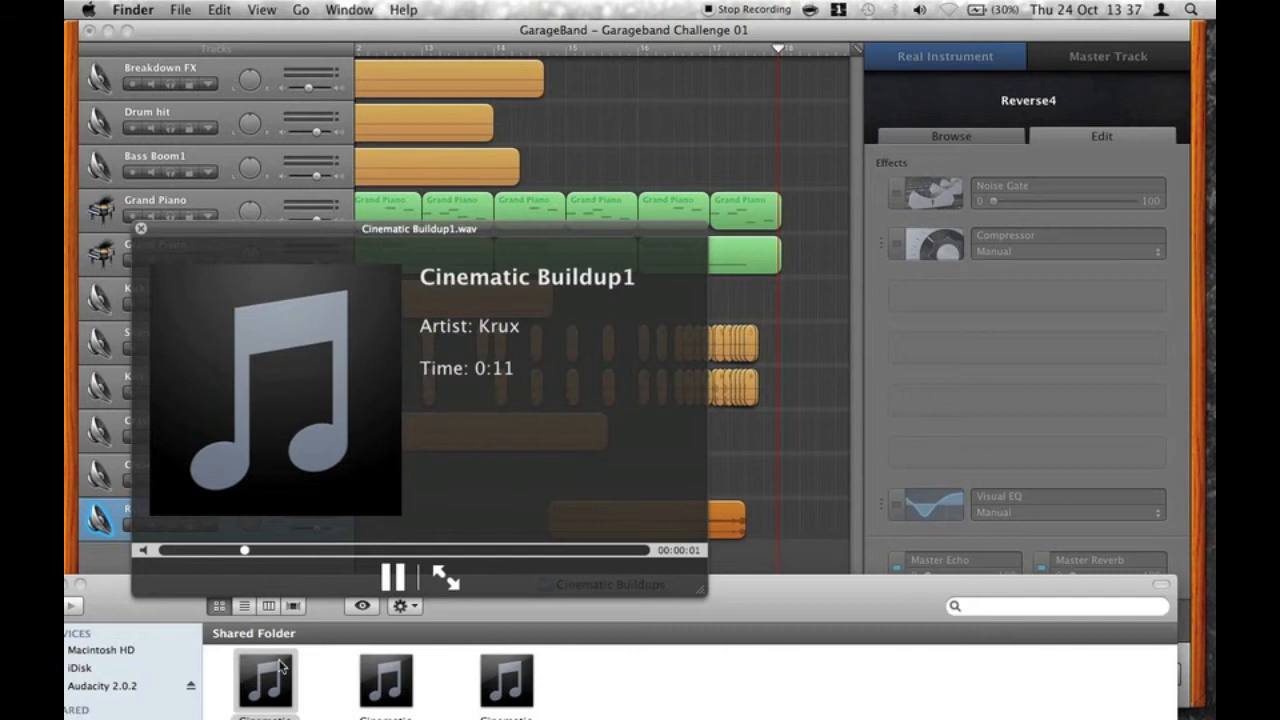
{"action": "key", "text": "space"}
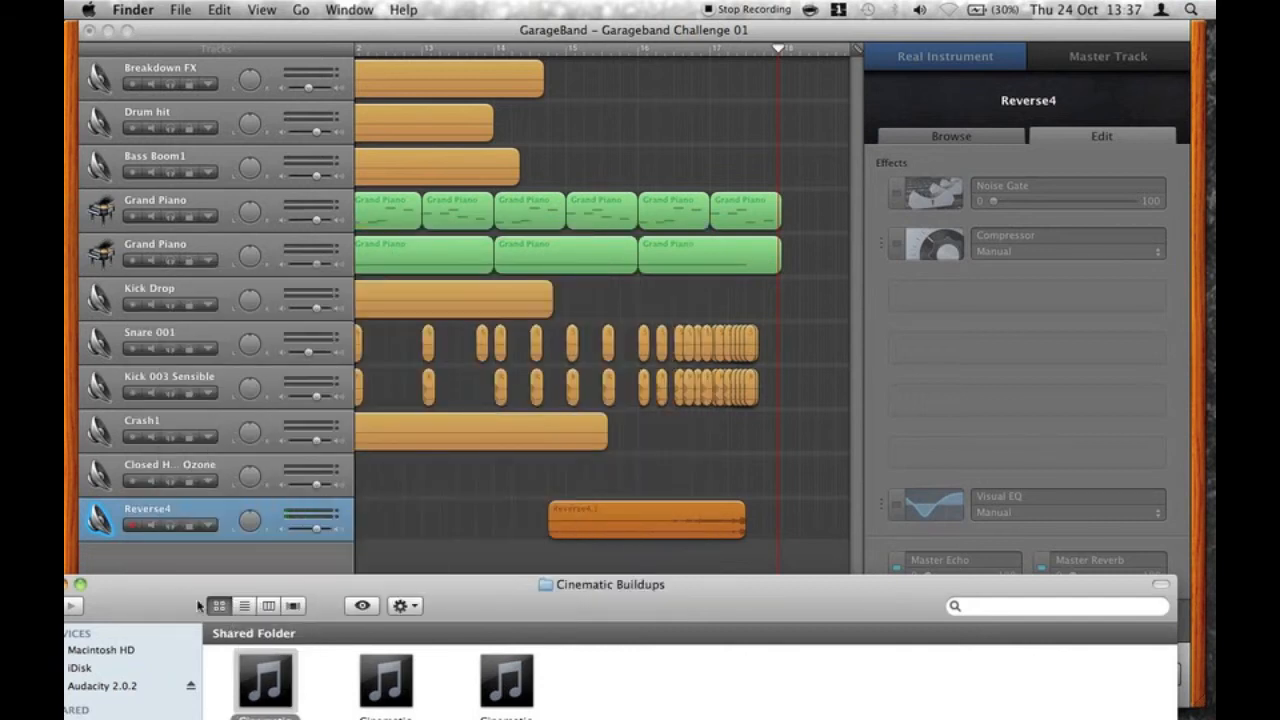
Open the VEE3 Uplifter folder in the Vengeance_Electro_Essentials_Vol_3 effects and preview VEE3 Uplifter 12.wav.
{"action": "left_click_drag", "start_coordinate": [178, 598], "coordinate": [327, 290]}
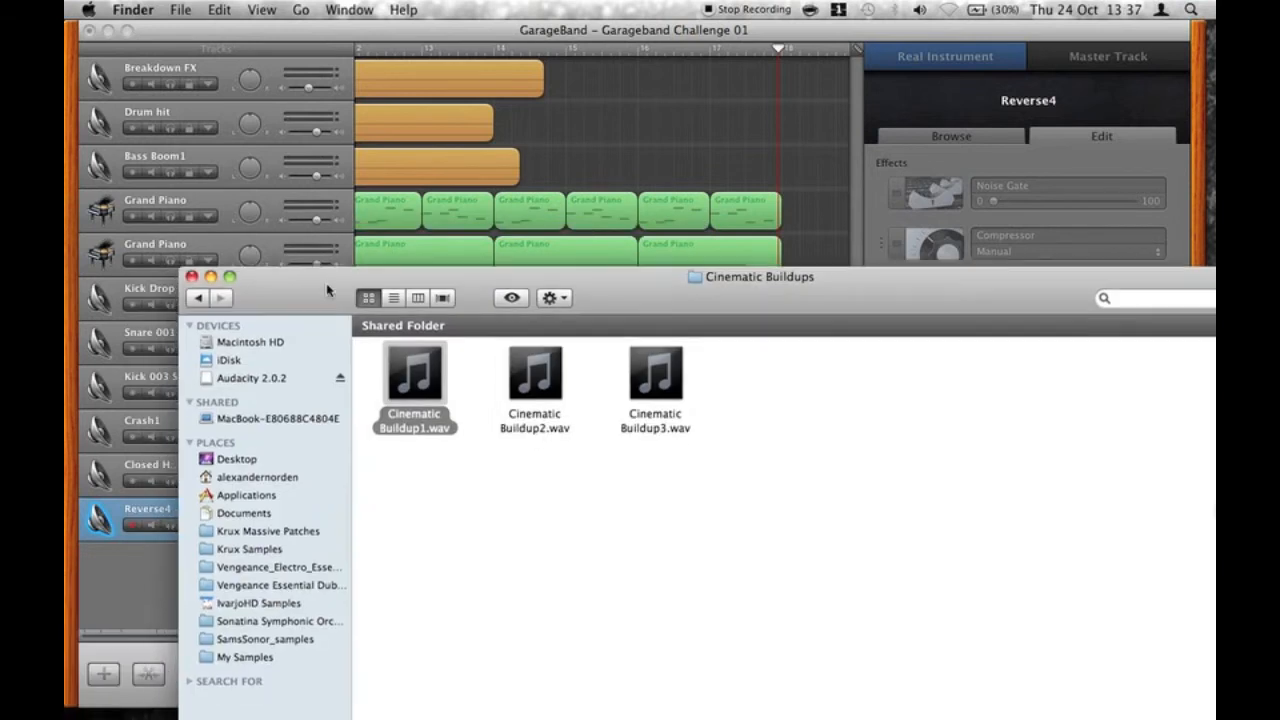
{"action": "left_click", "coordinate": [283, 568]}
{"action": "left_click_drag", "start_coordinate": [601, 285], "coordinate": [470, 210]}
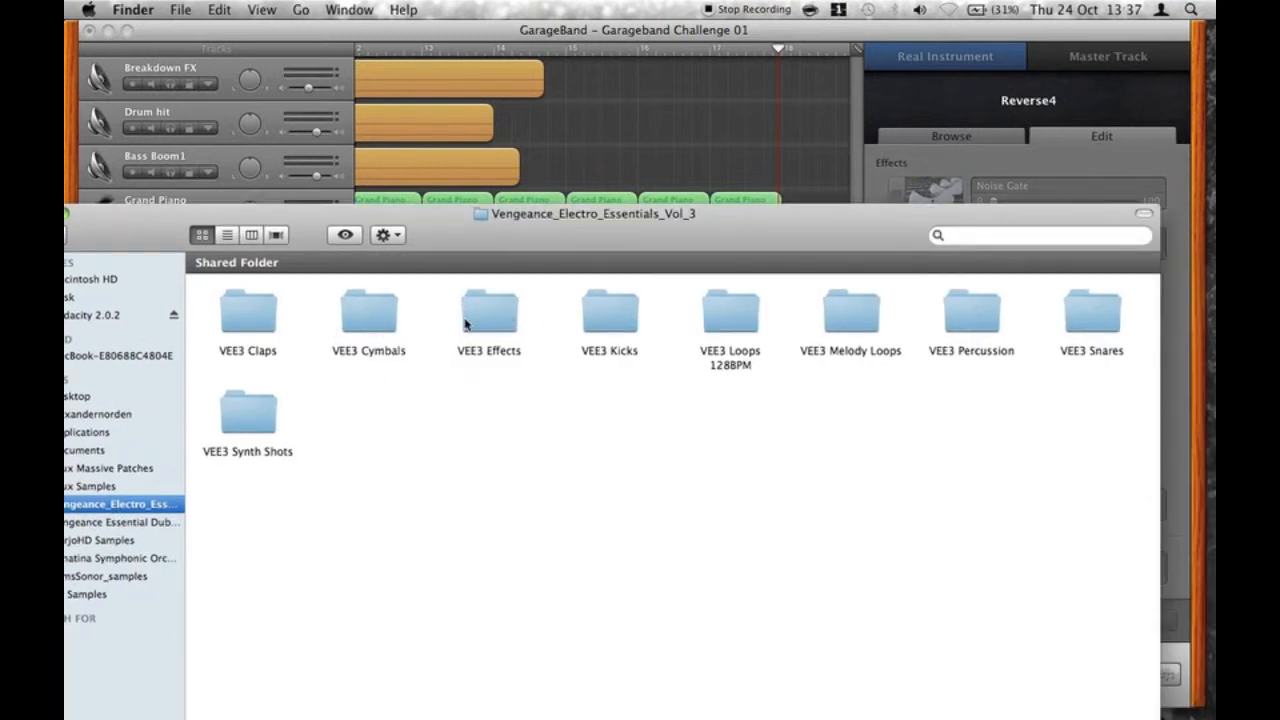
{"action": "double_click", "coordinate": [489, 312]}
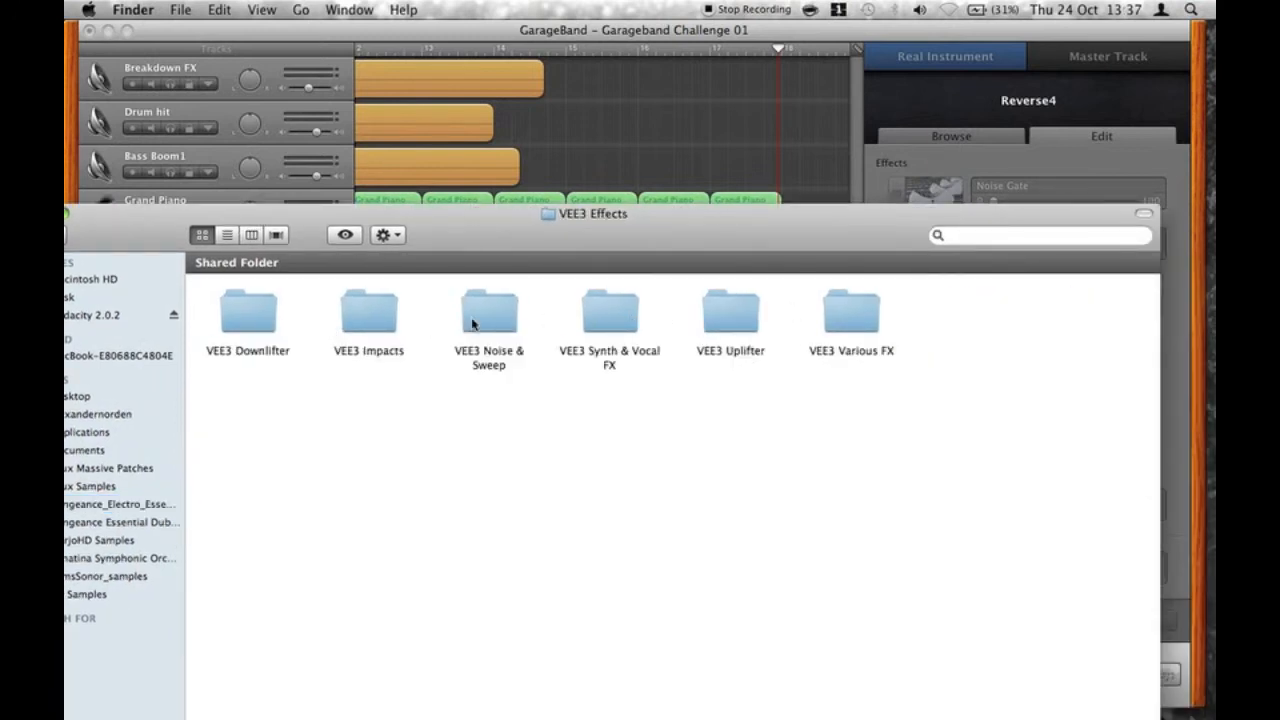
{"action": "double_click", "coordinate": [740, 316]}
{"action": "left_click", "coordinate": [600, 330]}
{"action": "key", "text": "space"}
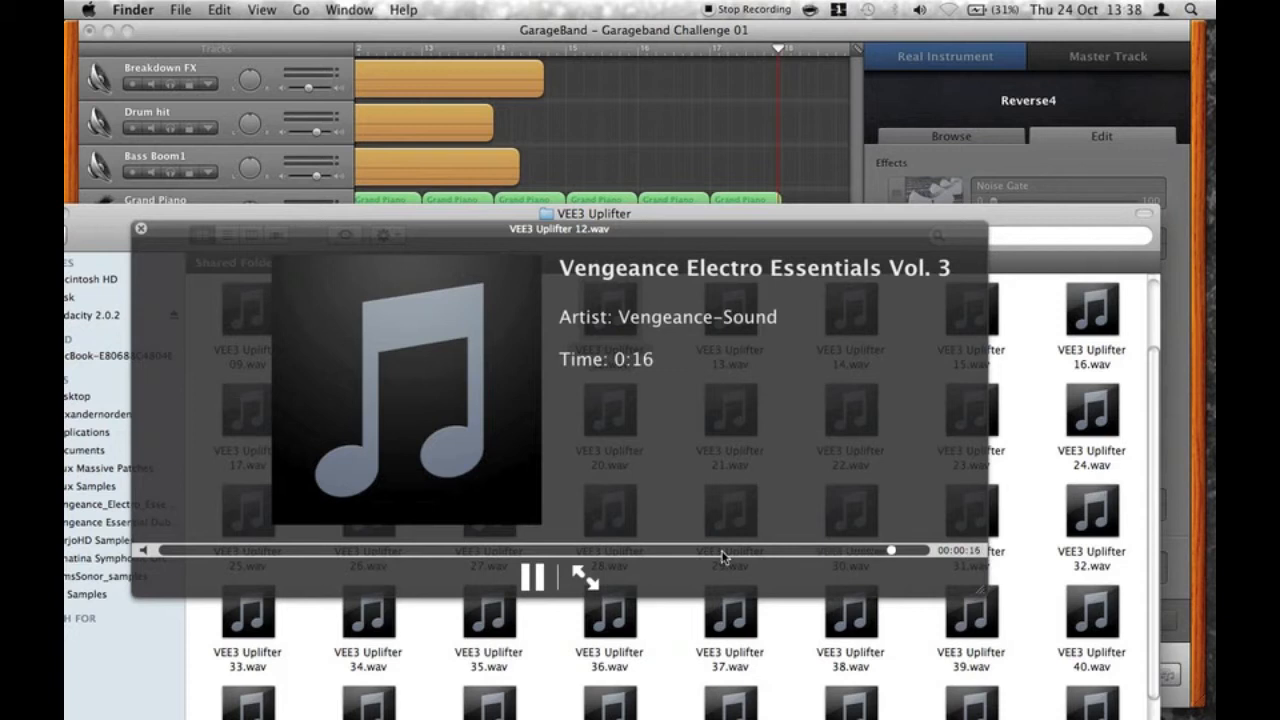
{"action": "key", "text": "space"}
Import VEE3 Uplifter 12.wav into GarageBand on a new track below Reverse4 and trim its start to measure 10.
{"action": "left_click_drag", "start_coordinate": [780, 236], "coordinate": [778, 620]}
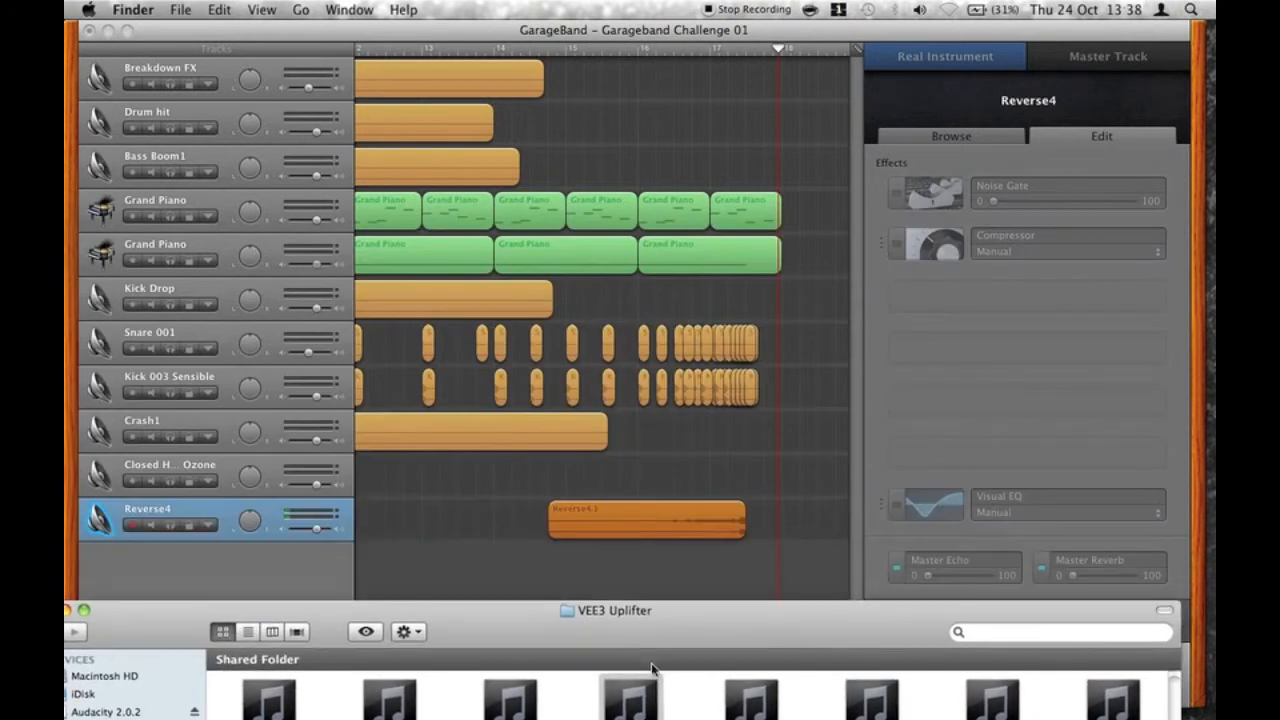
{"action": "left_click_drag", "start_coordinate": [630, 700], "coordinate": [459, 567]}
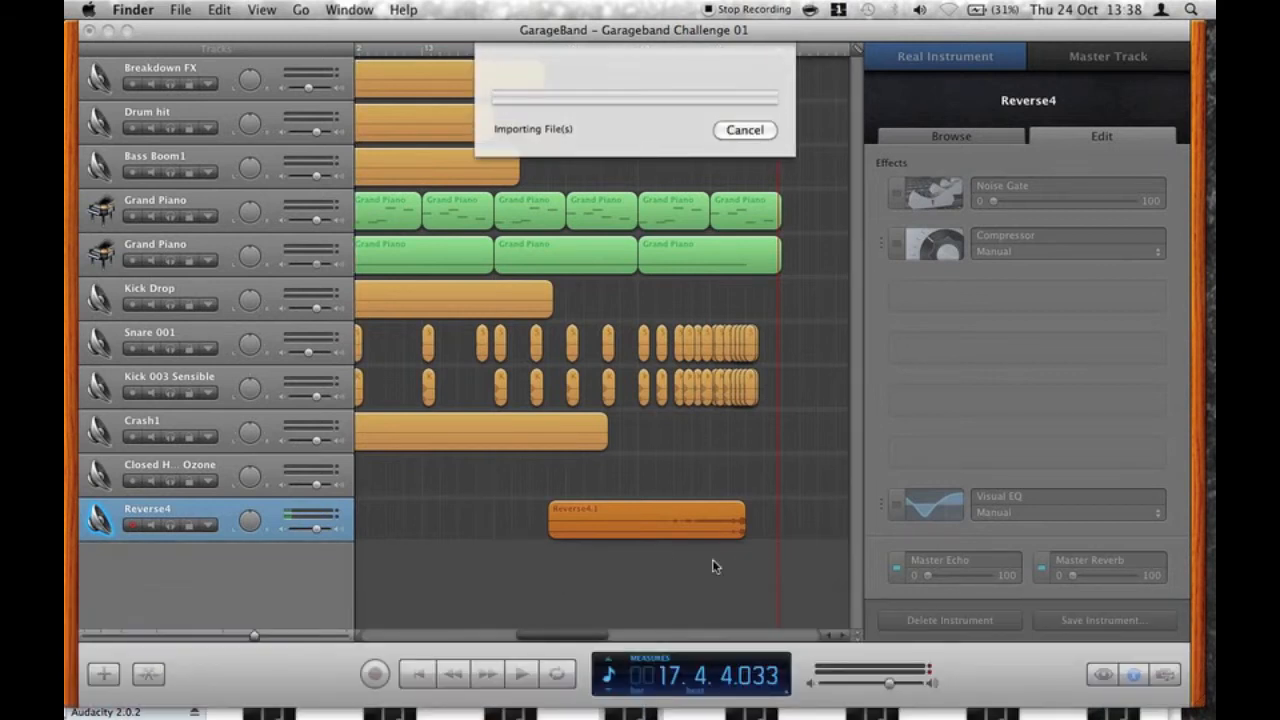
{"action": "left_click_drag", "start_coordinate": [775, 560], "coordinate": [658, 587]}
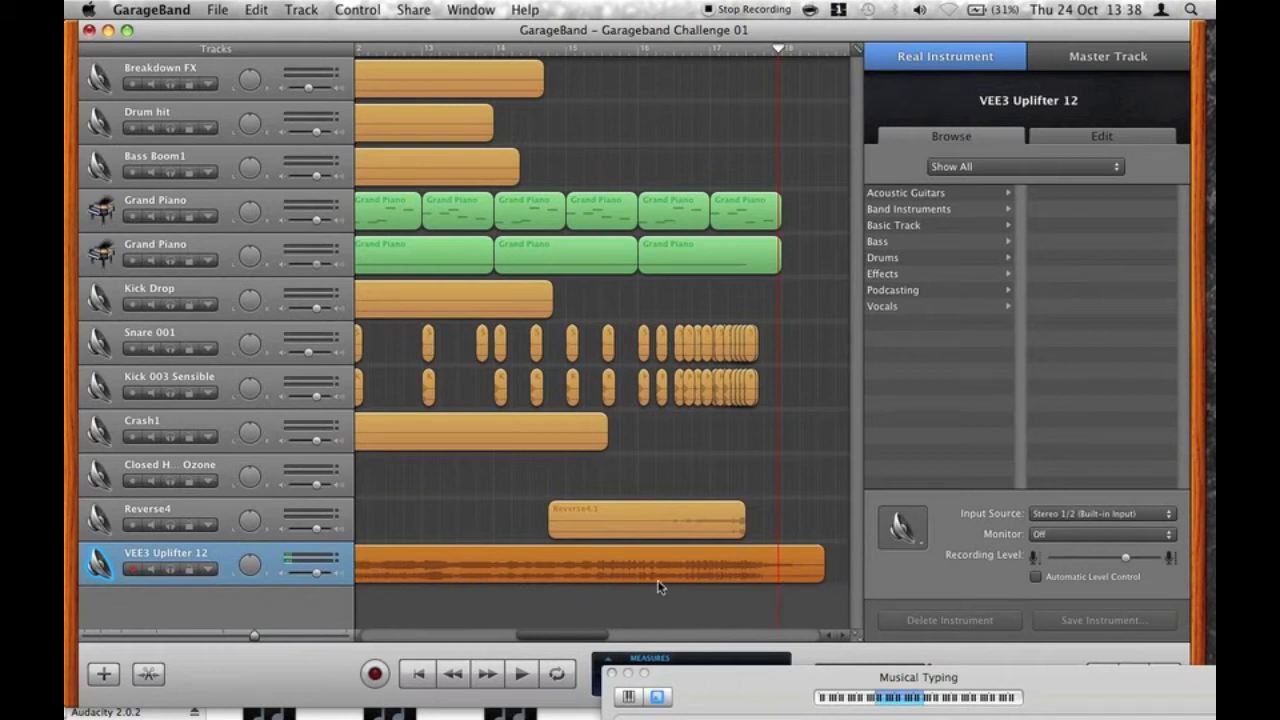
{"action": "scroll", "coordinate": [657, 587], "scroll_direction": "left", "scroll_amount": 10}
{"action": "left_click_drag", "start_coordinate": [539, 581], "coordinate": [624, 581]}
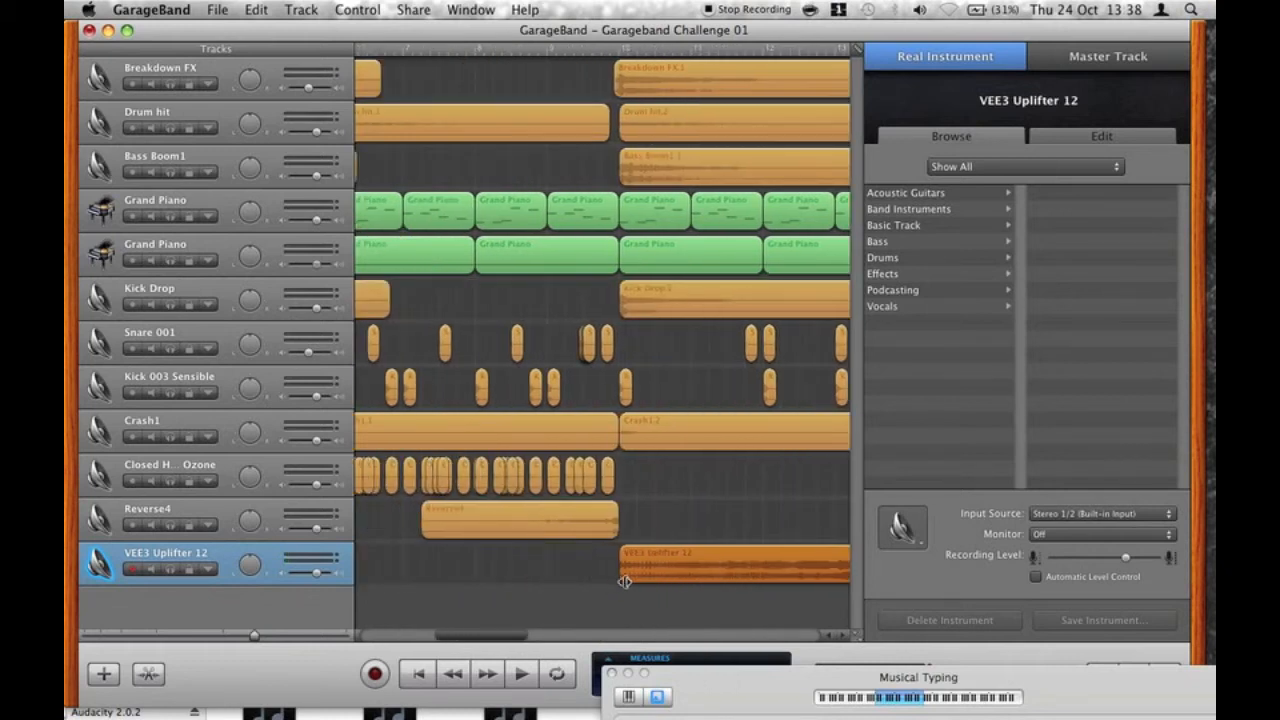
{"action": "scroll", "coordinate": [510, 581], "scroll_direction": "right", "scroll_amount": 5}
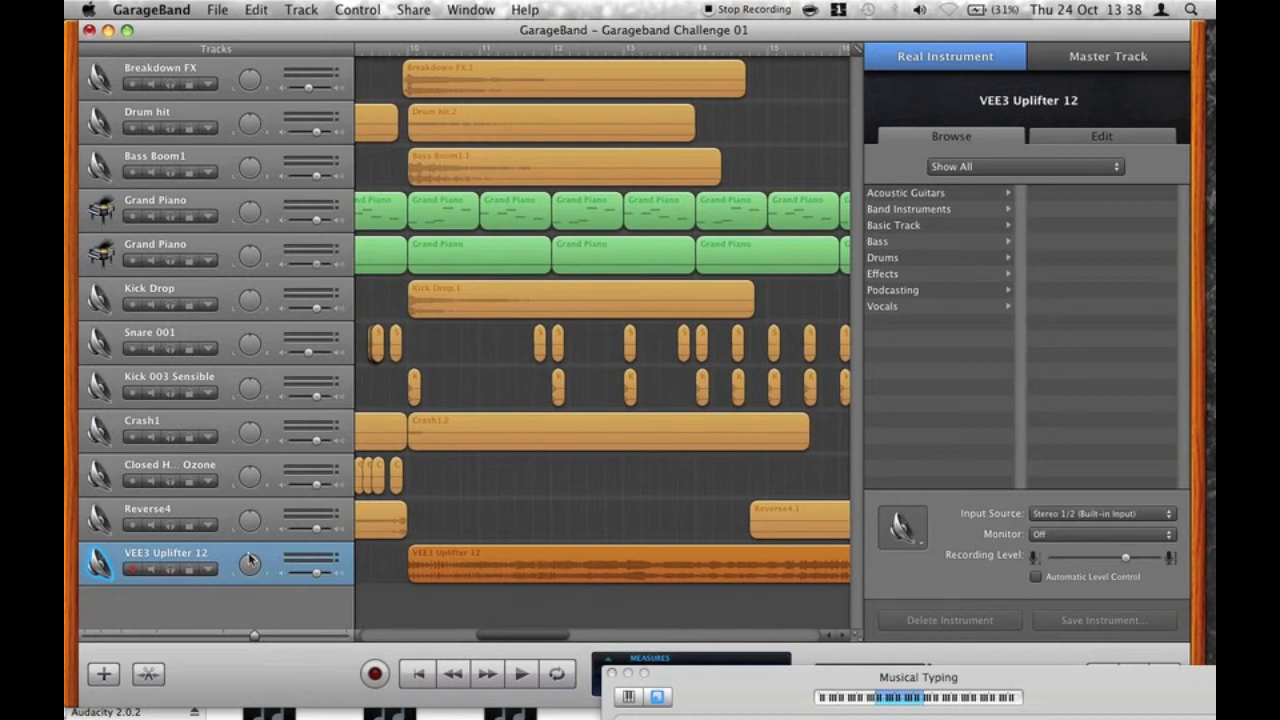
Automate VEE3 Uplifter 12's Track Volume to rise gradually from a reduced level at measure 10, listen, and hide the lane.
{"action": "left_click", "coordinate": [208, 571]}
{"action": "left_click", "coordinate": [310, 575]}
{"action": "left_click_drag", "start_coordinate": [309, 577], "coordinate": [302, 576]}
{"action": "left_click", "coordinate": [409, 612]}
{"action": "scroll", "coordinate": [409, 612], "scroll_direction": "right", "scroll_amount": 5}
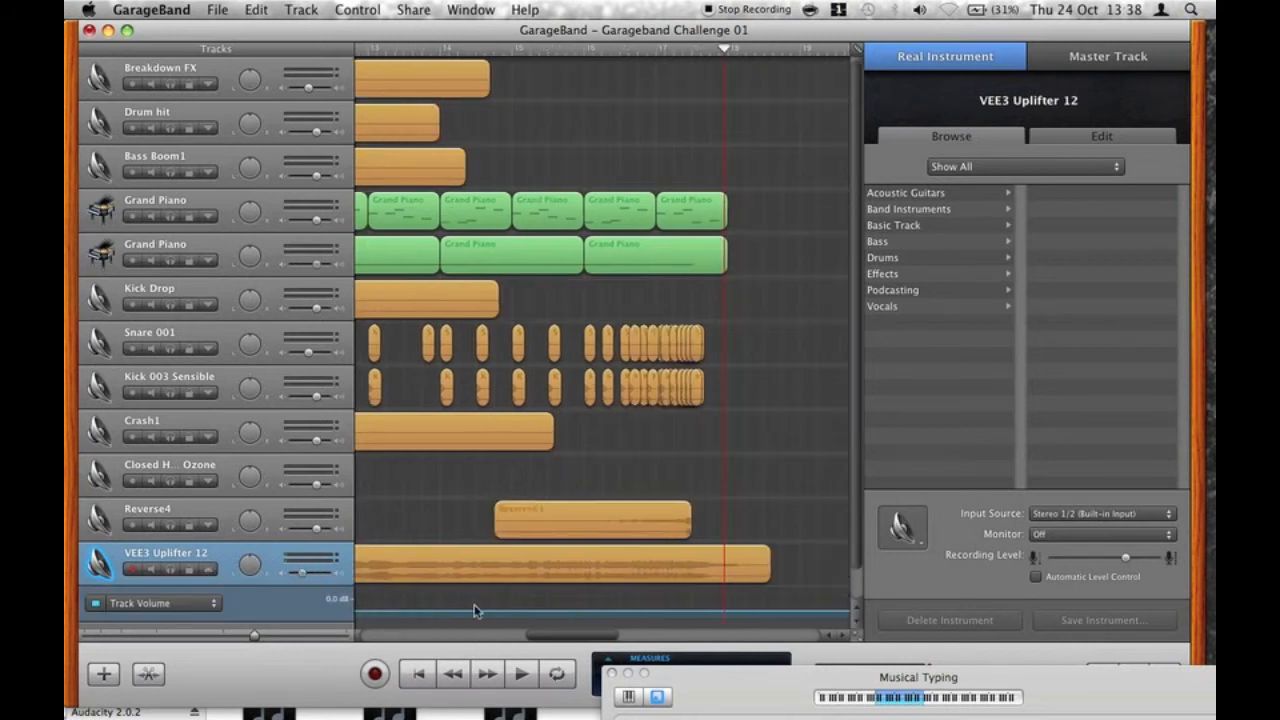
{"action": "scroll", "coordinate": [688, 616], "scroll_direction": "left", "scroll_amount": 5}
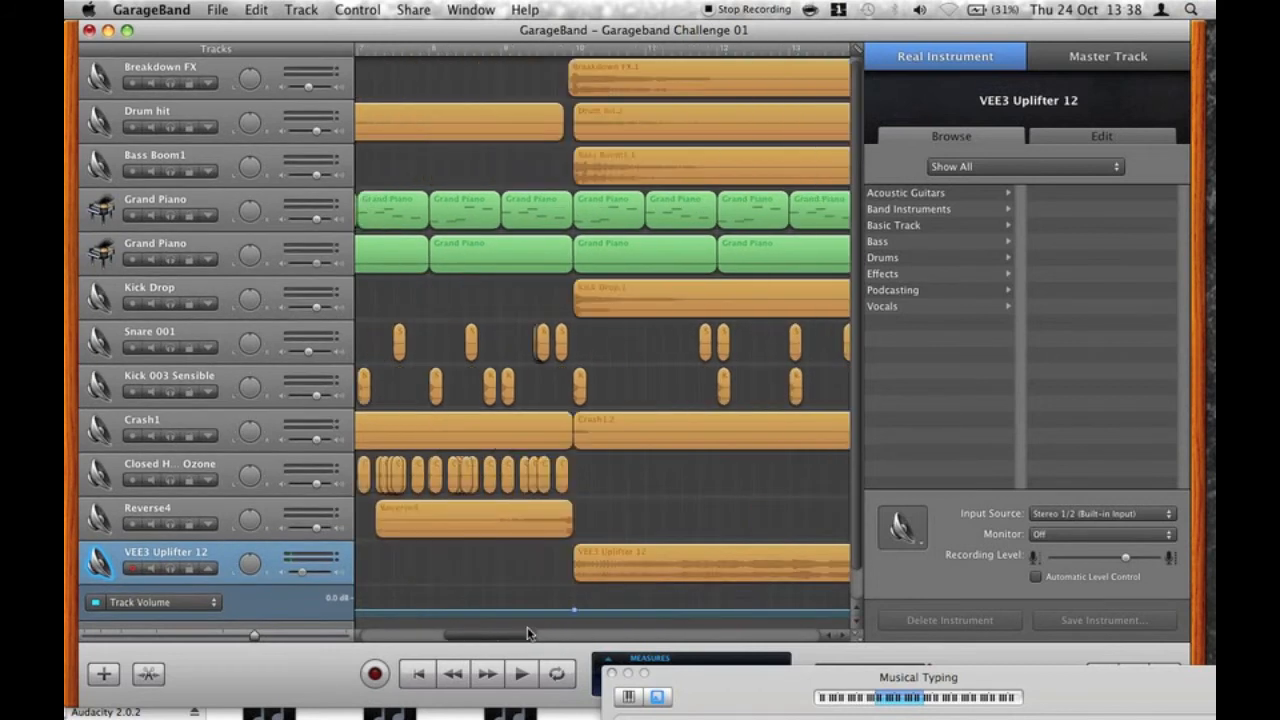
{"action": "left_click_drag", "start_coordinate": [566, 612], "coordinate": [568, 617]}
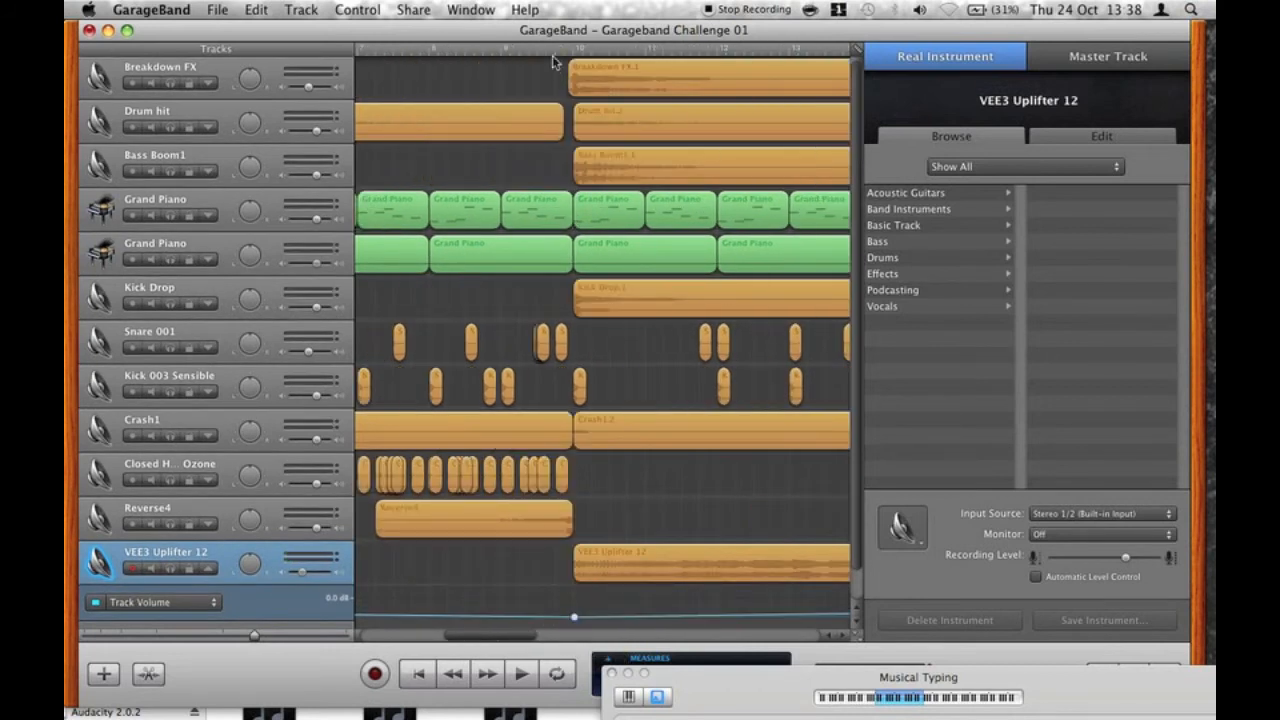
{"action": "key", "text": "space"}
{"action": "left_click", "coordinate": [211, 569]}
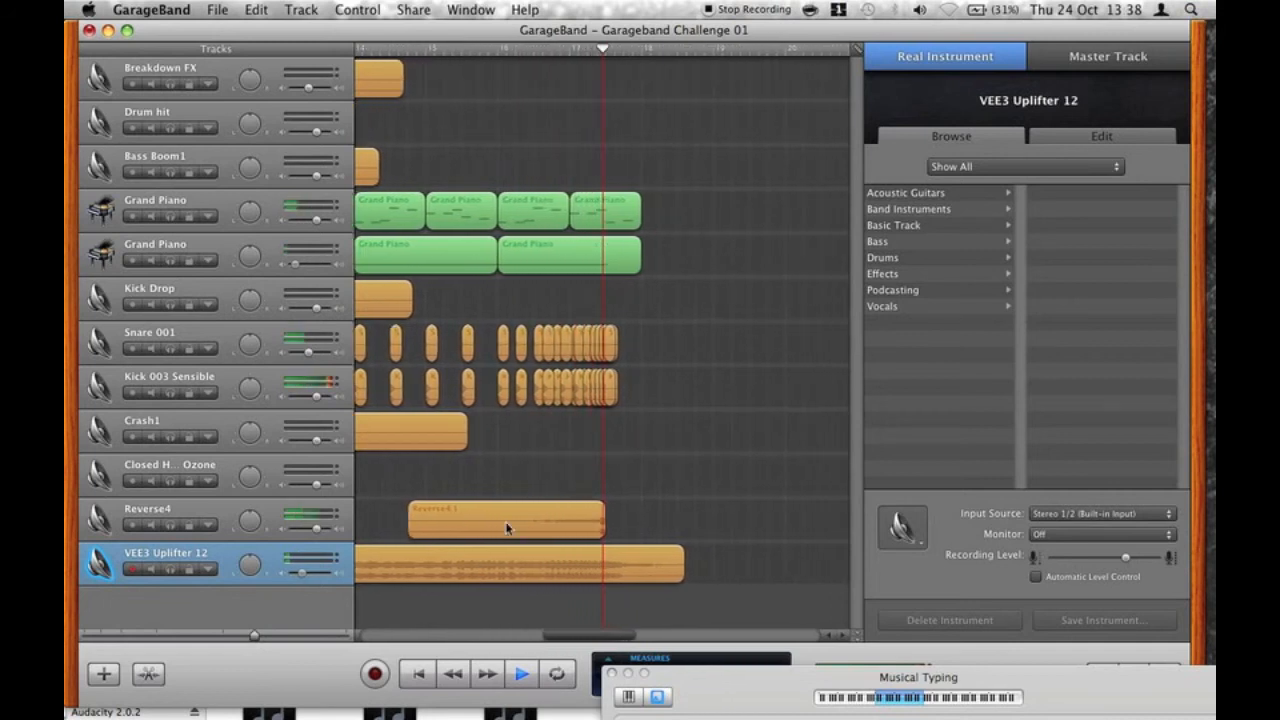
Listen to the end of the build-up and trim the end of VEE3 Uplifter 12 to match the end of the last Reverse4 region.
{"action": "left_click", "coordinate": [604, 575]}
{"action": "key", "text": "space"}
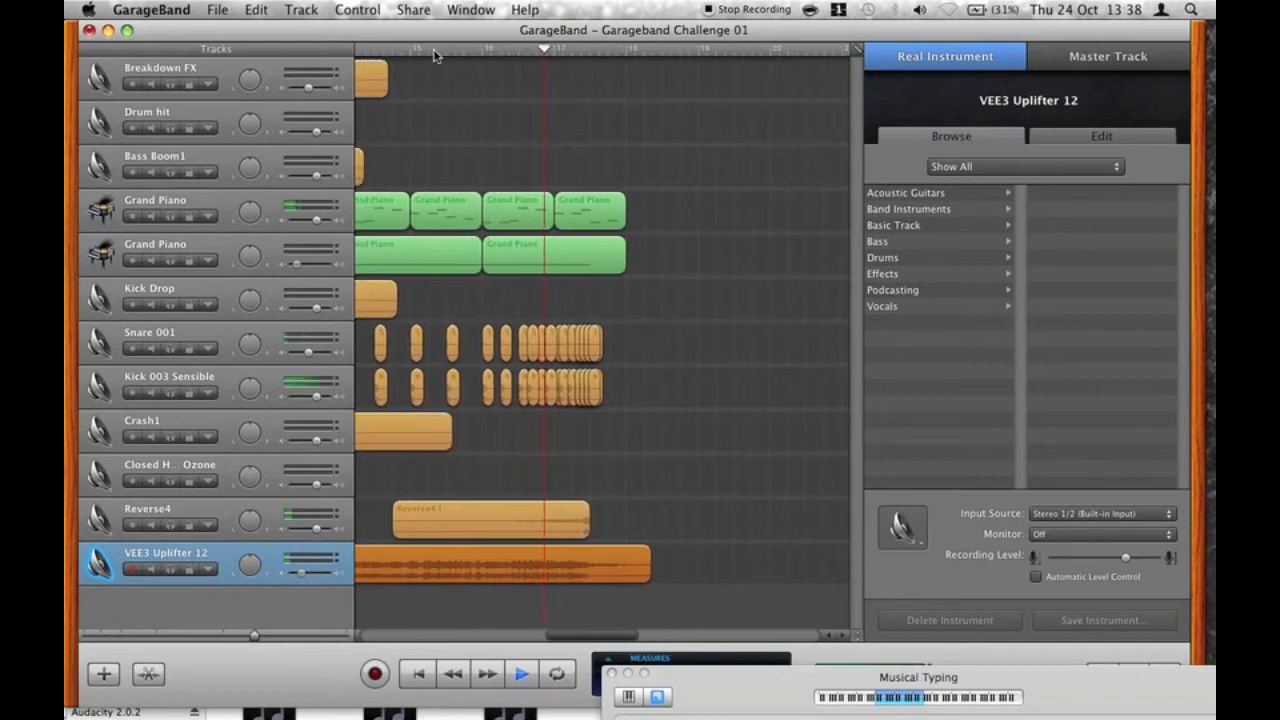
{"action": "key", "text": "space"}
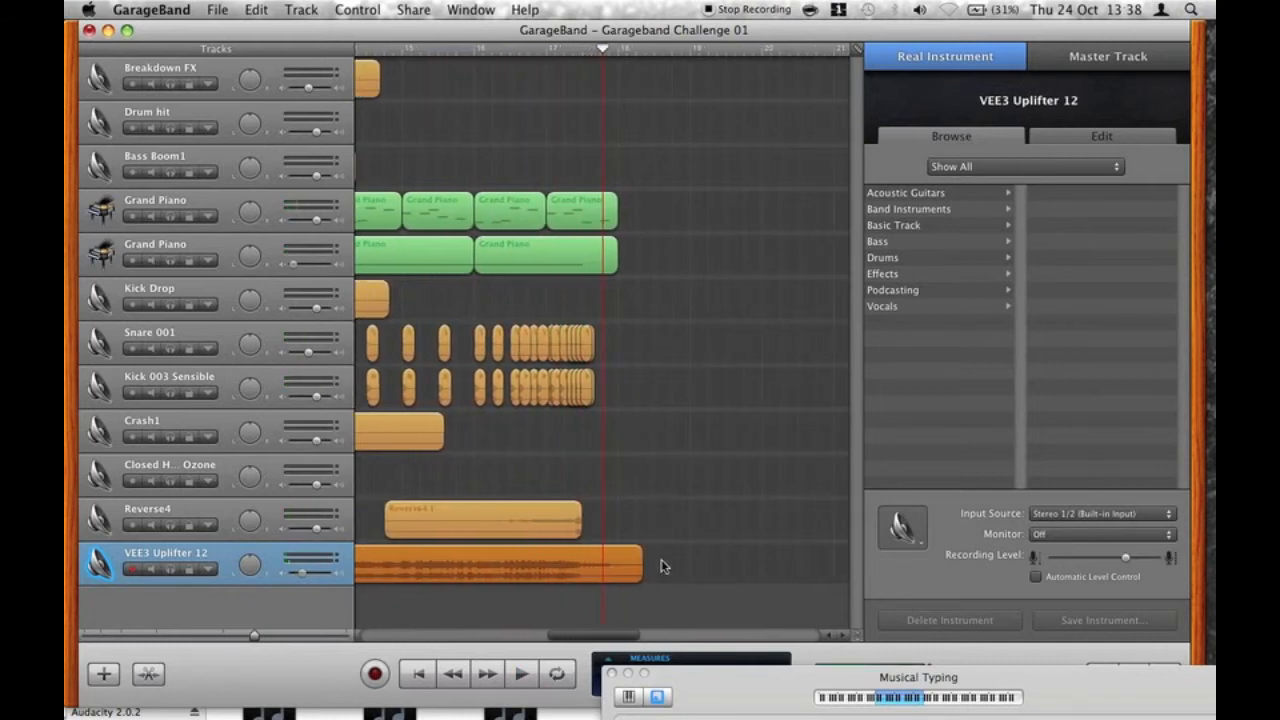
{"action": "left_click_drag", "start_coordinate": [632, 576], "coordinate": [597, 581]}
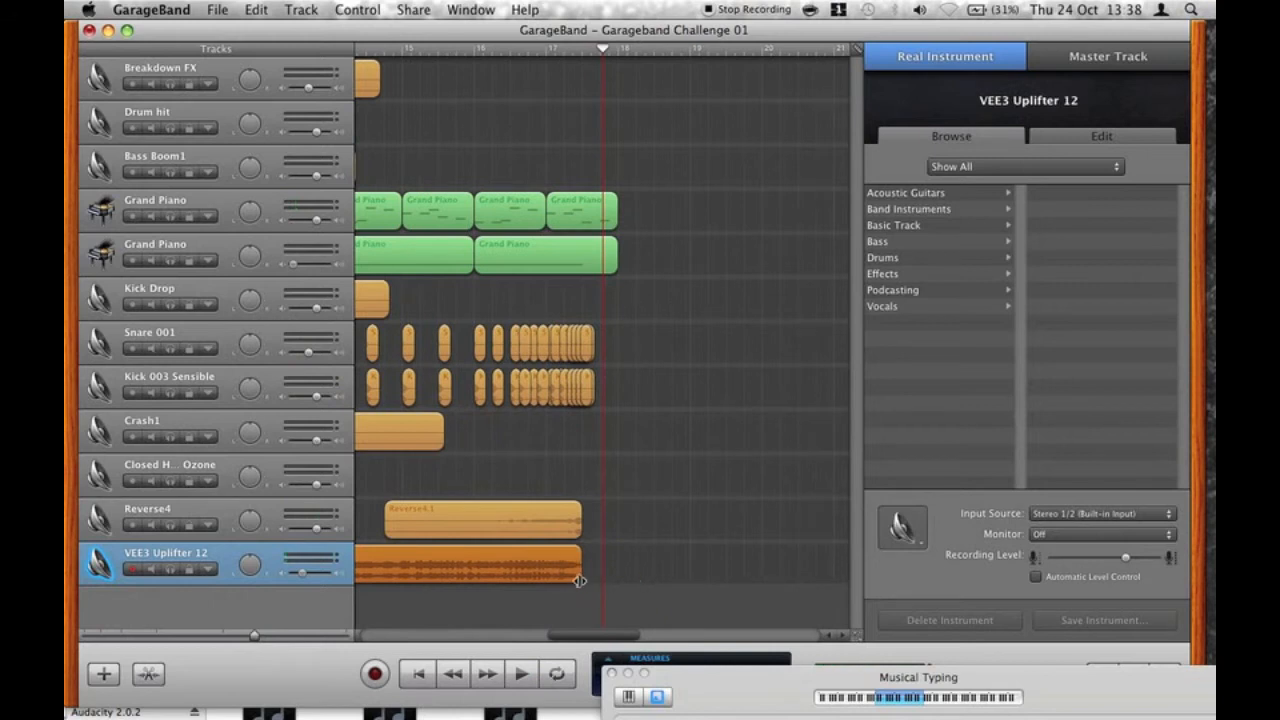
Switch to Finder, bring the whole sample window into view and go back to the VEE3 Effects folder.
{"action": "left_click", "coordinate": [128, 665]}
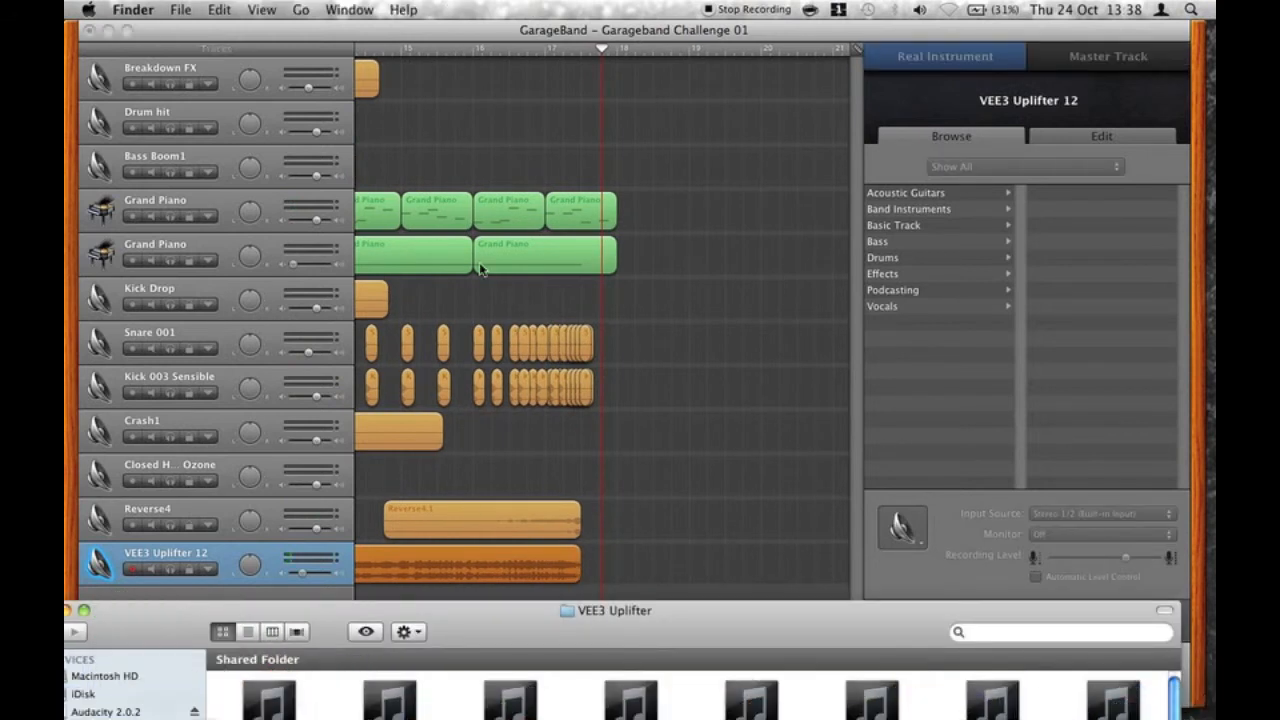
{"action": "left_click_drag", "start_coordinate": [489, 640], "coordinate": [597, 22]}
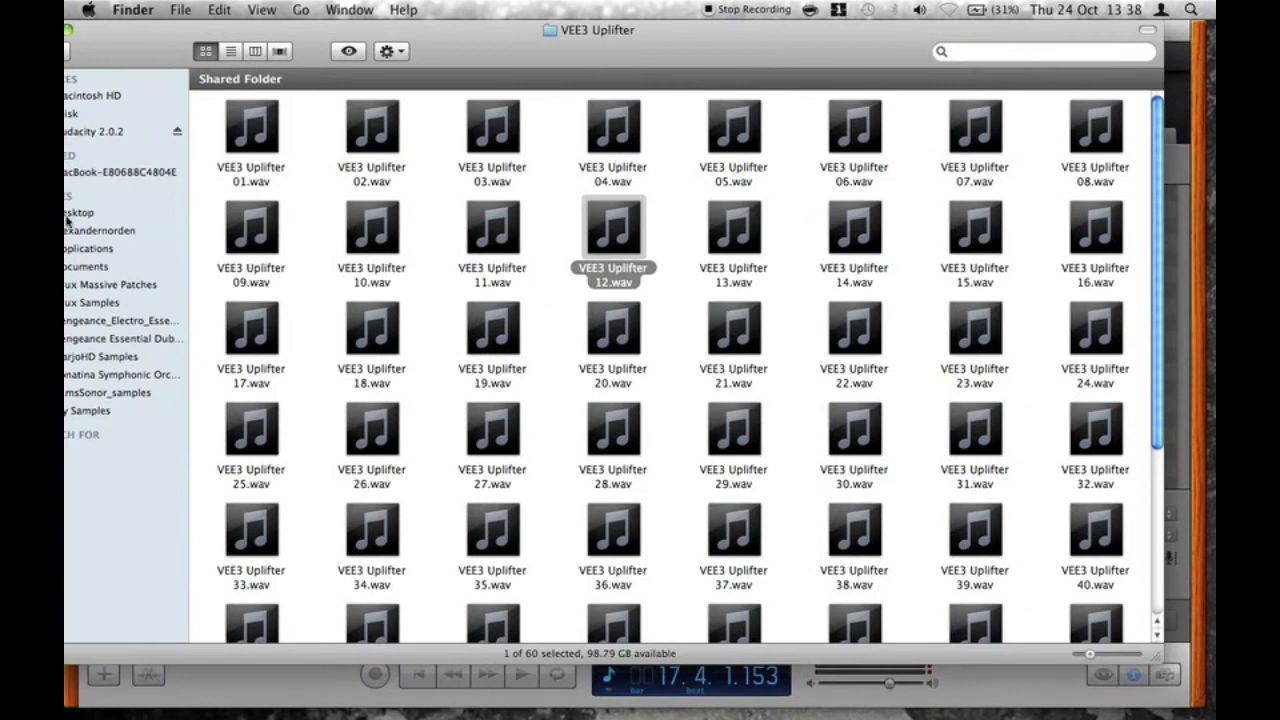
{"action": "left_click", "coordinate": [150, 12]}
{"action": "left_click", "coordinate": [527, 59]}
{"action": "left_click_drag", "start_coordinate": [88, 65], "coordinate": [175, 66]}
{"action": "left_click", "coordinate": [121, 52]}
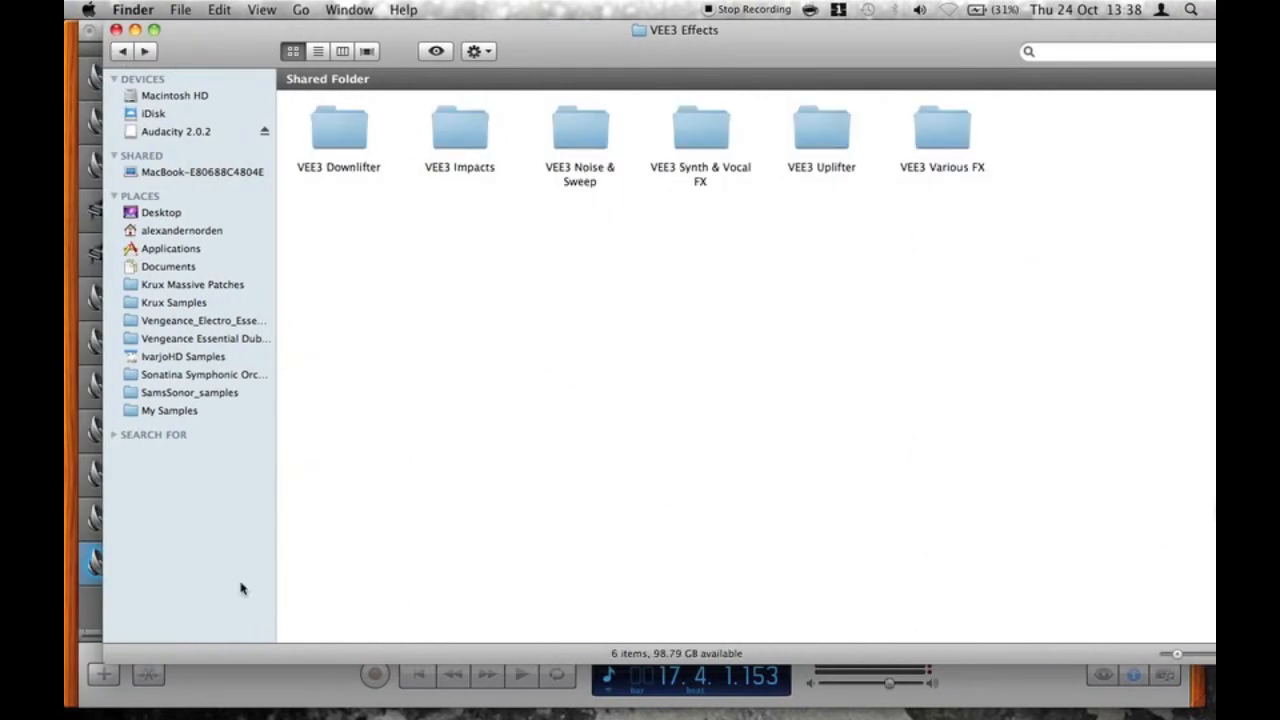
Find the TriSamples - 808 Trapstep Pack Vol 1 folder in Downloads and open it.
{"action": "left_click", "coordinate": [181, 231]}
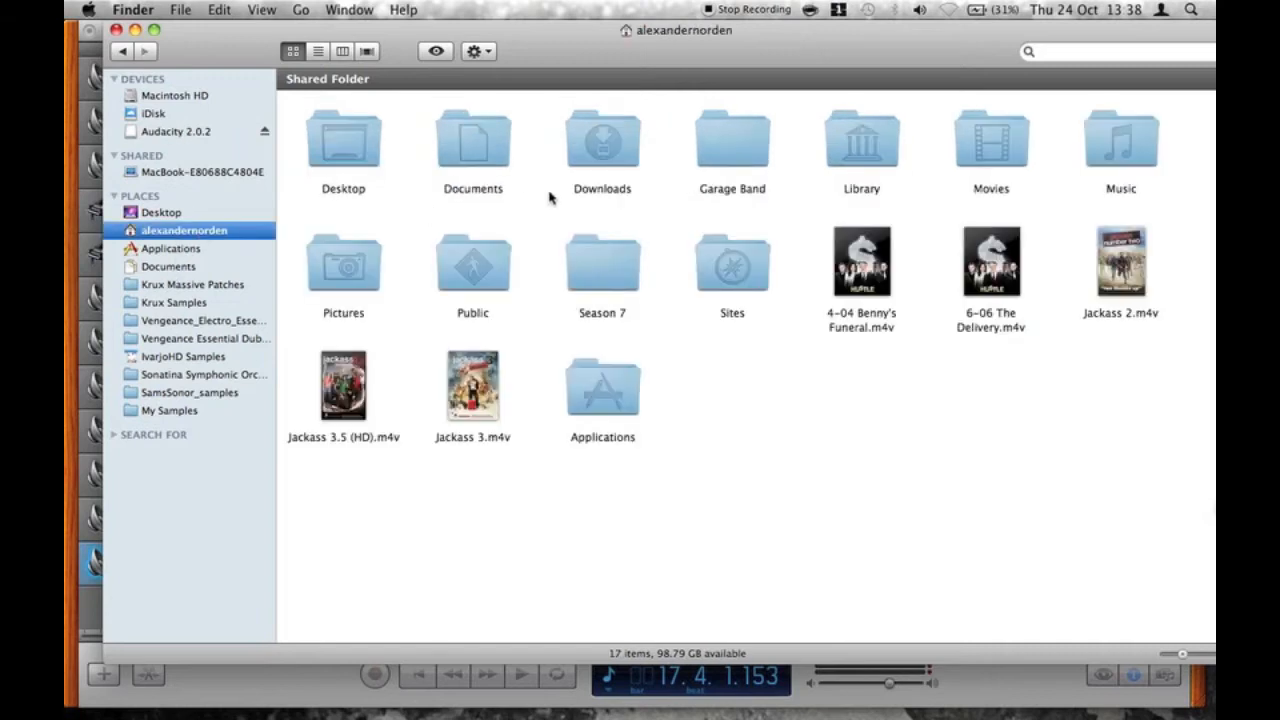
{"action": "double_click", "coordinate": [603, 140]}
{"action": "scroll", "coordinate": [748, 262], "scroll_direction": "down", "scroll_amount": 3}
{"action": "scroll", "coordinate": [748, 262], "scroll_direction": "down", "scroll_amount": 5}
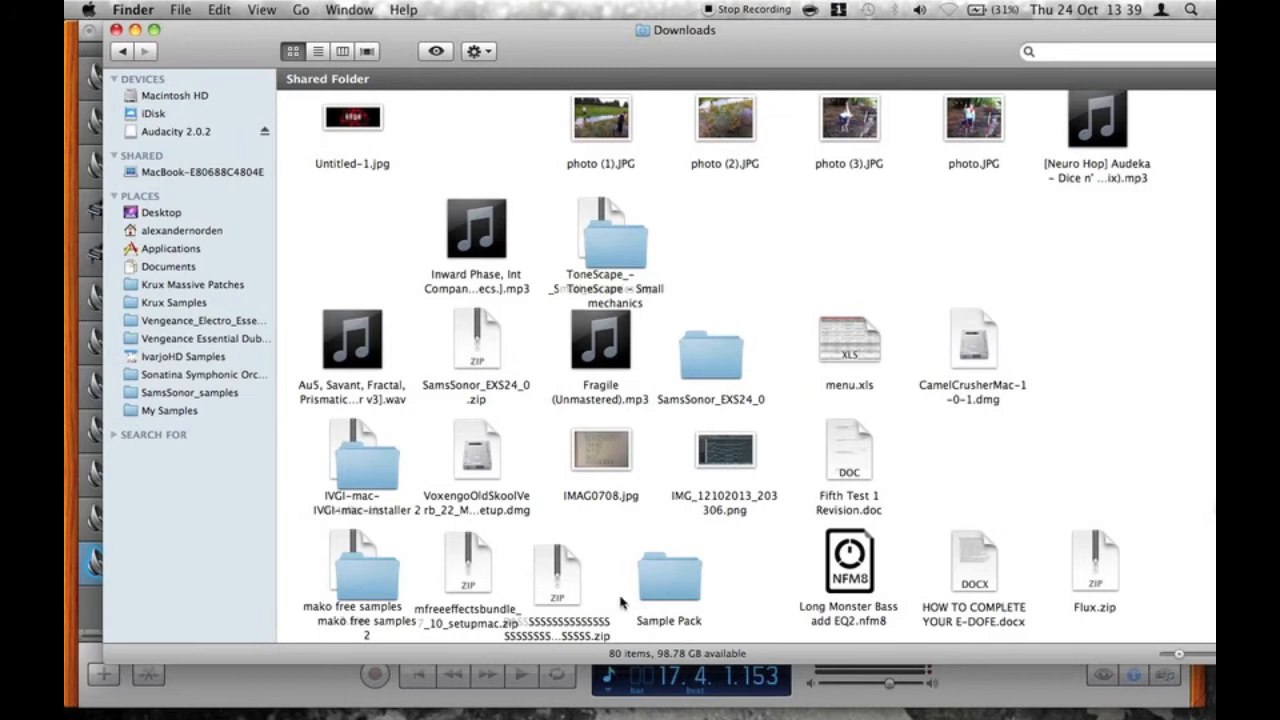
{"action": "scroll", "coordinate": [503, 430], "scroll_direction": "up", "scroll_amount": 6}
{"action": "double_click", "coordinate": [862, 236]}
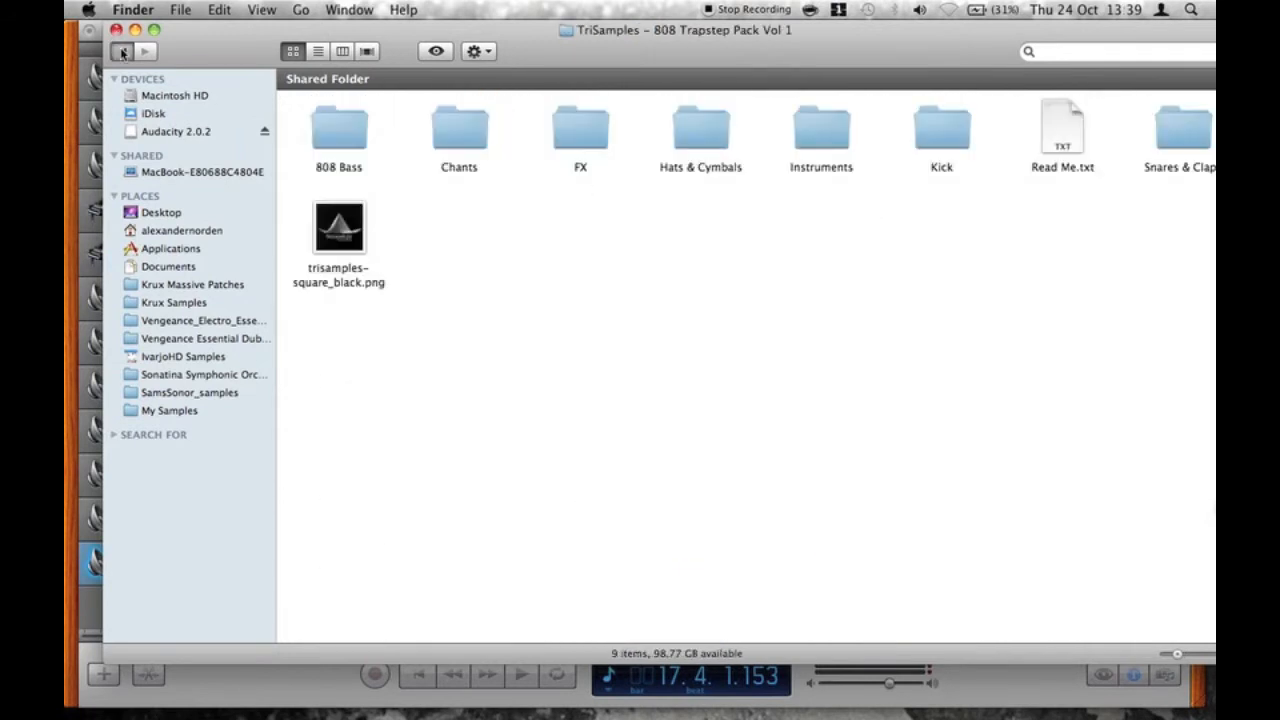
Add the TriSamples - 808 Trapstep Pack Vol 1 folder to the Finder places and open it from there.
{"action": "left_click", "coordinate": [122, 52]}
{"action": "left_click_drag", "start_coordinate": [862, 215], "coordinate": [194, 428]}
{"action": "left_click", "coordinate": [230, 428]}
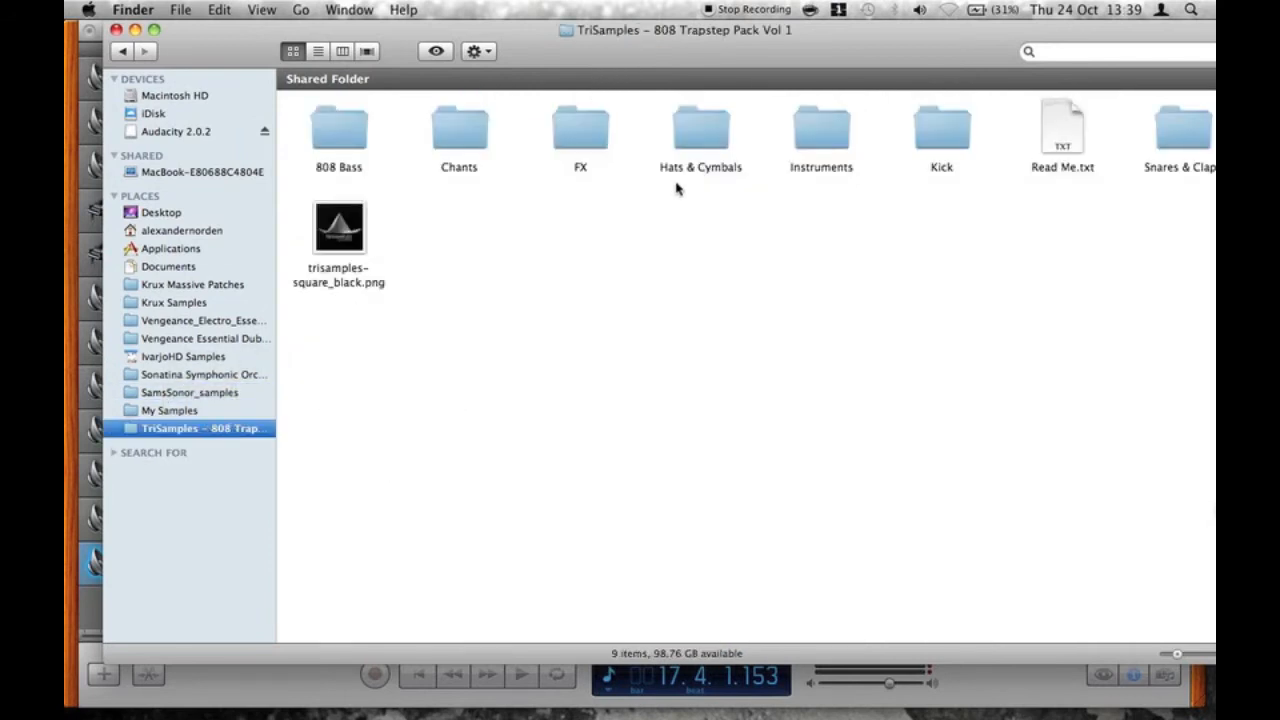
Open the Chants folder and preview the samples from Chant Breath 002.wav through Chant Hey 003.wav.
{"action": "double_click", "coordinate": [468, 131]}
{"action": "left_click", "coordinate": [472, 149]}
{"action": "key", "text": "space"}
{"action": "key", "text": "Right"}
{"action": "key", "text": "Right"}
{"action": "key", "text": "Right"}
{"action": "key", "text": "Right"}
{"action": "key", "text": "Right"}
{"action": "key", "text": "Right"}
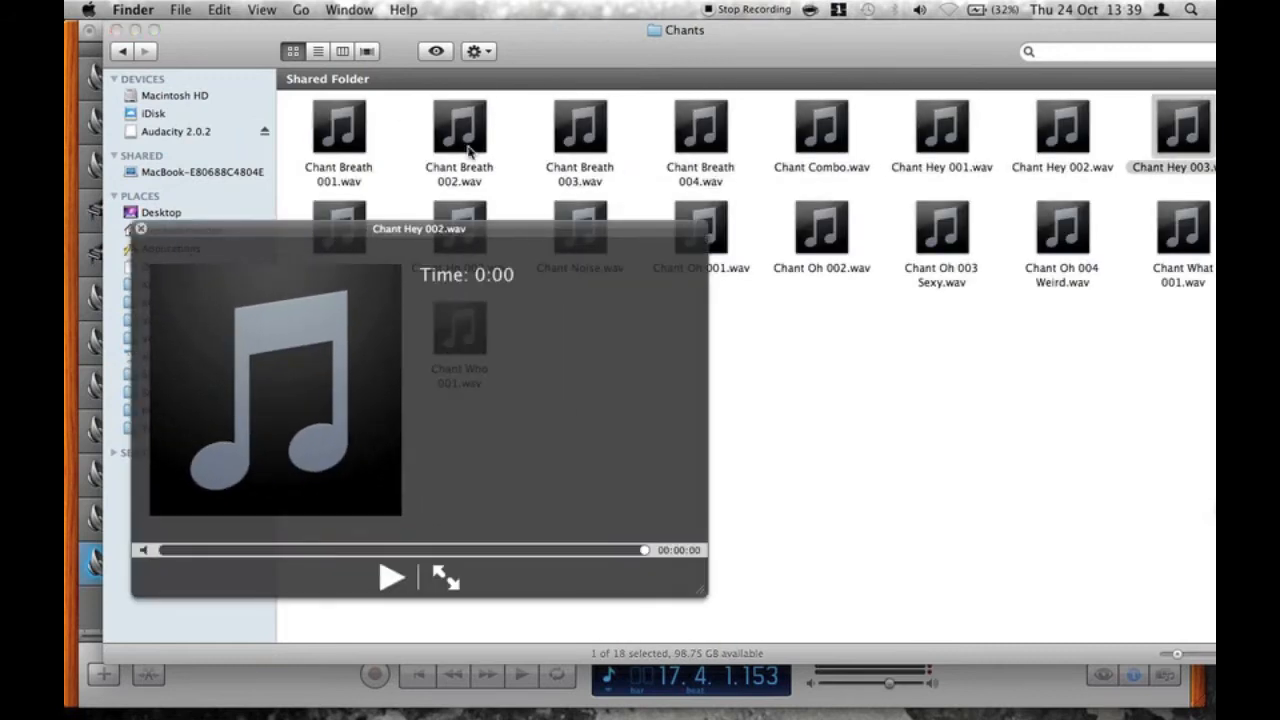
Compare Chant Hey 001.wav and Chant Hey 002.wav by previewing them again, and close the preview.
{"action": "key", "text": "Left"}
{"action": "key", "text": "Left"}
{"action": "key", "text": "Right"}
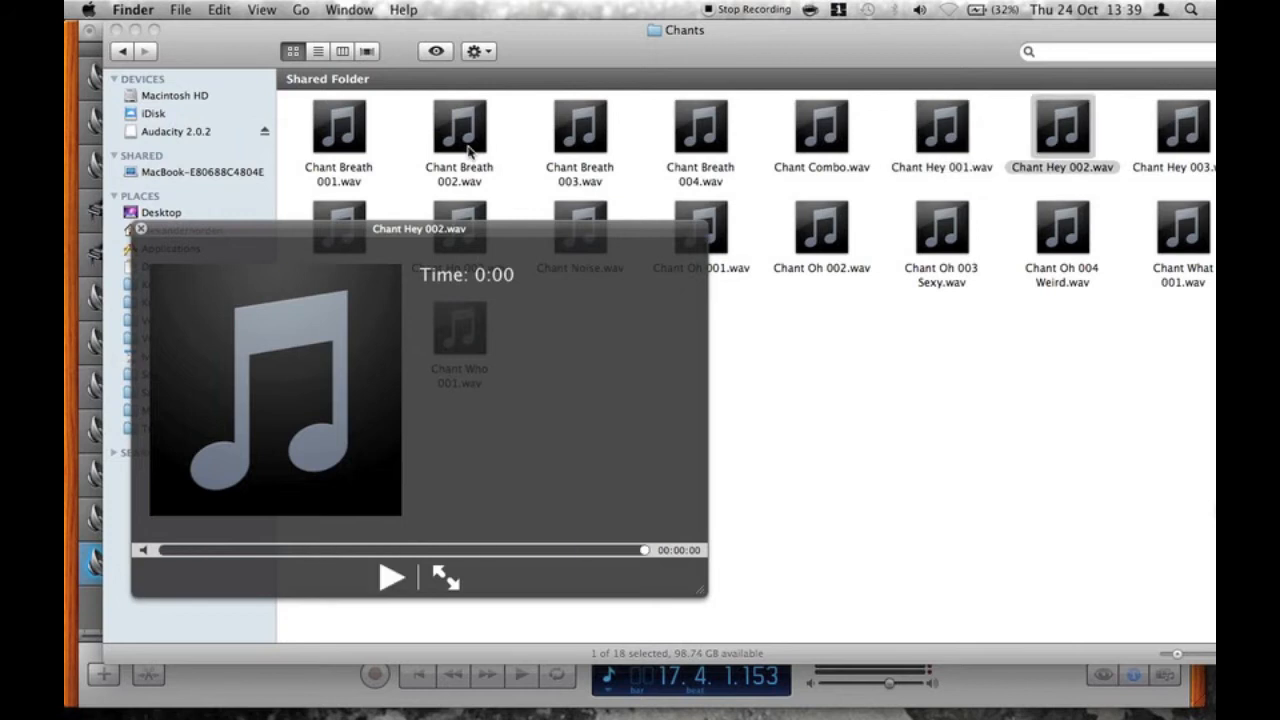
{"action": "key", "text": "Left"}
{"action": "key", "text": "Right"}
{"action": "key", "text": "Left"}
{"action": "key", "text": "space"}
Try to import Chant Hey 001.wav into GarageBand on a new track below VEE3 Uplifter 12.
{"action": "left_click_drag", "start_coordinate": [714, 46], "coordinate": [333, 270]}
{"action": "left_click_drag", "start_coordinate": [588, 279], "coordinate": [147, 262]}
{"action": "left_click_drag", "start_coordinate": [122, 350], "coordinate": [632, 626]}
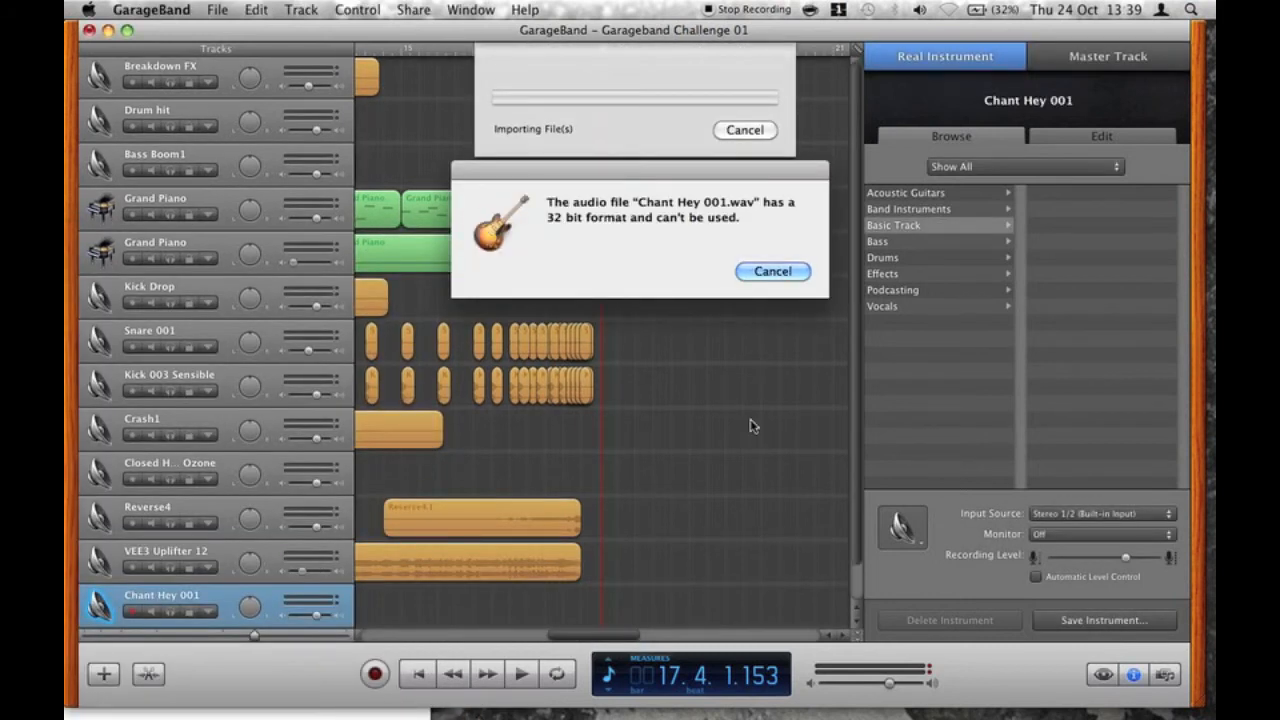
{"action": "left_click", "coordinate": [766, 274]}
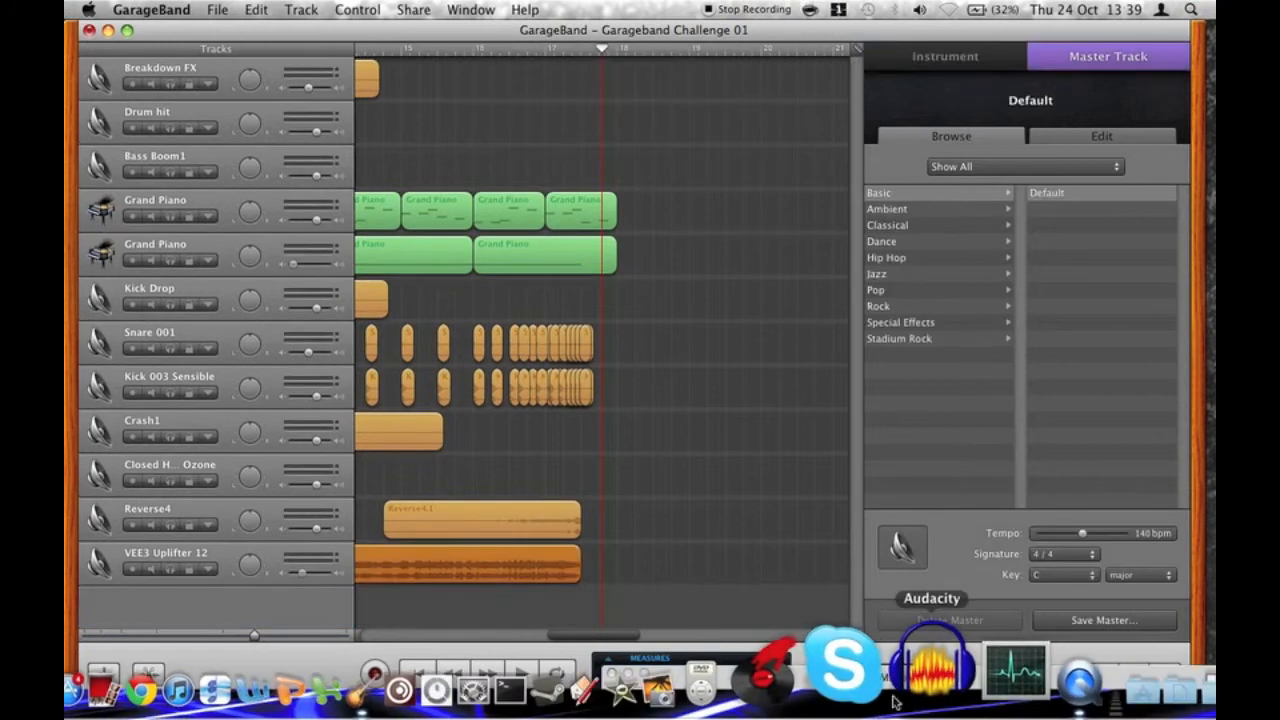
Preview Chant What 001.wav in Finder and add it to GarageBand on a new track below VEE3 Uplifter 12, just before measure 18.
{"action": "left_click", "coordinate": [905, 697]}
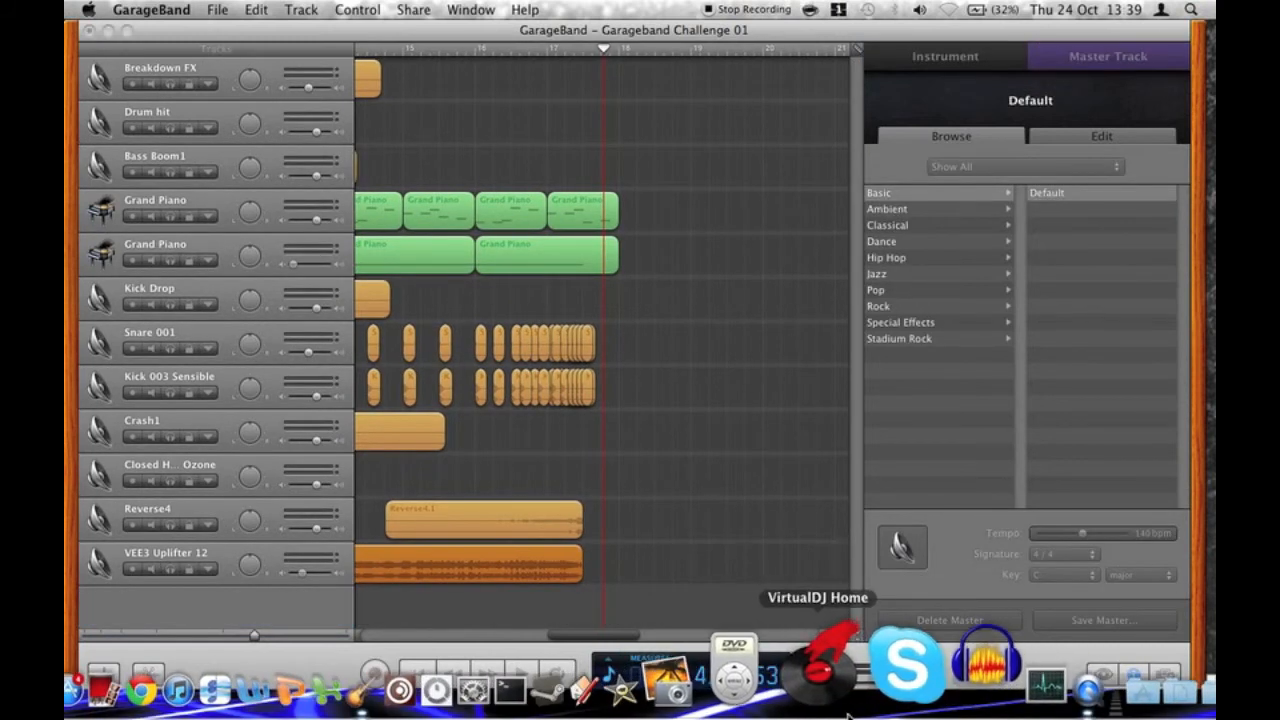
{"action": "key", "text": "Return"}
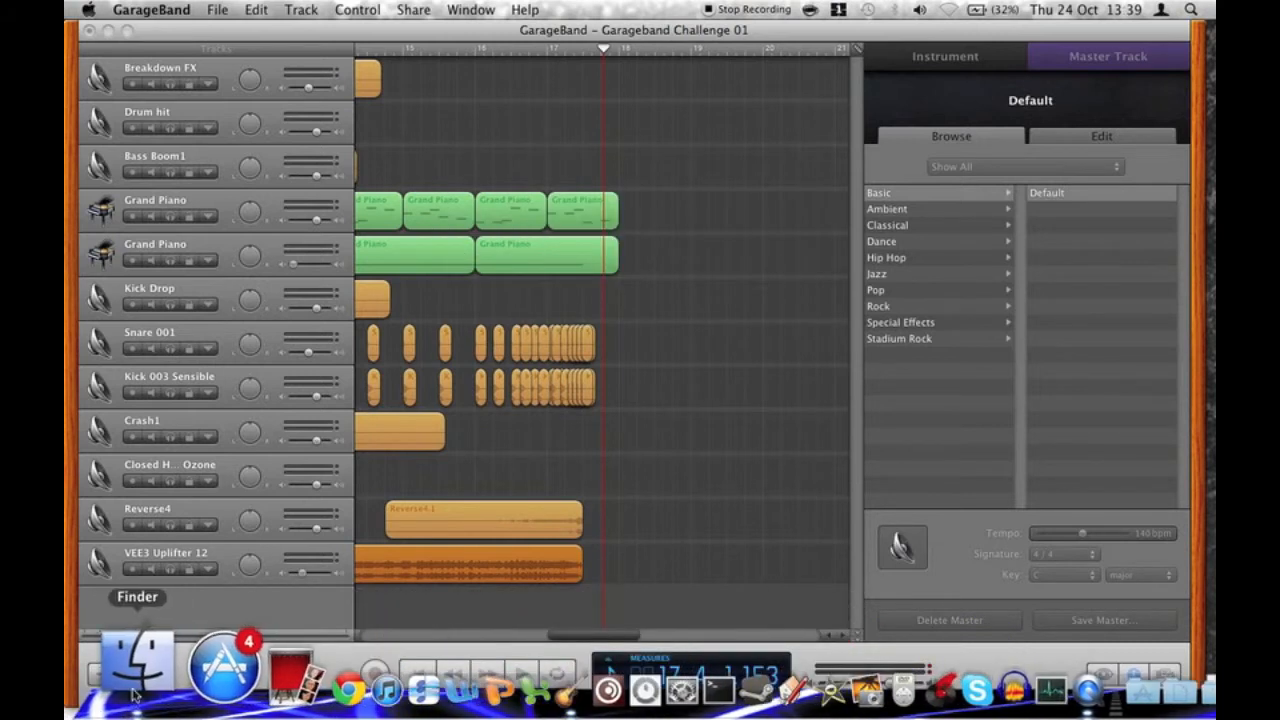
{"action": "left_click", "coordinate": [128, 680]}
{"action": "left_click", "coordinate": [362, 436]}
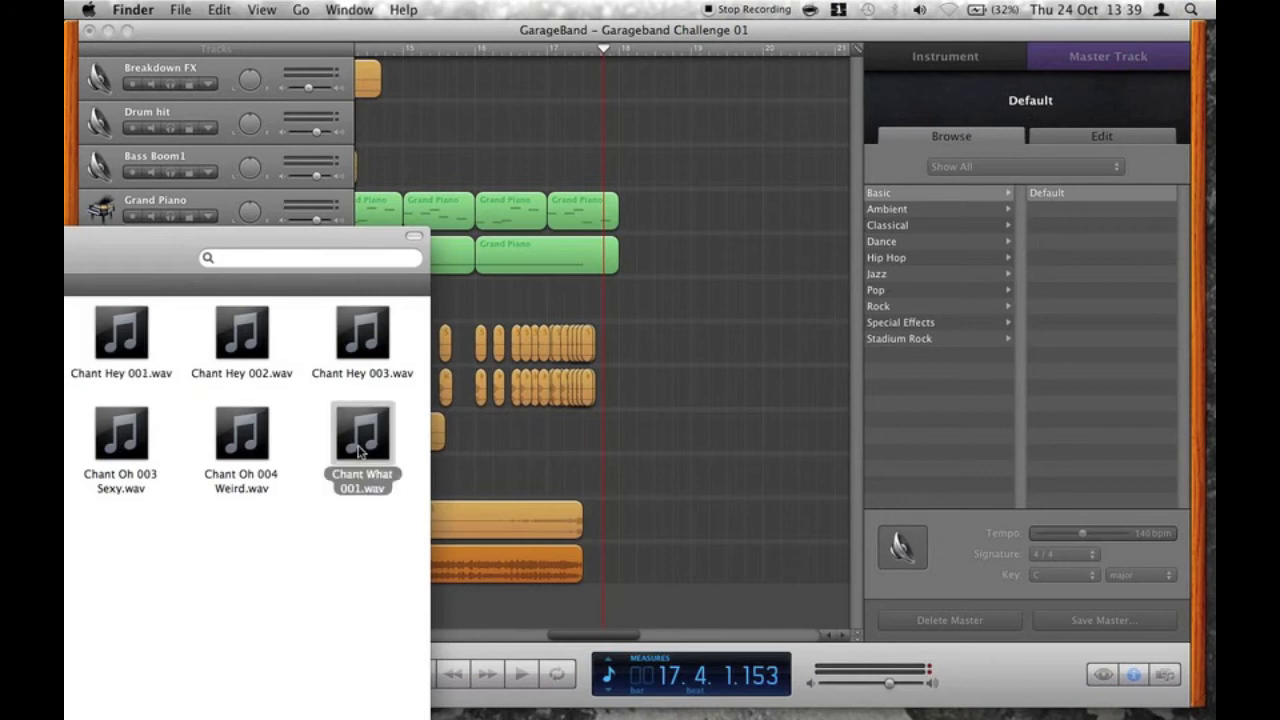
{"action": "key", "text": "space"}
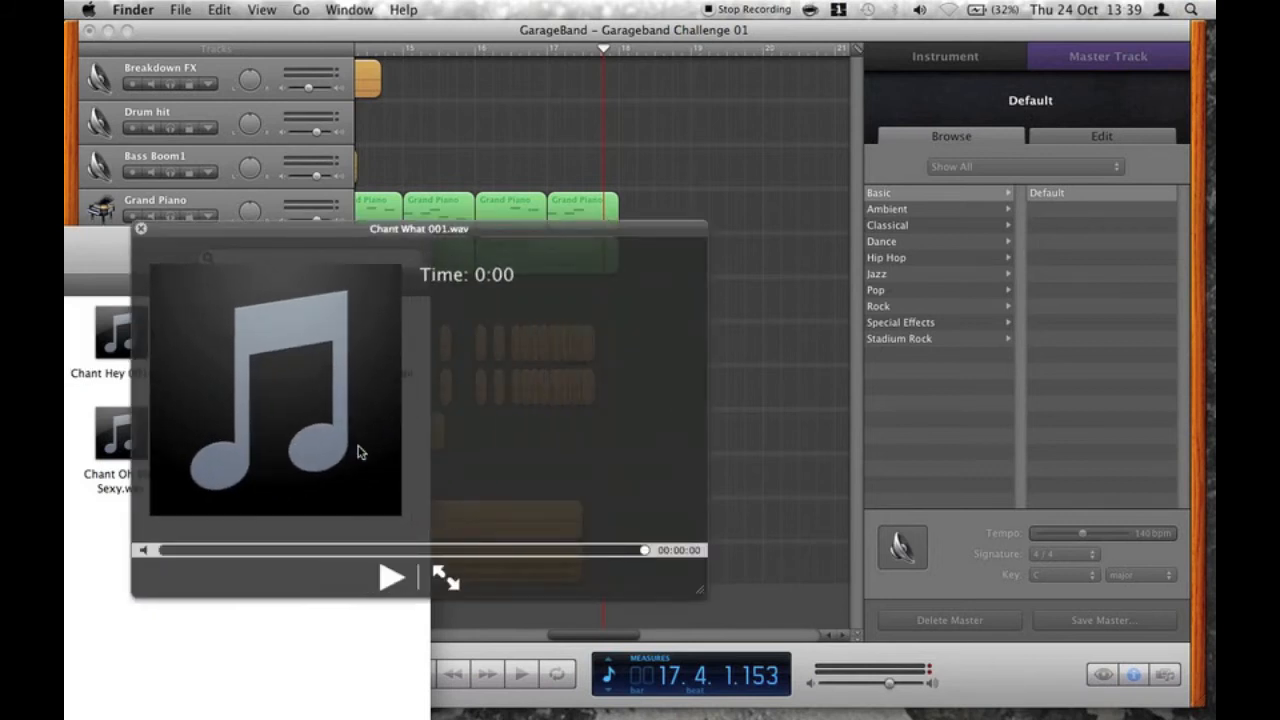
{"action": "key", "text": "space"}
{"action": "mouse_move", "coordinate": [362, 436]}
{"action": "left_mouse_down"}
{"action": "mouse_move", "coordinate": [600, 612]}
{"action": "mouse_move", "coordinate": [587, 614]}
{"action": "left_mouse_up"}
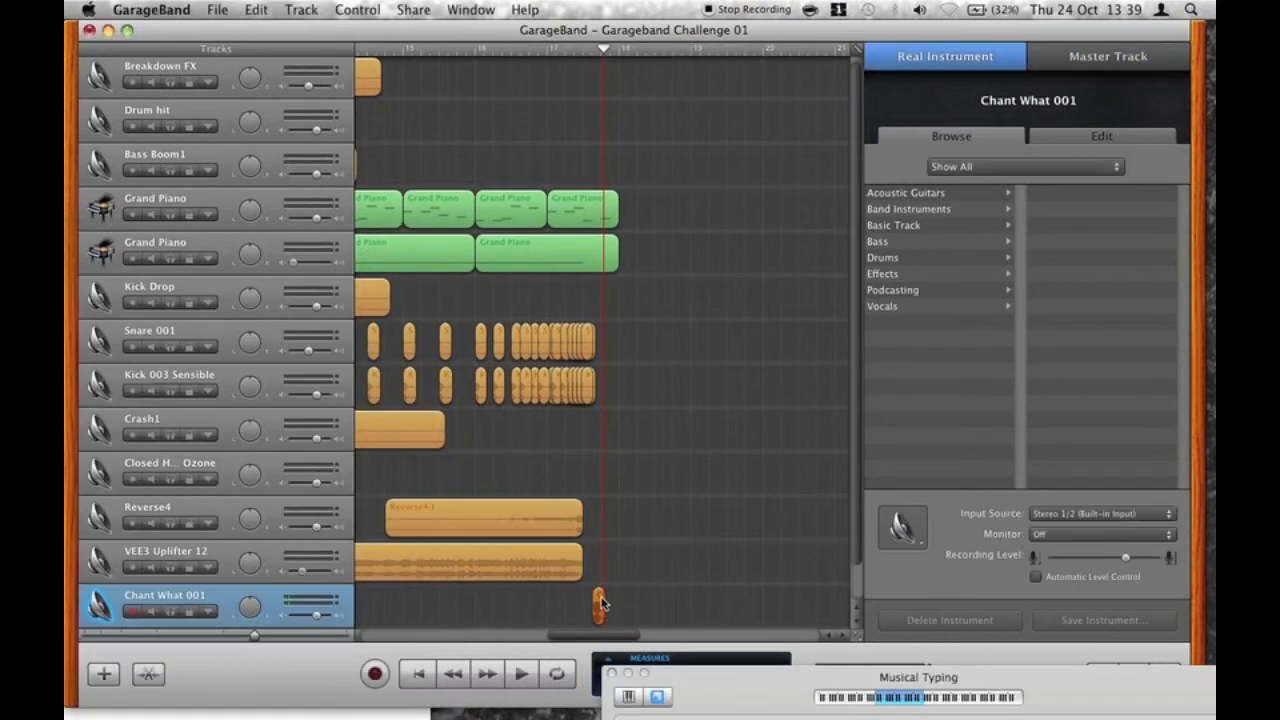
Play the build-up from measure 16 to hear how the Chant What 001 sample fits.
{"action": "left_click", "coordinate": [478, 52]}
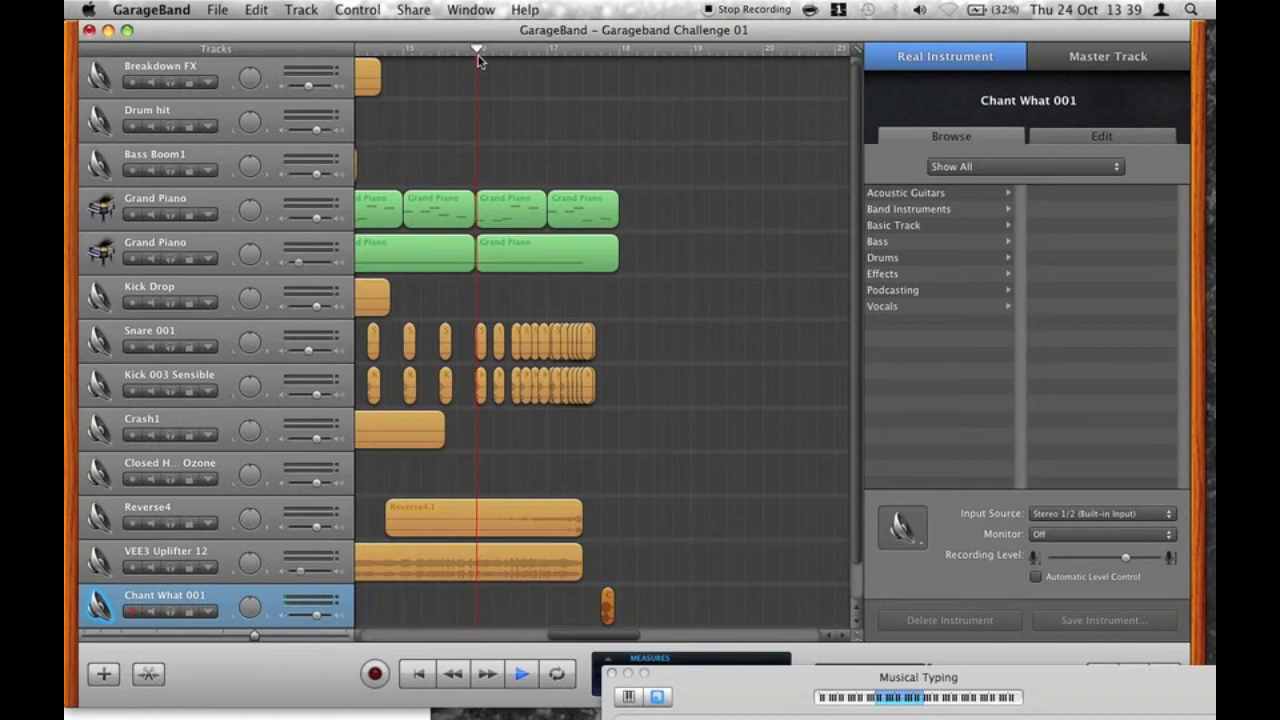
{"action": "key", "text": "space"}
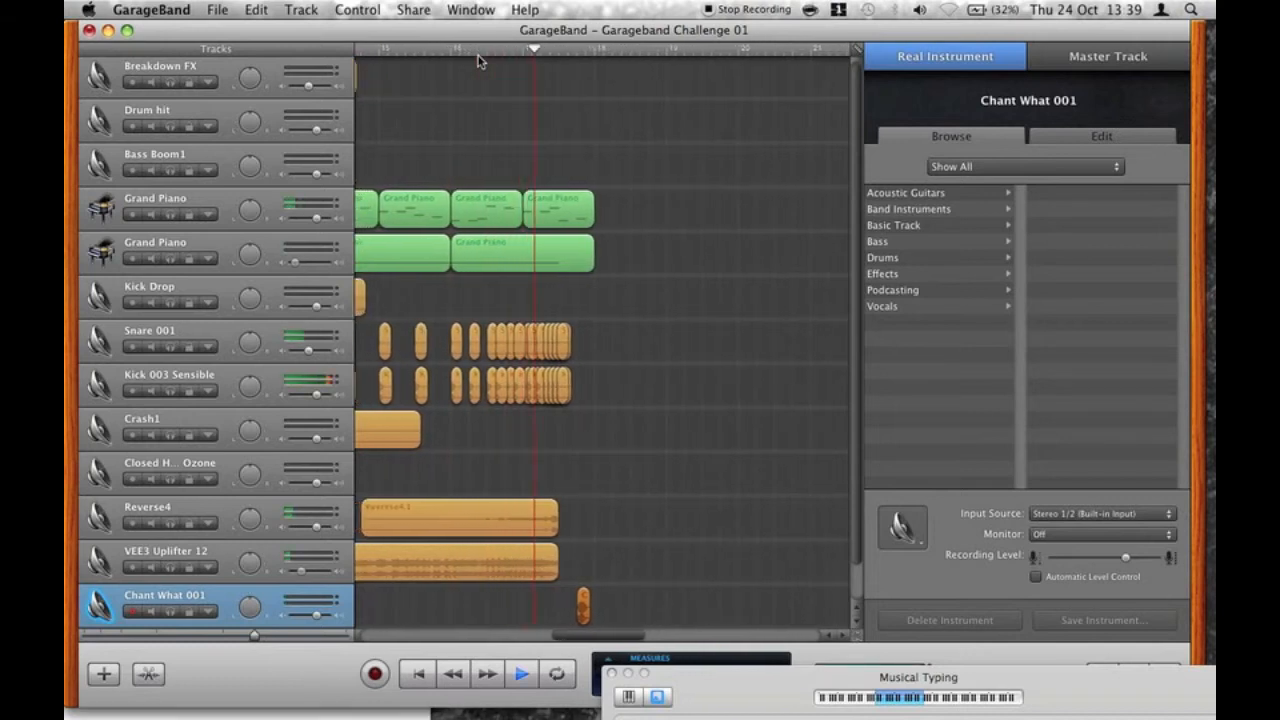
{"action": "key", "text": "space"}
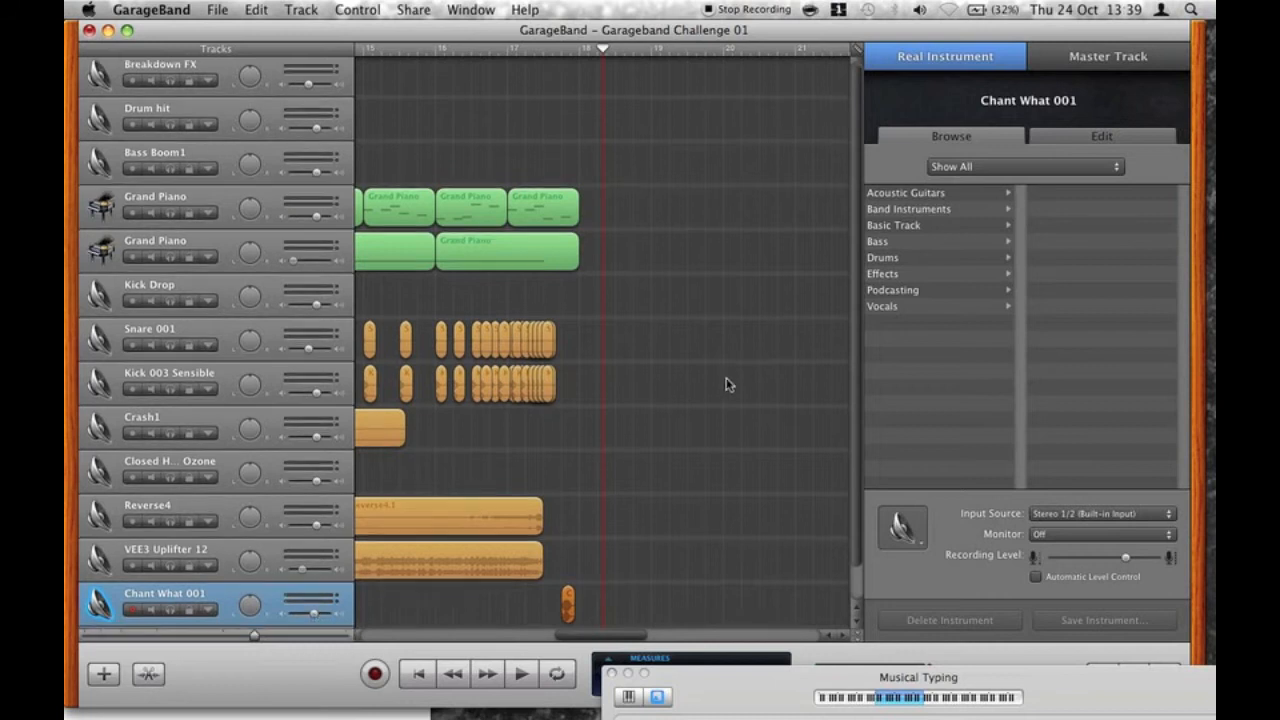
{"action": "scroll", "coordinate": [726, 383], "scroll_direction": "down", "scroll_amount": 2}
{"action": "scroll", "coordinate": [726, 383], "scroll_direction": "left", "scroll_amount": 2}
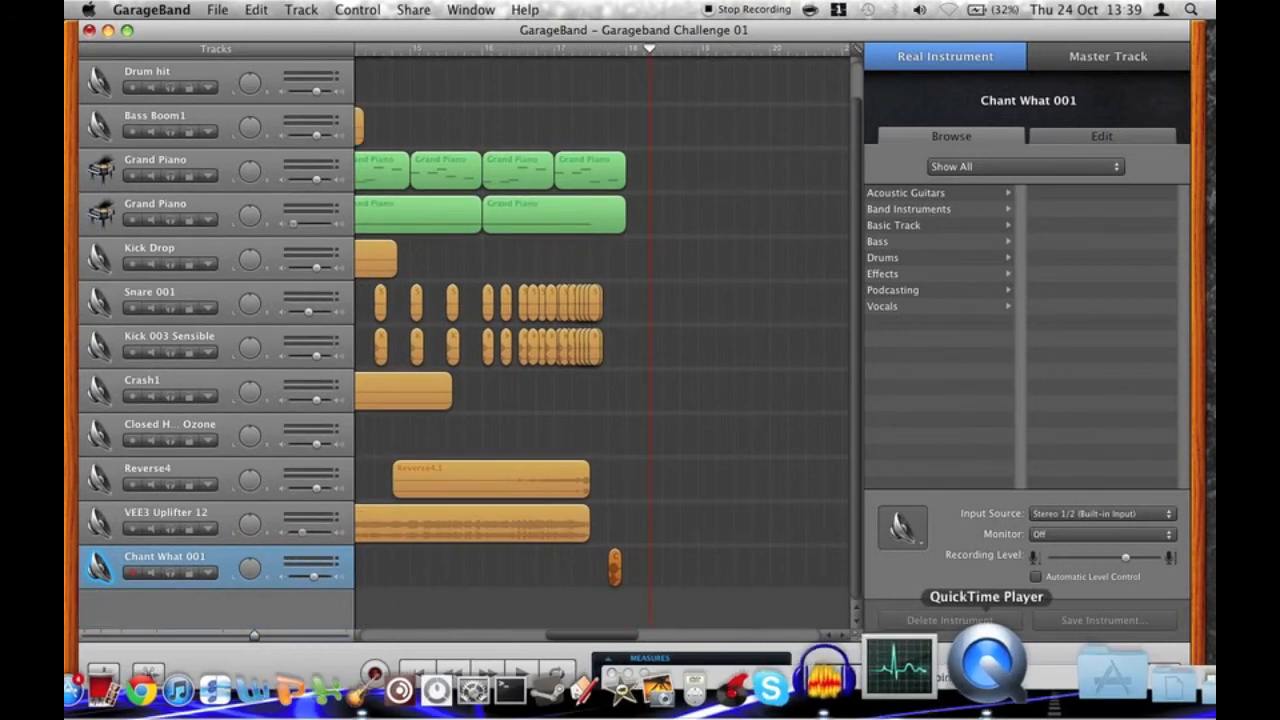
View the effect settings of the Chant What 001 track and hide the track info pane.
{"action": "left_click", "coordinate": [1010, 690]}
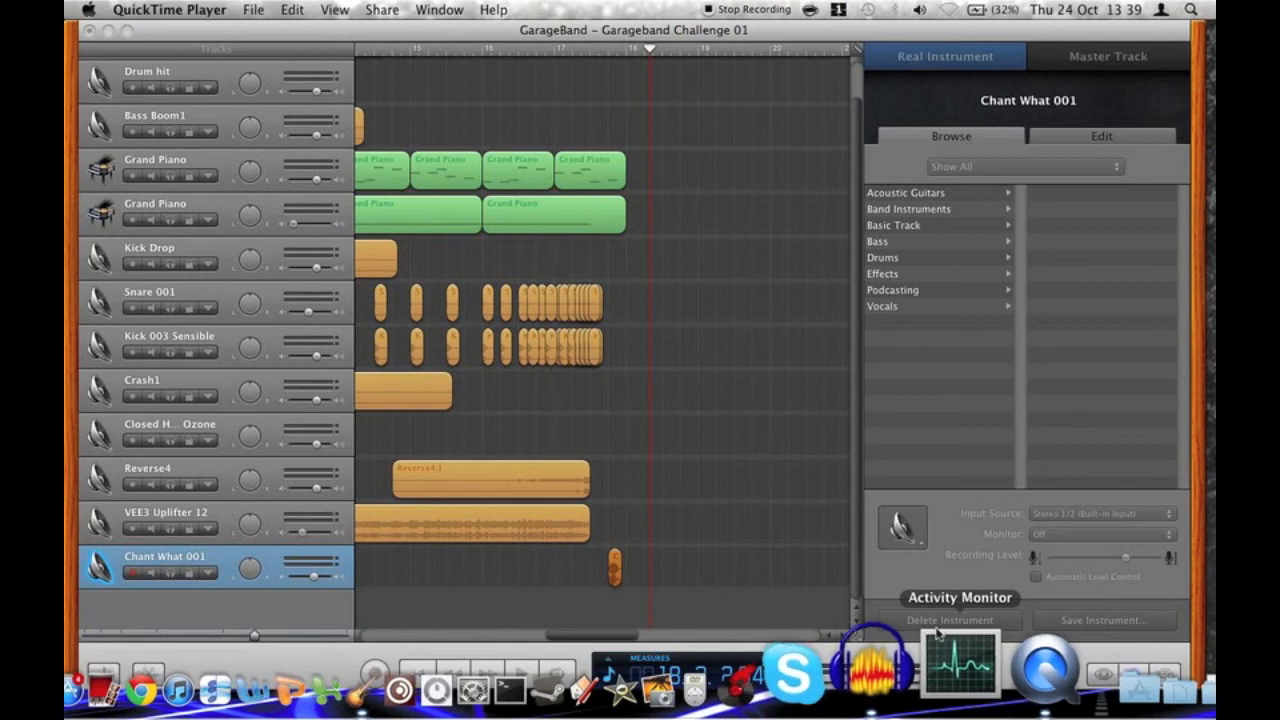
{"action": "scroll", "coordinate": [395, 605], "scroll_direction": "left", "scroll_amount": 3}
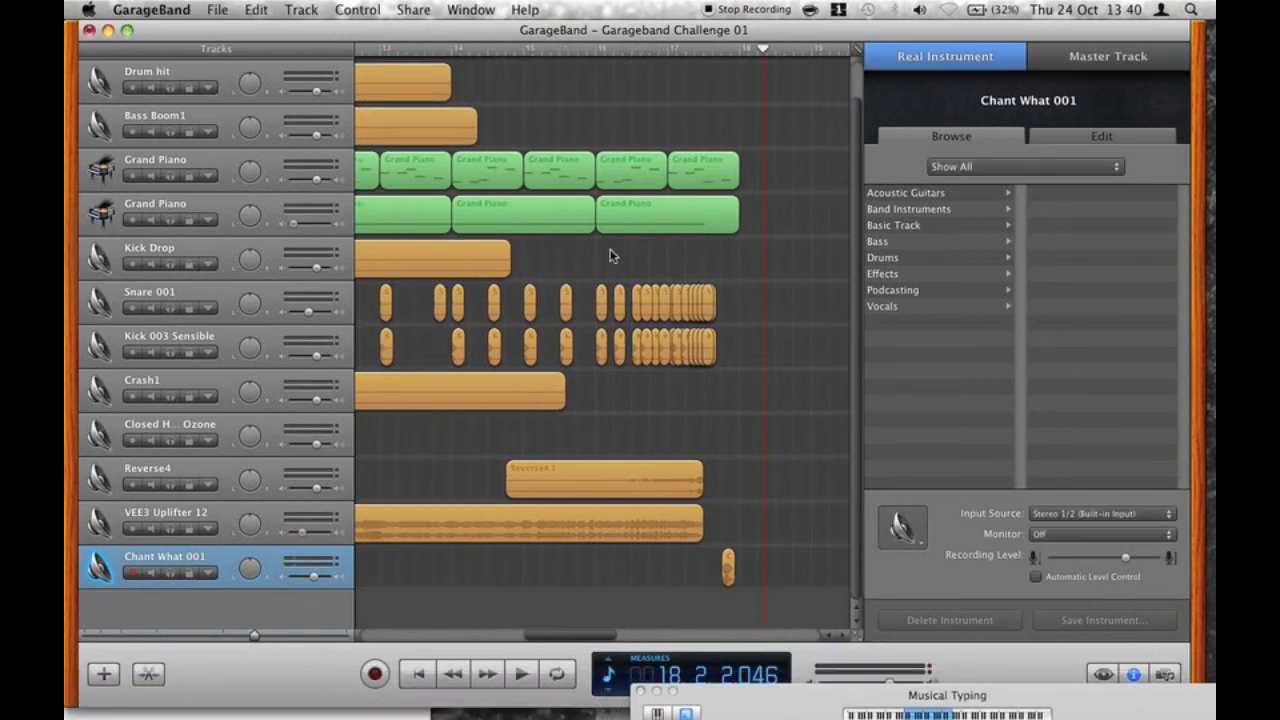
{"action": "scroll", "coordinate": [398, 427], "scroll_direction": "left", "scroll_amount": 2}
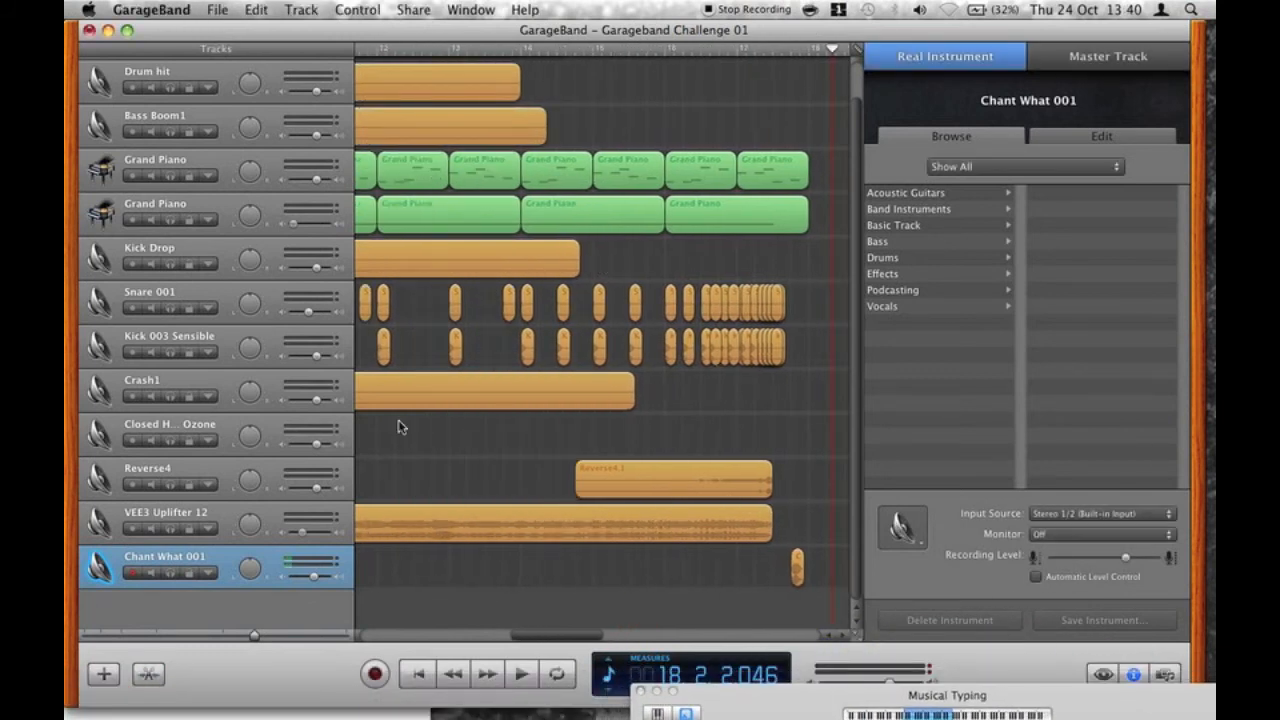
{"action": "left_click", "coordinate": [1090, 143]}
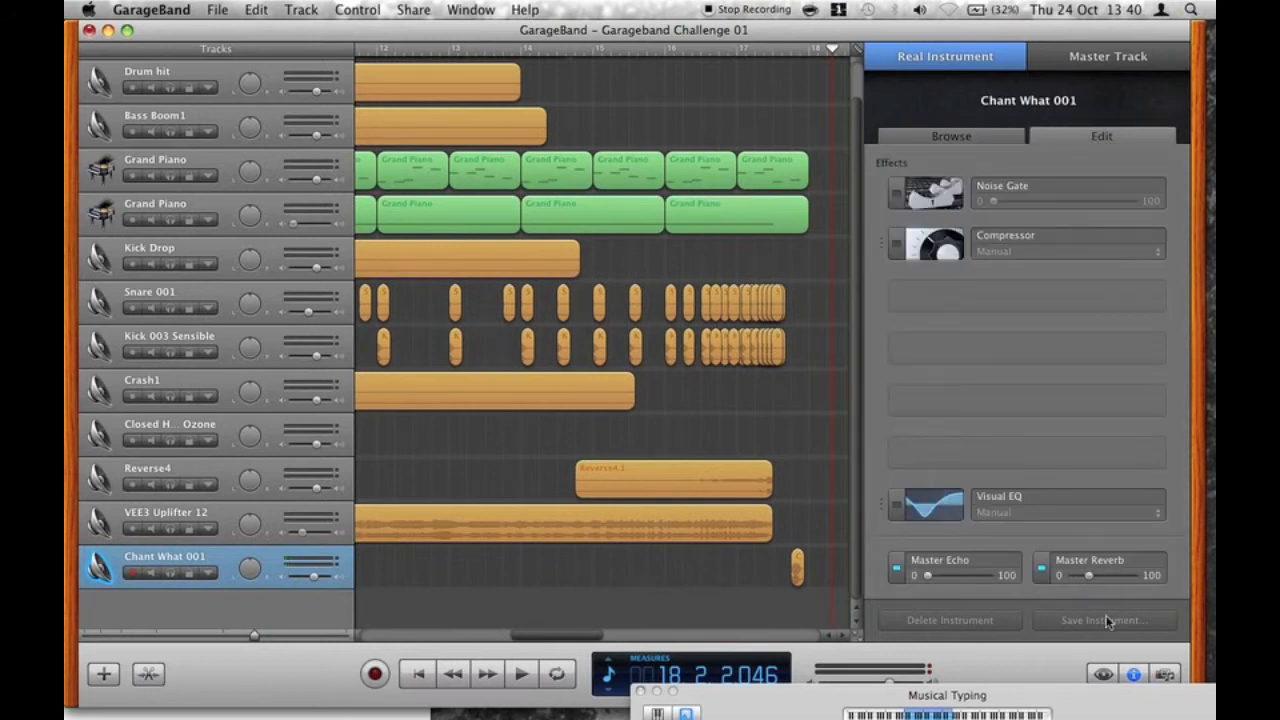
{"action": "left_click", "coordinate": [1133, 674]}
Copy the closed hat hits from measure 10 to 14 every two beats, and from measure 14 to 16 on every beat.
{"action": "scroll", "coordinate": [837, 431], "scroll_direction": "left", "scroll_amount": 8}
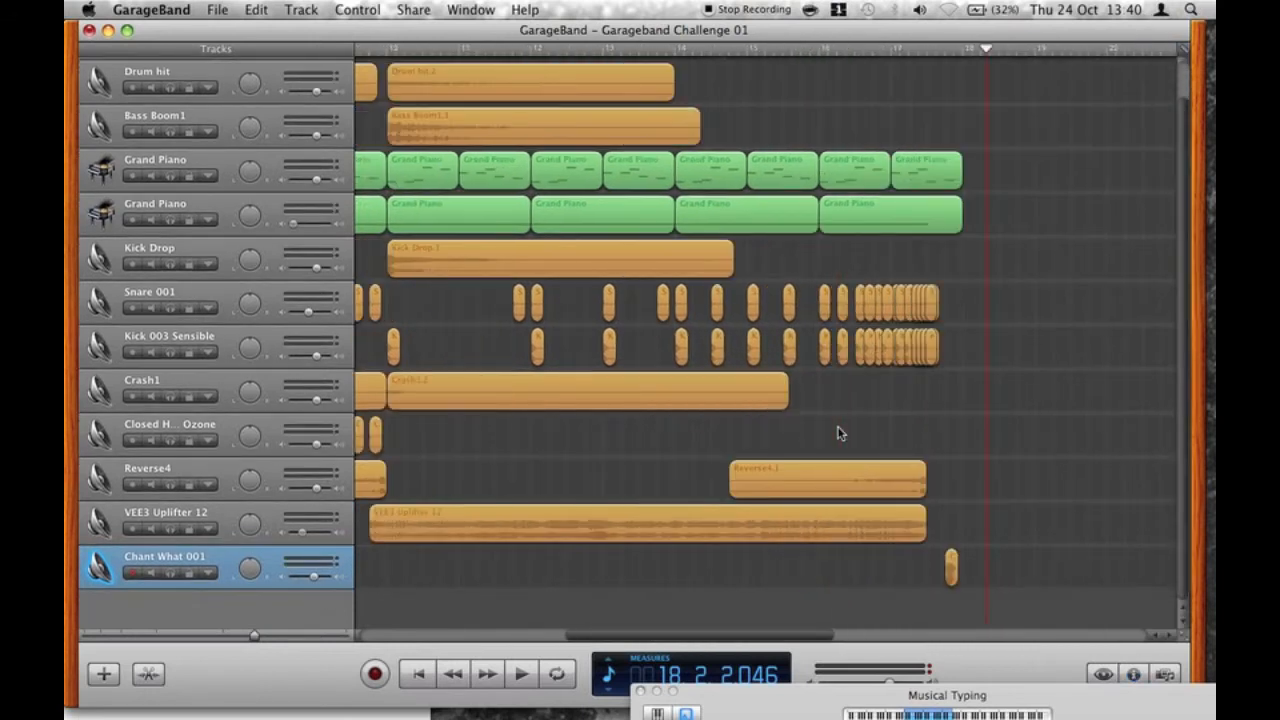
{"action": "scroll", "coordinate": [836, 432], "scroll_direction": "left", "scroll_amount": 3}
{"action": "left_click", "coordinate": [677, 440]}
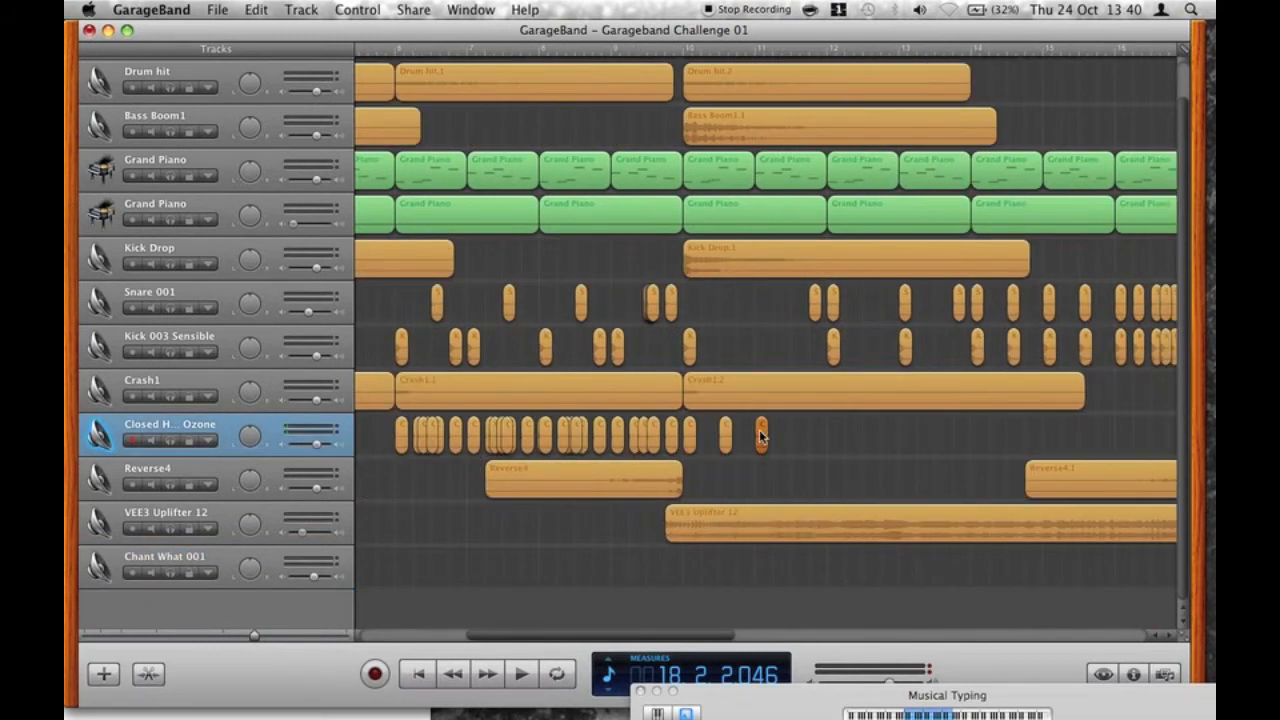
{"action": "scroll", "coordinate": [790, 440], "scroll_direction": "right", "scroll_amount": 3}
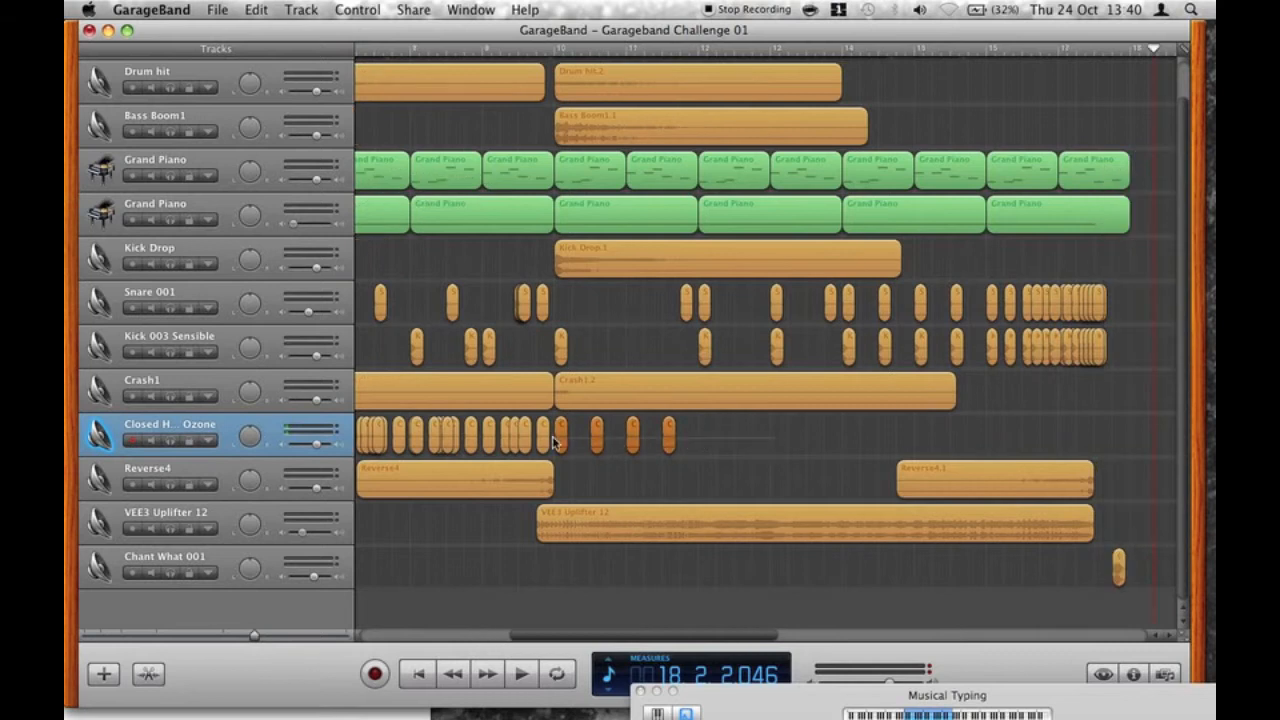
{"action": "left_click_drag", "start_coordinate": [558, 442], "coordinate": [707, 447]}
{"action": "left_click_drag", "start_coordinate": [816, 447], "coordinate": [870, 450]}
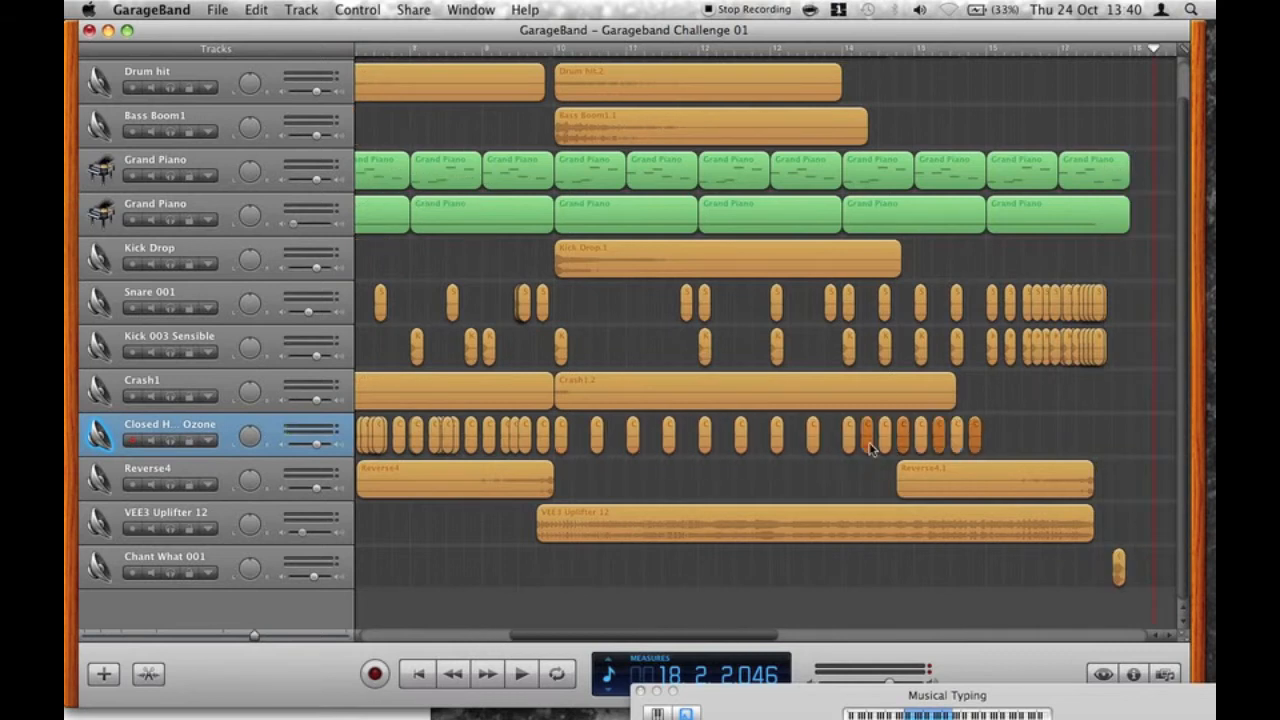
Continue the closed hats from measure 16 with shortened half-beat hits, then quarter-beat hits up to beat 3 of measure 17.
{"action": "left_click", "coordinate": [285, 638]}
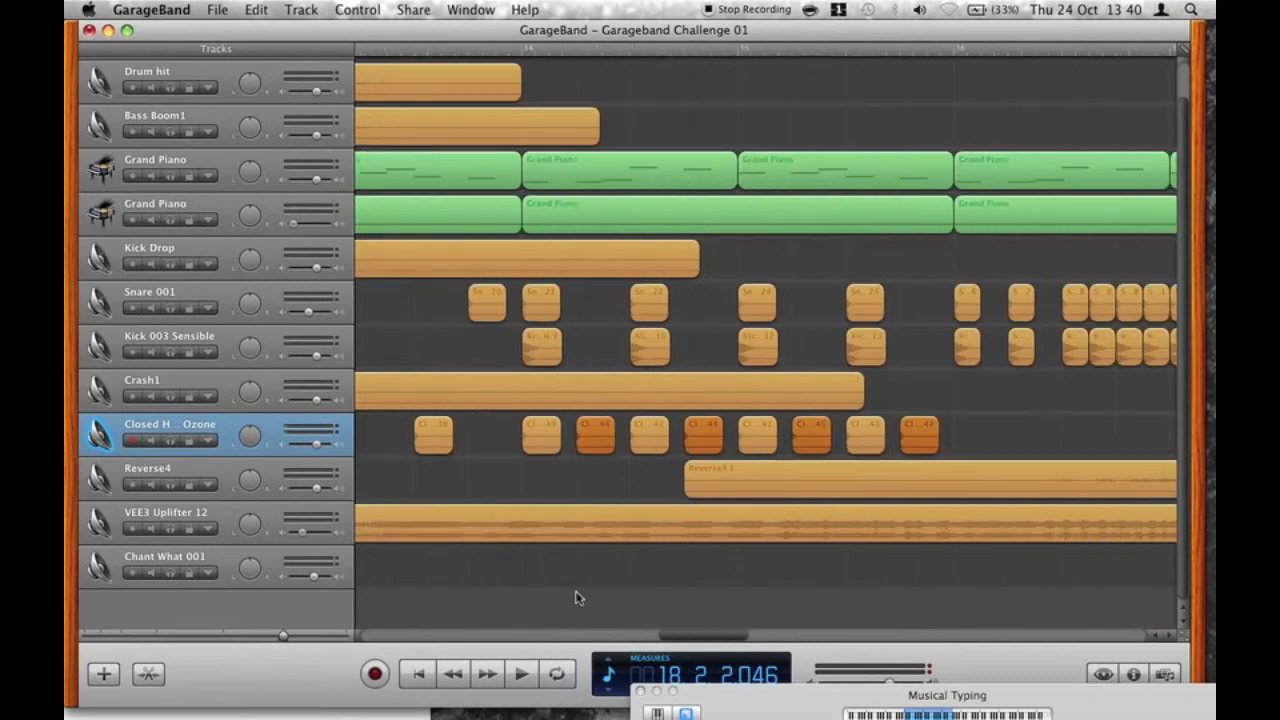
{"action": "left_click_drag", "start_coordinate": [1036, 428], "coordinate": [752, 432]}
{"action": "left_click_drag", "start_coordinate": [905, 435], "coordinate": [968, 437]}
{"action": "scroll", "coordinate": [966, 438], "scroll_direction": "right", "scroll_amount": 4}
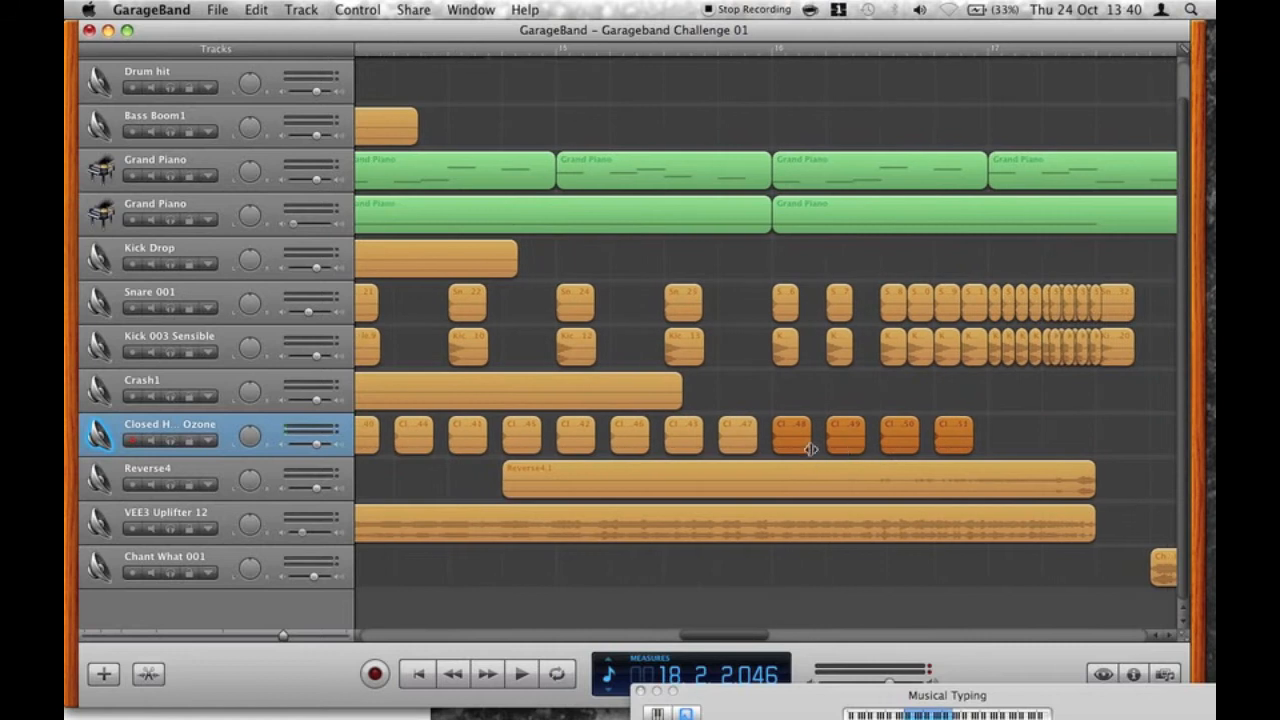
{"action": "mouse_move", "coordinate": [806, 448]}
{"action": "left_mouse_down"}
{"action": "mouse_move", "coordinate": [794, 448]}
{"action": "mouse_move", "coordinate": [813, 439]}
{"action": "left_mouse_up"}
{"action": "left_click_drag", "start_coordinate": [1008, 446], "coordinate": [893, 443]}
{"action": "left_click_drag", "start_coordinate": [988, 445], "coordinate": [1005, 447]}
{"action": "left_click_drag", "start_coordinate": [889, 403], "coordinate": [978, 444]}
{"action": "left_click_drag", "start_coordinate": [899, 451], "coordinate": [1013, 449]}
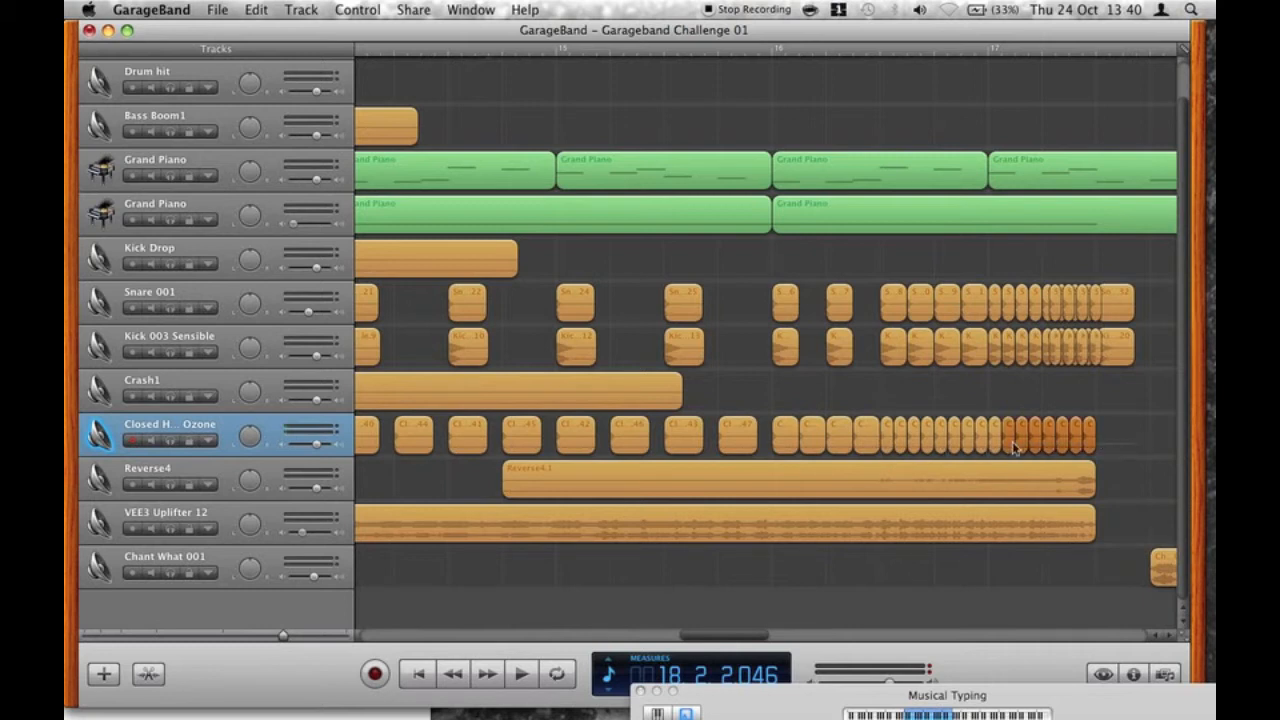
Shorten and duplicate the closed hats to double their rate from measure 17, and again between beats 2 and 3.
{"action": "left_click", "coordinate": [301, 635]}
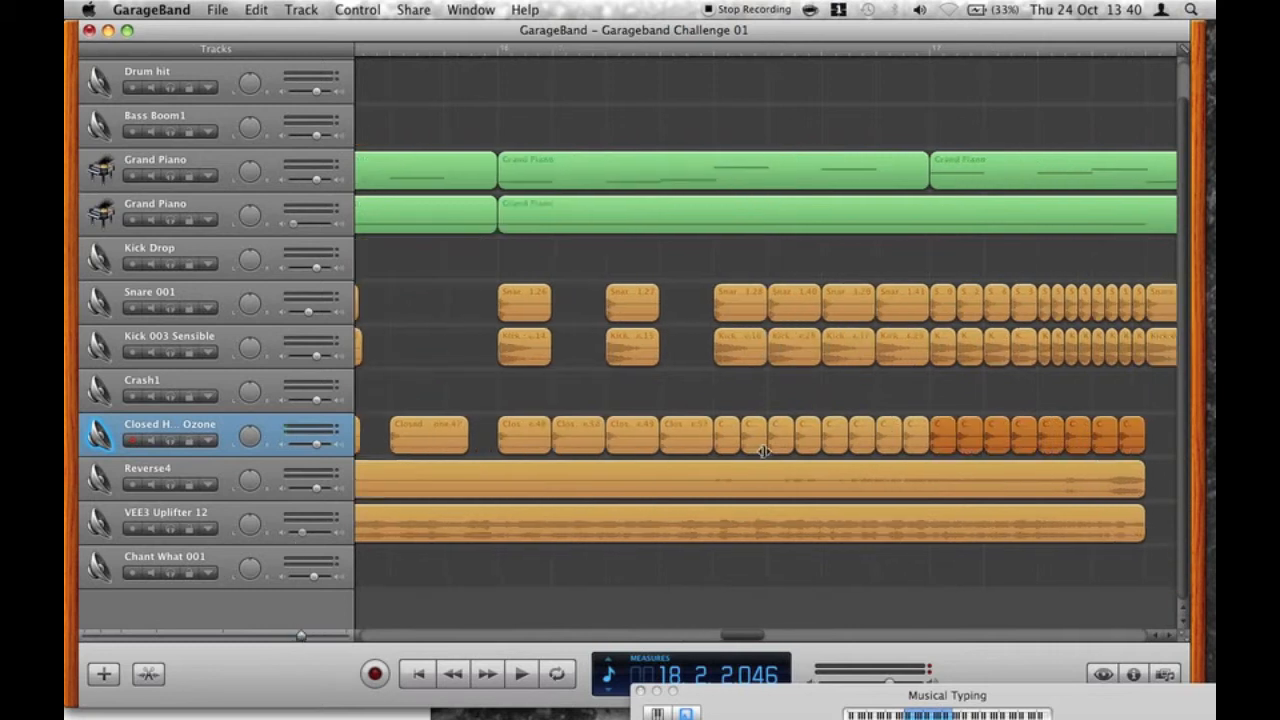
{"action": "scroll", "coordinate": [763, 461], "scroll_direction": "right", "scroll_amount": 5}
{"action": "left_click_drag", "start_coordinate": [675, 453], "coordinate": [710, 437]}
{"action": "left_click_drag", "start_coordinate": [898, 447], "coordinate": [784, 446]}
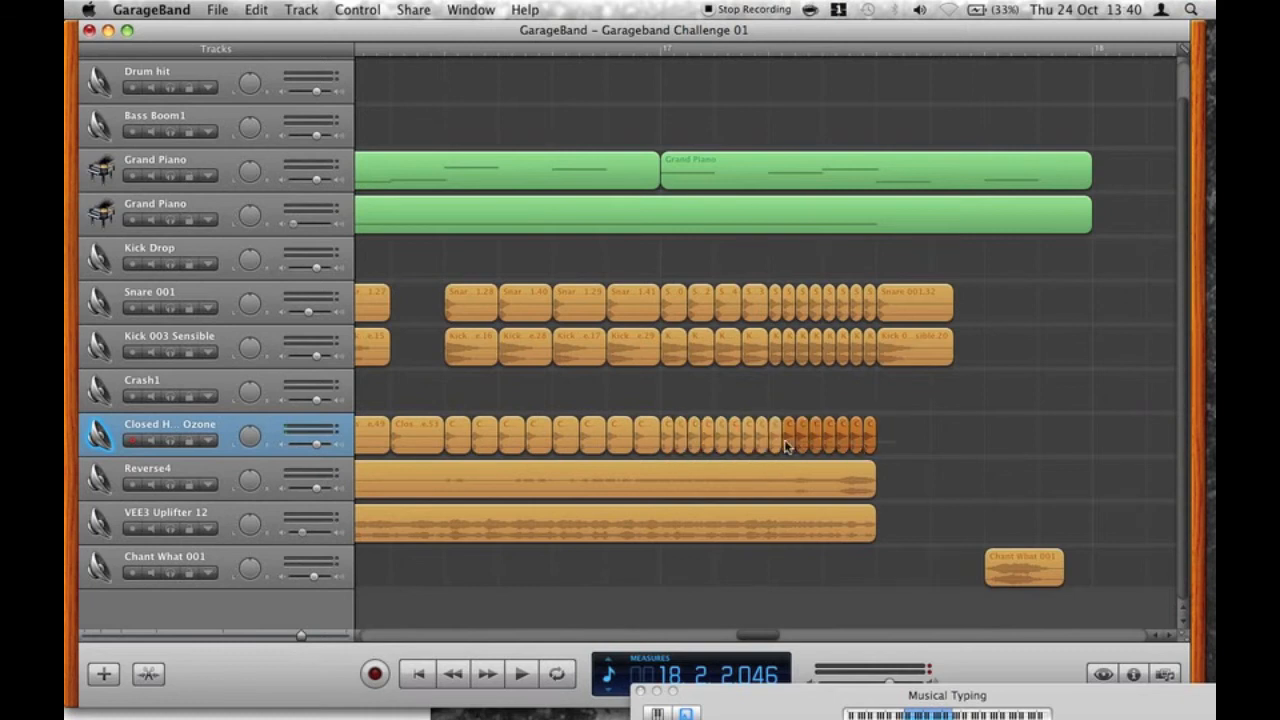
{"action": "left_click", "coordinate": [335, 633]}
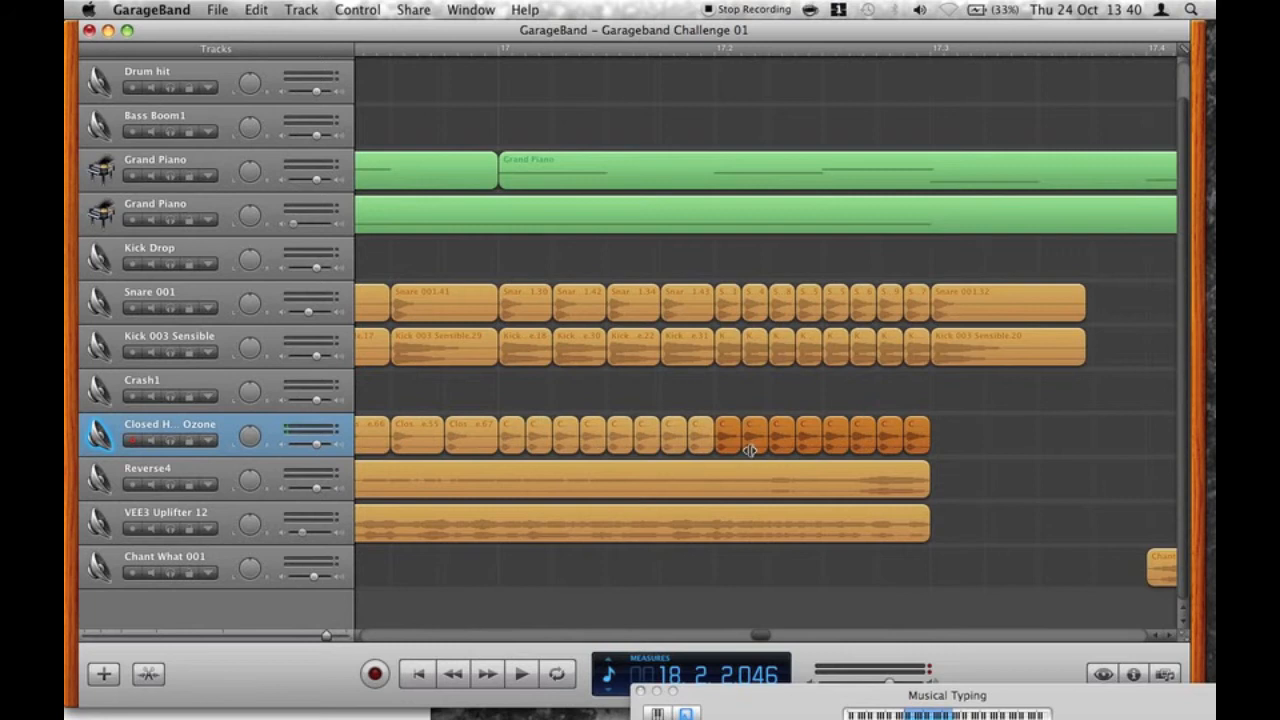
{"action": "left_click_drag", "start_coordinate": [736, 450], "coordinate": [748, 446]}
Place longer closed hat hits on beats 3 and 4 of measure 17, aligning the last with the chant, and save the project.
{"action": "left_click", "coordinate": [678, 50]}
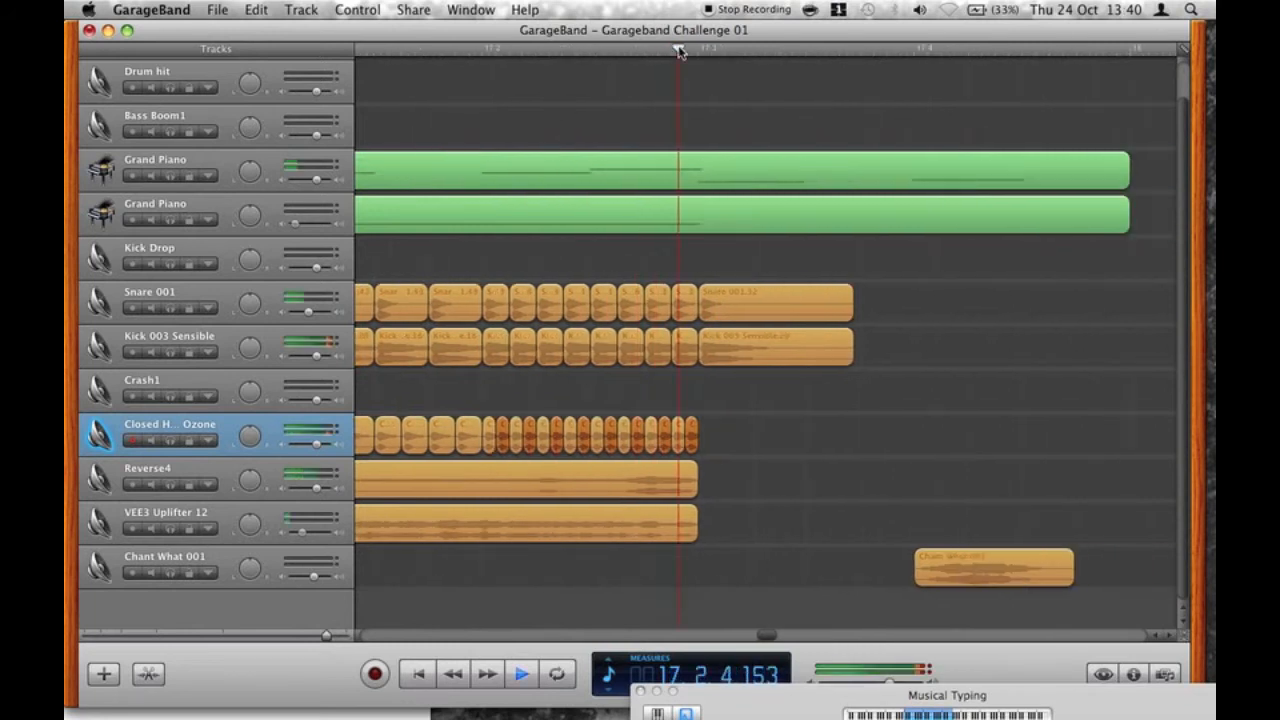
{"action": "left_click", "coordinate": [480, 404]}
{"action": "left_click_drag", "start_coordinate": [474, 437], "coordinate": [831, 450]}
{"action": "left_click_drag", "start_coordinate": [563, 437], "coordinate": [775, 430]}
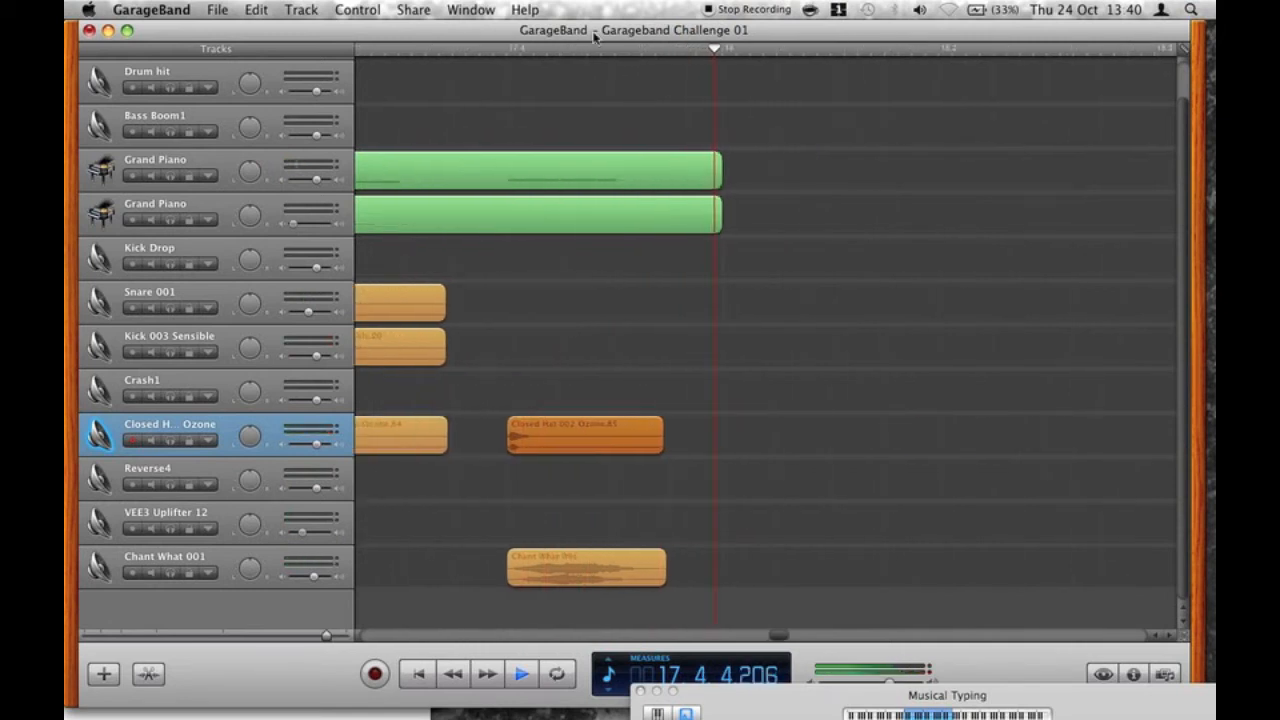
{"action": "key", "text": "space"}
{"action": "left_click_drag", "start_coordinate": [326, 636], "coordinate": [283, 636]}
{"action": "scroll", "coordinate": [677, 446], "scroll_direction": "left", "scroll_amount": 10}
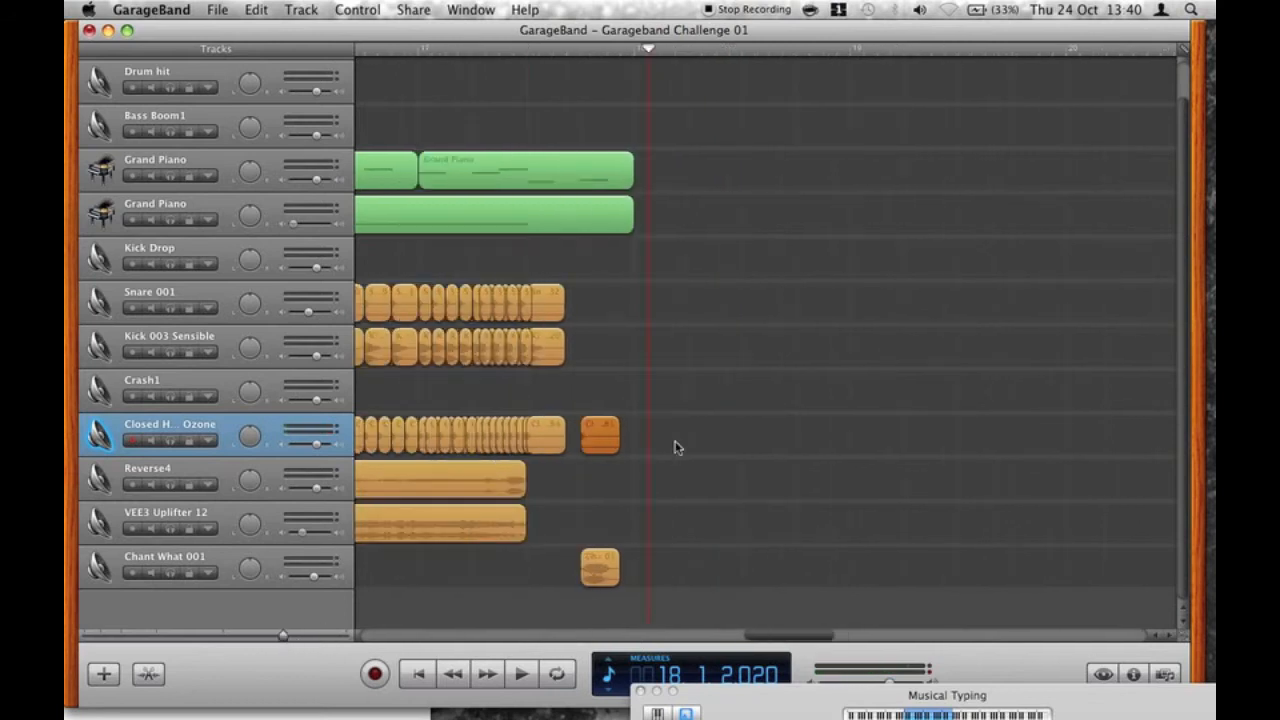
{"action": "key", "text": "super+s"}
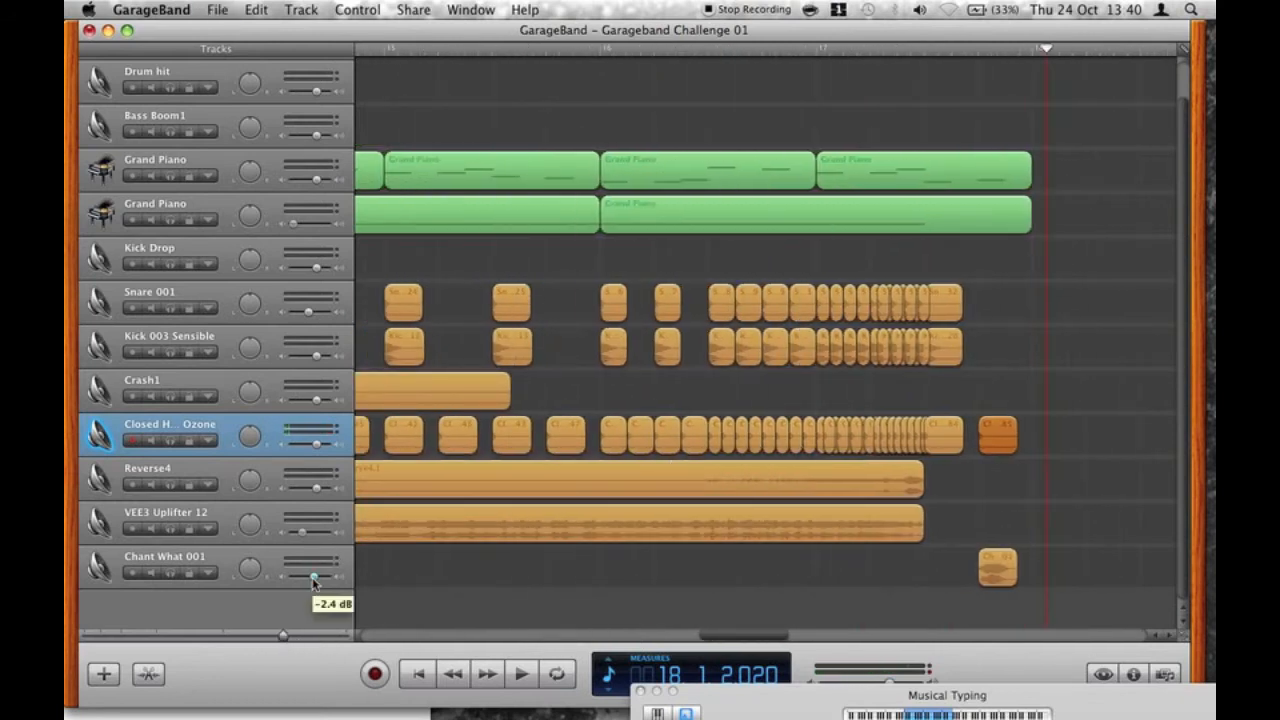
Lower the Chant What 001 track's volume slightly and play the whole arrangement from the beginning.
{"action": "key", "text": "Return"}
{"action": "key", "text": "space"}
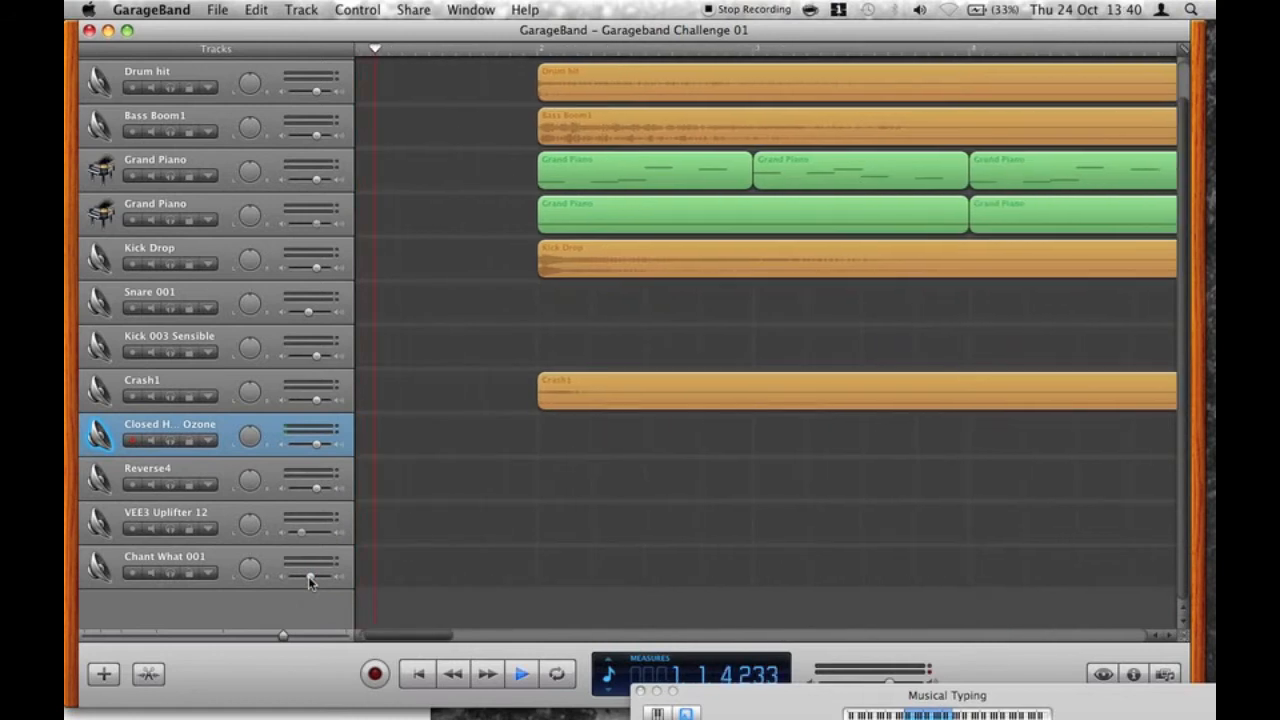
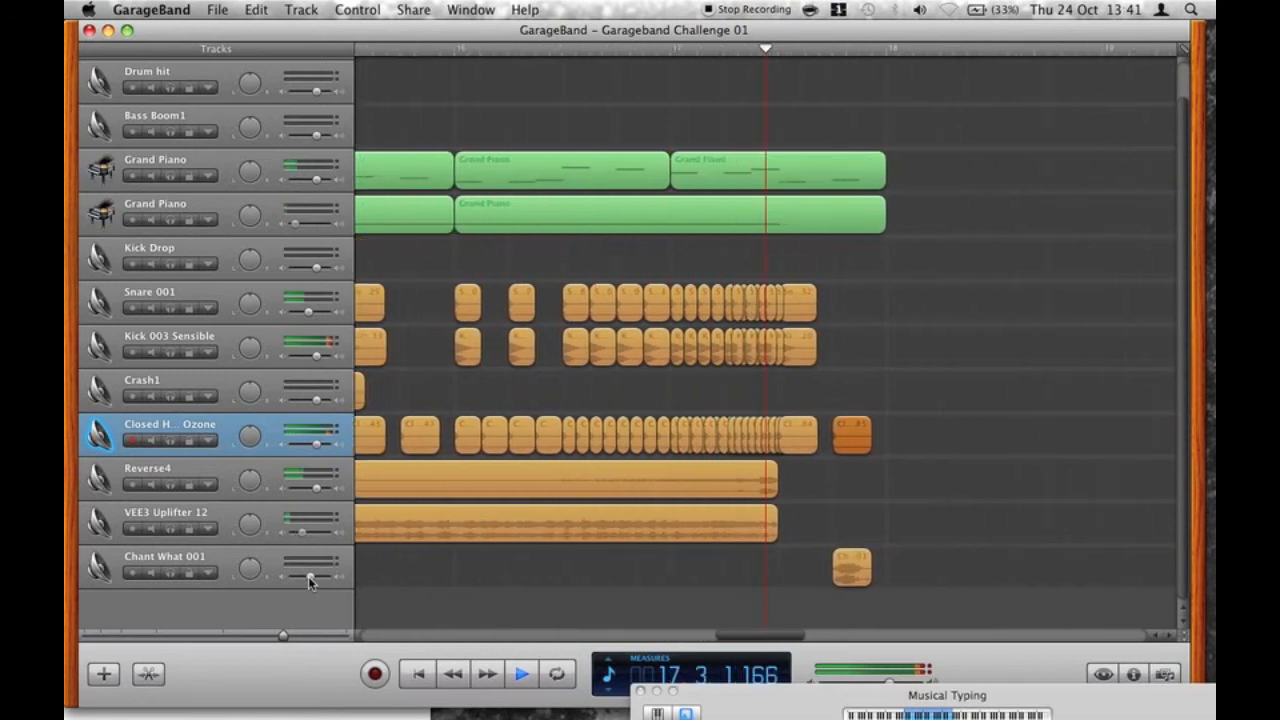
{"action": "key", "text": "space"}
Add the Sausage Fattener effect below MEqualizer on the upper Grand Piano track.
{"action": "left_click", "coordinate": [252, 177]}
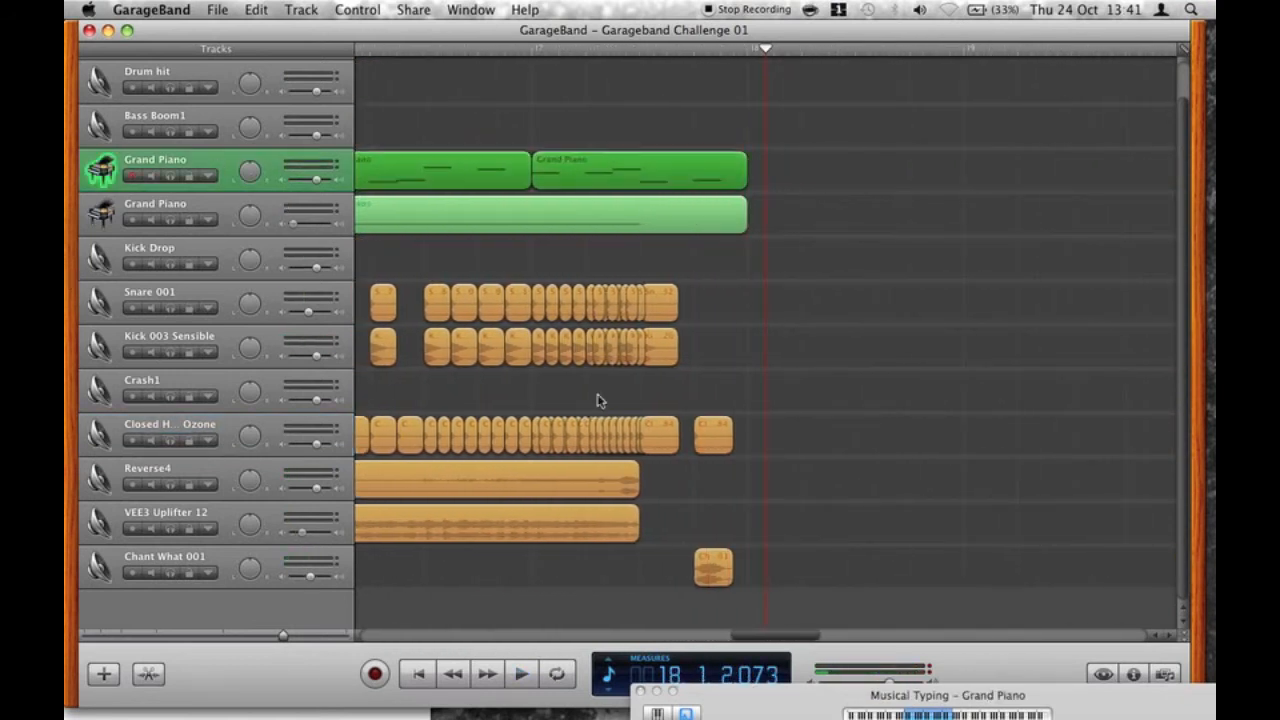
{"action": "left_click", "coordinate": [1133, 675]}
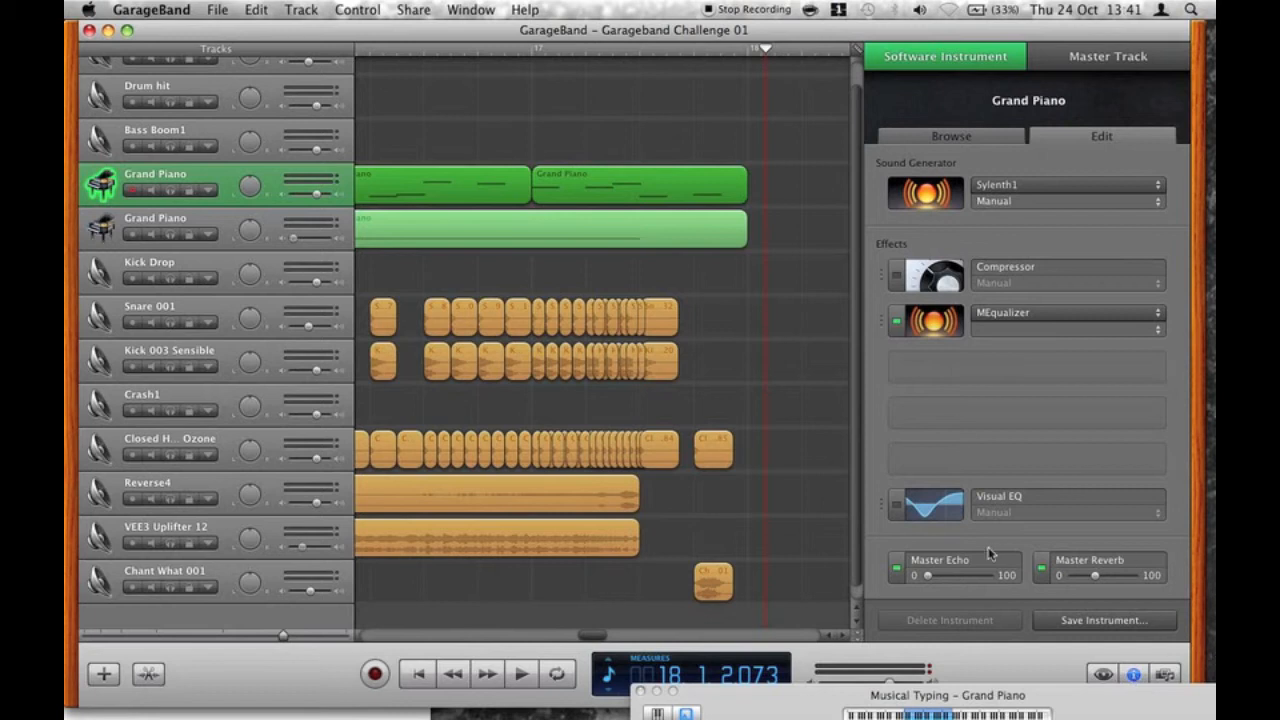
{"action": "left_click", "coordinate": [948, 380]}
{"action": "left_click", "coordinate": [1034, 686]}
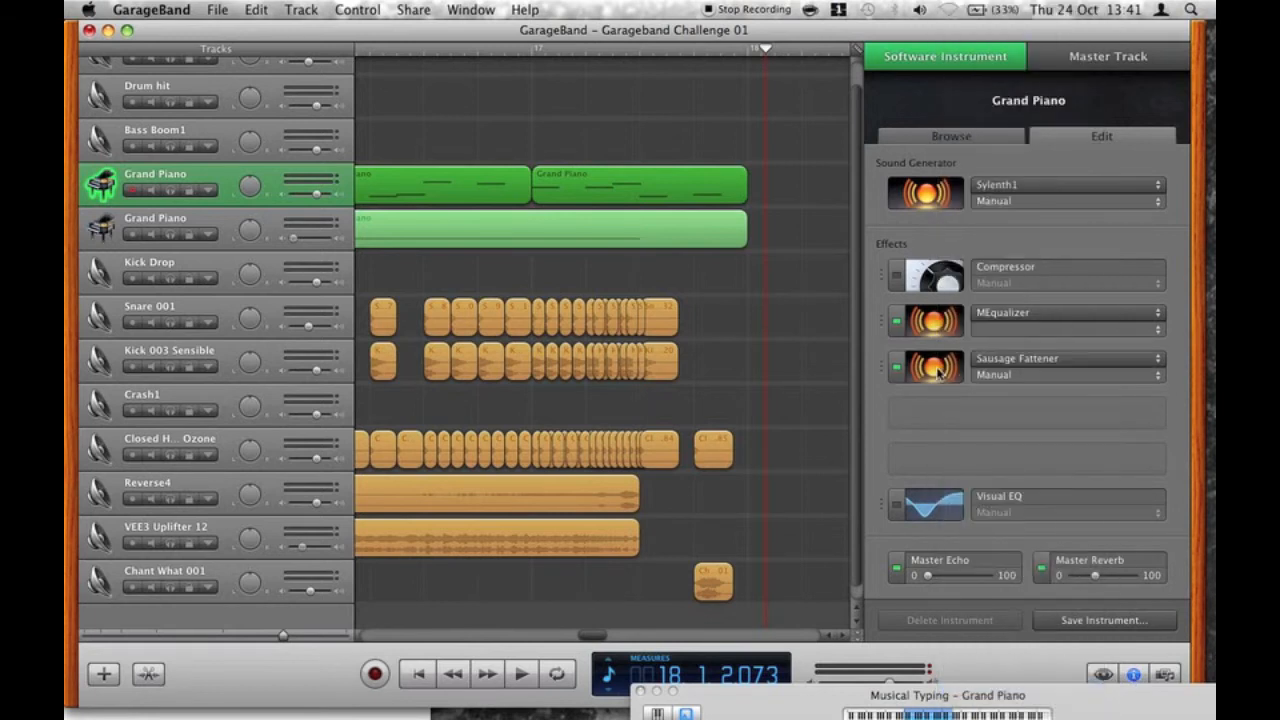
Set Sausage Fattener's Fatness to 34% and Color to 48%, and close the effect window.
{"action": "left_click", "coordinate": [928, 385]}
{"action": "left_click_drag", "start_coordinate": [630, 247], "coordinate": [650, 263]}
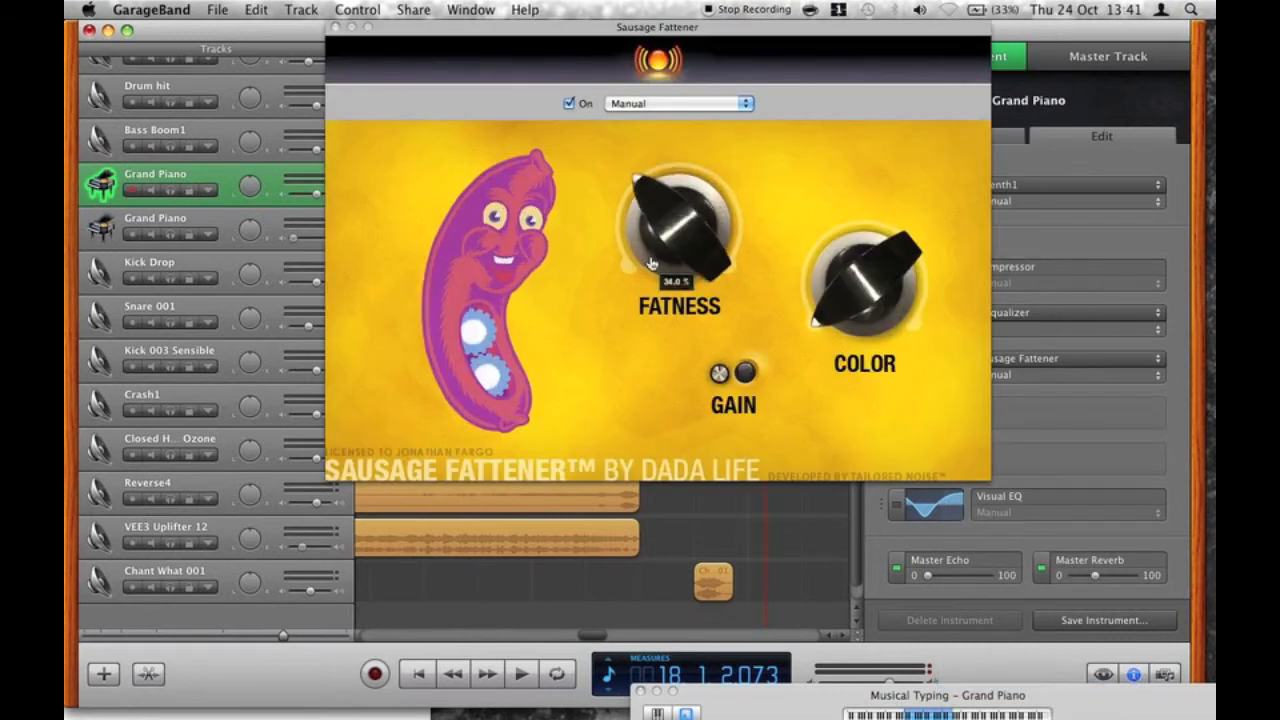
{"action": "left_click_drag", "start_coordinate": [805, 268], "coordinate": [862, 343]}
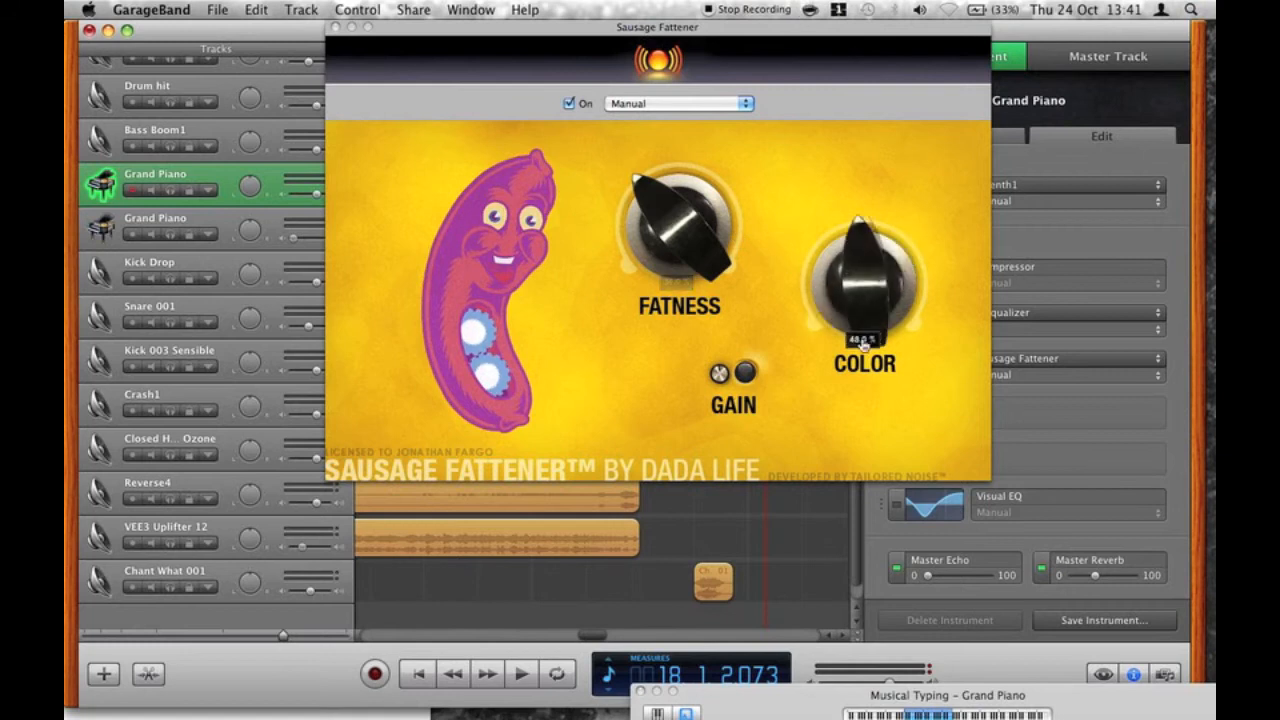
{"action": "left_click", "coordinate": [336, 28]}
{"action": "scroll", "coordinate": [648, 322], "scroll_direction": "left", "scroll_amount": 20}
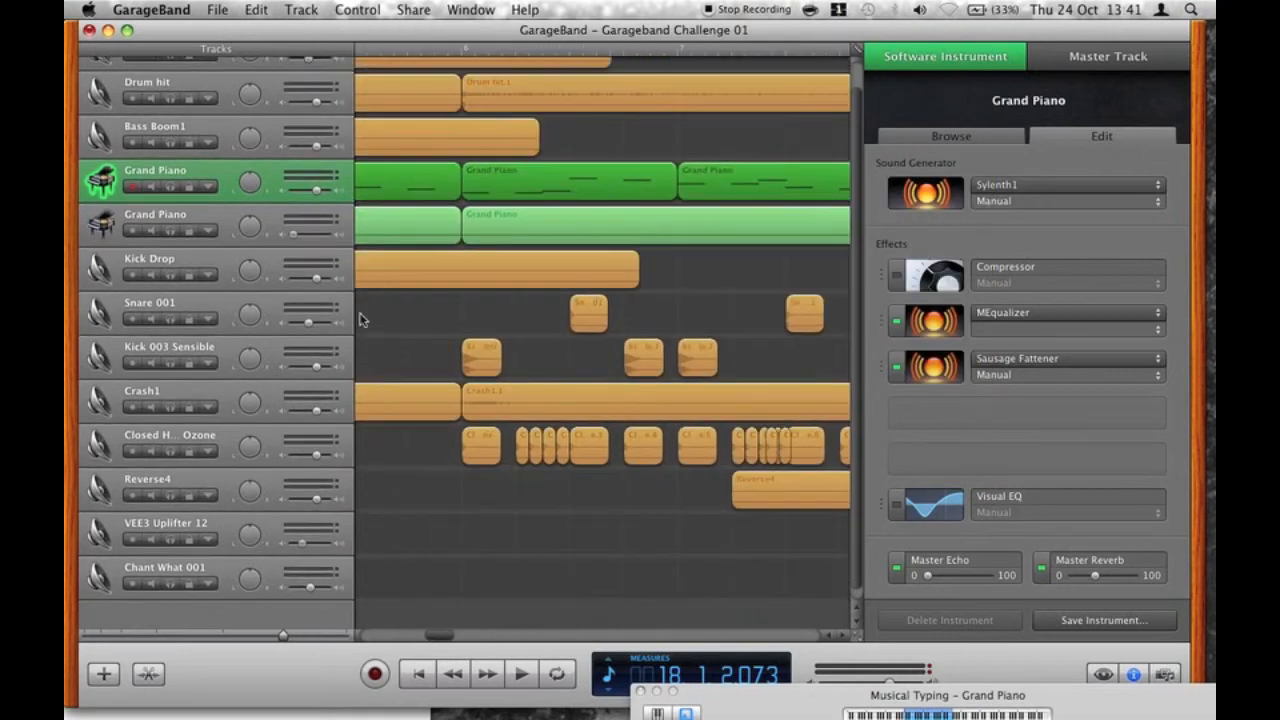
Play from the beginning, lower the upper Grand Piano track's volume slightly, and set its Sausage Fattener Fatness to 23%.
{"action": "scroll", "coordinate": [363, 318], "scroll_direction": "left", "scroll_amount": 8}
{"action": "scroll", "coordinate": [366, 215], "scroll_direction": "up", "scroll_amount": 1}
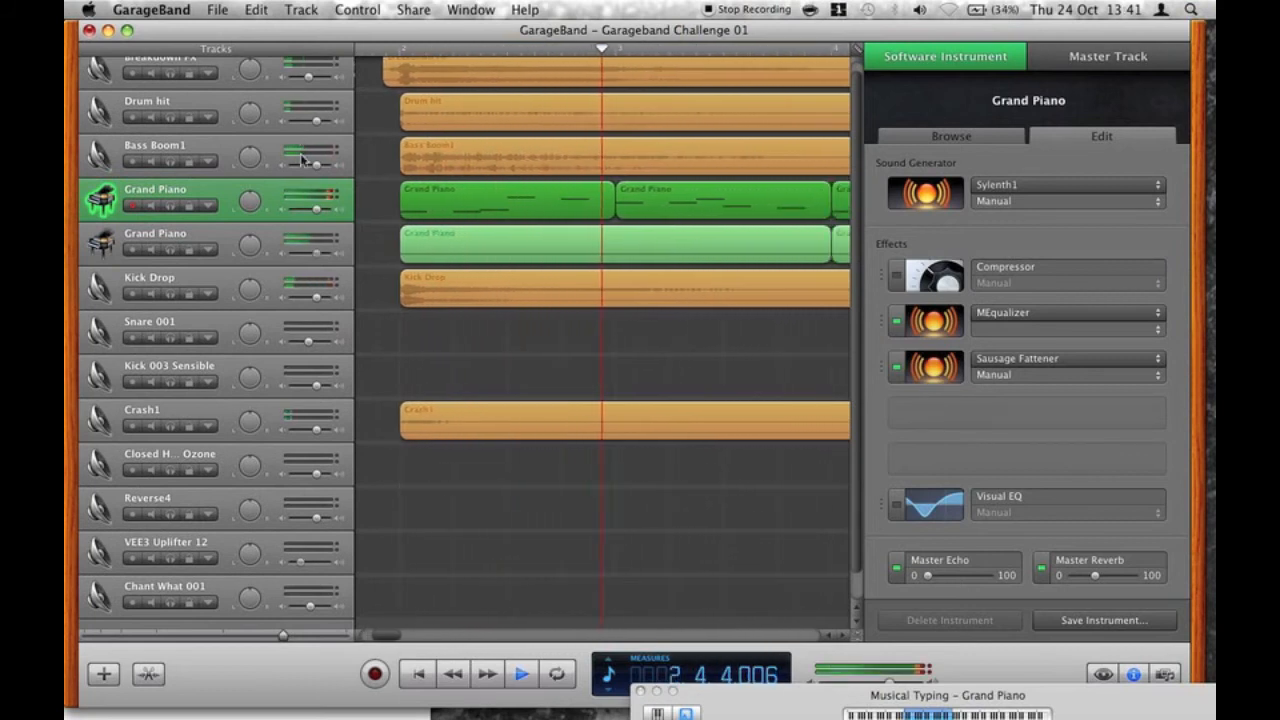
{"action": "left_click_drag", "start_coordinate": [316, 208], "coordinate": [308, 210]}
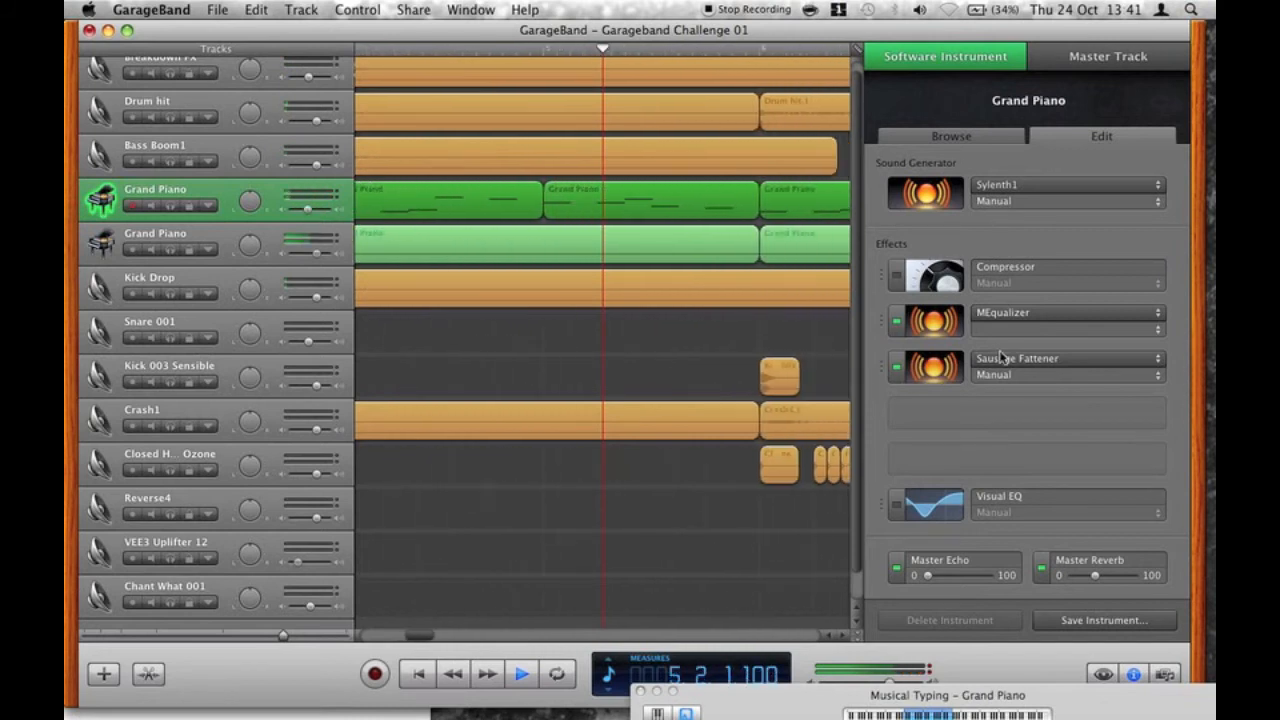
{"action": "left_click", "coordinate": [926, 366]}
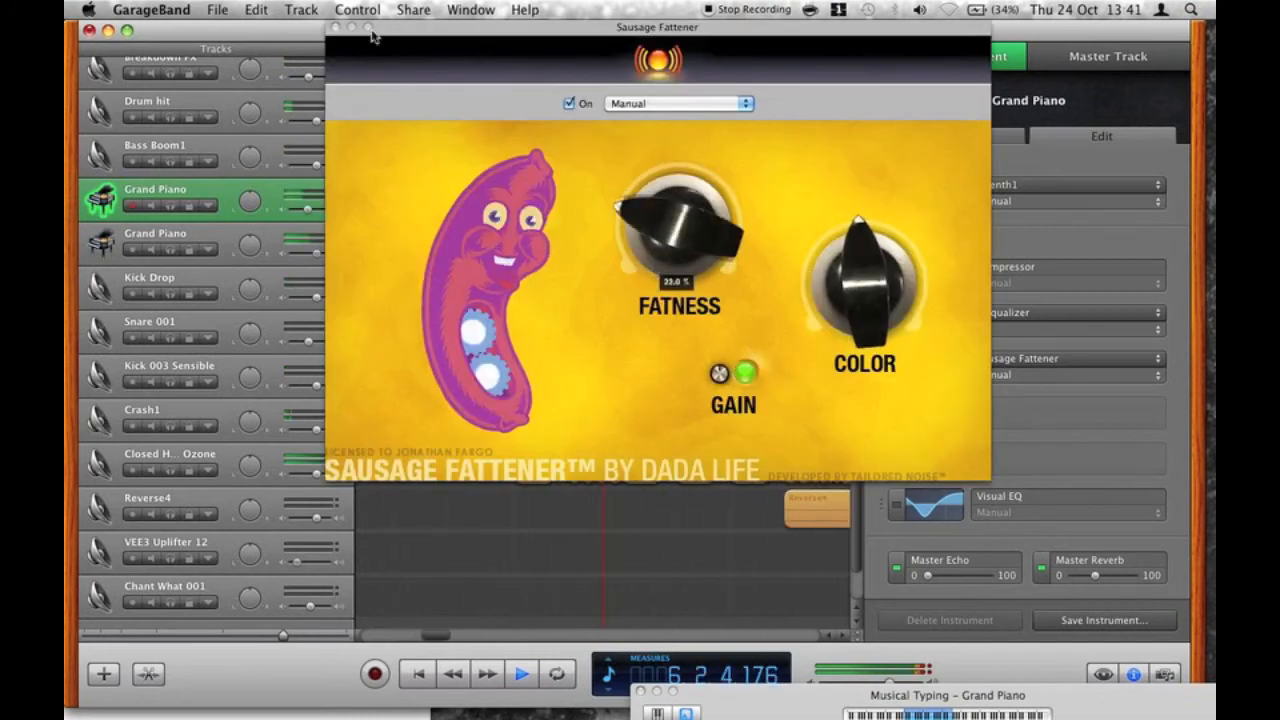
{"action": "left_click", "coordinate": [336, 28]}
Check the upper Grand Piano's MEqualizer curve during playback and fine-tune its Sausage Fattener Fatness.
{"action": "left_click", "coordinate": [926, 320]}
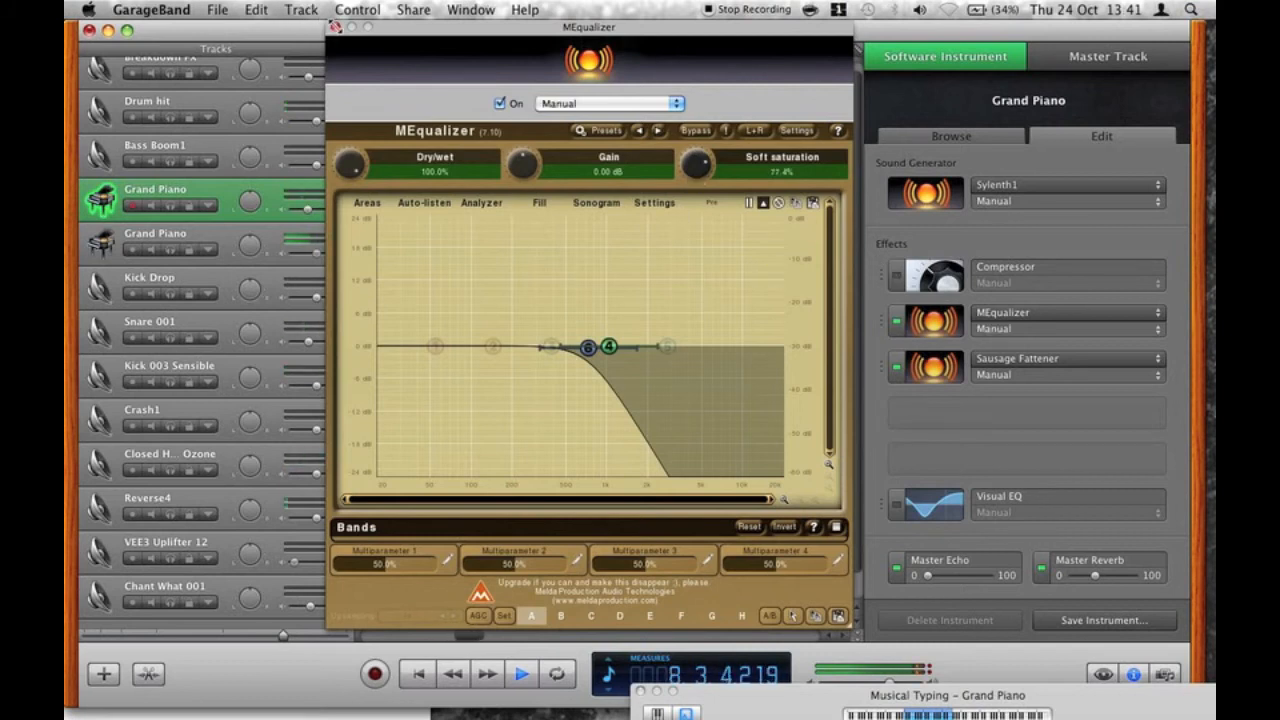
{"action": "left_click", "coordinate": [336, 28]}
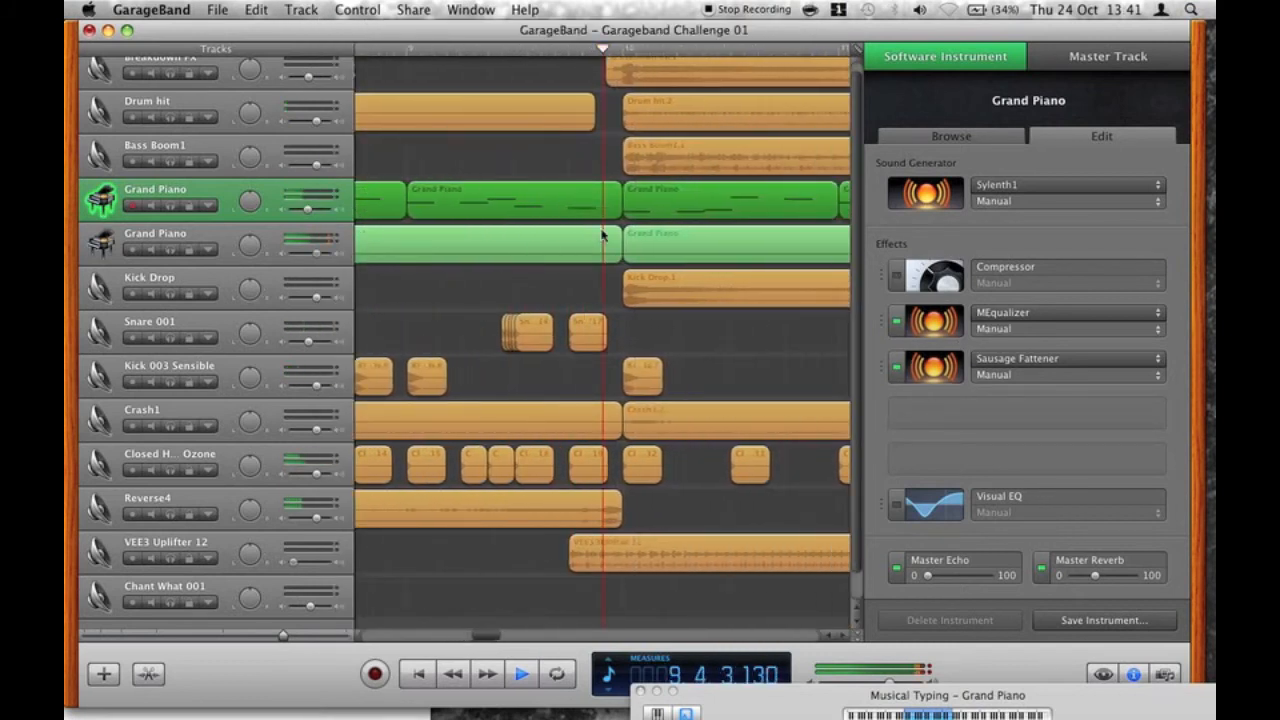
{"action": "left_click", "coordinate": [926, 366]}
{"action": "left_click_drag", "start_coordinate": [642, 214], "coordinate": [634, 195]}
{"action": "left_click", "coordinate": [336, 28]}
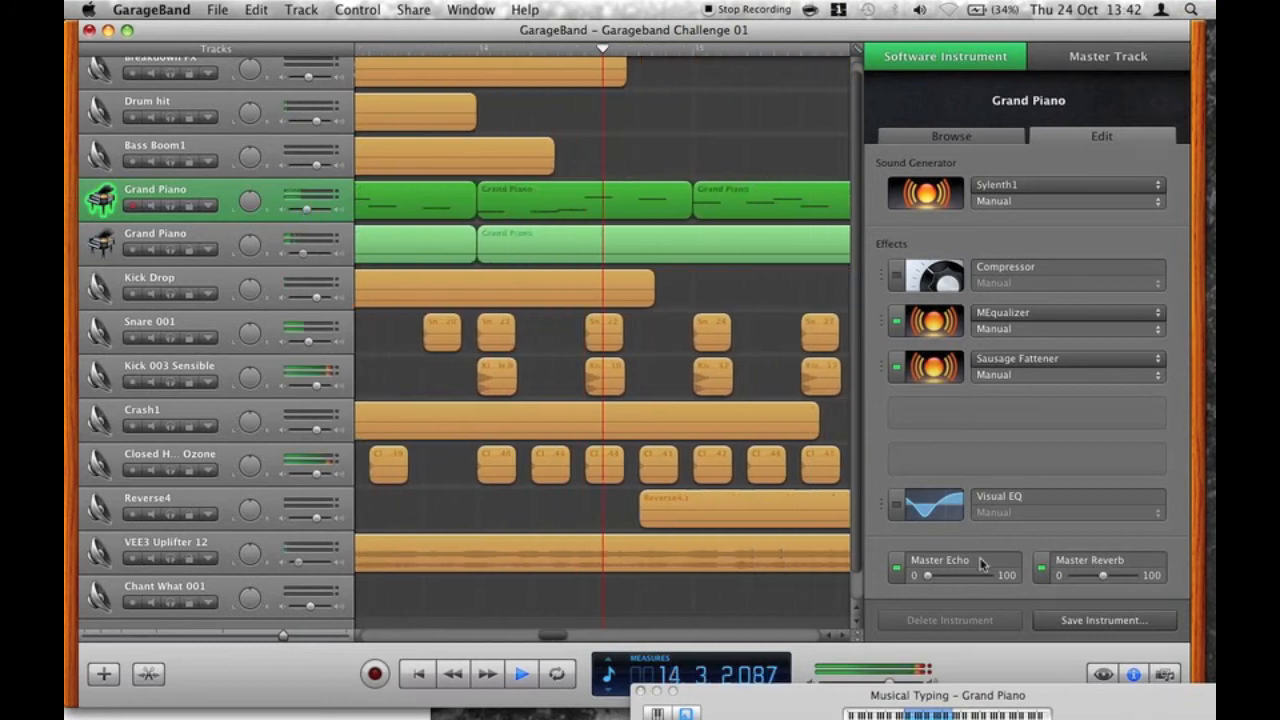
{"action": "left_click", "coordinate": [168, 249]}
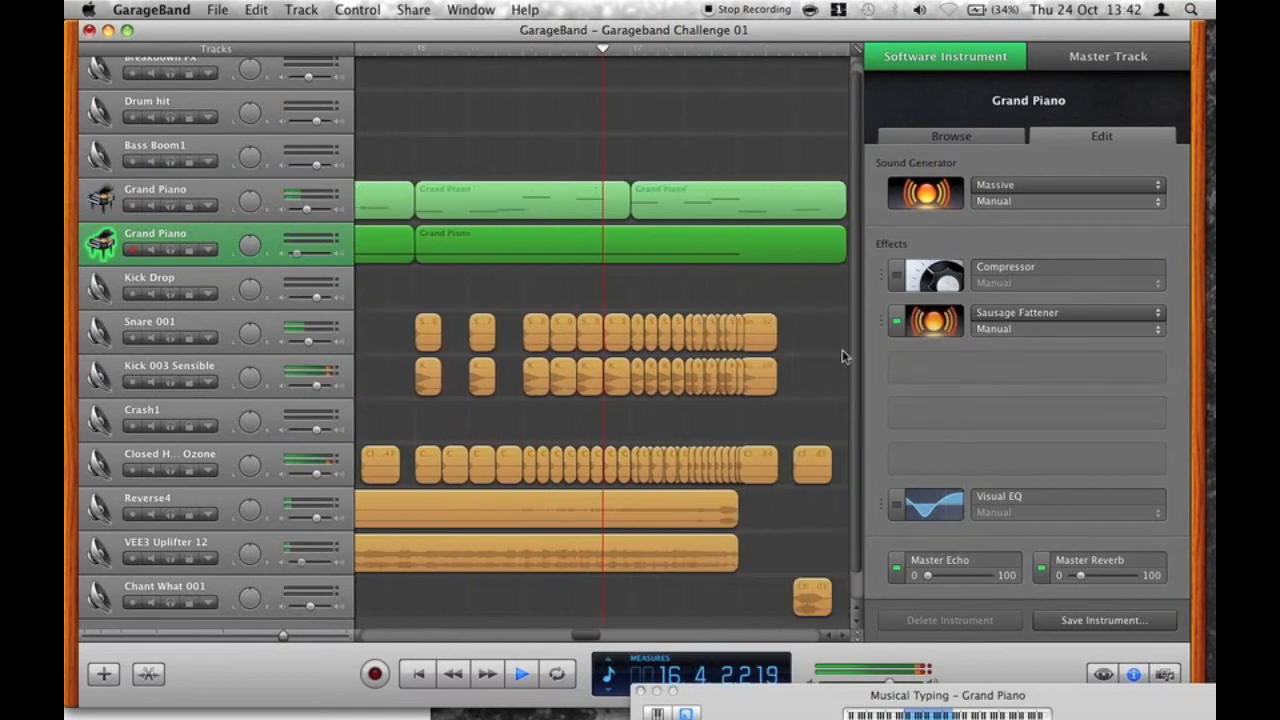
{"action": "key", "text": "space"}
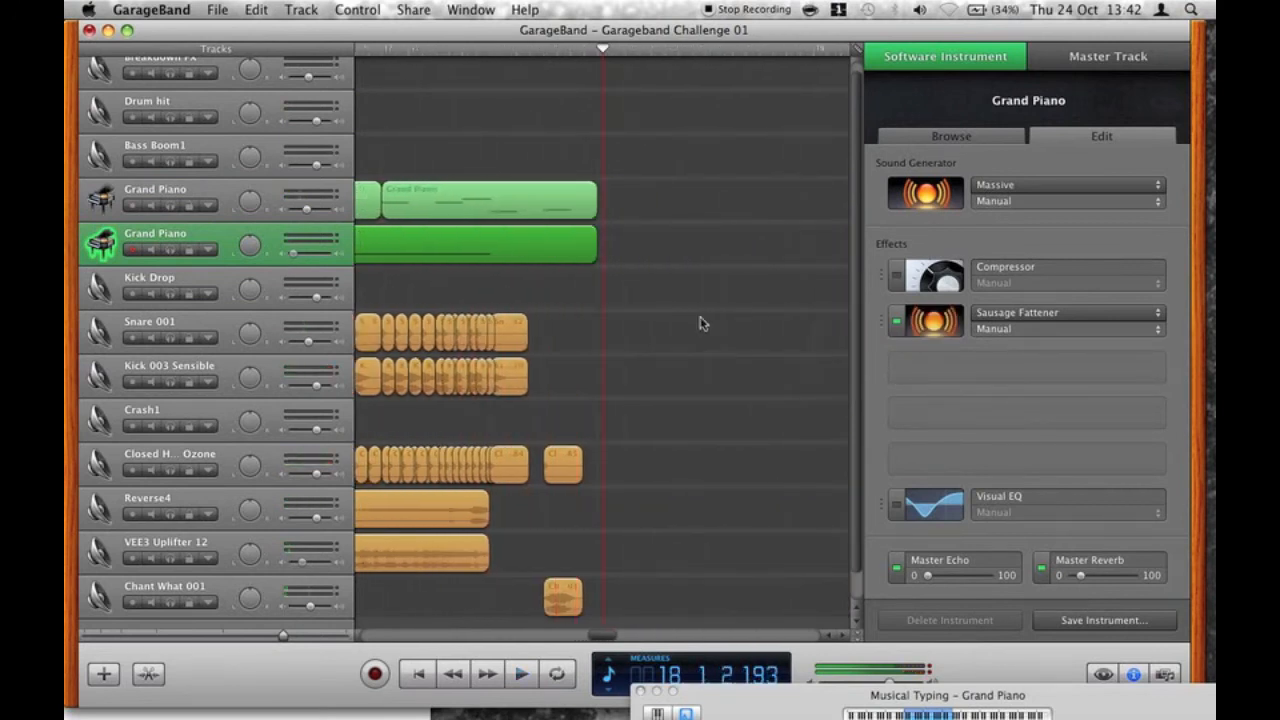
Delete the last, highest note from the upper Grand Piano's region in measure 17 and close the editor.
{"action": "scroll", "coordinate": [767, 393], "scroll_direction": "down", "scroll_amount": 1}
{"action": "double_click", "coordinate": [556, 170]}
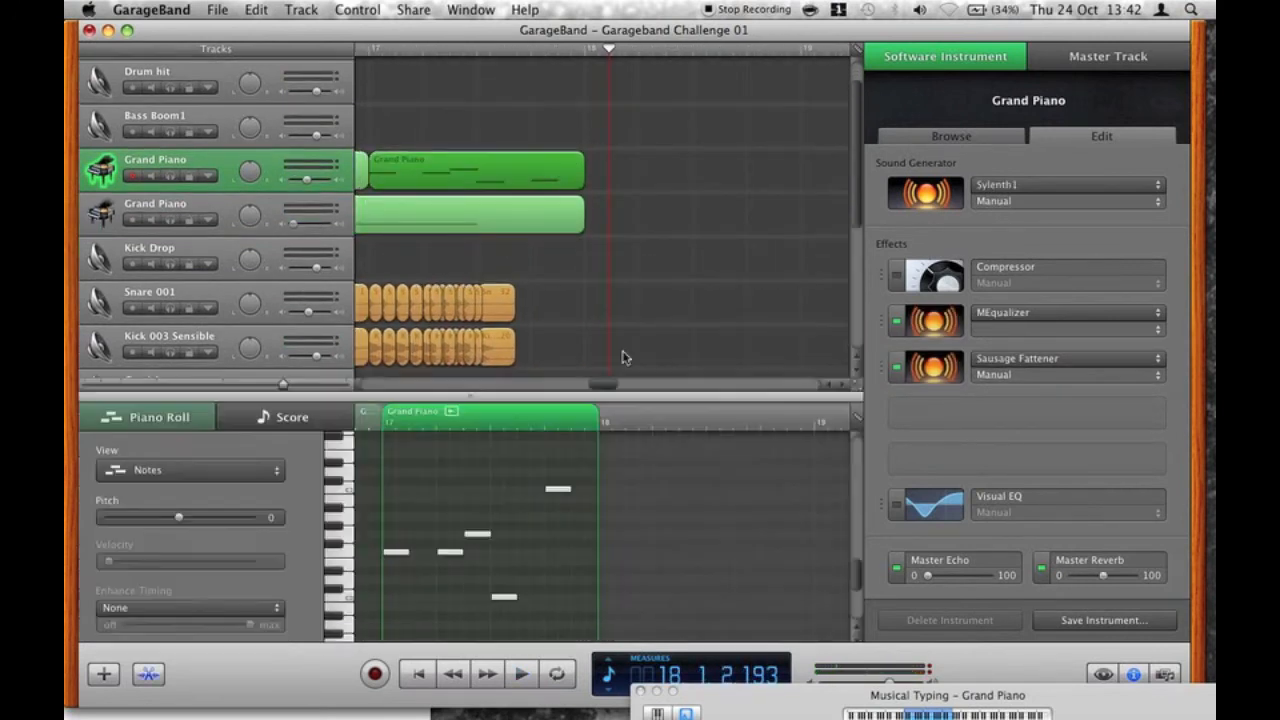
{"action": "left_click", "coordinate": [560, 470]}
{"action": "key", "text": "Delete"}
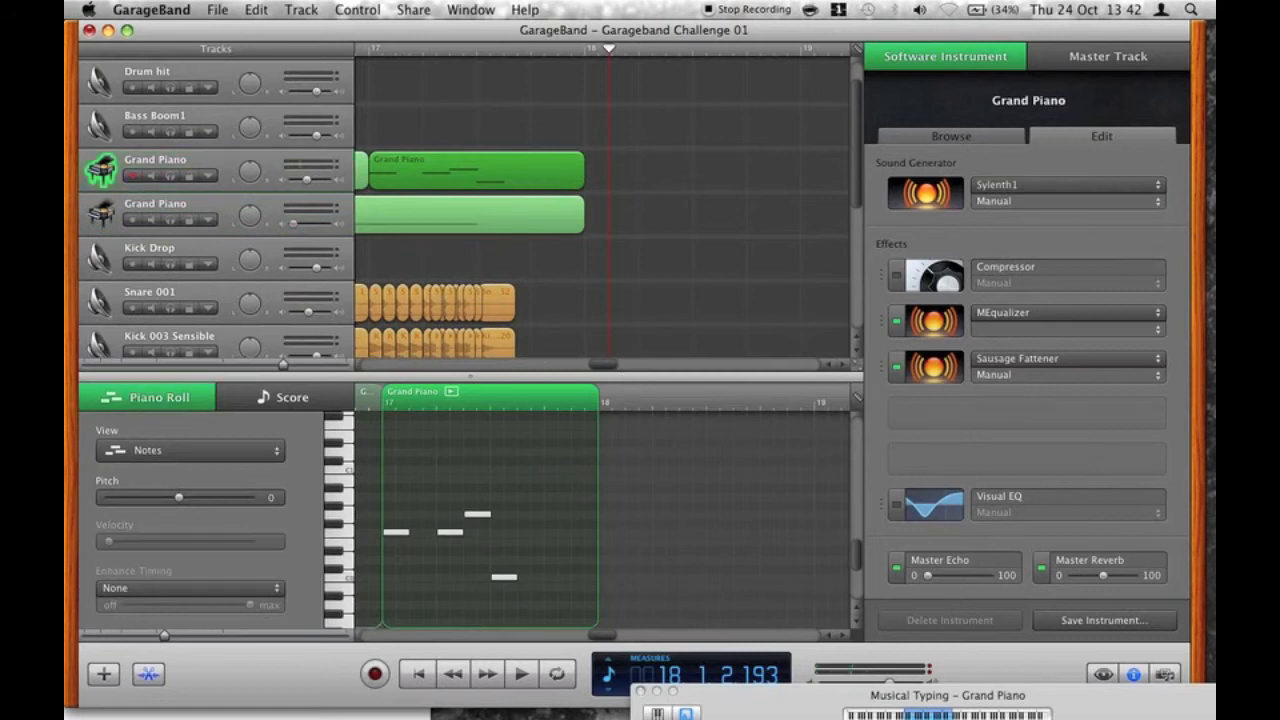
{"action": "left_click", "coordinate": [148, 674]}
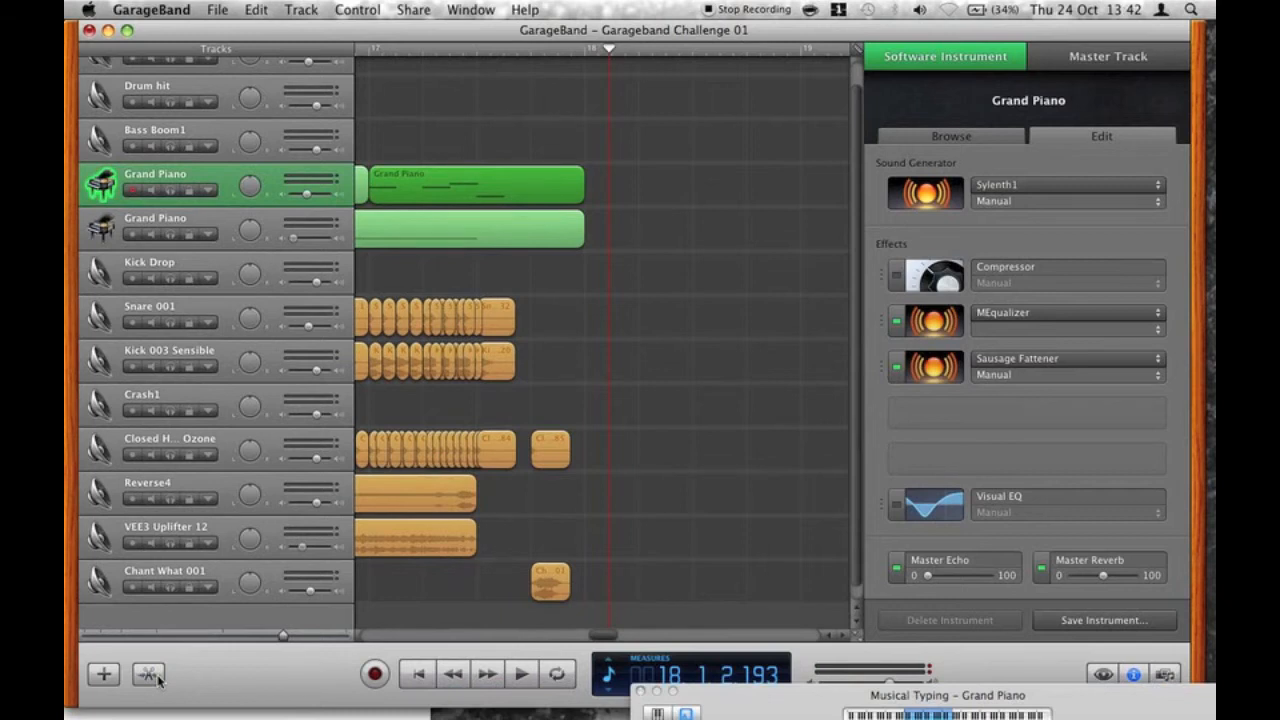
Add a software instrument track and assign it the Kewl Buildup sound from Pianos and Keyboards.
{"action": "scroll", "coordinate": [600, 446], "scroll_direction": "down", "scroll_amount": 1}
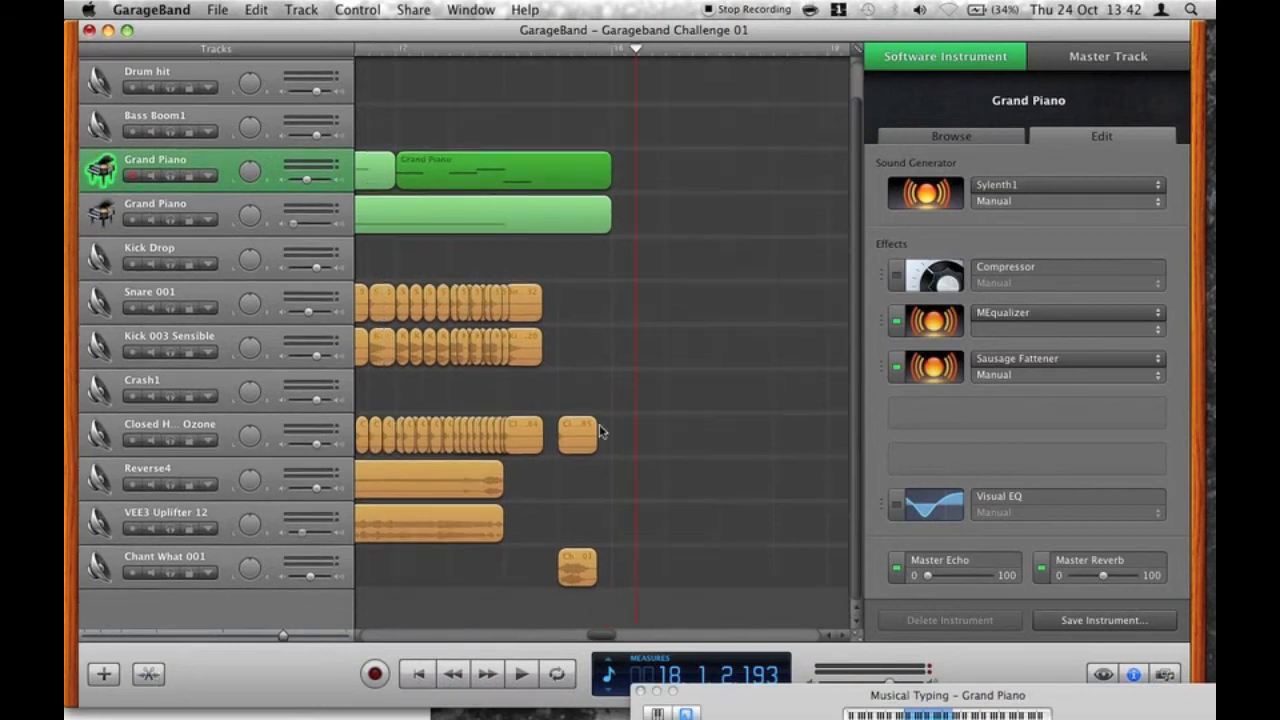
{"action": "scroll", "coordinate": [600, 446], "scroll_direction": "left", "scroll_amount": 10}
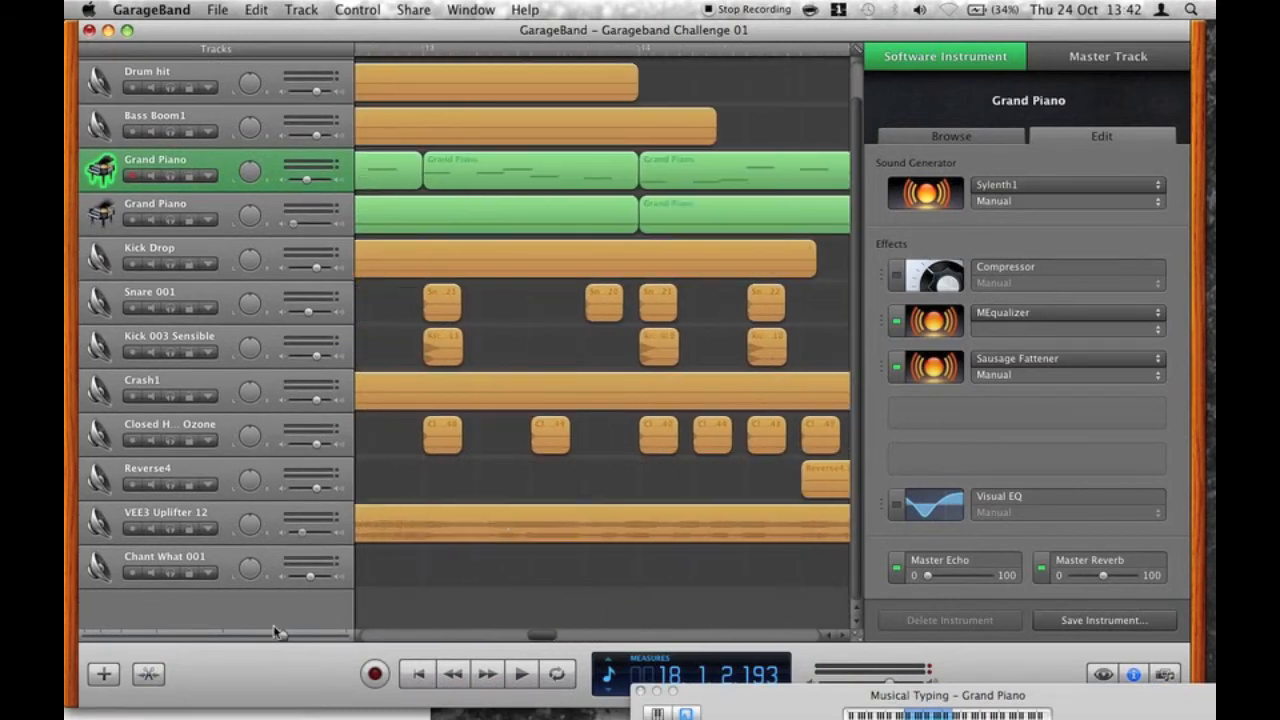
{"action": "left_click_drag", "start_coordinate": [277, 633], "coordinate": [248, 635]}
{"action": "scroll", "coordinate": [602, 555], "scroll_direction": "left", "scroll_amount": 10}
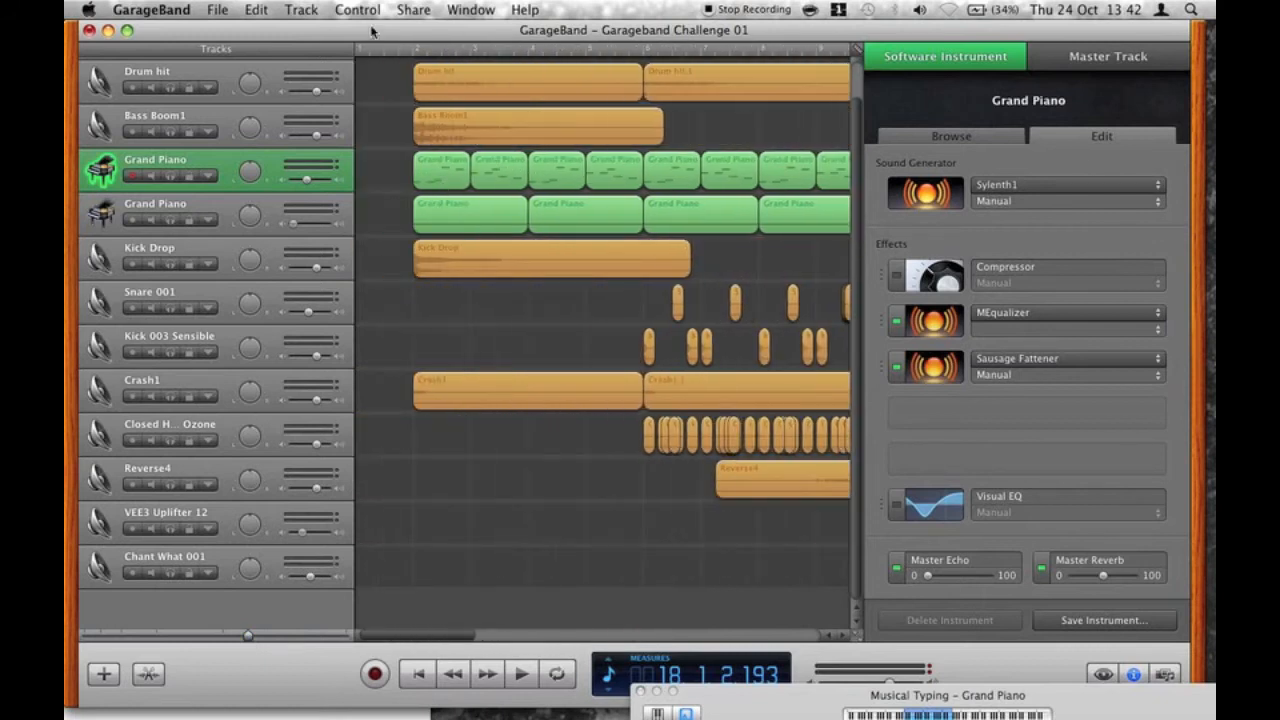
{"action": "scroll", "coordinate": [397, 49], "scroll_direction": "right", "scroll_amount": 1}
{"action": "key", "text": "space"}
{"action": "mouse_move", "coordinate": [164, 714]}
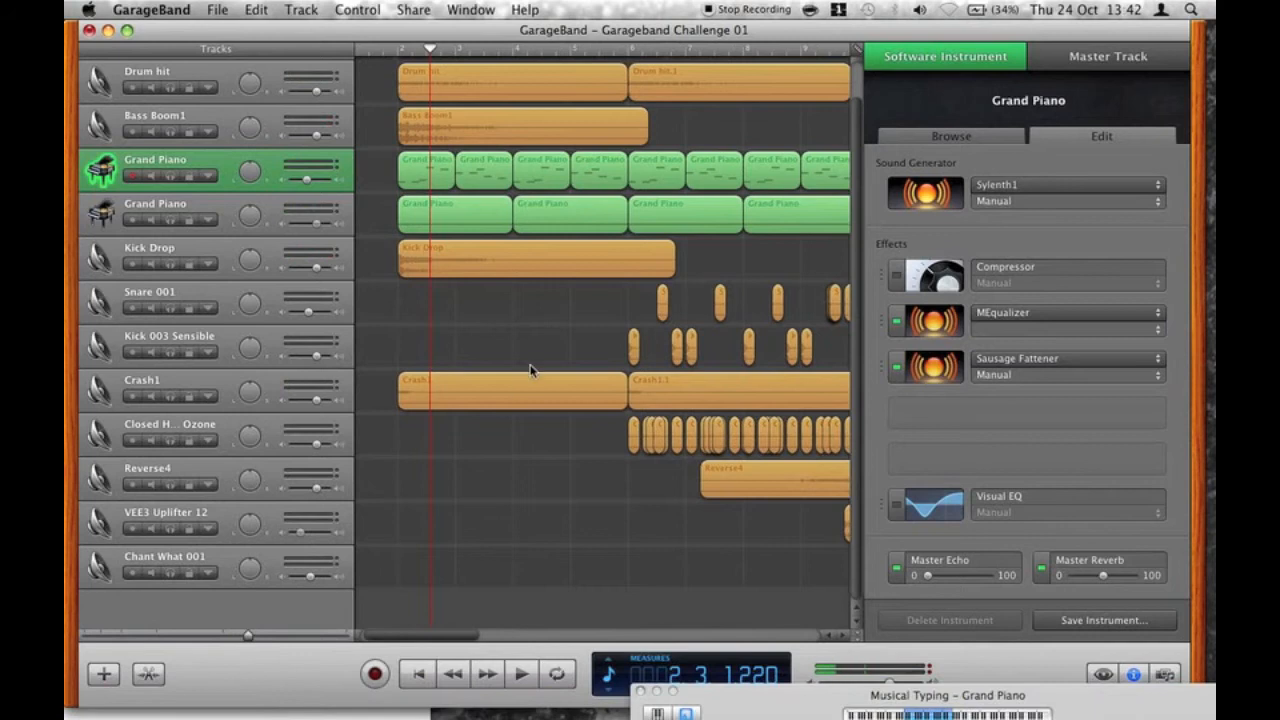
{"action": "key", "text": "super+alt+n"}
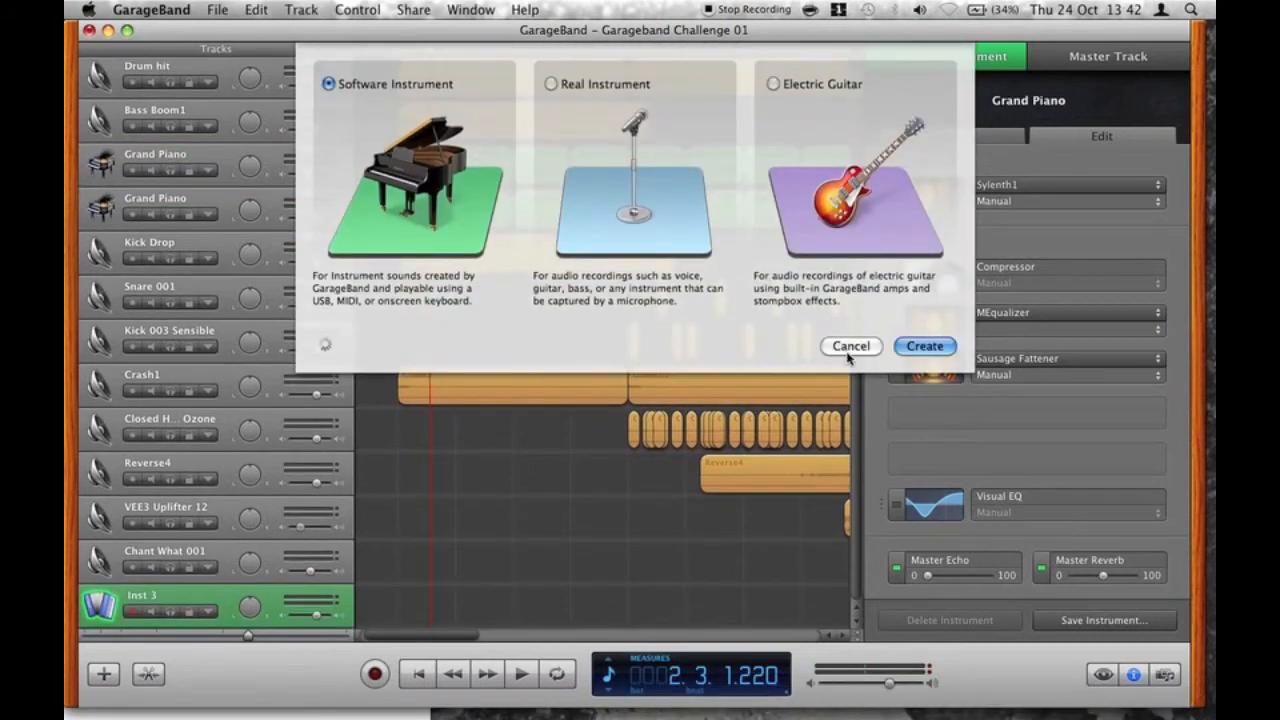
{"action": "scroll", "coordinate": [1160, 318], "scroll_direction": "down", "scroll_amount": 5}
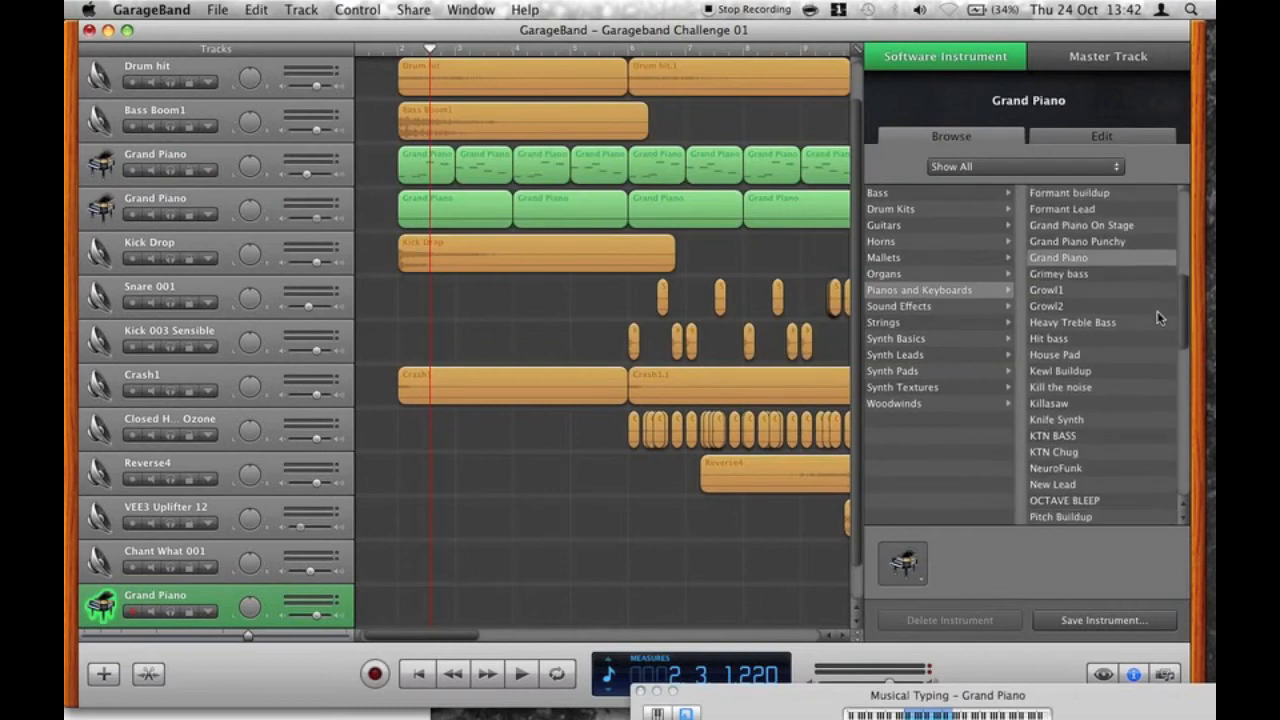
{"action": "left_click", "coordinate": [1076, 372]}
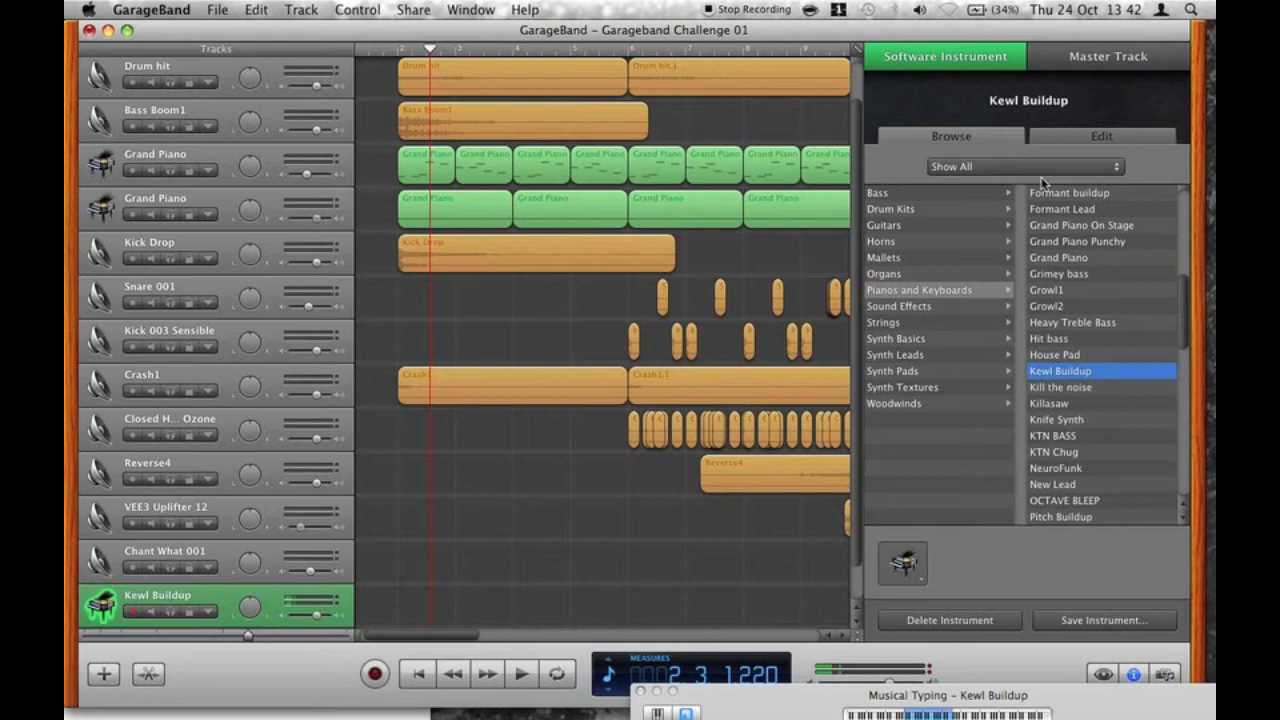
Examine the Massive sound generator settings of the Kewl Buildup track and close the plug-in window.
{"action": "left_click", "coordinate": [1076, 138]}
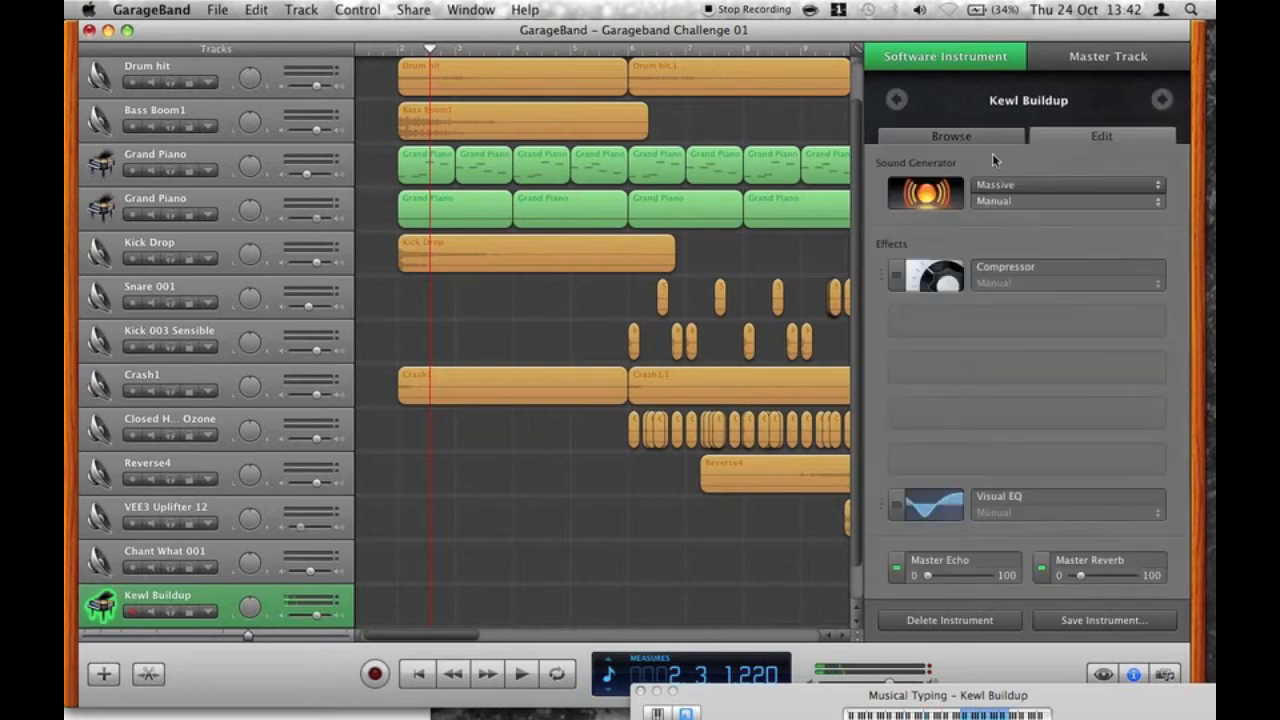
{"action": "left_click", "coordinate": [945, 200]}
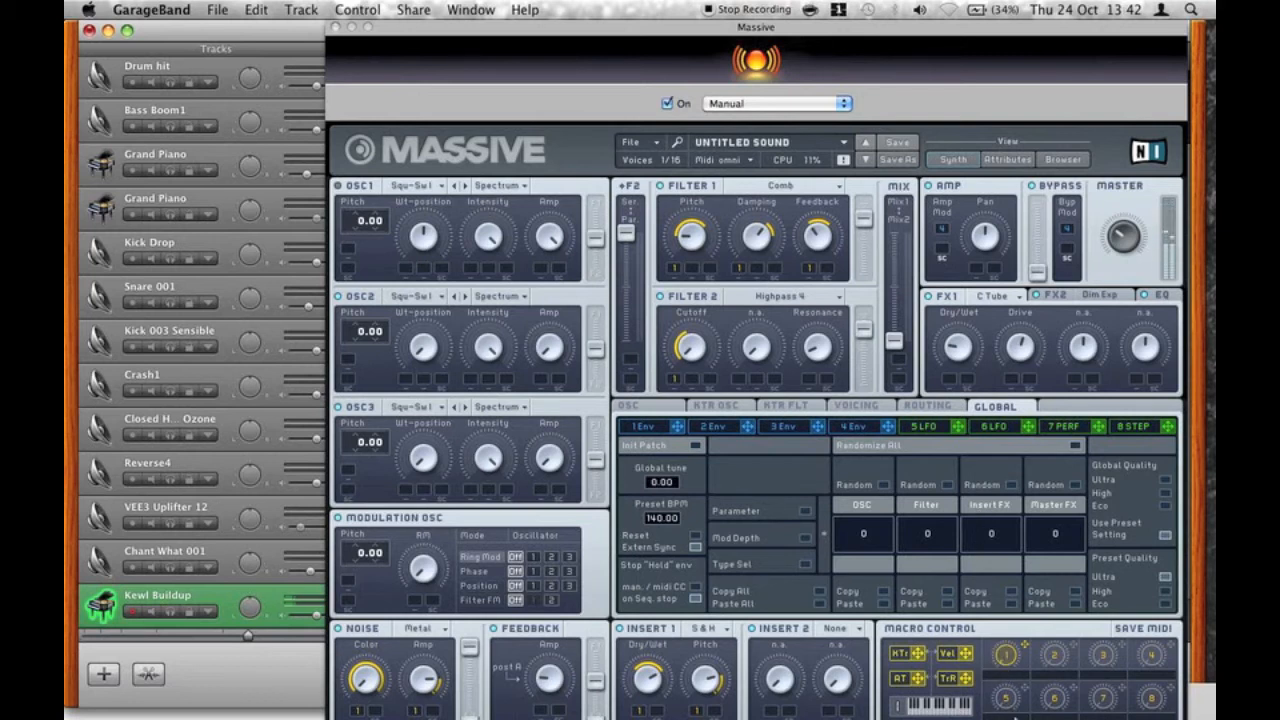
{"action": "left_click", "coordinate": [336, 27]}
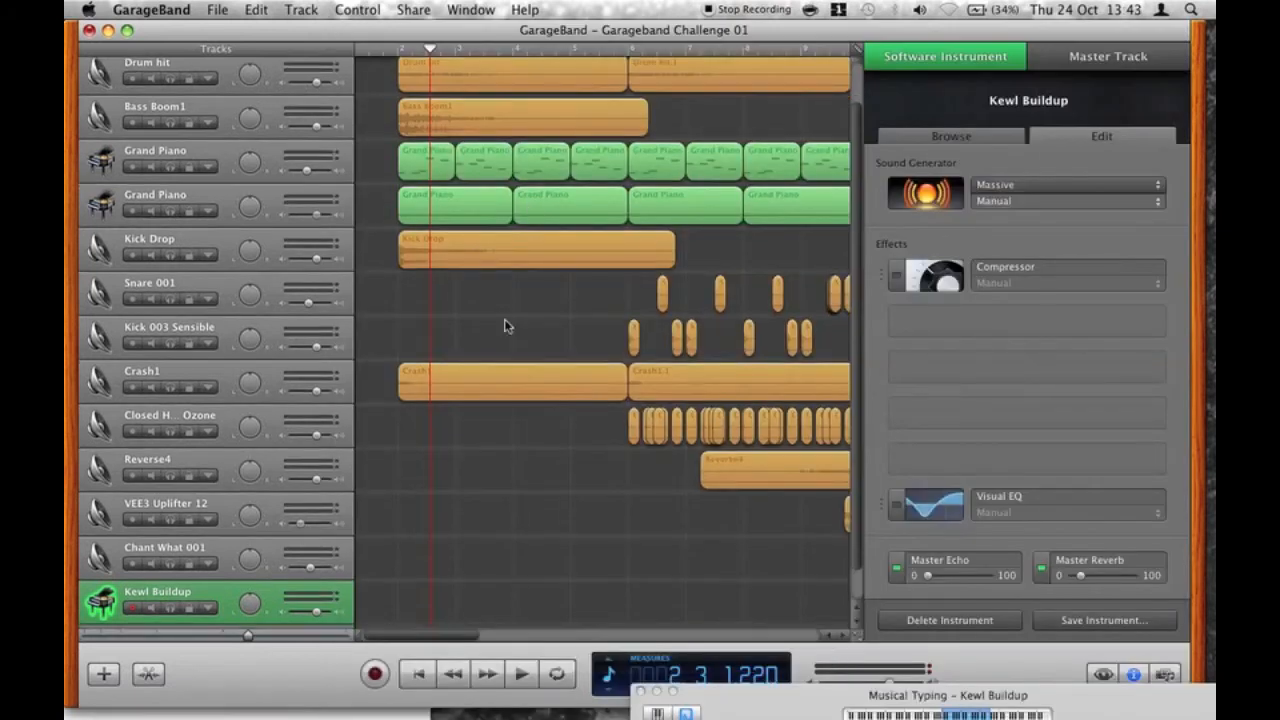
Create an empty region from measure 2 to measure 10 on the Kewl Buildup track and open it for note editing.
{"action": "scroll", "coordinate": [405, 573], "scroll_direction": "down", "scroll_amount": 1}
{"action": "mouse_move", "coordinate": [413, 567]}
{"action": "left_mouse_down"}
{"action": "mouse_move", "coordinate": [456, 580]}
{"action": "mouse_move", "coordinate": [796, 582]}
{"action": "mouse_move", "coordinate": [585, 600]}
{"action": "mouse_move", "coordinate": [832, 620]}
{"action": "left_mouse_up"}
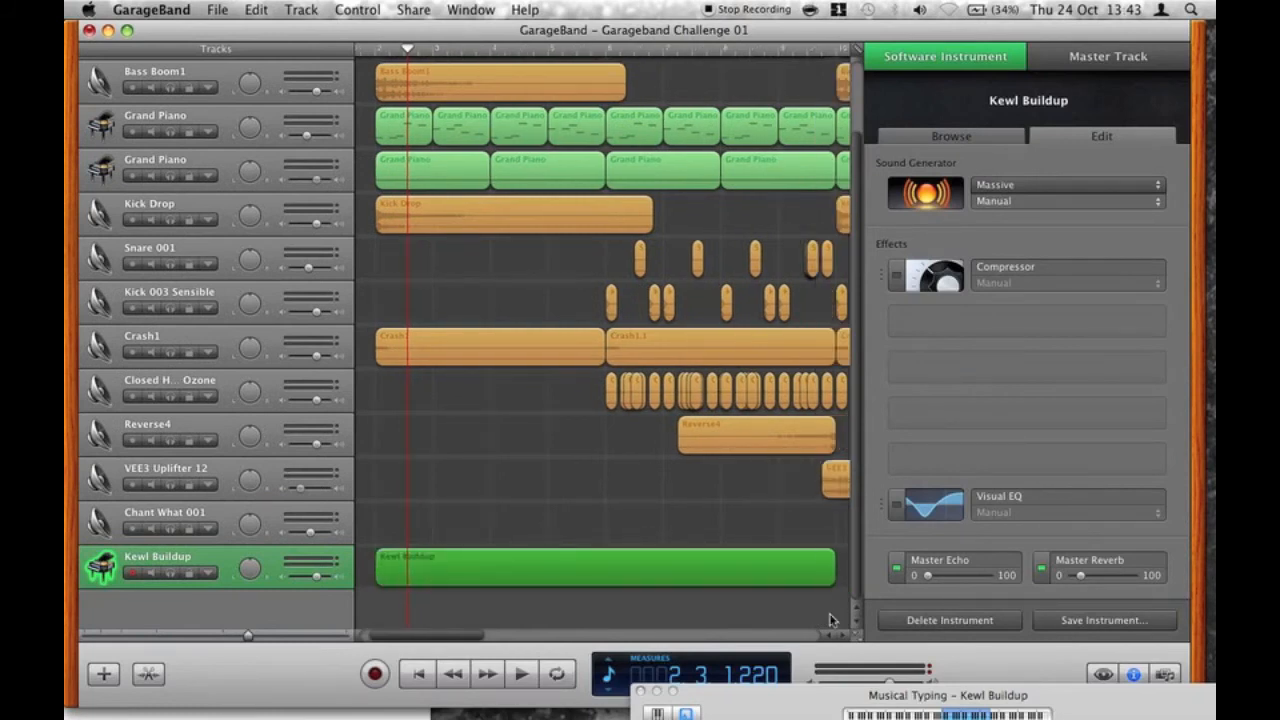
{"action": "left_click", "coordinate": [541, 543]}
{"action": "double_click", "coordinate": [533, 585]}
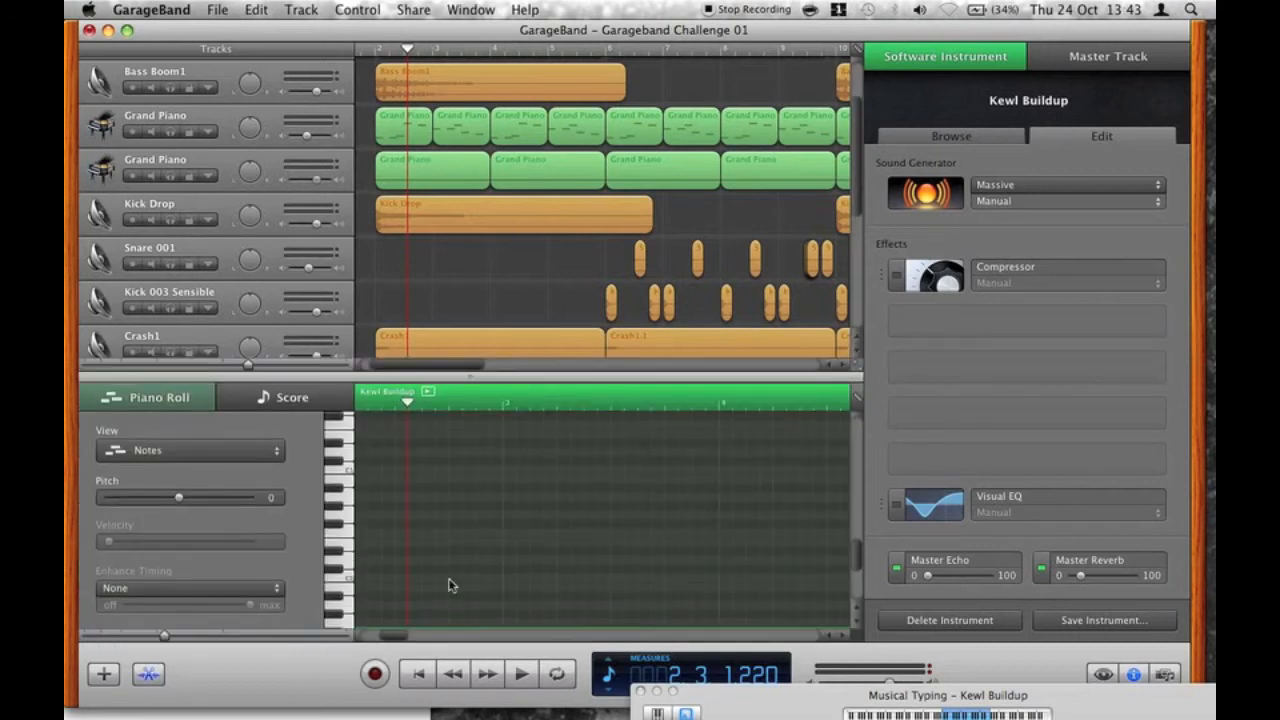
Add a C note at measure 2 in the Kewl Buildup region and extend it to the region's end at measure 10.
{"action": "left_click_drag", "start_coordinate": [790, 695], "coordinate": [817, 667]}
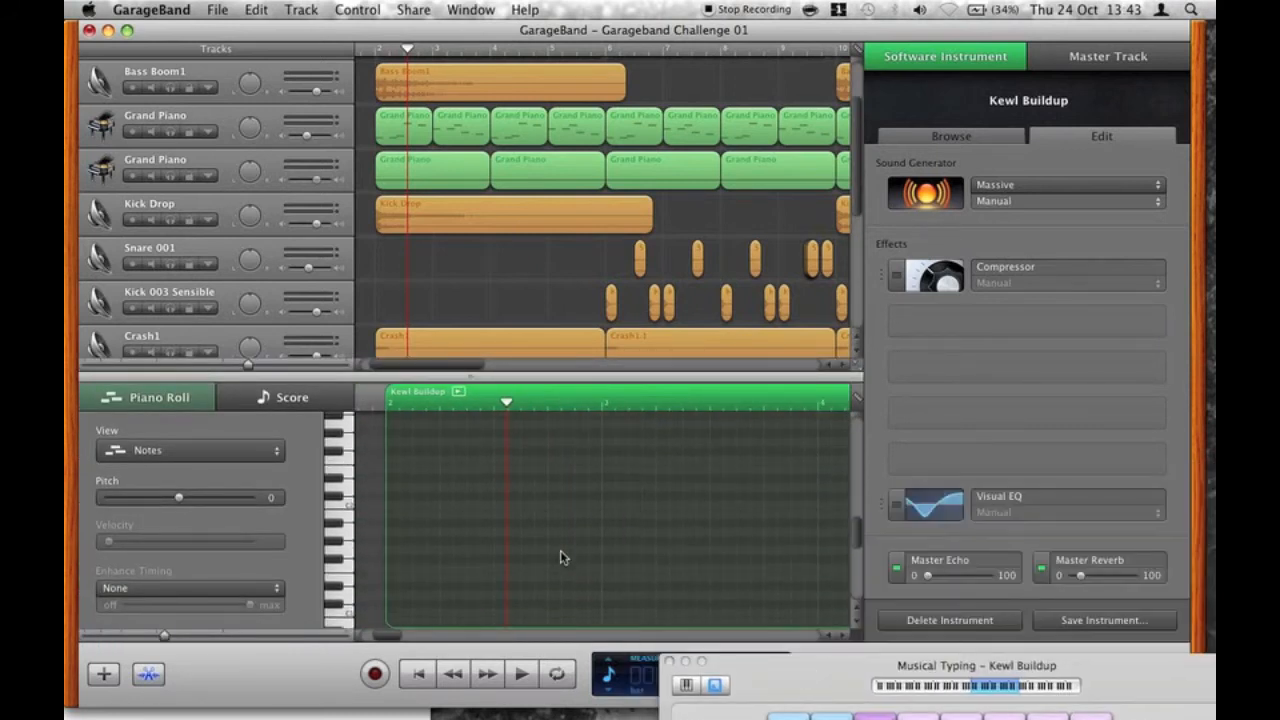
{"action": "left_click", "coordinate": [391, 478], "text": "super"}
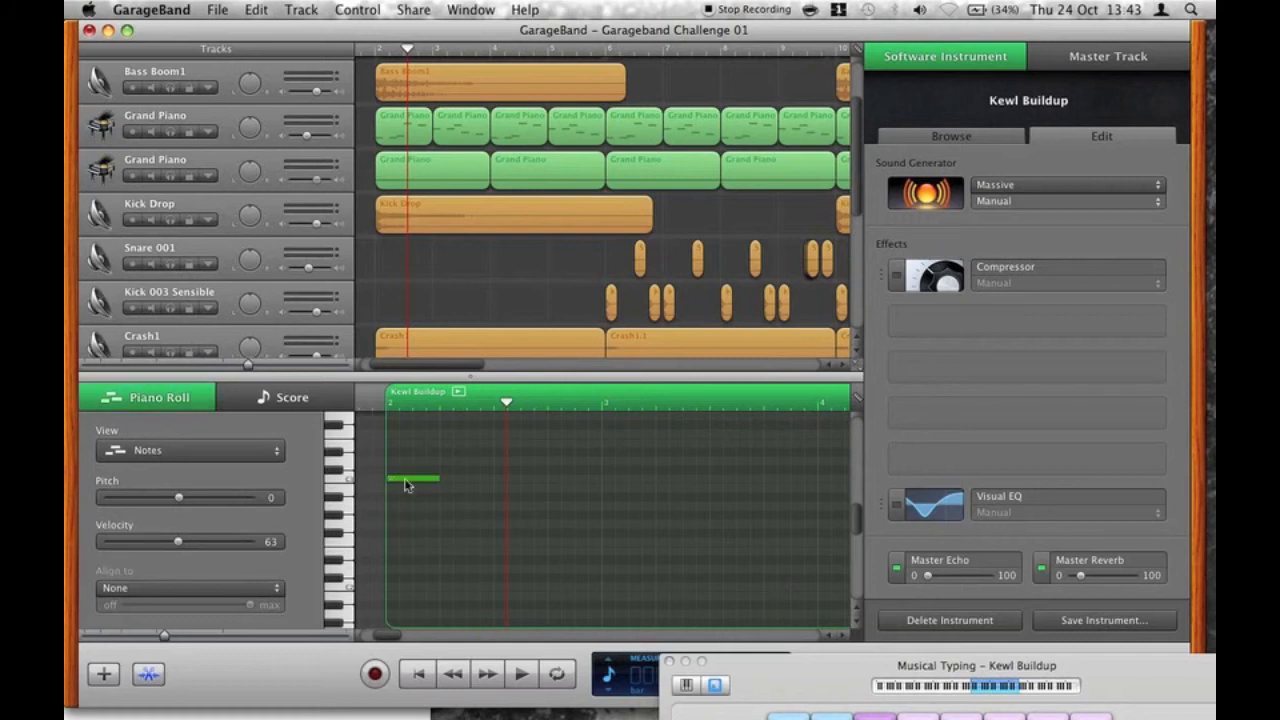
{"action": "left_click_drag", "start_coordinate": [430, 484], "coordinate": [643, 473]}
{"action": "left_click_drag", "start_coordinate": [724, 489], "coordinate": [729, 489]}
{"action": "scroll", "coordinate": [606, 234], "scroll_direction": "down", "scroll_amount": 5}
{"action": "scroll", "coordinate": [606, 234], "scroll_direction": "right", "scroll_amount": 5}
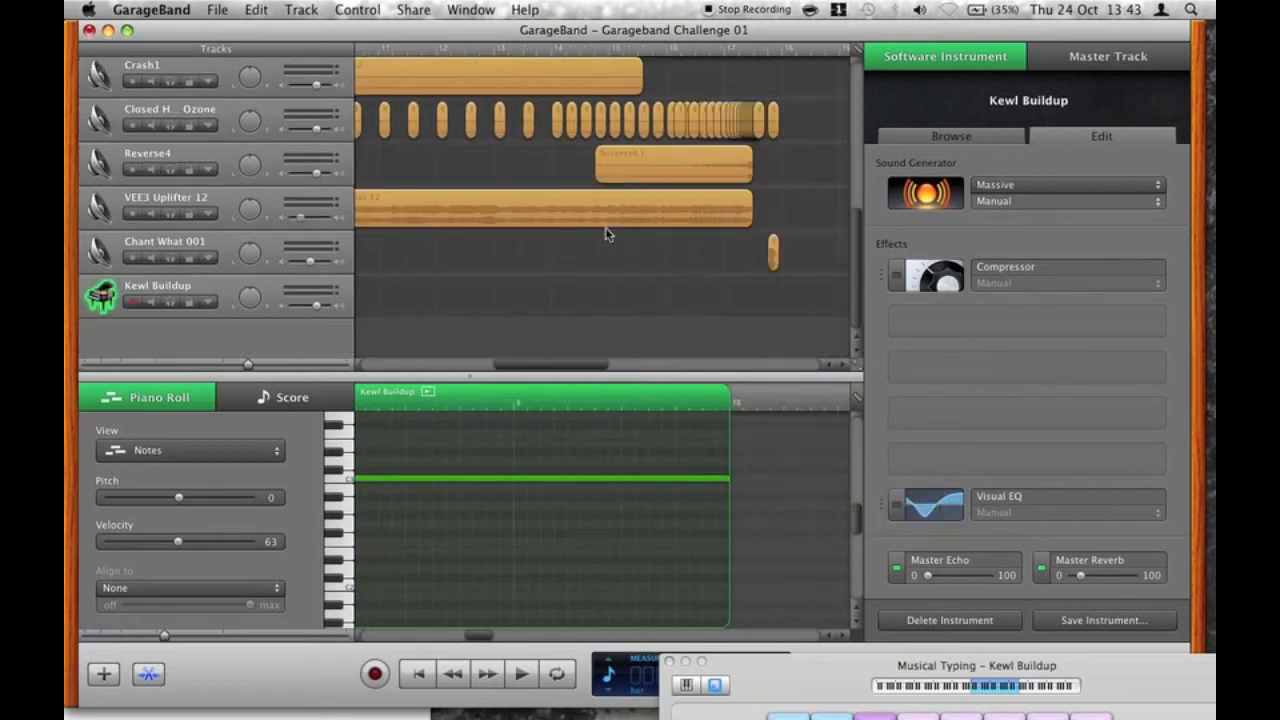
Copy the Kewl Buildup region to measure 10, directly after the original.
{"action": "left_click", "coordinate": [218, 366]}
{"action": "scroll", "coordinate": [387, 323], "scroll_direction": "left", "scroll_amount": 5}
{"action": "left_click_drag", "start_coordinate": [373, 311], "coordinate": [551, 311]}
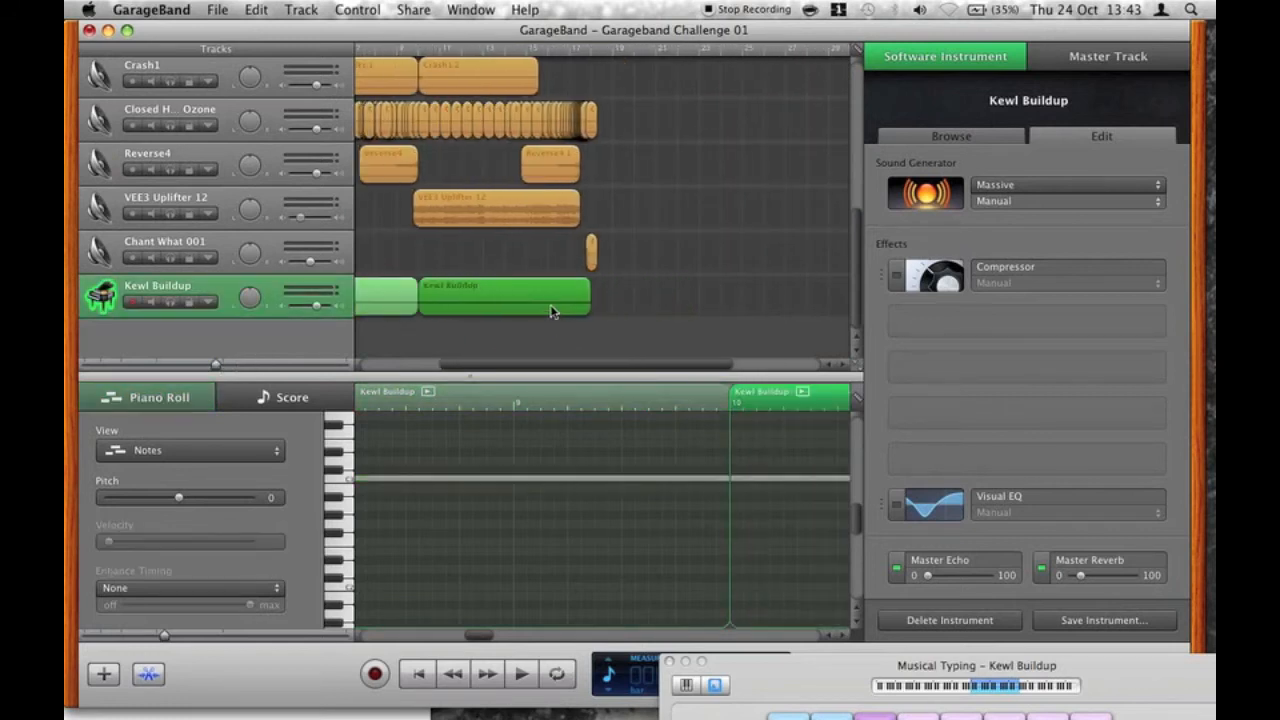
Shorten the note in the second Kewl Buildup region so it ends at beat 3 of measure 17.
{"action": "left_click", "coordinate": [699, 466]}
{"action": "scroll", "coordinate": [699, 468], "scroll_direction": "right", "scroll_amount": 8}
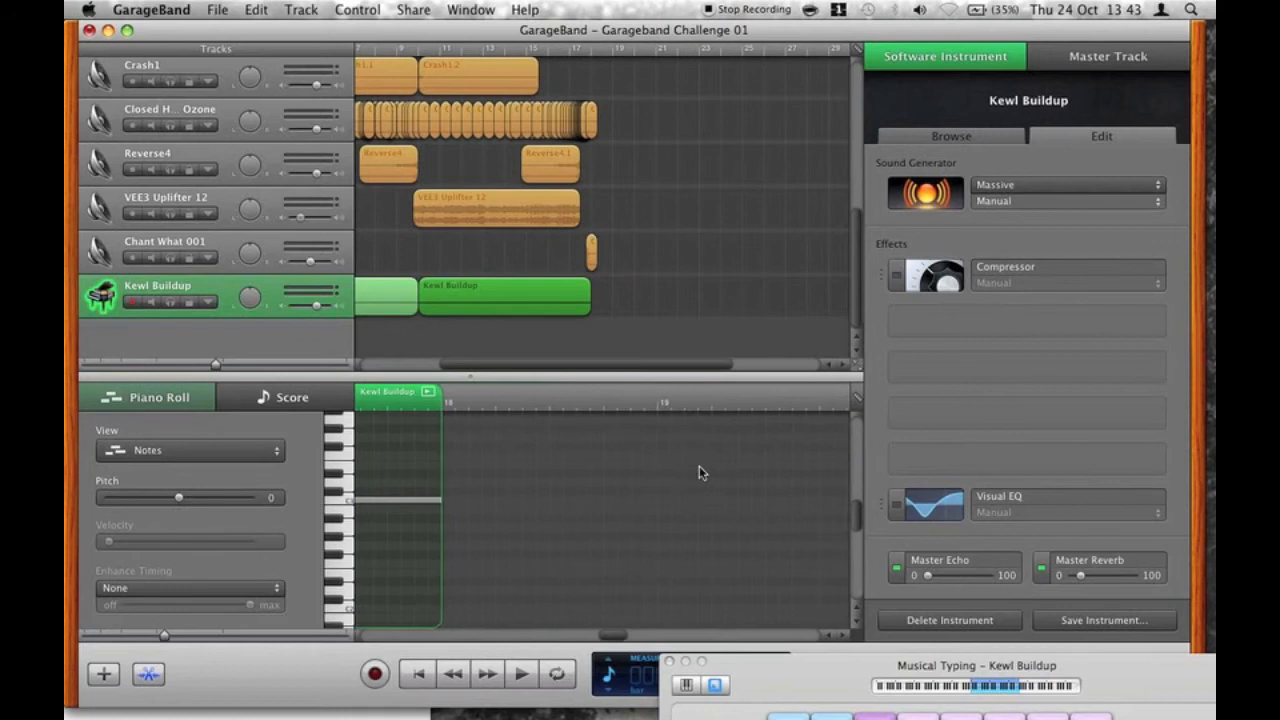
{"action": "scroll", "coordinate": [699, 468], "scroll_direction": "left", "scroll_amount": 2}
{"action": "left_click_drag", "start_coordinate": [630, 496], "coordinate": [520, 496]}
Automate Massive's MACRO 1 on the Kewl Buildup track, falling from measure 2 to zero at measure 10 and rising again to mid-measure 17.
{"action": "scroll", "coordinate": [600, 200], "scroll_direction": "left", "scroll_amount": 5}
{"action": "left_click", "coordinate": [209, 303]}
{"action": "left_click", "coordinate": [208, 338]}
{"action": "left_click", "coordinate": [192, 382]}
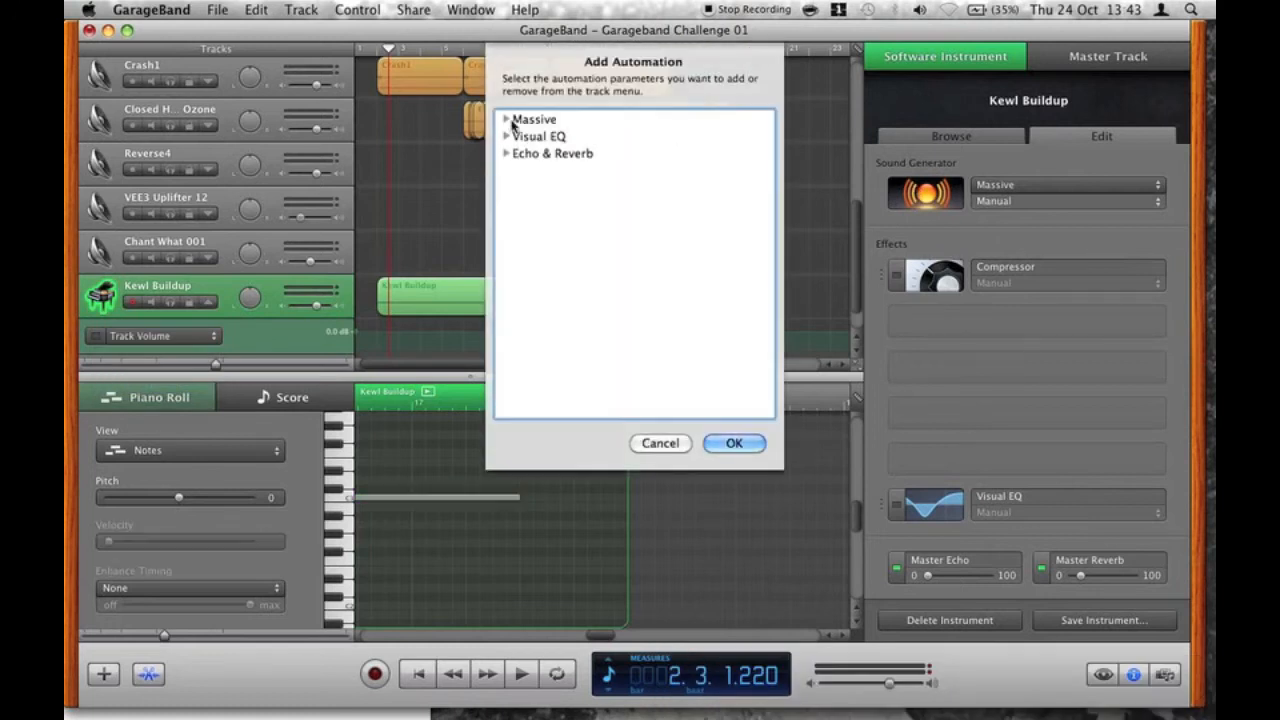
{"action": "left_click", "coordinate": [506, 119]}
{"action": "left_click", "coordinate": [533, 137]}
{"action": "left_click", "coordinate": [733, 444]}
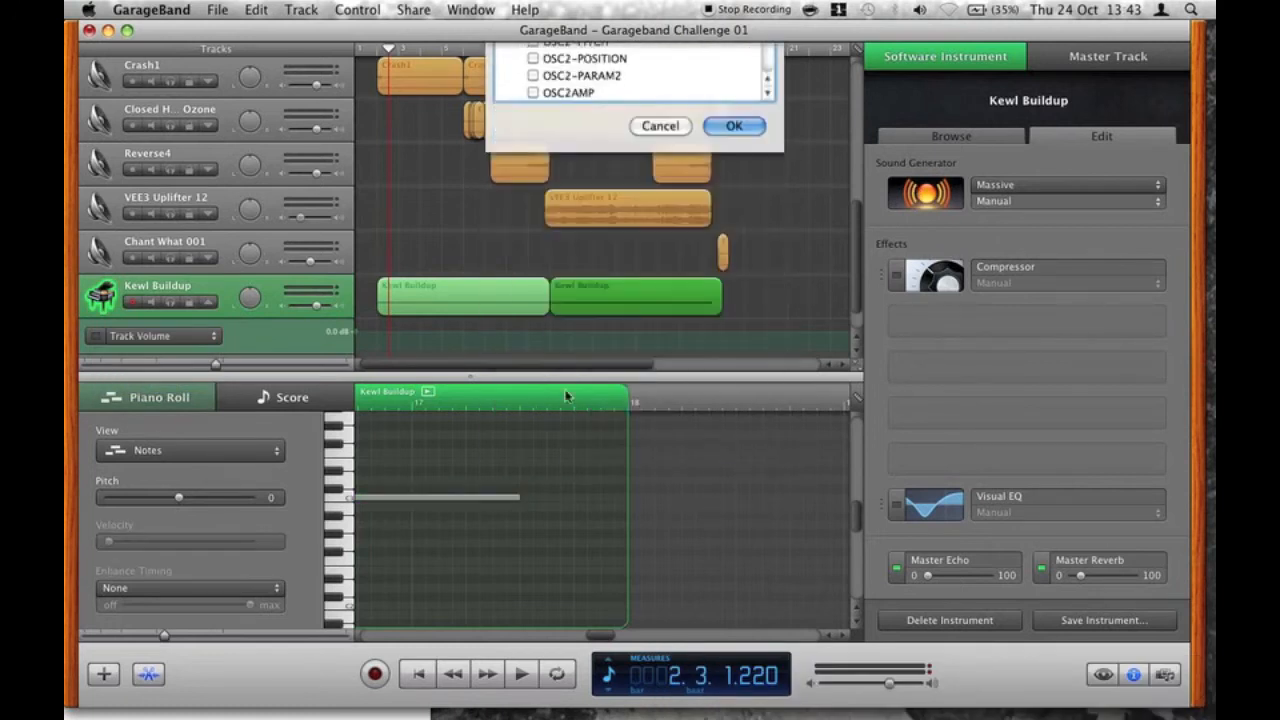
{"action": "left_click", "coordinate": [376, 325]}
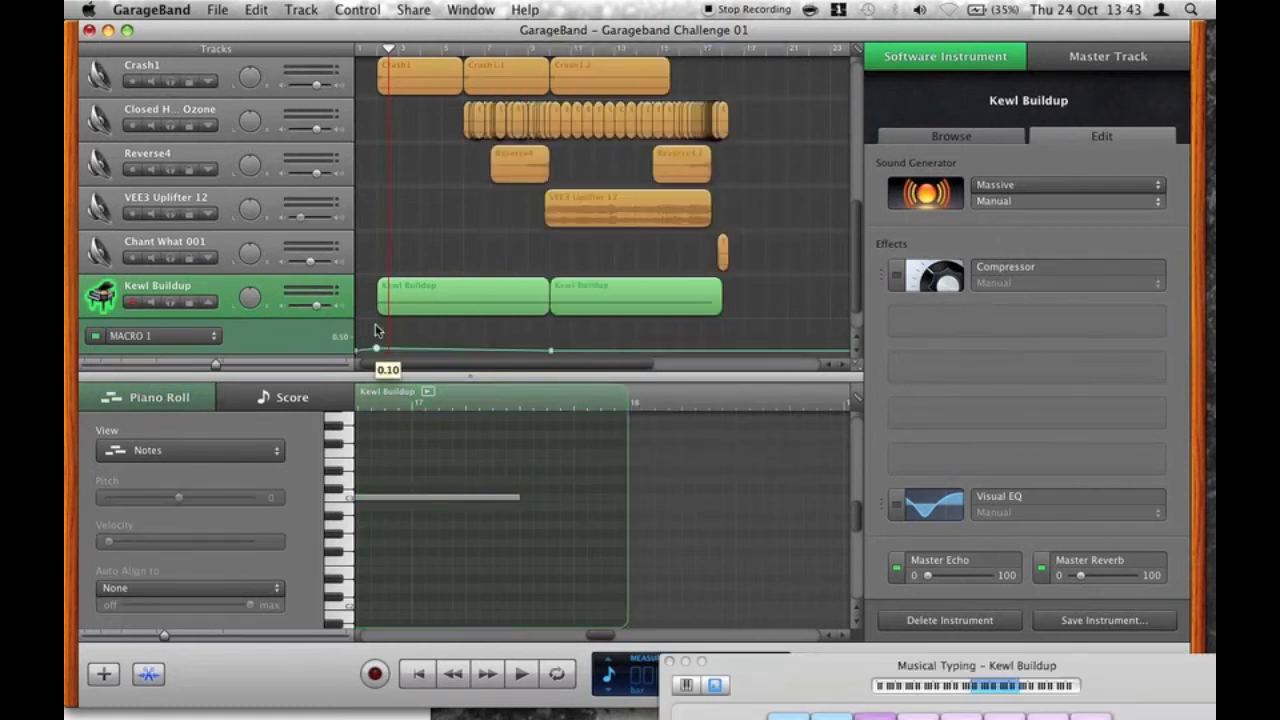
{"action": "left_click_drag", "start_coordinate": [711, 259], "coordinate": [710, 250]}
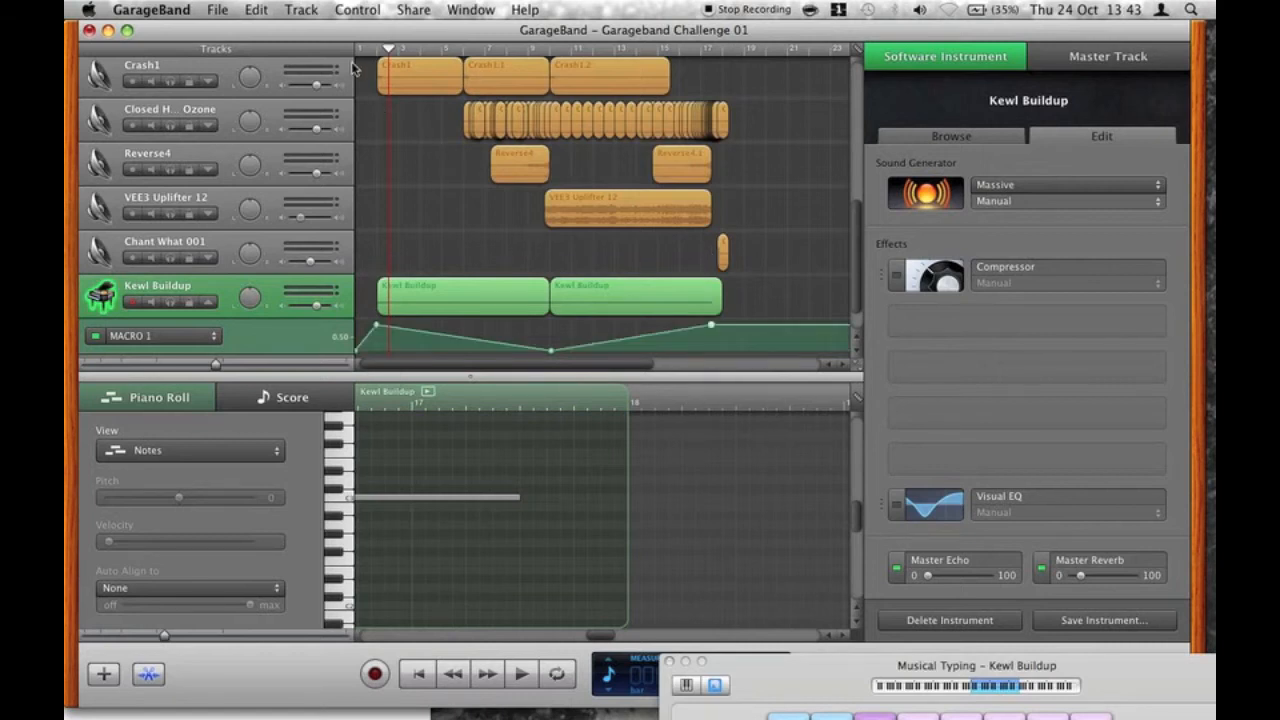
Play the arrangement while raising the Kewl Buildup track's Master Reverb to near maximum and gradually lowering its volume.
{"action": "key", "text": "space"}
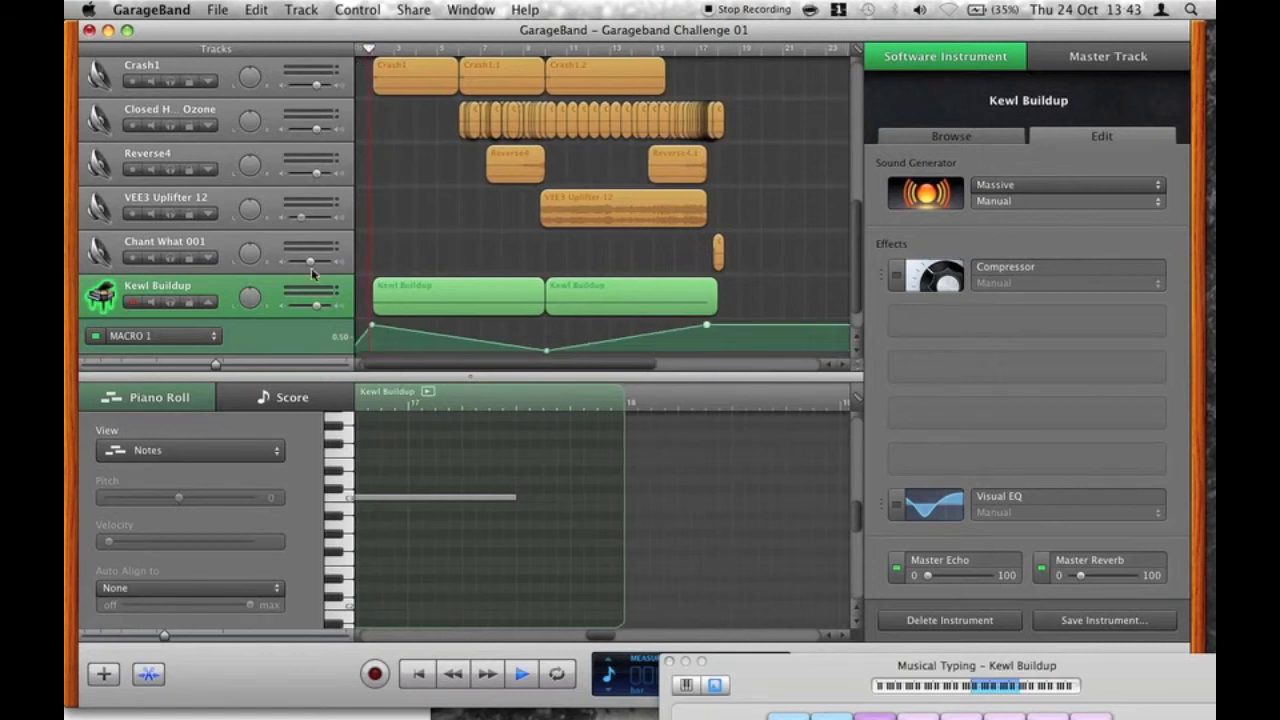
{"action": "left_click_drag", "start_coordinate": [316, 310], "coordinate": [310, 311]}
{"action": "left_click_drag", "start_coordinate": [1110, 578], "coordinate": [1133, 577]}
{"action": "left_click_drag", "start_coordinate": [310, 312], "coordinate": [308, 312]}
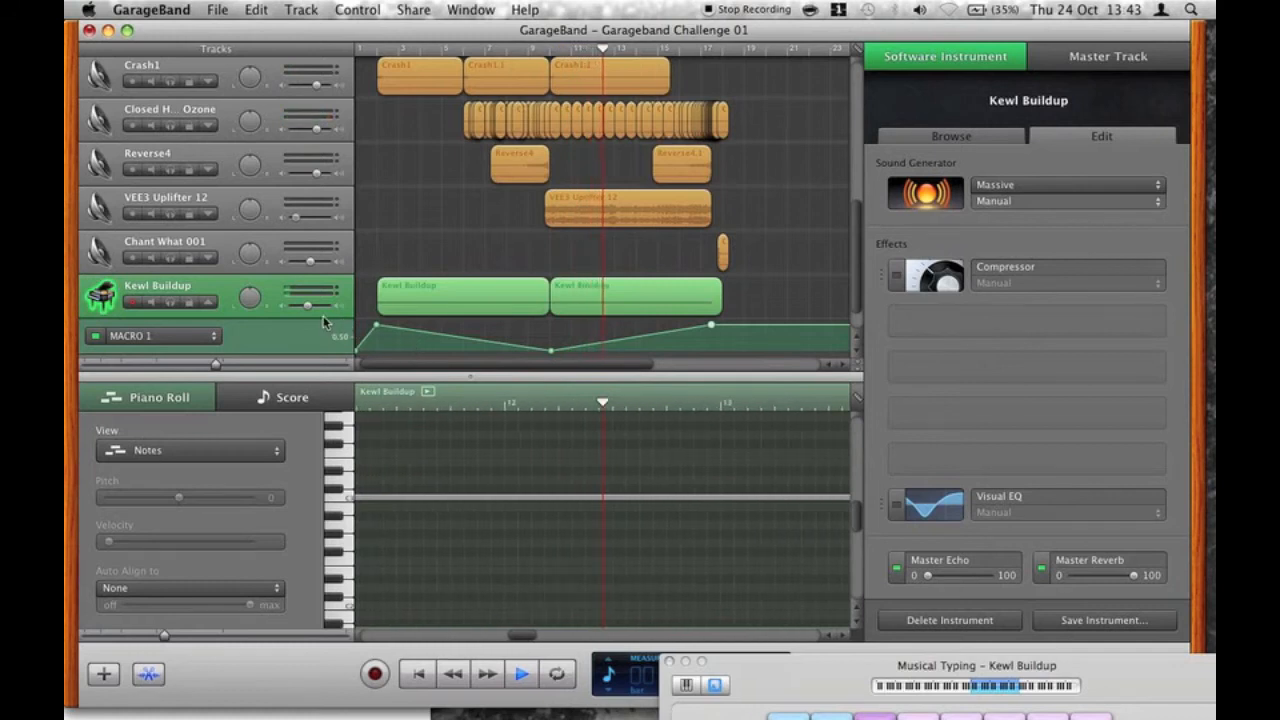
{"action": "left_click_drag", "start_coordinate": [307, 306], "coordinate": [303, 312]}
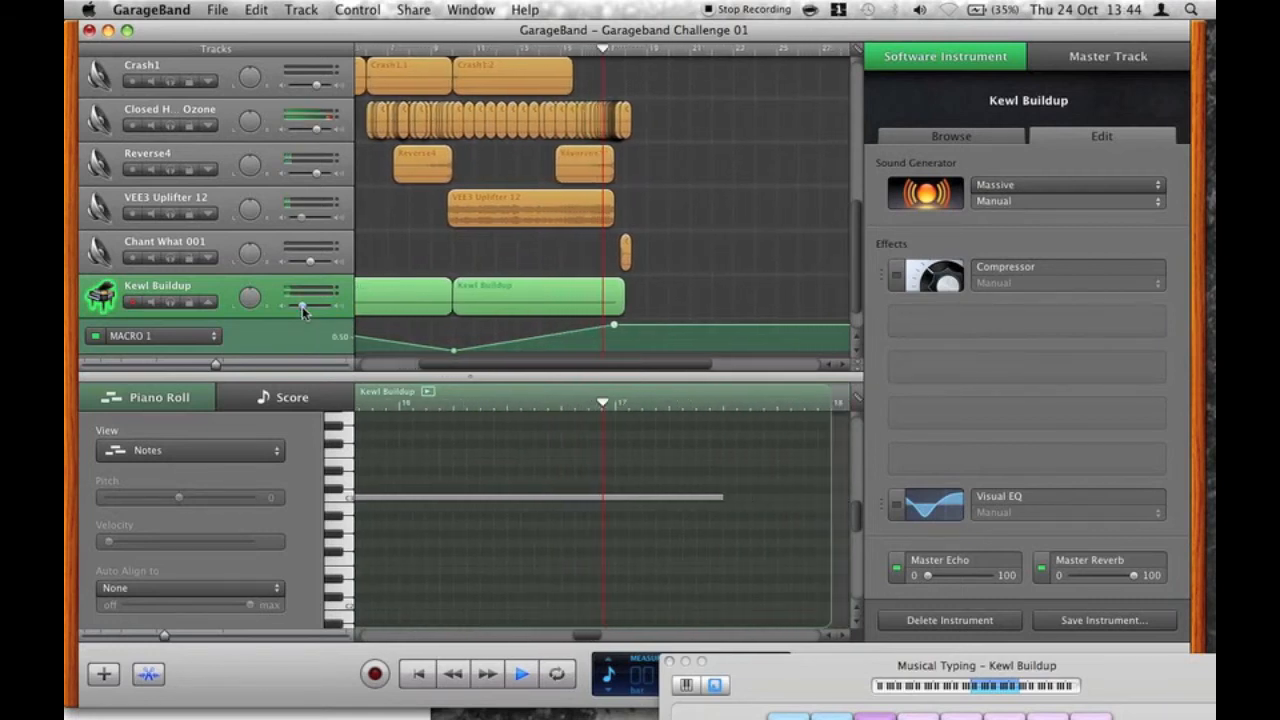
Stop playback and add a Bass Reduction effect with the Default preset to the master track's effects.
{"action": "key", "text": "space"}
{"action": "left_click", "coordinate": [1119, 100]}
{"action": "left_click", "coordinate": [1108, 56]}
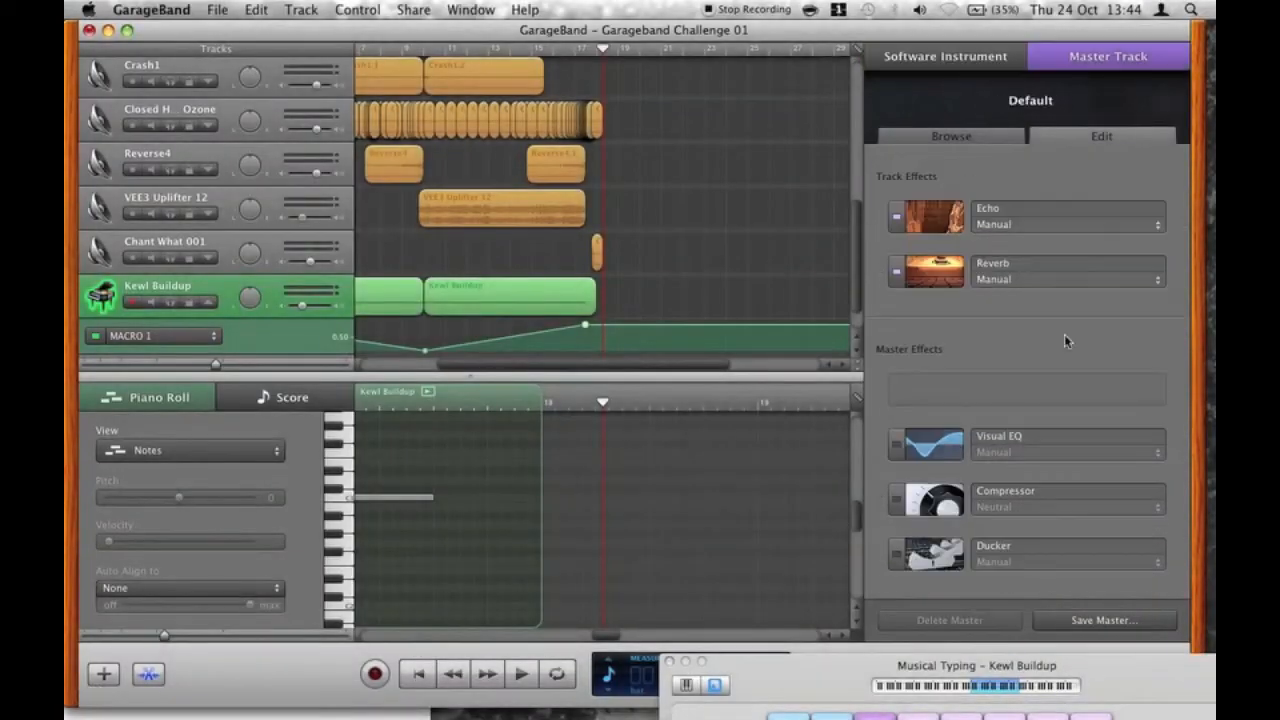
{"action": "left_click", "coordinate": [947, 393]}
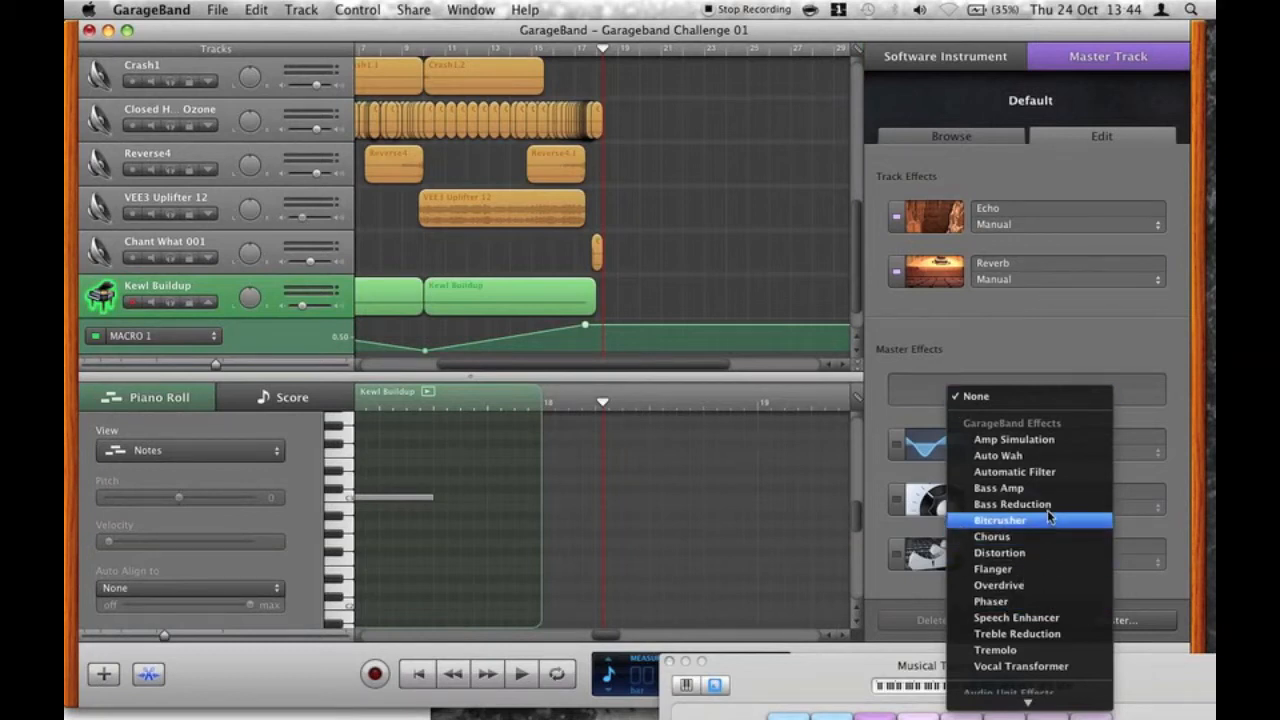
{"action": "left_click", "coordinate": [1040, 505]}
{"action": "left_click", "coordinate": [922, 390]}
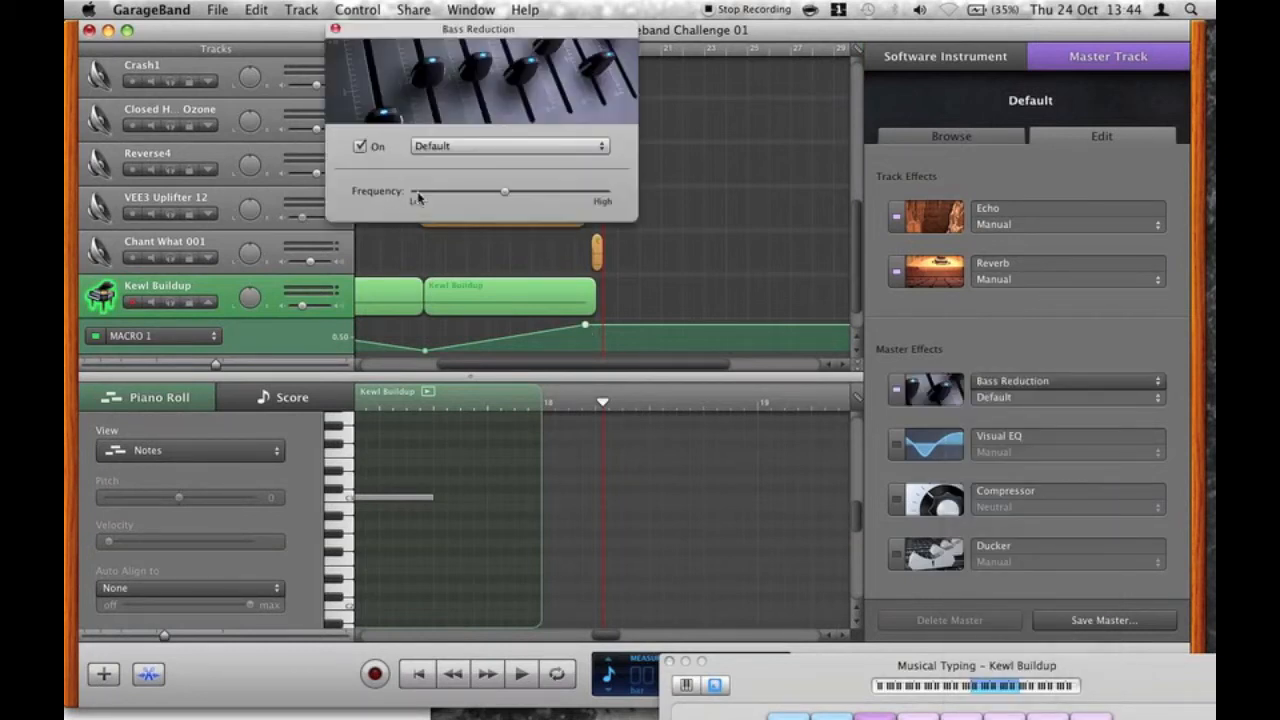
{"action": "left_click", "coordinate": [335, 31]}
Show the master track and add Bass Reduction's Frequency as its automation parameter.
{"action": "scroll", "coordinate": [498, 207], "scroll_direction": "down", "scroll_amount": 2}
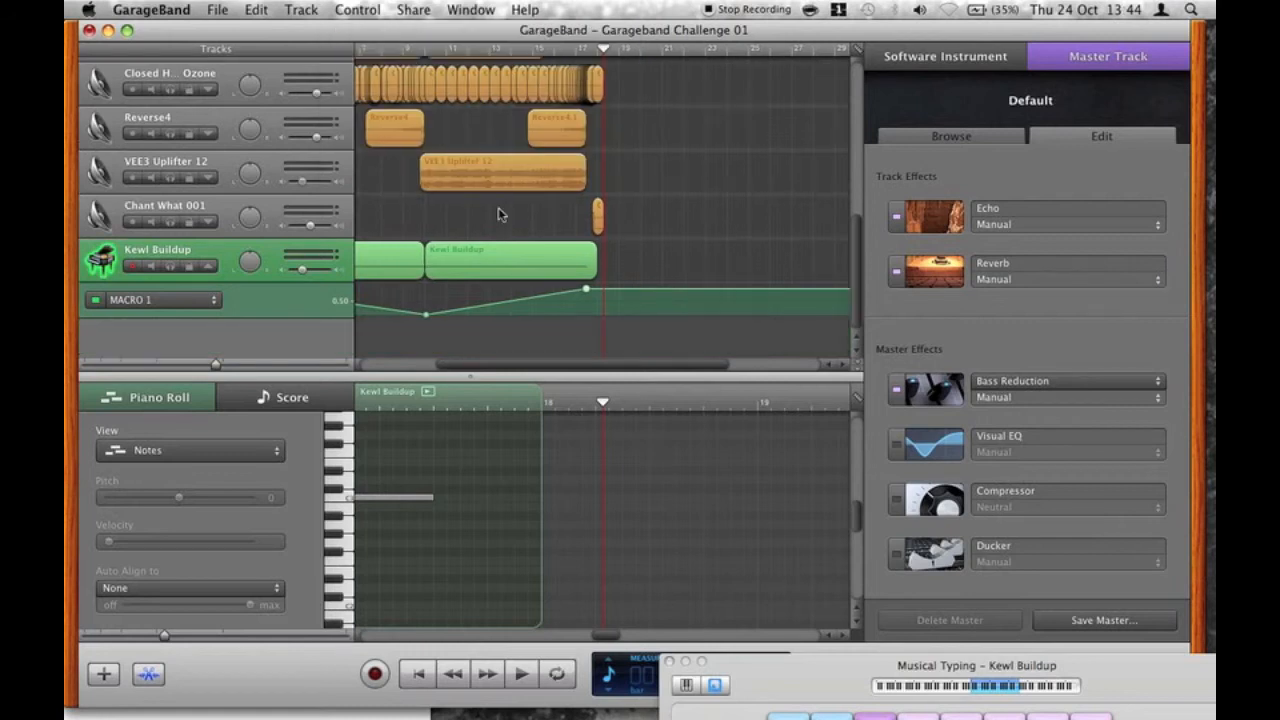
{"action": "key", "text": "super+b"}
{"action": "scroll", "coordinate": [515, 250], "scroll_direction": "down", "scroll_amount": 1}
{"action": "scroll", "coordinate": [699, 182], "scroll_direction": "down", "scroll_amount": 3}
{"action": "scroll", "coordinate": [699, 182], "scroll_direction": "left", "scroll_amount": 4}
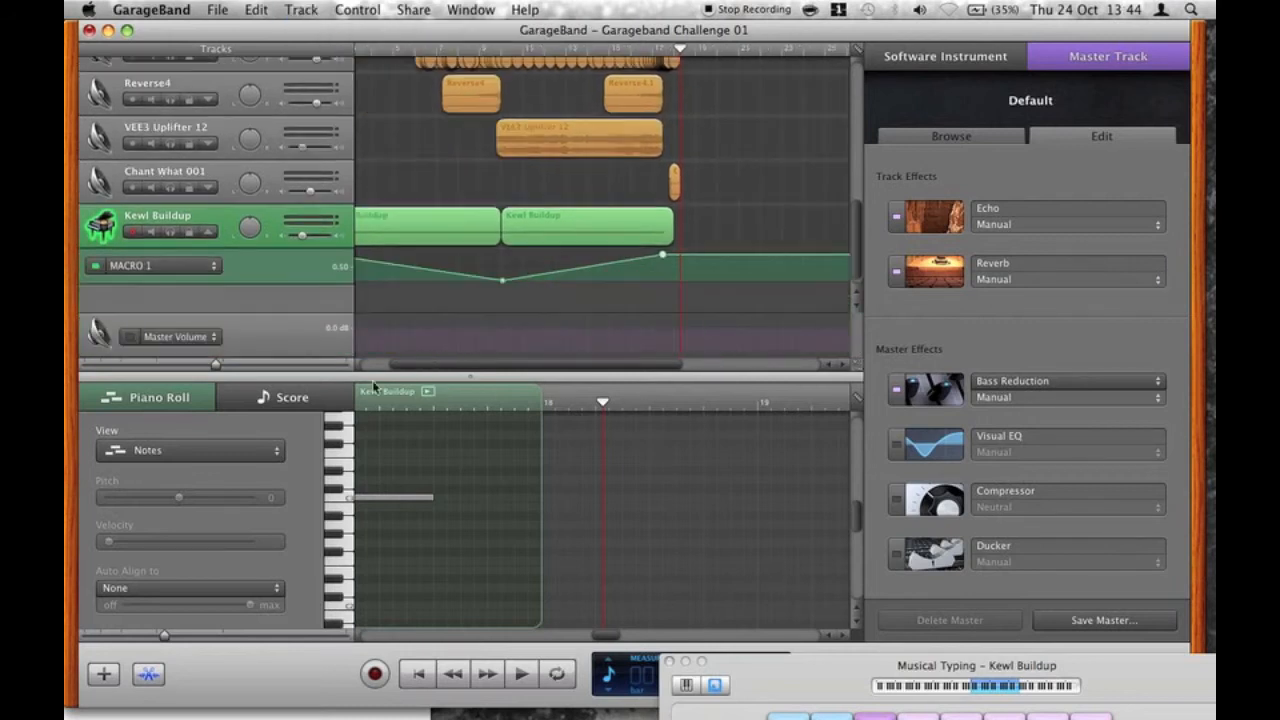
{"action": "left_click", "coordinate": [212, 338]}
{"action": "left_click", "coordinate": [190, 399]}
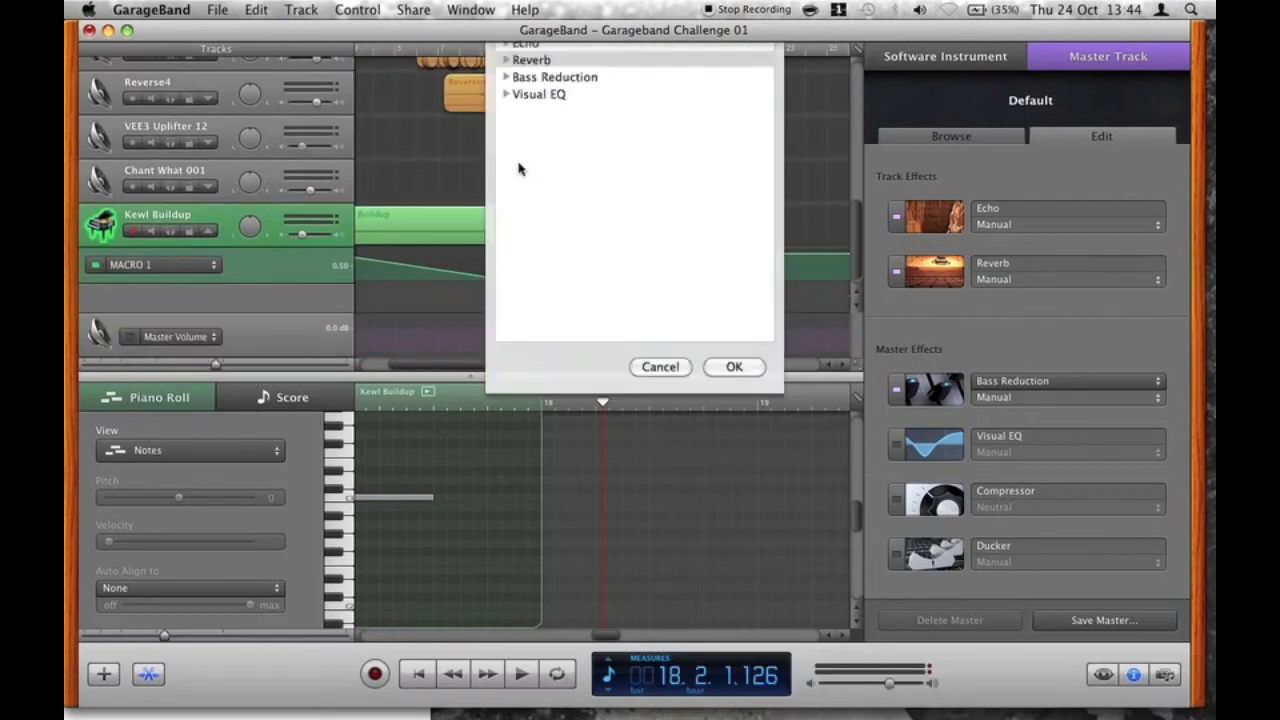
{"action": "left_click", "coordinate": [505, 154]}
{"action": "left_click", "coordinate": [533, 170]}
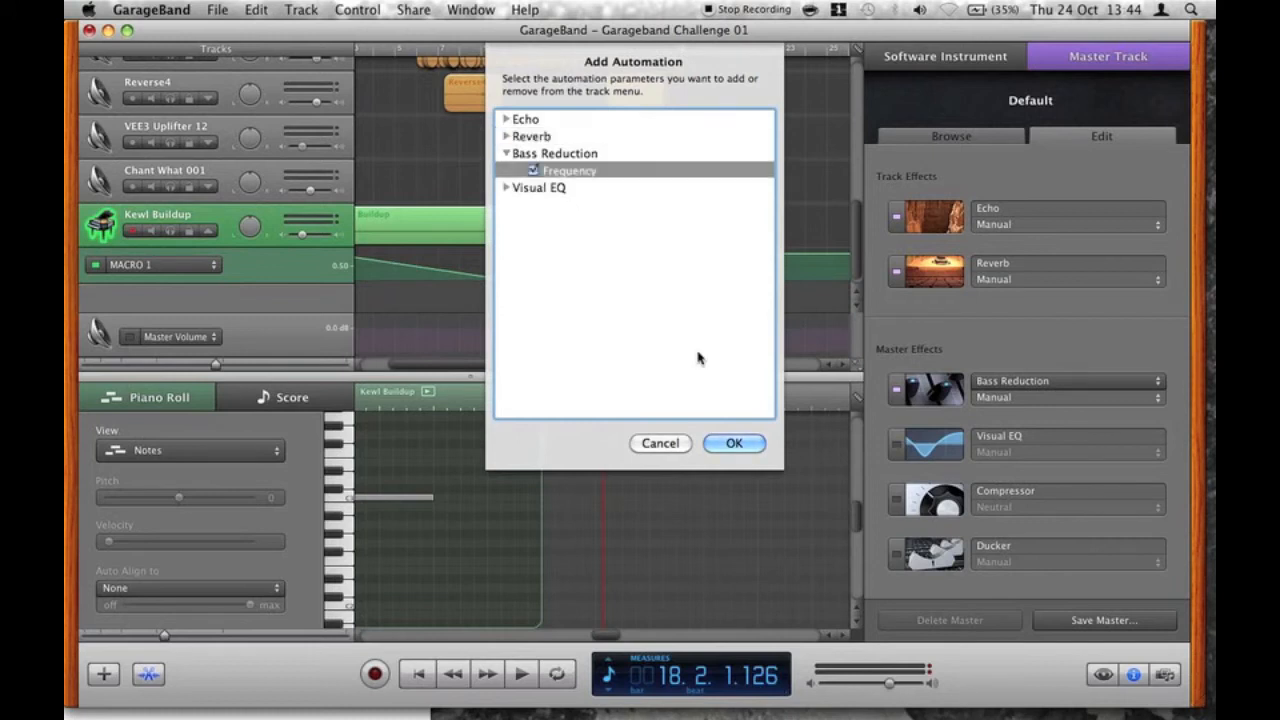
{"action": "left_click", "coordinate": [733, 443]}
{"action": "key", "text": "super+k"}
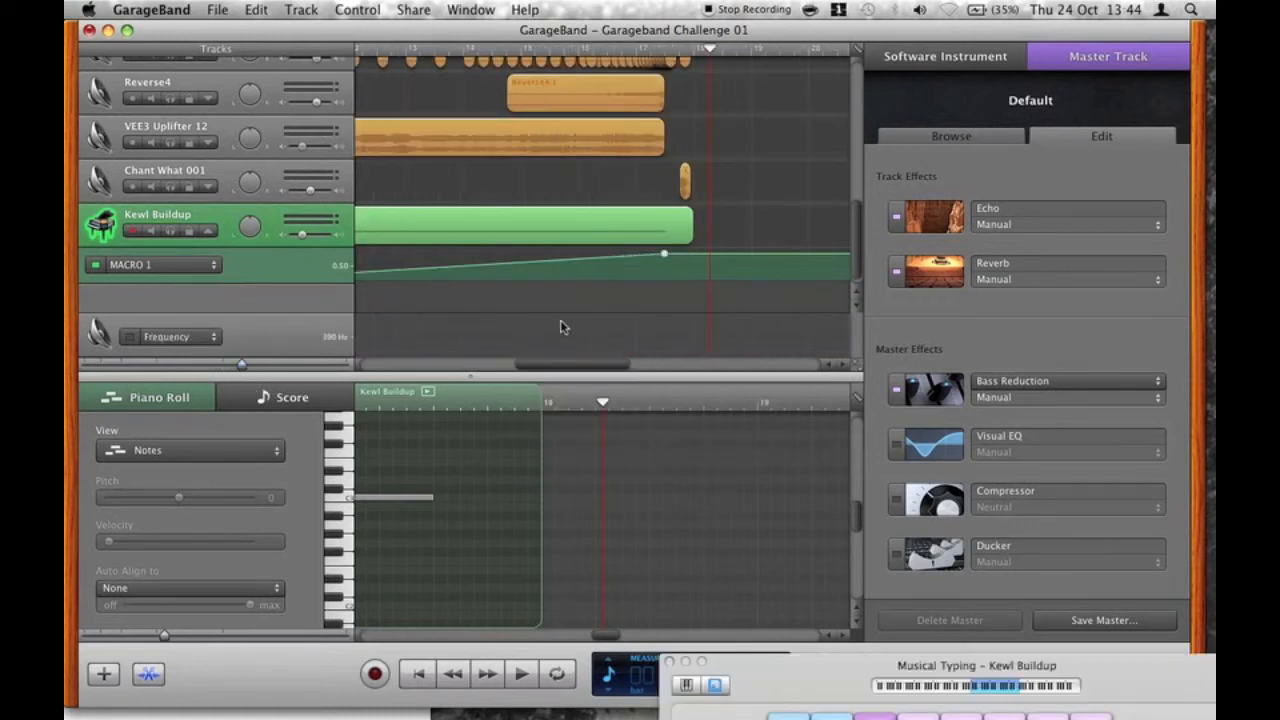
Automate the master Bass Reduction Frequency to rise from about measure 14 to mid-measure 17, dropping to its minimum just before measure 18.
{"action": "left_click", "coordinate": [671, 353]}
{"action": "scroll", "coordinate": [670, 350], "scroll_direction": "left", "scroll_amount": 5}
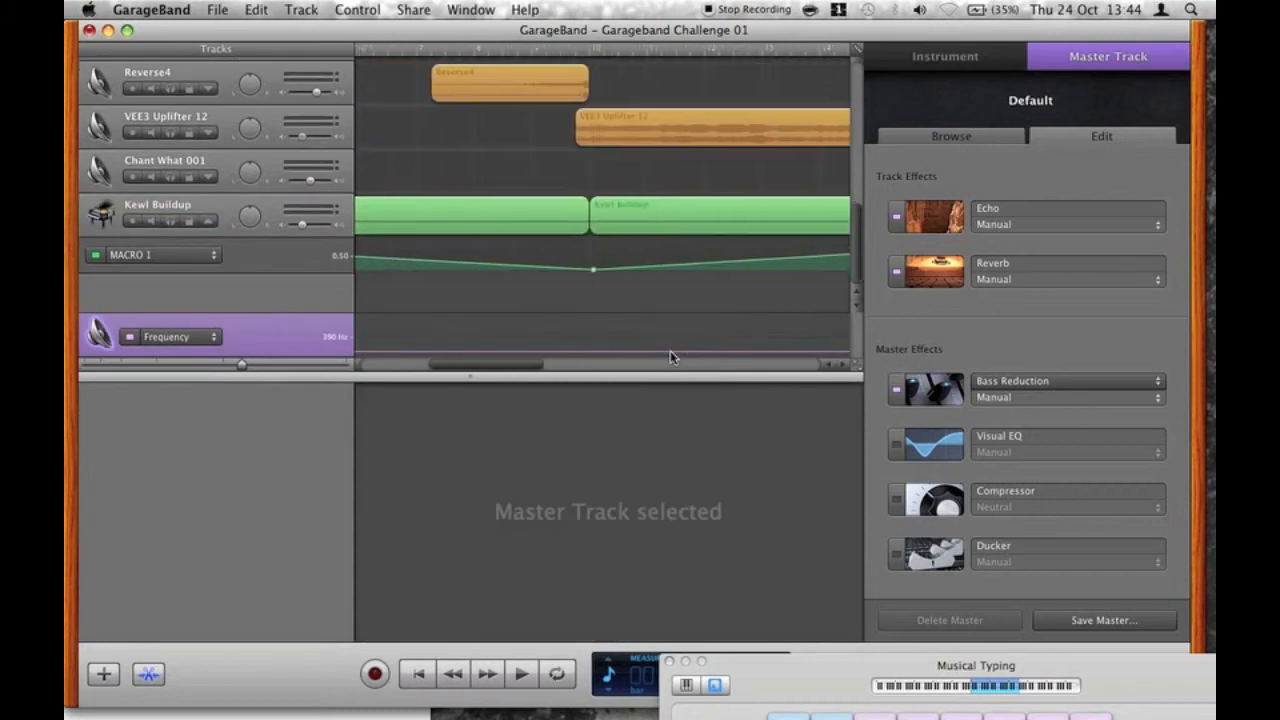
{"action": "scroll", "coordinate": [598, 350], "scroll_direction": "right", "scroll_amount": 5}
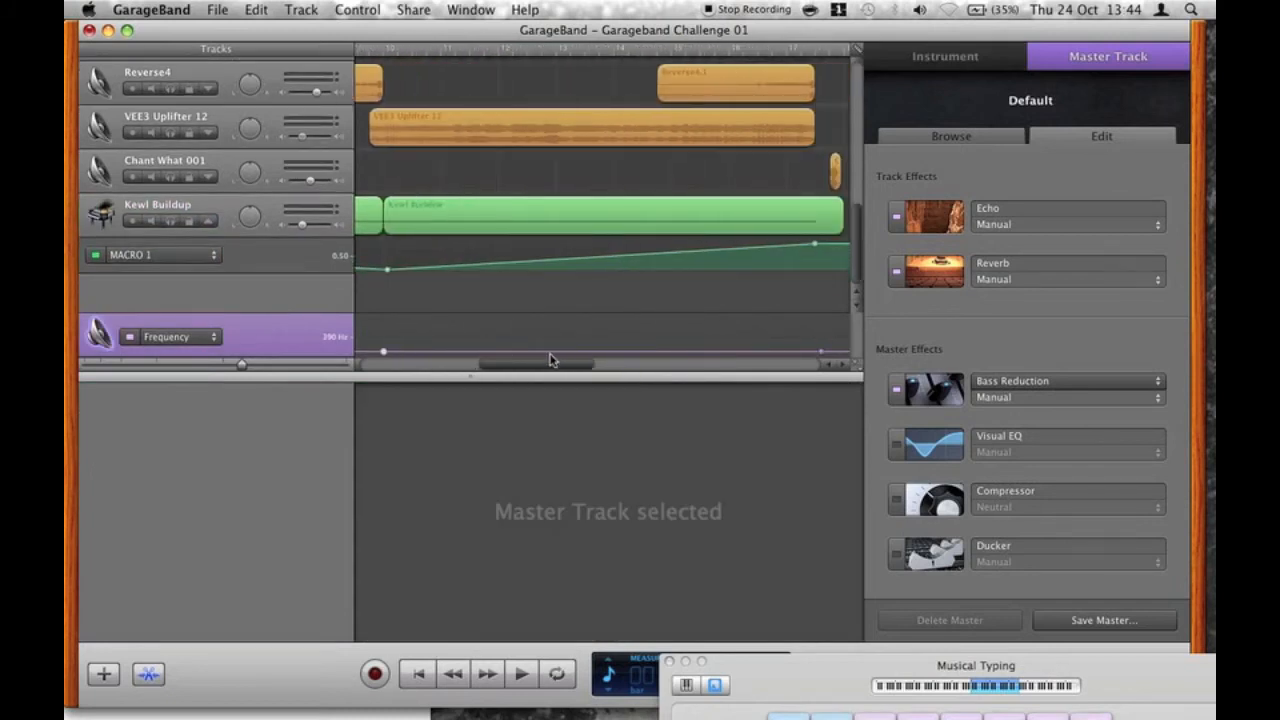
{"action": "scroll", "coordinate": [650, 358], "scroll_direction": "right", "scroll_amount": 5}
{"action": "left_click_drag", "start_coordinate": [705, 354], "coordinate": [705, 337]}
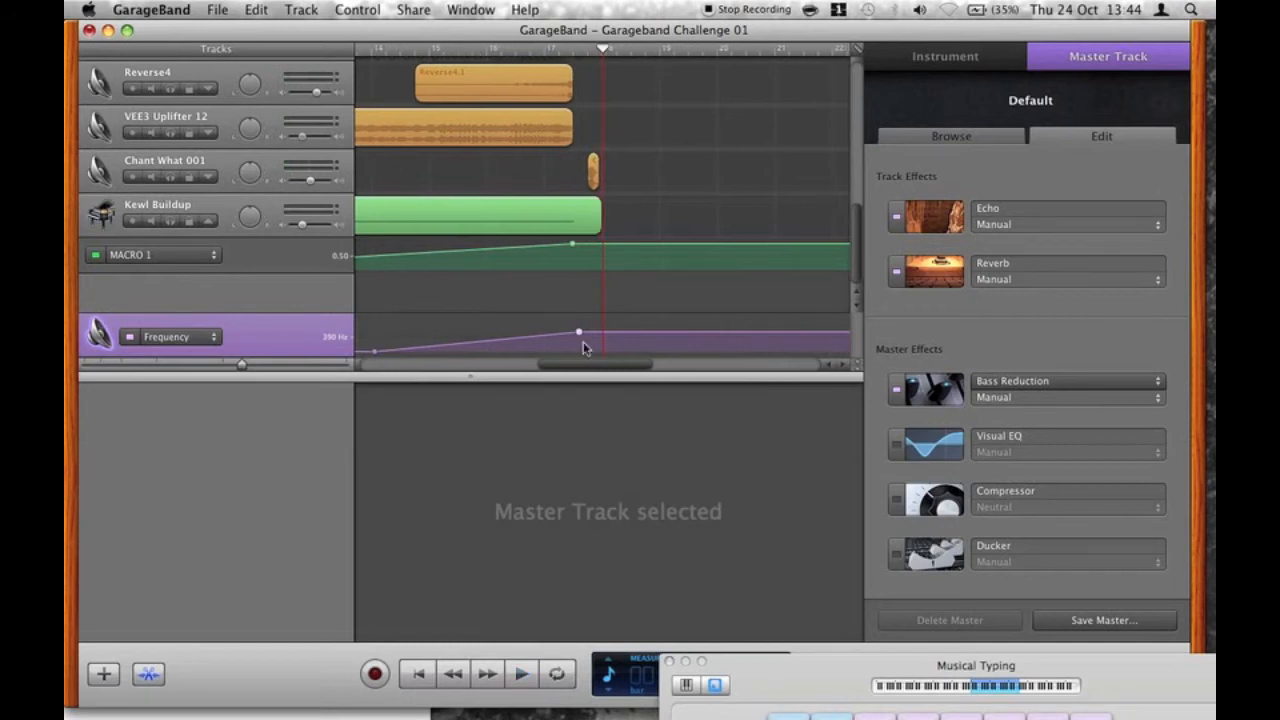
{"action": "left_click_drag", "start_coordinate": [597, 332], "coordinate": [594, 474]}
Hide the master track, Kewl Buildup's automation lane and the editor, and play the arrangement from the start.
{"action": "scroll", "coordinate": [260, 280], "scroll_direction": "up", "scroll_amount": 2}
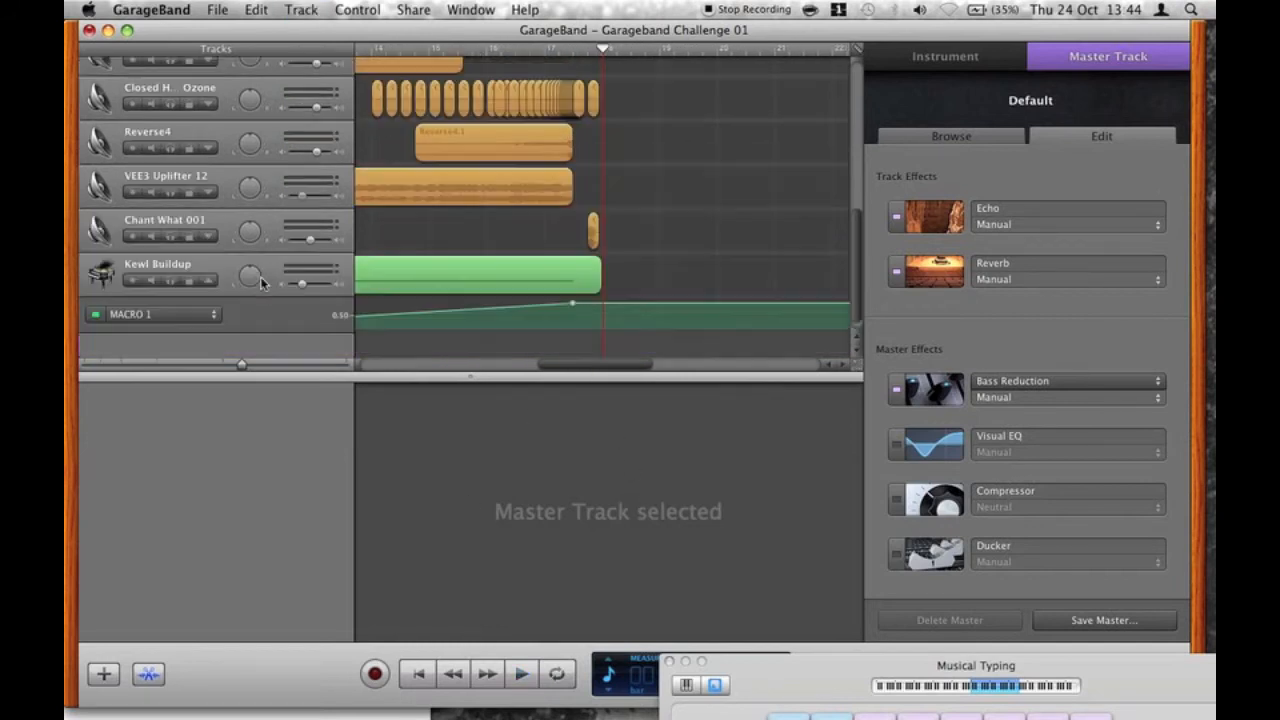
{"action": "scroll", "coordinate": [210, 285], "scroll_direction": "up", "scroll_amount": 1}
{"action": "key", "text": "Return"}
{"action": "key", "text": "space"}
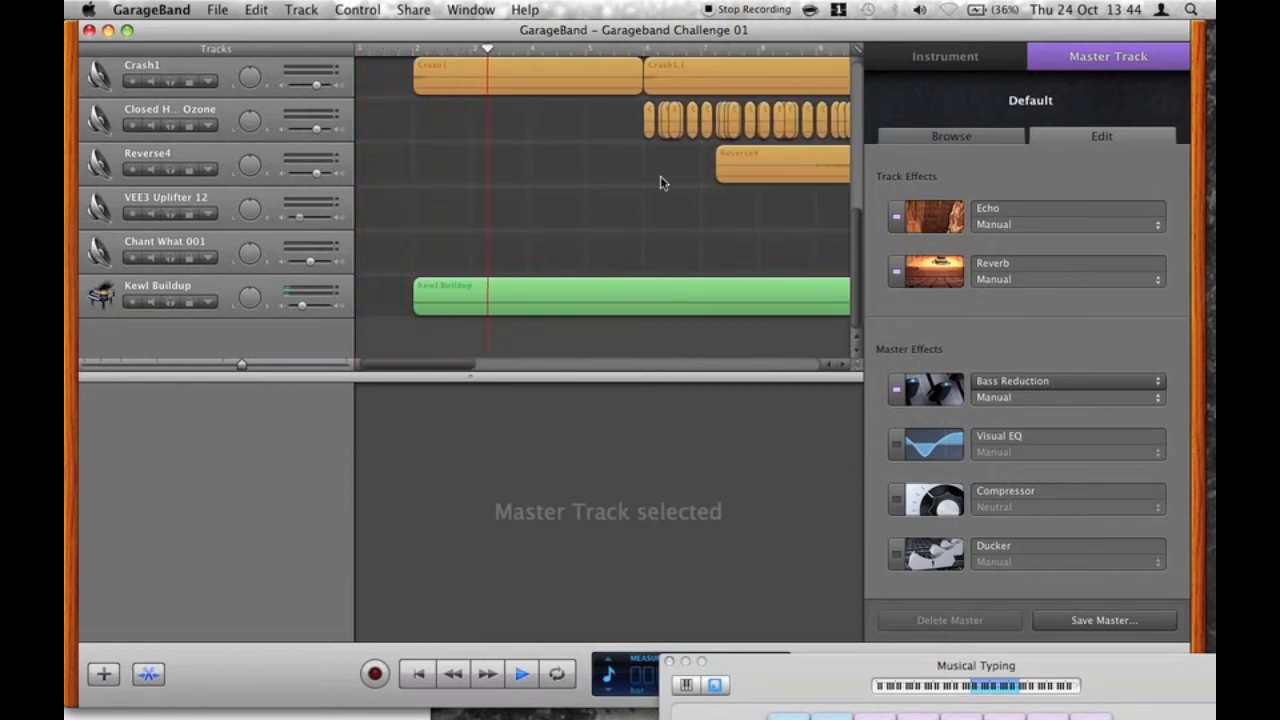
{"action": "key", "text": "super+e"}
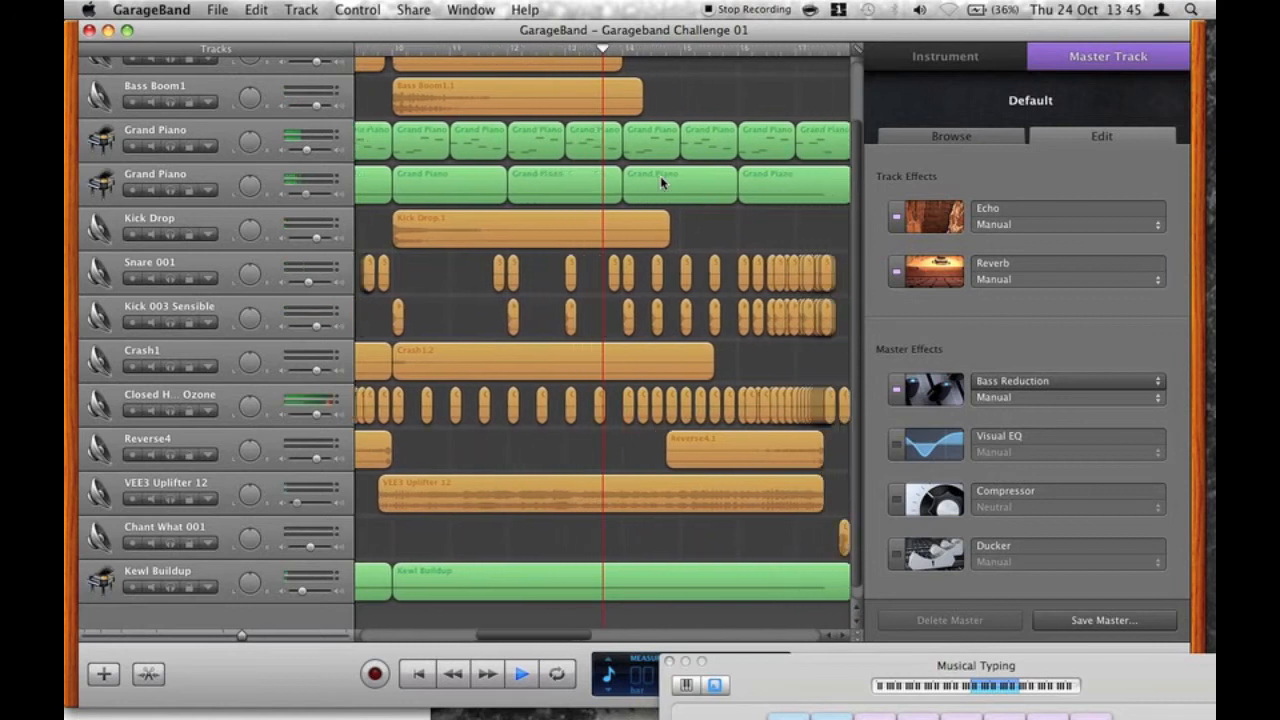
Copy the region at measure 15 on the upper Grand Piano track.
{"action": "left_click", "coordinate": [617, 148]}
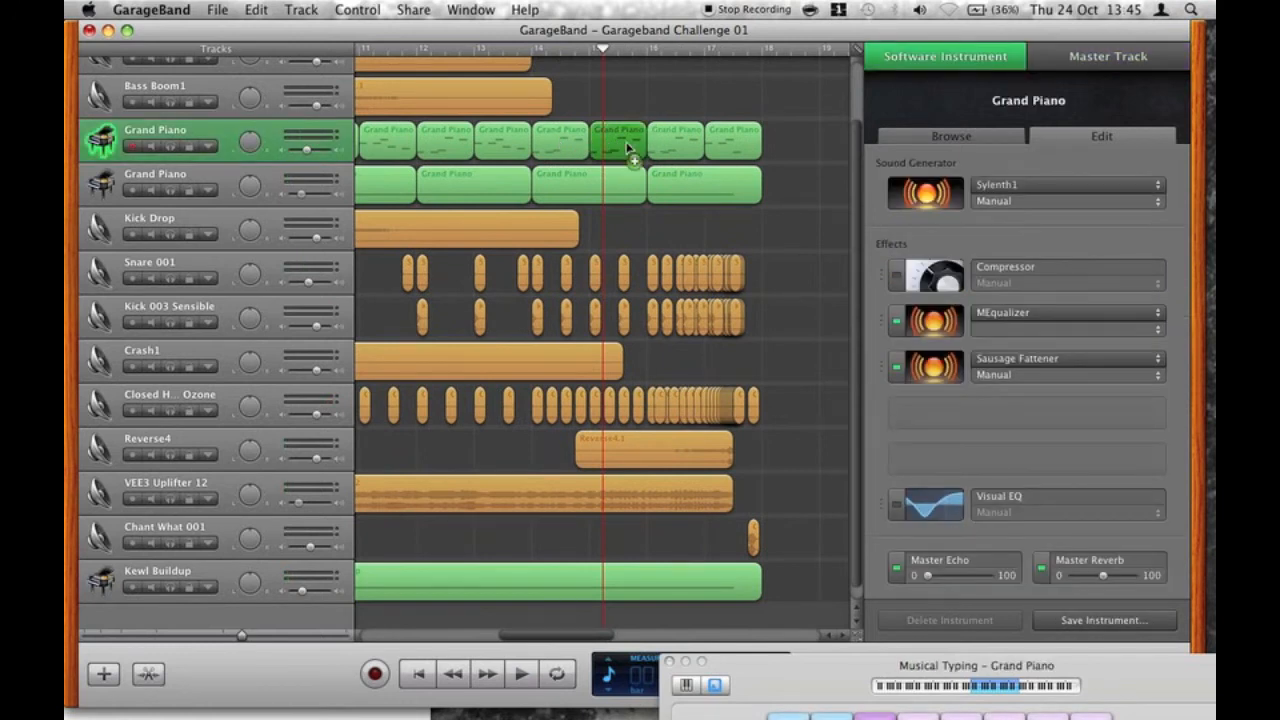
Copy a region over bar 16 on the upper Grand Piano track, split it halfway and duplicate its first half at bar 17.
{"action": "left_click_drag", "start_coordinate": [628, 148], "coordinate": [675, 150]}
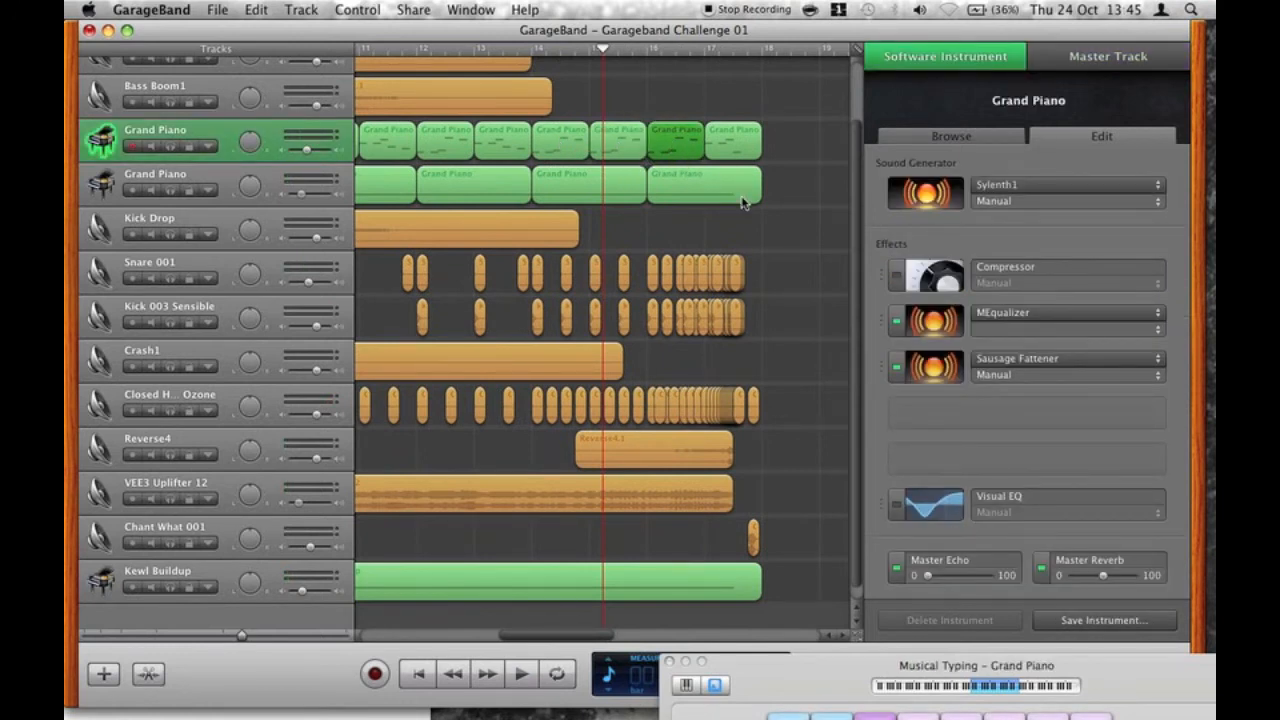
{"action": "scroll", "coordinate": [742, 203], "scroll_direction": "right", "scroll_amount": 4}
{"action": "left_click", "coordinate": [632, 52]}
{"action": "left_click", "coordinate": [650, 110]}
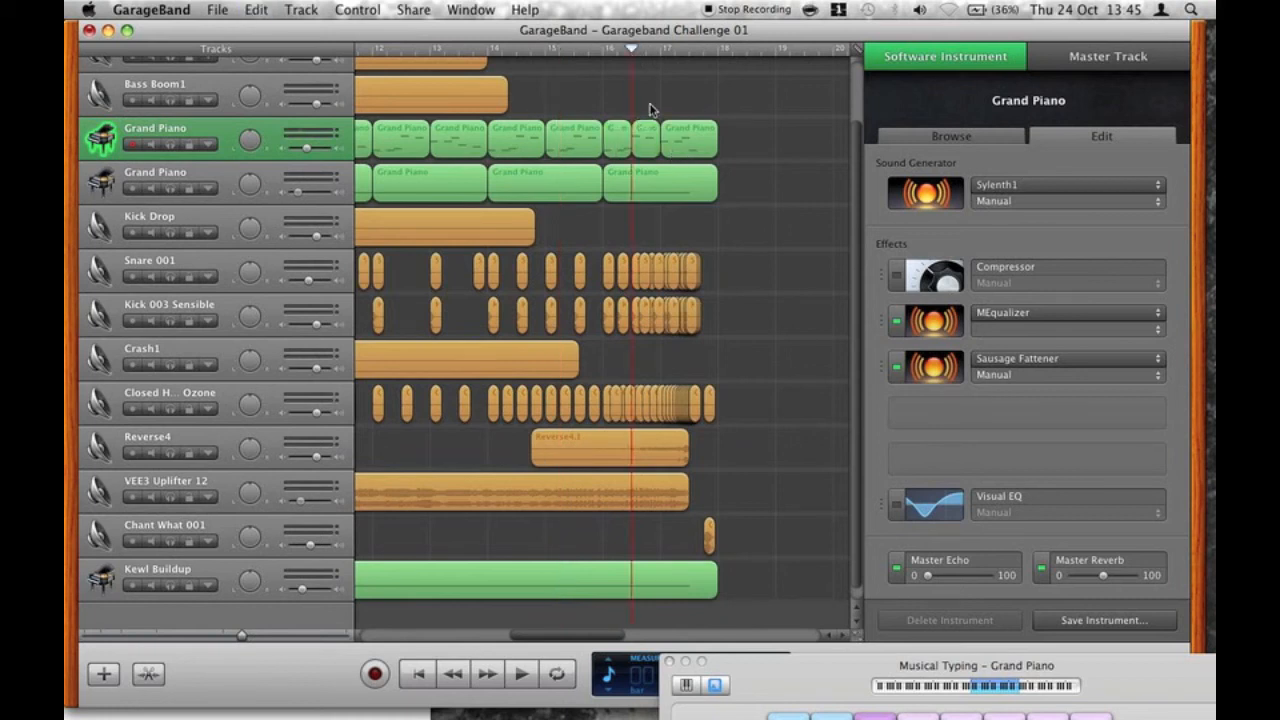
{"action": "left_click_drag", "start_coordinate": [623, 140], "coordinate": [676, 147]}
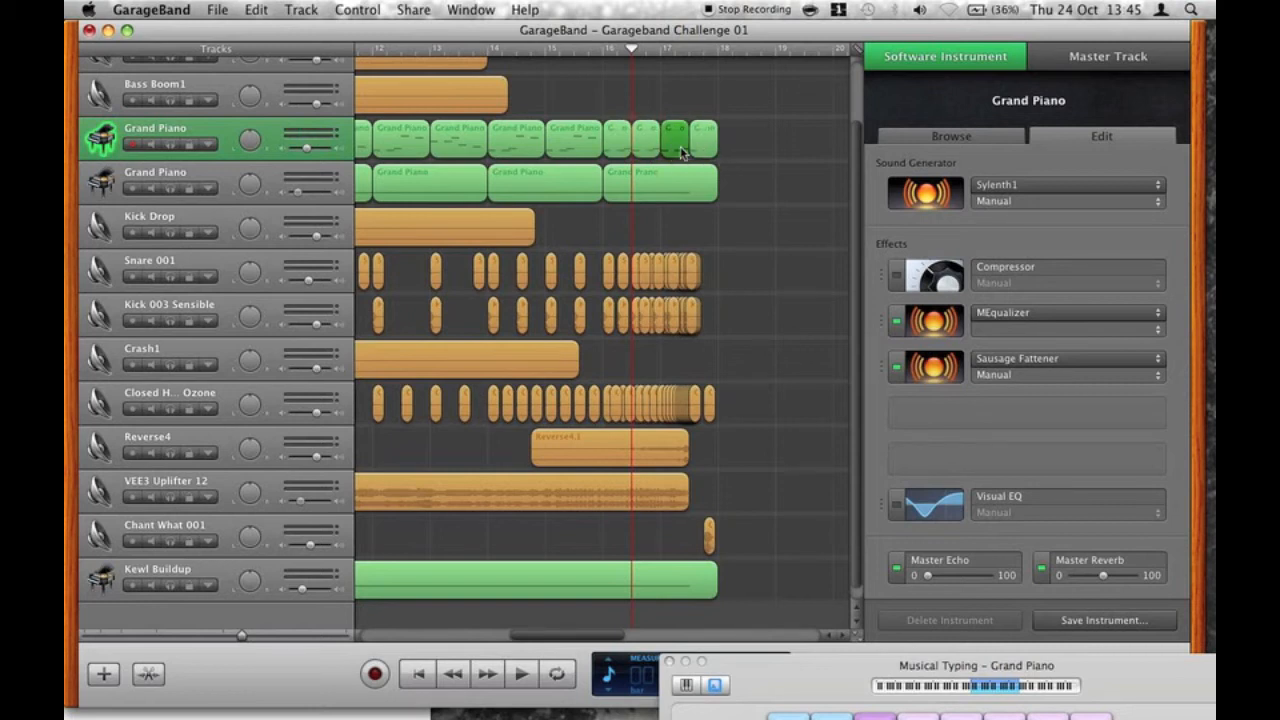
Copy the high note earlier within the new half-length piano region at bar 17 and play the edit back.
{"action": "key", "text": "super+e"}
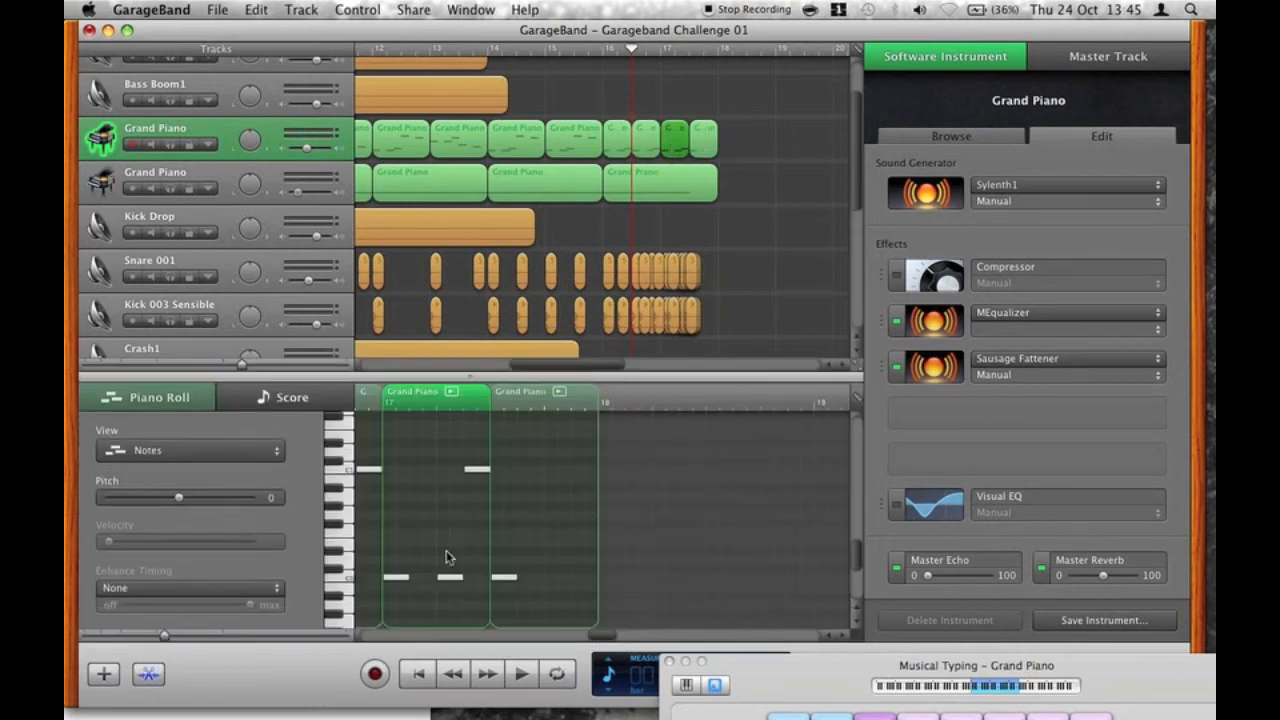
{"action": "left_click_drag", "start_coordinate": [478, 468], "coordinate": [424, 468]}
{"action": "key", "text": "space"}
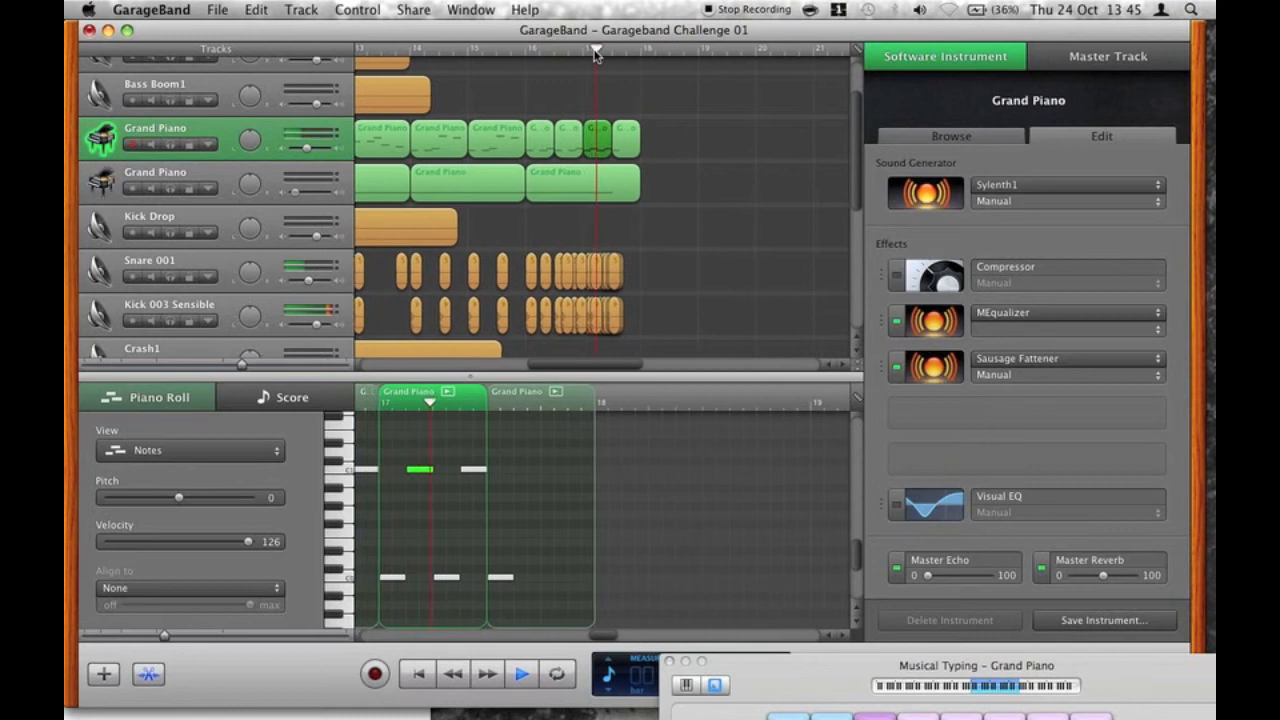
{"action": "key", "text": "space"}
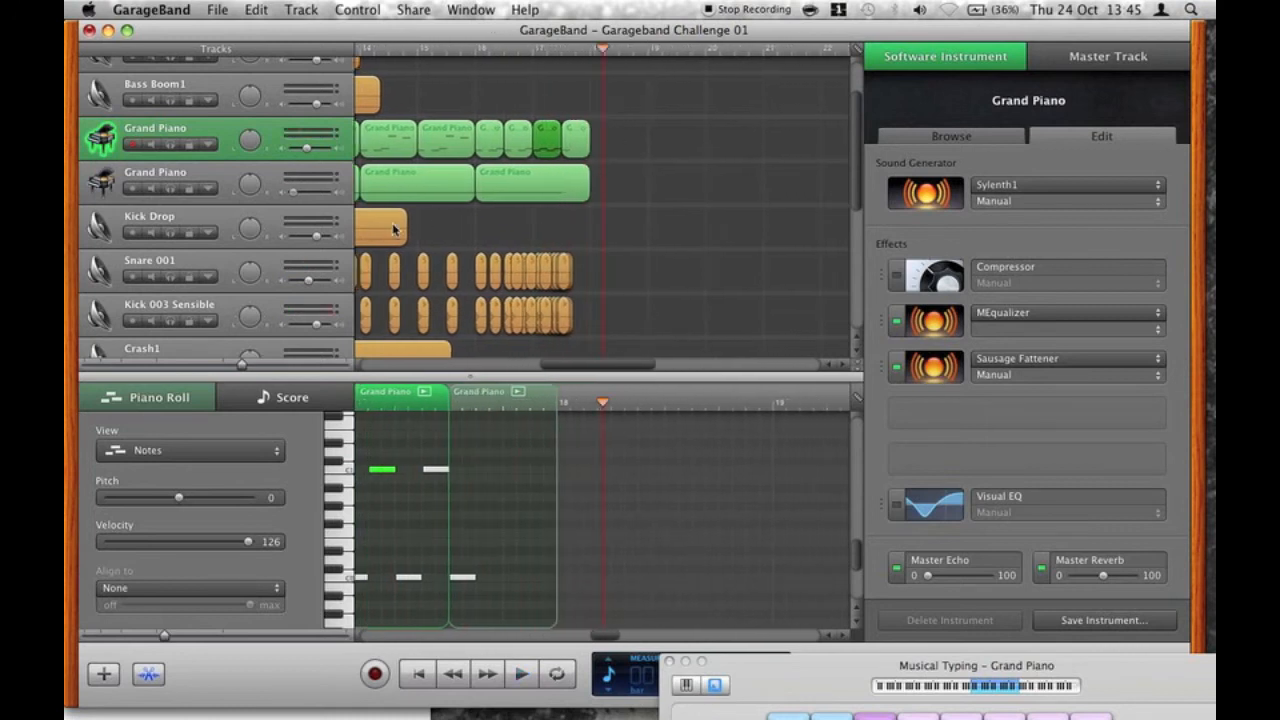
{"action": "left_click", "coordinate": [148, 674]}
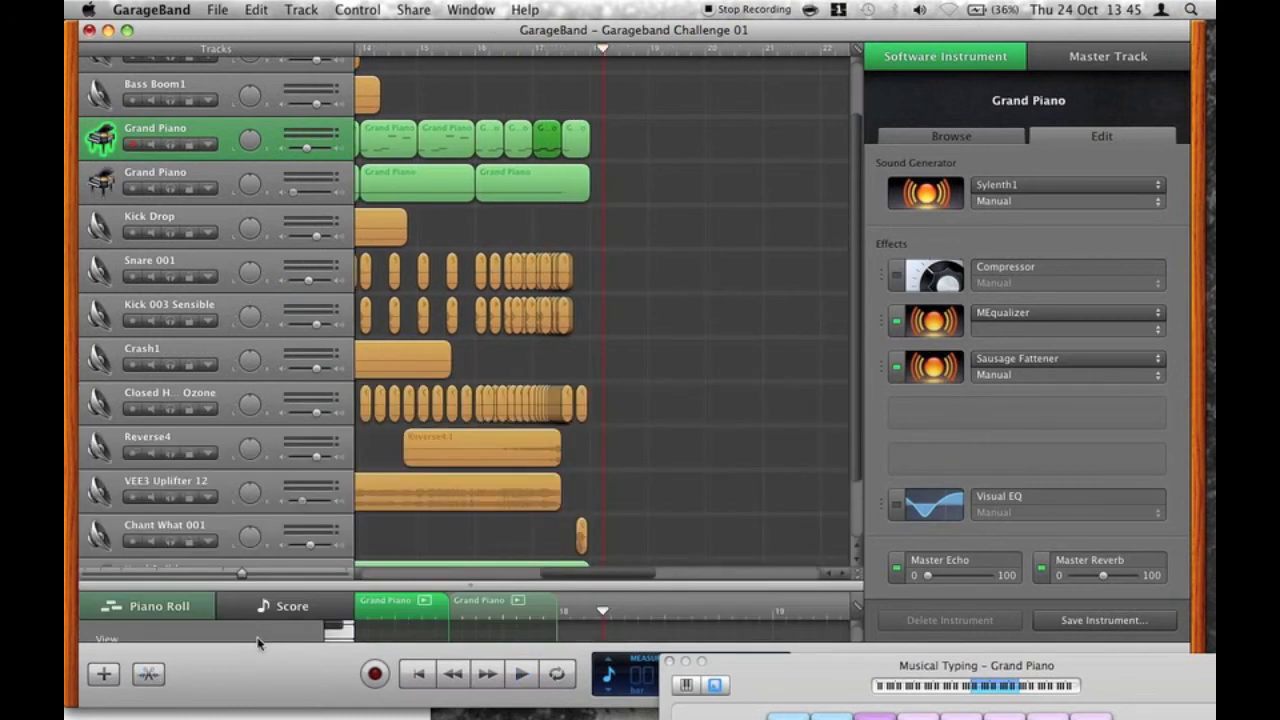
Copy the last two-bar region of the lower Grand Piano track to bar 18.
{"action": "scroll", "coordinate": [606, 477], "scroll_direction": "left", "scroll_amount": 5}
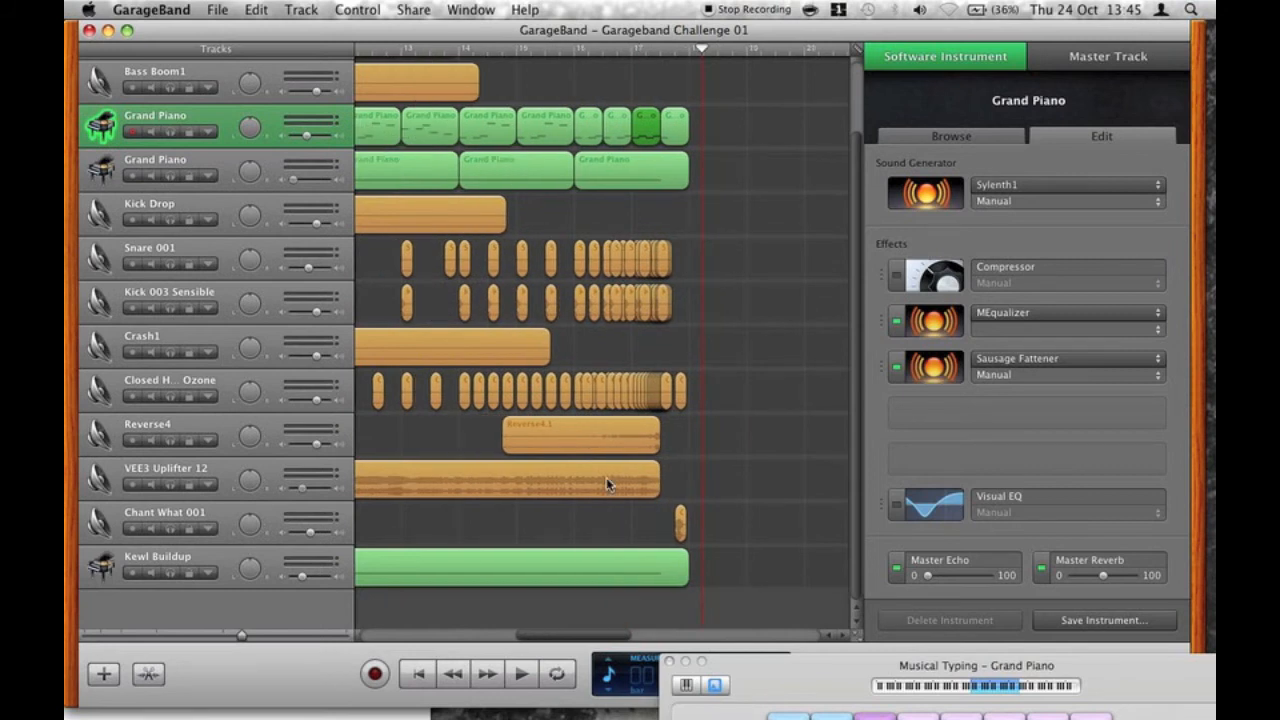
{"action": "scroll", "coordinate": [650, 272], "scroll_direction": "right", "scroll_amount": 1}
{"action": "scroll", "coordinate": [650, 272], "scroll_direction": "right", "scroll_amount": 3}
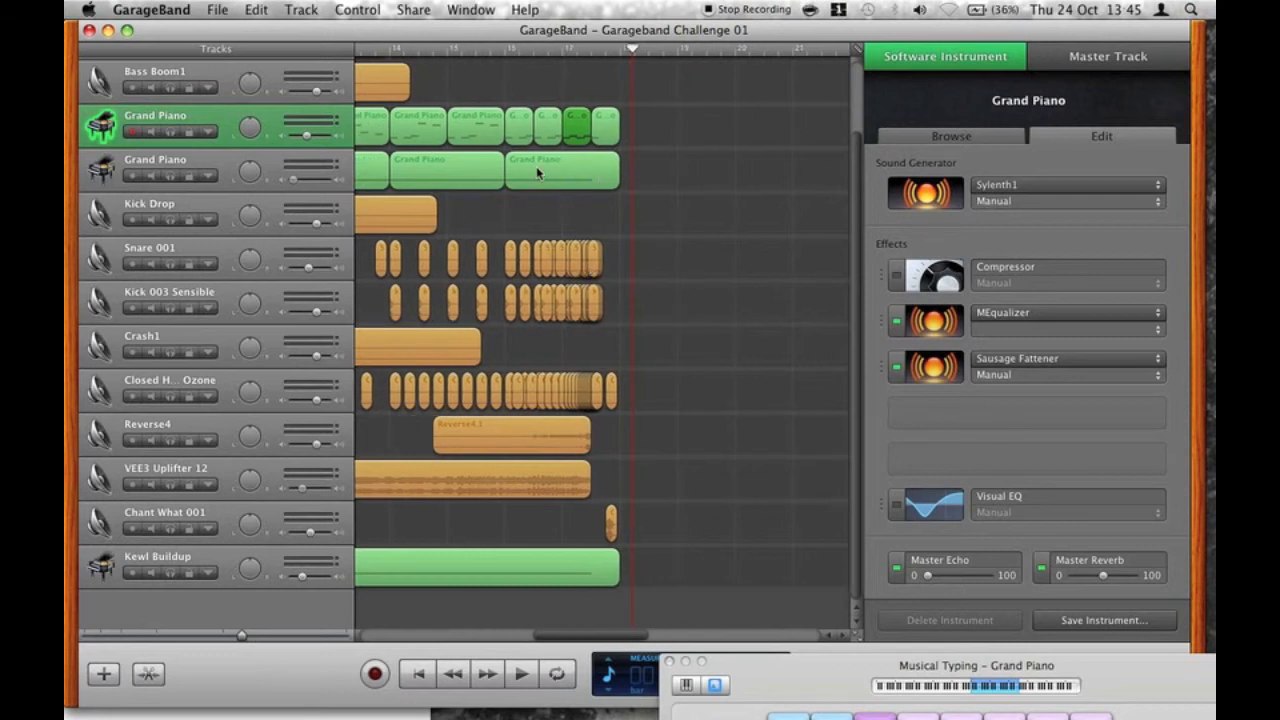
{"action": "left_click_drag", "start_coordinate": [537, 173], "coordinate": [662, 178]}
{"action": "left_click", "coordinate": [945, 330]}
{"action": "left_click_drag", "start_coordinate": [667, 266], "coordinate": [668, 248]}
{"action": "left_click", "coordinate": [337, 27]}
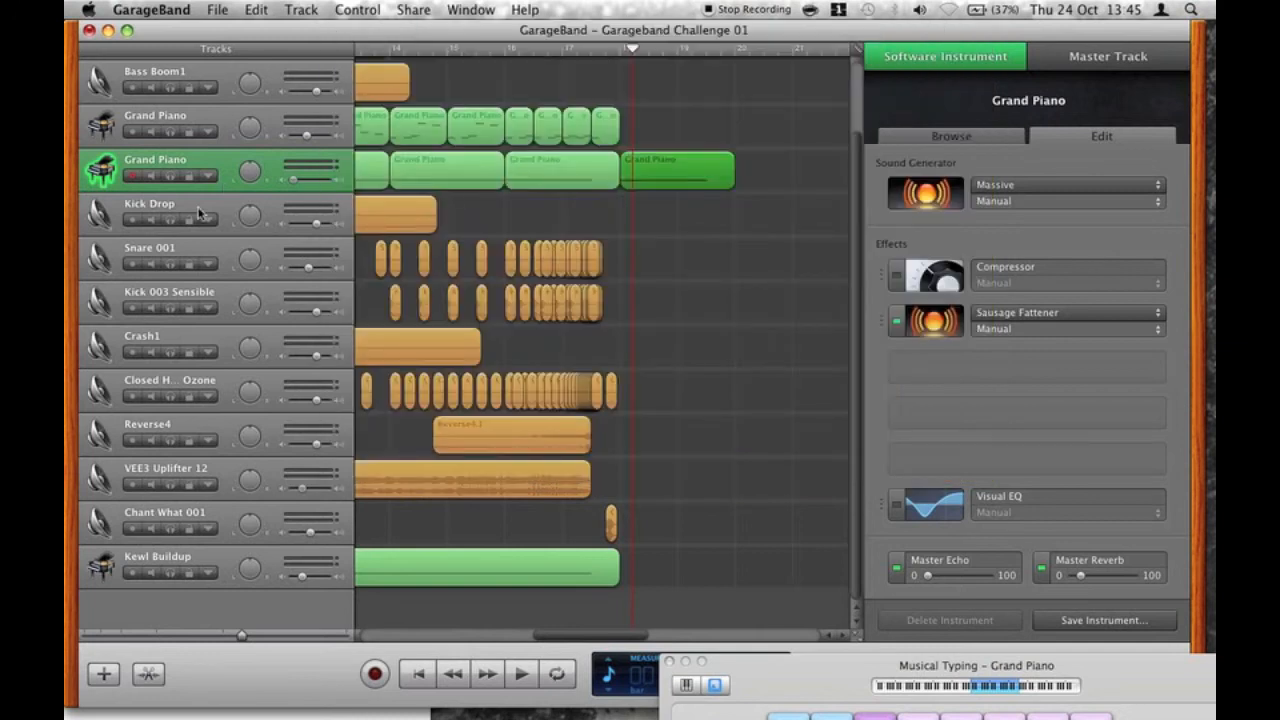
Raise the lower Grand Piano track's volume automation back to 0.0 dB at bar 18 with a short ramp just before it.
{"action": "left_click", "coordinate": [212, 176]}
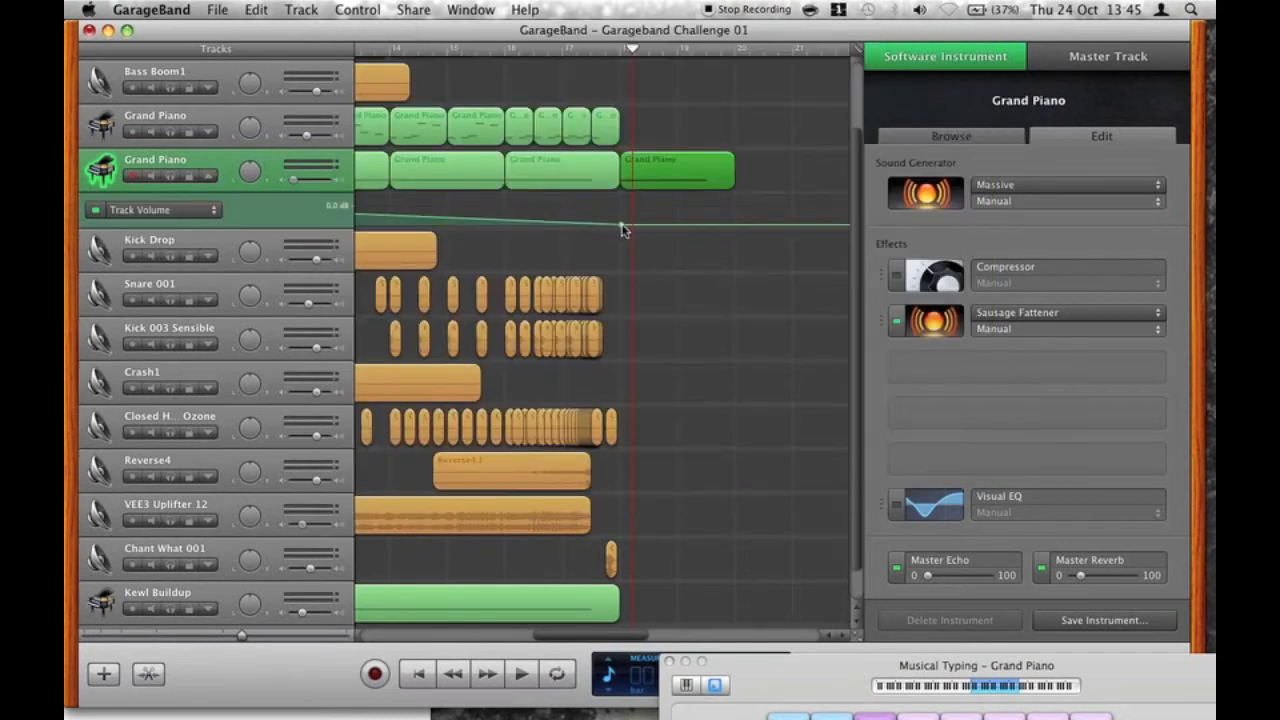
{"action": "left_click", "coordinate": [606, 229]}
{"action": "left_click_drag", "start_coordinate": [620, 226], "coordinate": [621, 212]}
{"action": "scroll", "coordinate": [621, 213], "scroll_direction": "left", "scroll_amount": 10}
{"action": "scroll", "coordinate": [763, 193], "scroll_direction": "left", "scroll_amount": 5}
{"action": "scroll", "coordinate": [763, 193], "scroll_direction": "right", "scroll_amount": 10}
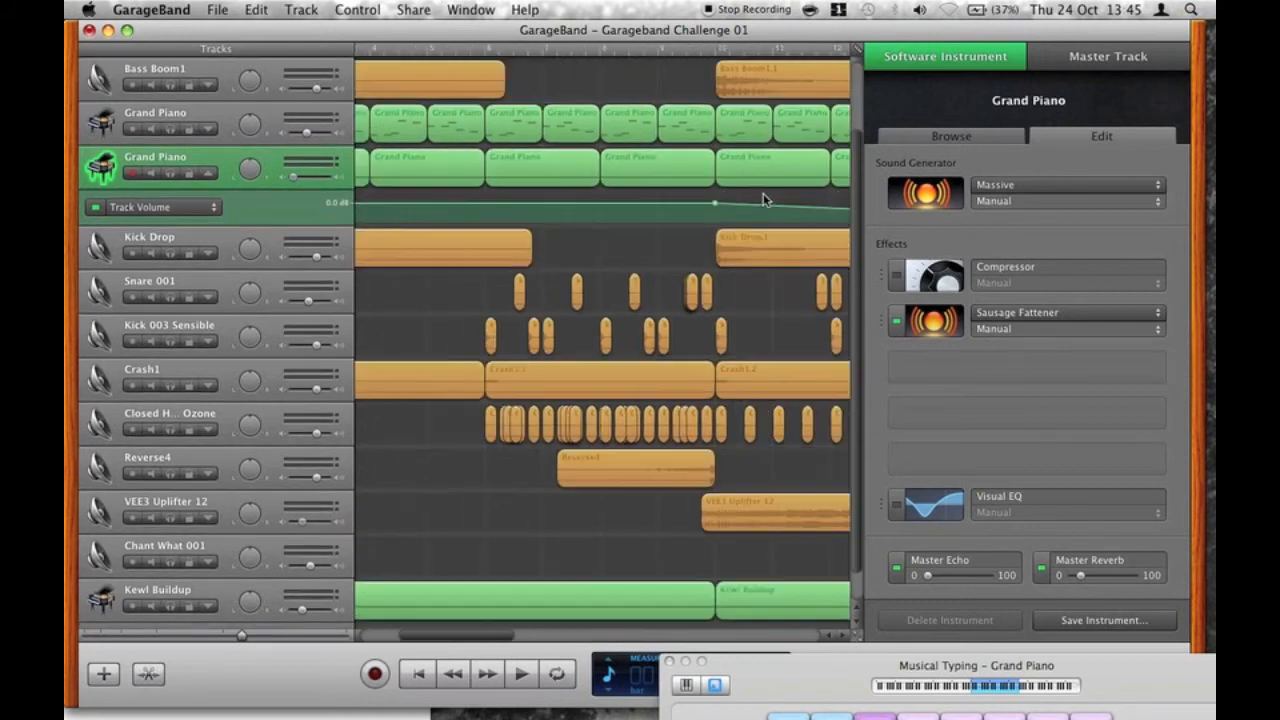
{"action": "scroll", "coordinate": [623, 207], "scroll_direction": "right", "scroll_amount": 15}
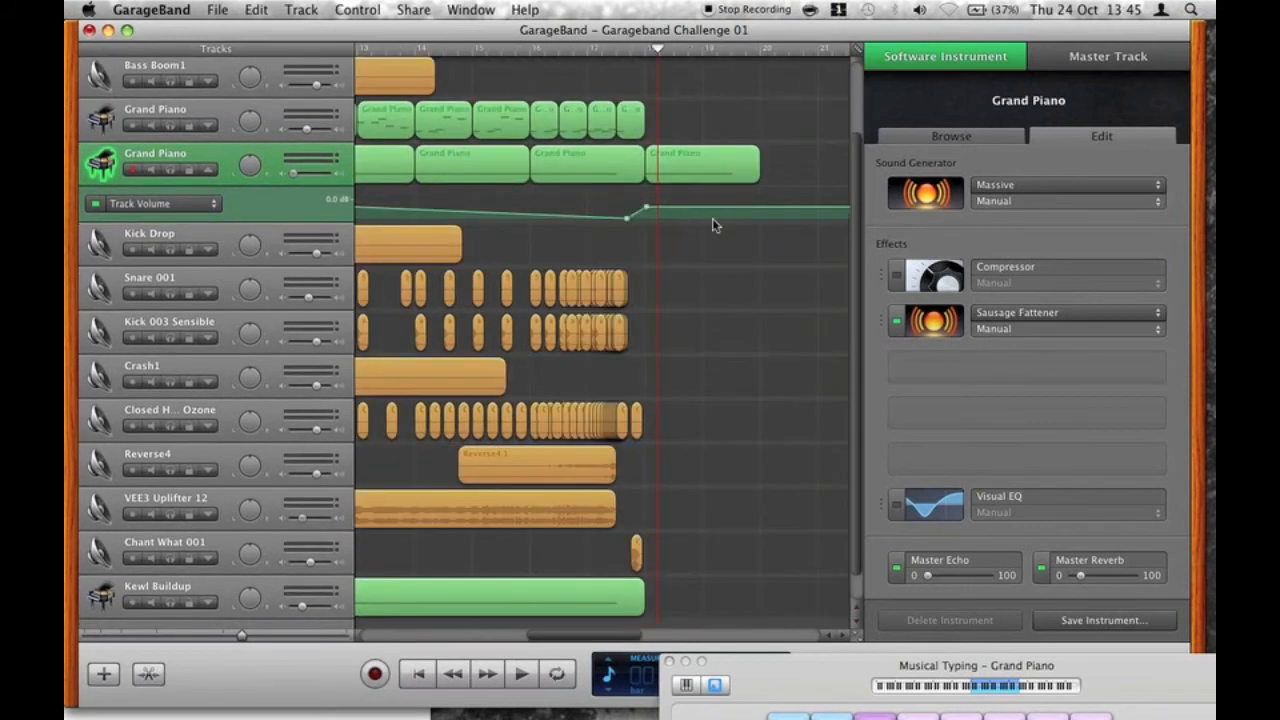
{"action": "left_click_drag", "start_coordinate": [647, 210], "coordinate": [645, 204]}
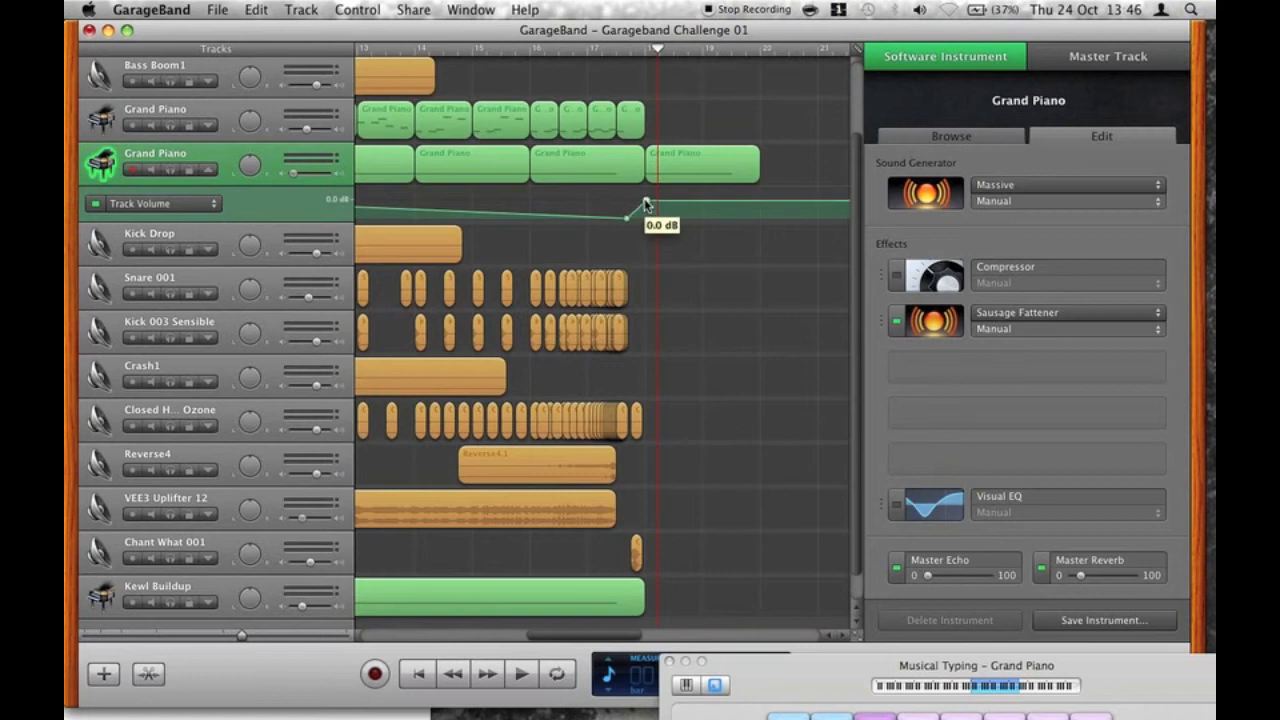
Play back the transition into the new lower Grand Piano region from bar 18.
{"action": "key", "text": "space"}
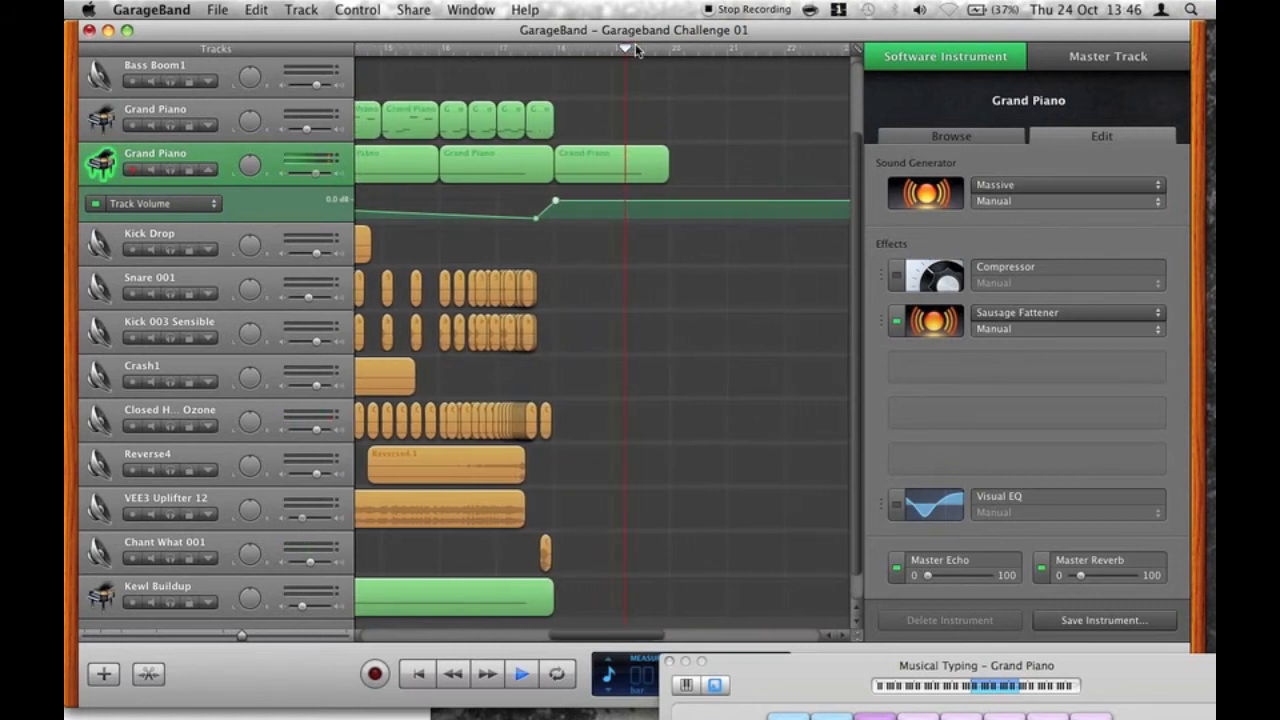
{"action": "key", "text": "space"}
{"action": "left_click", "coordinate": [337, 8]}
{"action": "left_click", "coordinate": [695, 459]}
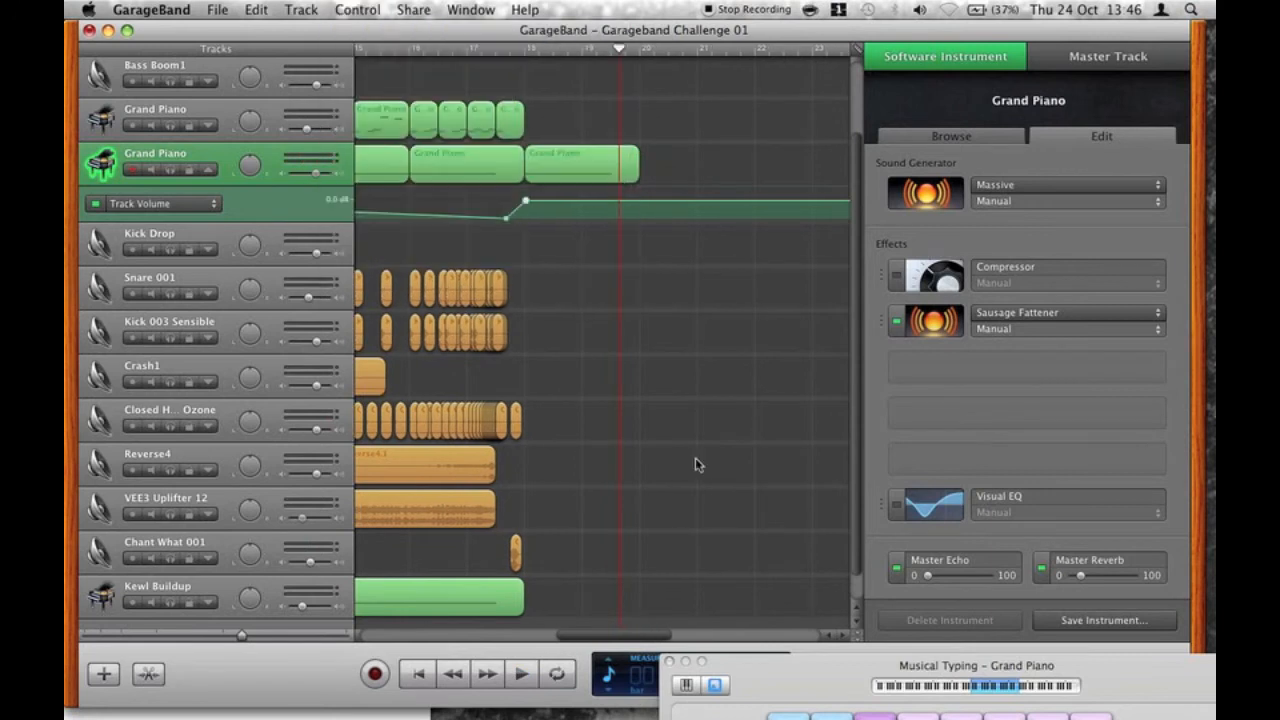
{"action": "mouse_move", "coordinate": [603, 172]}
{"action": "left_mouse_down"}
{"action": "mouse_move", "coordinate": [686, 177]}
{"action": "mouse_move", "coordinate": [603, 172]}
{"action": "left_mouse_up"}
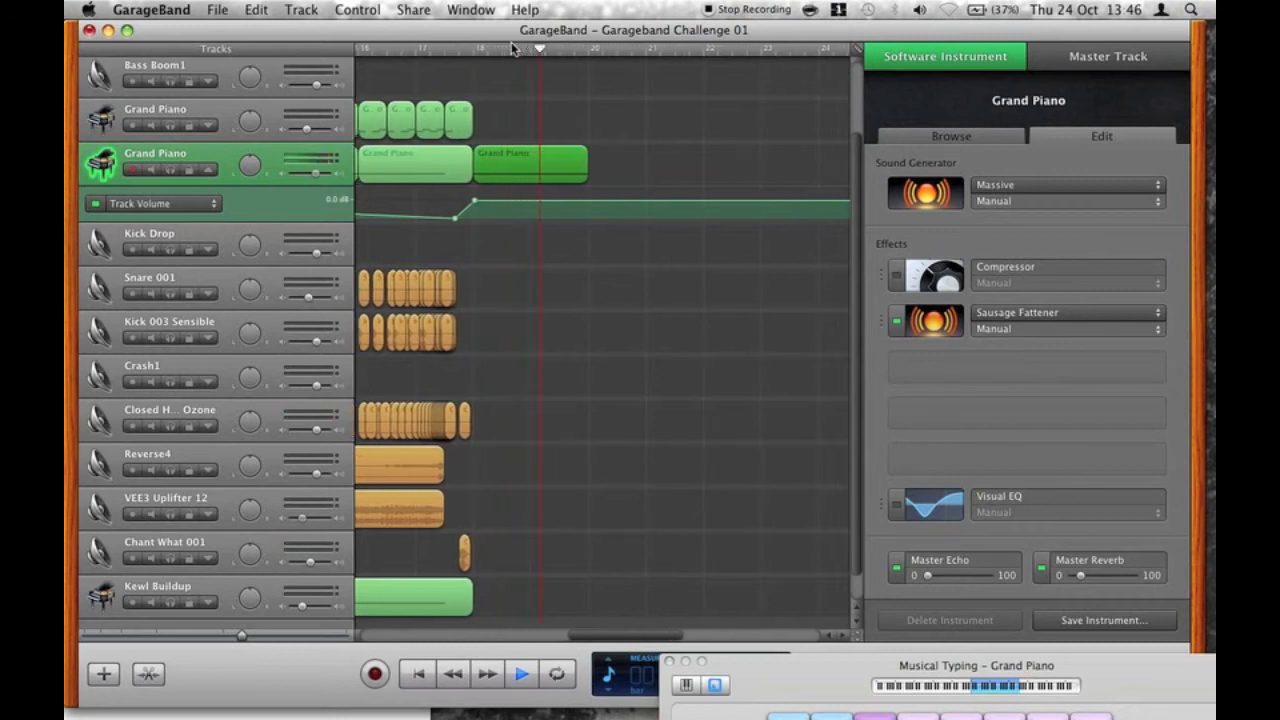
{"action": "key", "text": "space"}
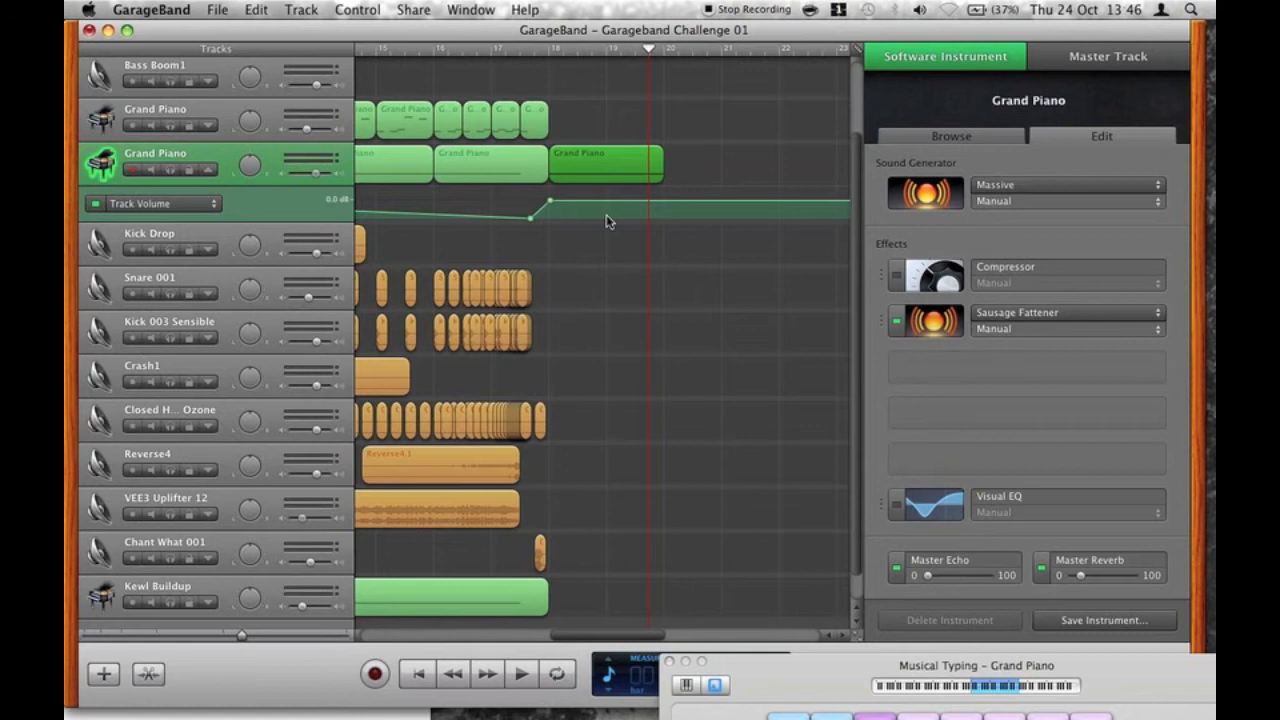
Copy a kick hit to the start of bar 18 and a snare hit to the middle of that bar.
{"action": "scroll", "coordinate": [475, 393], "scroll_direction": "left", "scroll_amount": 5}
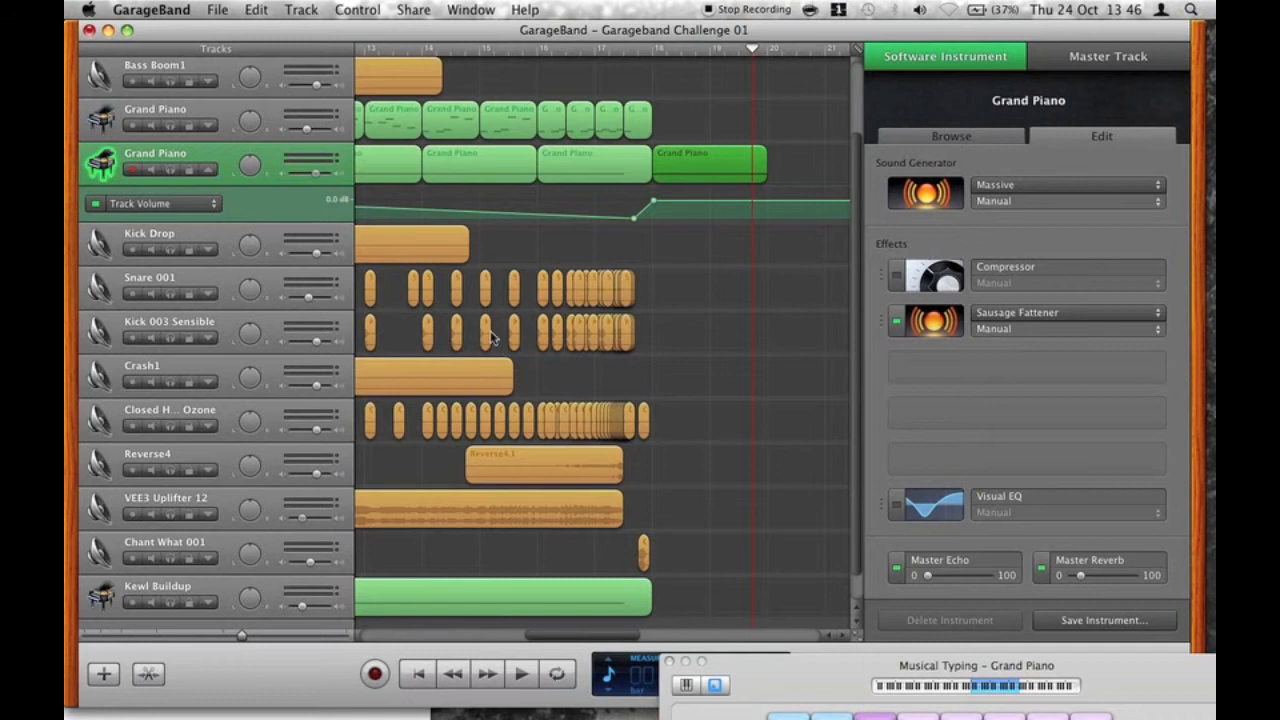
{"action": "left_click_drag", "start_coordinate": [460, 335], "coordinate": [667, 342]}
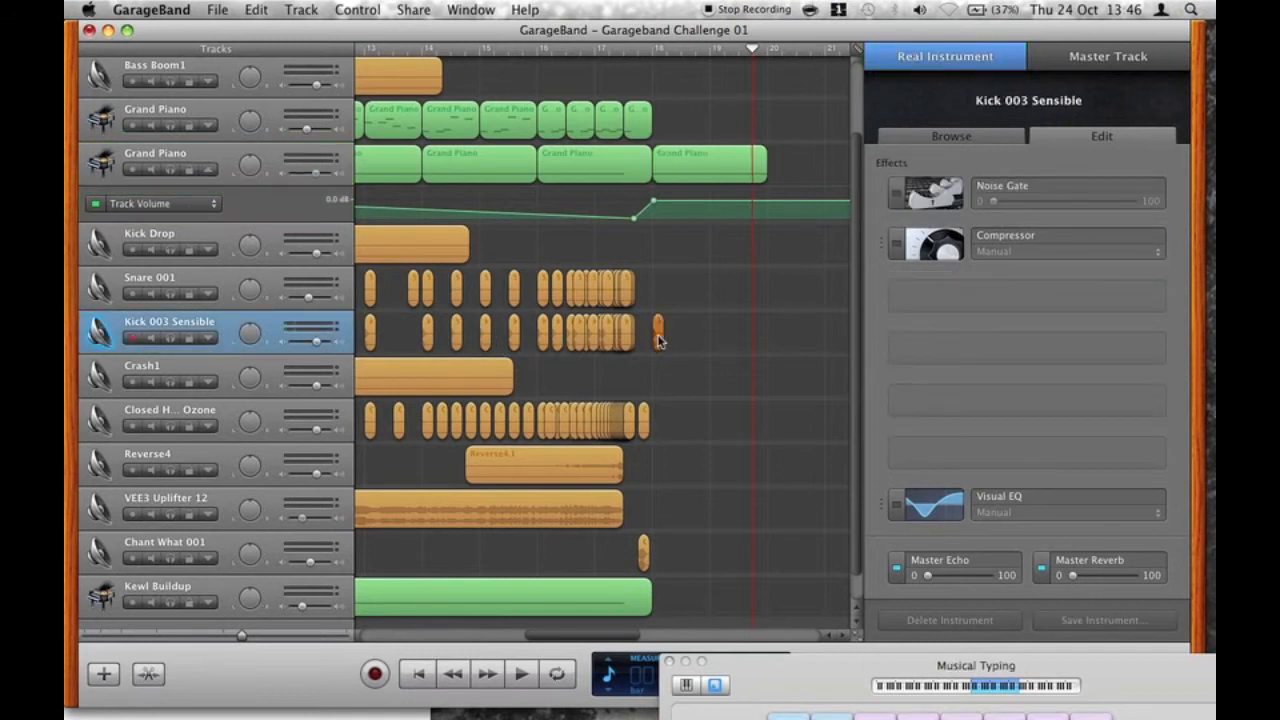
{"action": "left_click_drag", "start_coordinate": [486, 287], "coordinate": [671, 290]}
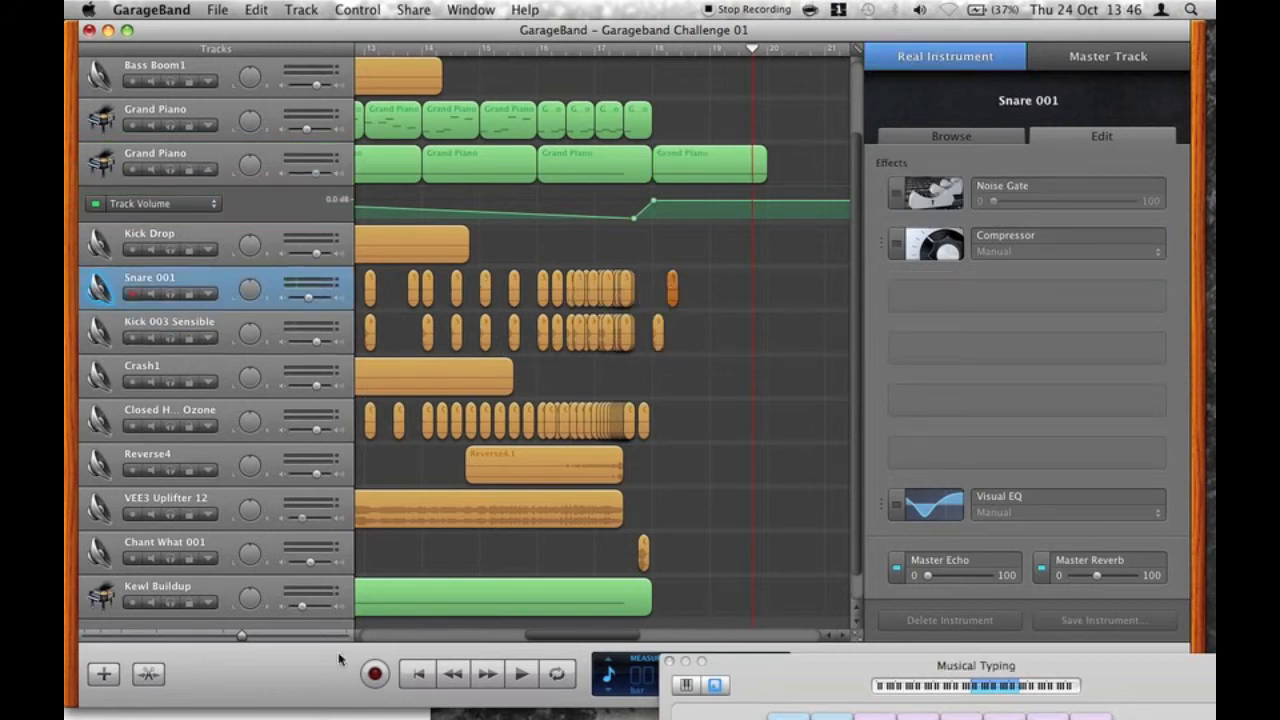
{"action": "left_click", "coordinate": [271, 635]}
{"action": "scroll", "coordinate": [656, 328], "scroll_direction": "right", "scroll_amount": 5}
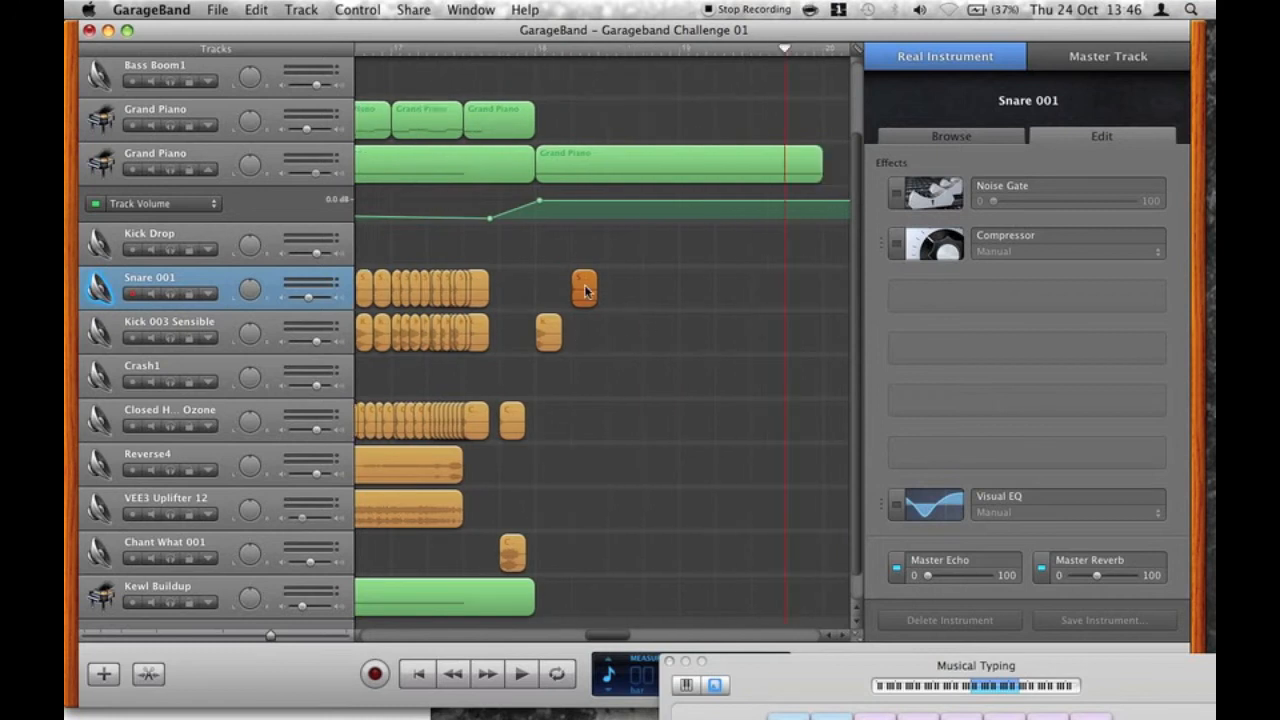
{"action": "left_click_drag", "start_coordinate": [586, 291], "coordinate": [618, 291]}
Add further copies of the kick and snare hits across bars 18 and 19 to form a syncopated beat.
{"action": "left_click_drag", "start_coordinate": [548, 333], "coordinate": [604, 340]}
{"action": "left_click_drag", "start_coordinate": [618, 296], "coordinate": [700, 305]}
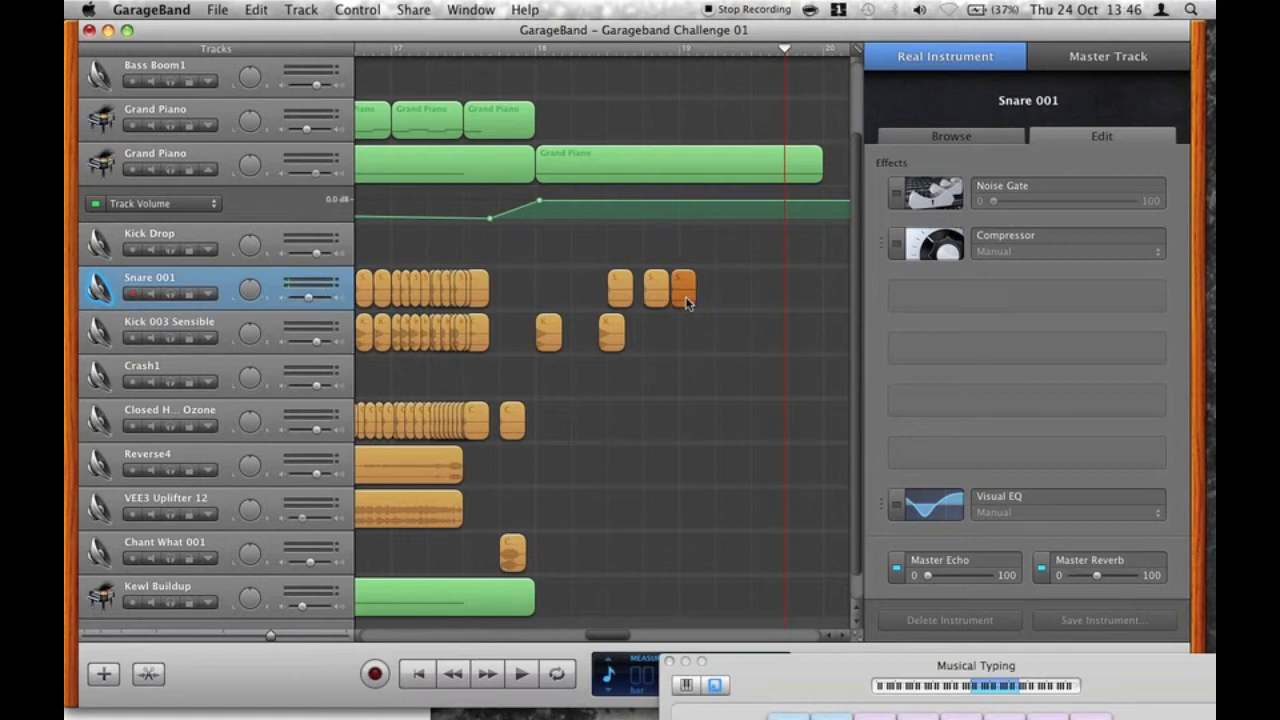
{"action": "left_click_drag", "start_coordinate": [612, 336], "coordinate": [762, 343]}
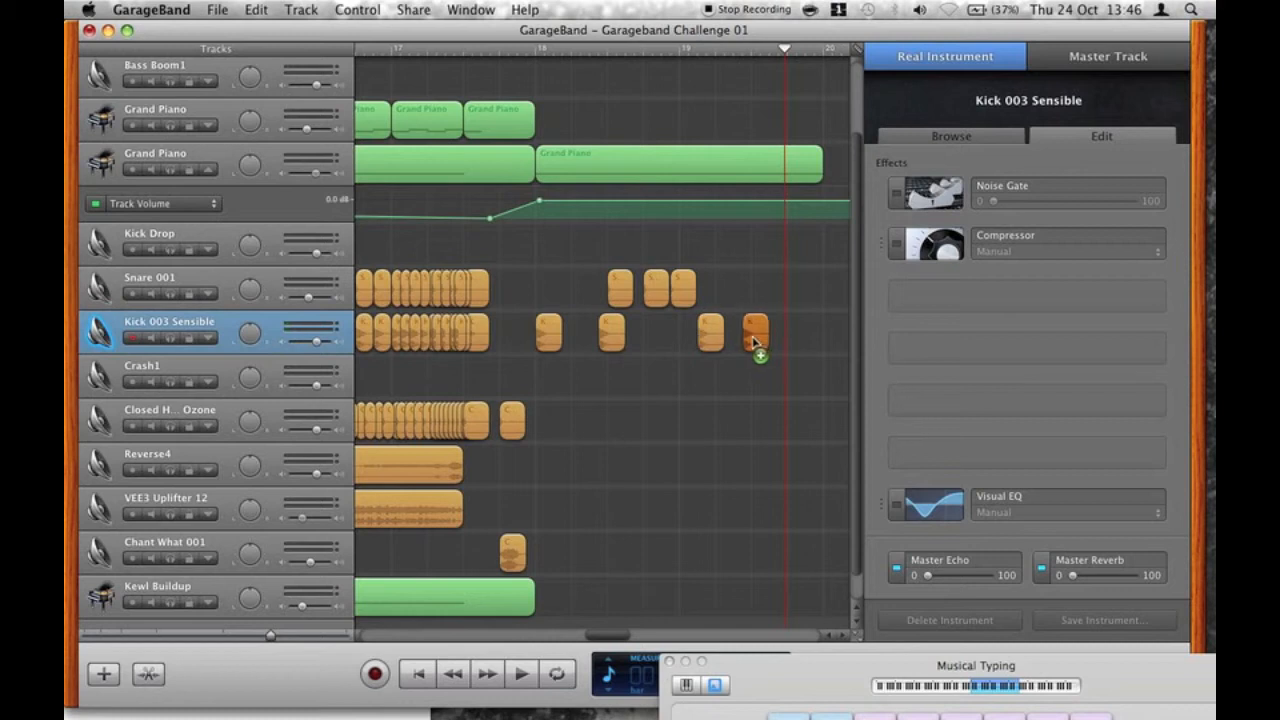
{"action": "left_click_drag", "start_coordinate": [760, 295], "coordinate": [768, 297]}
Build a rapid snare roll of shortened snare copies from beat 4 of bar 19 up to bar 20 and play it back.
{"action": "left_click", "coordinate": [301, 636]}
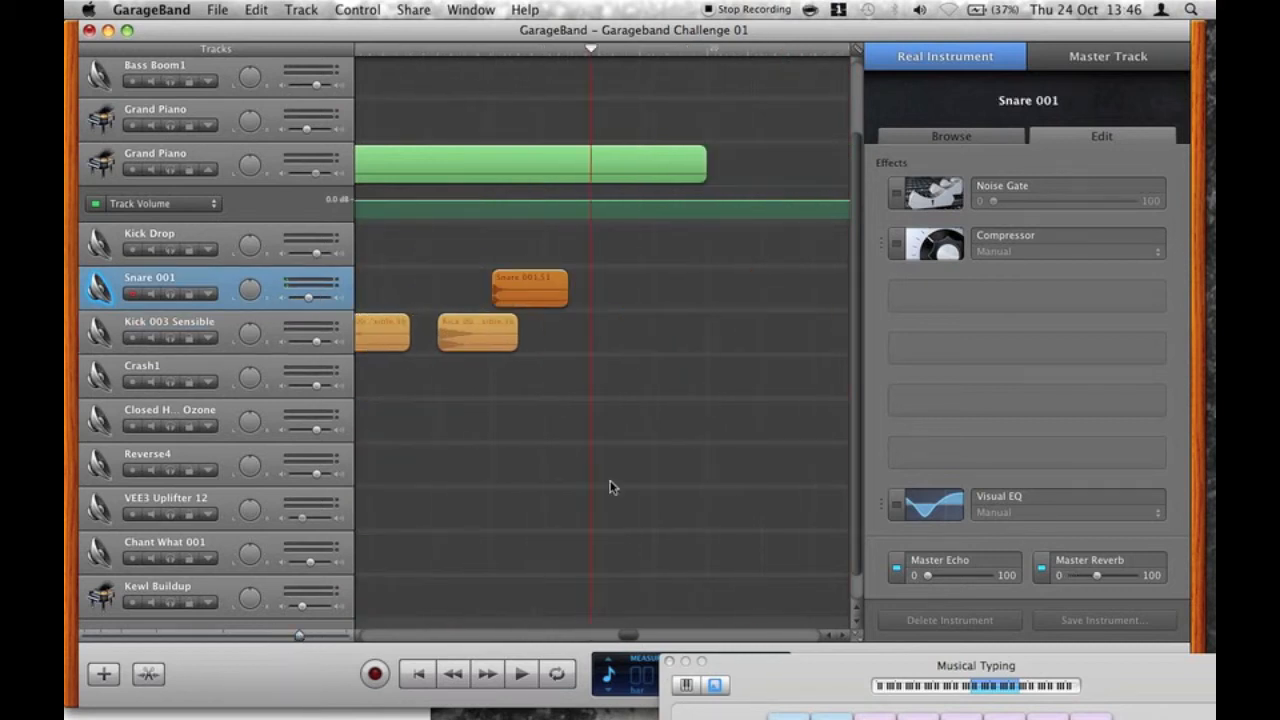
{"action": "left_click_drag", "start_coordinate": [459, 293], "coordinate": [563, 305]}
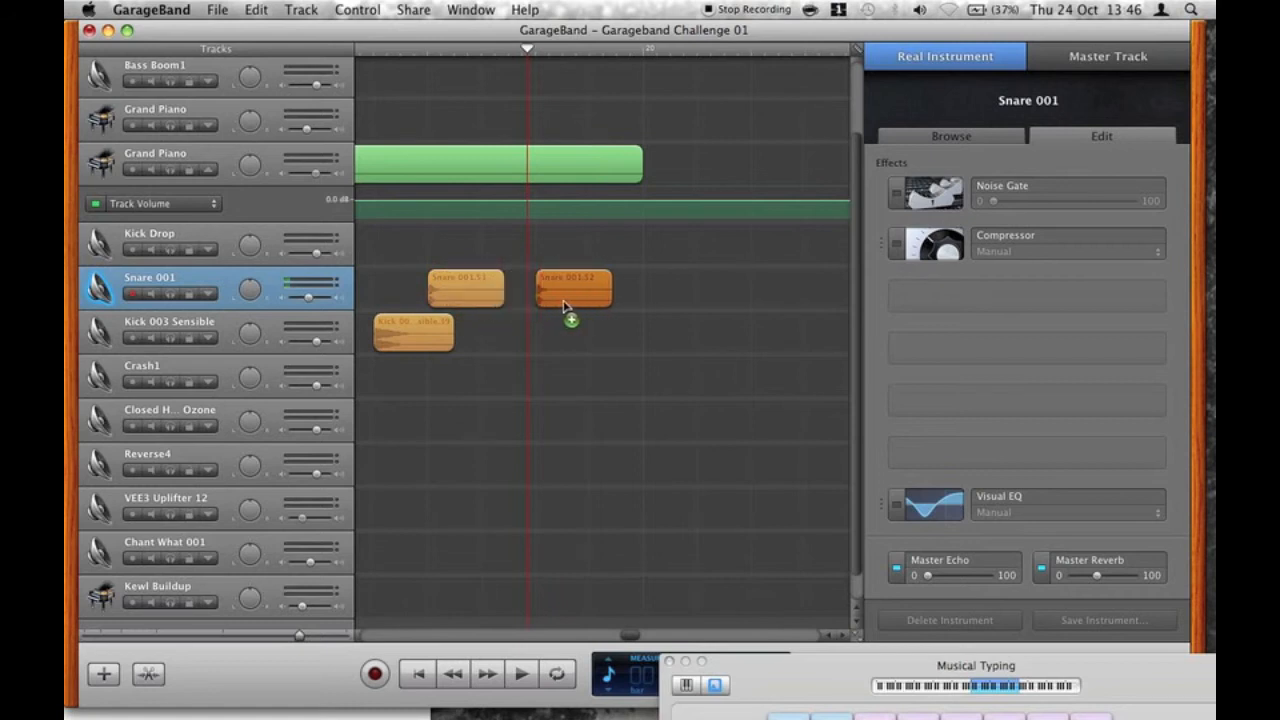
{"action": "left_click", "coordinate": [317, 634]}
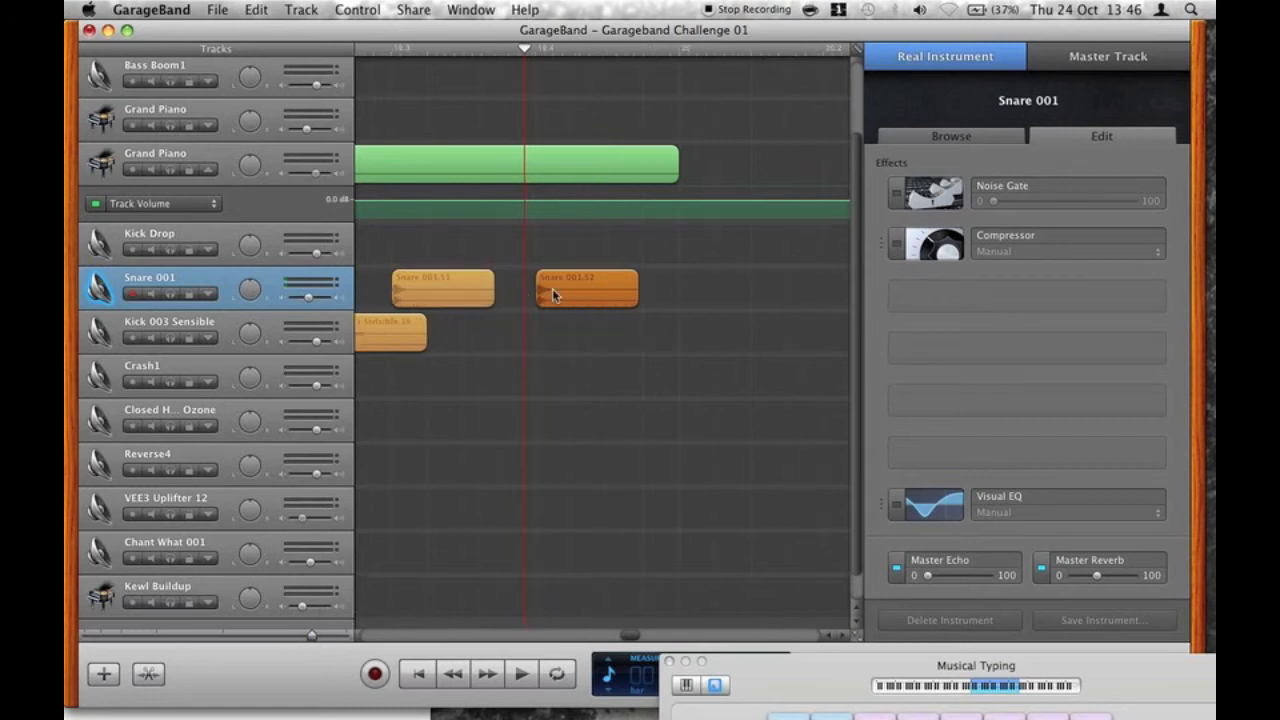
{"action": "left_click_drag", "start_coordinate": [565, 299], "coordinate": [616, 290]}
{"action": "key", "text": "Delete"}
{"action": "key", "text": "space"}
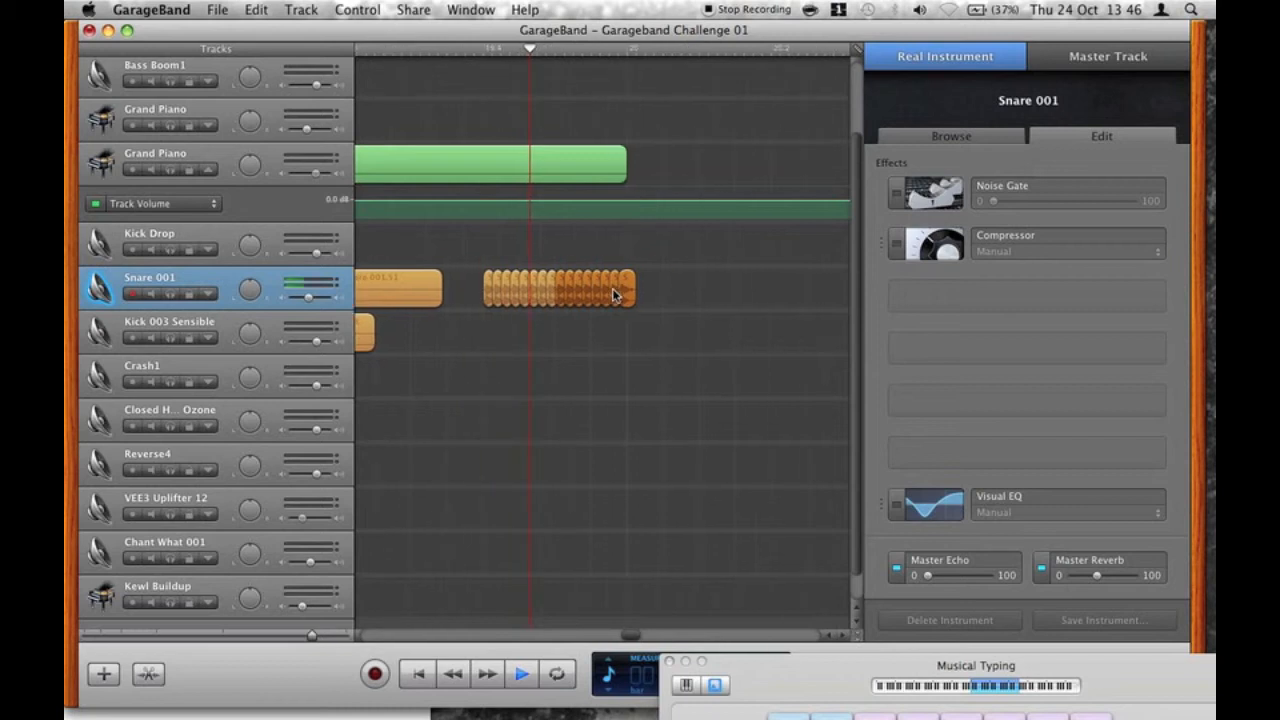
{"action": "key", "text": "space"}
Fill bar 18 of the closed hat track with two longer and four short hits, duplicated in the bar's second half, and play it back.
{"action": "scroll", "coordinate": [602, 418], "scroll_direction": "left", "scroll_amount": 5}
{"action": "scroll", "coordinate": [602, 418], "scroll_direction": "left", "scroll_amount": 3}
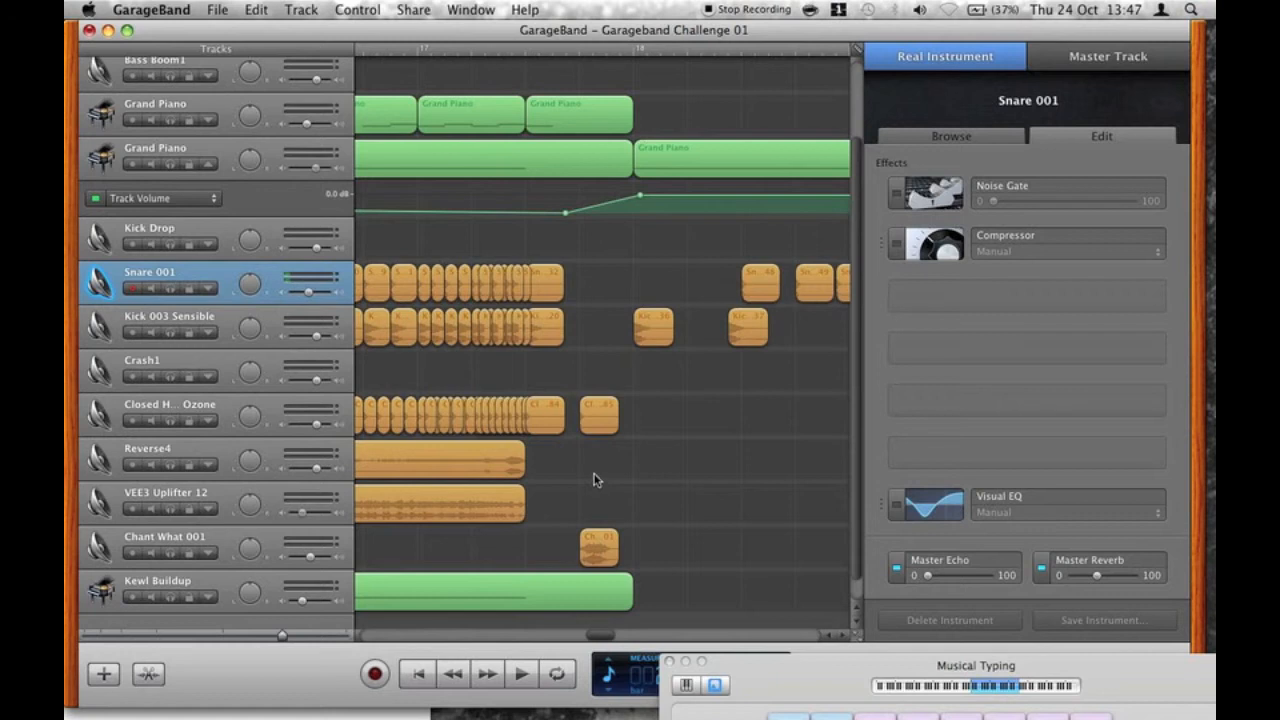
{"action": "scroll", "coordinate": [593, 480], "scroll_direction": "right", "scroll_amount": 6}
{"action": "left_click_drag", "start_coordinate": [440, 418], "coordinate": [597, 421]}
{"action": "key", "text": "Delete"}
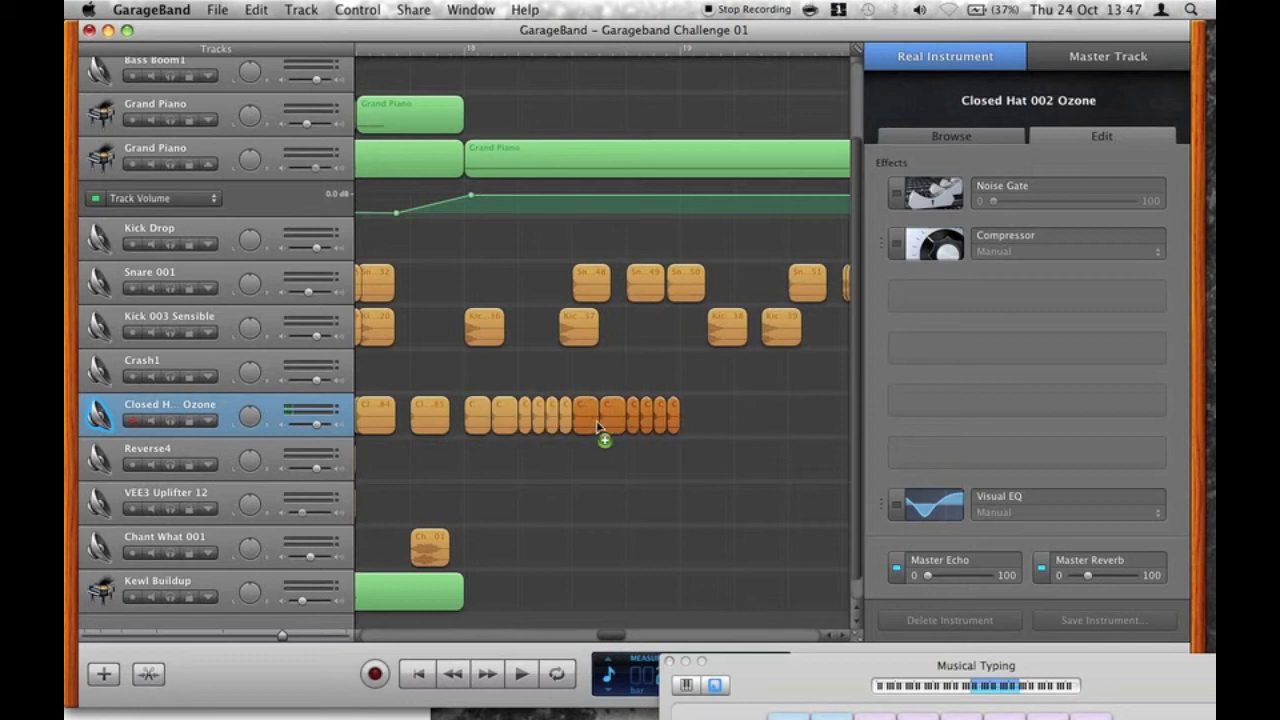
{"action": "left_click", "coordinate": [760, 405]}
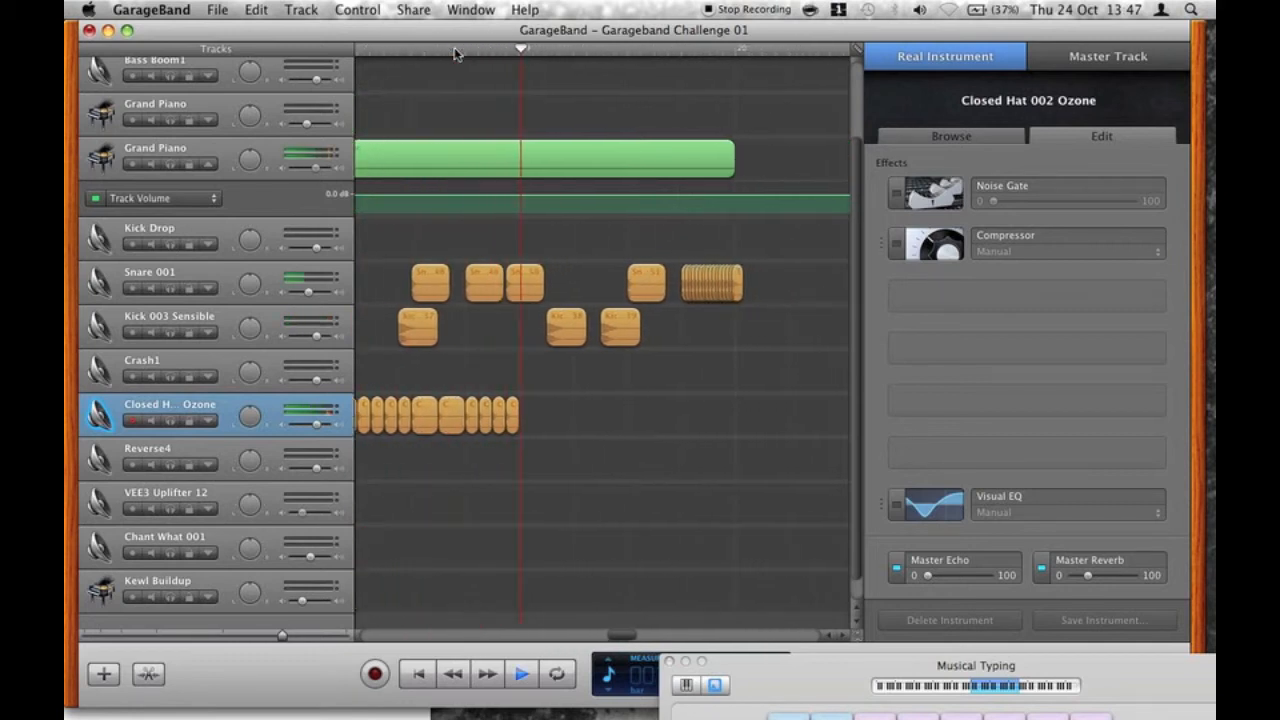
{"action": "key", "text": "space"}
Extend the closed hat pattern through the first half of bar 19 with rapid, extra-short hits and play it back.
{"action": "scroll", "coordinate": [574, 345], "scroll_direction": "left", "scroll_amount": 4}
{"action": "left_click_drag", "start_coordinate": [670, 417], "coordinate": [640, 418]}
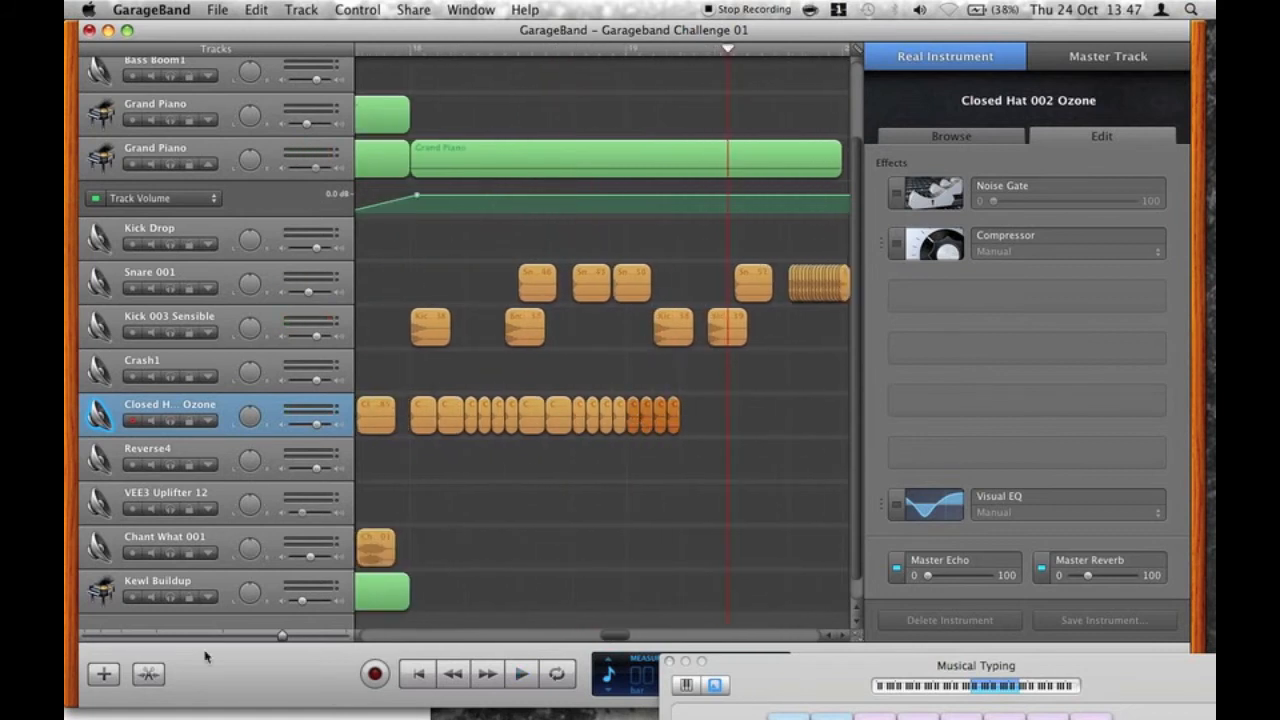
{"action": "left_click", "coordinate": [313, 638]}
{"action": "mouse_move", "coordinate": [646, 431]}
{"action": "left_mouse_down"}
{"action": "mouse_move", "coordinate": [628, 431]}
{"action": "mouse_move", "coordinate": [648, 420]}
{"action": "left_mouse_up"}
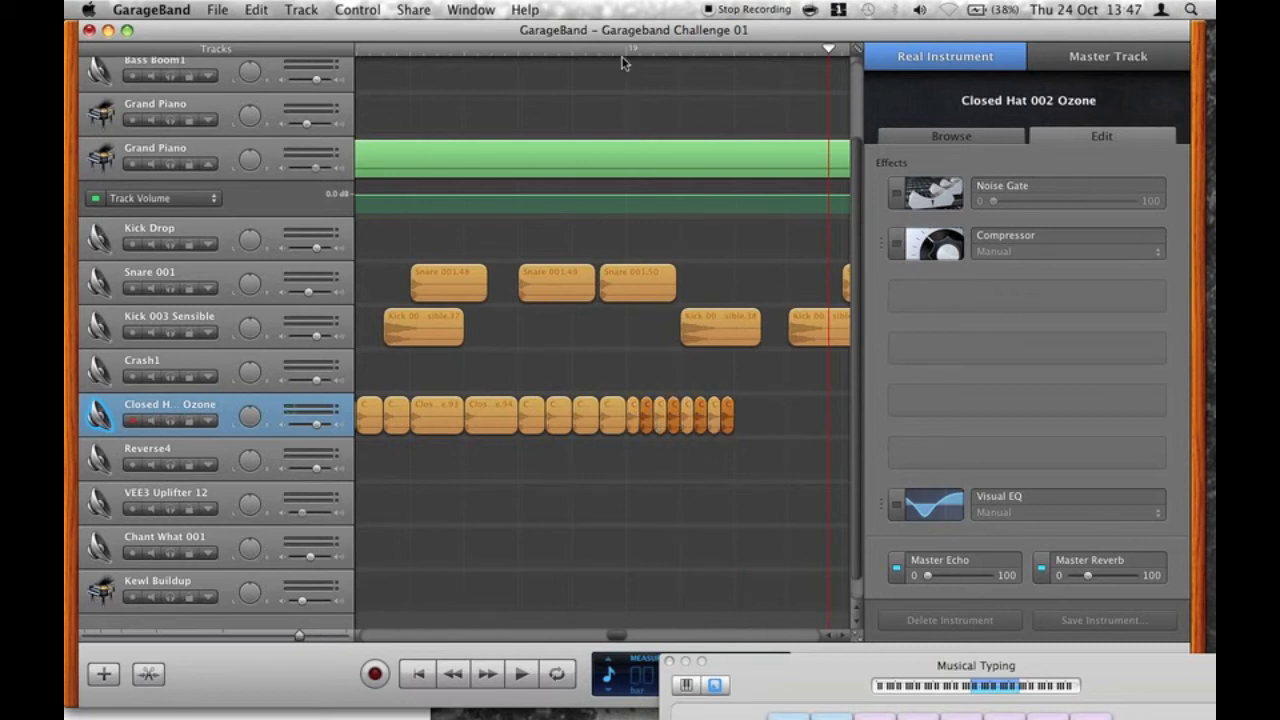
{"action": "key", "text": "space"}
{"action": "key", "text": "space"}
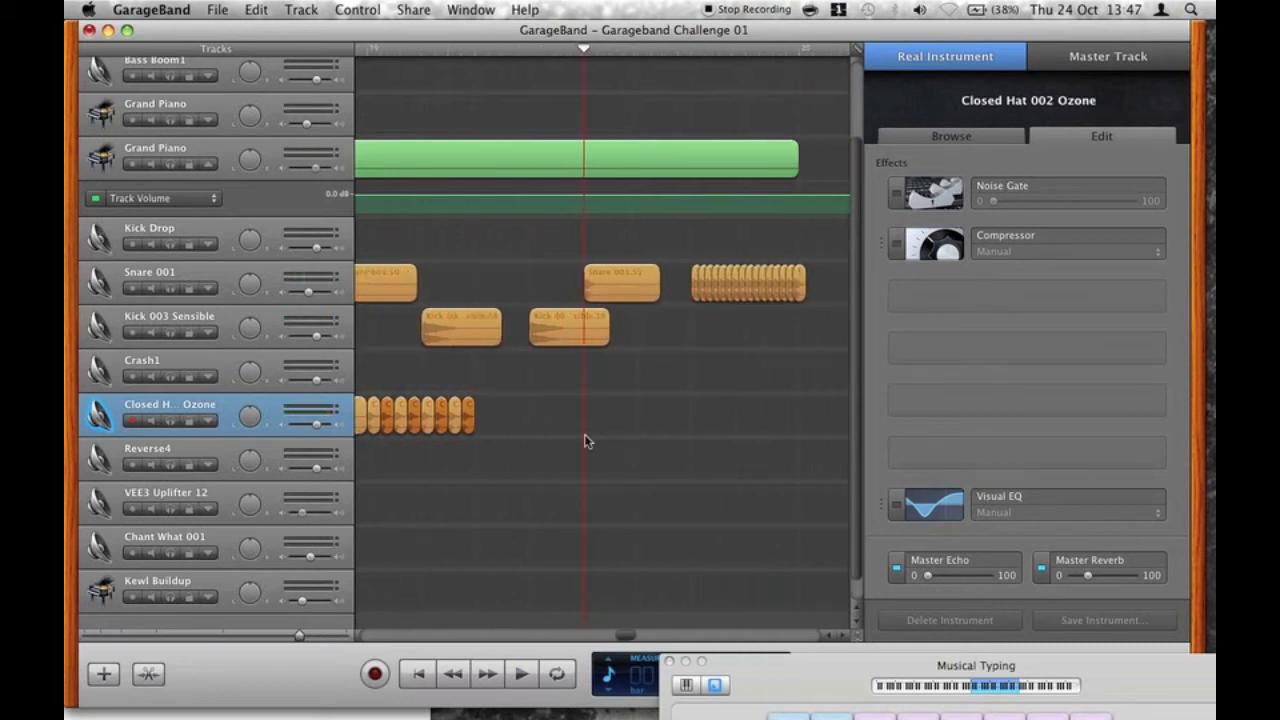
{"action": "scroll", "coordinate": [586, 438], "scroll_direction": "left", "scroll_amount": 3}
{"action": "mouse_move", "coordinate": [650, 445]}
{"action": "left_mouse_down"}
{"action": "mouse_move", "coordinate": [514, 398]}
{"action": "mouse_move", "coordinate": [637, 428]}
{"action": "left_mouse_up"}
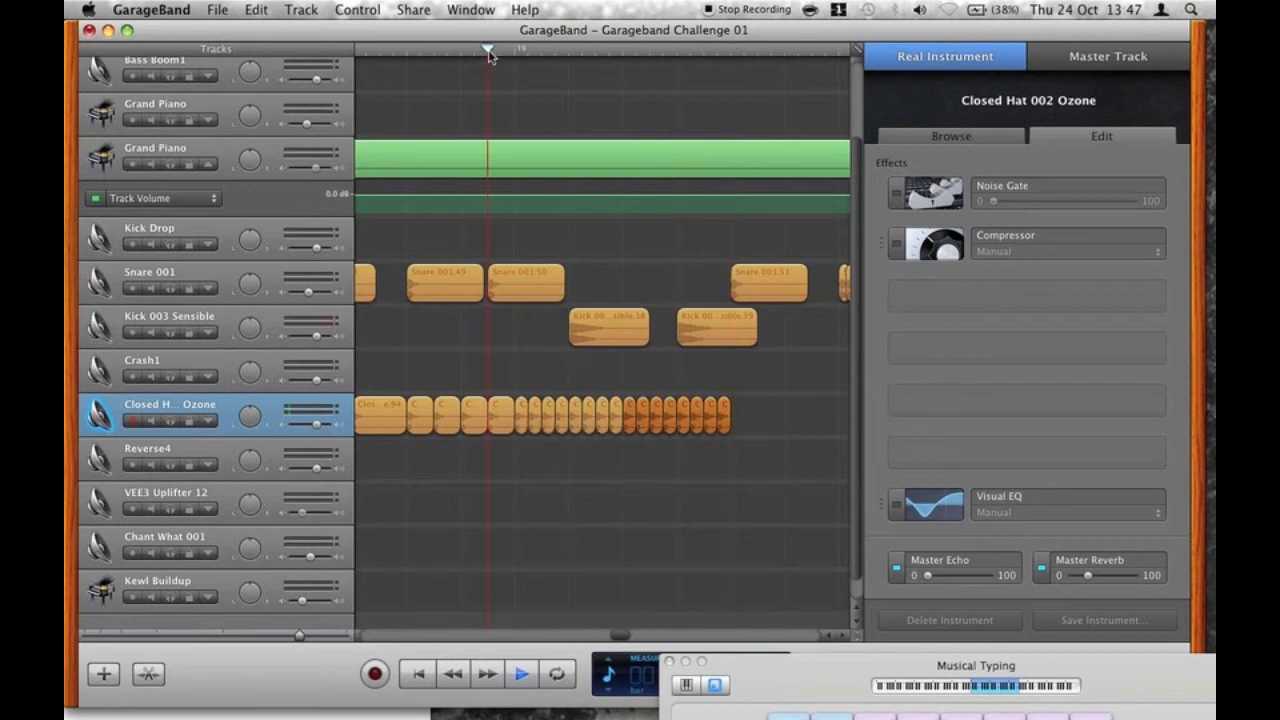
Copy the last eight rapid closed hat hits to beat 4 of bar 19.
{"action": "key", "text": "space"}
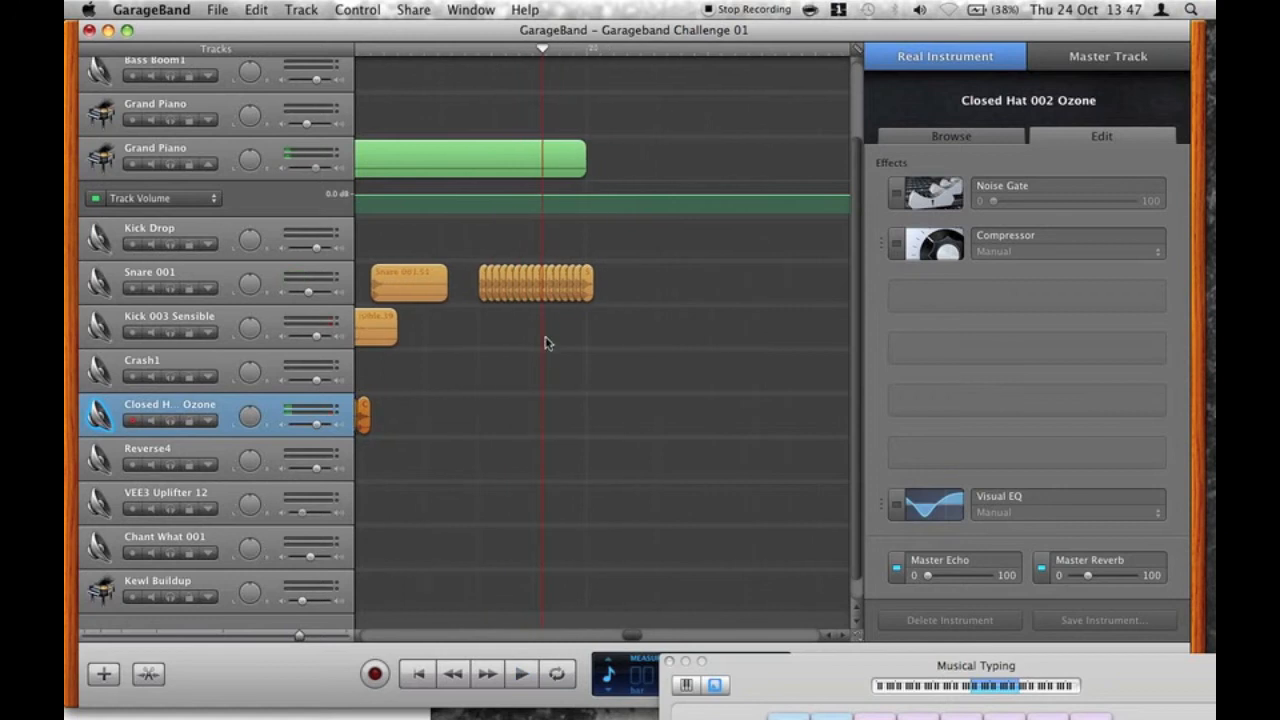
{"action": "scroll", "coordinate": [583, 423], "scroll_direction": "left", "scroll_amount": 3}
{"action": "left_click_drag", "start_coordinate": [605, 420], "coordinate": [641, 425], "text": "alt"}
{"action": "scroll", "coordinate": [640, 426], "scroll_direction": "left", "scroll_amount": 3}
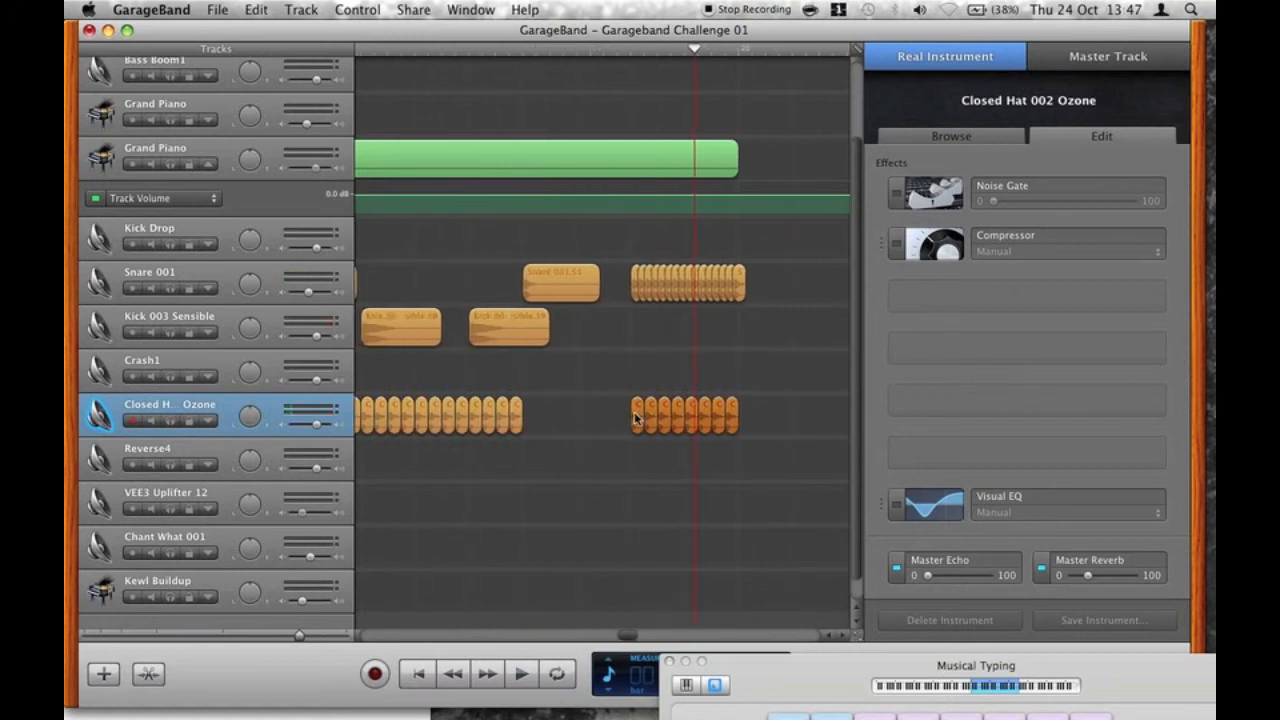
Thin out the rapid closed hats in beat 1 of bar 19 by deleting alternate hits, and play it back.
{"action": "left_click", "coordinate": [466, 420]}
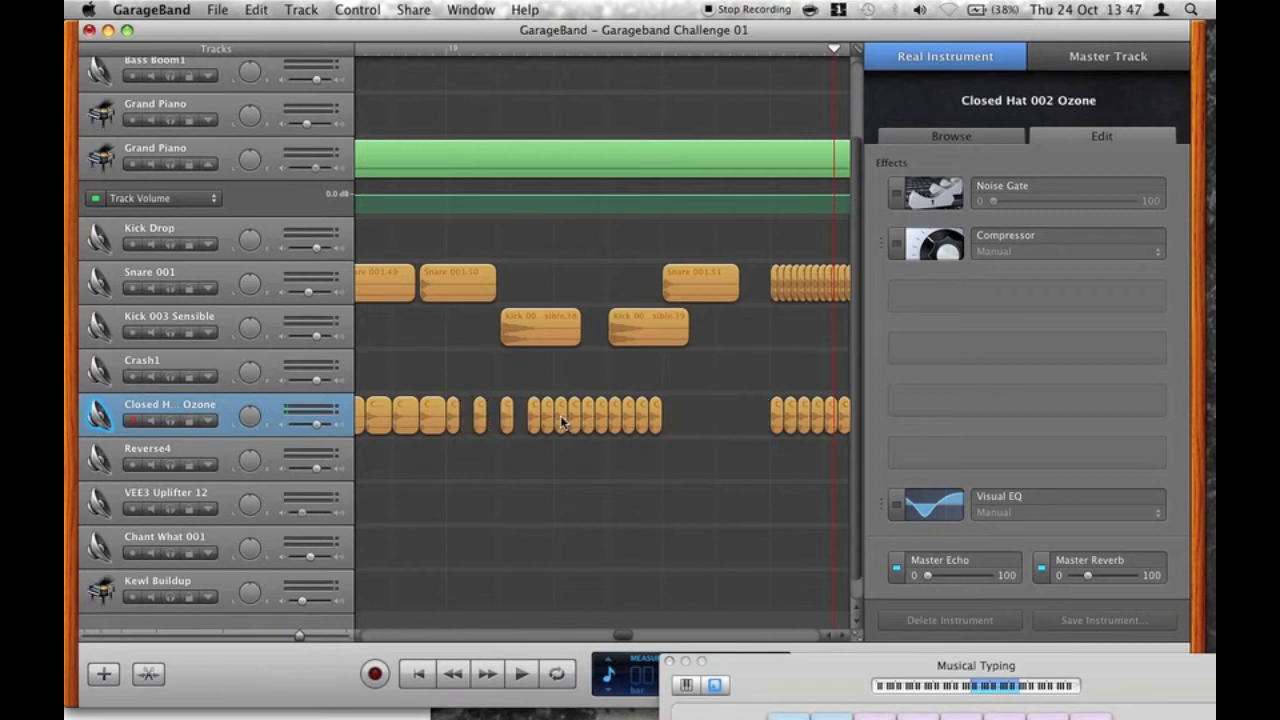
{"action": "left_click", "coordinate": [410, 49]}
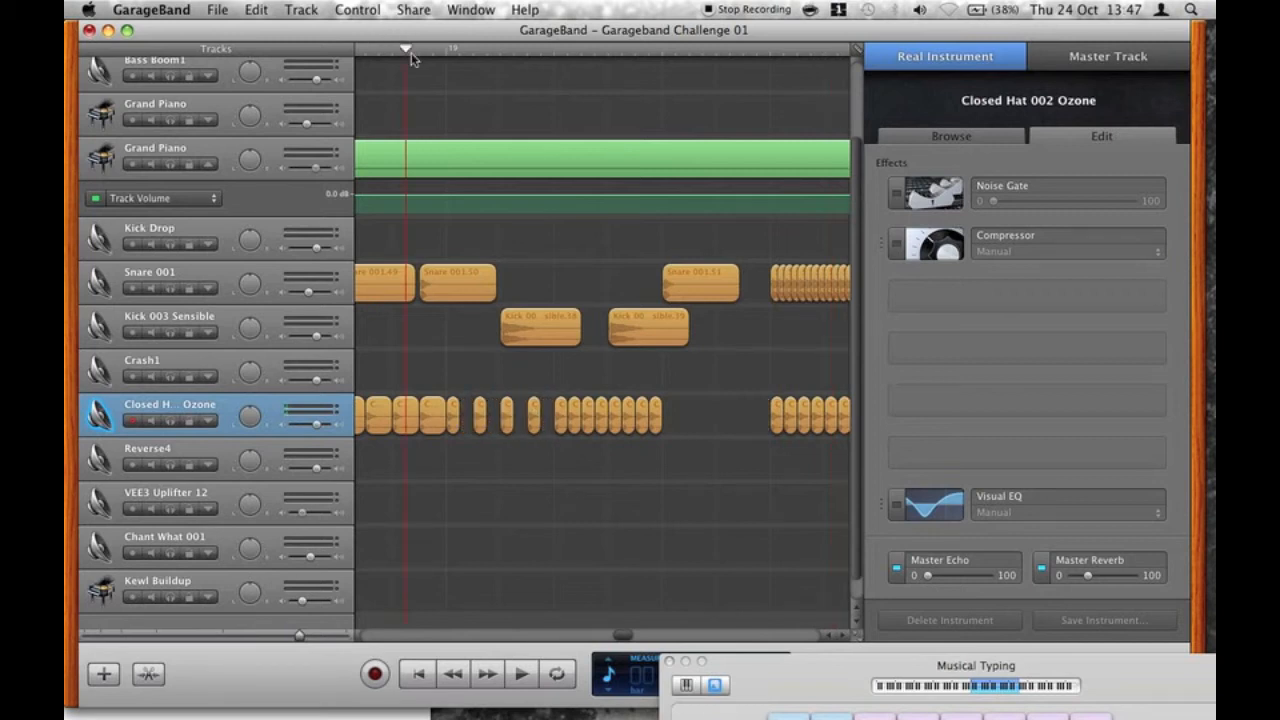
{"action": "key", "text": "space"}
{"action": "key", "text": "space"}
Add single closed hat hits on and halfway through beat 3 of bar 19, copy a kick to beat 4, and play it back.
{"action": "scroll", "coordinate": [572, 352], "scroll_direction": "left", "scroll_amount": 6}
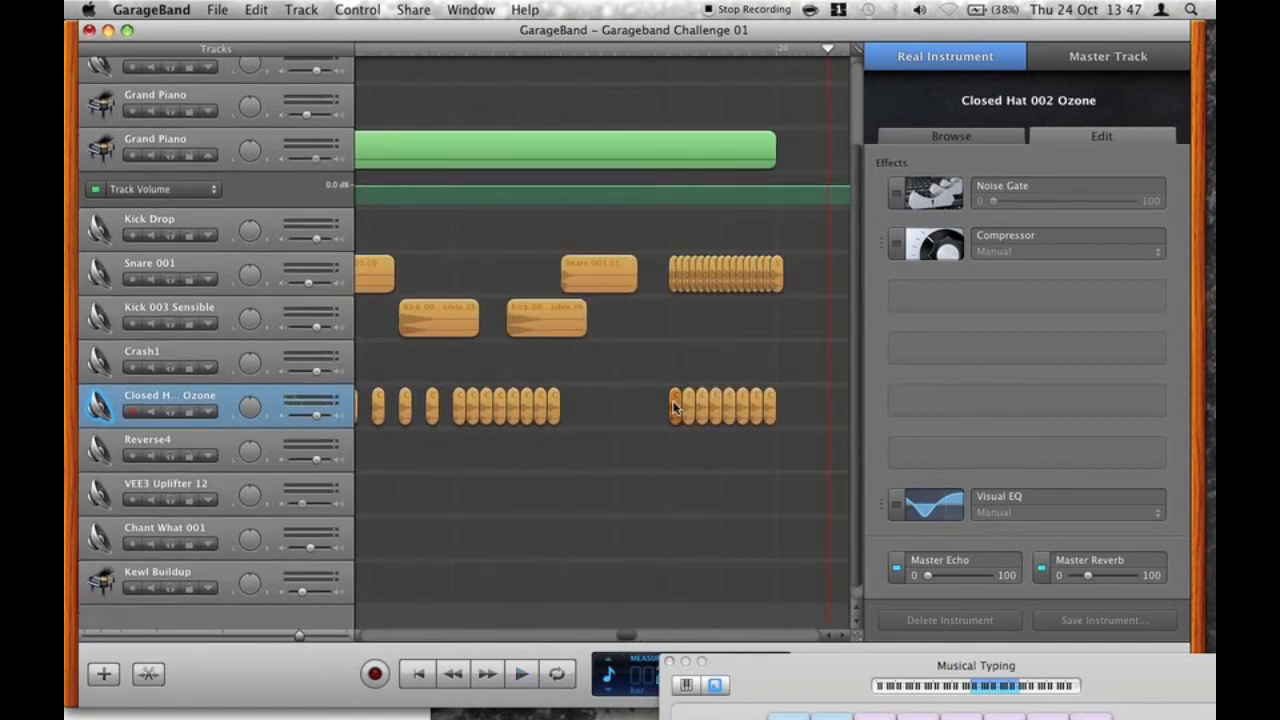
{"action": "left_click_drag", "start_coordinate": [568, 406], "coordinate": [616, 405]}
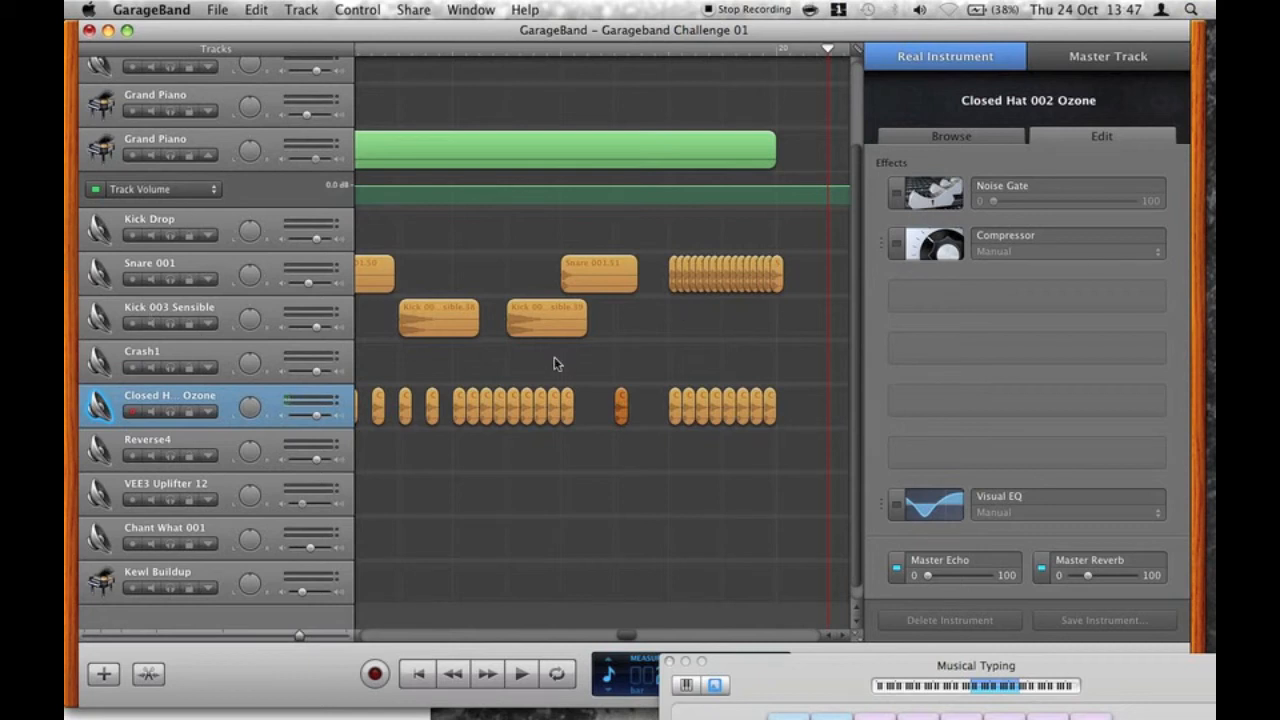
{"action": "left_click_drag", "start_coordinate": [535, 329], "coordinate": [698, 331]}
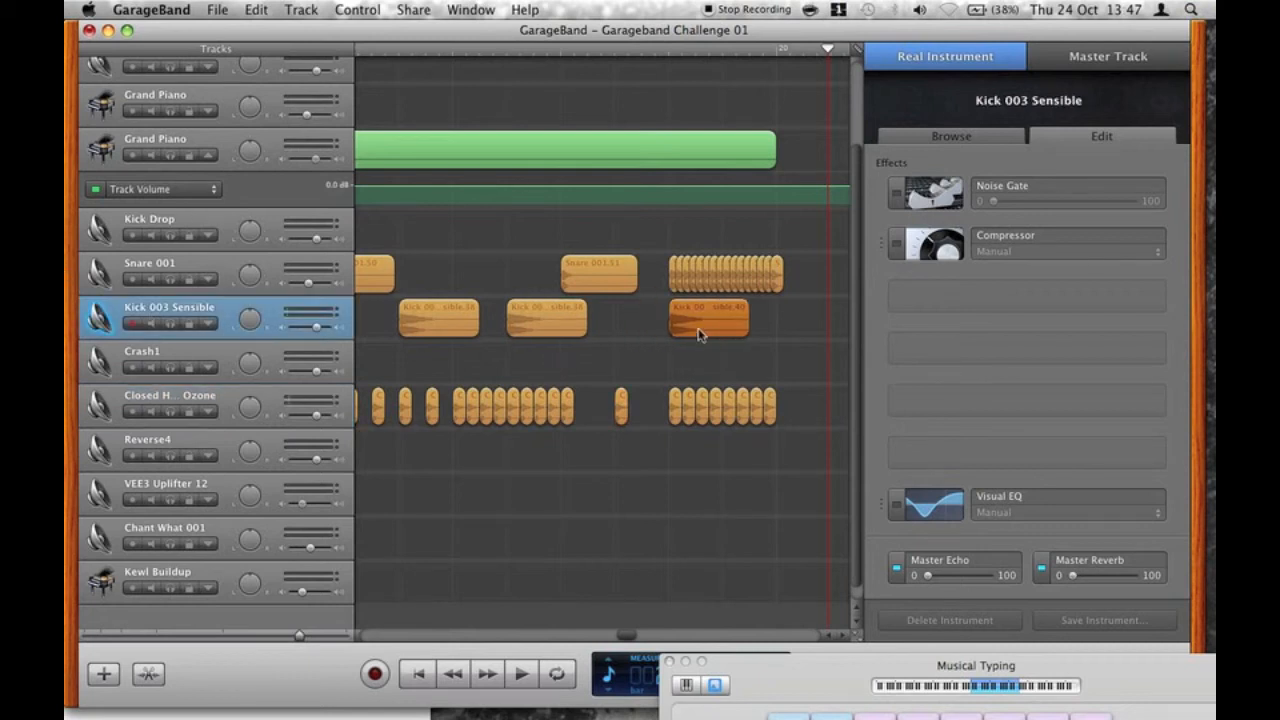
{"action": "scroll", "coordinate": [631, 330], "scroll_direction": "left", "scroll_amount": 6}
{"action": "scroll", "coordinate": [631, 335], "scroll_direction": "left", "scroll_amount": 6}
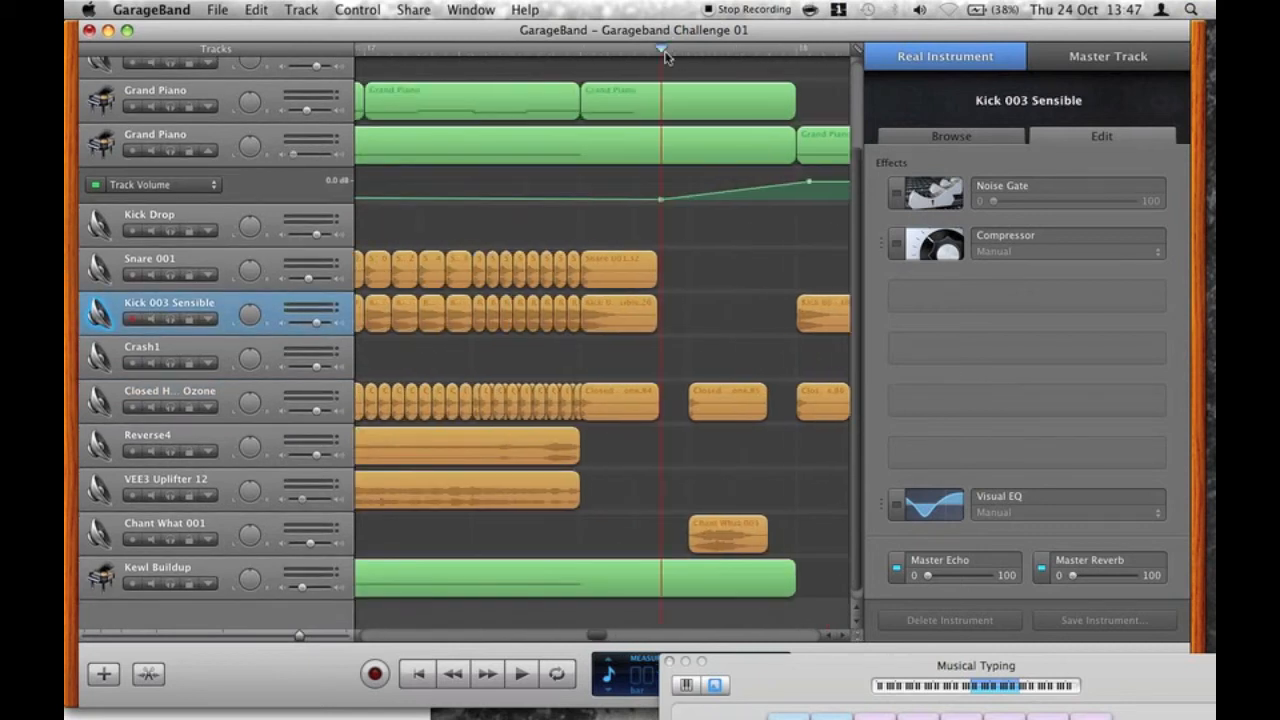
{"action": "key", "text": "space"}
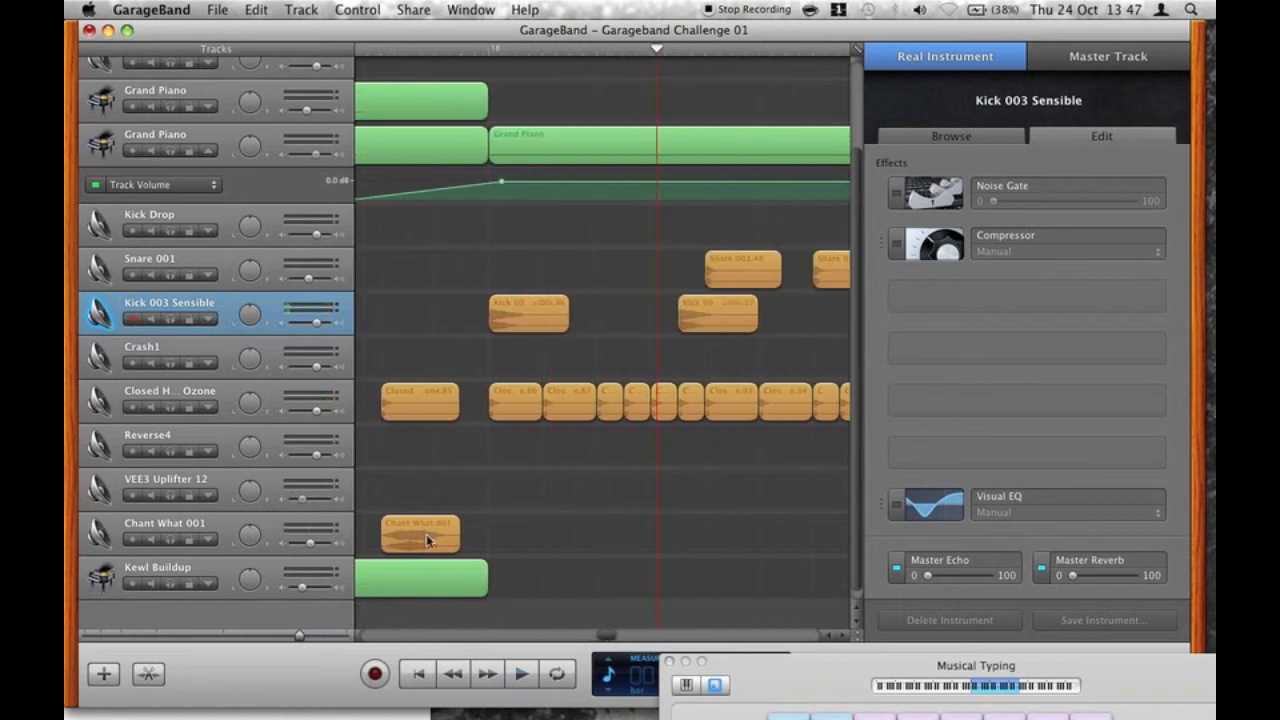
Switch to Finder and audition the chant samples in the Chants folder.
{"action": "mouse_move", "coordinate": [146, 690]}
{"action": "left_click", "coordinate": [137, 660]}
{"action": "left_click_drag", "start_coordinate": [193, 250], "coordinate": [558, 253]}
{"action": "key", "text": "space"}
{"action": "key", "text": "Right"}
{"action": "key", "text": "Left"}
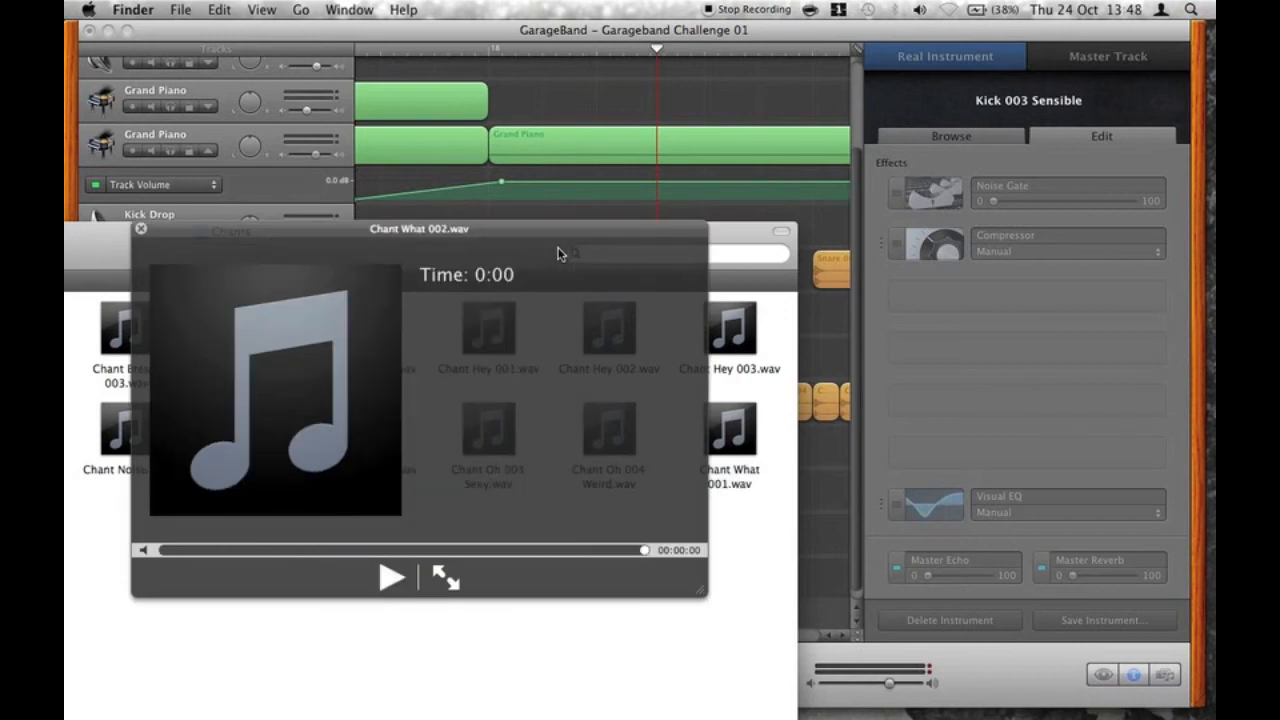
{"action": "left_click_drag", "start_coordinate": [740, 231], "coordinate": [1001, 197]}
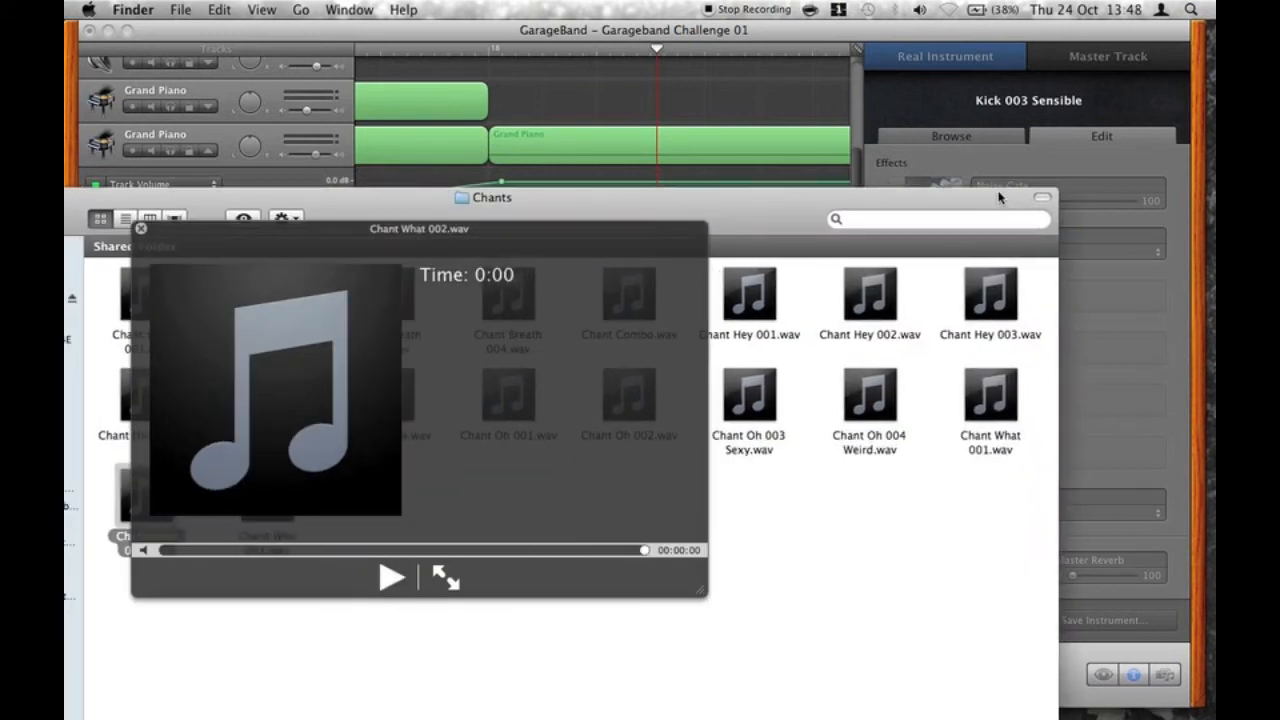
{"action": "key", "text": "Right"}
{"action": "key", "text": "Up"}
{"action": "key", "text": "Down"}
{"action": "key", "text": "Up"}
{"action": "key", "text": "Right"}
{"action": "key", "text": "Right"}
{"action": "key", "text": "Right"}
{"action": "key", "text": "Right"}
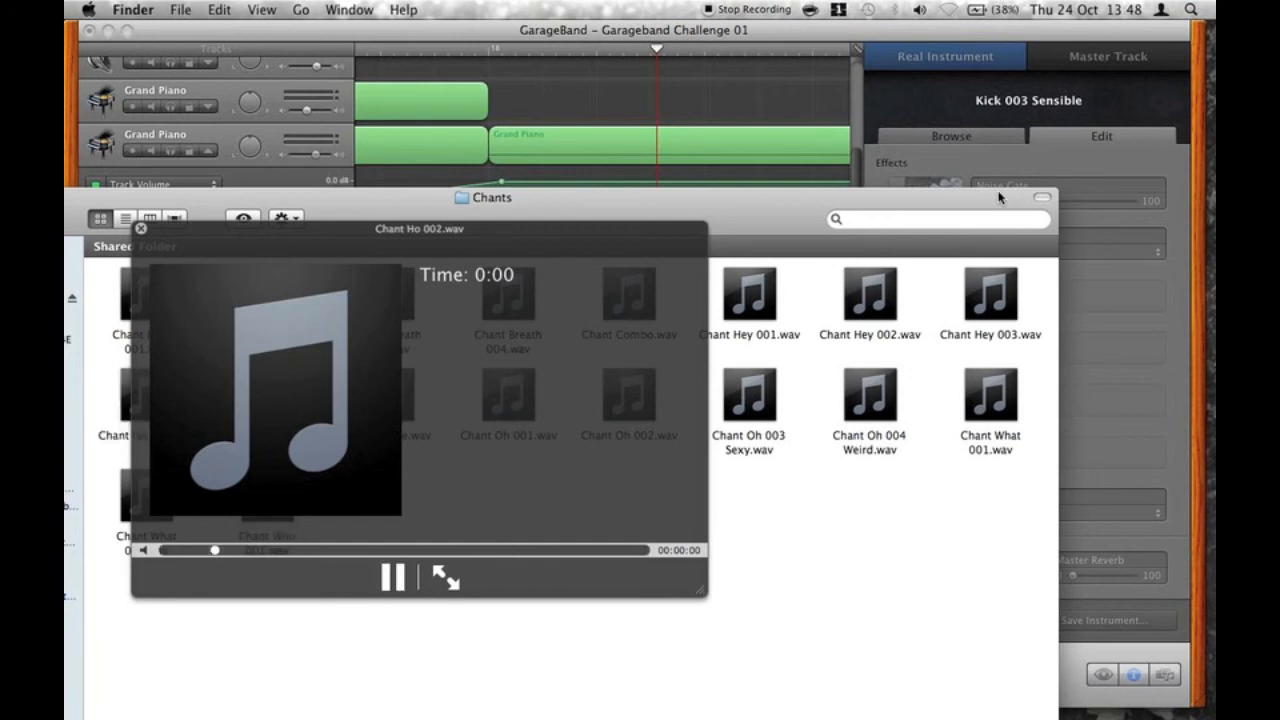
{"action": "key", "text": "Right"}
{"action": "key", "text": "Right"}
{"action": "key", "text": "Right"}
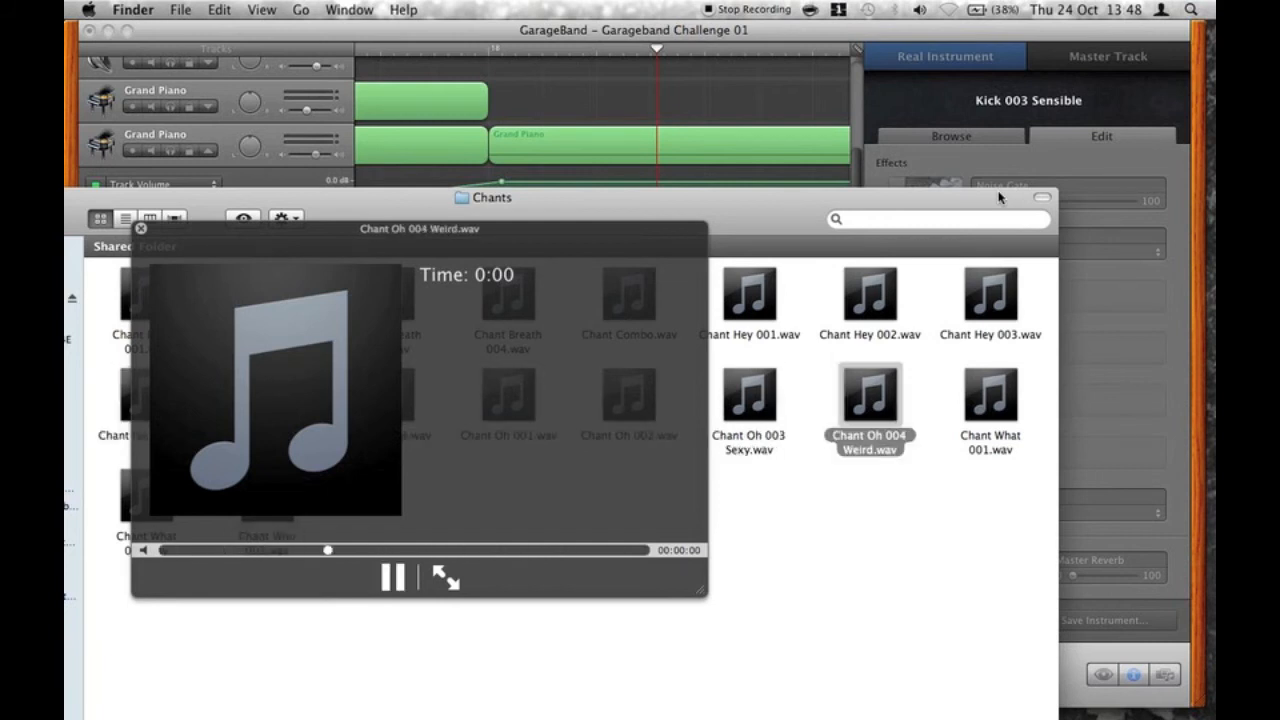
{"action": "key", "text": "Up"}
{"action": "key", "text": "Left"}
{"action": "key", "text": "Right"}
{"action": "key", "text": "Down"}
{"action": "key", "text": "Left"}
{"action": "key", "text": "Up"}
{"action": "key", "text": "Right"}
{"action": "key", "text": "Down"}
{"action": "key", "text": "space"}
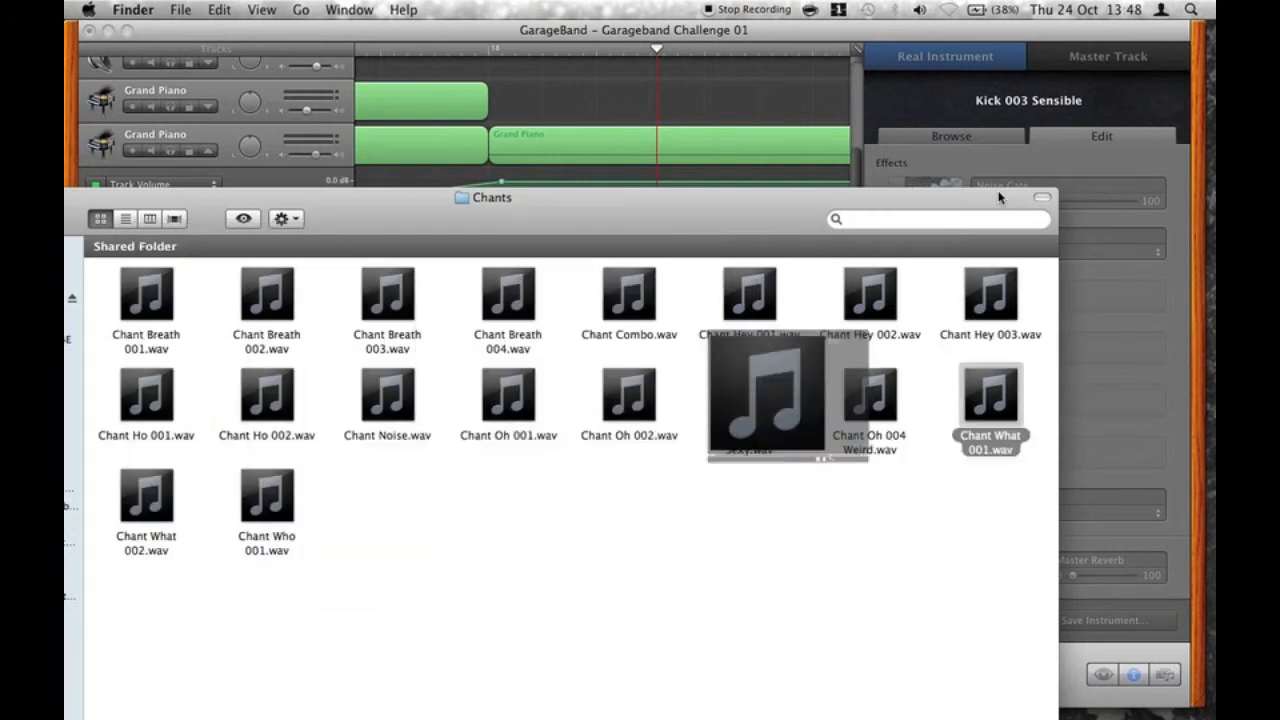
Return to GarageBand, copy the Chant What 001 region to beats 2 and 4 of bar 18, and play it back.
{"action": "left_click_drag", "start_coordinate": [998, 197], "coordinate": [73, 236]}
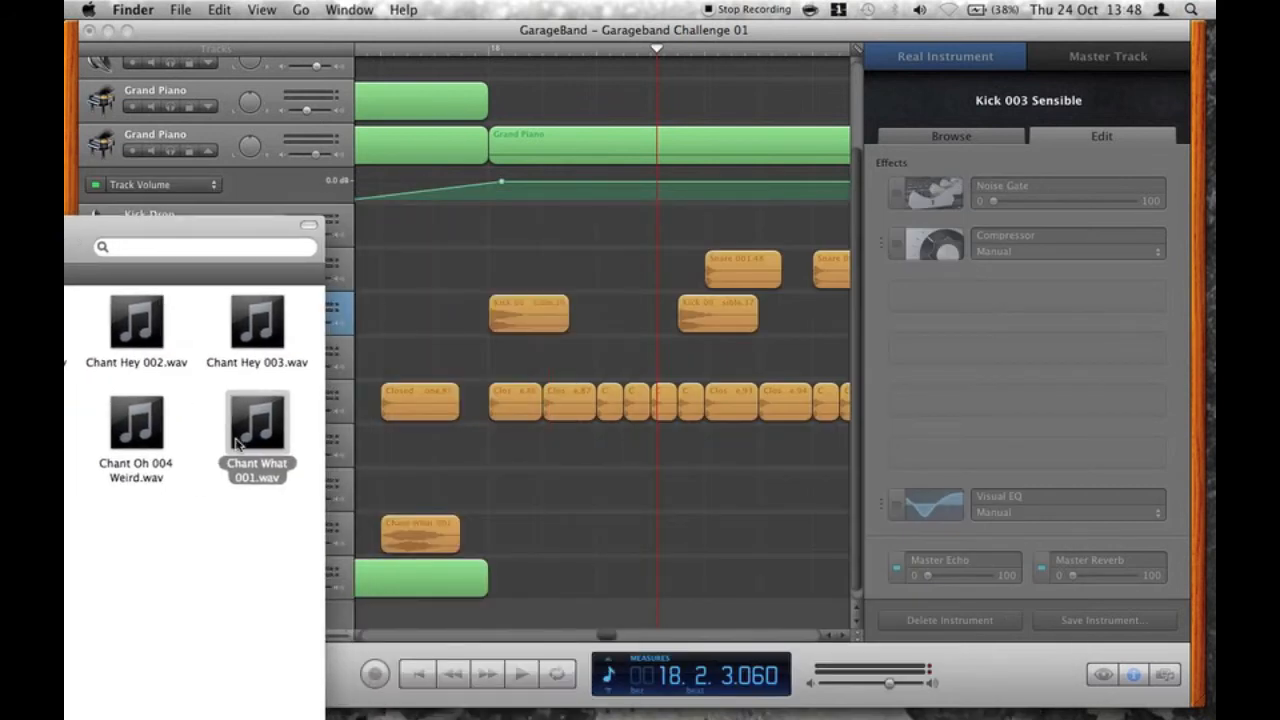
{"action": "left_click", "coordinate": [424, 470]}
{"action": "left_click_drag", "start_coordinate": [417, 545], "coordinate": [630, 543]}
{"action": "scroll", "coordinate": [630, 543], "scroll_direction": "right", "scroll_amount": 3}
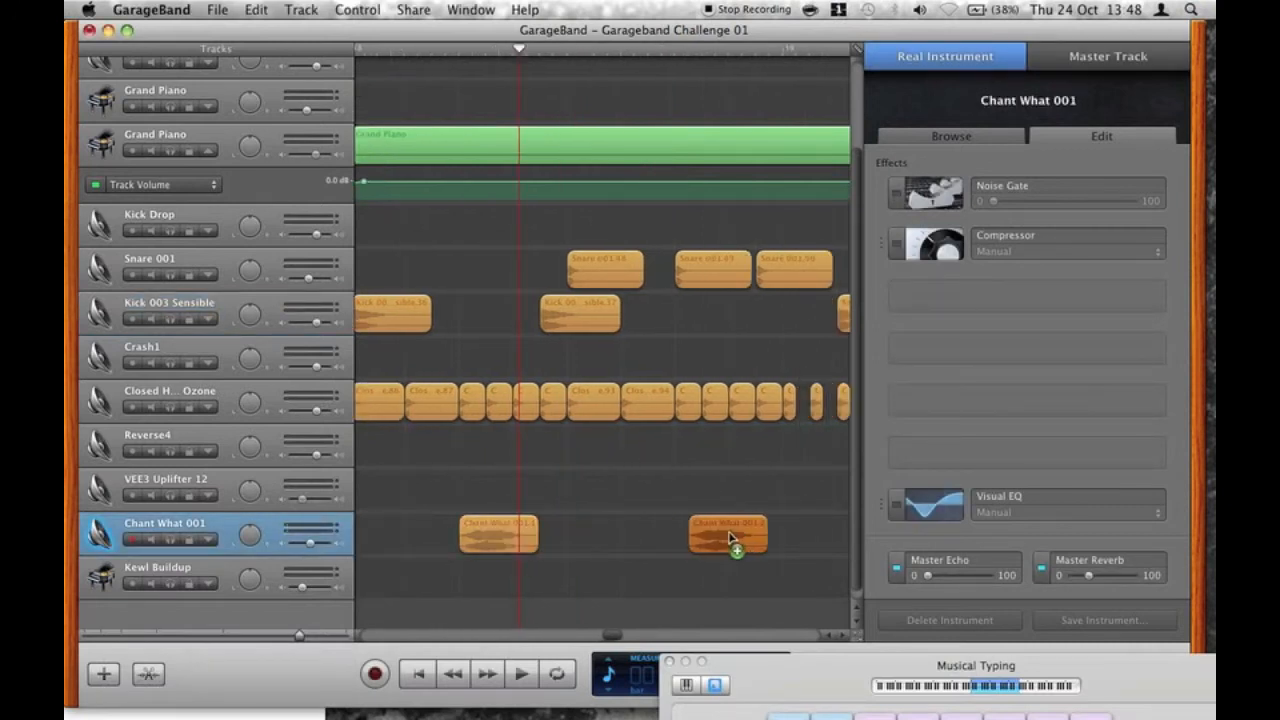
{"action": "scroll", "coordinate": [558, 403], "scroll_direction": "left", "scroll_amount": 5}
{"action": "left_click", "coordinate": [560, 48]}
{"action": "key", "text": "space"}
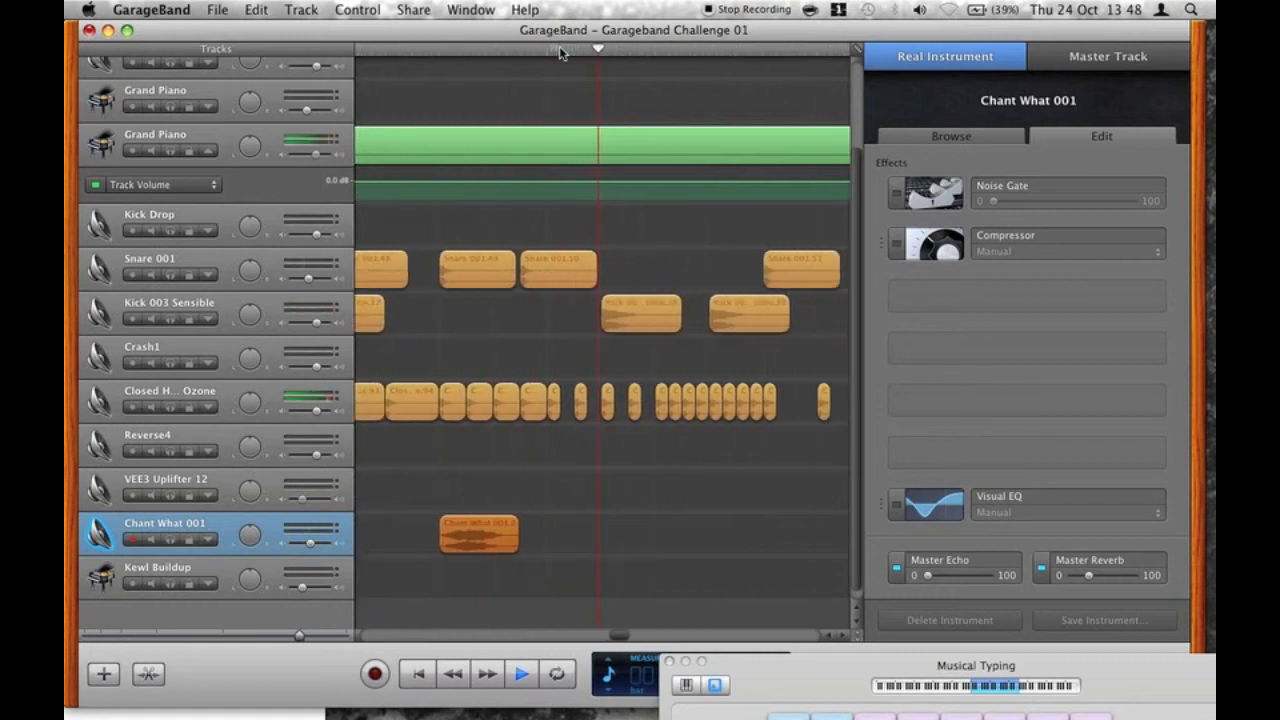
{"action": "key", "text": "space"}
Copy the Chant What 001 region to beats 2 and 4 of bar 19 and play back the drop.
{"action": "left_click_drag", "start_coordinate": [358, 540], "coordinate": [776, 543]}
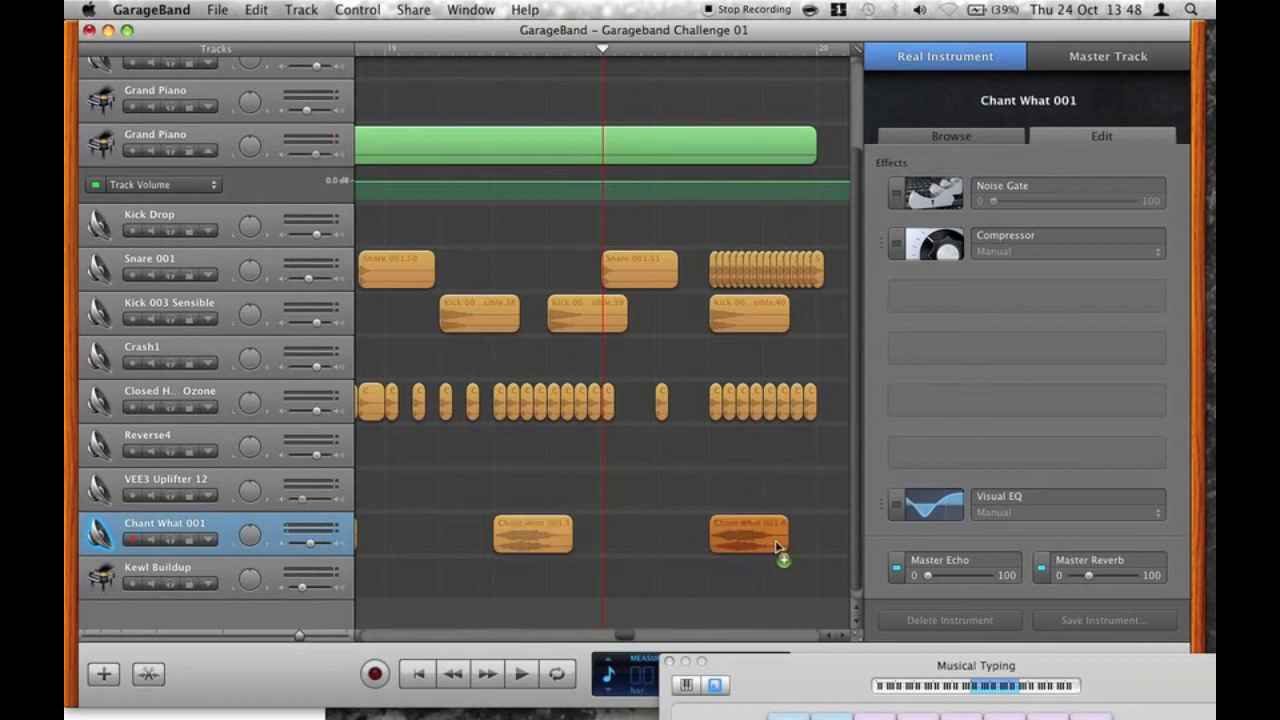
{"action": "left_click", "coordinate": [267, 637]}
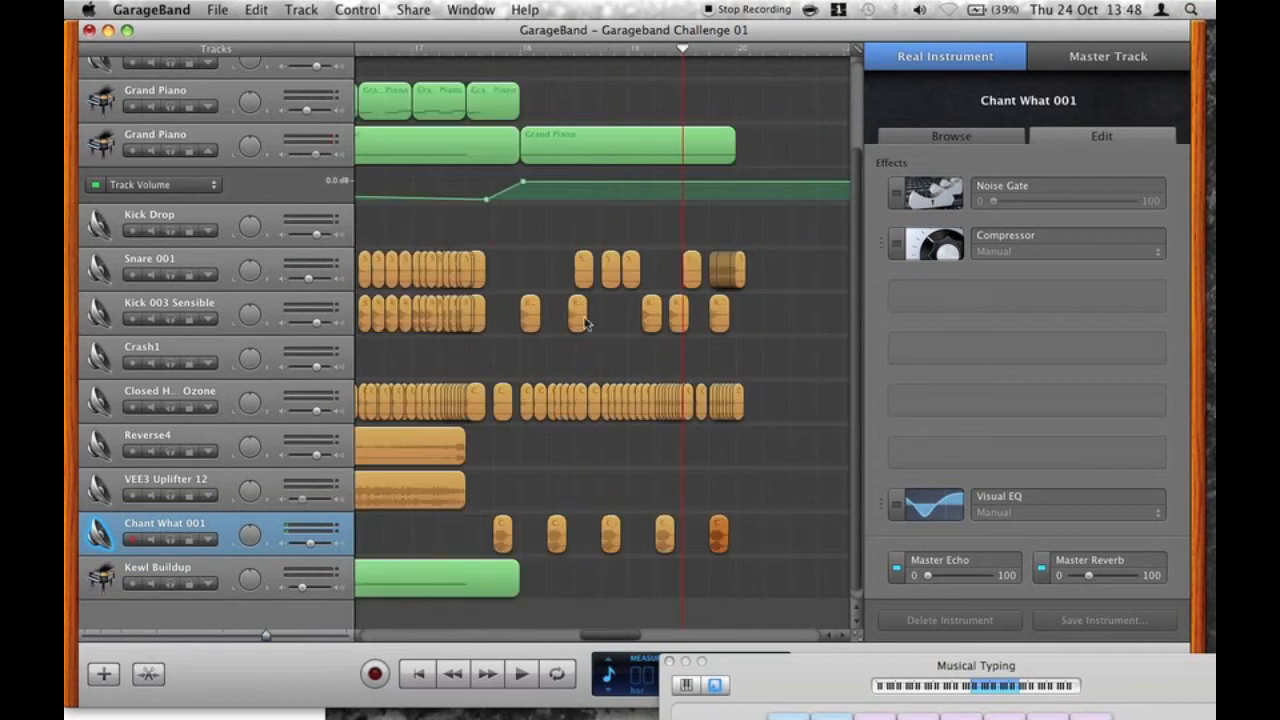
{"action": "scroll", "coordinate": [613, 82], "scroll_direction": "left", "scroll_amount": 3}
{"action": "left_click", "coordinate": [609, 55]}
{"action": "key", "text": "space"}
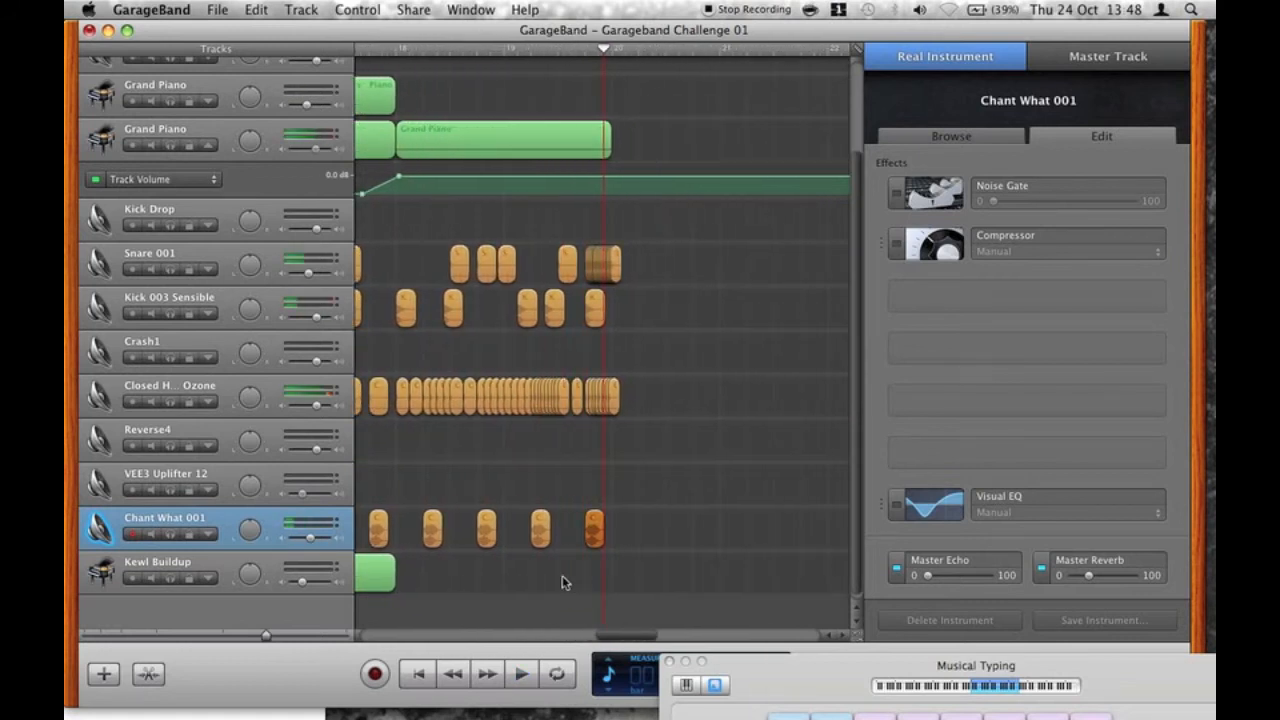
{"action": "key", "text": "space"}
Automate the Chant What 001 track volume to dip slightly at bar 18 and play it back.
{"action": "left_click", "coordinate": [212, 534]}
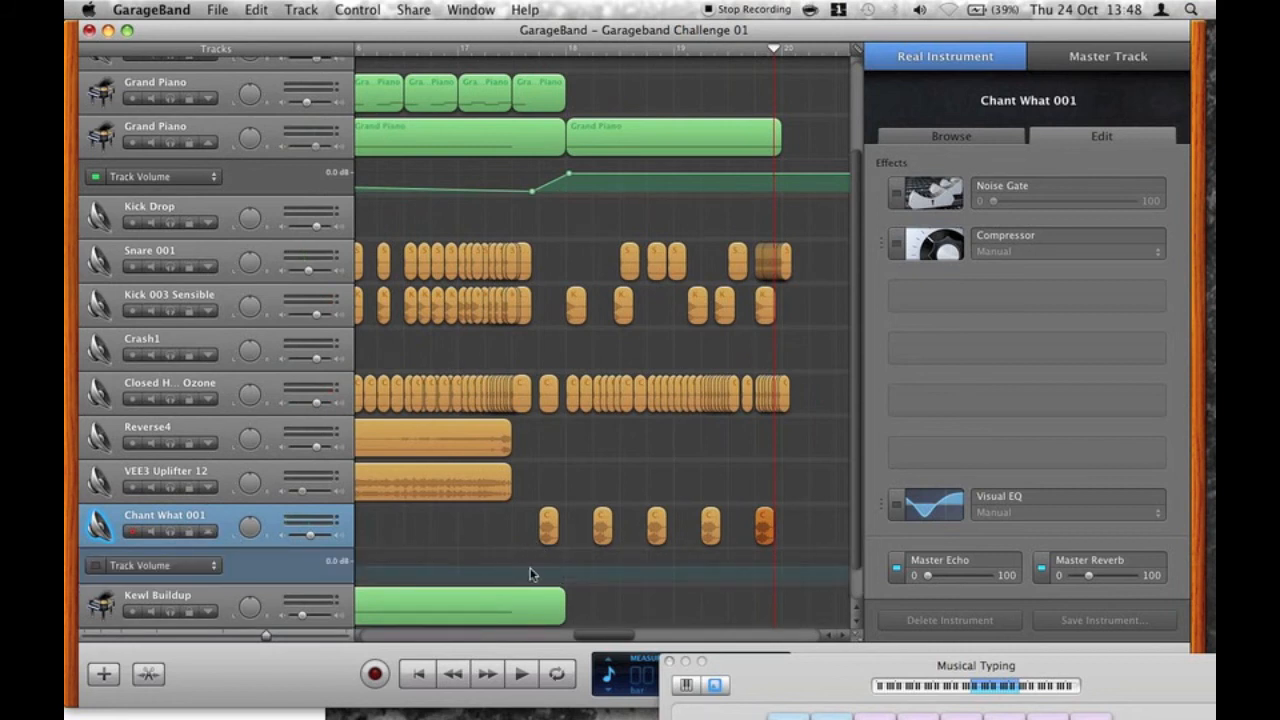
{"action": "left_click", "coordinate": [562, 569]}
{"action": "left_click", "coordinate": [579, 50]}
{"action": "key", "text": "space"}
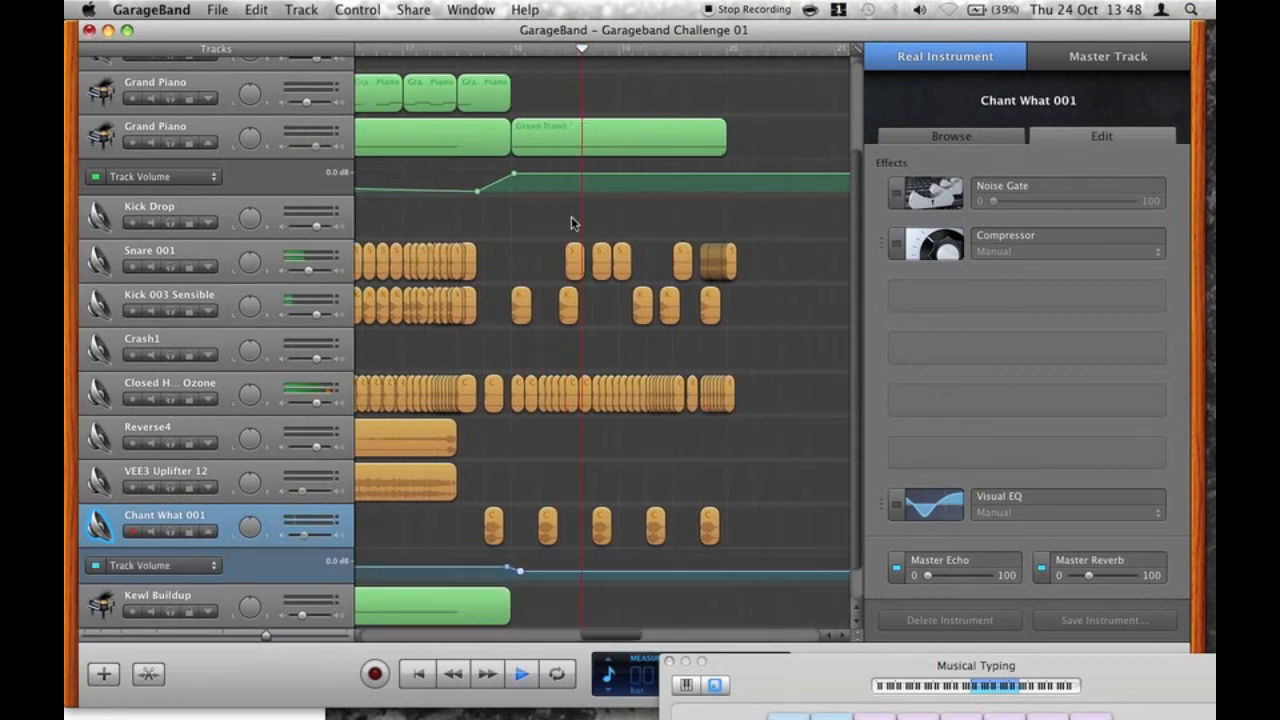
{"action": "key", "text": "space"}
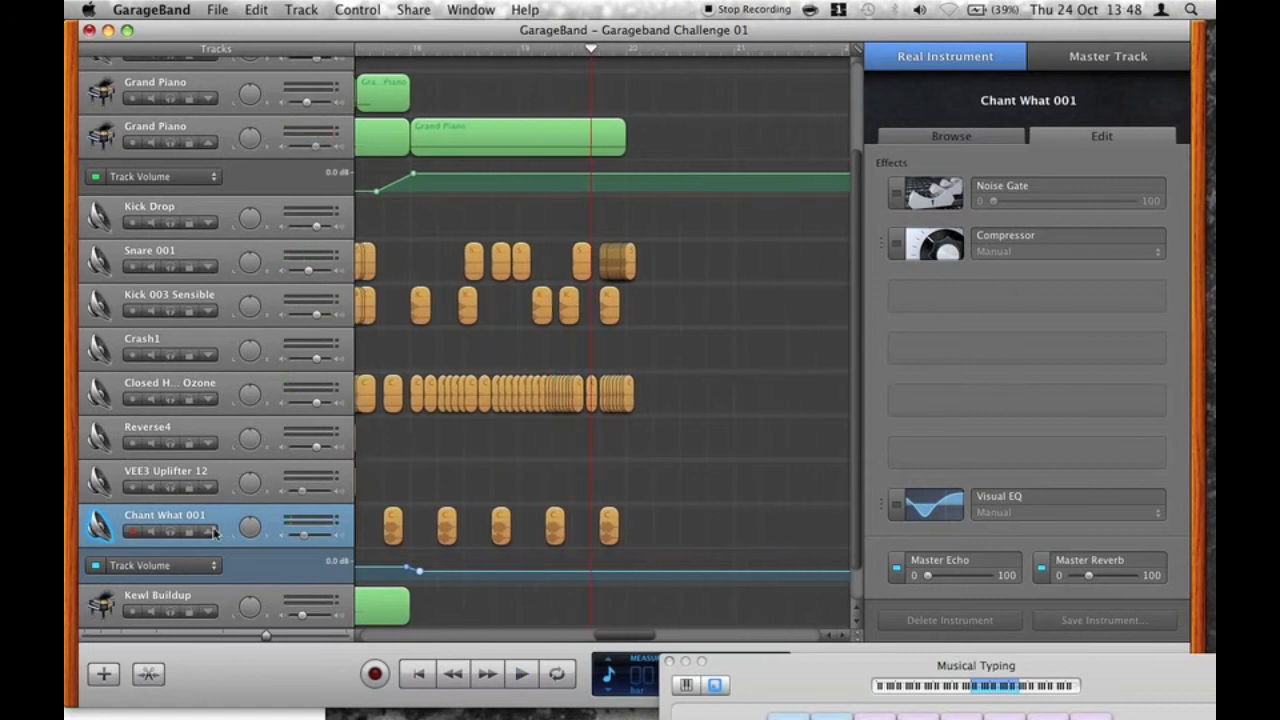
Add a new software instrument track using the xKore Laser sound.
{"action": "key", "text": "super+alt+n"}
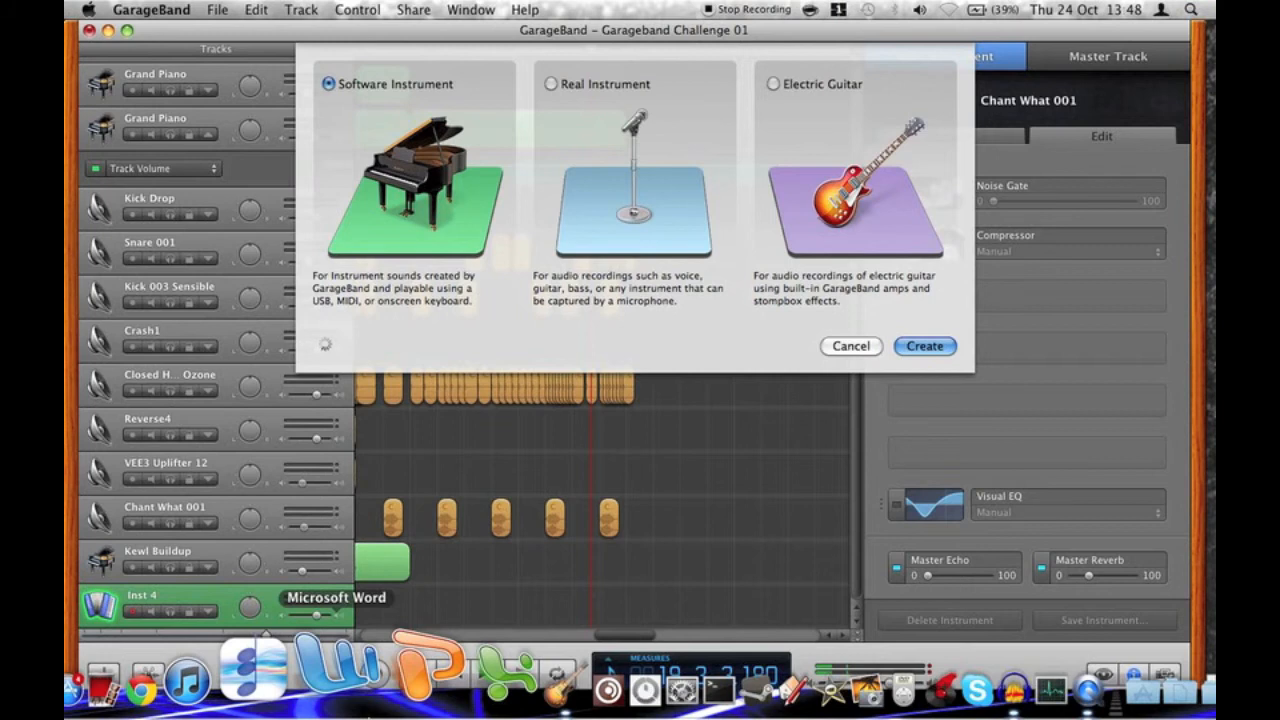
{"action": "key", "text": "Return"}
{"action": "scroll", "coordinate": [1130, 274], "scroll_direction": "down", "scroll_amount": 10}
{"action": "scroll", "coordinate": [1130, 274], "scroll_direction": "down", "scroll_amount": 10}
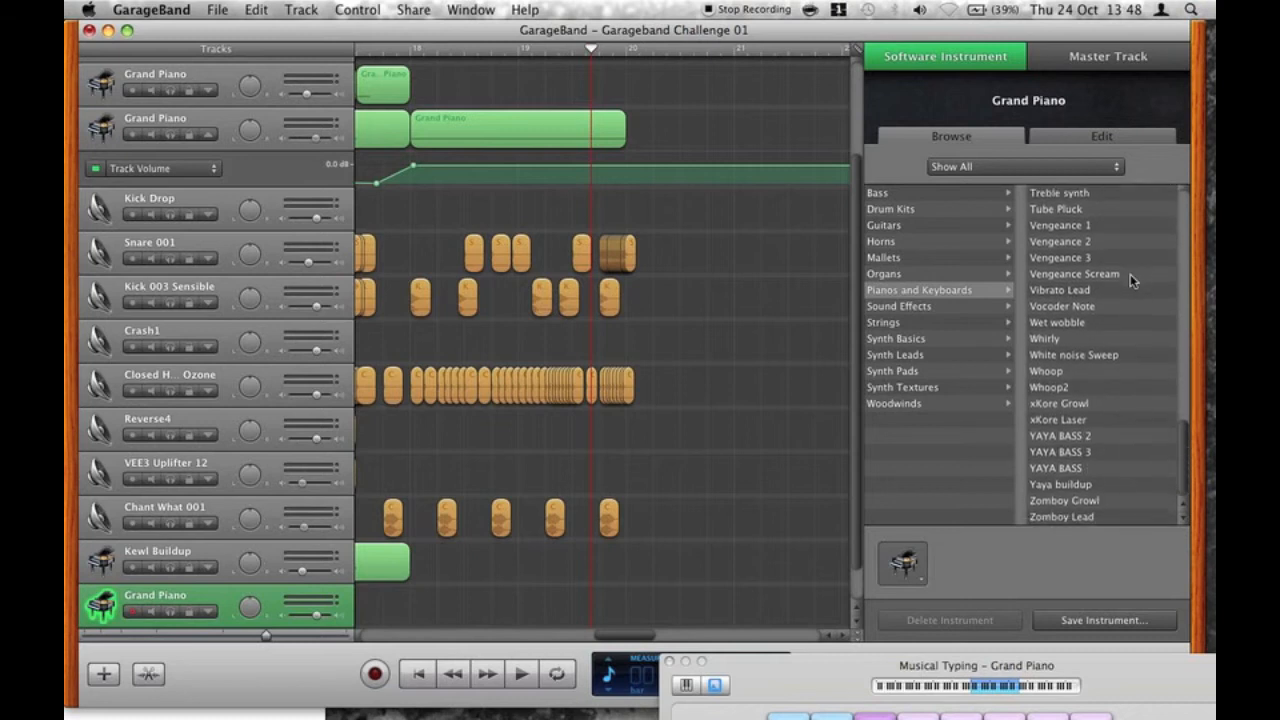
{"action": "left_click", "coordinate": [1083, 421]}
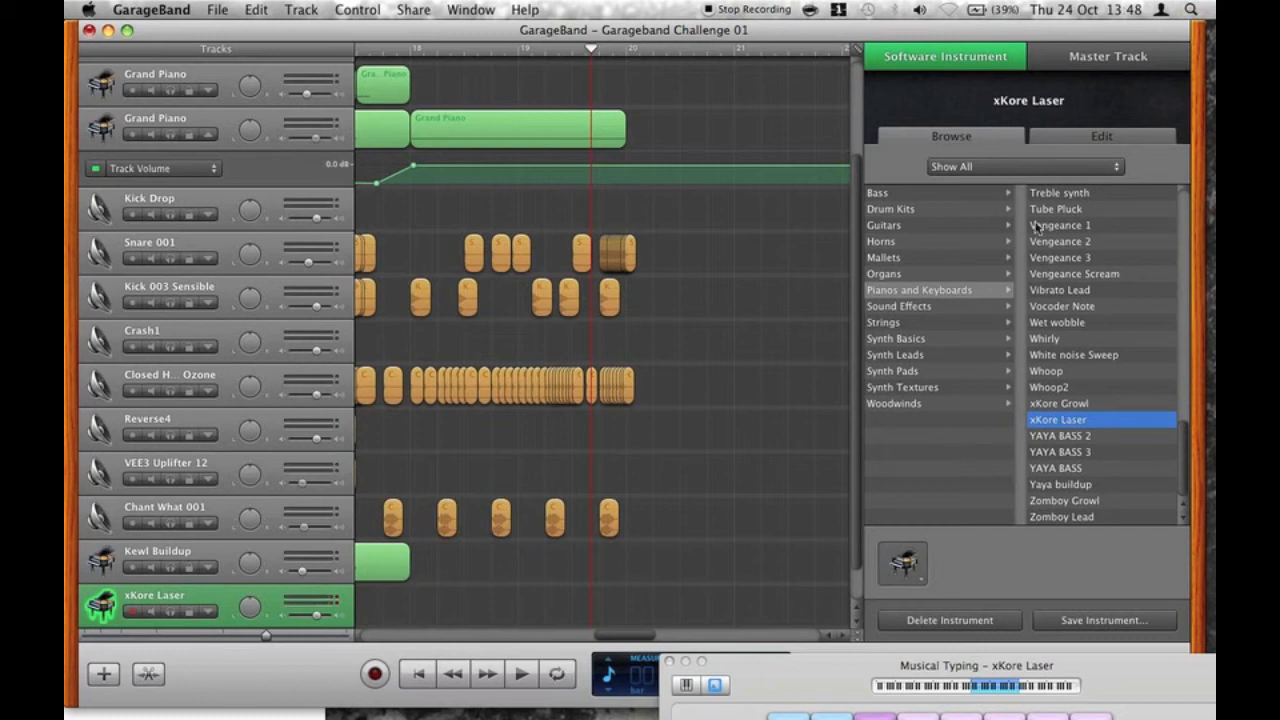
Examine the voicing settings of the xKore Laser patch in Massive and audition a note.
{"action": "left_click", "coordinate": [1101, 136]}
{"action": "left_click", "coordinate": [905, 195]}
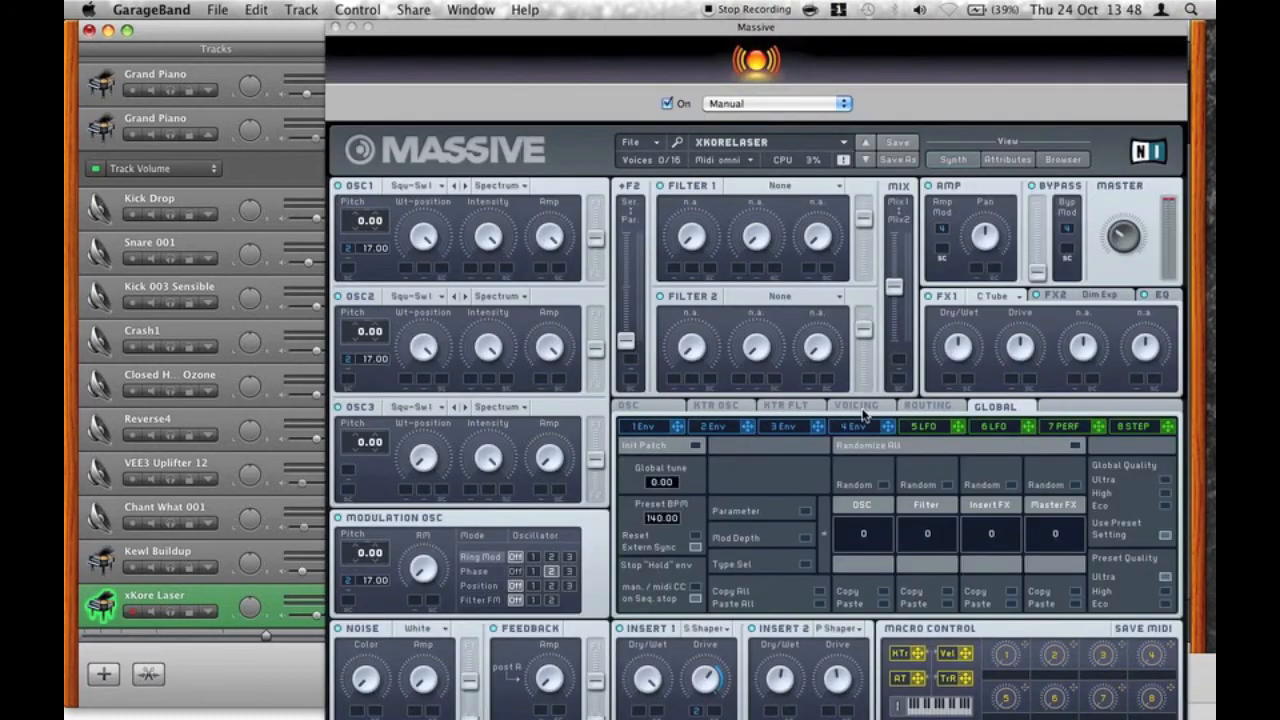
{"action": "left_click", "coordinate": [860, 416]}
{"action": "key", "text": "a"}
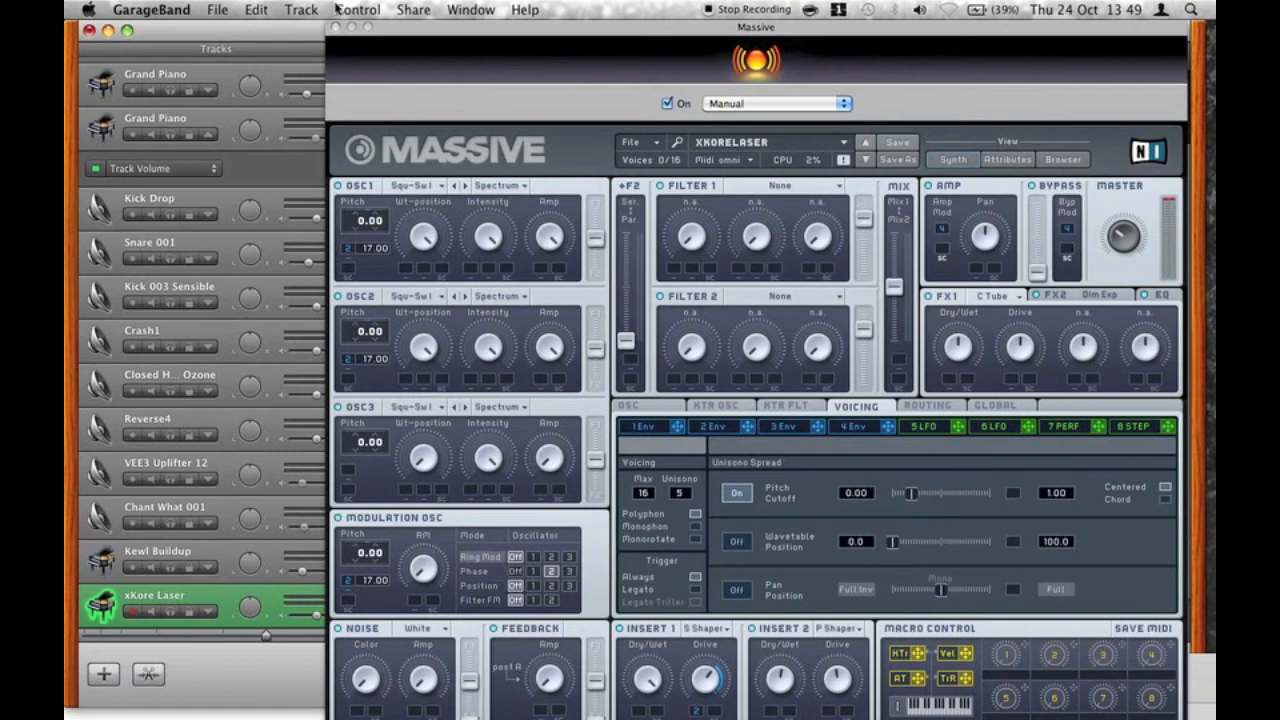
{"action": "left_click", "coordinate": [336, 27]}
Lower the xKore Laser track volume to -13.6 dB and record a part over bars 18 and 19.
{"action": "scroll", "coordinate": [580, 534], "scroll_direction": "down", "scroll_amount": 1}
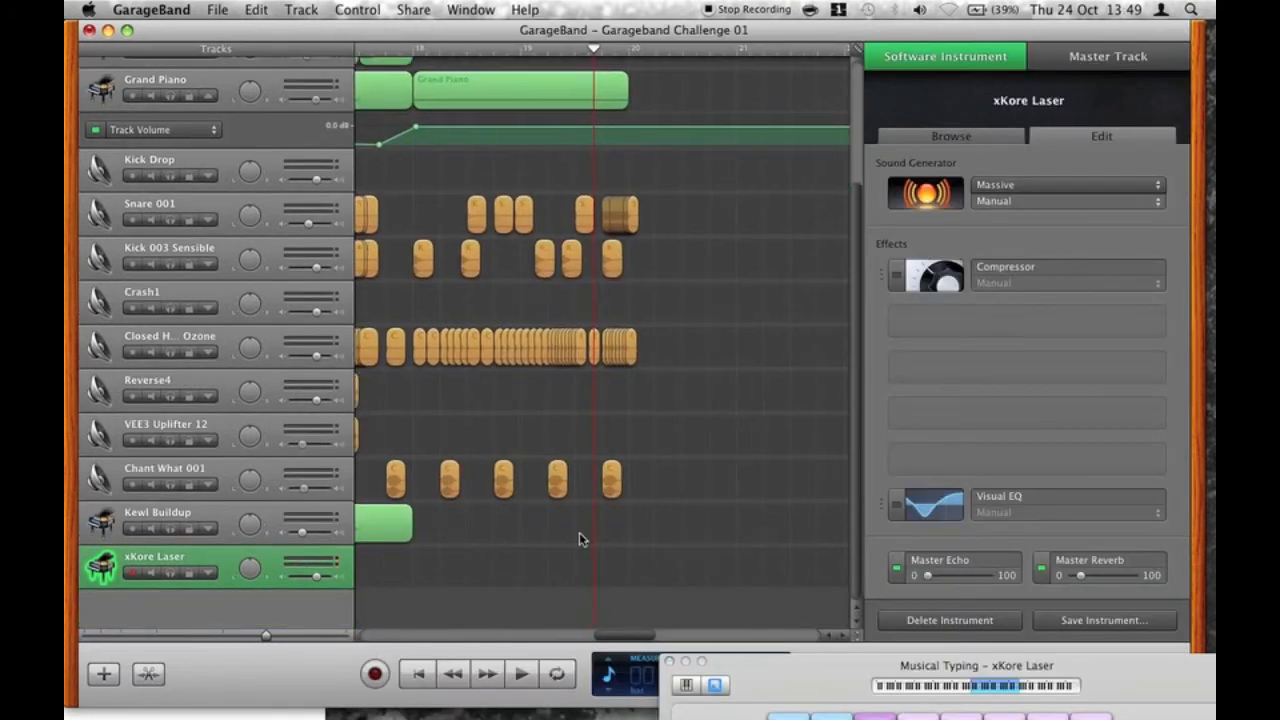
{"action": "scroll", "coordinate": [580, 534], "scroll_direction": "left", "scroll_amount": 3}
{"action": "left_click", "coordinate": [484, 57]}
{"action": "left_click_drag", "start_coordinate": [316, 576], "coordinate": [309, 576]}
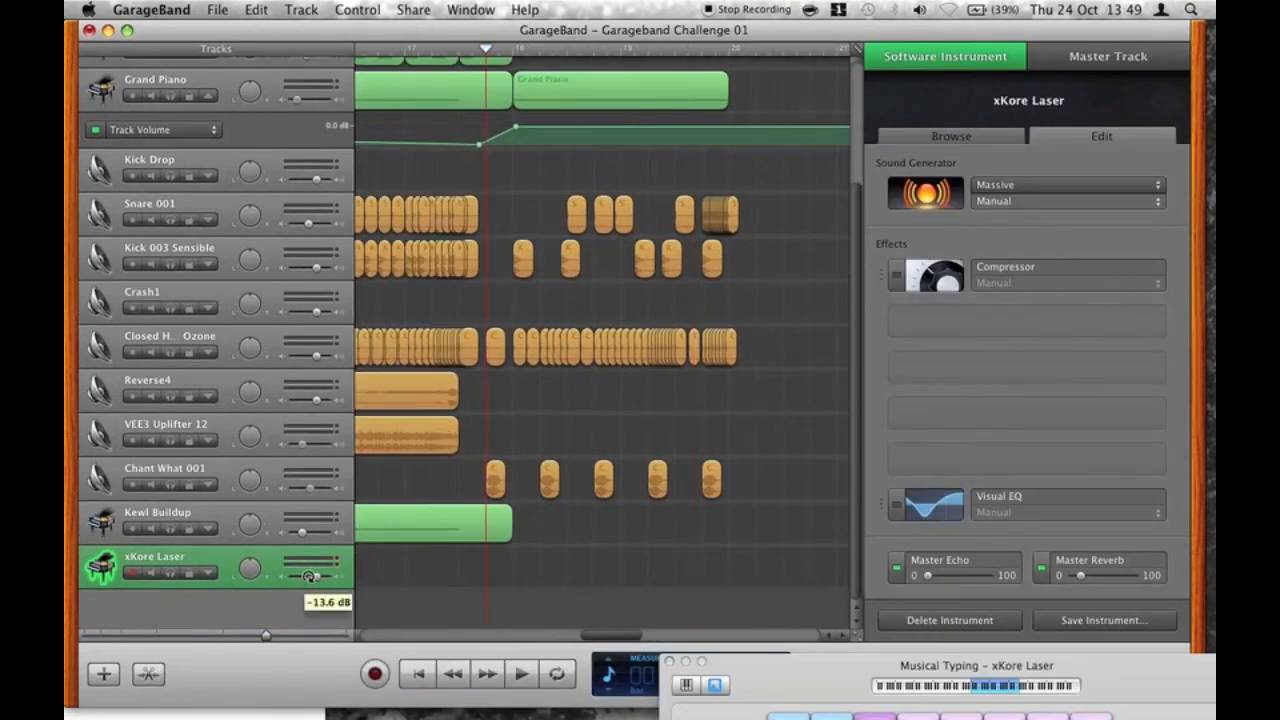
{"action": "left_click", "coordinate": [374, 673]}
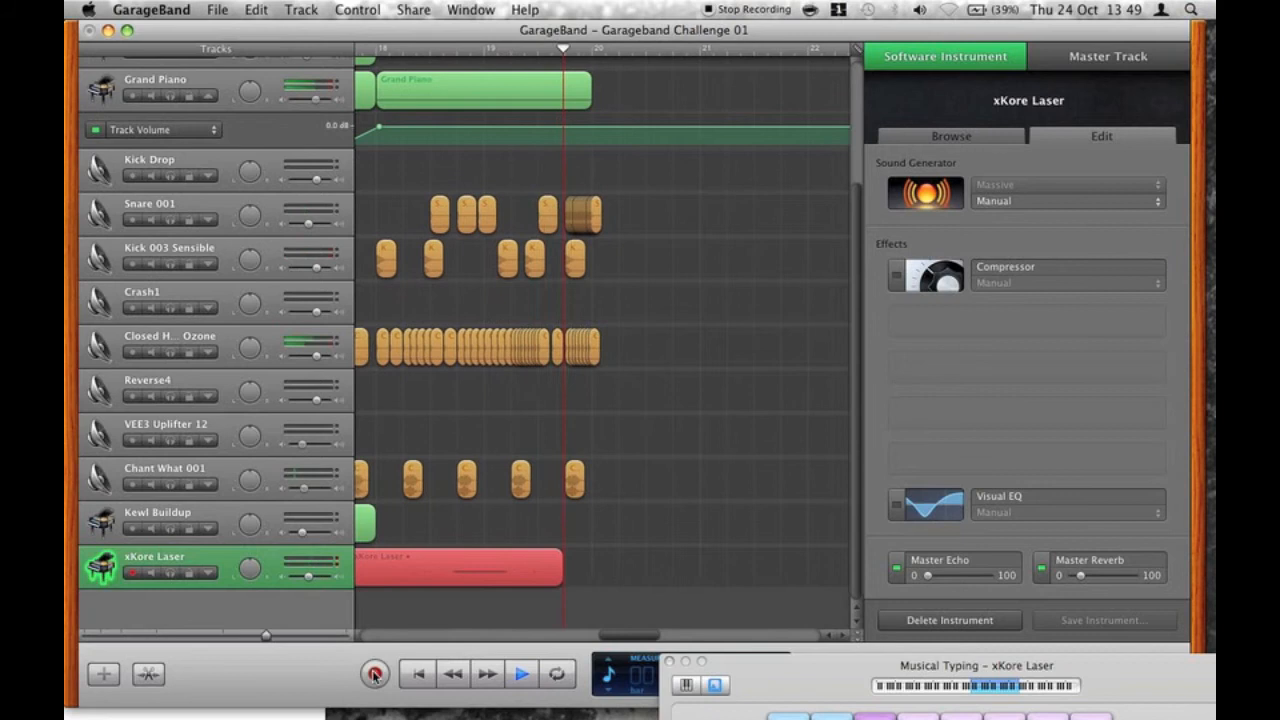
{"action": "key", "text": "space"}
Rework the recorded xKore Laser notes into six short same-pitch hits across bars 18 and 19 and play it back.
{"action": "left_click", "coordinate": [242, 637]}
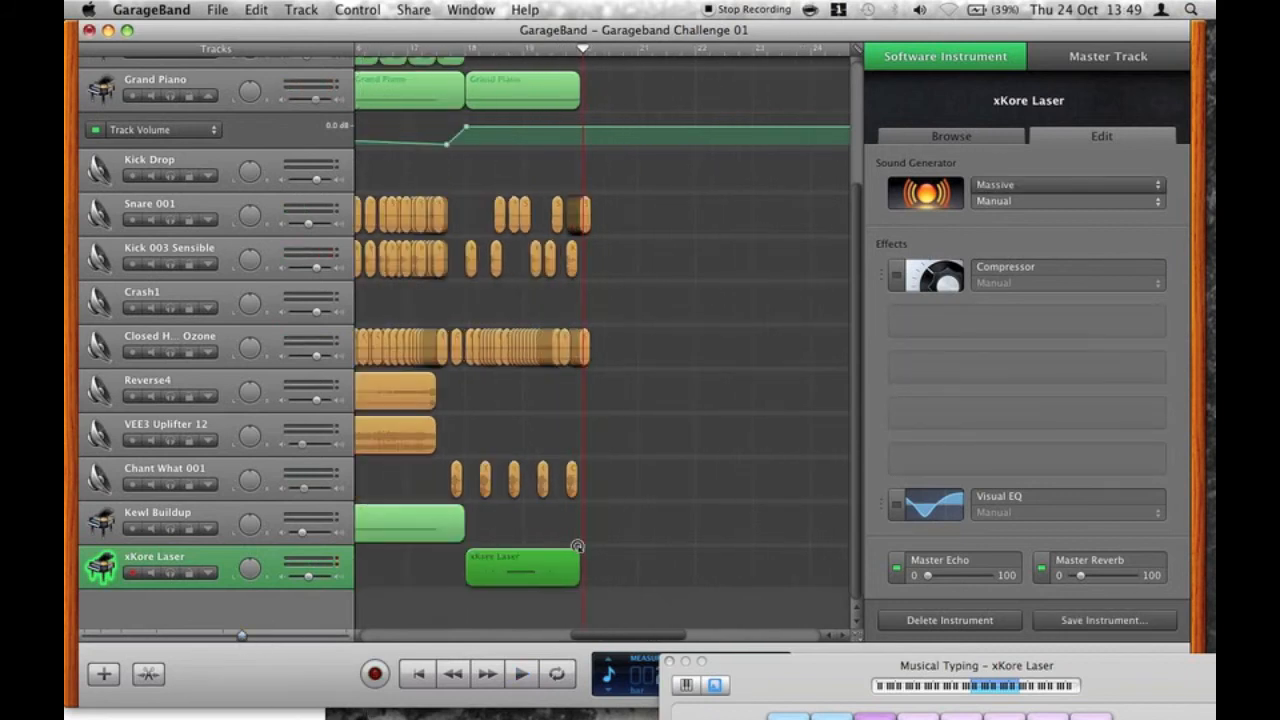
{"action": "scroll", "coordinate": [576, 548], "scroll_direction": "left", "scroll_amount": 5}
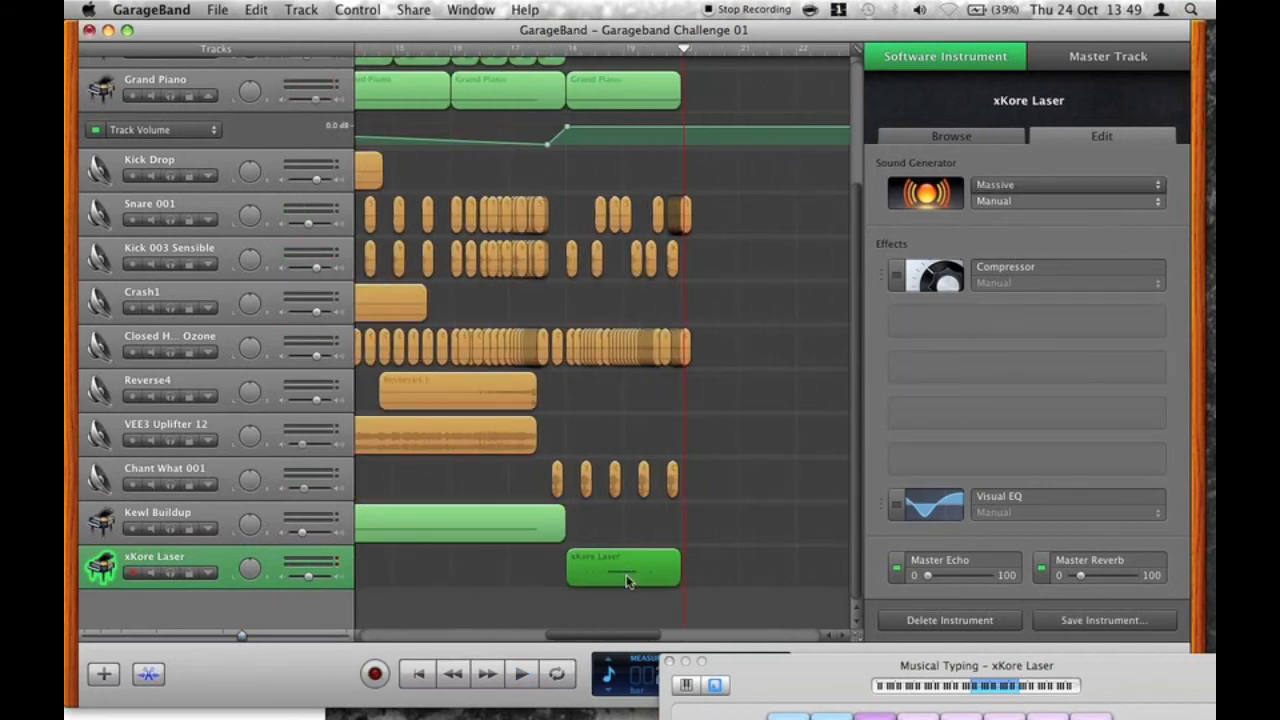
{"action": "double_click", "coordinate": [623, 568]}
{"action": "left_click_drag", "start_coordinate": [463, 524], "coordinate": [789, 589]}
{"action": "key", "text": "Delete"}
{"action": "left_click_drag", "start_coordinate": [445, 524], "coordinate": [777, 529]}
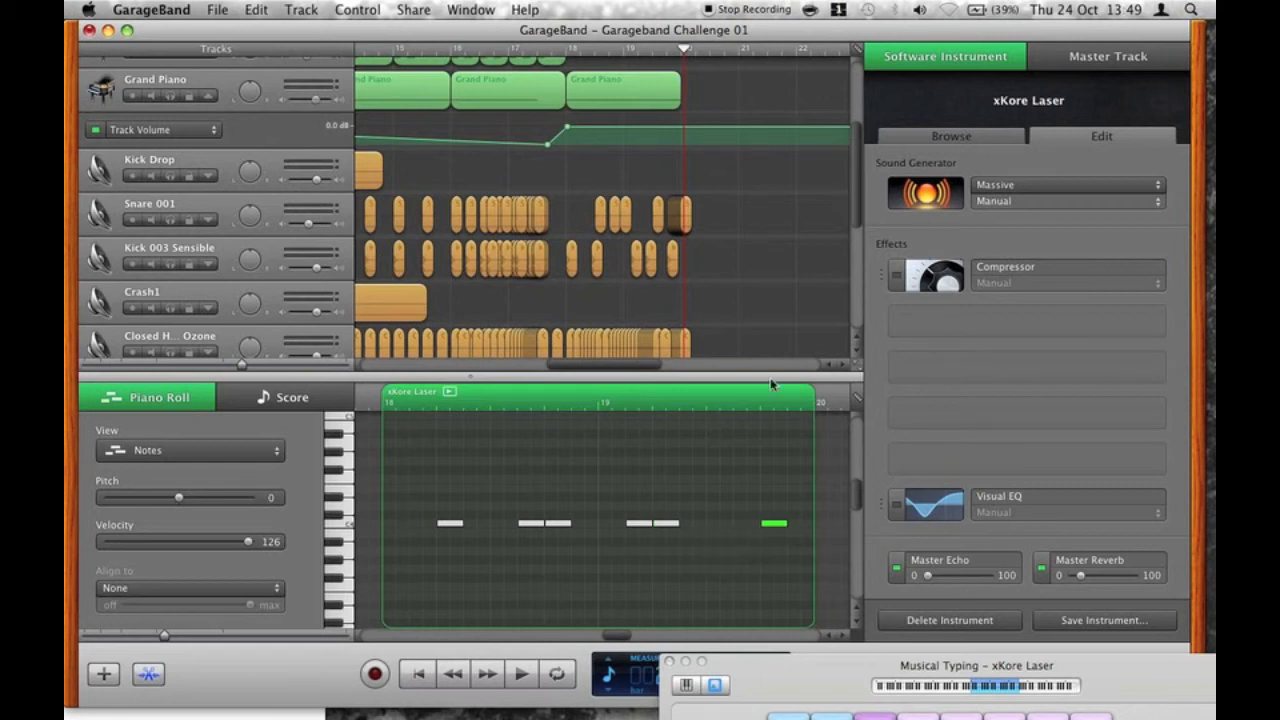
{"action": "scroll", "coordinate": [600, 200], "scroll_direction": "down", "scroll_amount": 8}
{"action": "left_click", "coordinate": [550, 50]}
{"action": "key", "text": "space"}
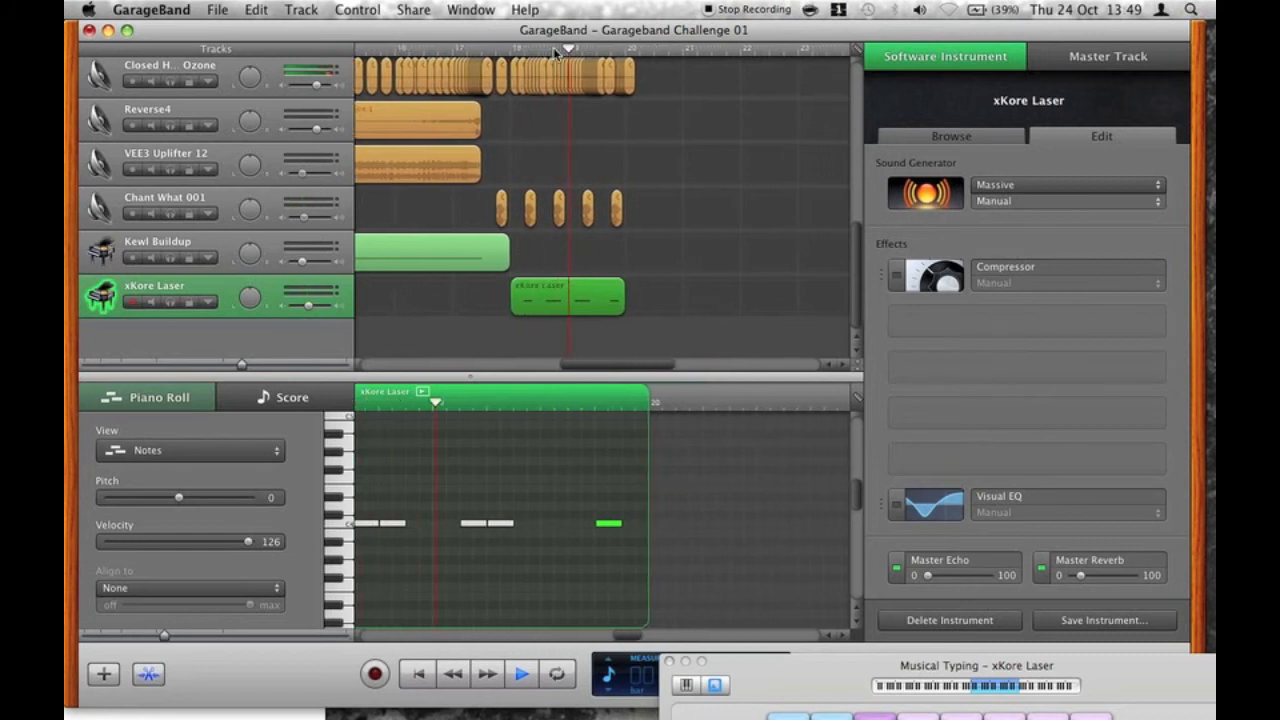
Rework the xKore Laser notes in bar 19 into four short hits and a final note held to bar 20, and play them back.
{"action": "key", "text": "space"}
{"action": "left_click_drag", "start_coordinate": [410, 522], "coordinate": [430, 525]}
{"action": "scroll", "coordinate": [438, 522], "scroll_direction": "left", "scroll_amount": 2}
{"action": "left_click", "coordinate": [433, 525]}
{"action": "left_click", "coordinate": [462, 50]}
{"action": "key", "text": "space"}
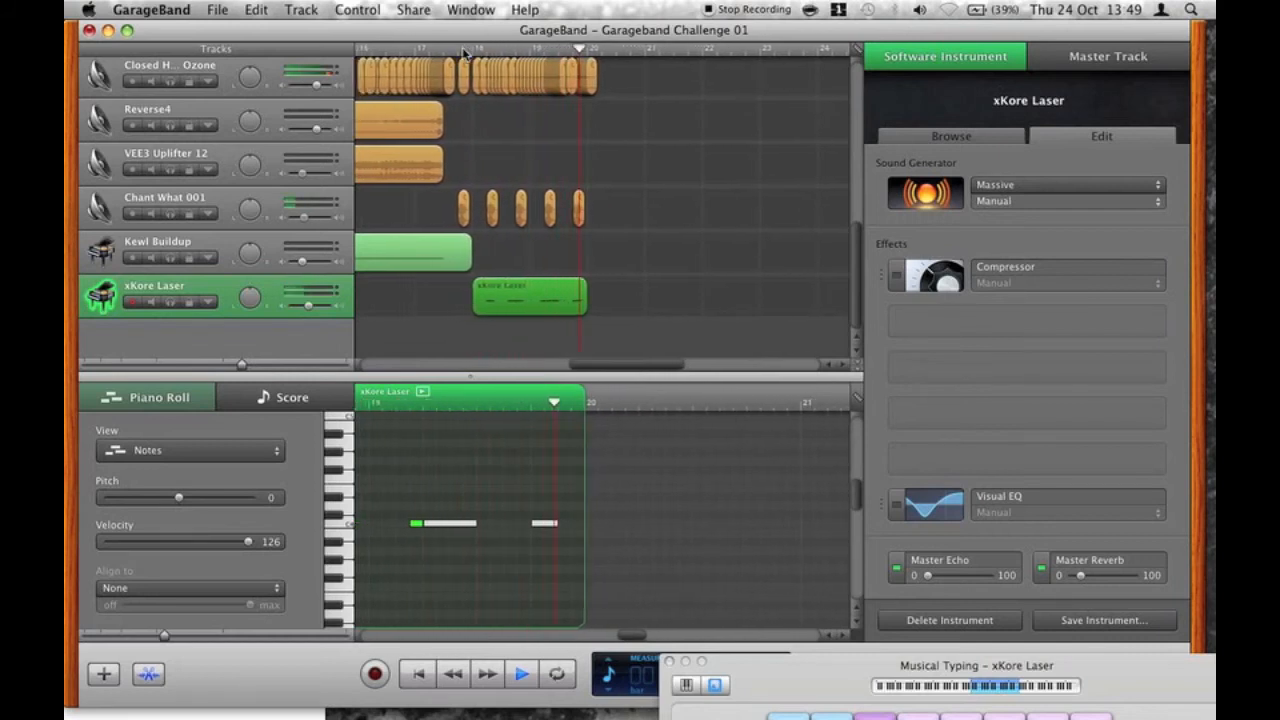
{"action": "key", "text": "space"}
{"action": "mouse_move", "coordinate": [456, 525]}
{"action": "left_mouse_down"}
{"action": "mouse_move", "coordinate": [424, 525]}
{"action": "mouse_move", "coordinate": [468, 530]}
{"action": "left_mouse_up"}
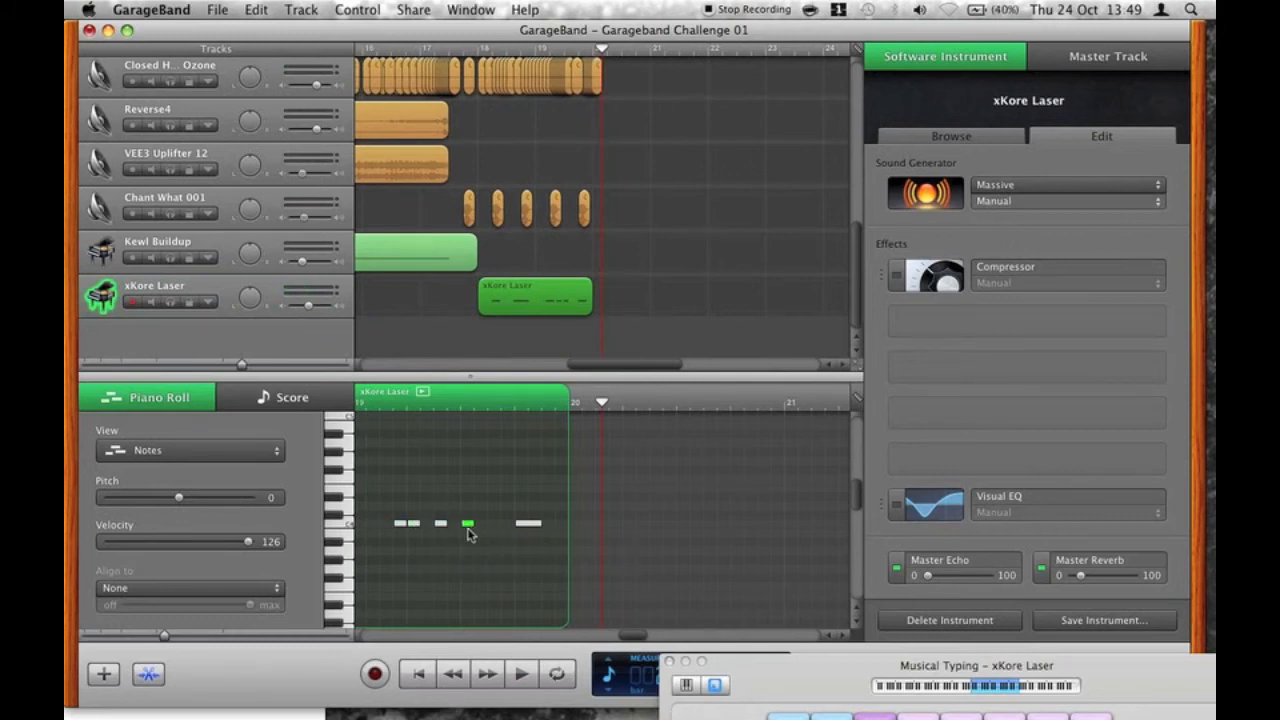
{"action": "left_click_drag", "start_coordinate": [547, 526], "coordinate": [569, 526]}
{"action": "left_click", "coordinate": [478, 50]}
{"action": "key", "text": "space"}
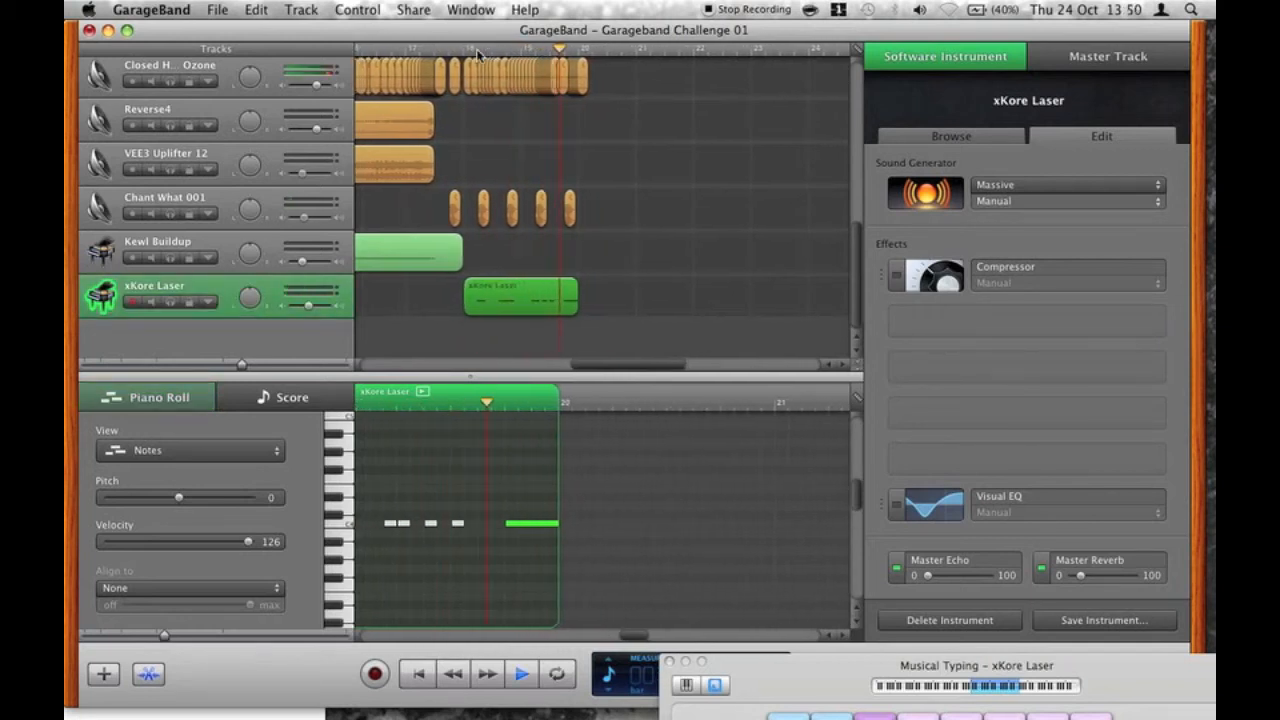
Create an empty region across bars 18 and 19 on the upper Grand Piano track.
{"action": "scroll", "coordinate": [604, 279], "scroll_direction": "up", "scroll_amount": 10}
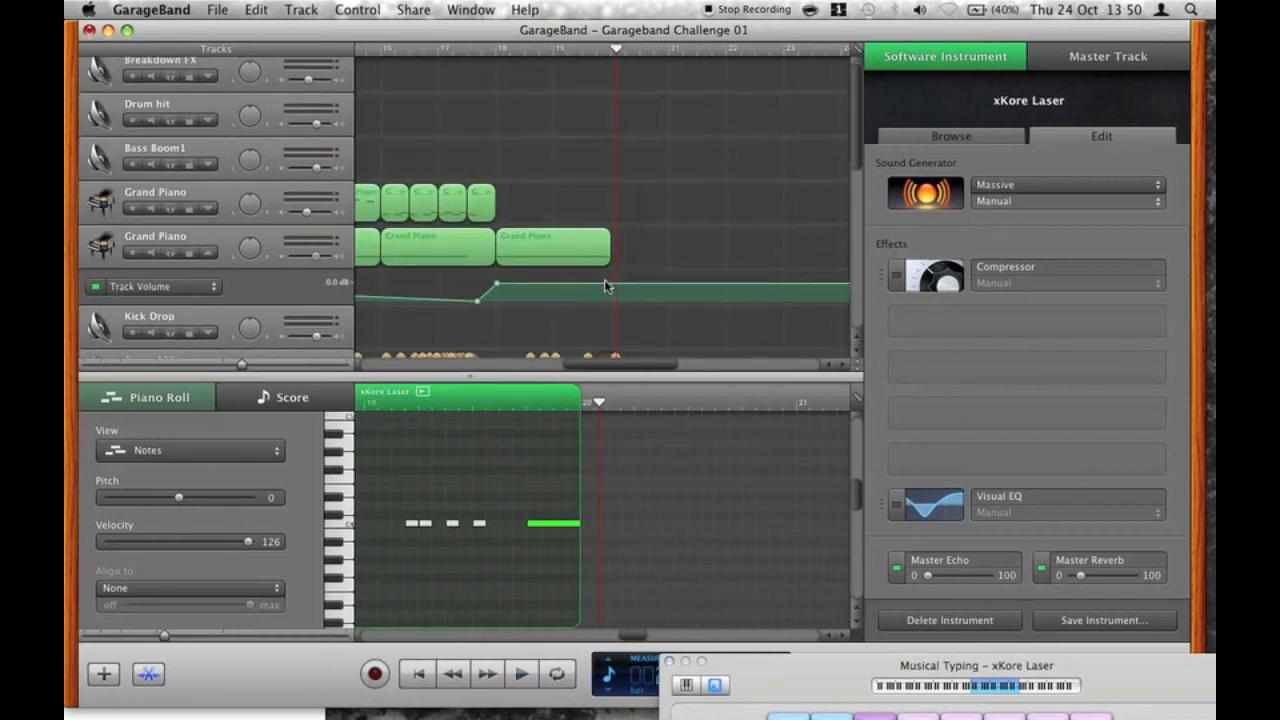
{"action": "left_click", "coordinate": [522, 226]}
{"action": "left_click_drag", "start_coordinate": [553, 226], "coordinate": [608, 227]}
Draw a one-beat C0 note at the start of bar 18 and a C1 note on its second beat.
{"action": "scroll", "coordinate": [543, 618], "scroll_direction": "left", "scroll_amount": 10}
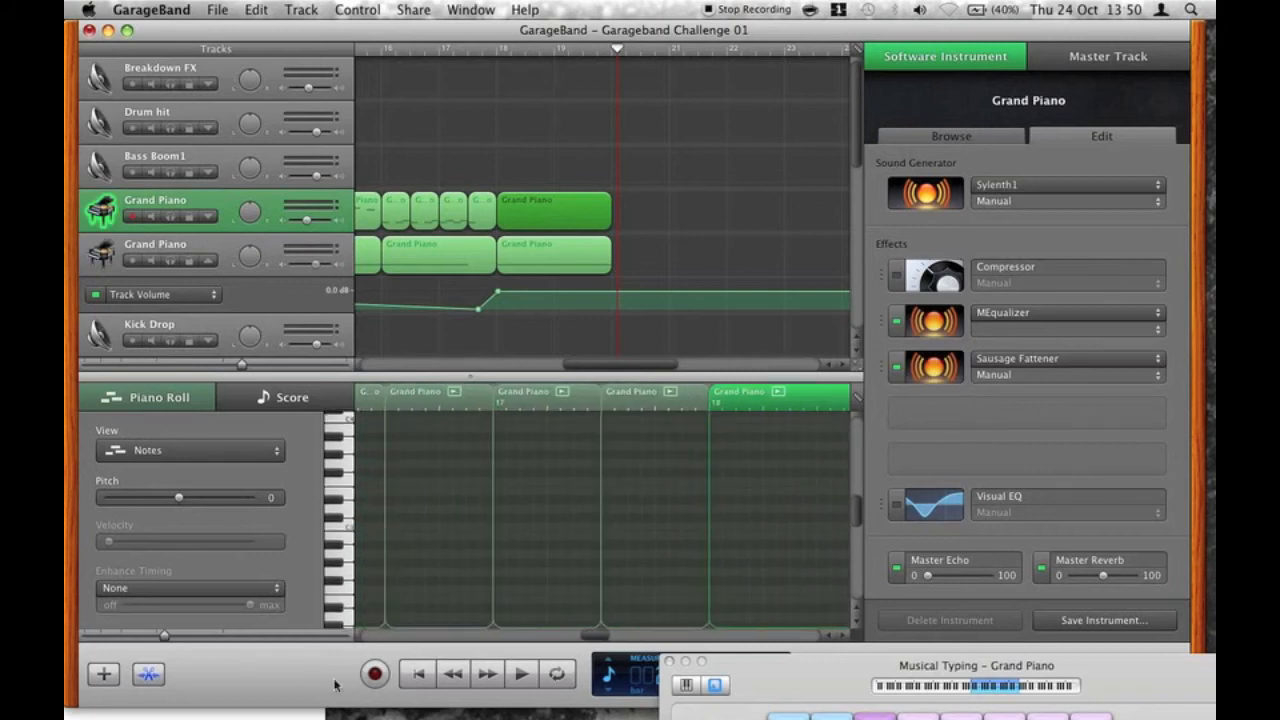
{"action": "scroll", "coordinate": [812, 475], "scroll_direction": "right", "scroll_amount": 2}
{"action": "scroll", "coordinate": [806, 482], "scroll_direction": "down", "scroll_amount": 1}
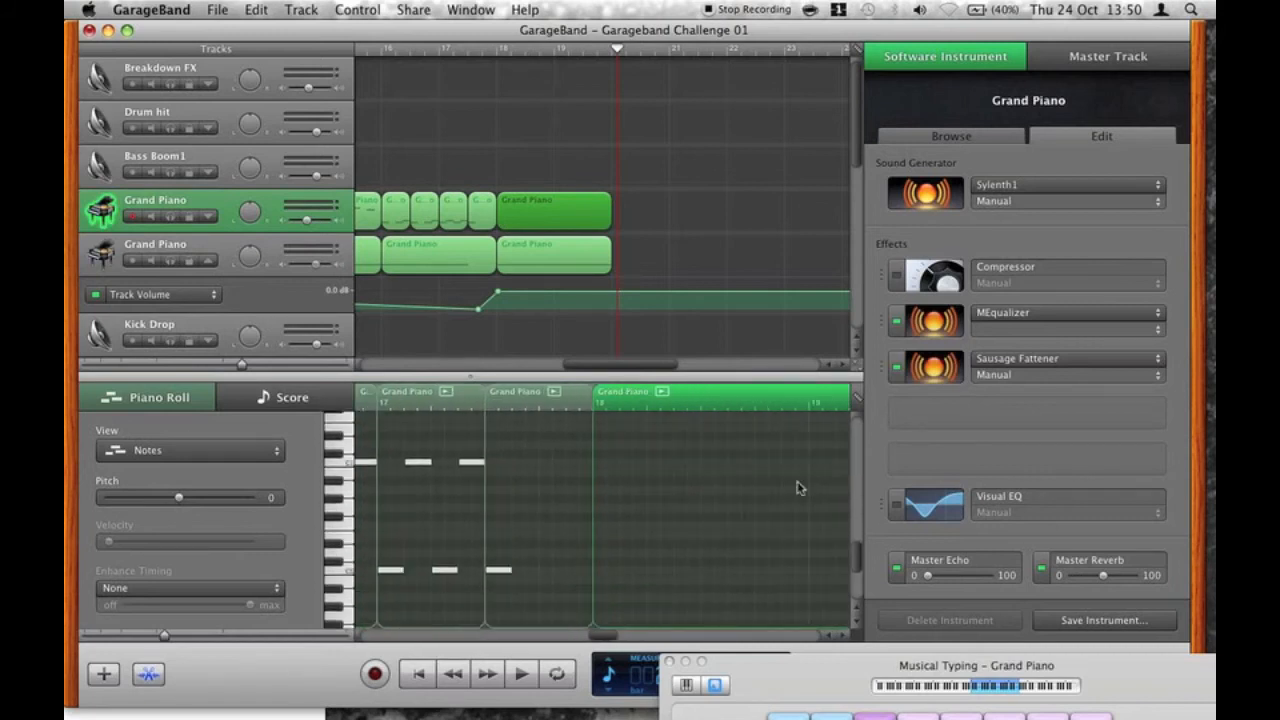
{"action": "left_click", "coordinate": [598, 569], "text": "super"}
{"action": "scroll", "coordinate": [597, 572], "scroll_direction": "right", "scroll_amount": 1}
{"action": "scroll", "coordinate": [597, 577], "scroll_direction": "right", "scroll_amount": 2}
{"action": "mouse_move", "coordinate": [588, 563]}
{"action": "left_mouse_down"}
{"action": "mouse_move", "coordinate": [617, 564]}
{"action": "mouse_move", "coordinate": [587, 562]}
{"action": "left_mouse_up"}
{"action": "left_click", "coordinate": [596, 455], "text": "super"}
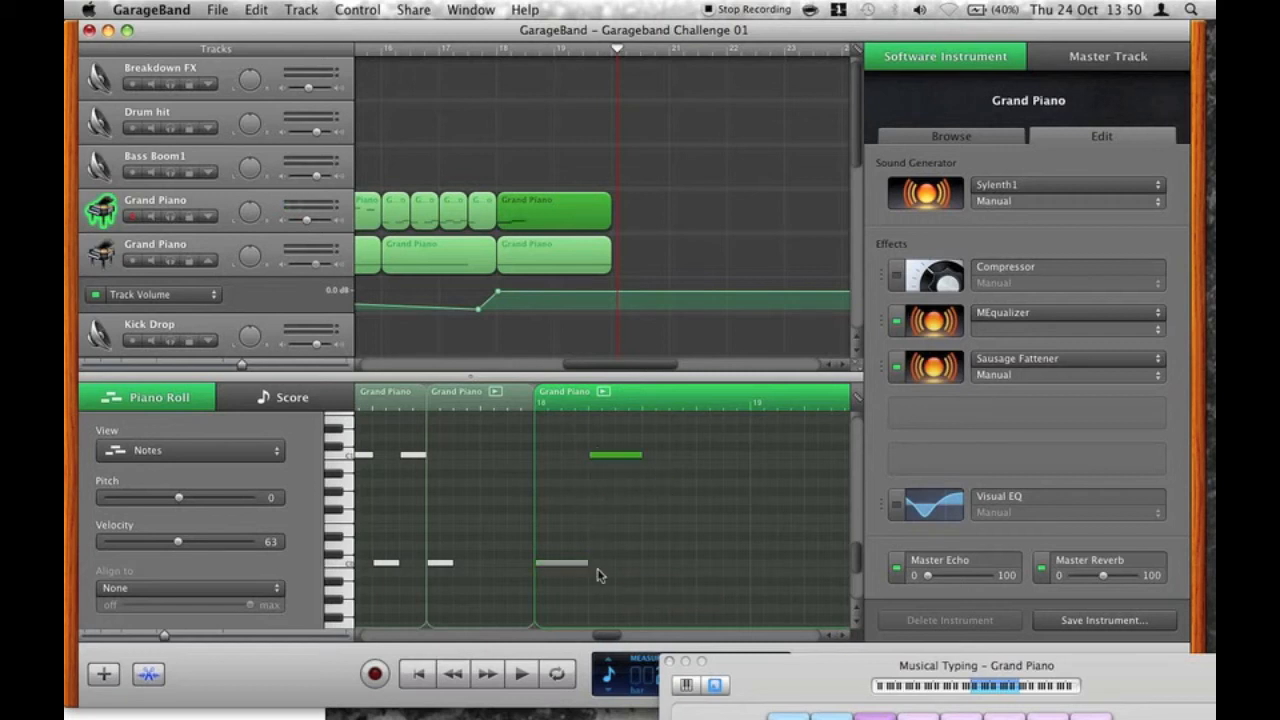
Add two more C0 notes and a closing note two semitones lower in the second half of bar 18, and play the part.
{"action": "scroll", "coordinate": [595, 573], "scroll_direction": "right", "scroll_amount": 3}
{"action": "left_click", "coordinate": [567, 563], "text": "super"}
{"action": "left_click_drag", "start_coordinate": [622, 565], "coordinate": [675, 585]}
{"action": "left_click", "coordinate": [589, 564], "text": "super"}
{"action": "left_click", "coordinate": [650, 566], "text": "super"}
{"action": "left_click", "coordinate": [484, 50]}
{"action": "key", "text": "space"}
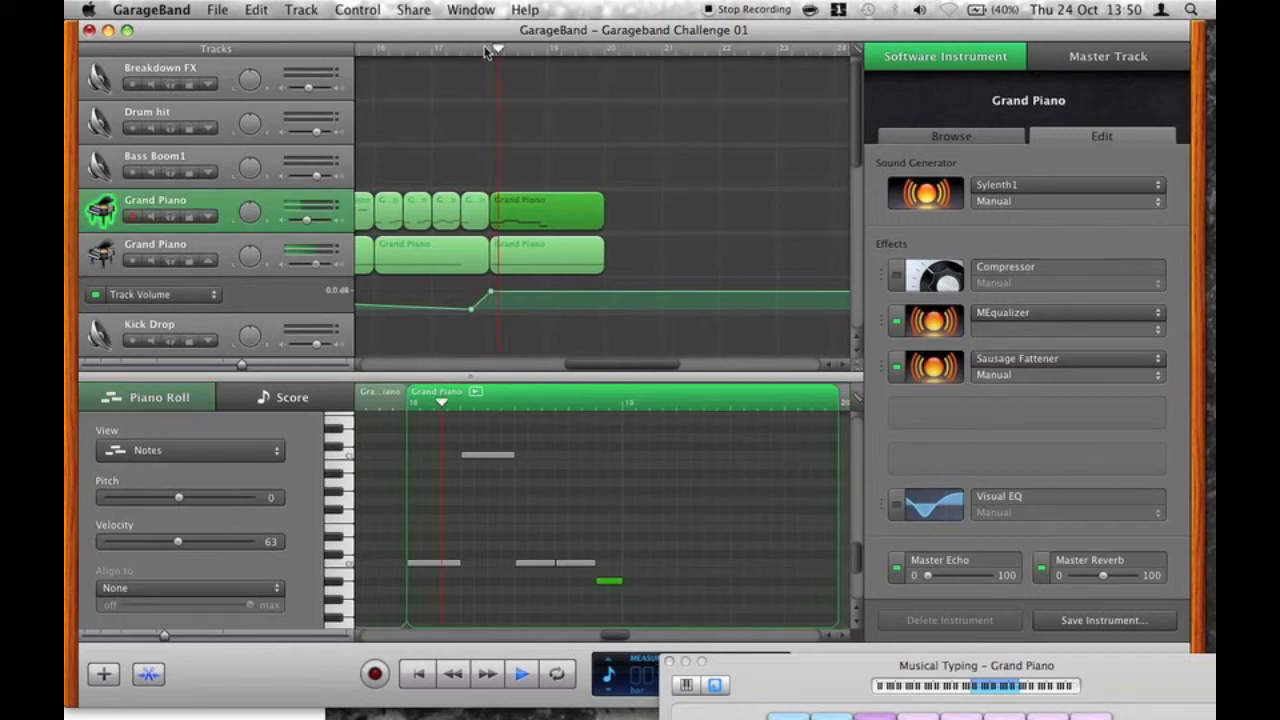
Shorten all five bar 18 notes together, lengthen the last one slightly, and play the region from bar 18.
{"action": "key", "text": "space"}
{"action": "left_click_drag", "start_coordinate": [591, 588], "coordinate": [409, 449]}
{"action": "left_click_drag", "start_coordinate": [421, 563], "coordinate": [396, 563]}
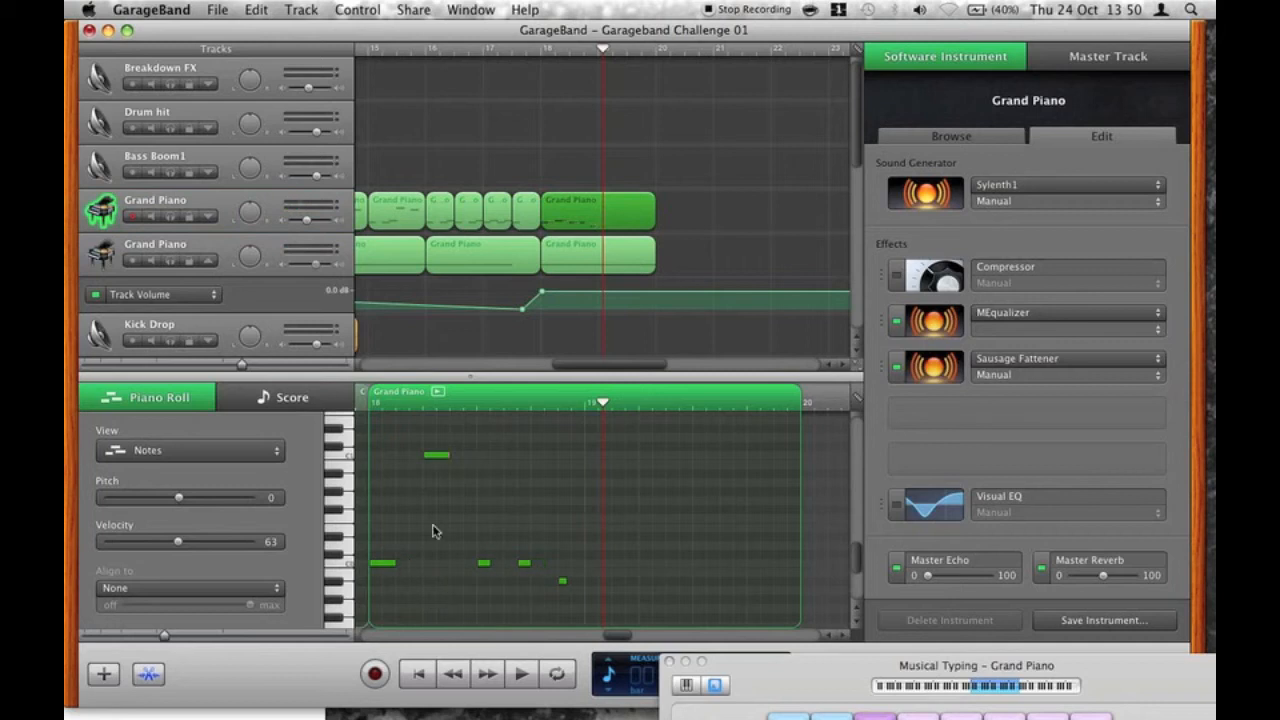
{"action": "left_click", "coordinate": [538, 62]}
{"action": "left_click_drag", "start_coordinate": [566, 582], "coordinate": [575, 582]}
{"action": "left_click", "coordinate": [537, 56]}
{"action": "key", "text": "space"}
{"action": "key", "text": "space"}
Lower the xKore Laser track's volume slightly and raise its Master Reverb.
{"action": "scroll", "coordinate": [625, 593], "scroll_direction": "down", "scroll_amount": 3}
{"action": "scroll", "coordinate": [625, 593], "scroll_direction": "left", "scroll_amount": 3}
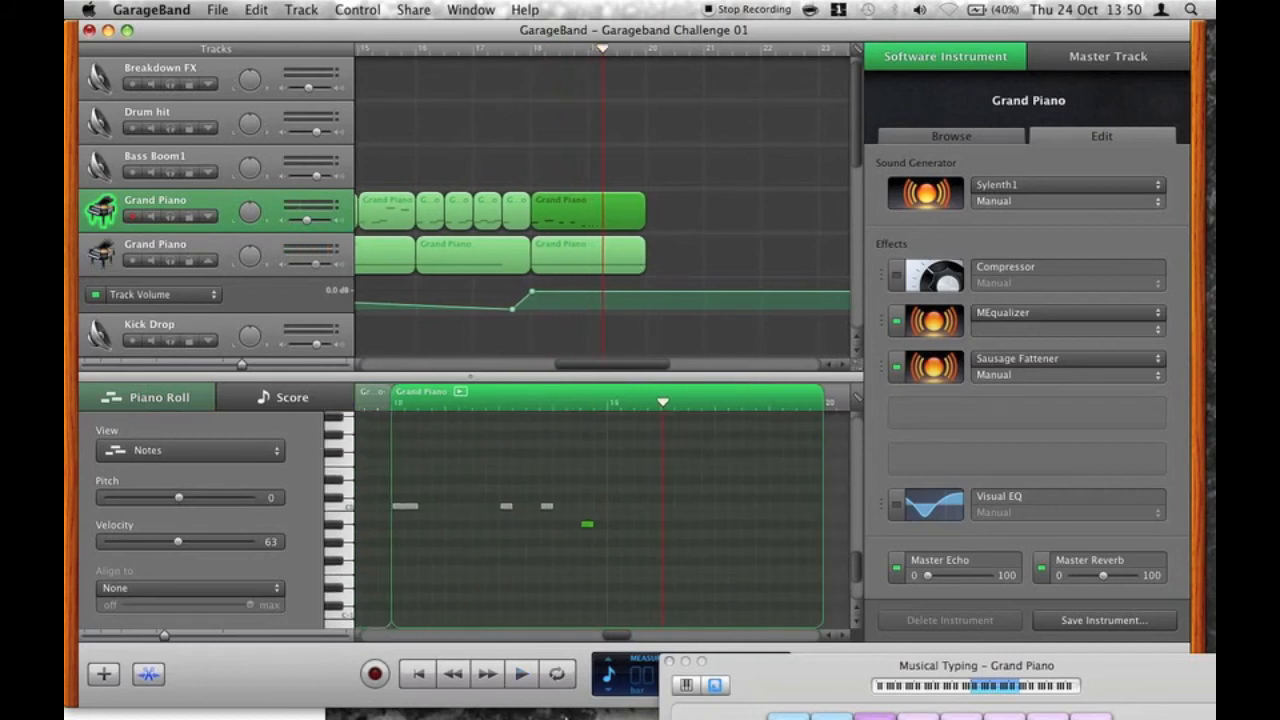
{"action": "scroll", "coordinate": [595, 240], "scroll_direction": "down", "scroll_amount": 10}
{"action": "left_click_drag", "start_coordinate": [309, 306], "coordinate": [304, 308]}
{"action": "left_click", "coordinate": [200, 282]}
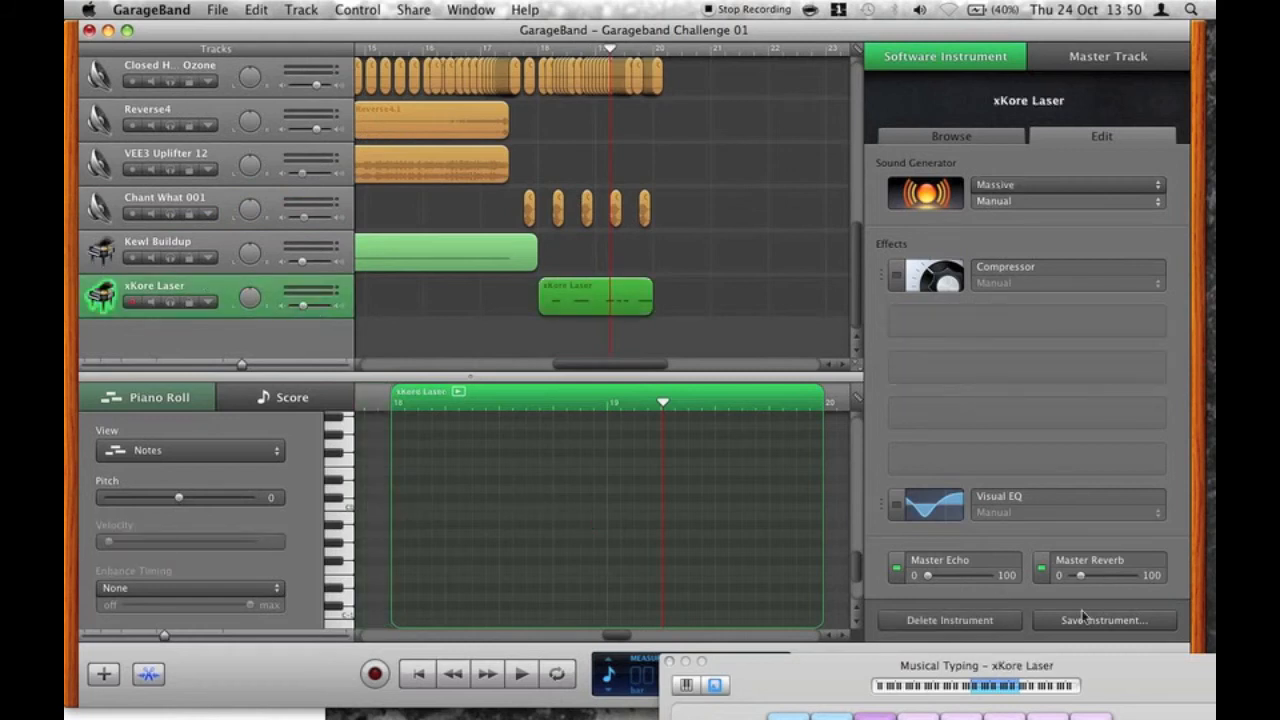
Play the drop with the xKore Laser part and delete the xKore Laser track.
{"action": "left_click", "coordinate": [512, 50]}
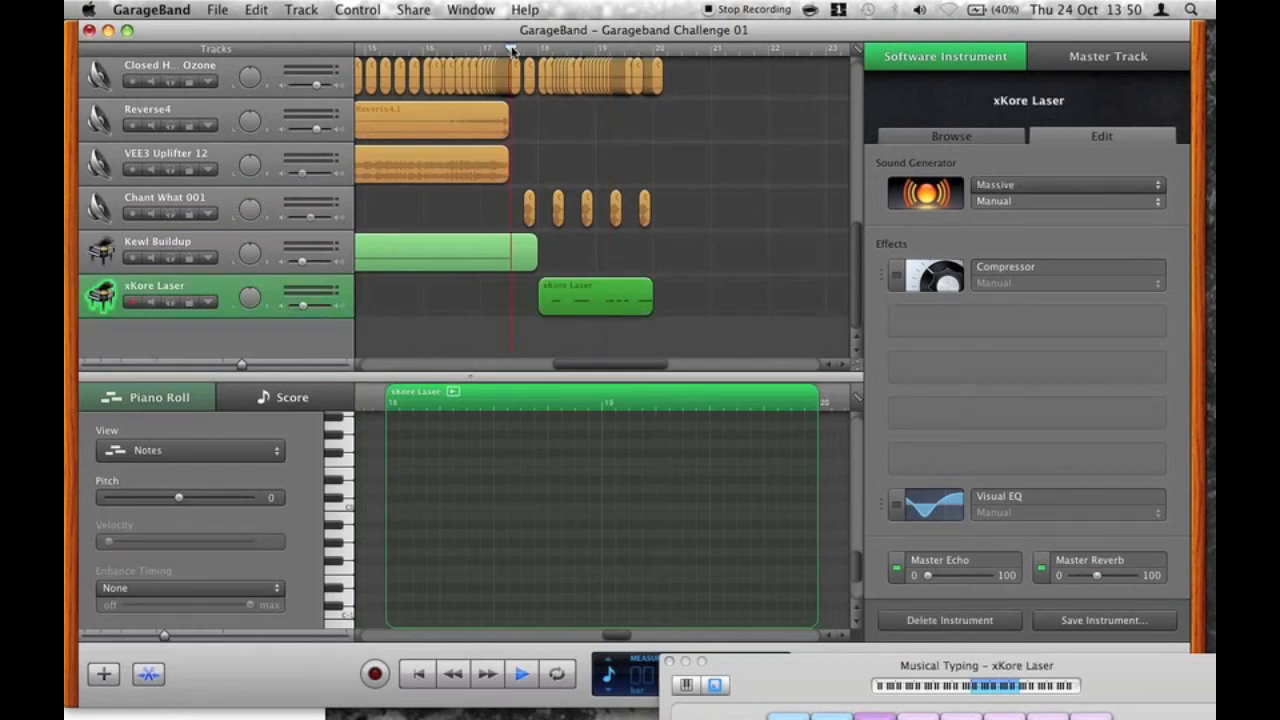
{"action": "key", "text": "space"}
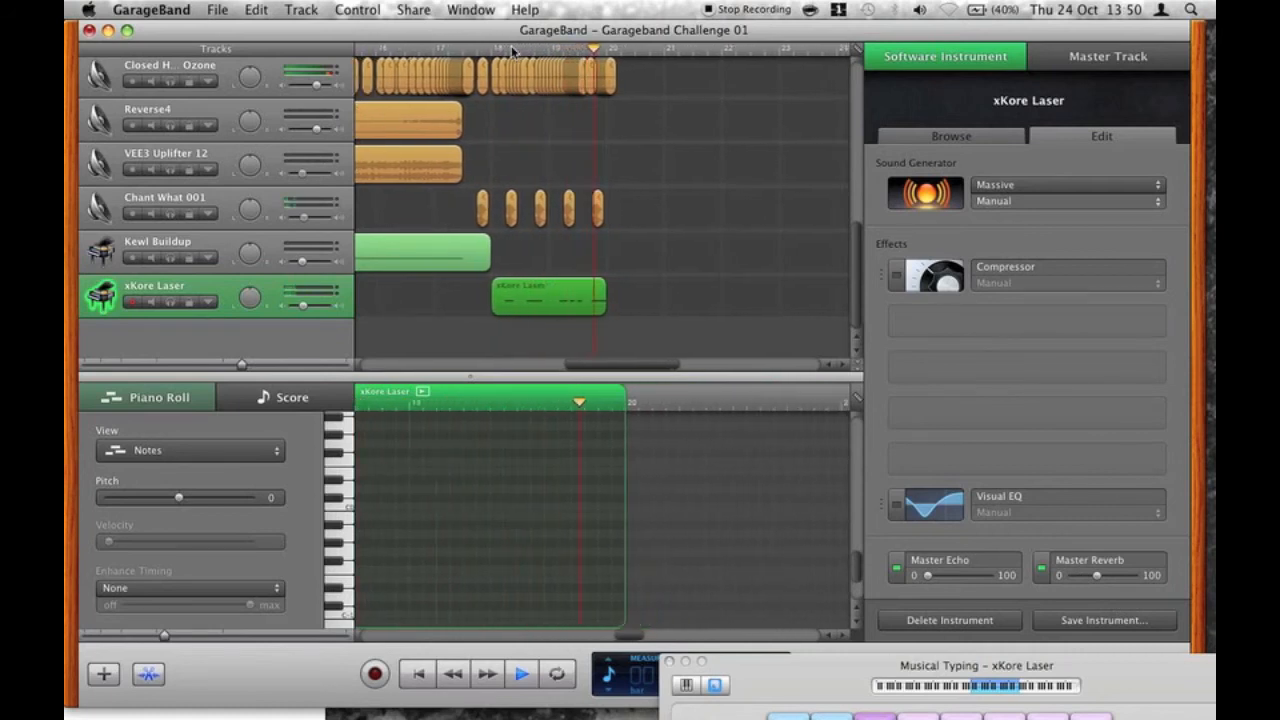
{"action": "key", "text": "super+BackSpace"}
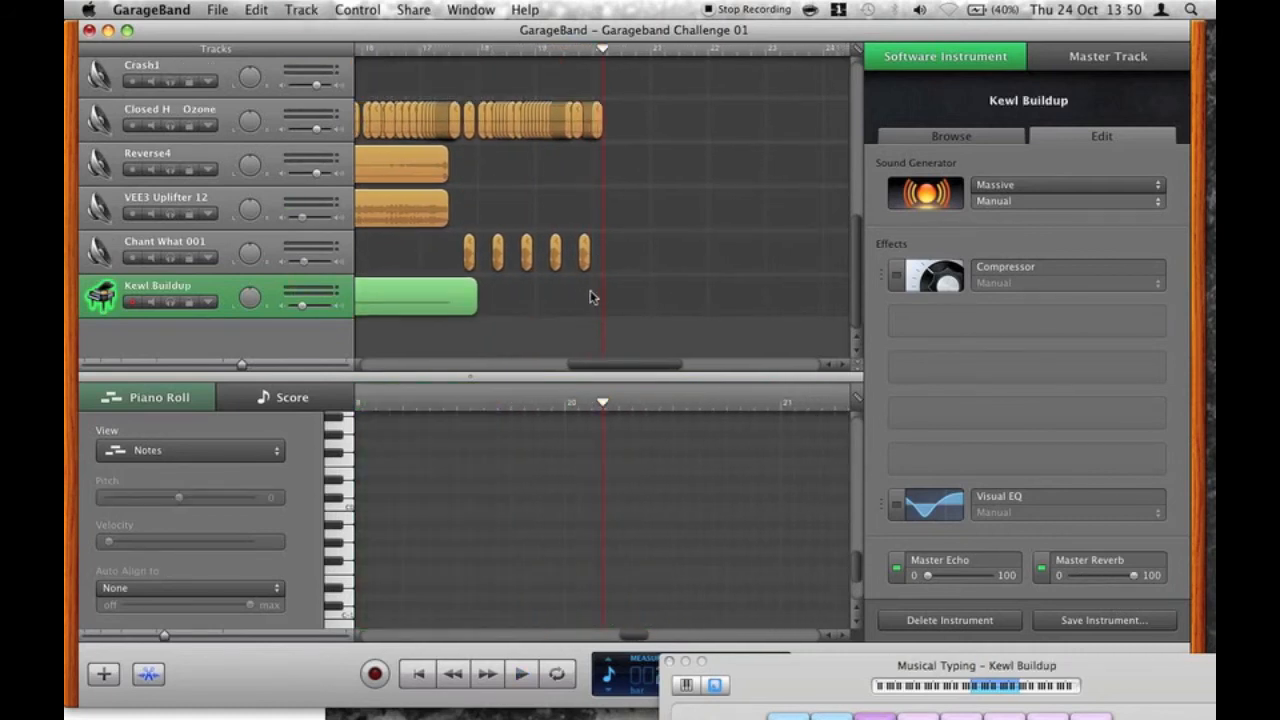
Reopen the upper Grand Piano region at bar 18 and listen to its part.
{"action": "scroll", "coordinate": [590, 290], "scroll_direction": "up", "scroll_amount": 10}
{"action": "left_click", "coordinate": [551, 222]}
{"action": "scroll", "coordinate": [562, 541], "scroll_direction": "left", "scroll_amount": 5}
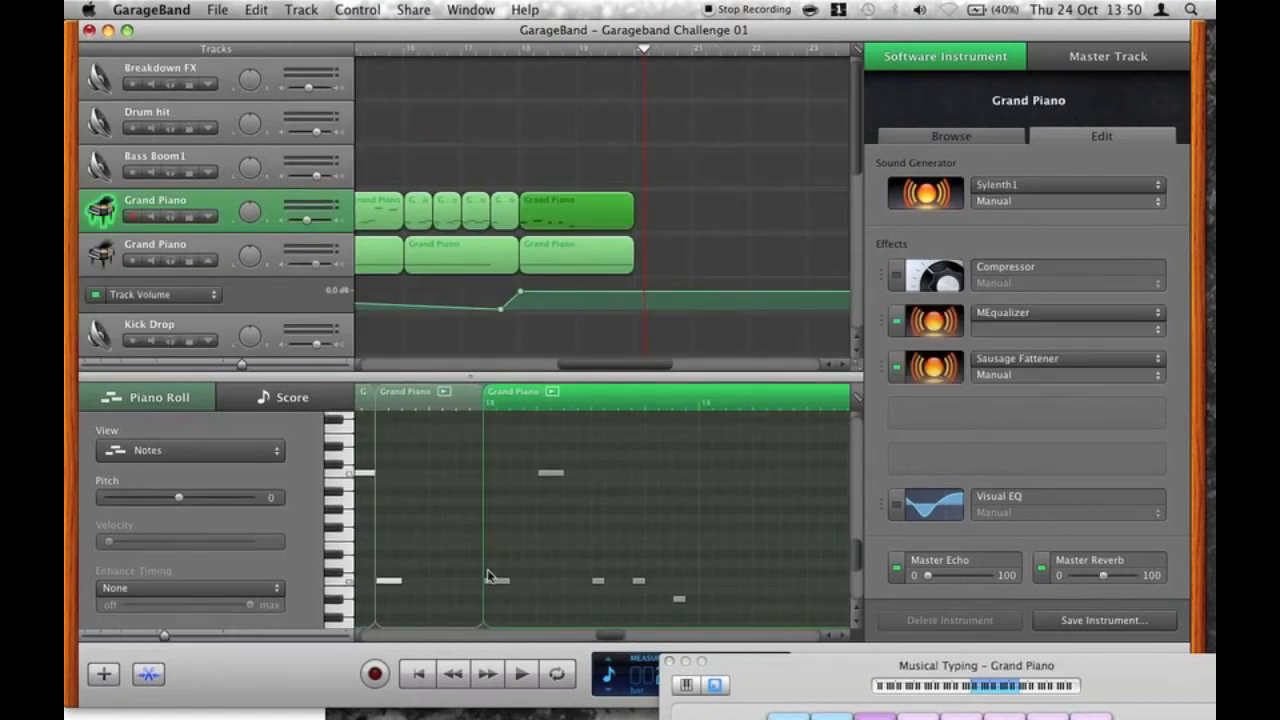
{"action": "left_click", "coordinate": [491, 579]}
{"action": "left_click", "coordinate": [511, 58]}
{"action": "left_click", "coordinate": [521, 50]}
{"action": "key", "text": "space"}
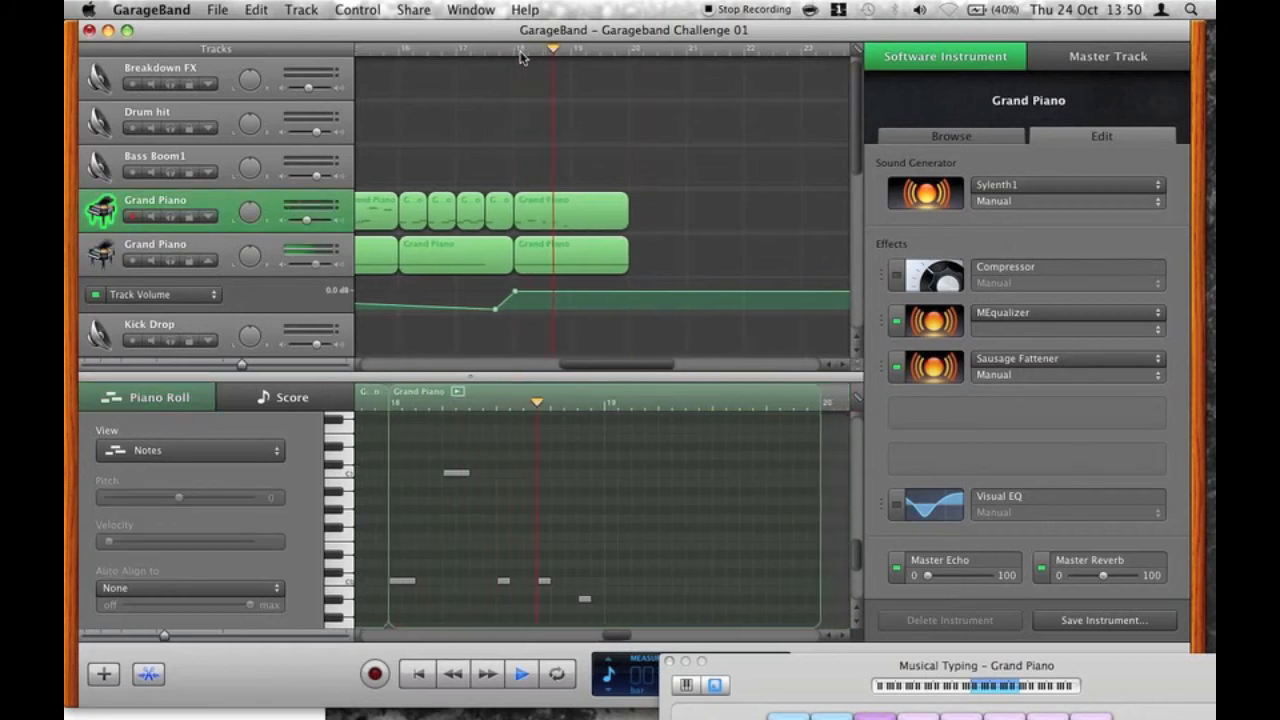
{"action": "key", "text": "space"}
Remove the C1 note, make the opening note a half-bar C-1, raise the last note to one semitone above C0, and play it.
{"action": "left_click", "coordinate": [419, 475]}
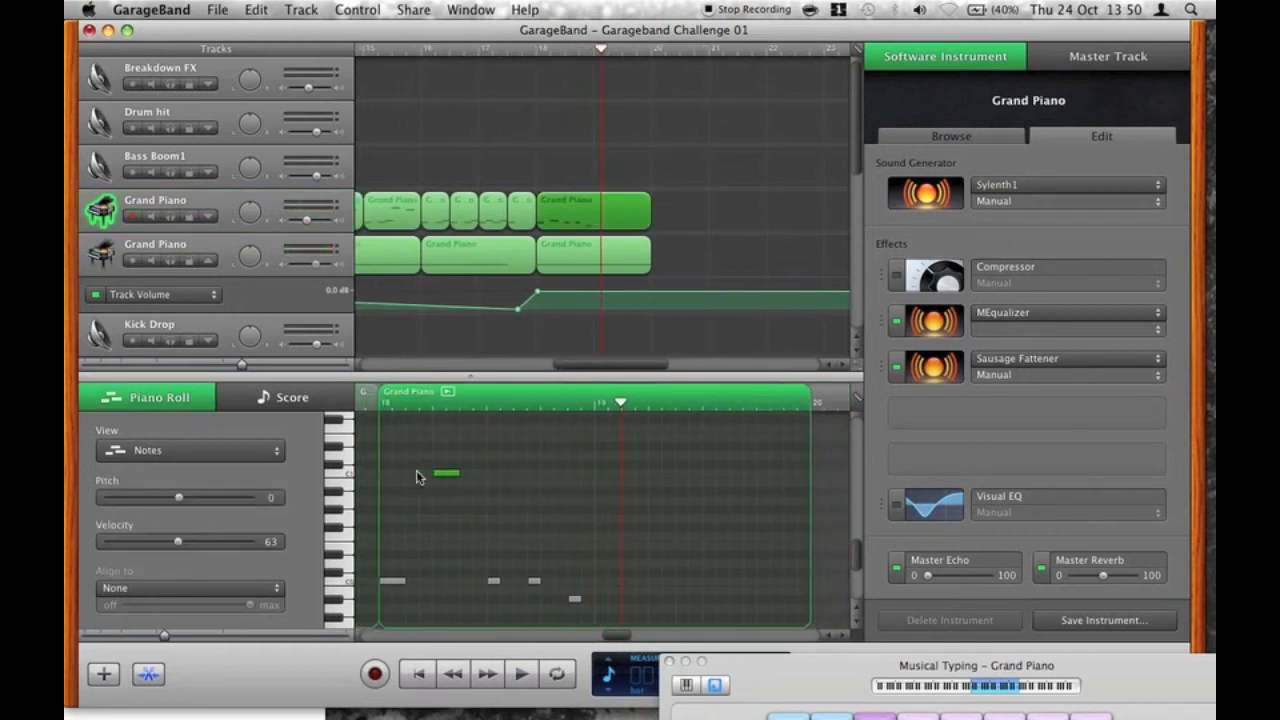
{"action": "scroll", "coordinate": [419, 477], "scroll_direction": "down", "scroll_amount": 3}
{"action": "scroll", "coordinate": [420, 478], "scroll_direction": "down", "scroll_amount": 2}
{"action": "scroll", "coordinate": [420, 478], "scroll_direction": "left", "scroll_amount": 3}
{"action": "left_click_drag", "start_coordinate": [472, 456], "coordinate": [568, 564]}
{"action": "left_click", "coordinate": [574, 456]}
{"action": "scroll", "coordinate": [575, 463], "scroll_direction": "right", "scroll_amount": 4}
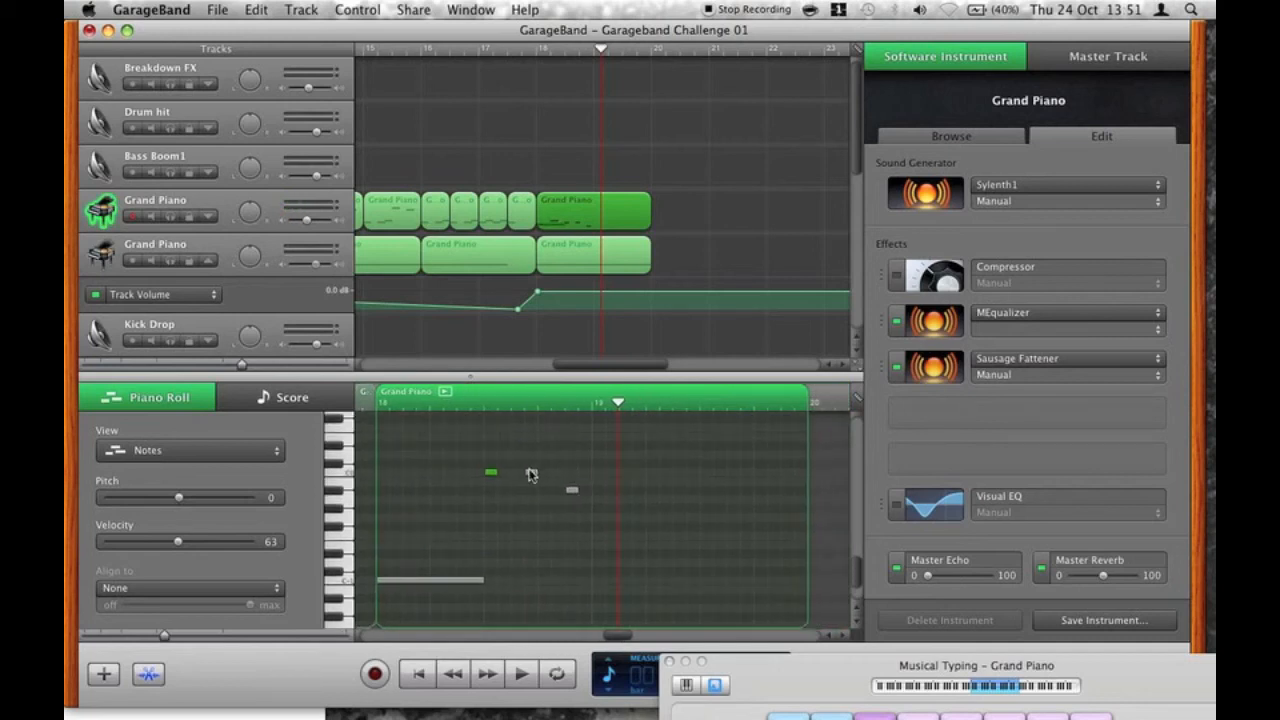
{"action": "left_click_drag", "start_coordinate": [572, 490], "coordinate": [576, 473]}
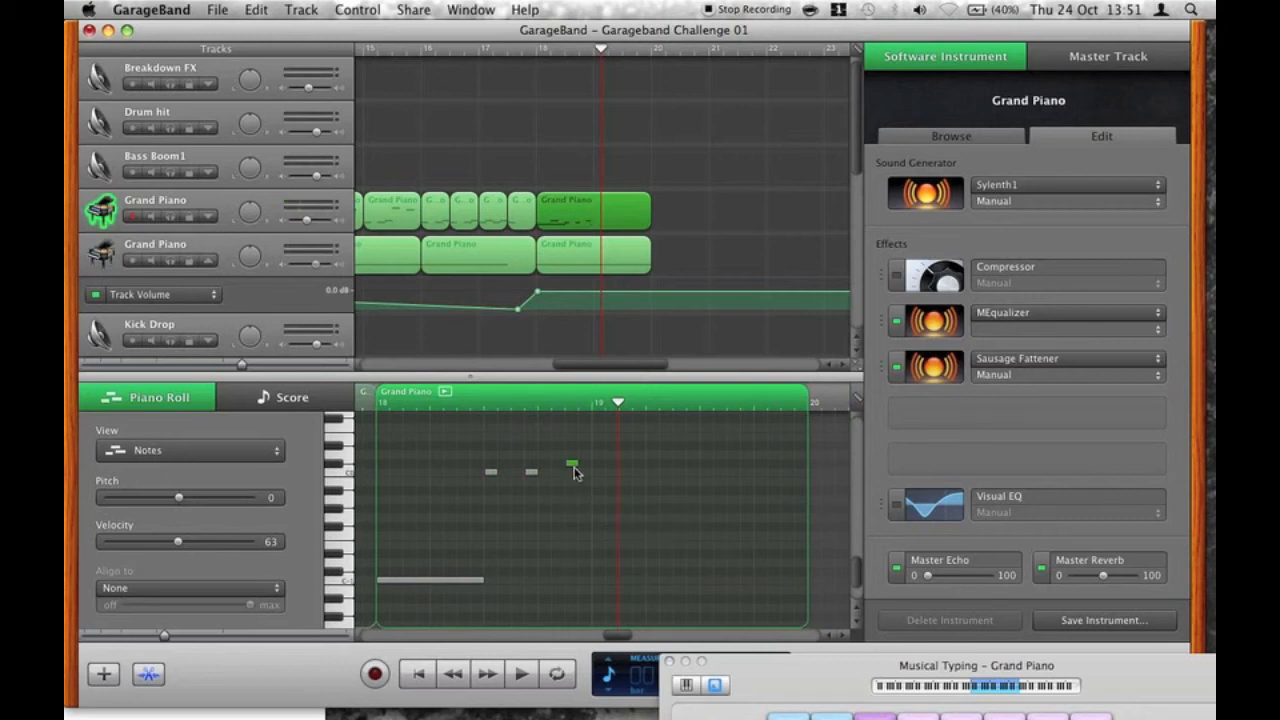
{"action": "left_click", "coordinate": [530, 55]}
{"action": "key", "text": "space"}
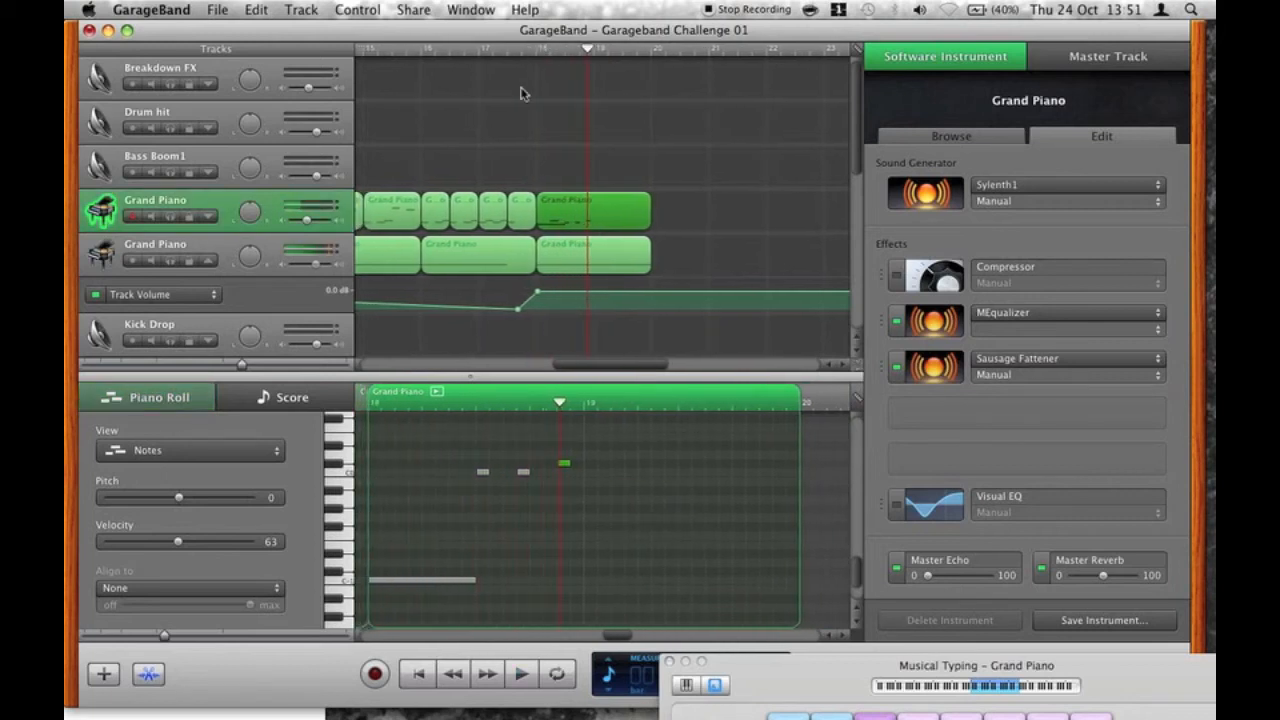
Try adding a C1 note on the second beat of bar 18 and undo it.
{"action": "scroll", "coordinate": [580, 566], "scroll_direction": "up", "scroll_amount": 5}
{"action": "scroll", "coordinate": [580, 566], "scroll_direction": "left", "scroll_amount": 5}
{"action": "left_click", "coordinate": [538, 481], "text": "super"}
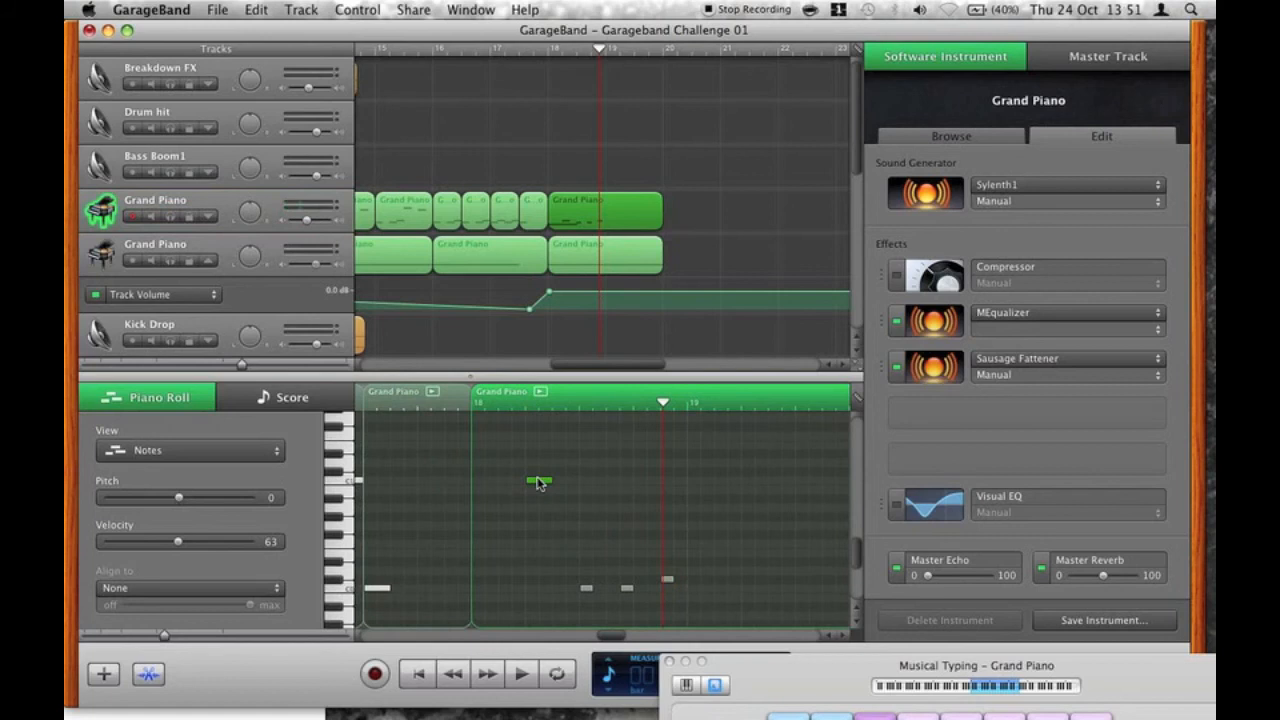
{"action": "key", "text": "super+z"}
Lengthen the last bar 18 note, fill bar 19 with one-beat notes on C0, C-1, C#0 and D#0, and play the part.
{"action": "key", "text": "space"}
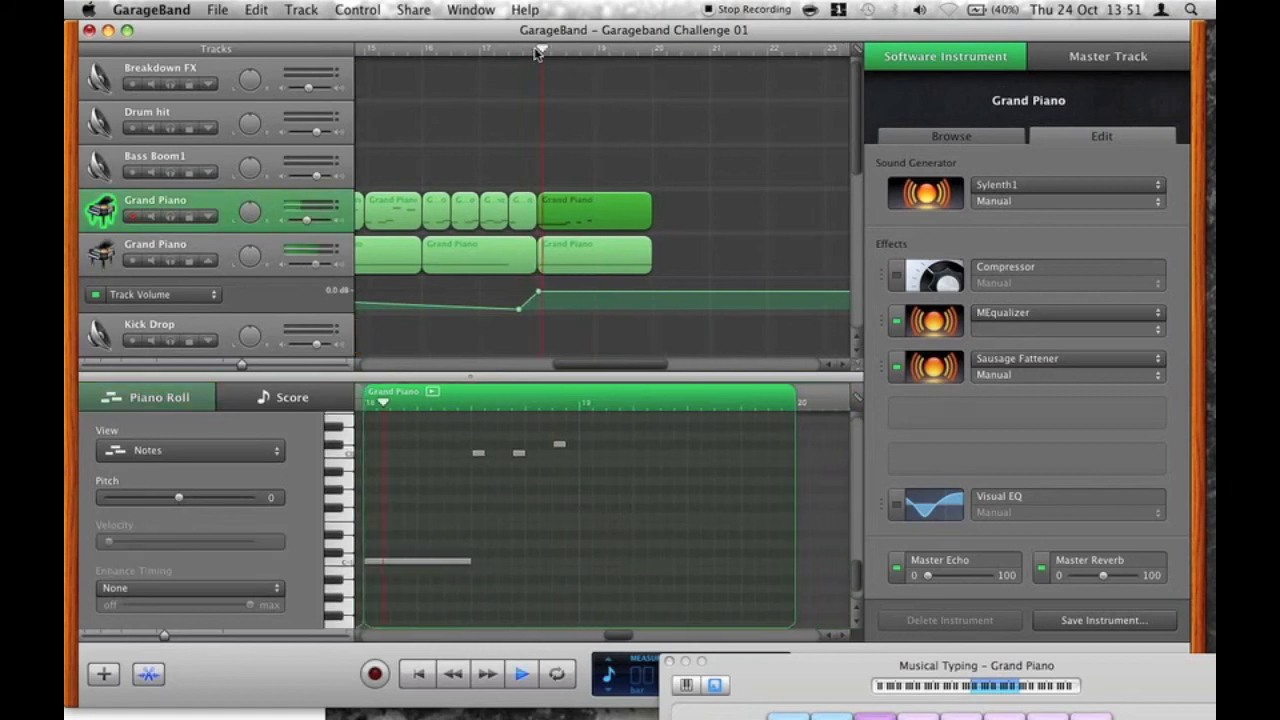
{"action": "key", "text": "space"}
{"action": "left_click", "coordinate": [570, 445], "text": "super"}
{"action": "left_click", "coordinate": [585, 453], "text": "super"}
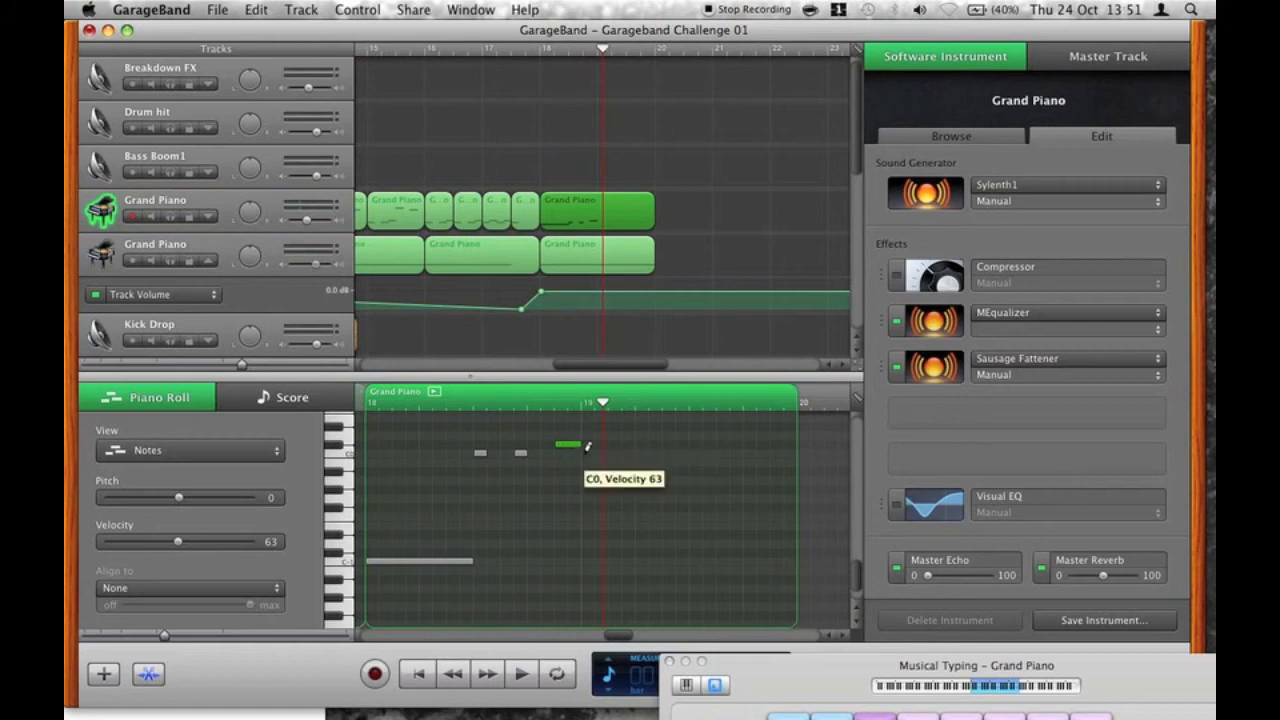
{"action": "left_click", "coordinate": [640, 561], "text": "super"}
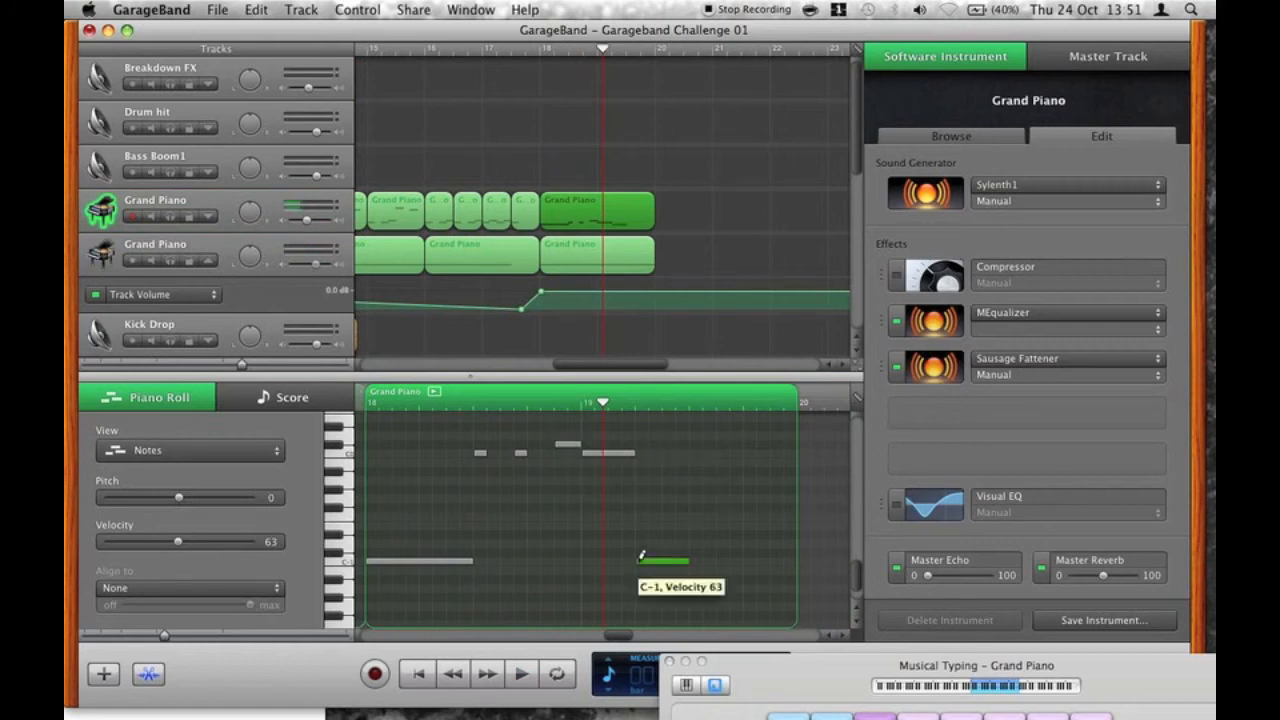
{"action": "left_click", "coordinate": [692, 443], "text": "super"}
{"action": "left_click", "coordinate": [745, 425], "text": "super"}
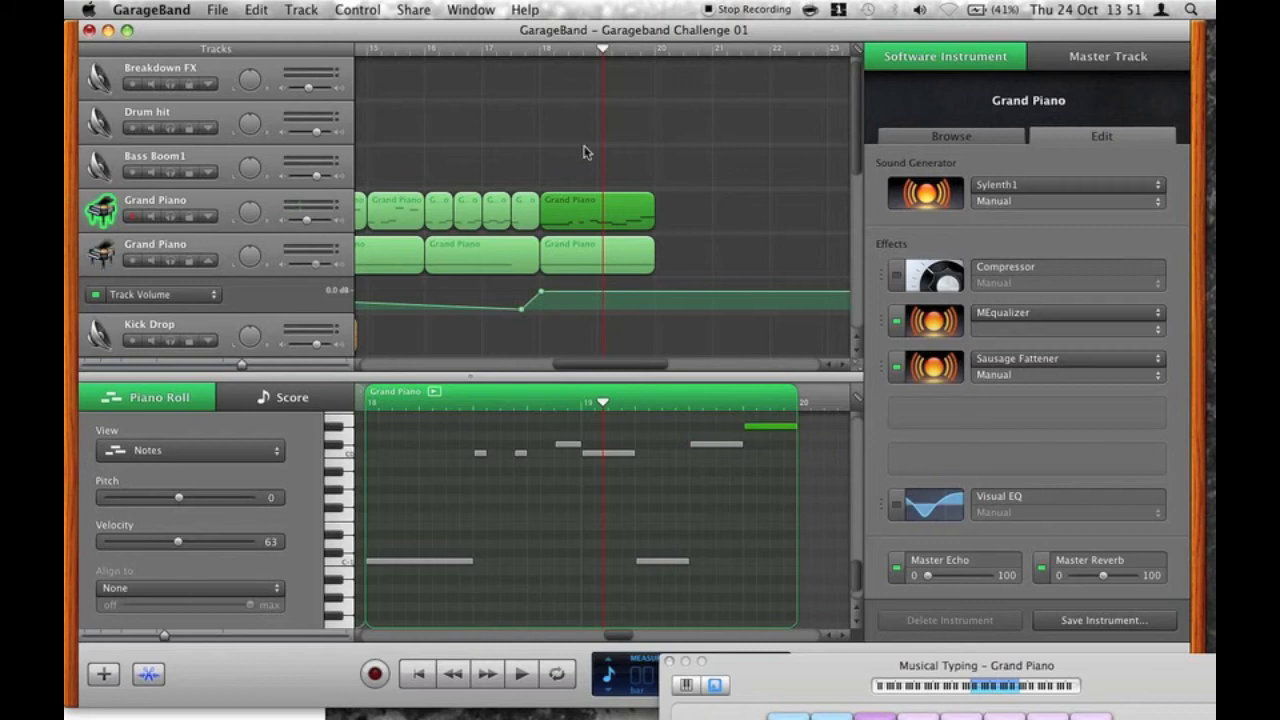
{"action": "left_click", "coordinate": [527, 52]}
{"action": "key", "text": "space"}
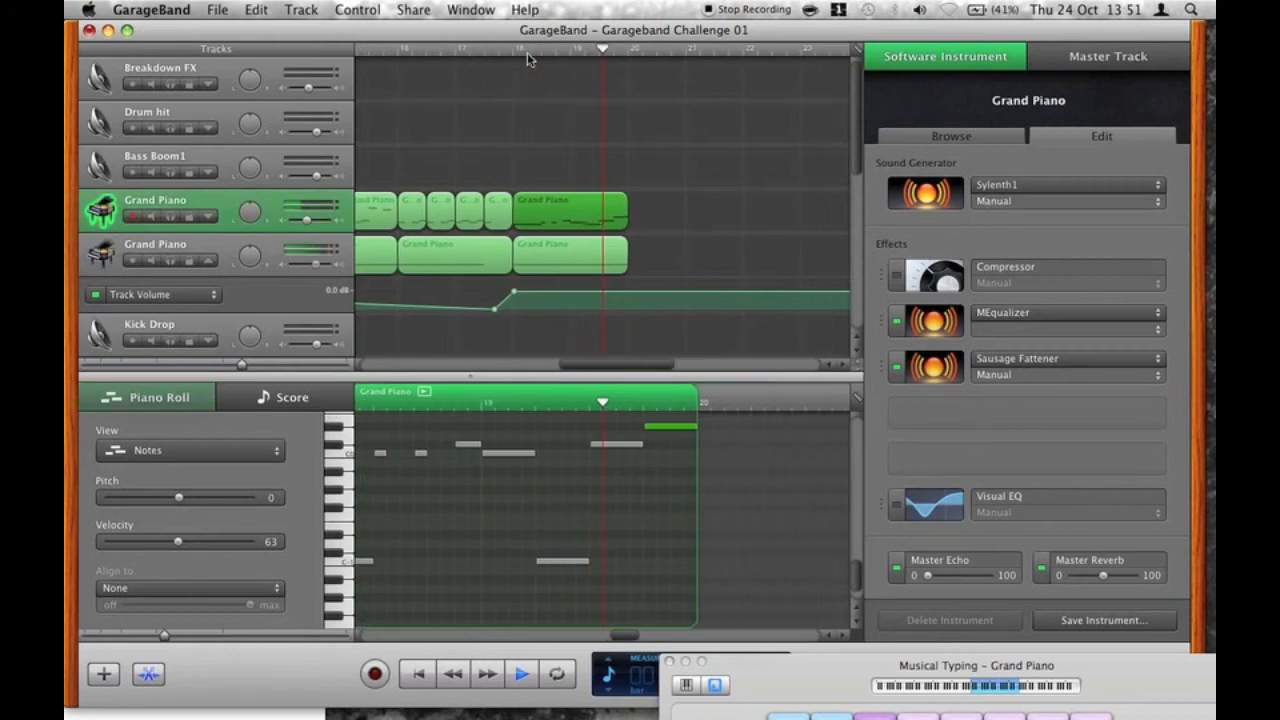
Delete the first Chant What 001 region, just before bar 18, and play the drop.
{"action": "scroll", "coordinate": [472, 326], "scroll_direction": "down", "scroll_amount": 5}
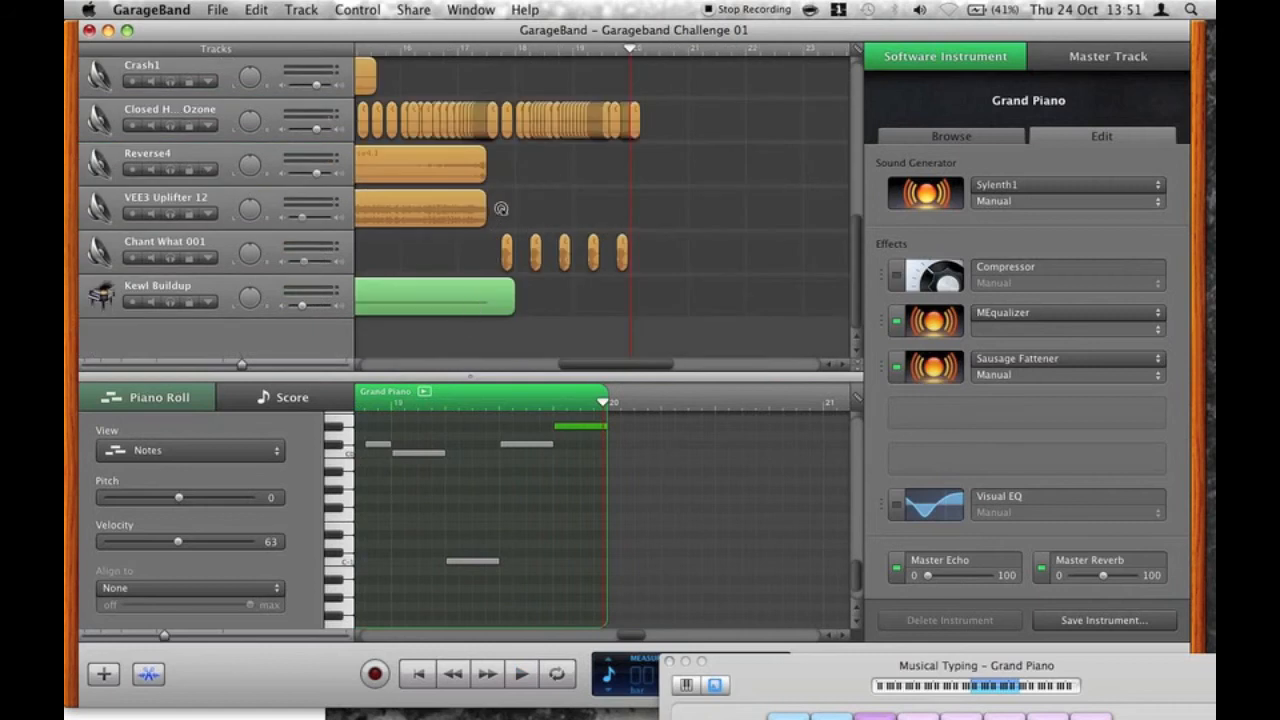
{"action": "scroll", "coordinate": [501, 290], "scroll_direction": "up", "scroll_amount": 1}
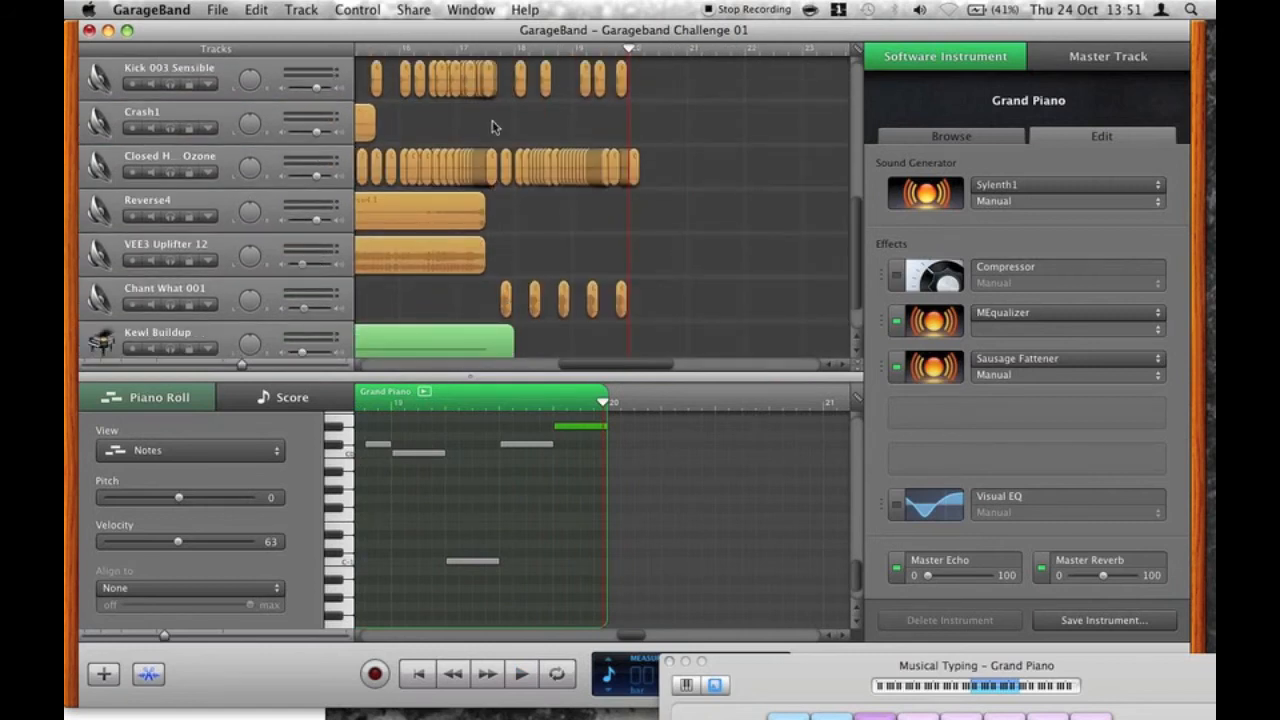
{"action": "key", "text": "Delete"}
{"action": "left_click", "coordinate": [460, 52]}
{"action": "key", "text": "space"}
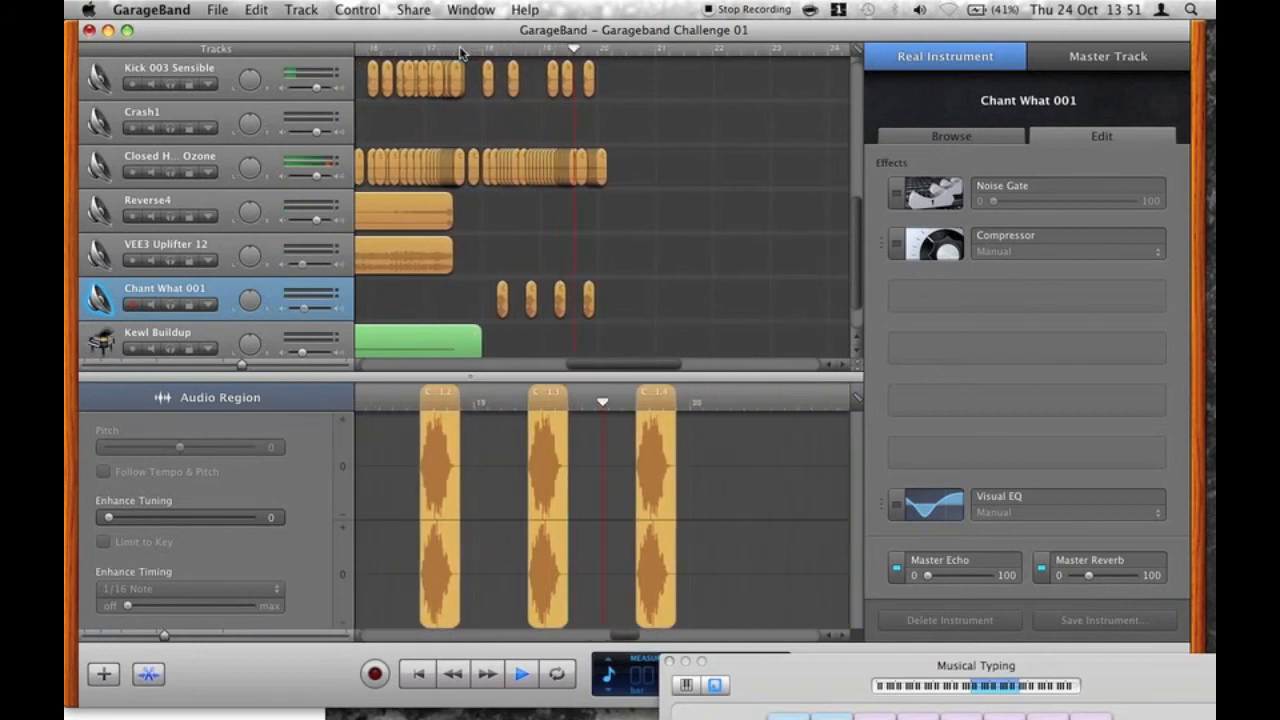
{"action": "key", "text": "space"}
Hide the region editor and the lower Grand Piano track's automation, with the timeline zoomed in on bars 17 to 21.
{"action": "left_click", "coordinate": [214, 365]}
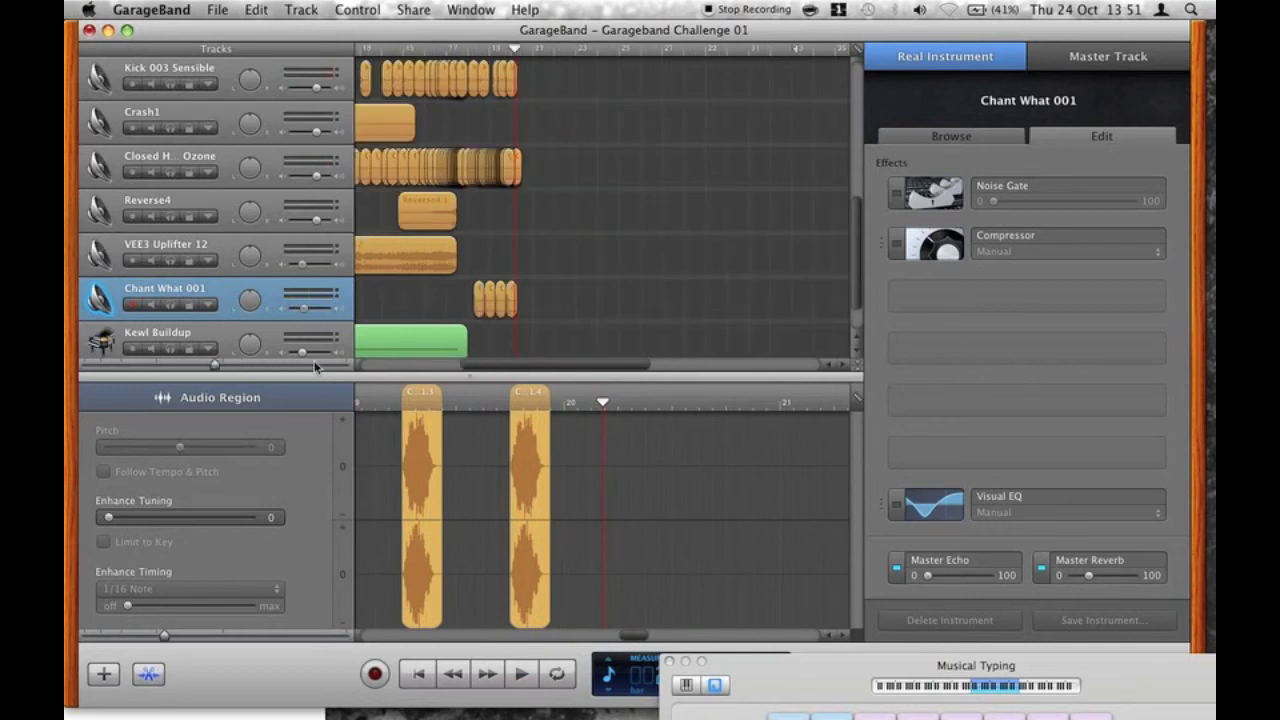
{"action": "scroll", "coordinate": [455, 344], "scroll_direction": "down", "scroll_amount": 3}
{"action": "left_click", "coordinate": [147, 683]}
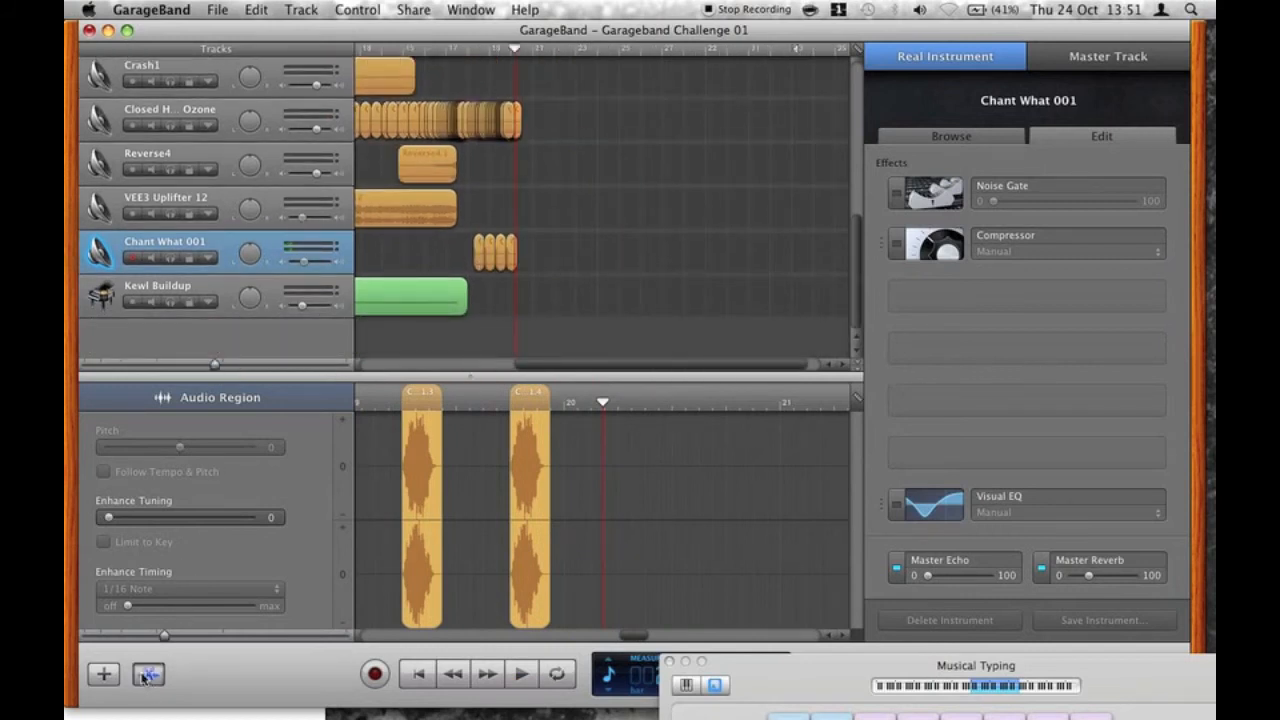
{"action": "left_click", "coordinate": [247, 634]}
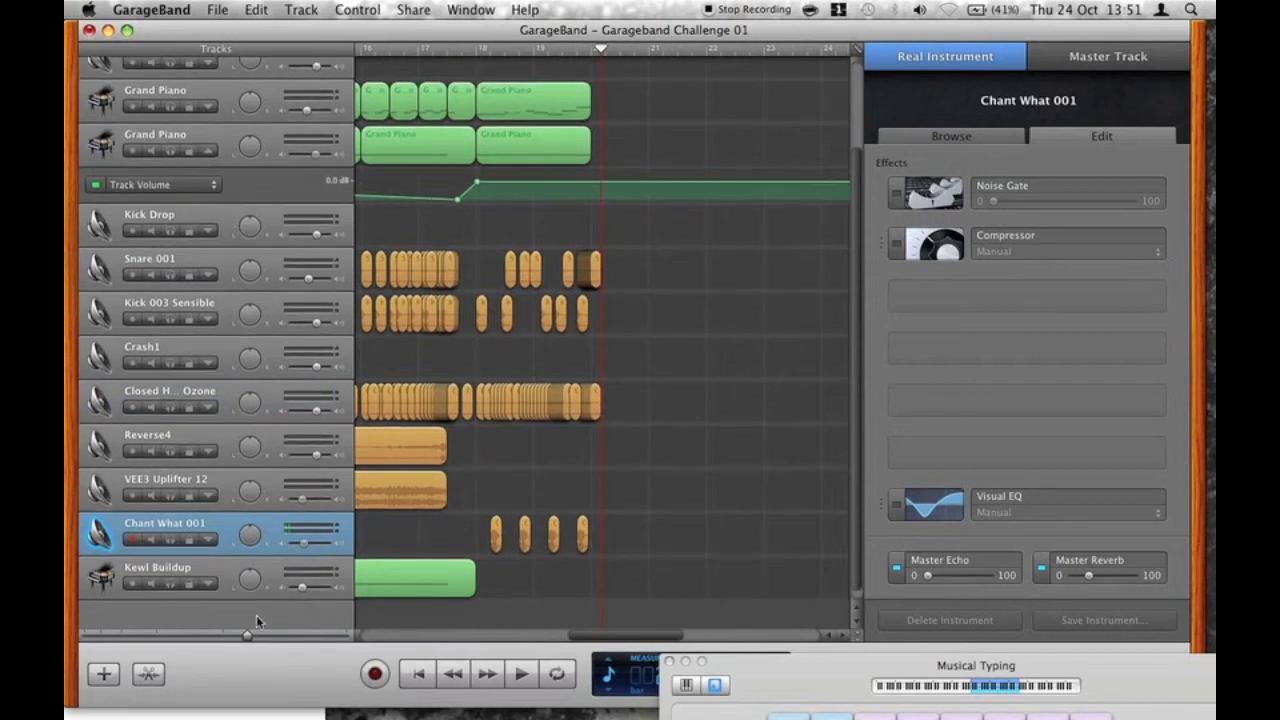
{"action": "left_click", "coordinate": [266, 635]}
{"action": "left_click", "coordinate": [208, 152]}
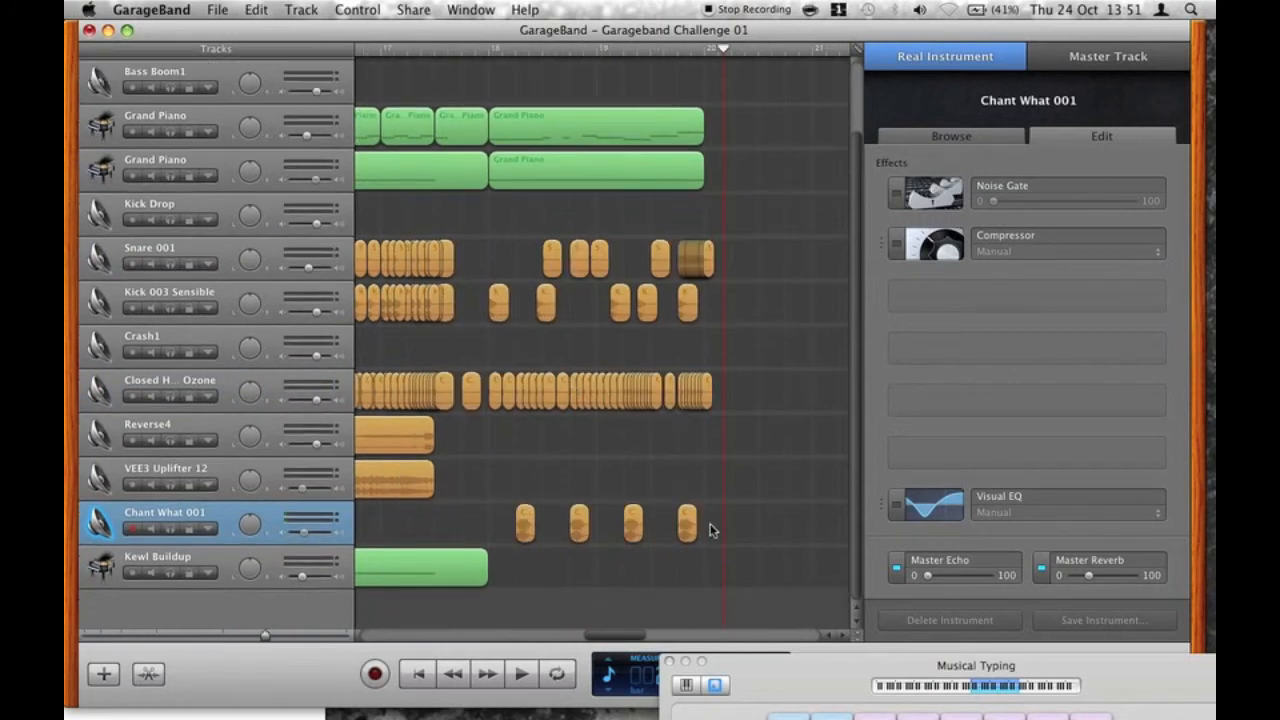
Copy all the drop's regions in bars 18 and 19 to bar 20 and play through the transition.
{"action": "left_click_drag", "start_coordinate": [755, 552], "coordinate": [492, 73]}
{"action": "scroll", "coordinate": [492, 73], "scroll_direction": "down", "scroll_amount": 2}
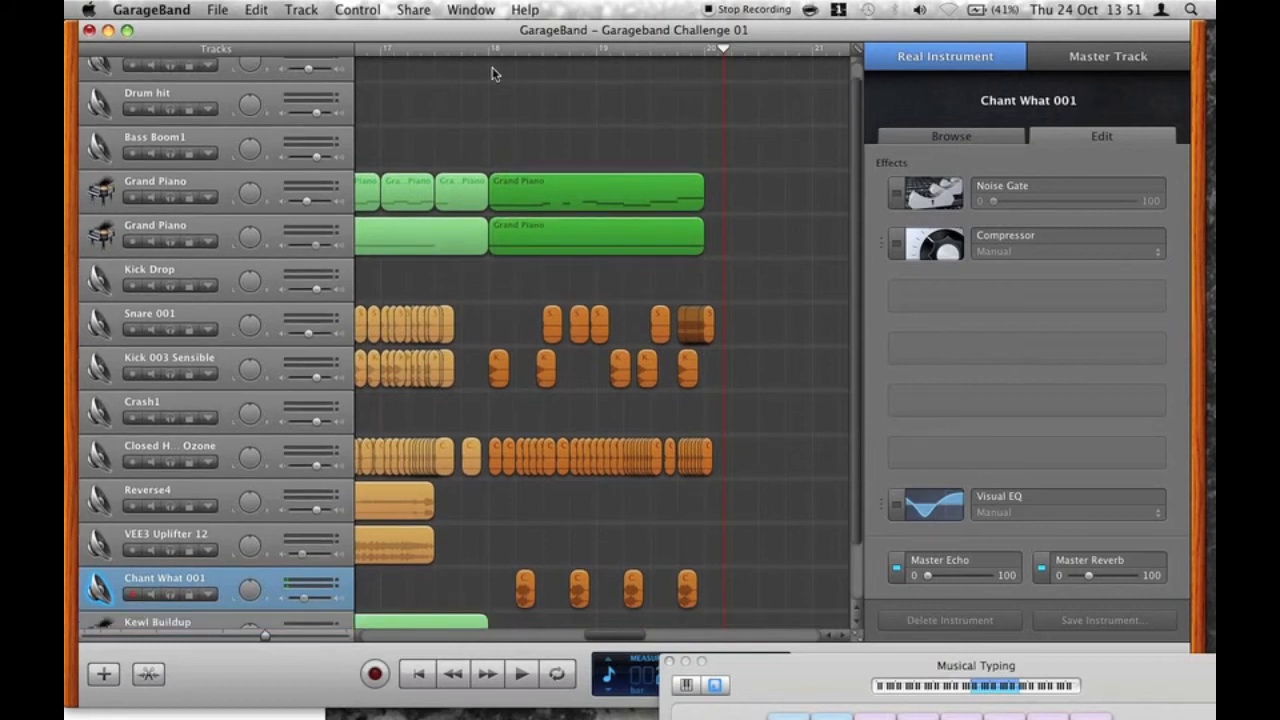
{"action": "scroll", "coordinate": [492, 74], "scroll_direction": "down", "scroll_amount": 1}
{"action": "left_click", "coordinate": [413, 9]}
{"action": "left_click", "coordinate": [681, 38]}
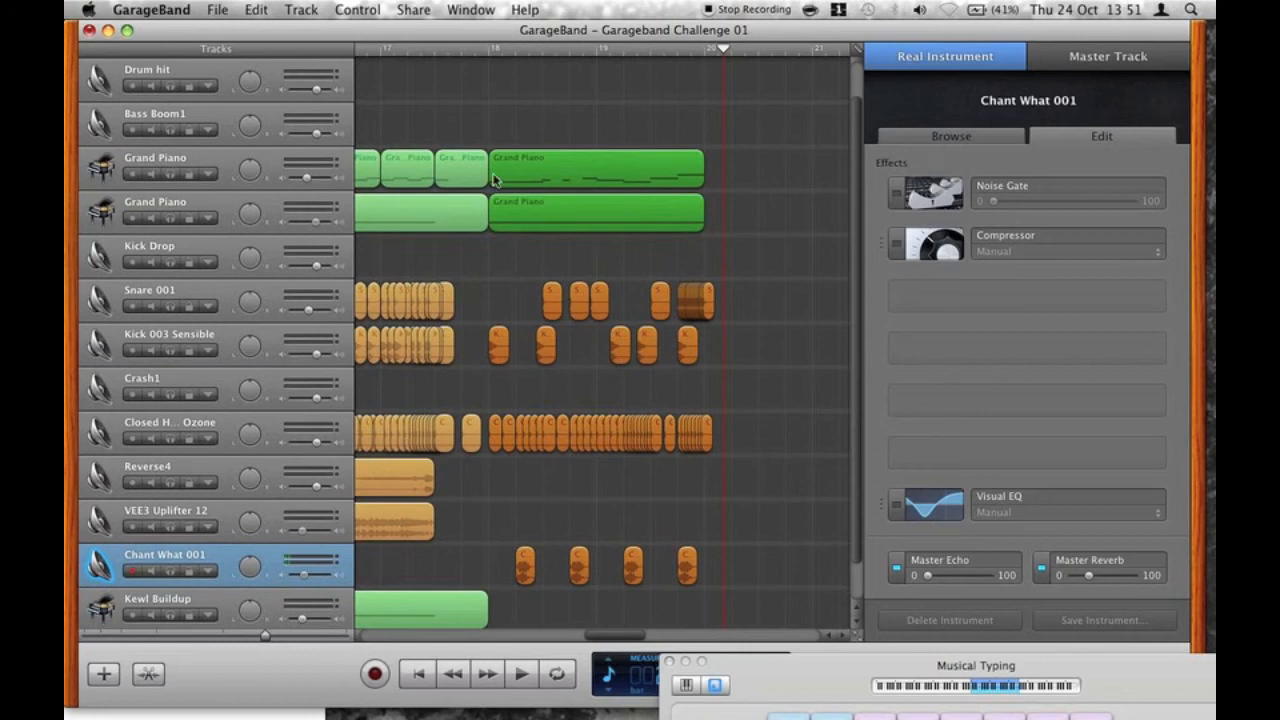
{"action": "left_click_drag", "start_coordinate": [497, 345], "coordinate": [715, 366]}
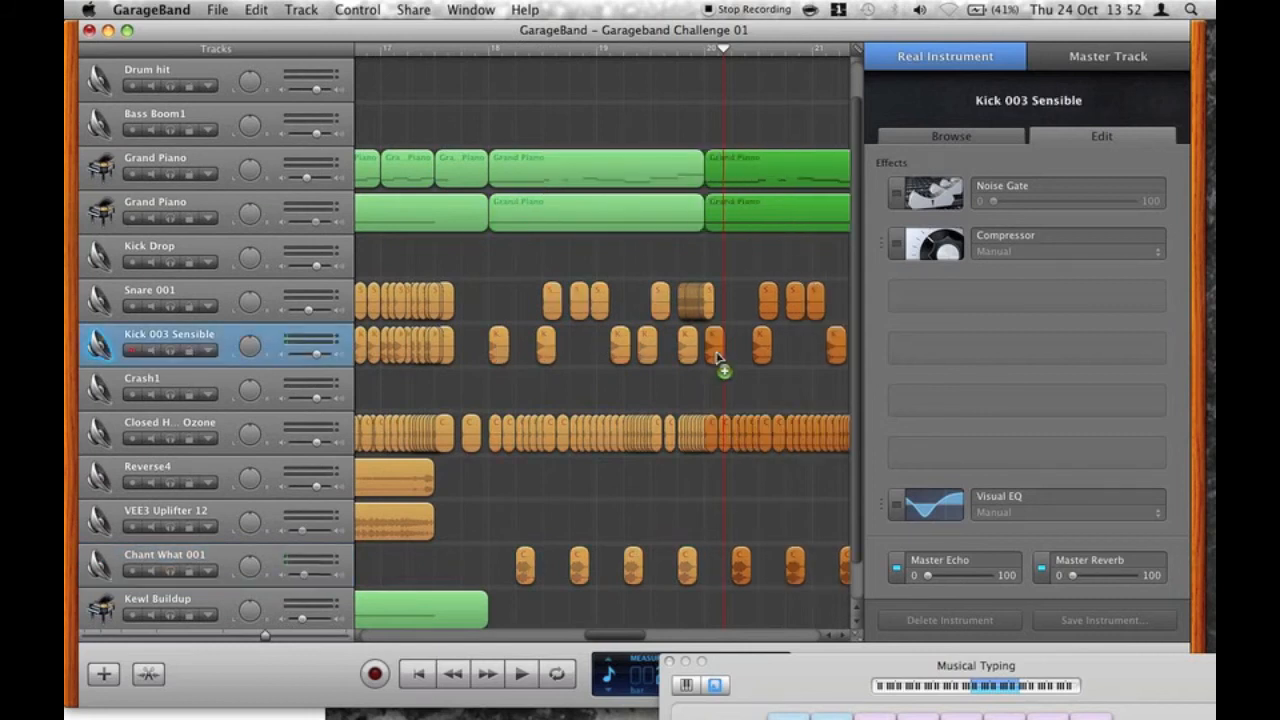
{"action": "left_click", "coordinate": [476, 50]}
{"action": "key", "text": "space"}
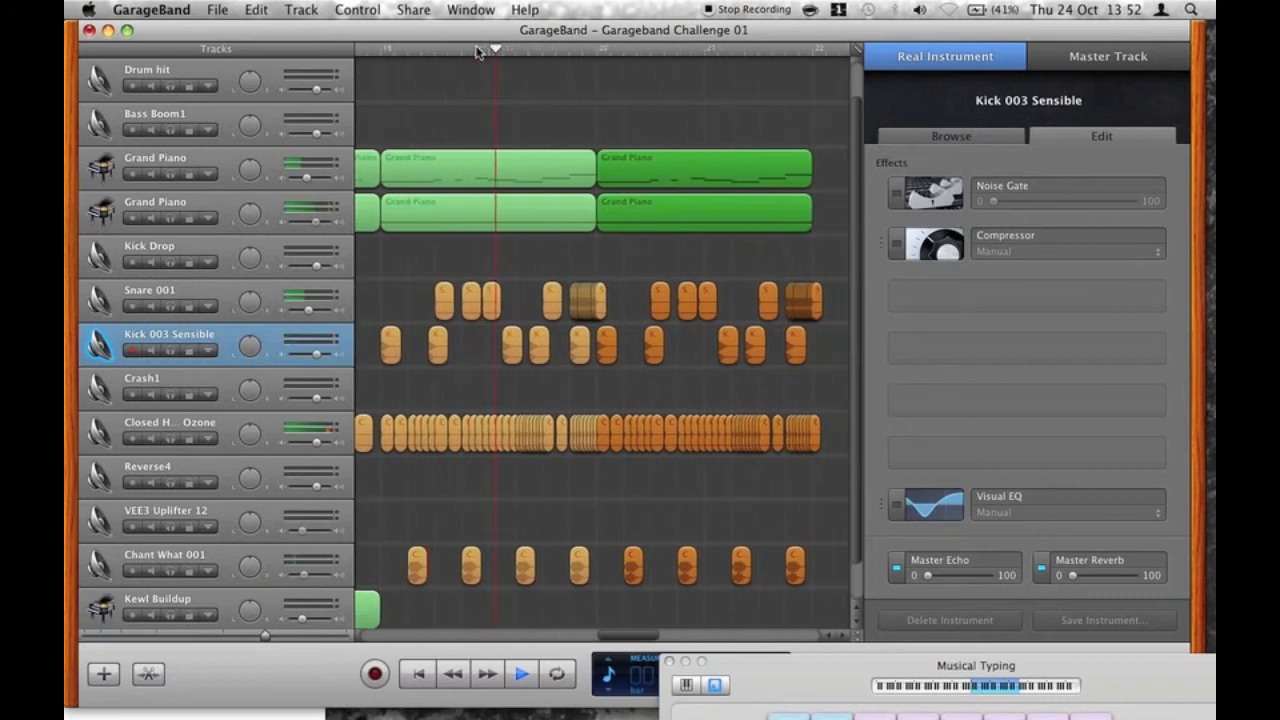
{"action": "key", "text": "space"}
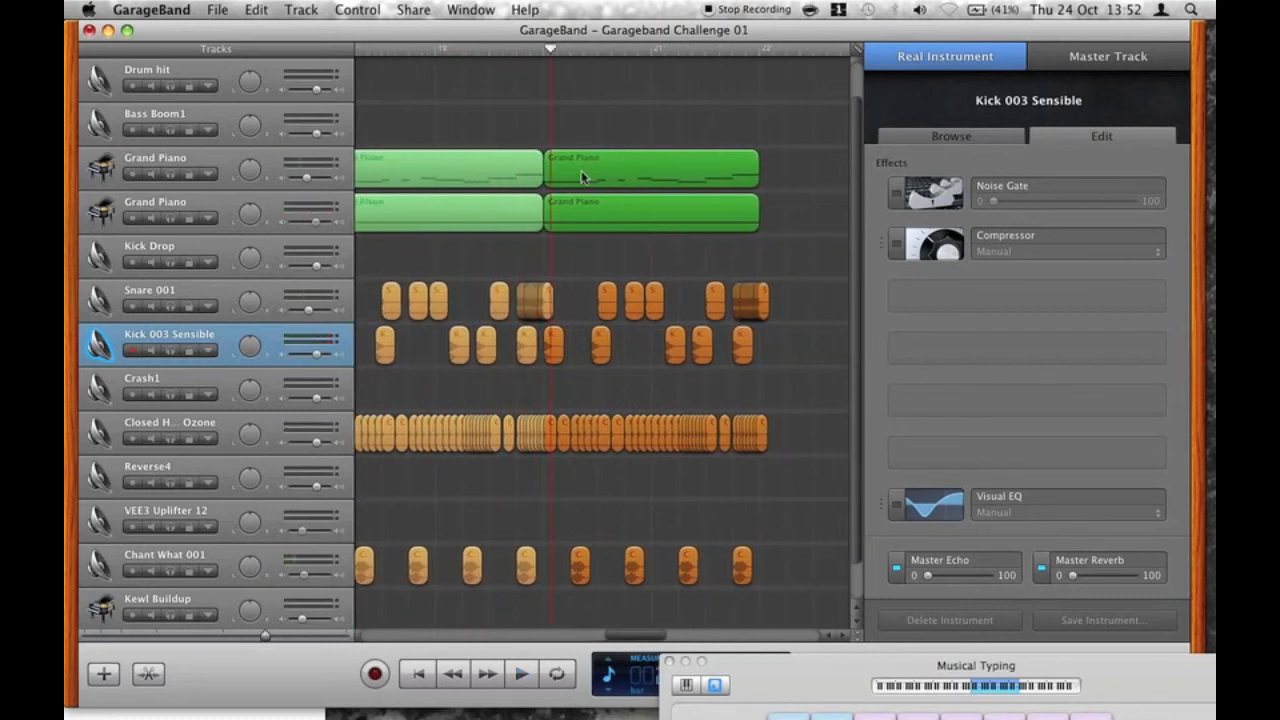
Raise the opening long note of the upper Grand Piano region at bar 20 to F0 and play it.
{"action": "double_click", "coordinate": [583, 177]}
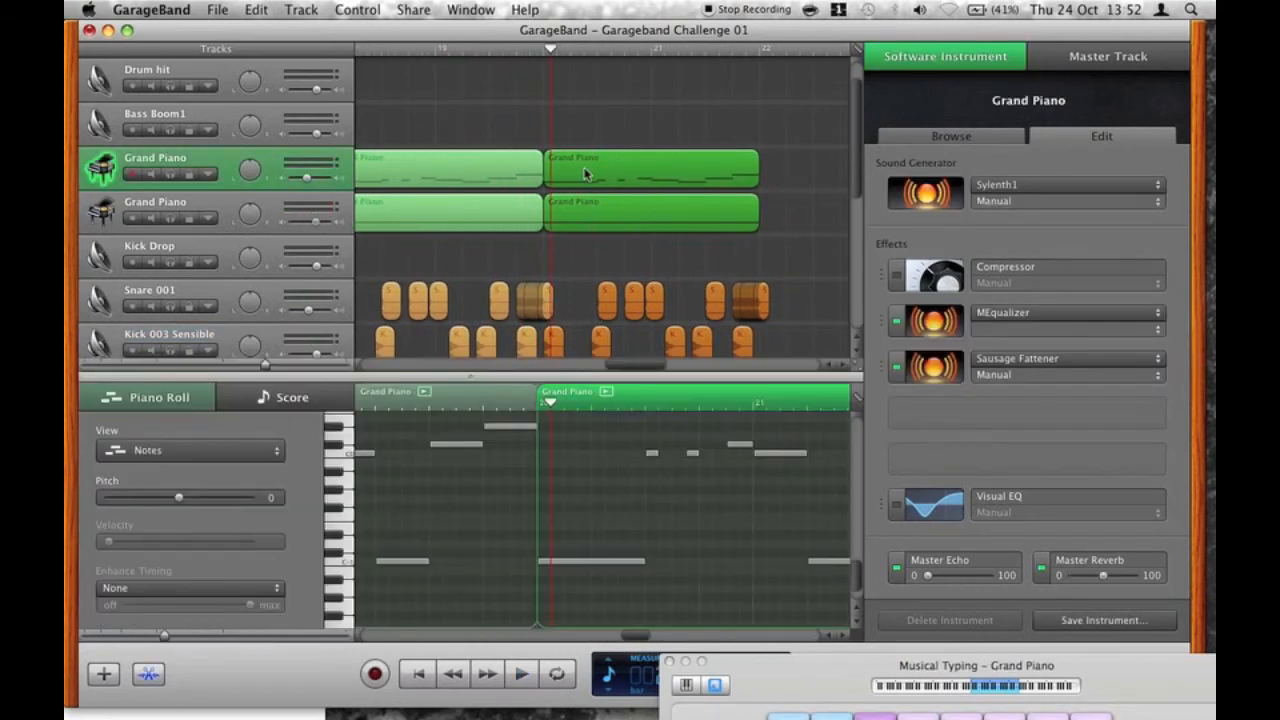
{"action": "left_click", "coordinate": [578, 461]}
{"action": "scroll", "coordinate": [580, 461], "scroll_direction": "up", "scroll_amount": 3}
{"action": "scroll", "coordinate": [580, 461], "scroll_direction": "down", "scroll_amount": 5}
{"action": "scroll", "coordinate": [580, 461], "scroll_direction": "up", "scroll_amount": 3}
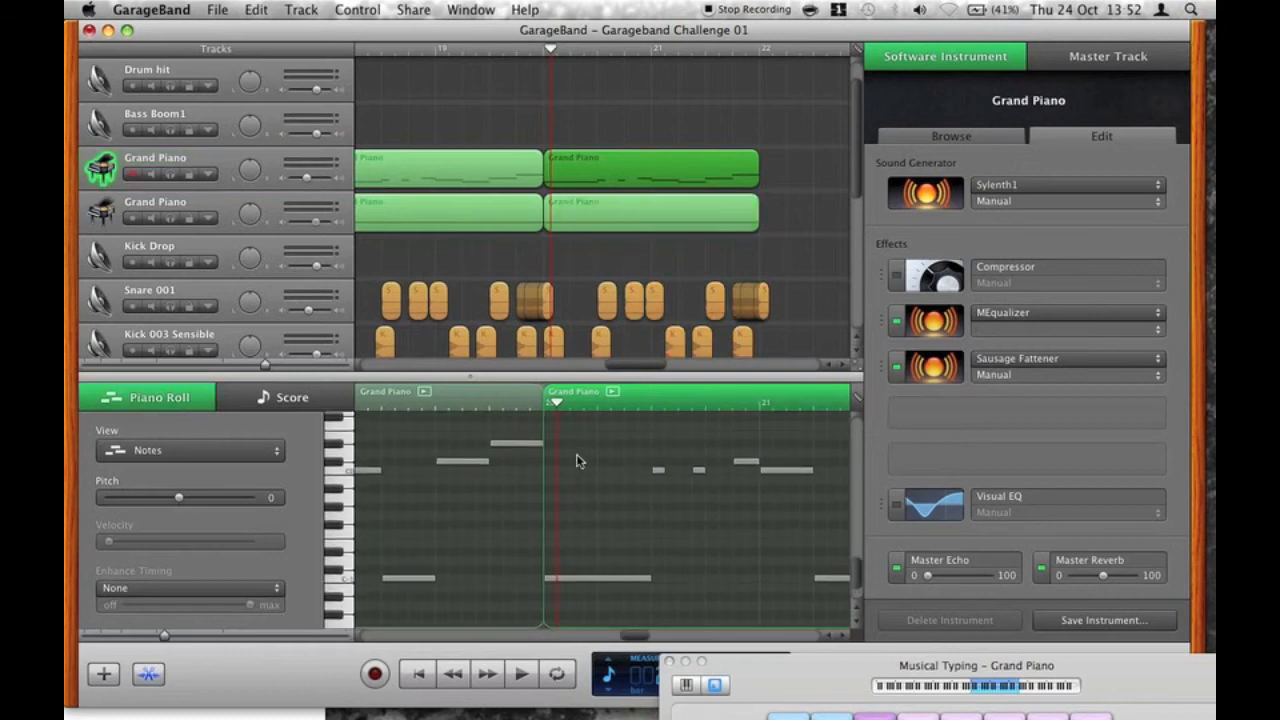
{"action": "left_click", "coordinate": [586, 579]}
{"action": "left_click_drag", "start_coordinate": [586, 578], "coordinate": [585, 428]}
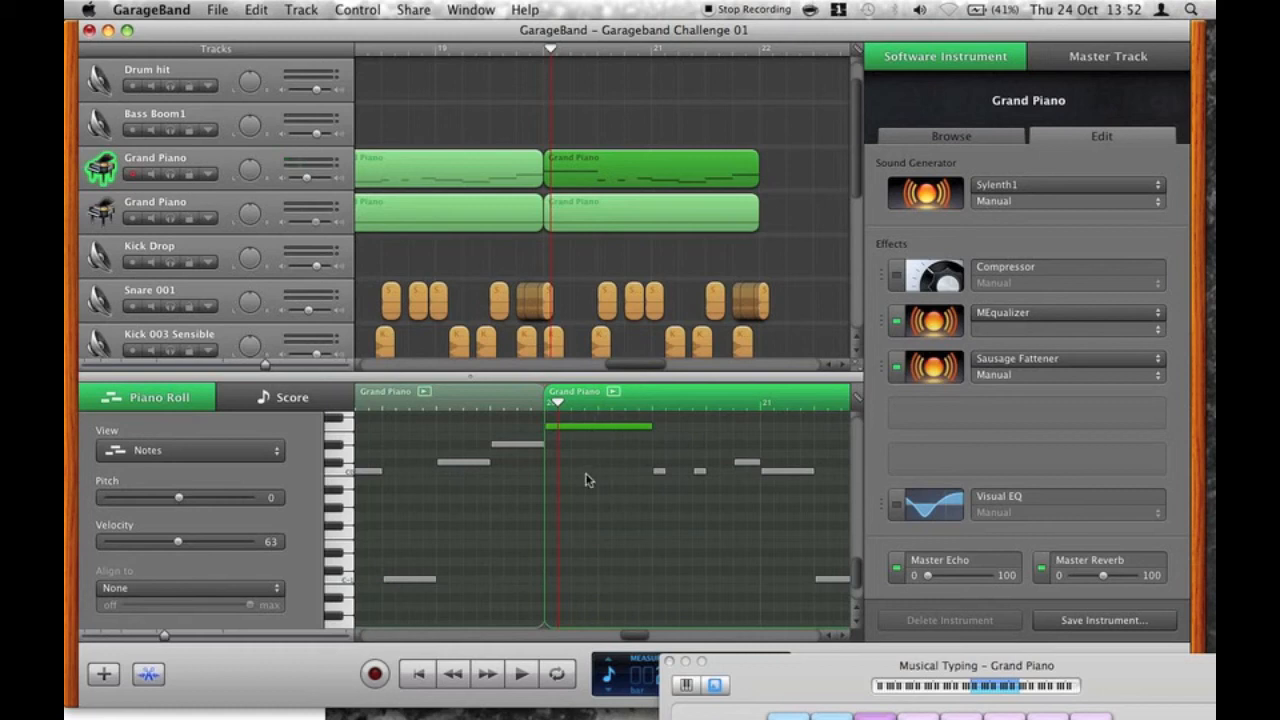
{"action": "scroll", "coordinate": [587, 480], "scroll_direction": "up", "scroll_amount": 3}
{"action": "scroll", "coordinate": [587, 480], "scroll_direction": "right", "scroll_amount": 4}
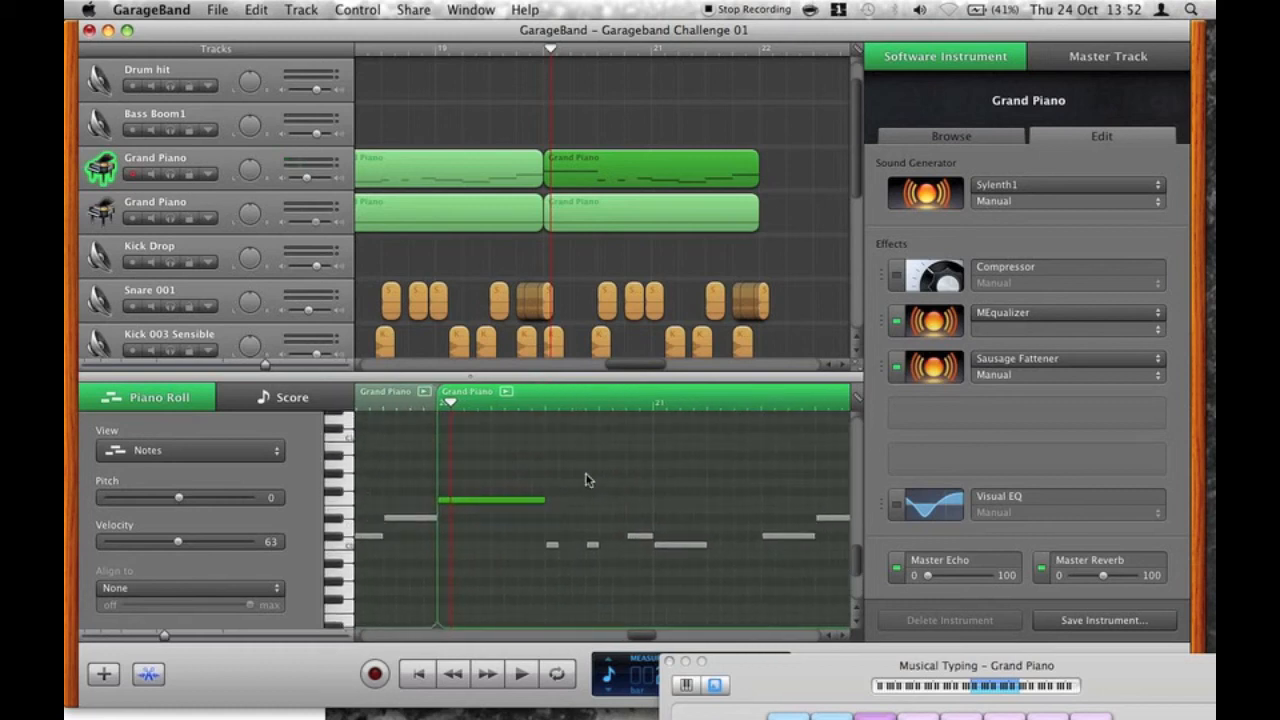
{"action": "left_click", "coordinate": [518, 49]}
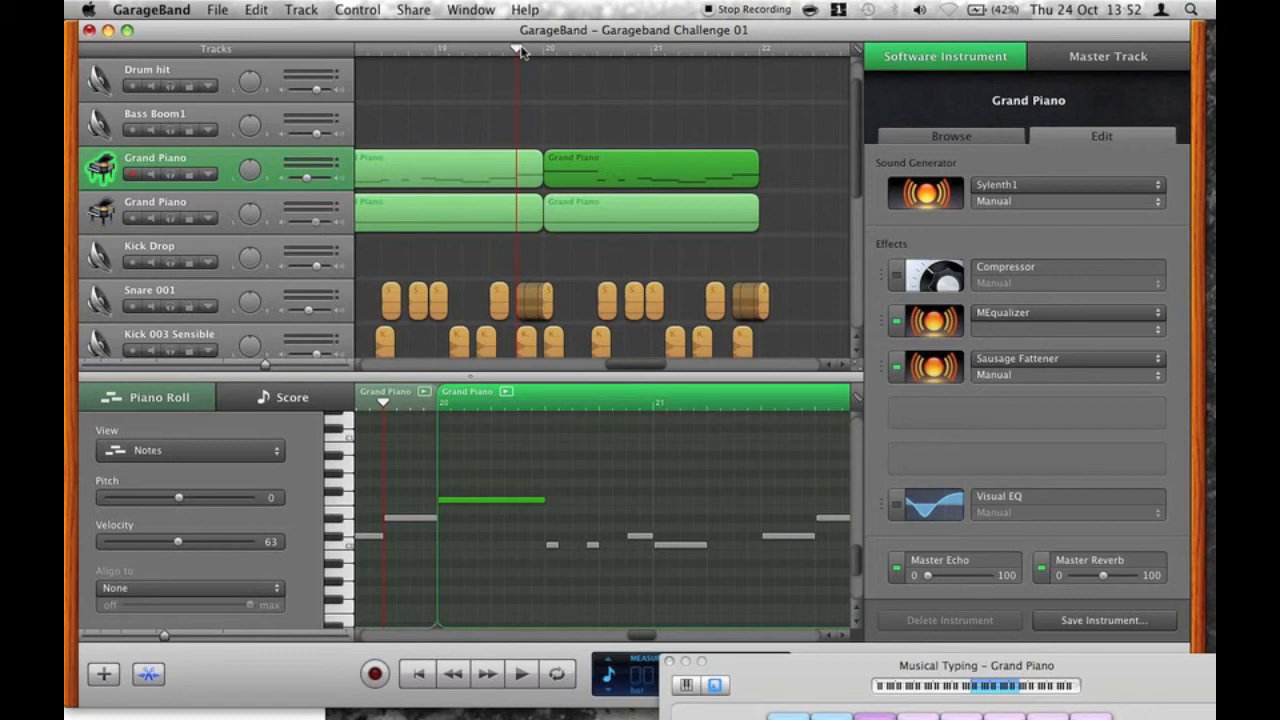
{"action": "key", "text": "space"}
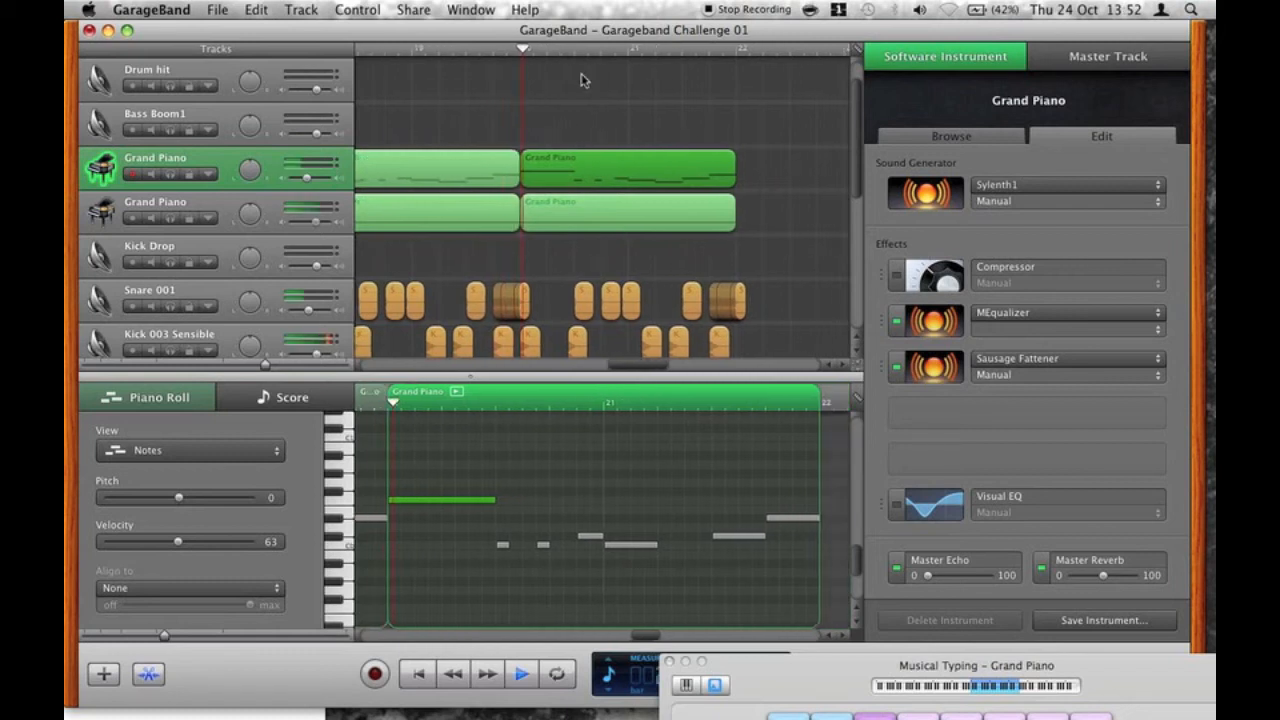
{"action": "key", "text": "space"}
Raise the region's two short bar 20 notes to D#0, lower the second-last bar 21 note to A#-1, and play the melody.
{"action": "left_click", "coordinate": [470, 511]}
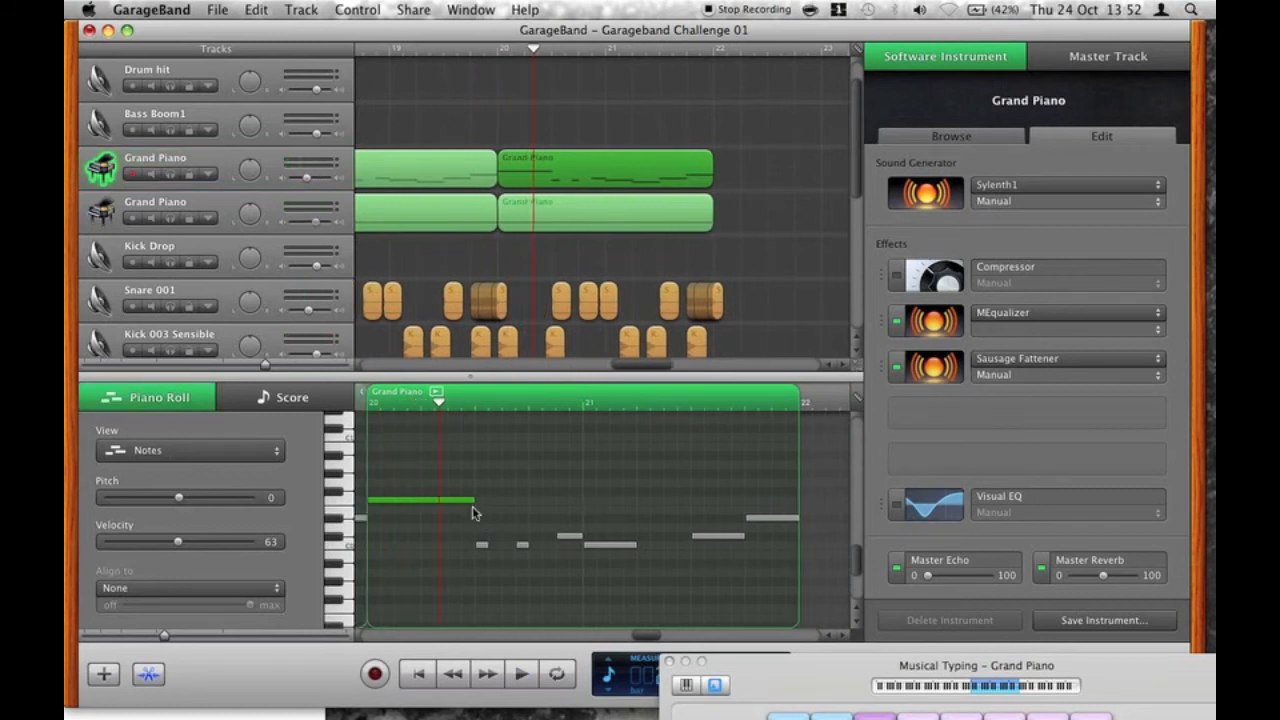
{"action": "left_click_drag", "start_coordinate": [482, 544], "coordinate": [524, 520]}
{"action": "left_click", "coordinate": [563, 542]}
{"action": "left_click", "coordinate": [606, 546]}
{"action": "left_click_drag", "start_coordinate": [696, 539], "coordinate": [704, 570]}
{"action": "scroll", "coordinate": [748, 528], "scroll_direction": "down", "scroll_amount": 3}
{"action": "scroll", "coordinate": [758, 453], "scroll_direction": "up", "scroll_amount": 1}
{"action": "left_click", "coordinate": [759, 444]}
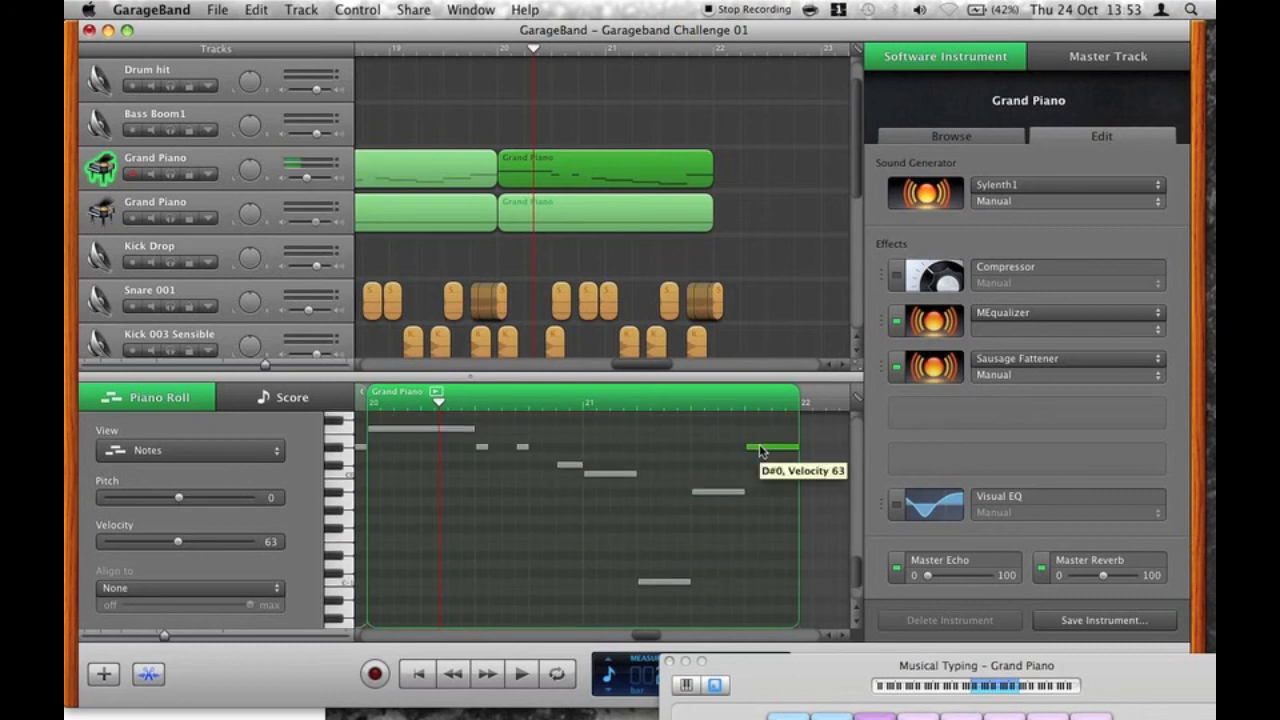
{"action": "left_click", "coordinate": [637, 474]}
{"action": "left_click", "coordinate": [655, 583]}
{"action": "left_click", "coordinate": [488, 50]}
{"action": "key", "text": "space"}
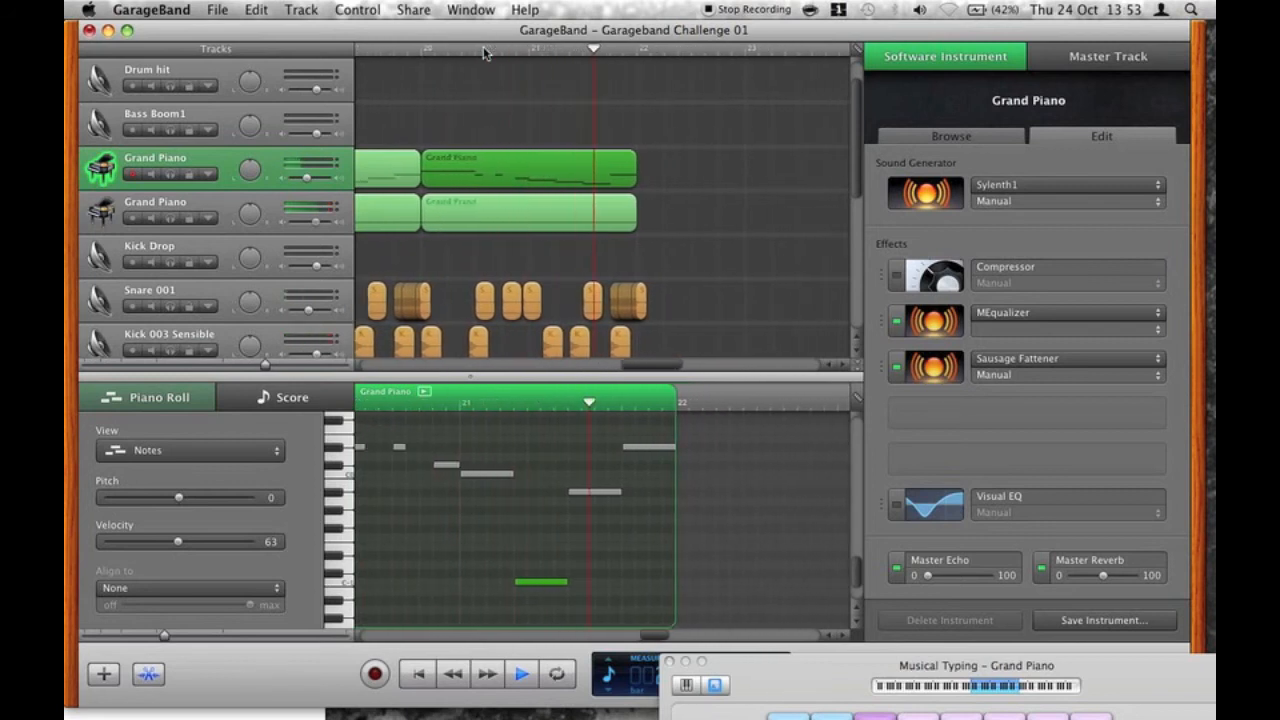
{"action": "key", "text": "space"}
Zoom in on bar 20 and add extra Snare 001 hits to form a quick fill leading into bar 21.
{"action": "scroll", "coordinate": [594, 101], "scroll_direction": "left", "scroll_amount": 8}
{"action": "scroll", "coordinate": [591, 95], "scroll_direction": "down", "scroll_amount": 8}
{"action": "scroll", "coordinate": [591, 95], "scroll_direction": "right", "scroll_amount": 10}
{"action": "scroll", "coordinate": [591, 95], "scroll_direction": "up", "scroll_amount": 5}
{"action": "scroll", "coordinate": [591, 95], "scroll_direction": "left", "scroll_amount": 3}
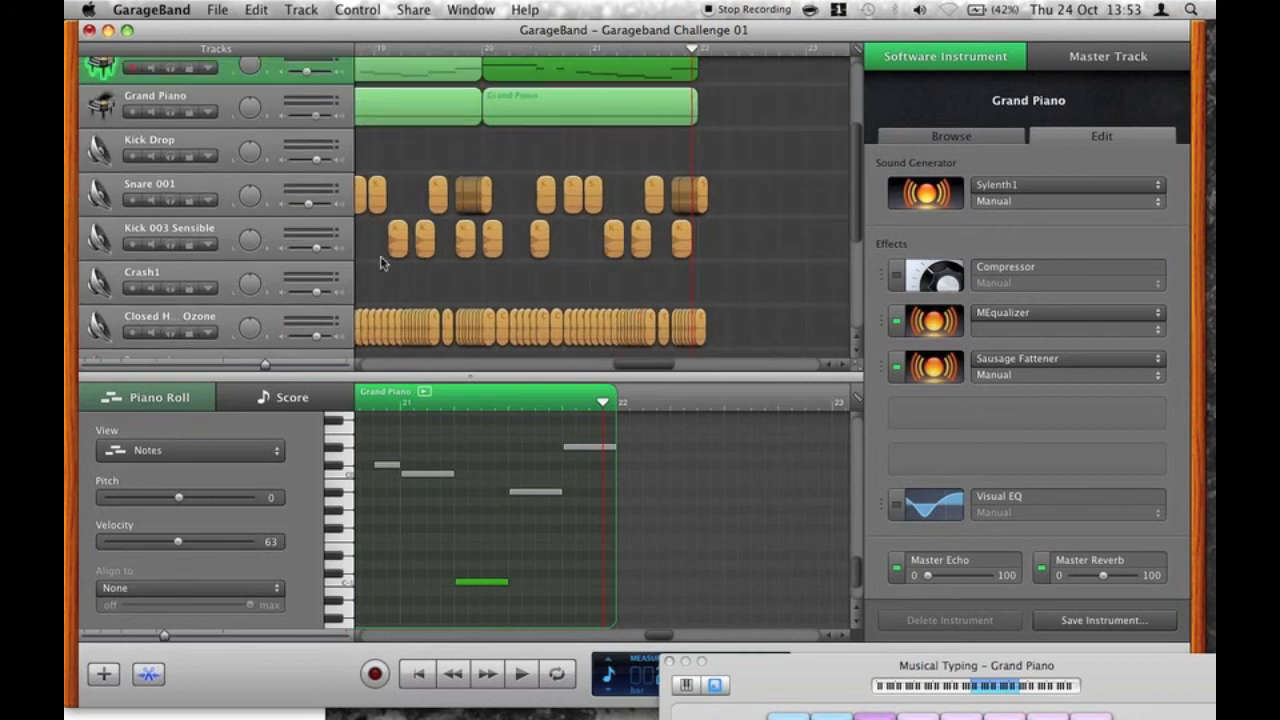
{"action": "left_click", "coordinate": [291, 368]}
{"action": "scroll", "coordinate": [497, 318], "scroll_direction": "right", "scroll_amount": 2}
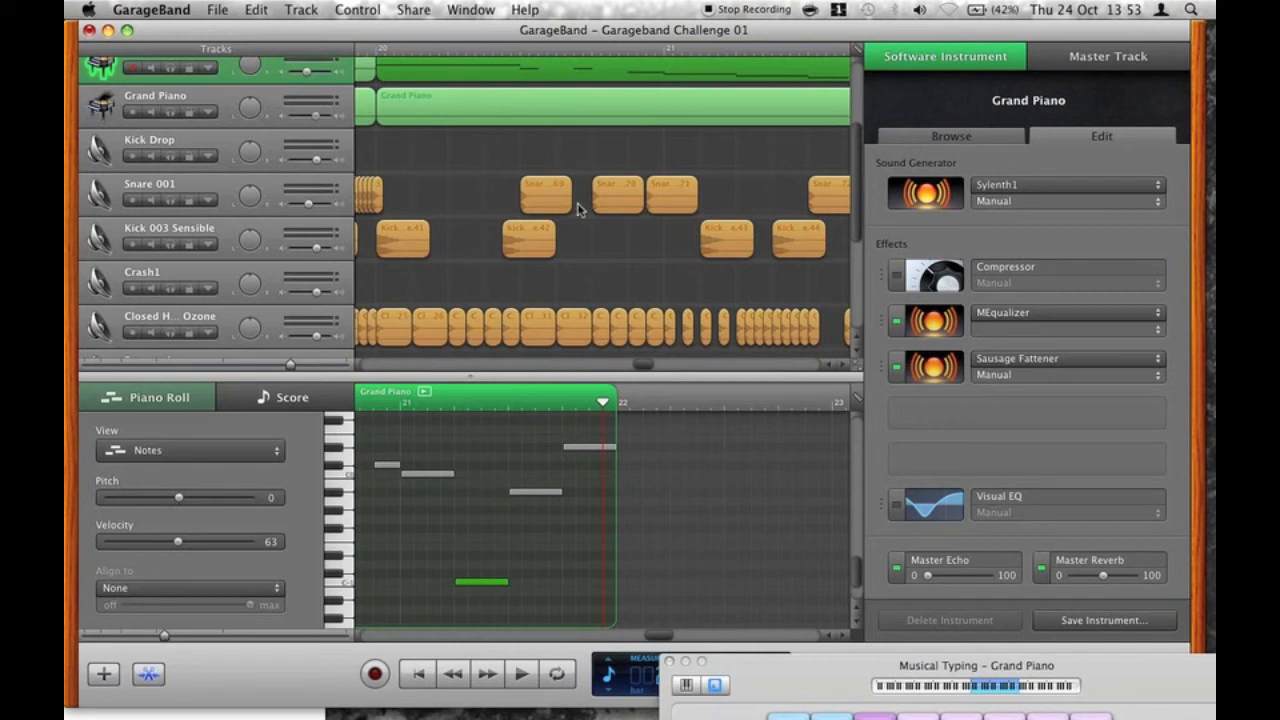
{"action": "scroll", "coordinate": [578, 208], "scroll_direction": "right", "scroll_amount": 1}
{"action": "left_click_drag", "start_coordinate": [634, 201], "coordinate": [656, 210]}
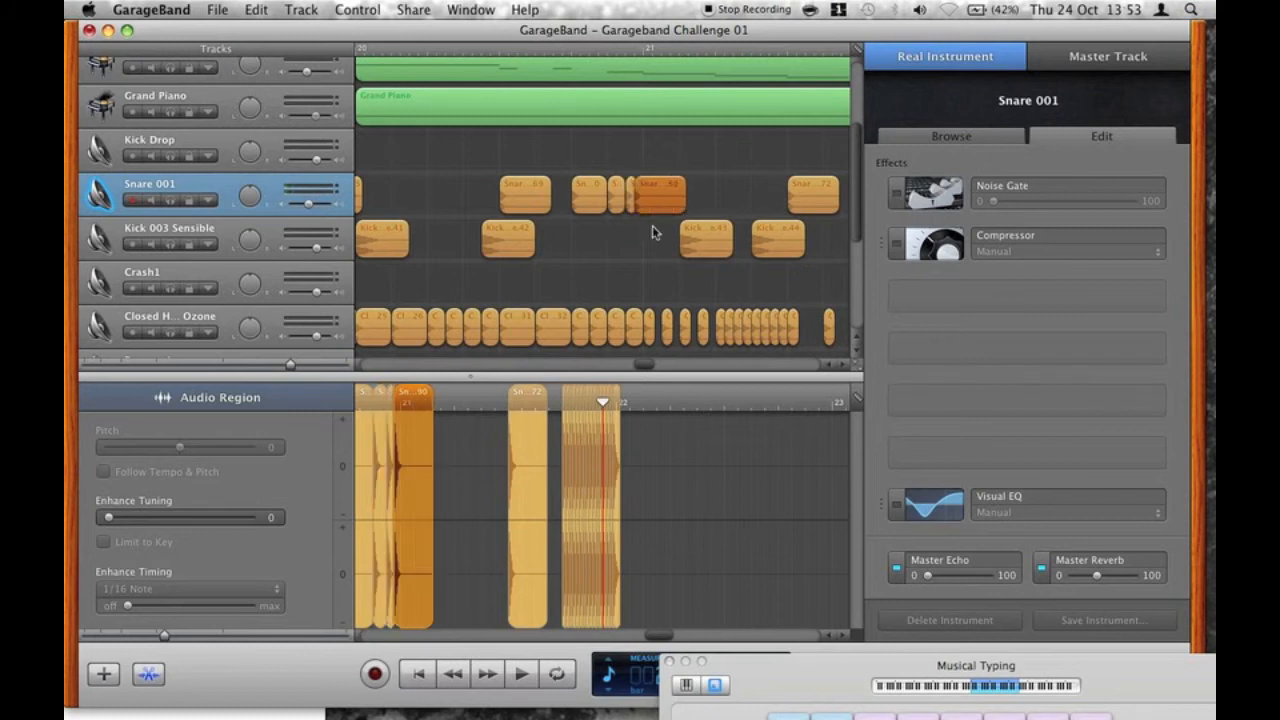
Rearrange the closed hats around bar 21 so a rapid roll comes first and wider-spaced hits follow, and play the section.
{"action": "left_click_drag", "start_coordinate": [722, 335], "coordinate": [654, 327]}
{"action": "left_click_drag", "start_coordinate": [569, 300], "coordinate": [737, 331]}
{"action": "scroll", "coordinate": [793, 327], "scroll_direction": "right", "scroll_amount": 3}
{"action": "left_click", "coordinate": [778, 327]}
{"action": "scroll", "coordinate": [460, 110], "scroll_direction": "left", "scroll_amount": 10}
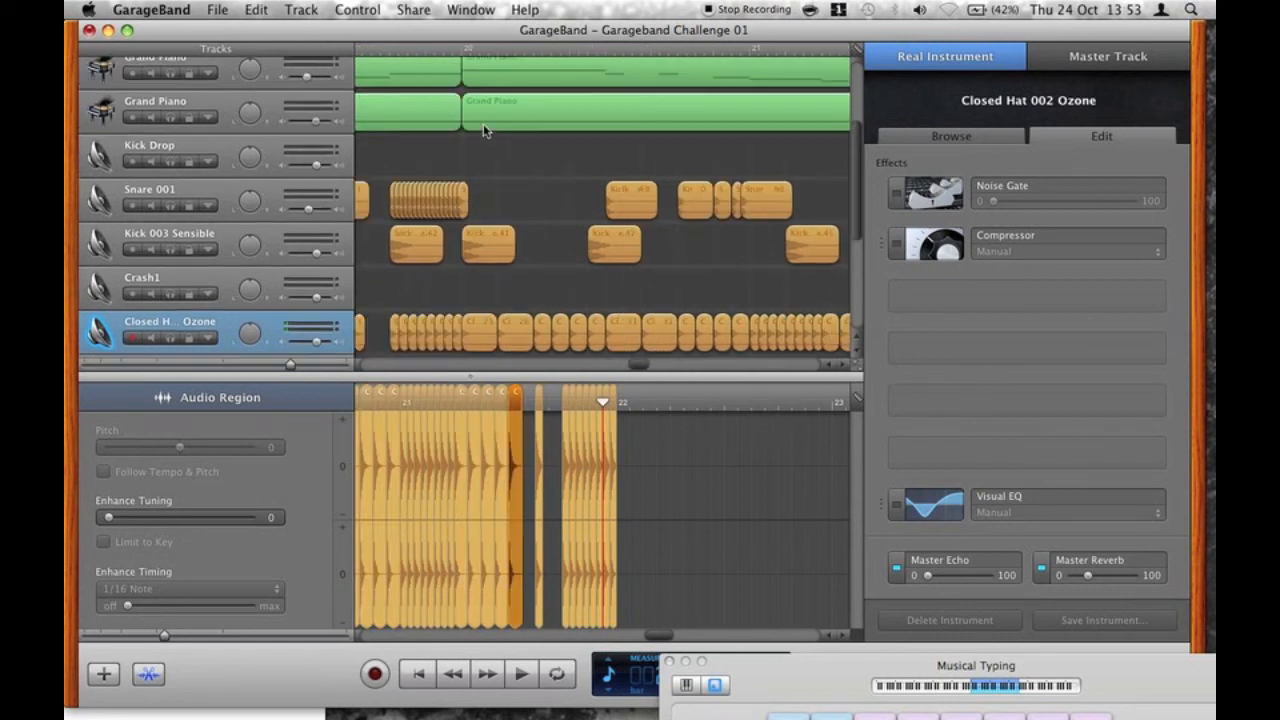
{"action": "scroll", "coordinate": [483, 130], "scroll_direction": "left", "scroll_amount": 6}
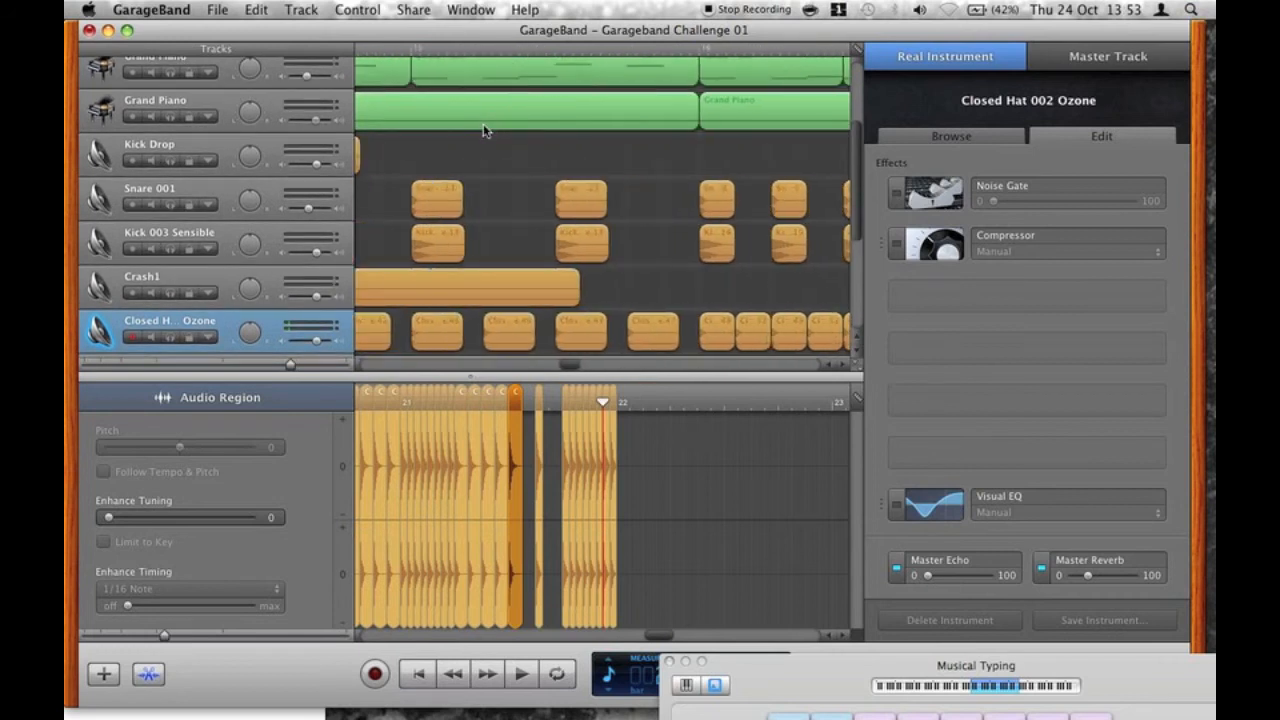
{"action": "left_click", "coordinate": [750, 48]}
{"action": "key", "text": "space"}
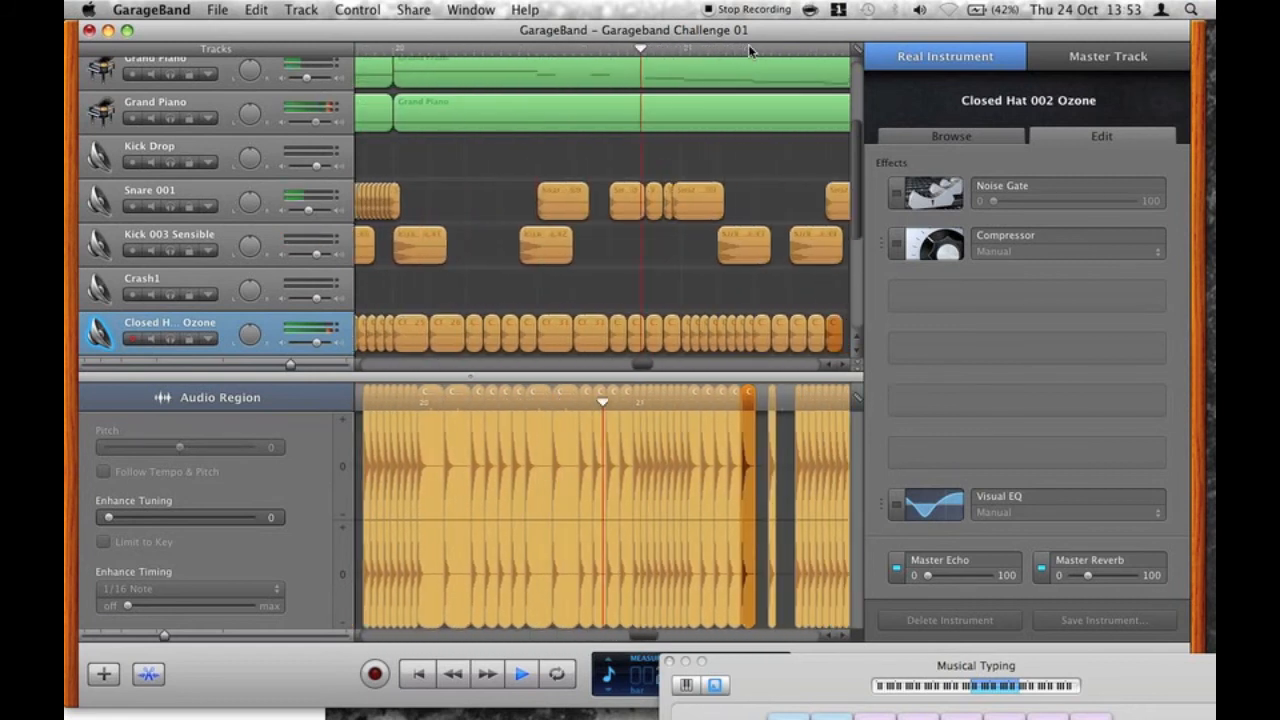
{"action": "key", "text": "space"}
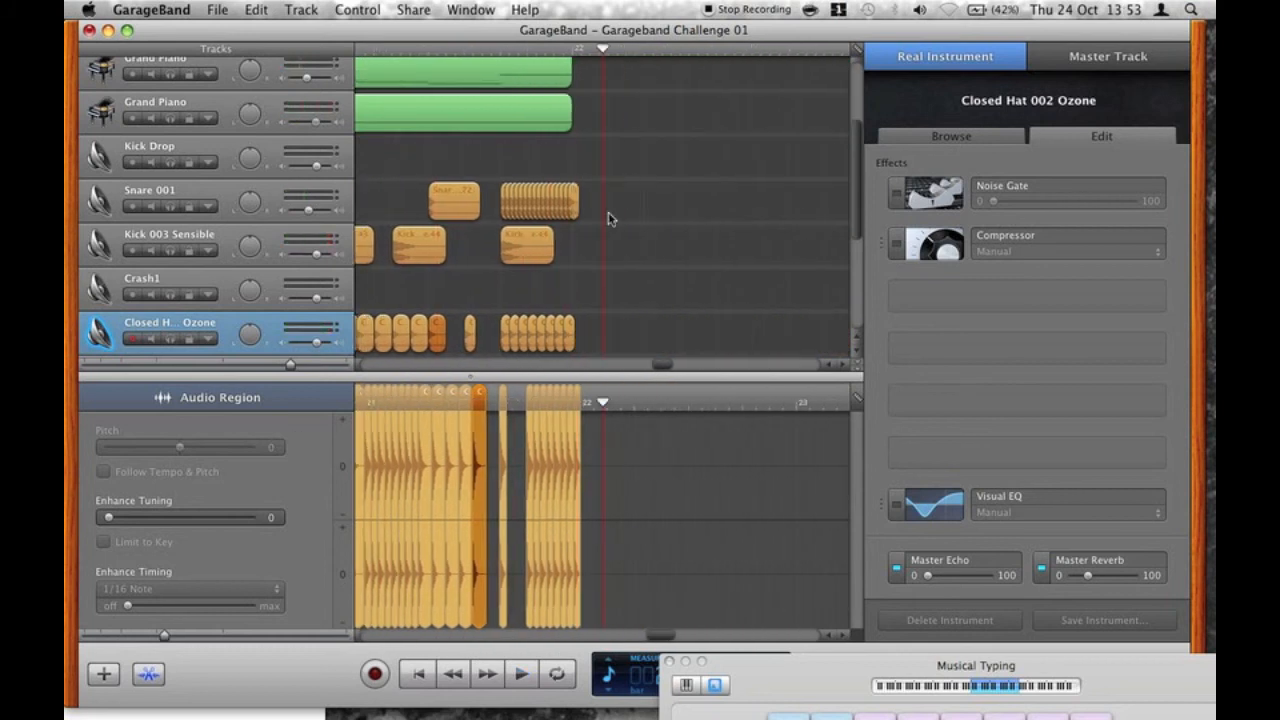
Delete all but the first hit of the closed hat roll just before bar 22.
{"action": "scroll", "coordinate": [608, 214], "scroll_direction": "down", "scroll_amount": 3}
{"action": "scroll", "coordinate": [607, 229], "scroll_direction": "up", "scroll_amount": 2}
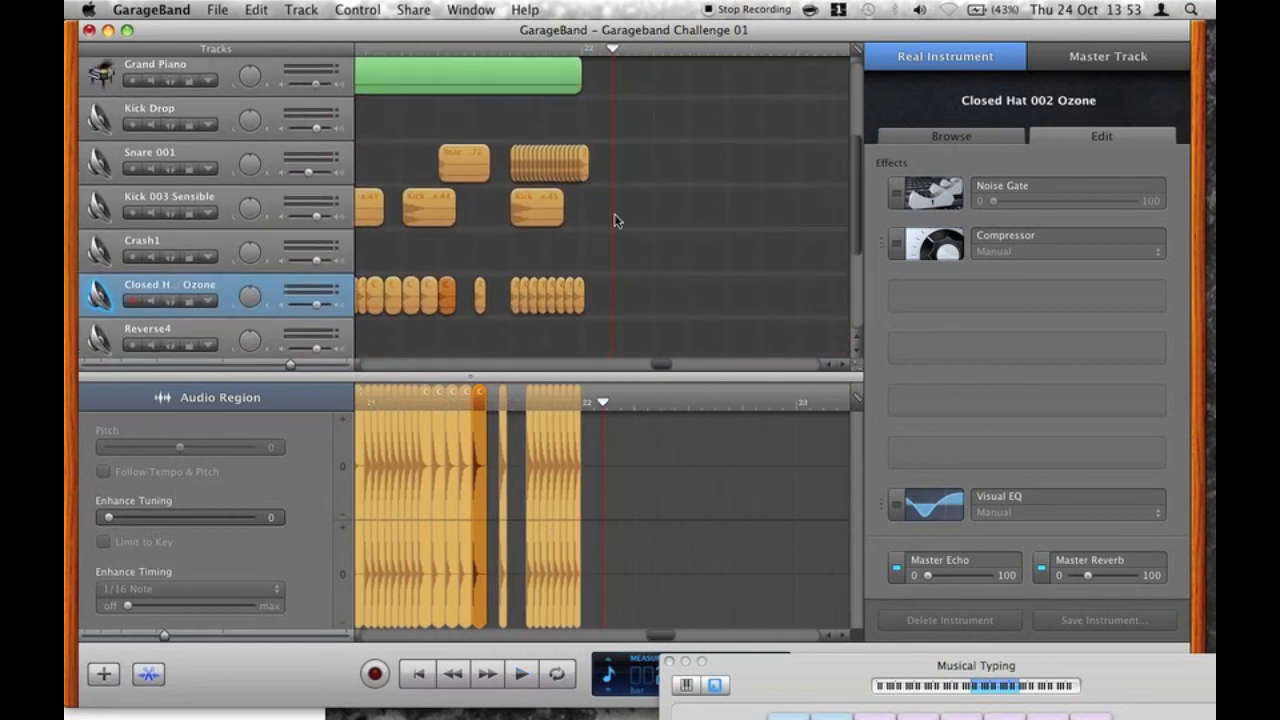
{"action": "left_click", "coordinate": [528, 309]}
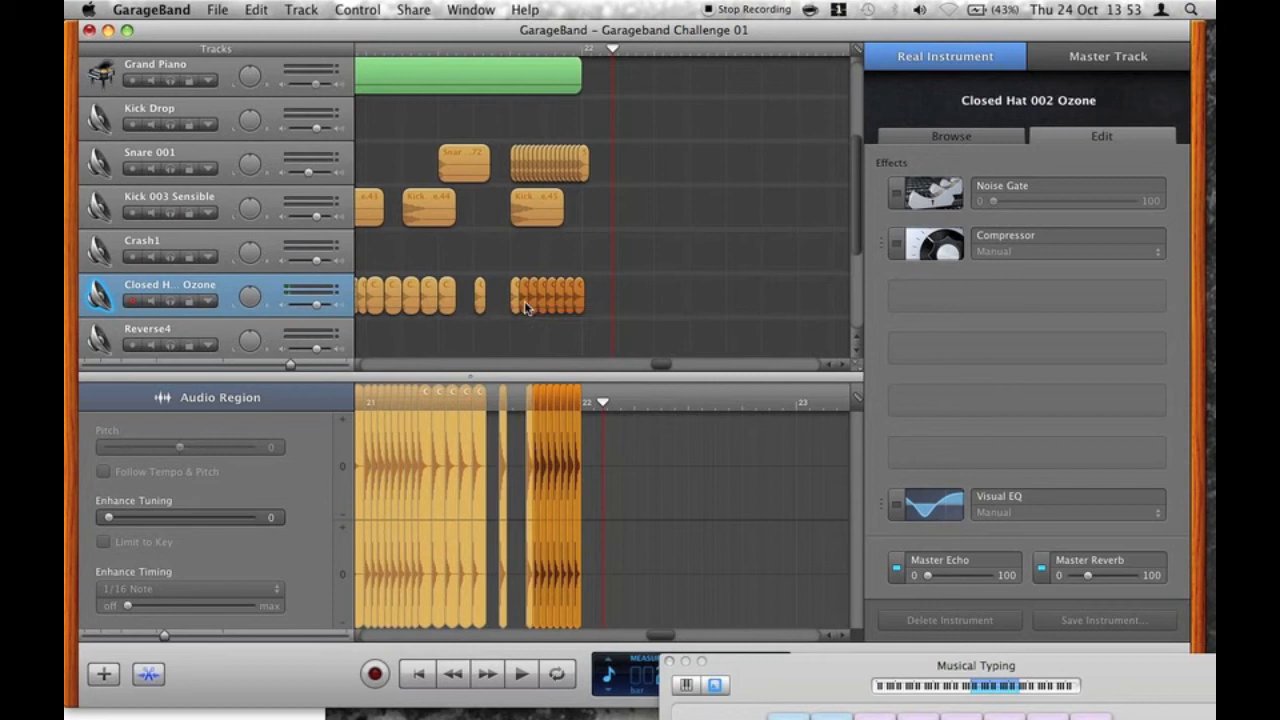
{"action": "key", "text": "Delete"}
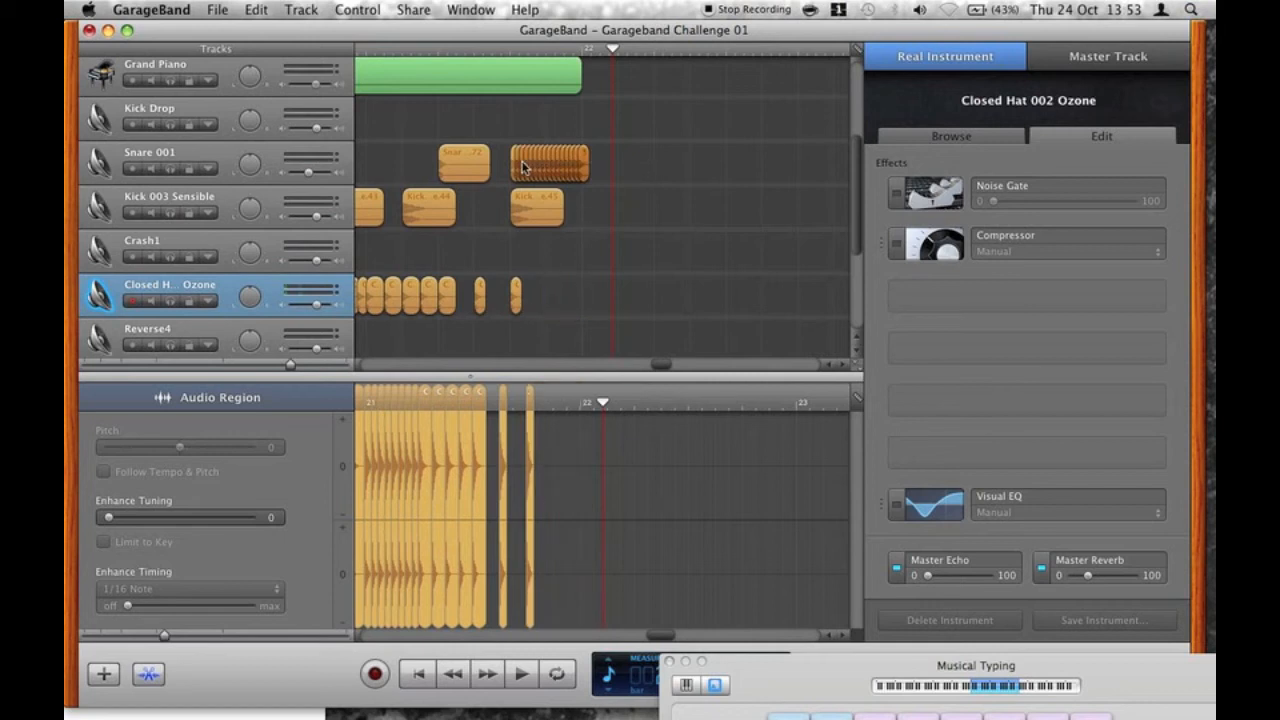
Replace the dense snare roll before bar 22 with three short hits and one full Snare 001 hit, and play it.
{"action": "key", "text": "Delete"}
{"action": "left_click_drag", "start_coordinate": [518, 175], "coordinate": [606, 177]}
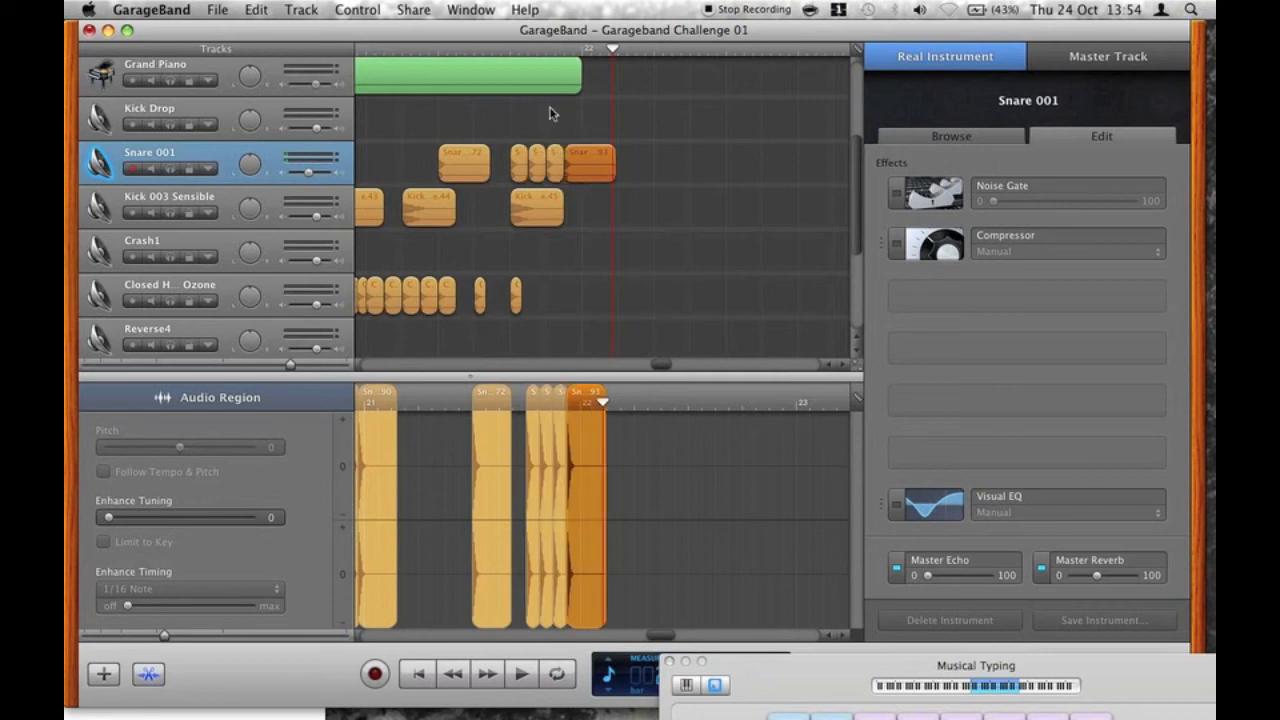
{"action": "left_click", "coordinate": [412, 48]}
{"action": "key", "text": "space"}
{"action": "key", "text": "space"}
{"action": "scroll", "coordinate": [505, 190], "scroll_direction": "left", "scroll_amount": 4}
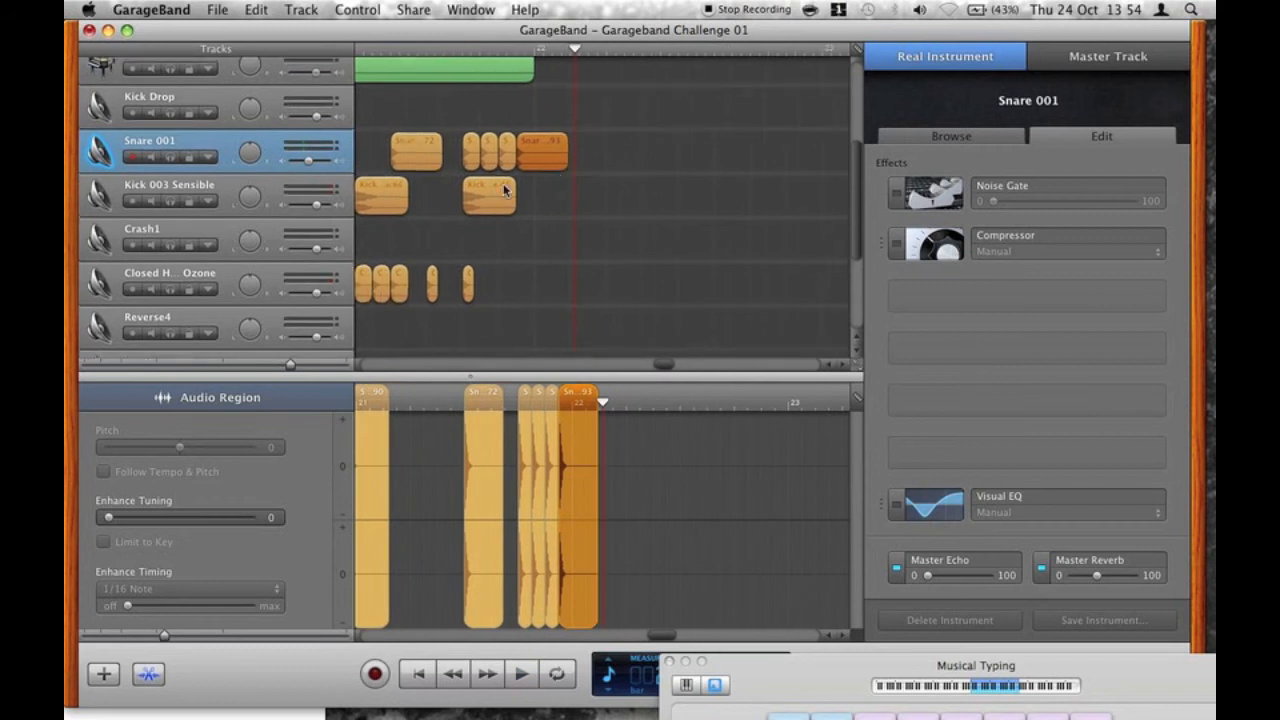
Refill the end of bar 21 with a roll of duplicated closed hats and hide the region editor.
{"action": "left_click_drag", "start_coordinate": [483, 283], "coordinate": [515, 285]}
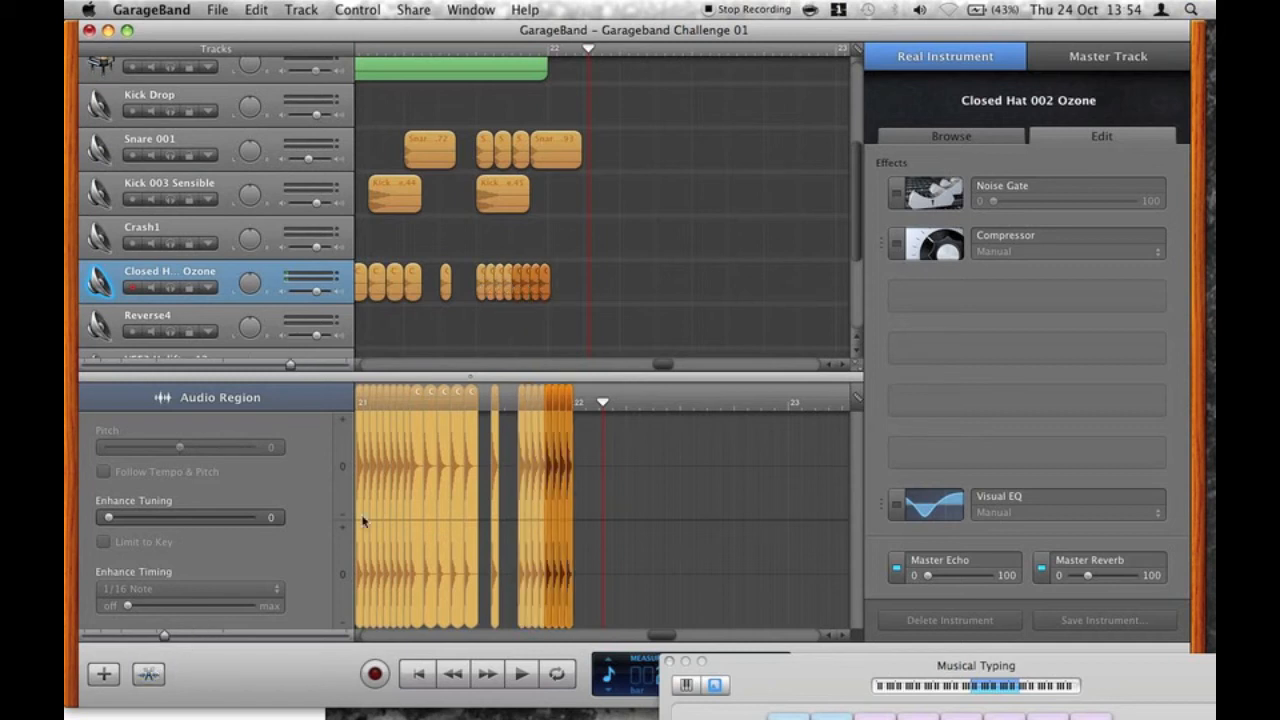
{"action": "left_click", "coordinate": [148, 674]}
{"action": "scroll", "coordinate": [492, 378], "scroll_direction": "left", "scroll_amount": 15}
{"action": "scroll", "coordinate": [493, 382], "scroll_direction": "right", "scroll_amount": 8}
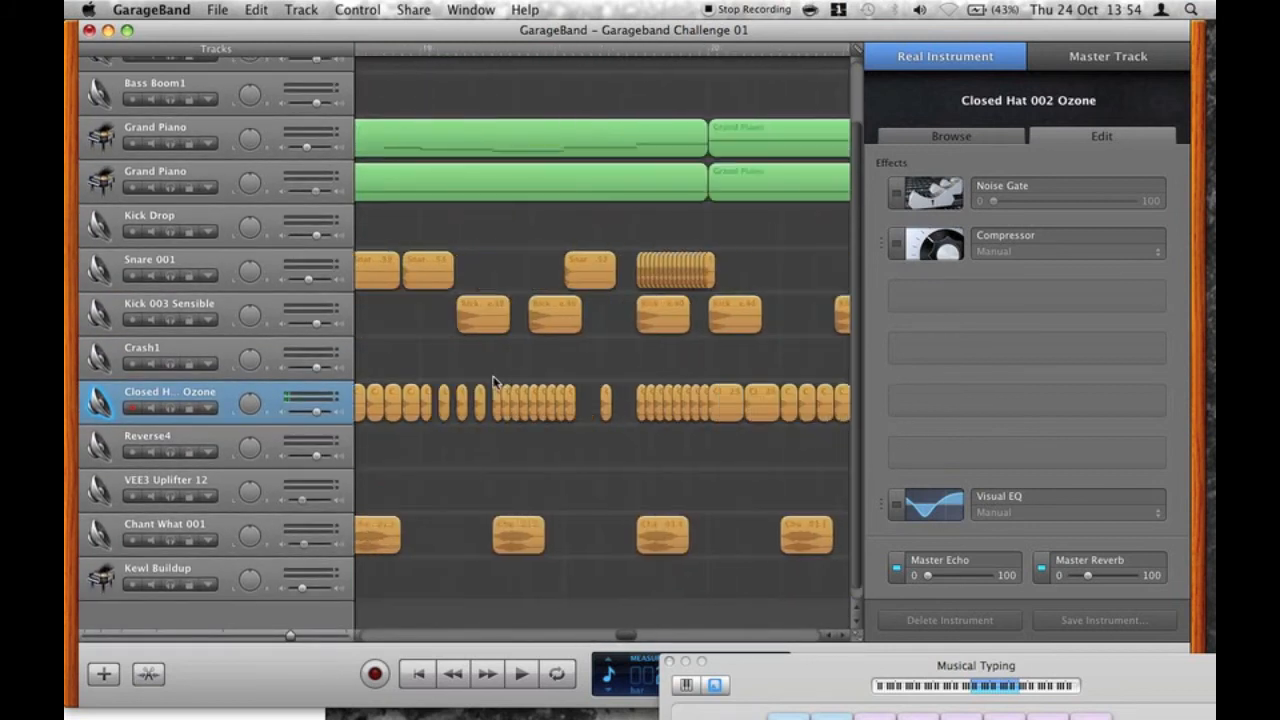
Copy the Kick Drop region from bar 2 to the start of the drop at bar 18 and play the song.
{"action": "scroll", "coordinate": [492, 381], "scroll_direction": "right", "scroll_amount": 4}
{"action": "scroll", "coordinate": [492, 382], "scroll_direction": "left", "scroll_amount": 12}
{"action": "scroll", "coordinate": [540, 400], "scroll_direction": "right", "scroll_amount": 2}
{"action": "scroll", "coordinate": [591, 420], "scroll_direction": "left", "scroll_amount": 2}
{"action": "left_click", "coordinate": [646, 234]}
{"action": "key", "text": "space"}
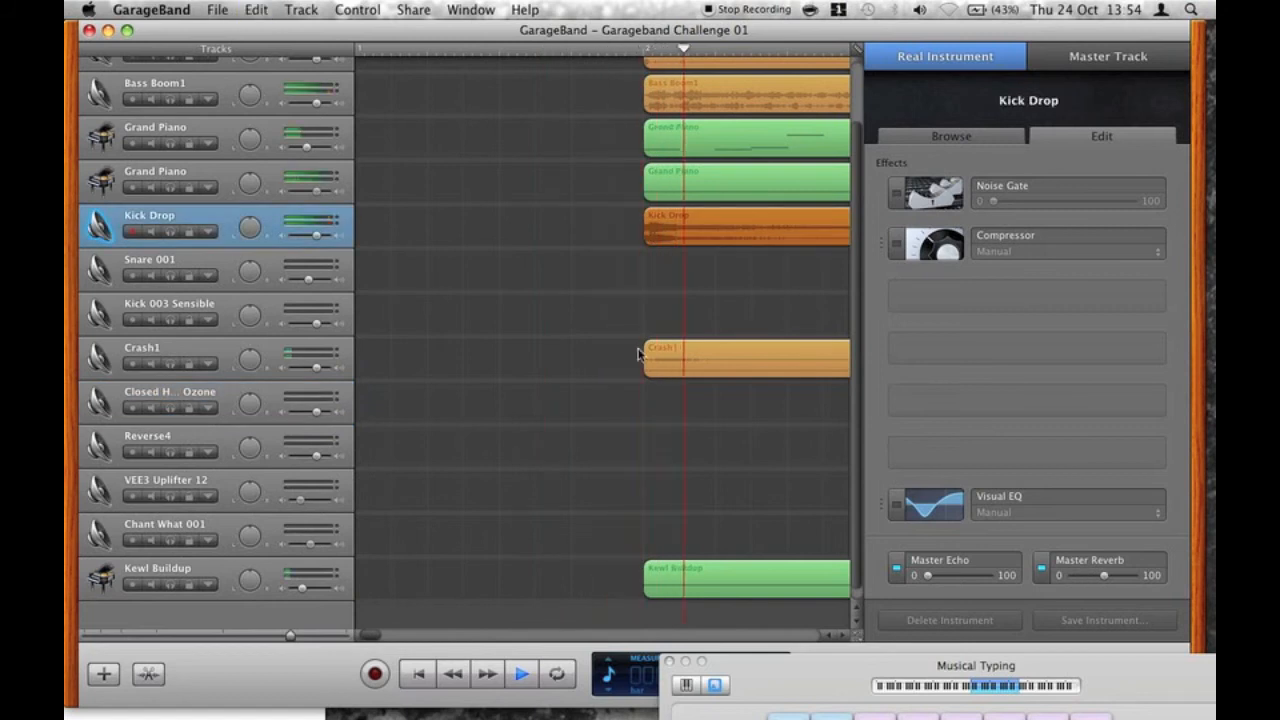
{"action": "left_click_drag", "start_coordinate": [271, 640], "coordinate": [223, 640]}
{"action": "left_click_drag", "start_coordinate": [890, 240], "coordinate": [657, 235]}
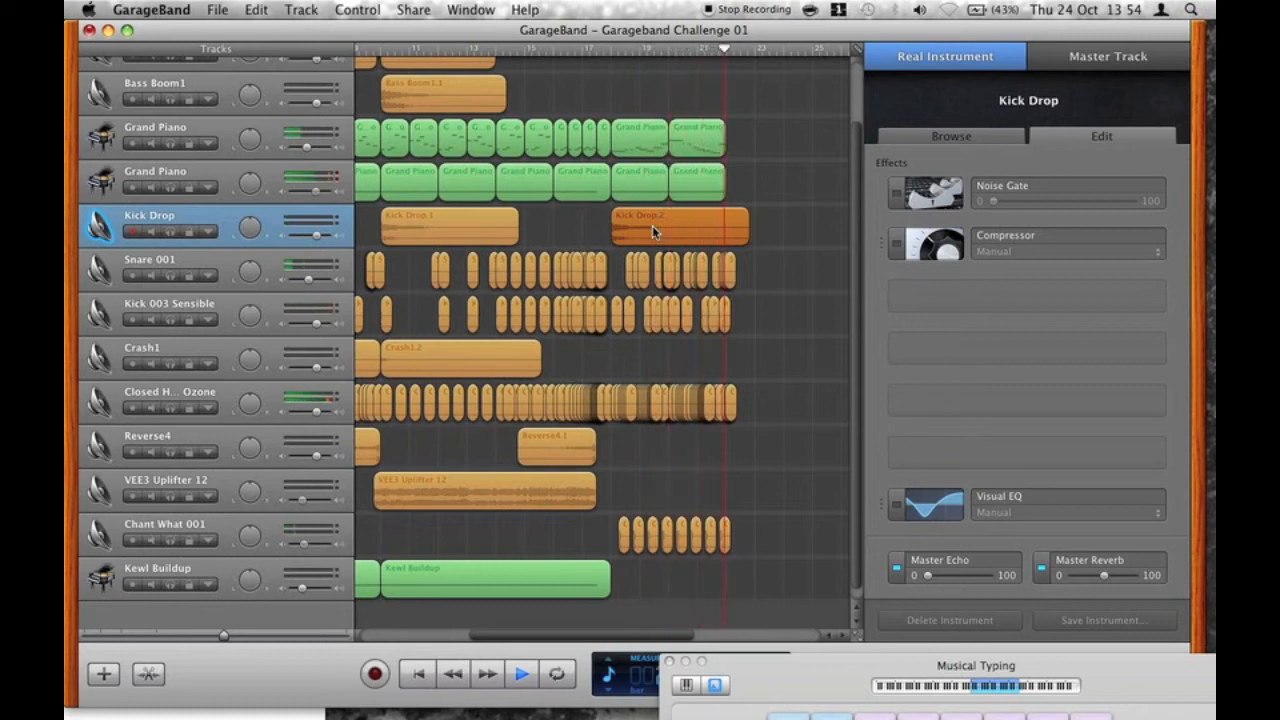
{"action": "key", "text": "space"}
Copy the Crash1 region to the start of the drop at bar 18 and play from just before it.
{"action": "scroll", "coordinate": [541, 557], "scroll_direction": "left", "scroll_amount": 1}
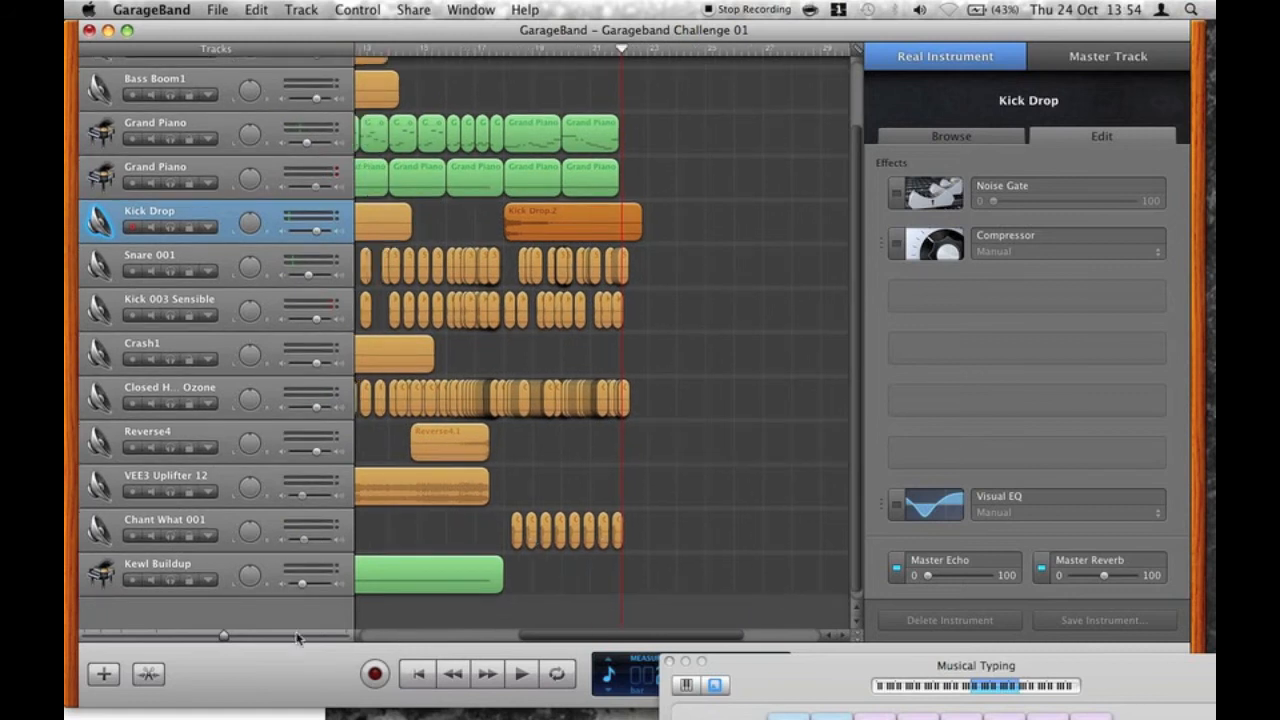
{"action": "left_click_drag", "start_coordinate": [224, 635], "coordinate": [272, 635]}
{"action": "scroll", "coordinate": [440, 446], "scroll_direction": "left", "scroll_amount": 2}
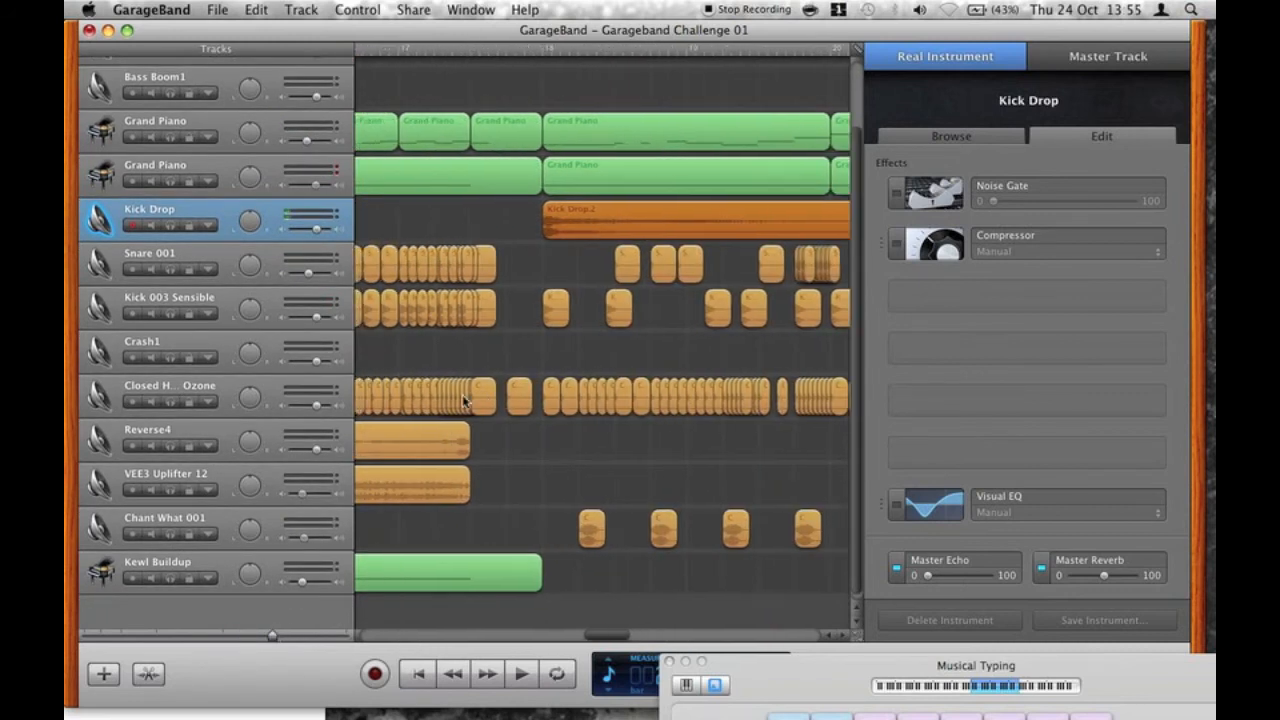
{"action": "scroll", "coordinate": [463, 400], "scroll_direction": "left", "scroll_amount": 3}
{"action": "left_click", "coordinate": [380, 364]}
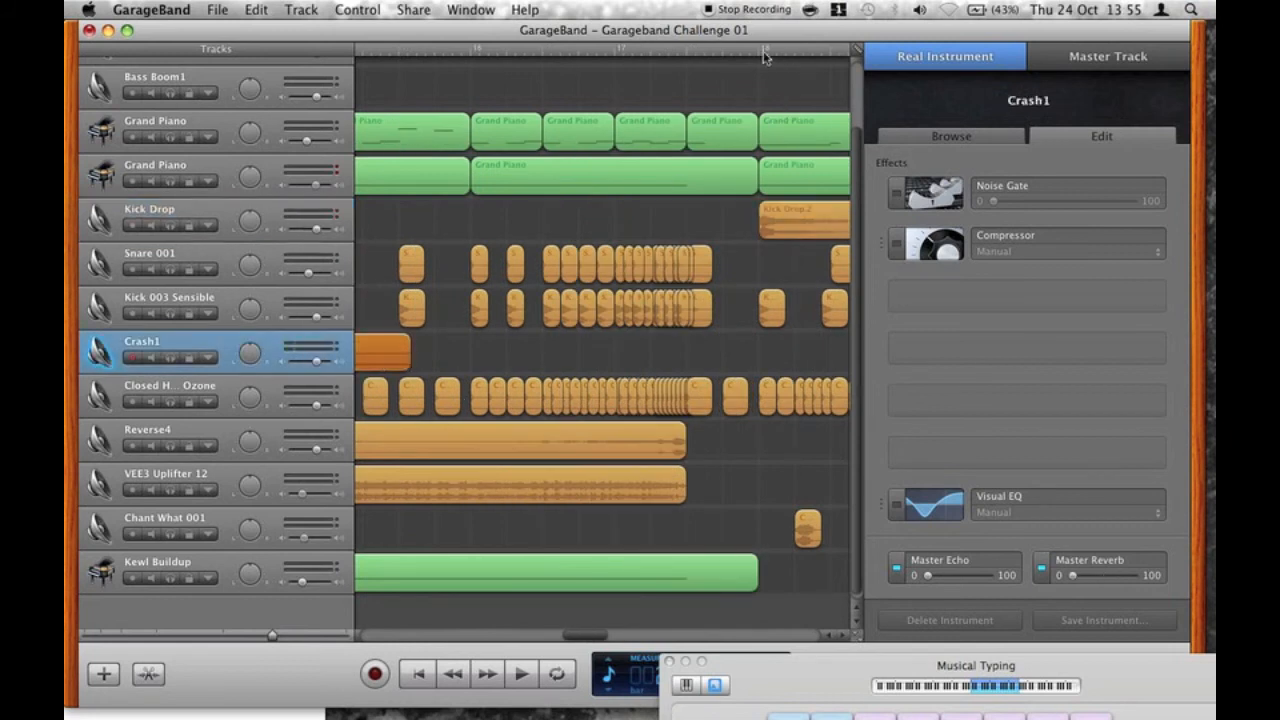
{"action": "key", "text": "super+v"}
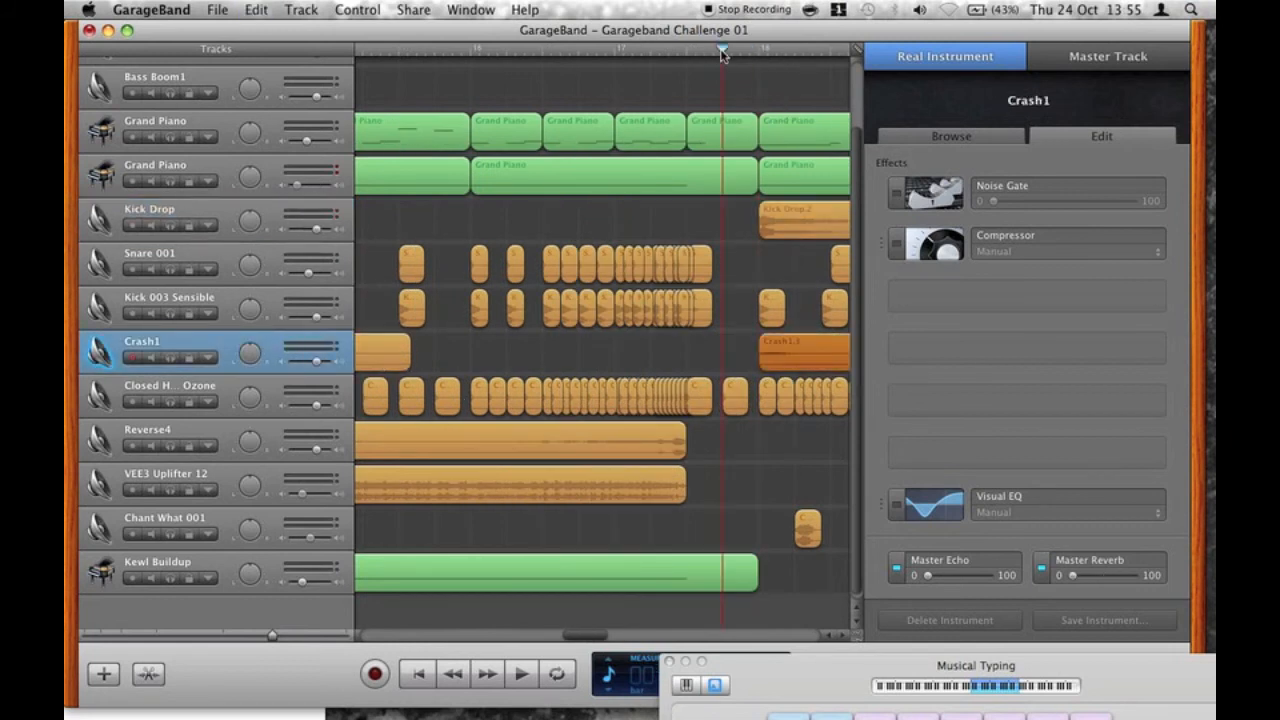
{"action": "key", "text": "space"}
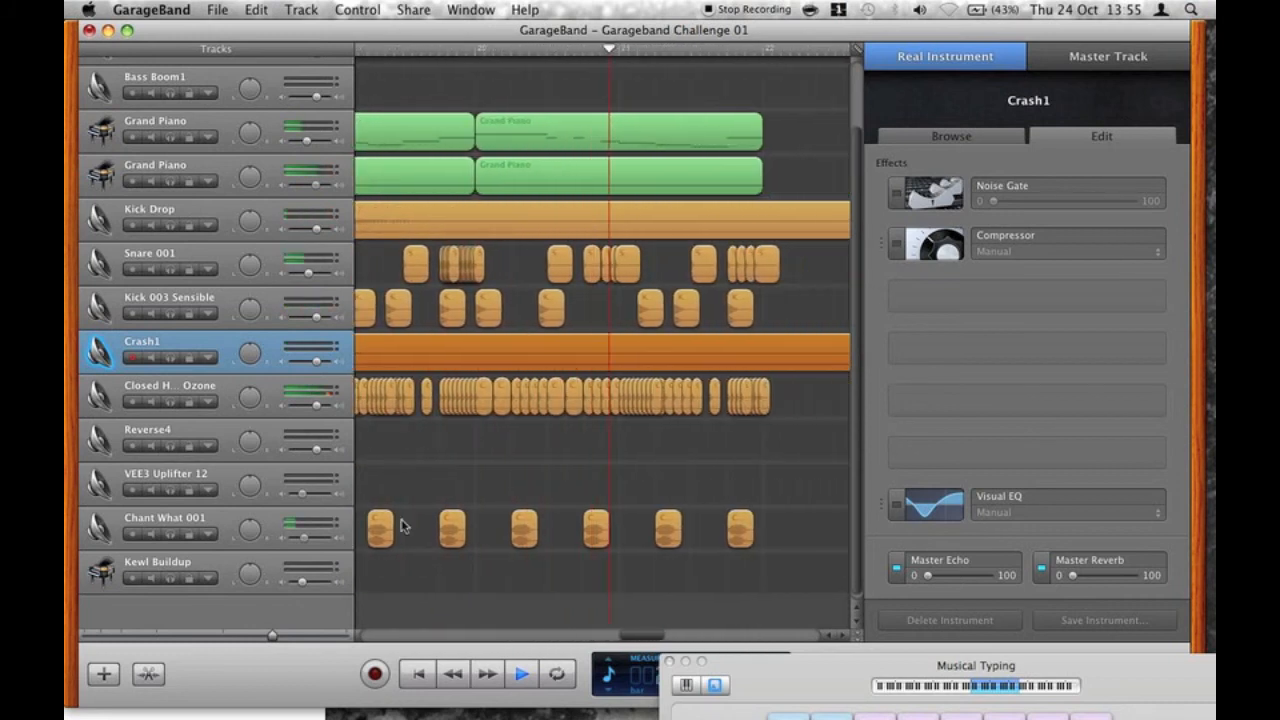
Add a point just before bar 18 in the upper Grand Piano's Equalizer band 6 automation, lower the bar 18 point, and play it.
{"action": "key", "text": "space"}
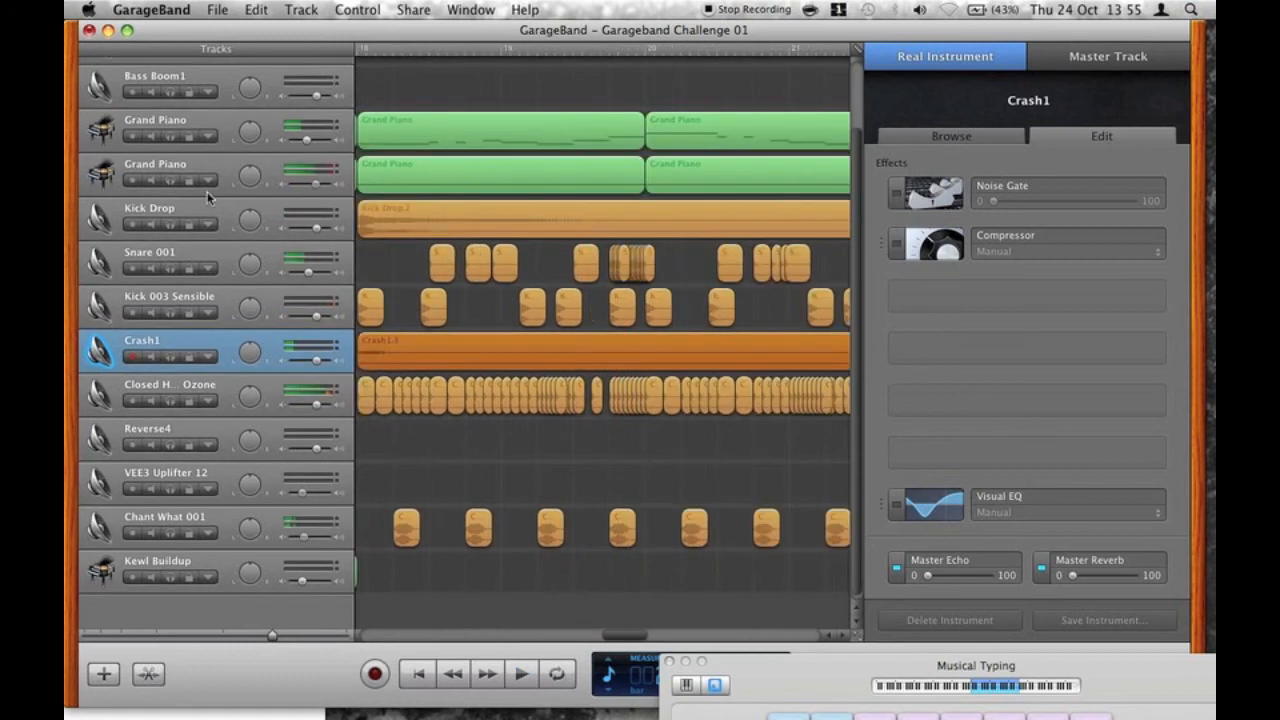
{"action": "left_click", "coordinate": [209, 137]}
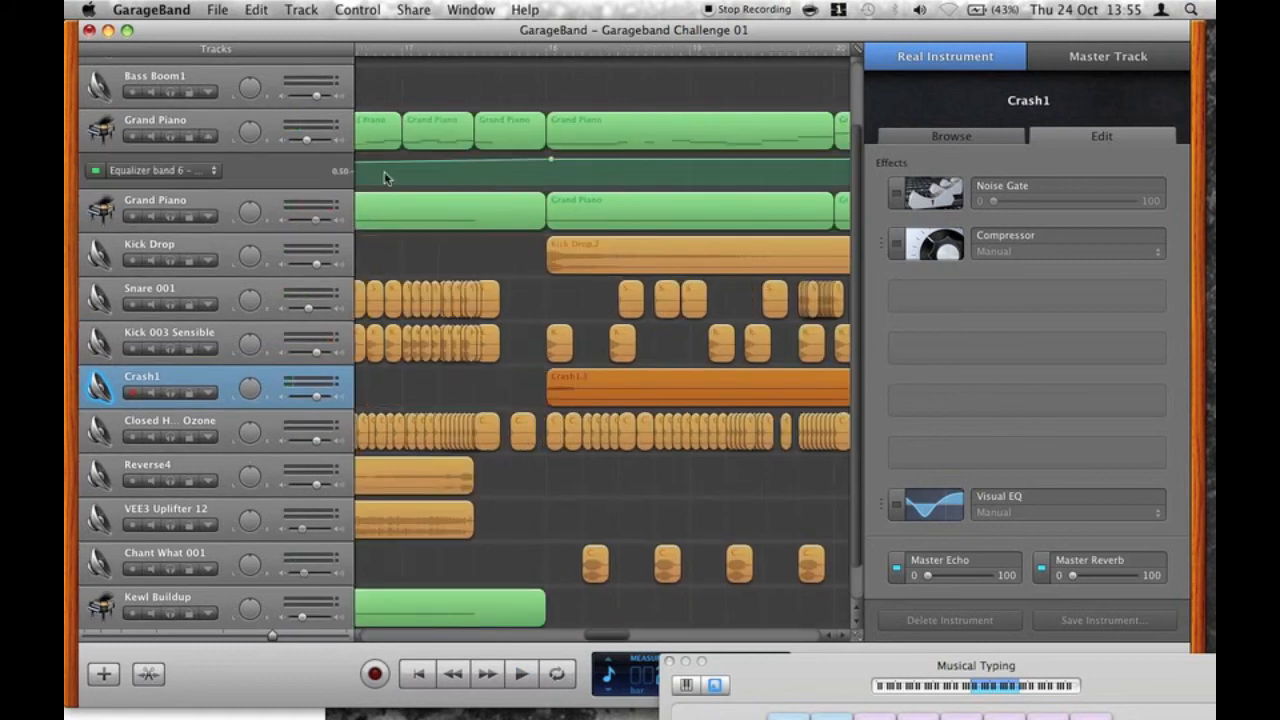
{"action": "left_click", "coordinate": [521, 161]}
{"action": "left_click", "coordinate": [549, 161]}
{"action": "key", "text": "space"}
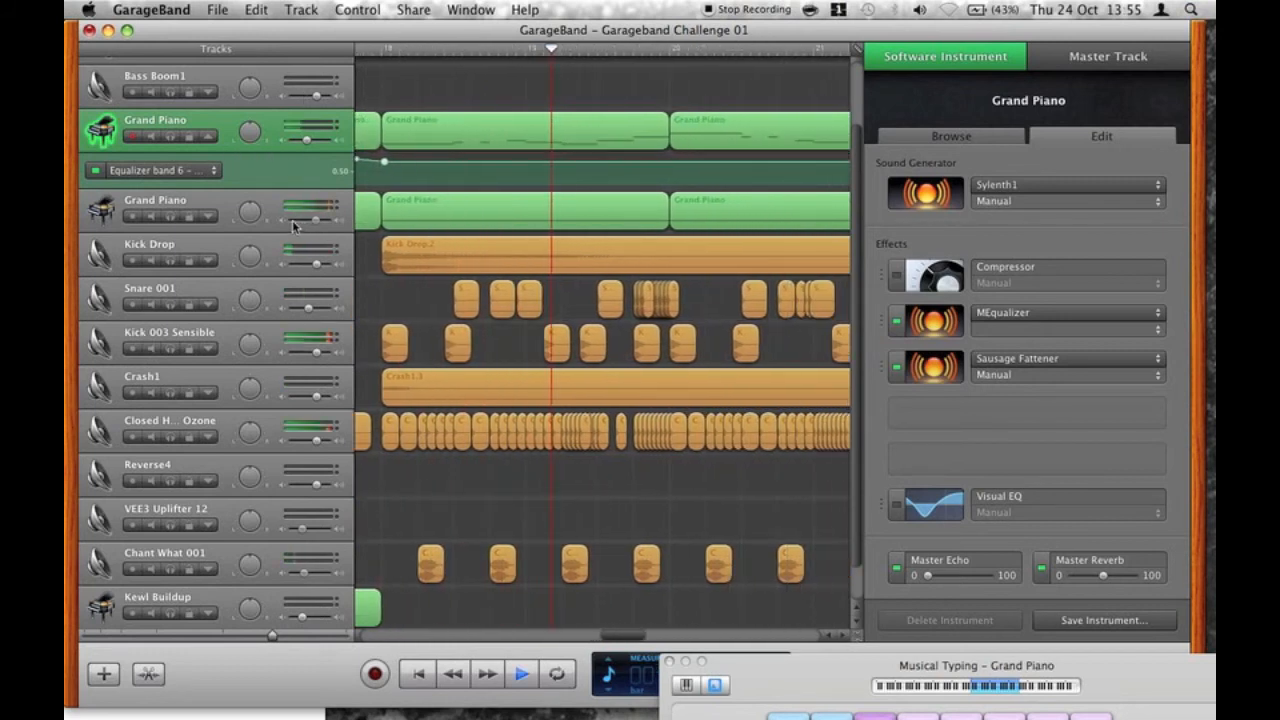
{"action": "left_click", "coordinate": [208, 136]}
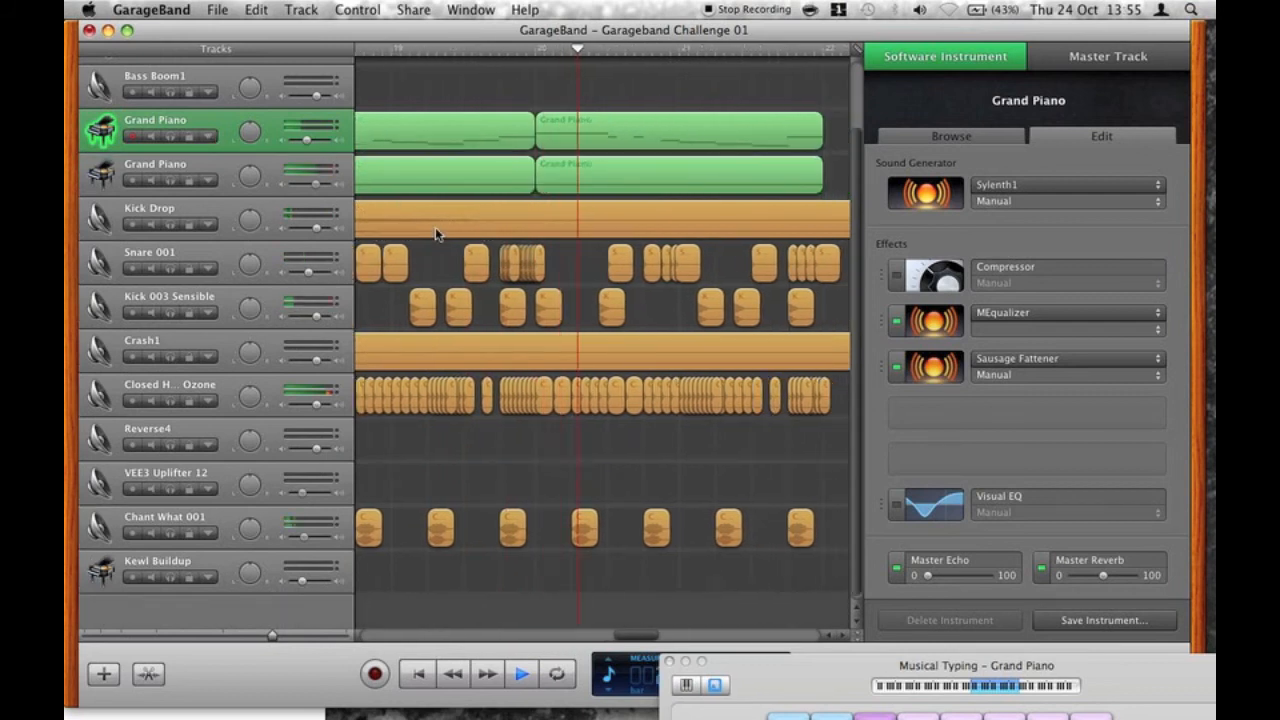
Rework the second half of the lower Grand Piano's last bass region into shorter consecutive notes up to bar 22 and close the editor.
{"action": "key", "text": "space"}
{"action": "double_click", "coordinate": [612, 186]}
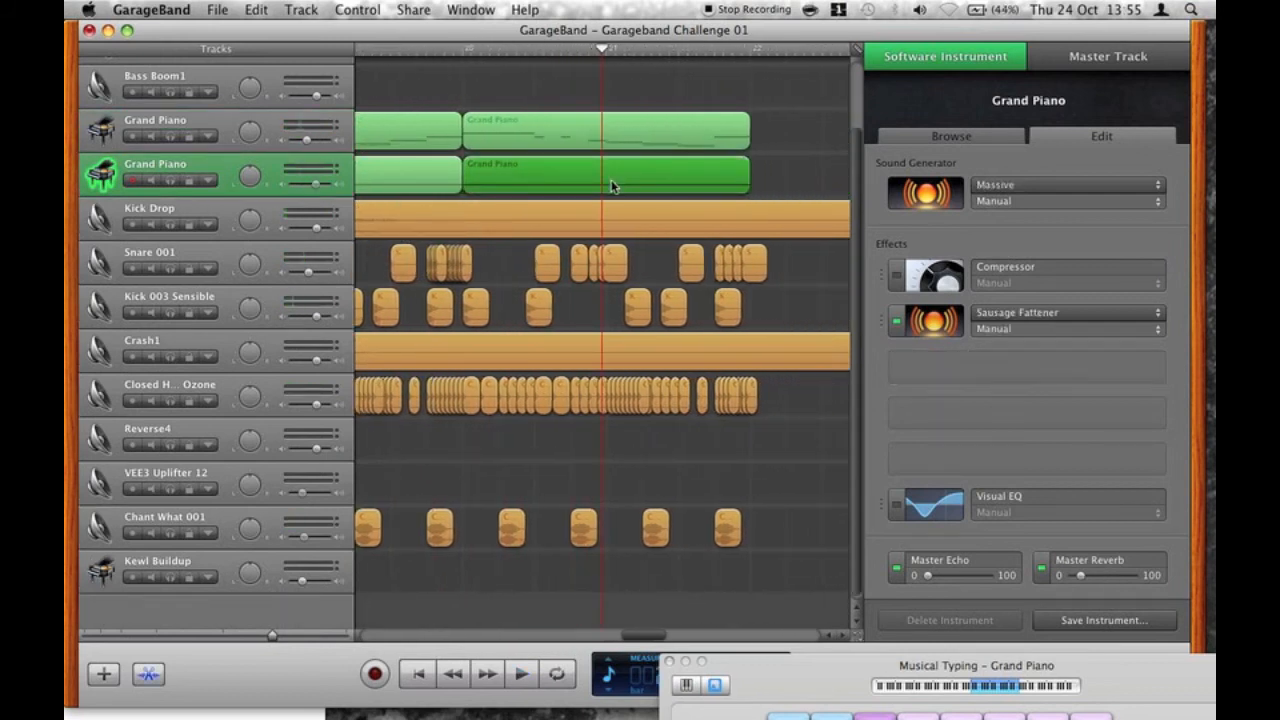
{"action": "scroll", "coordinate": [651, 546], "scroll_direction": "right", "scroll_amount": 2}
{"action": "scroll", "coordinate": [651, 546], "scroll_direction": "up", "scroll_amount": 5}
{"action": "left_click_drag", "start_coordinate": [679, 533], "coordinate": [572, 534]}
{"action": "left_click", "coordinate": [725, 521]}
{"action": "left_click", "coordinate": [727, 531]}
{"action": "key", "text": "Delete"}
{"action": "left_click", "coordinate": [604, 533]}
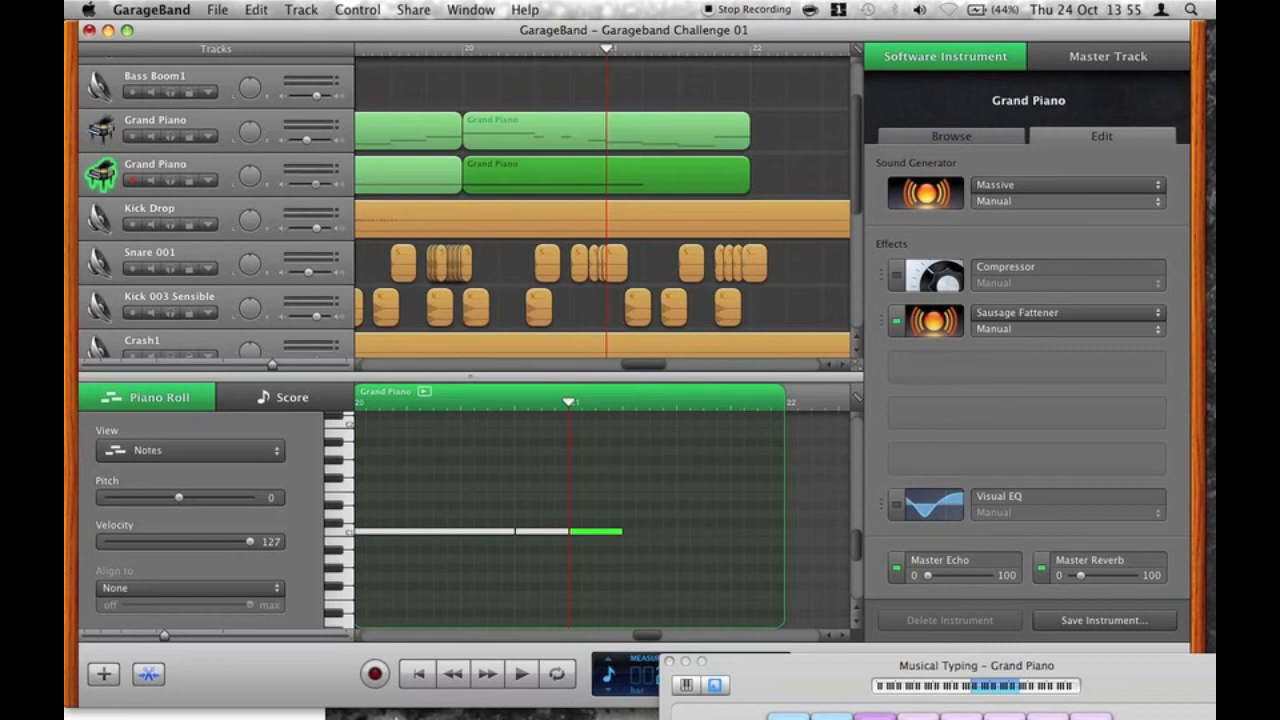
{"action": "left_click_drag", "start_coordinate": [628, 533], "coordinate": [689, 543]}
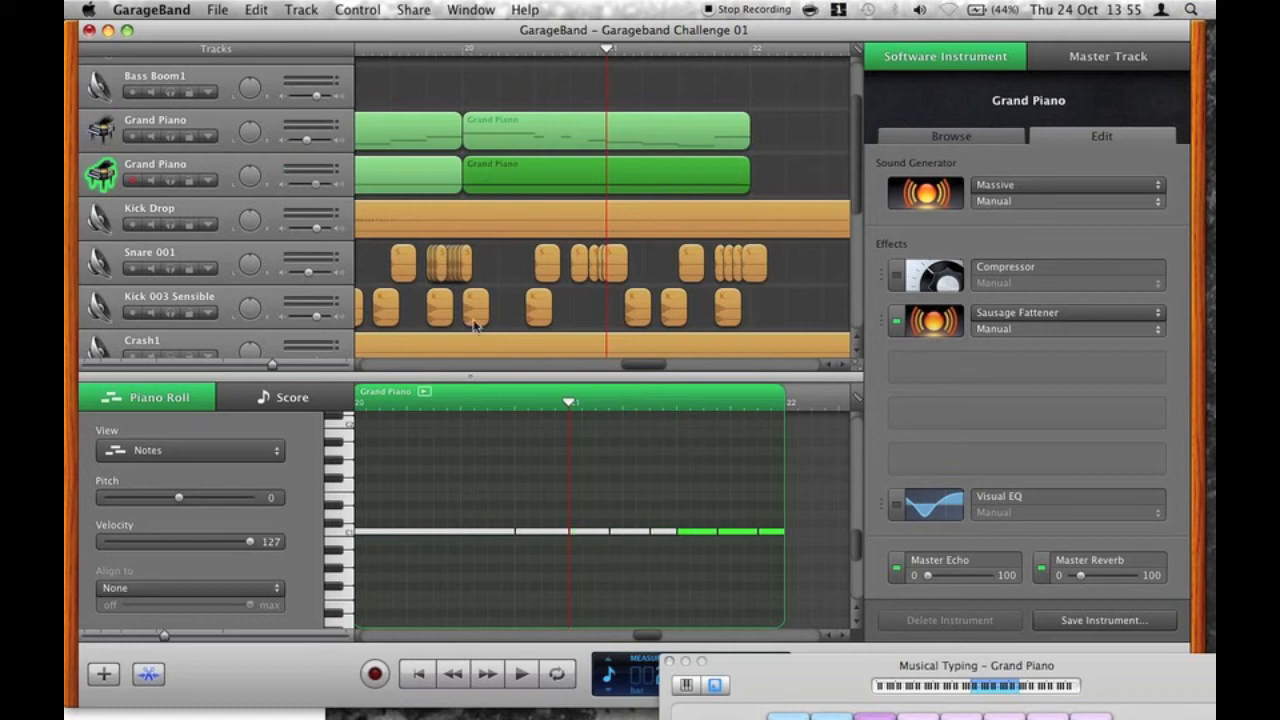
{"action": "left_click", "coordinate": [148, 675]}
Play the song from bar 2.
{"action": "scroll", "coordinate": [440, 224], "scroll_direction": "left", "scroll_amount": 10}
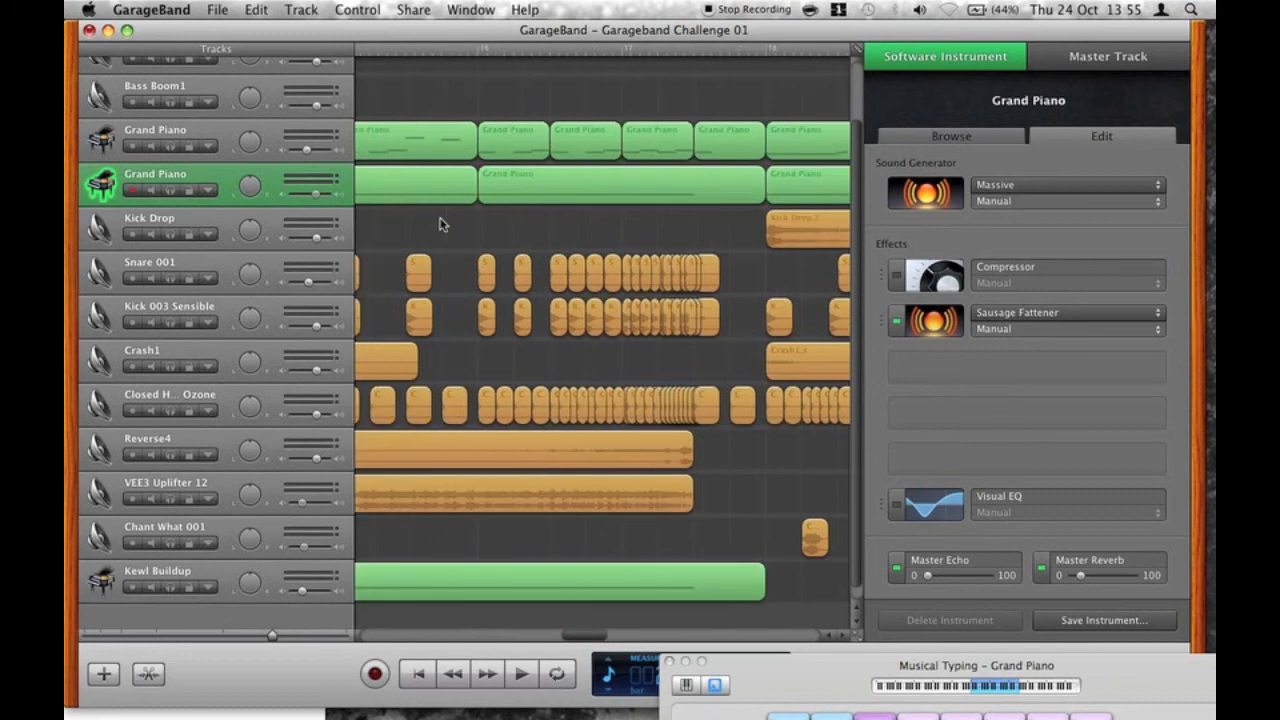
{"action": "scroll", "coordinate": [425, 222], "scroll_direction": "left", "scroll_amount": 6}
{"action": "scroll", "coordinate": [420, 220], "scroll_direction": "up", "scroll_amount": 3}
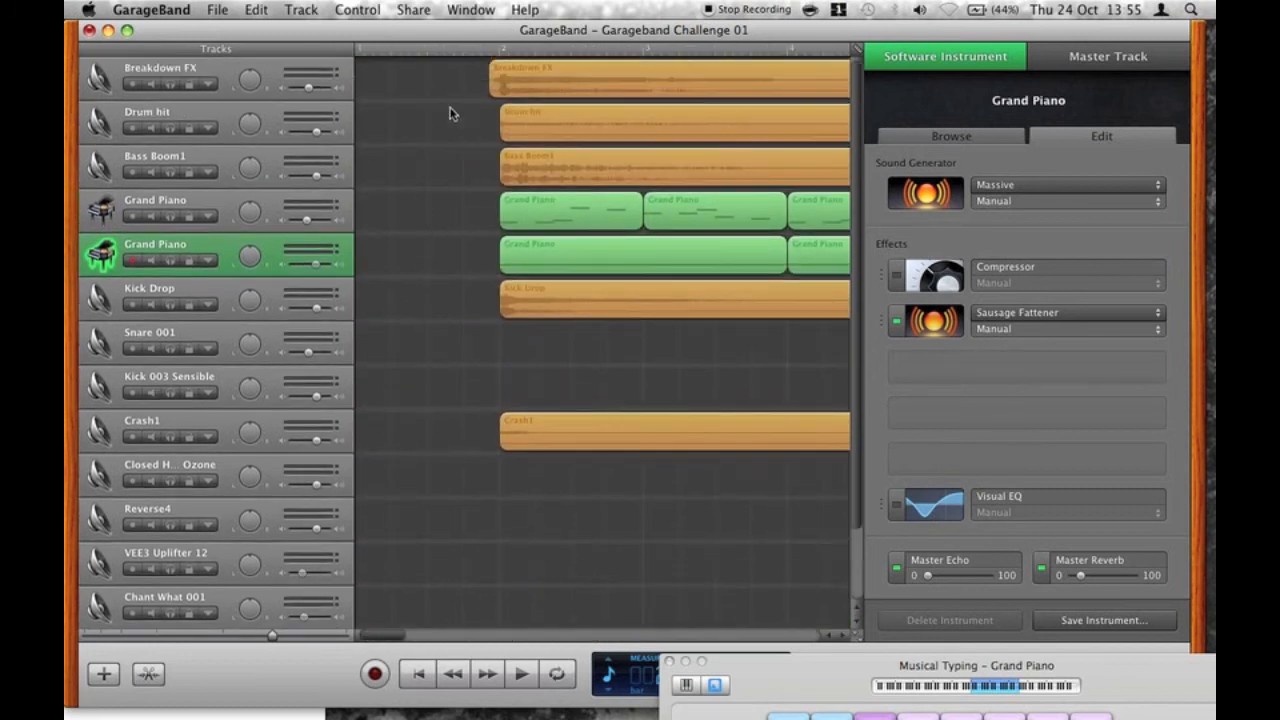
{"action": "scroll", "coordinate": [466, 58], "scroll_direction": "right", "scroll_amount": 2}
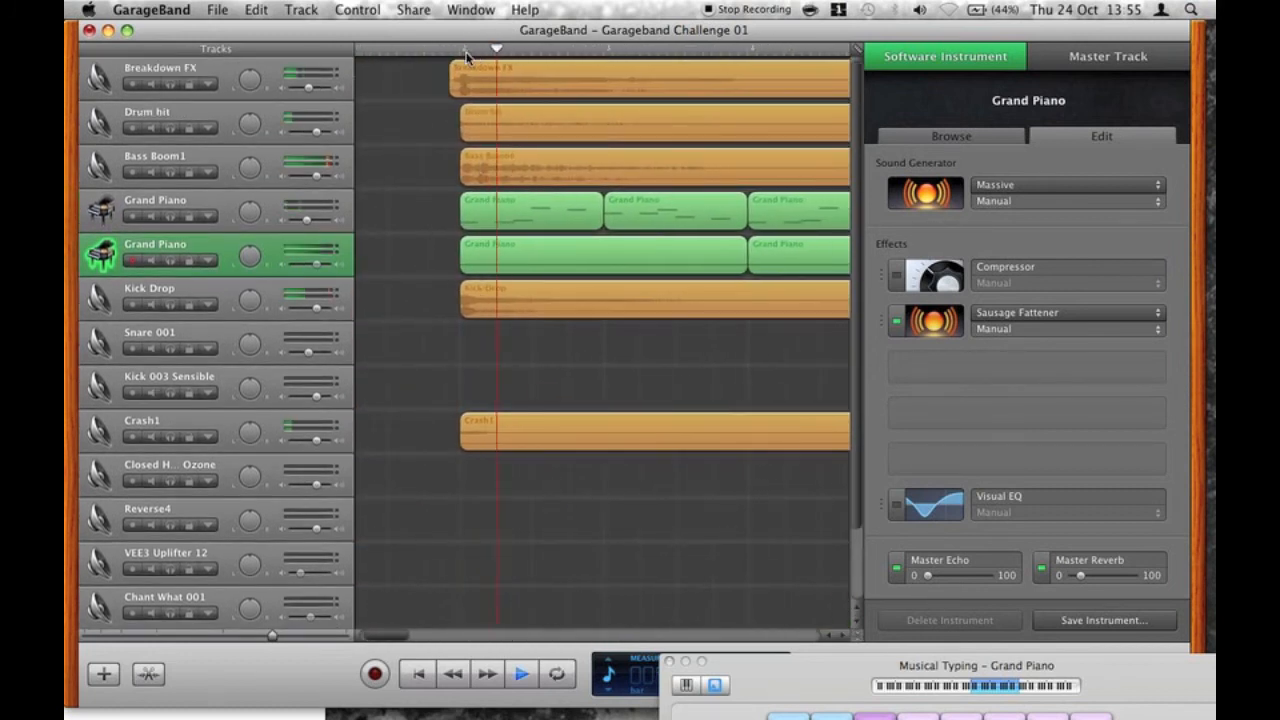
{"action": "scroll", "coordinate": [466, 58], "scroll_direction": "right", "scroll_amount": 5}
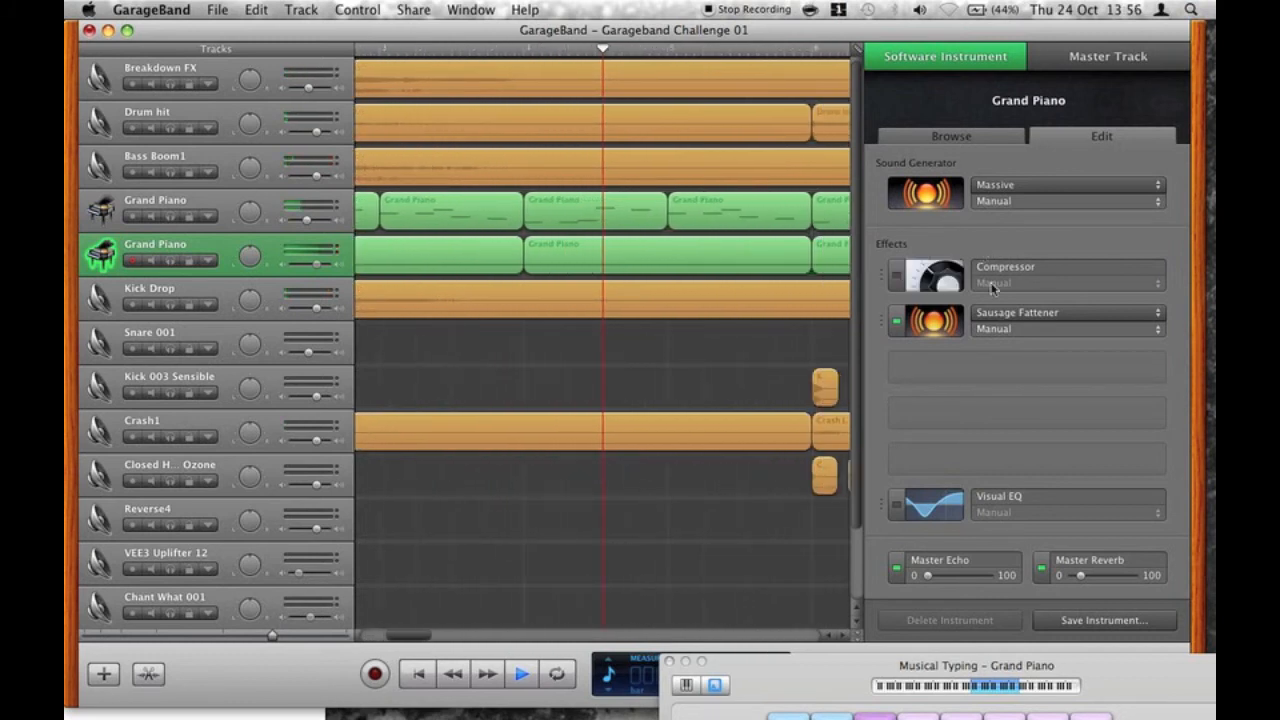
Add the MWaveShaper effect to the lower Grand Piano, bend its curve upward to -24%, and set Dry/wet to 100%.
{"action": "left_click", "coordinate": [948, 370]}
{"action": "scroll", "coordinate": [1010, 686], "scroll_direction": "down", "scroll_amount": 10}
{"action": "left_click", "coordinate": [1010, 686]}
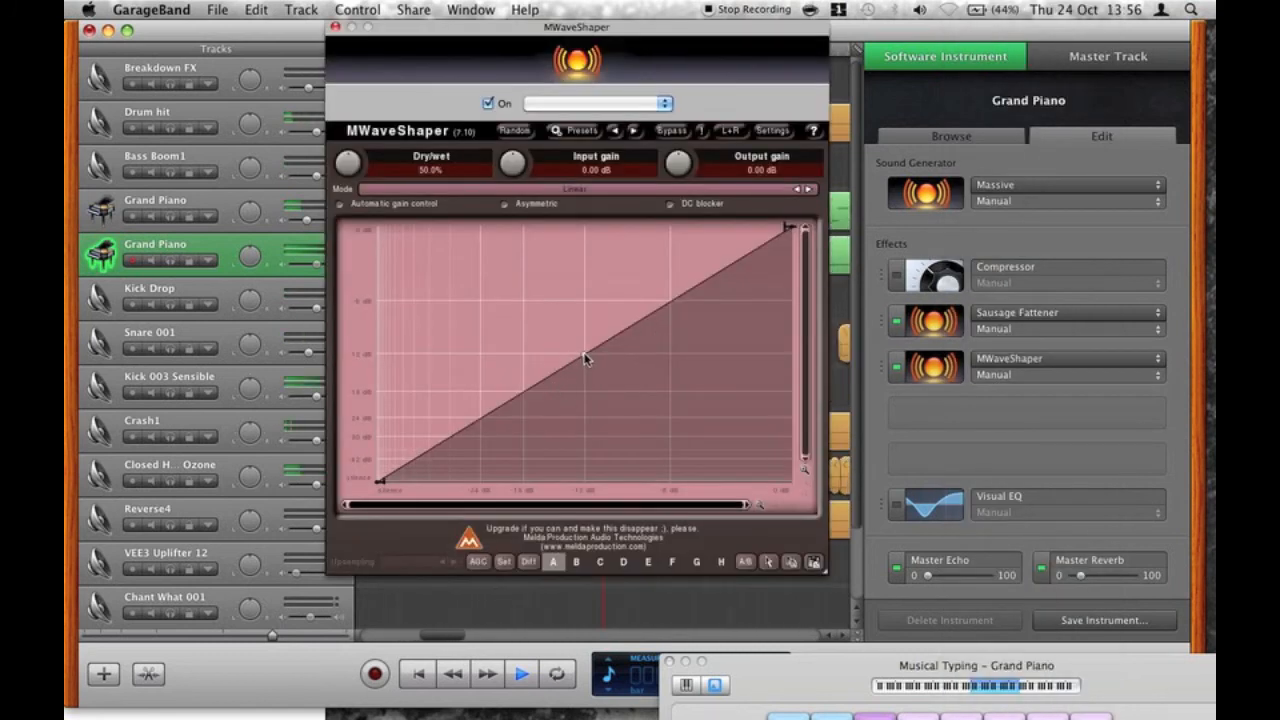
{"action": "left_click_drag", "start_coordinate": [584, 355], "coordinate": [585, 321]}
{"action": "left_click_drag", "start_coordinate": [348, 163], "coordinate": [342, 28]}
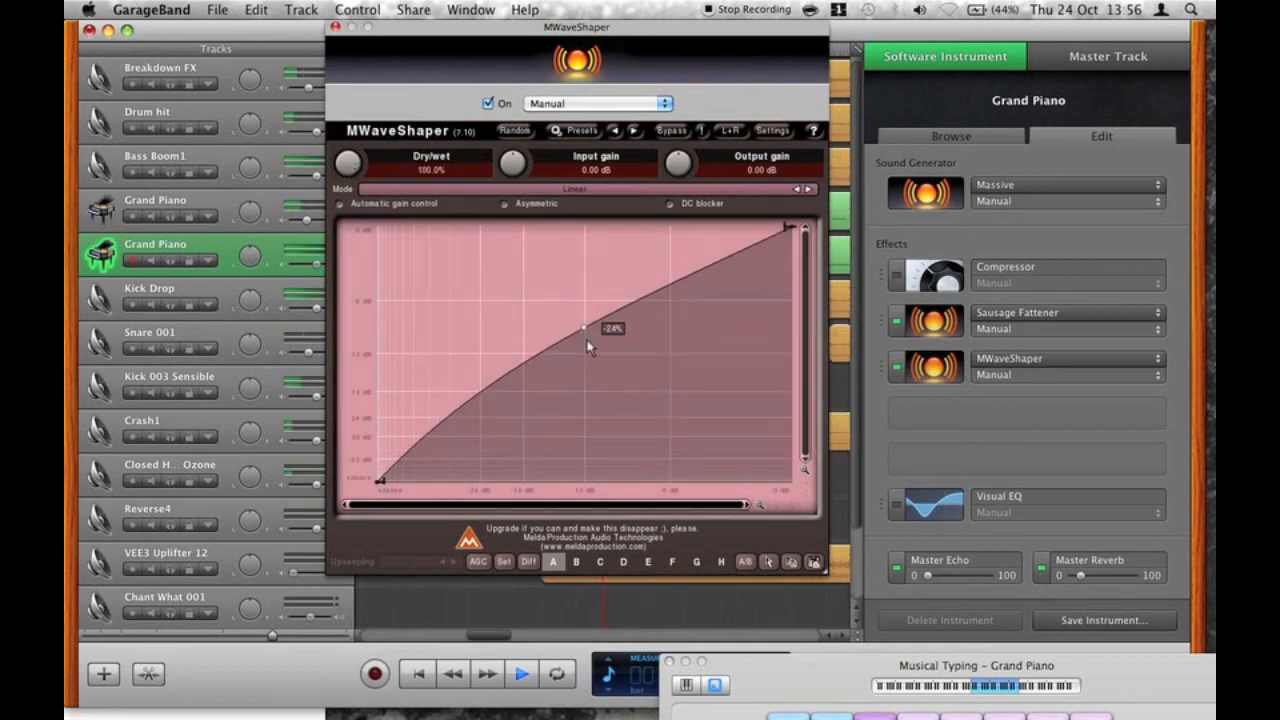
Open and close the lower Grand Piano's Massive synth settings while listening through the drop, and stop playback after bar 22.
{"action": "left_click", "coordinate": [943, 200]}
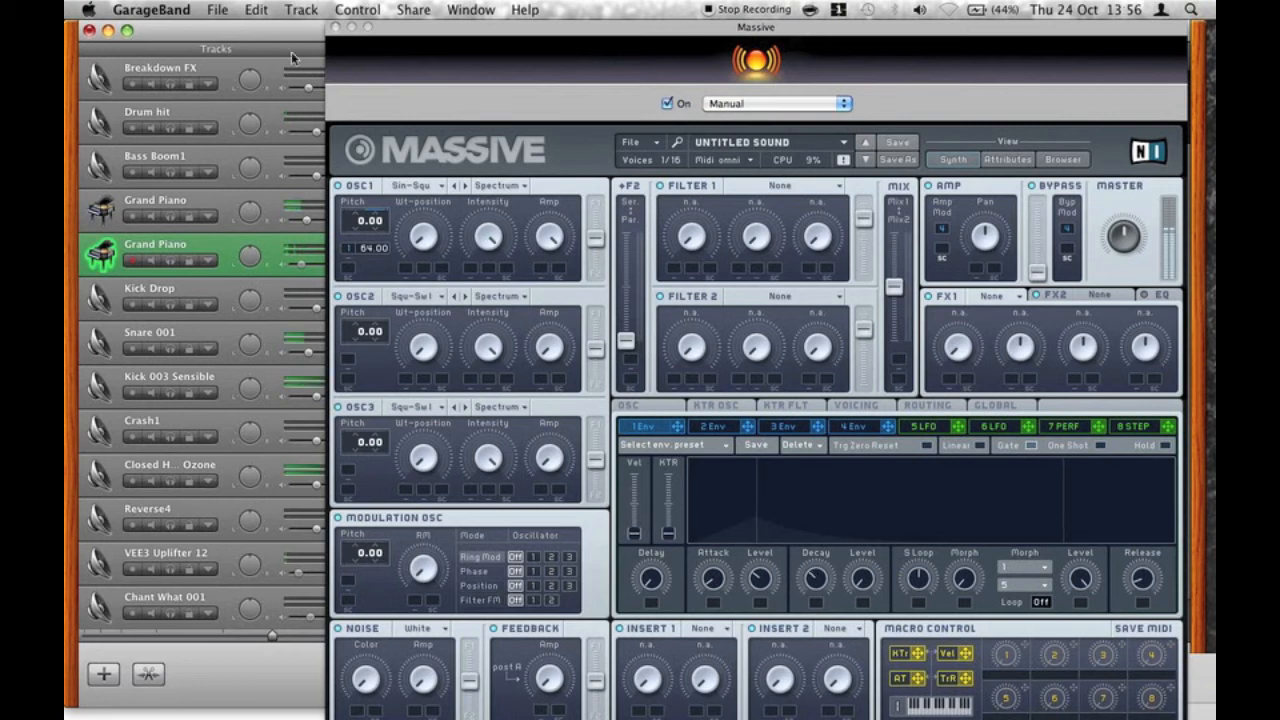
{"action": "left_click", "coordinate": [336, 27]}
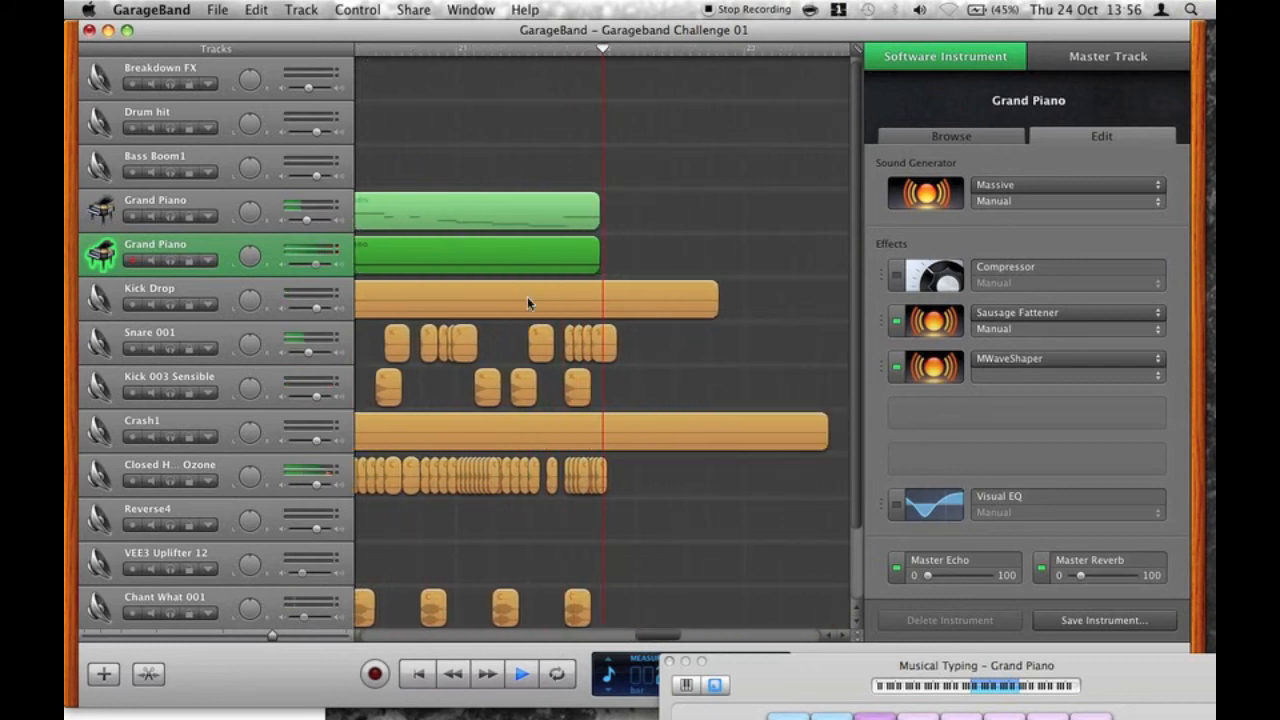
{"action": "key", "text": "space"}
{"action": "scroll", "coordinate": [530, 304], "scroll_direction": "left", "scroll_amount": 3}
{"action": "scroll", "coordinate": [530, 304], "scroll_direction": "down", "scroll_amount": 1}
{"action": "scroll", "coordinate": [527, 296], "scroll_direction": "left", "scroll_amount": 1}
{"action": "scroll", "coordinate": [527, 296], "scroll_direction": "down", "scroll_amount": 1}
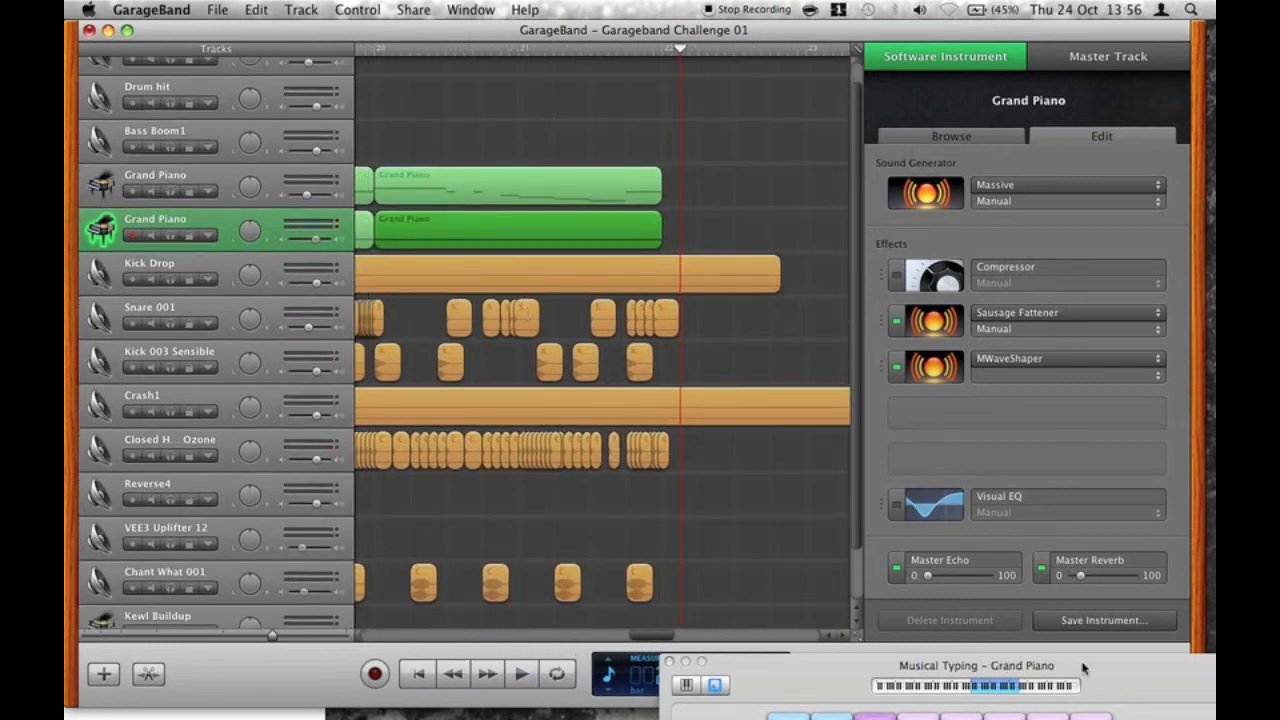
Move the Musical Typing window down clear of the transport display and play the drop.
{"action": "left_click_drag", "start_coordinate": [1083, 667], "coordinate": [1083, 693]}
{"action": "scroll", "coordinate": [560, 262], "scroll_direction": "left", "scroll_amount": 5}
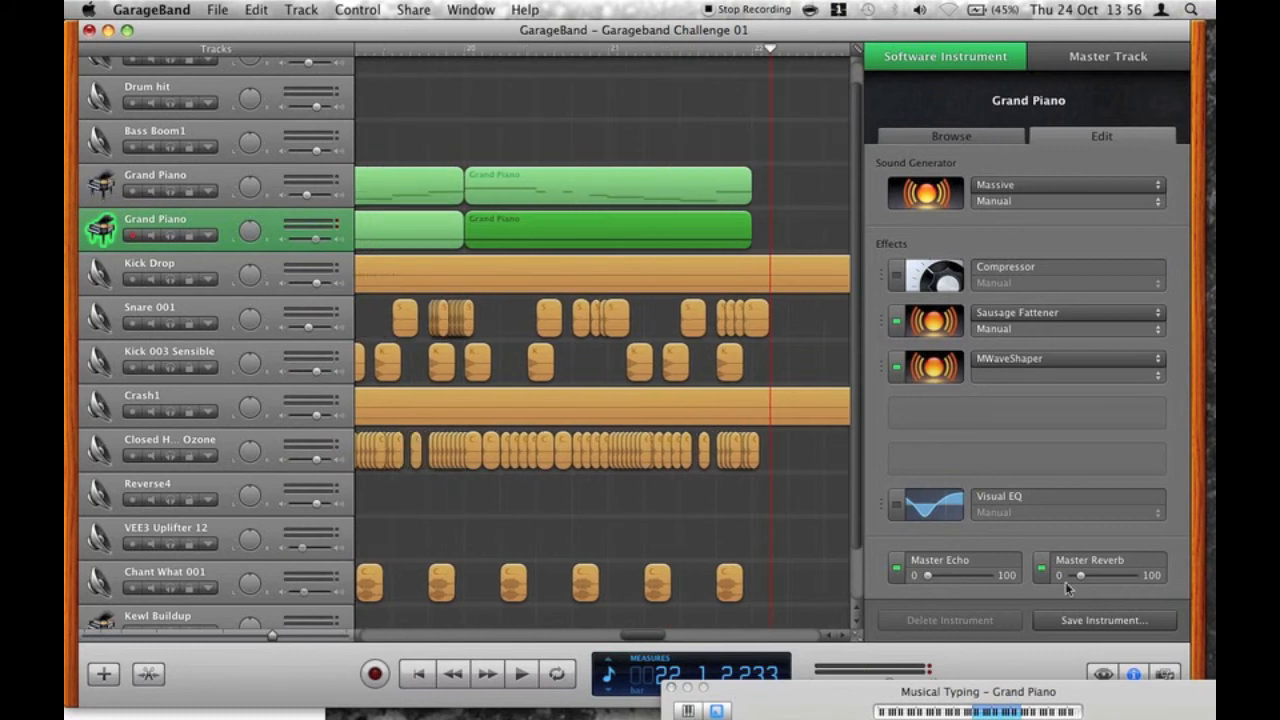
{"action": "scroll", "coordinate": [563, 527], "scroll_direction": "down", "scroll_amount": 1}
{"action": "scroll", "coordinate": [563, 527], "scroll_direction": "left", "scroll_amount": 5}
{"action": "left_click", "coordinate": [416, 57]}
{"action": "key", "text": "space"}
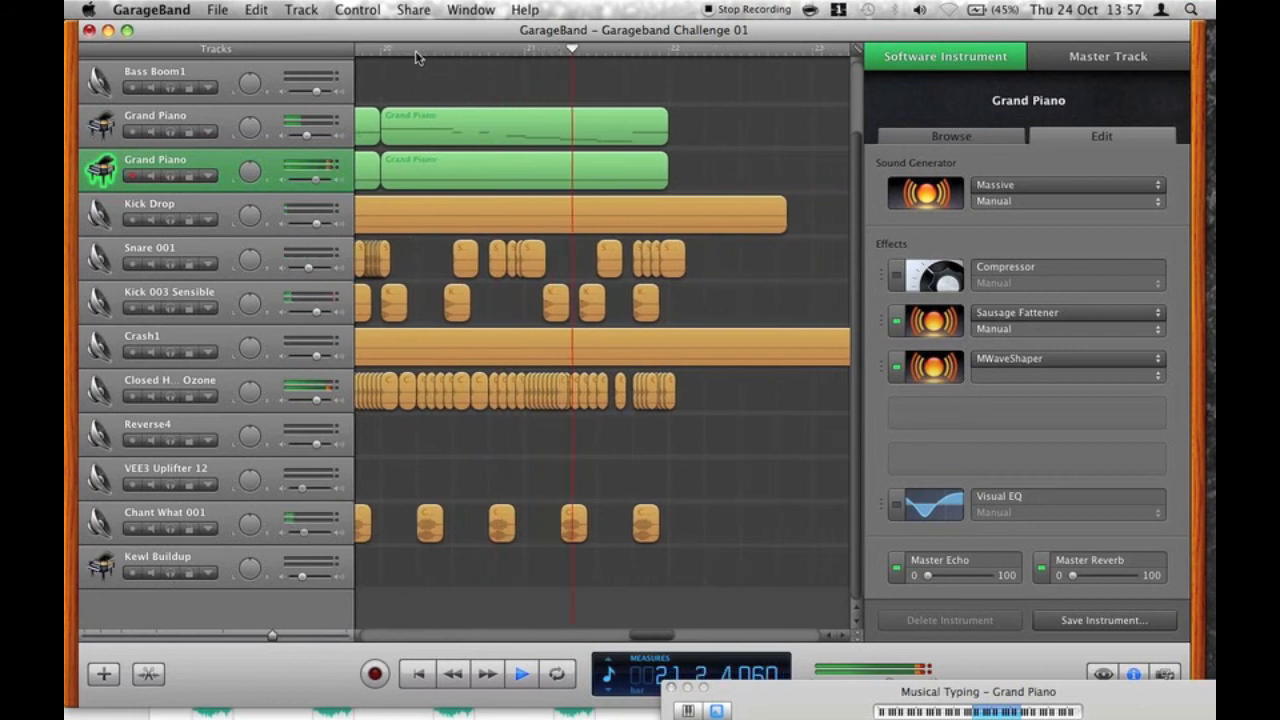
Stop playback, save the song, and shorten the drop's Crash1 region so it ends at bar 22.
{"action": "key", "text": "space"}
{"action": "key", "text": "super+s"}
{"action": "left_click", "coordinate": [235, 636]}
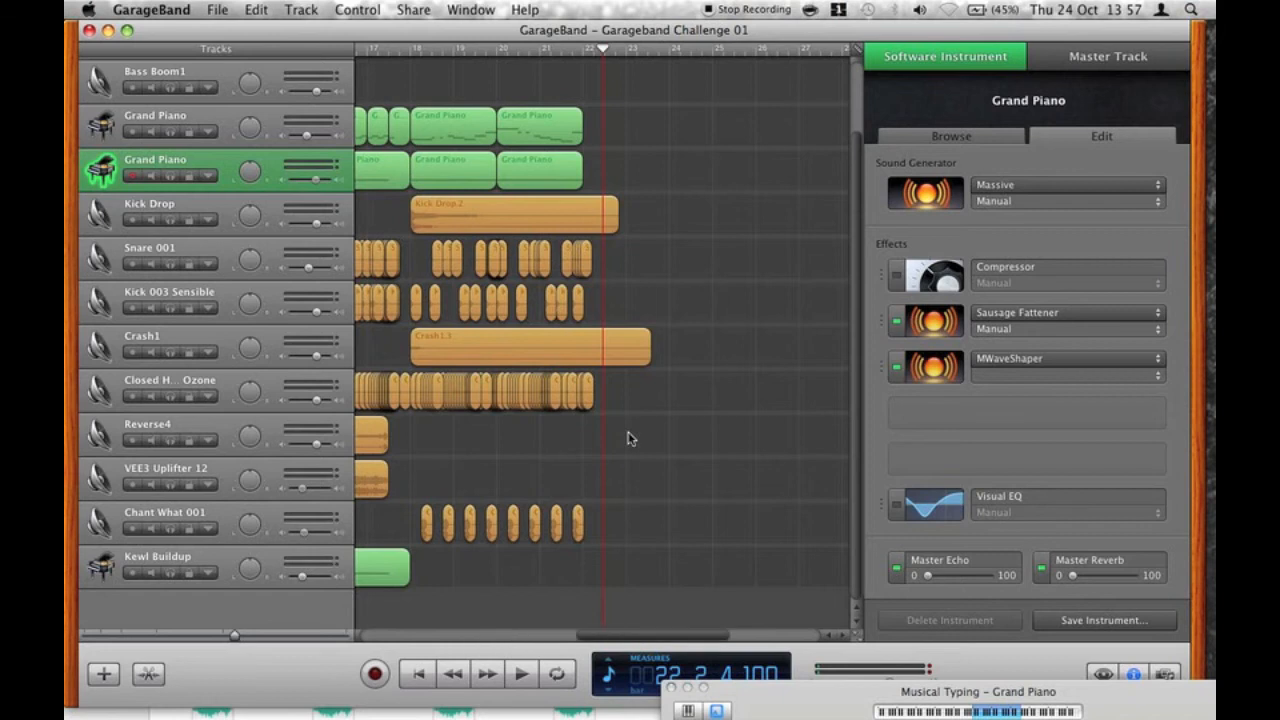
{"action": "scroll", "coordinate": [660, 405], "scroll_direction": "left", "scroll_amount": 3}
{"action": "left_click_drag", "start_coordinate": [649, 364], "coordinate": [640, 362]}
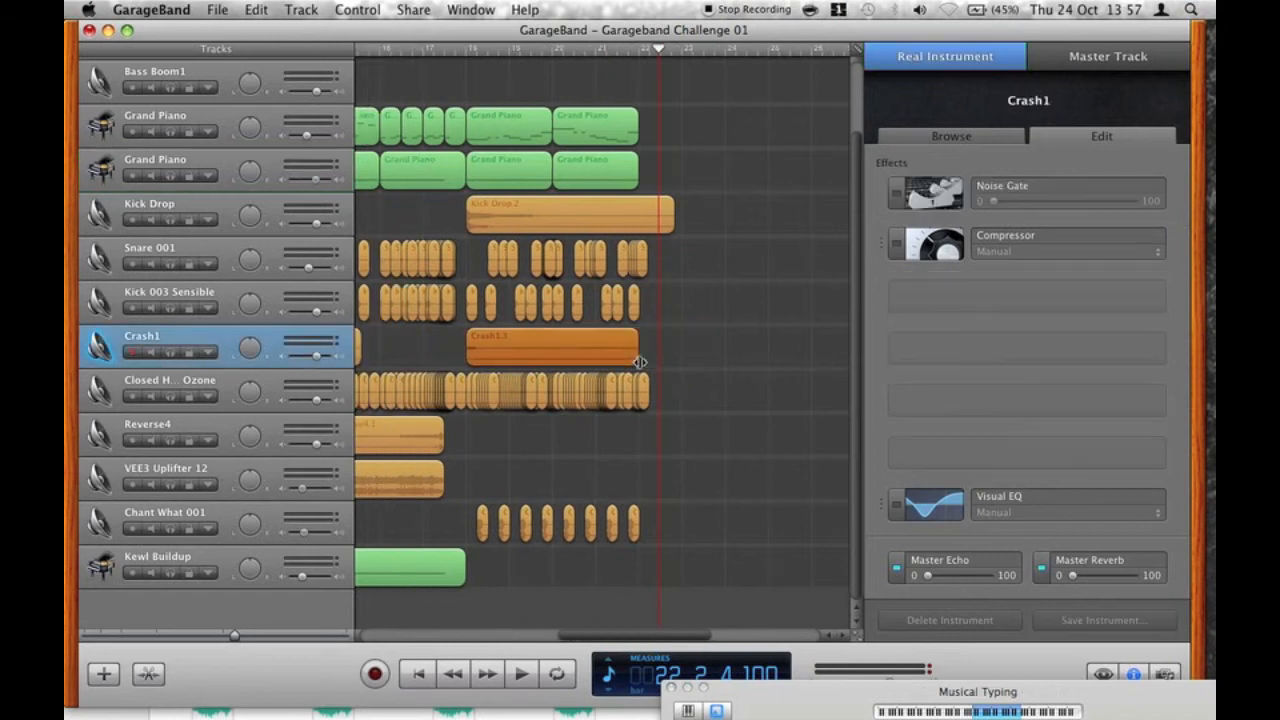
Copy all drop regions from bars 18 through 21 except Kick Drop to bar 22, and play the extended drop.
{"action": "left_click_drag", "start_coordinate": [716, 574], "coordinate": [473, 122]}
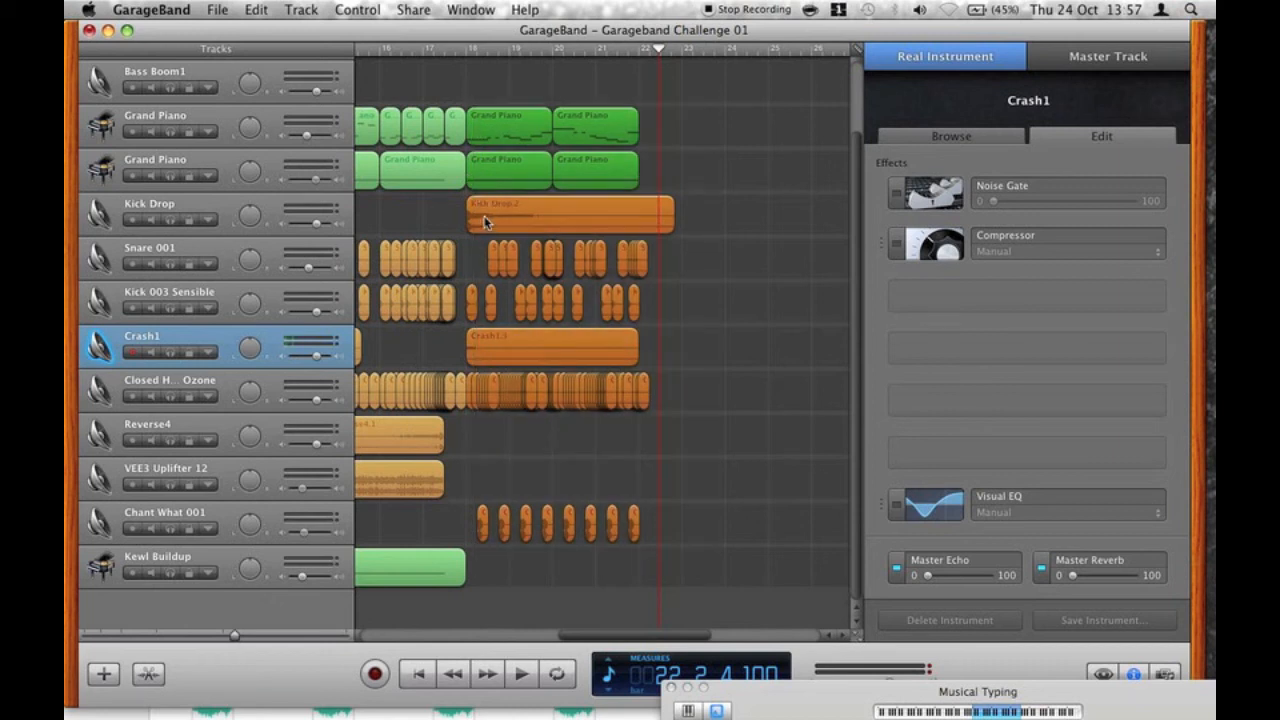
{"action": "left_click", "coordinate": [484, 222], "text": "shift"}
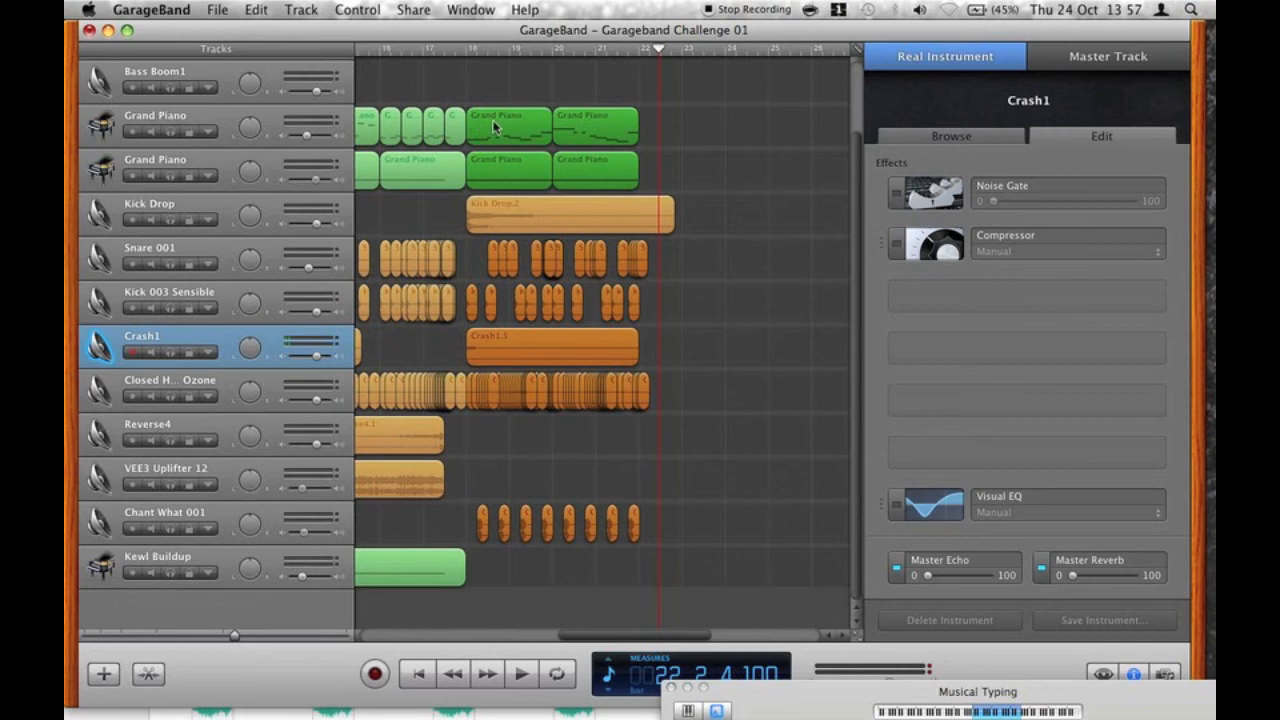
{"action": "left_click", "coordinate": [657, 128]}
{"action": "key", "text": "super+v"}
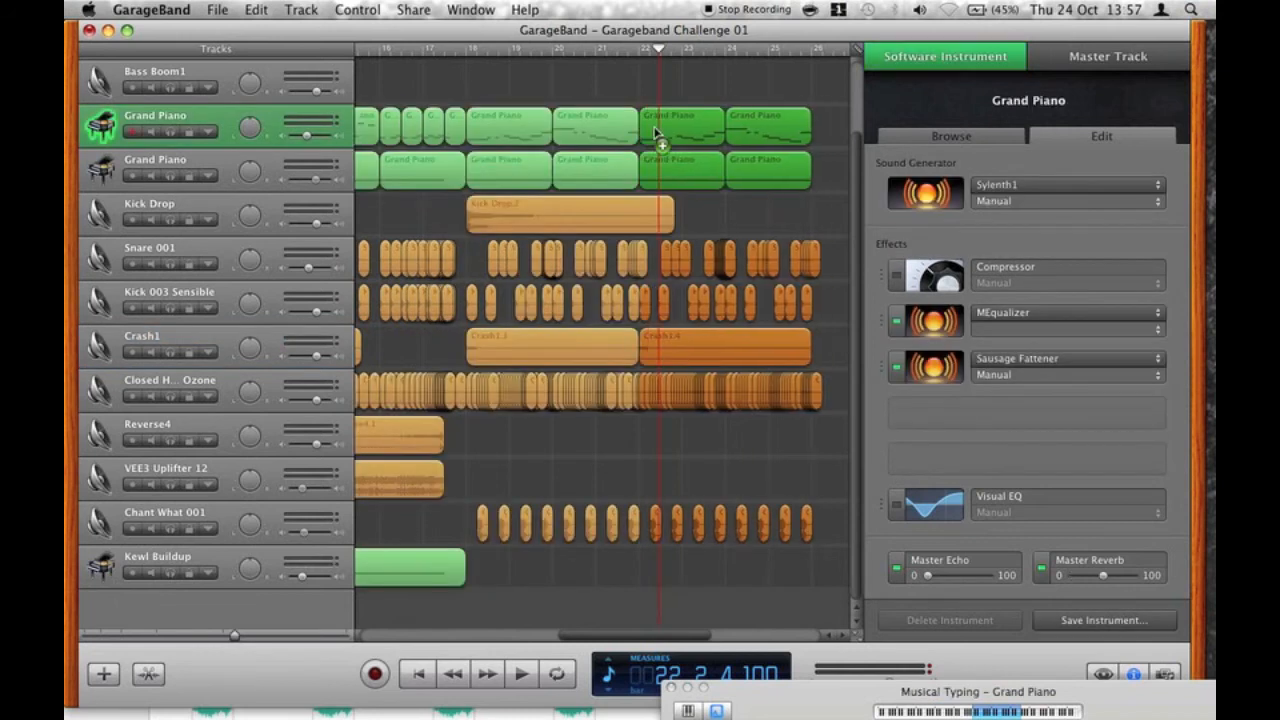
{"action": "left_click", "coordinate": [453, 49]}
{"action": "key", "text": "space"}
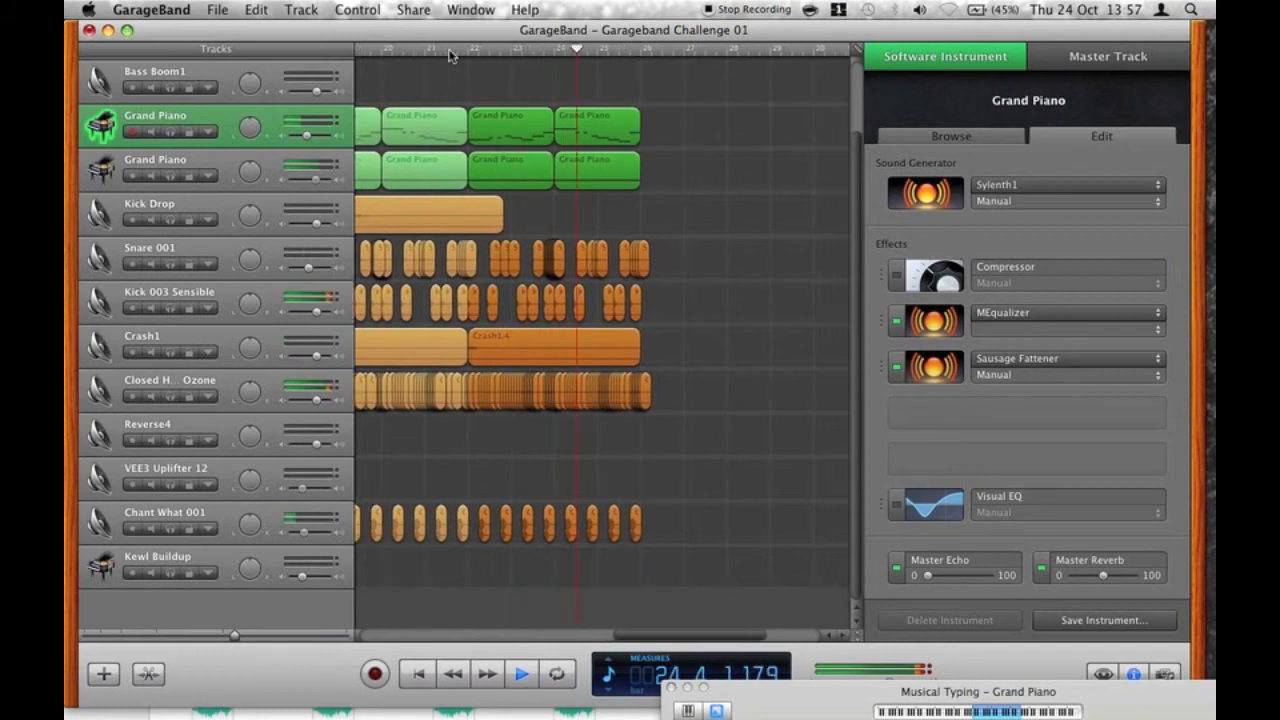
{"action": "key", "text": "space"}
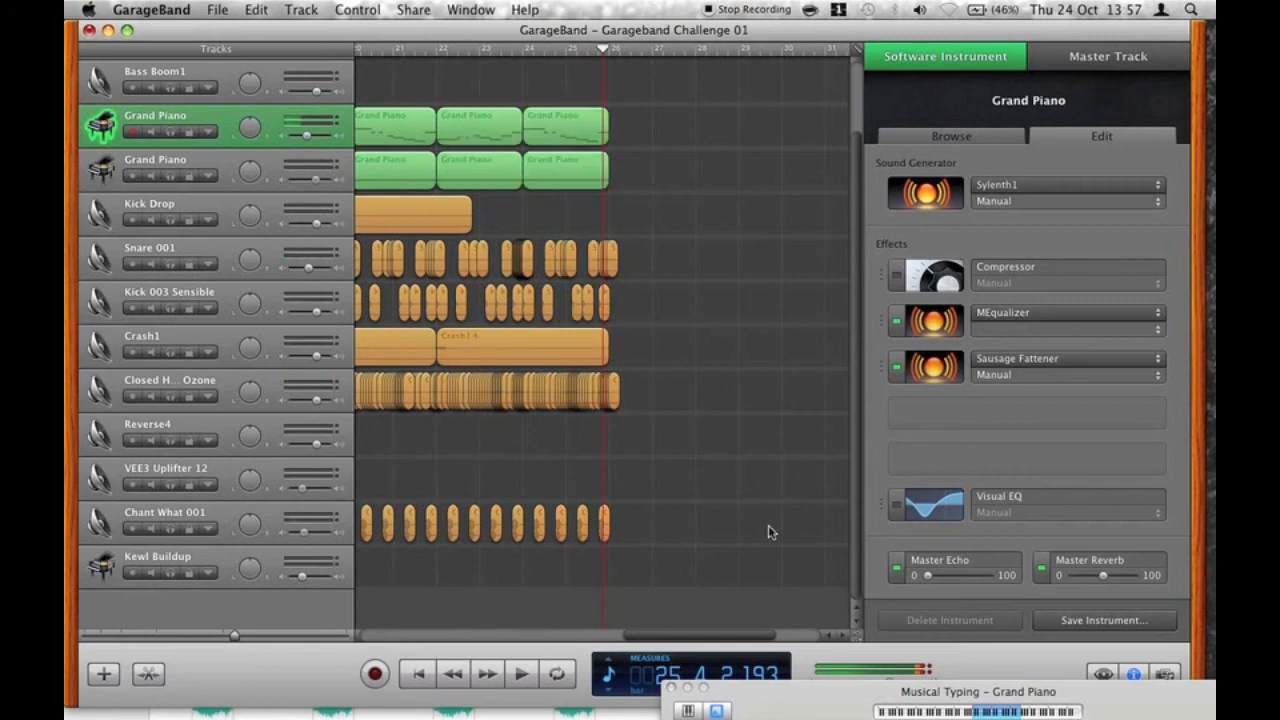
Copy the Reverse4 region from before the drop so the copy ends at bar 26, and play up to it.
{"action": "scroll", "coordinate": [769, 532], "scroll_direction": "left", "scroll_amount": 5}
{"action": "scroll", "coordinate": [376, 443], "scroll_direction": "left", "scroll_amount": 5}
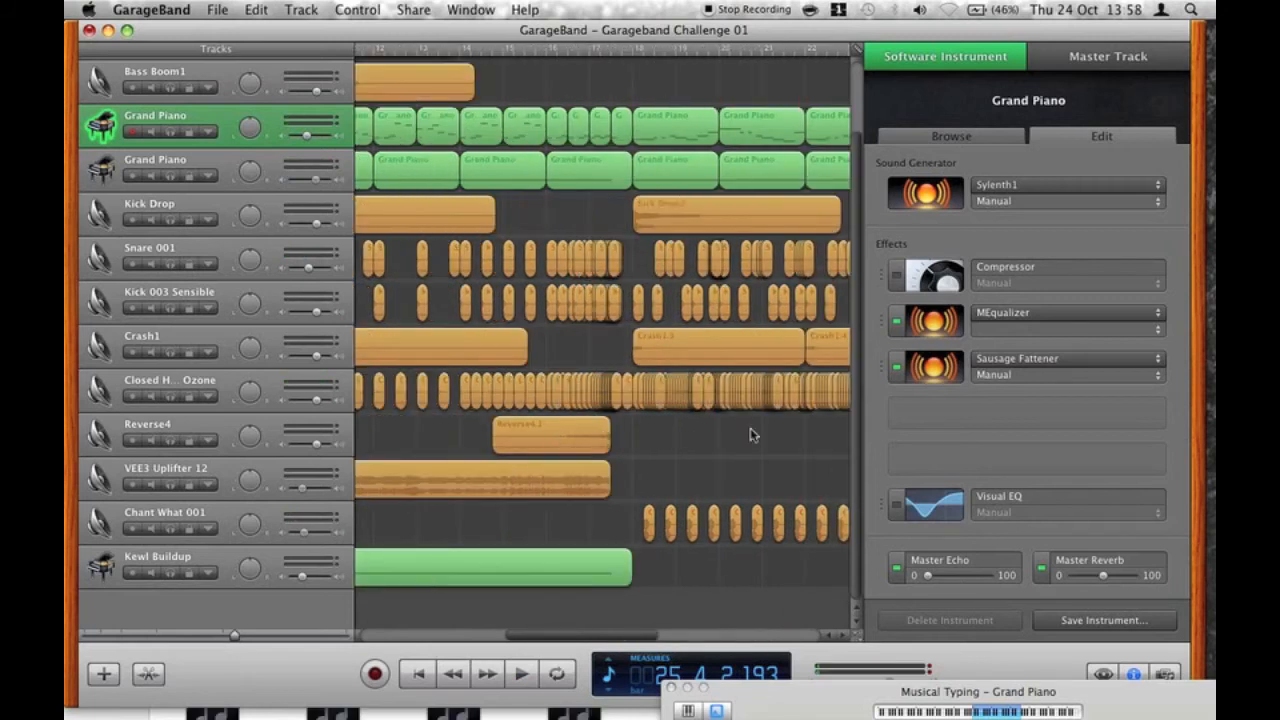
{"action": "left_click_drag", "start_coordinate": [548, 438], "coordinate": [729, 456]}
{"action": "left_click", "coordinate": [657, 52]}
{"action": "key", "text": "space"}
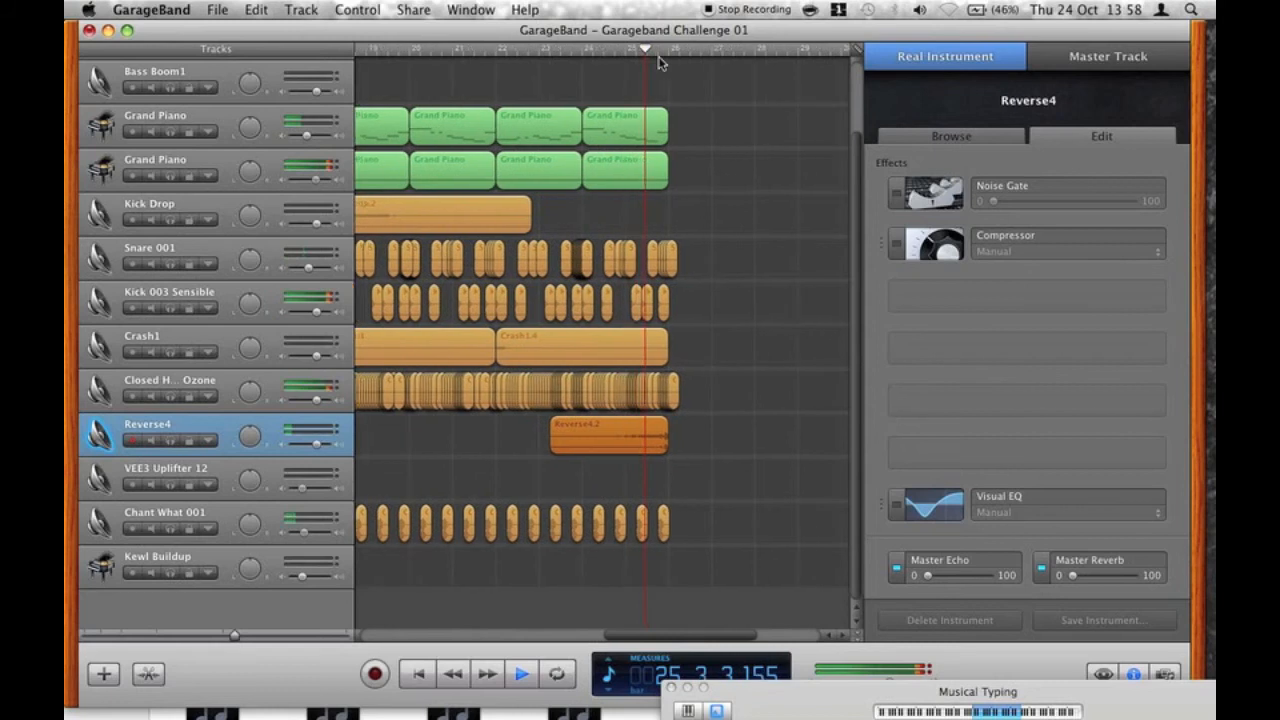
{"action": "key", "text": "space"}
Copy all drop regions from bars 18 through 25, including Kick Drop, to bar 26 and move the playhead to just before the drop.
{"action": "left_click", "coordinate": [212, 635]}
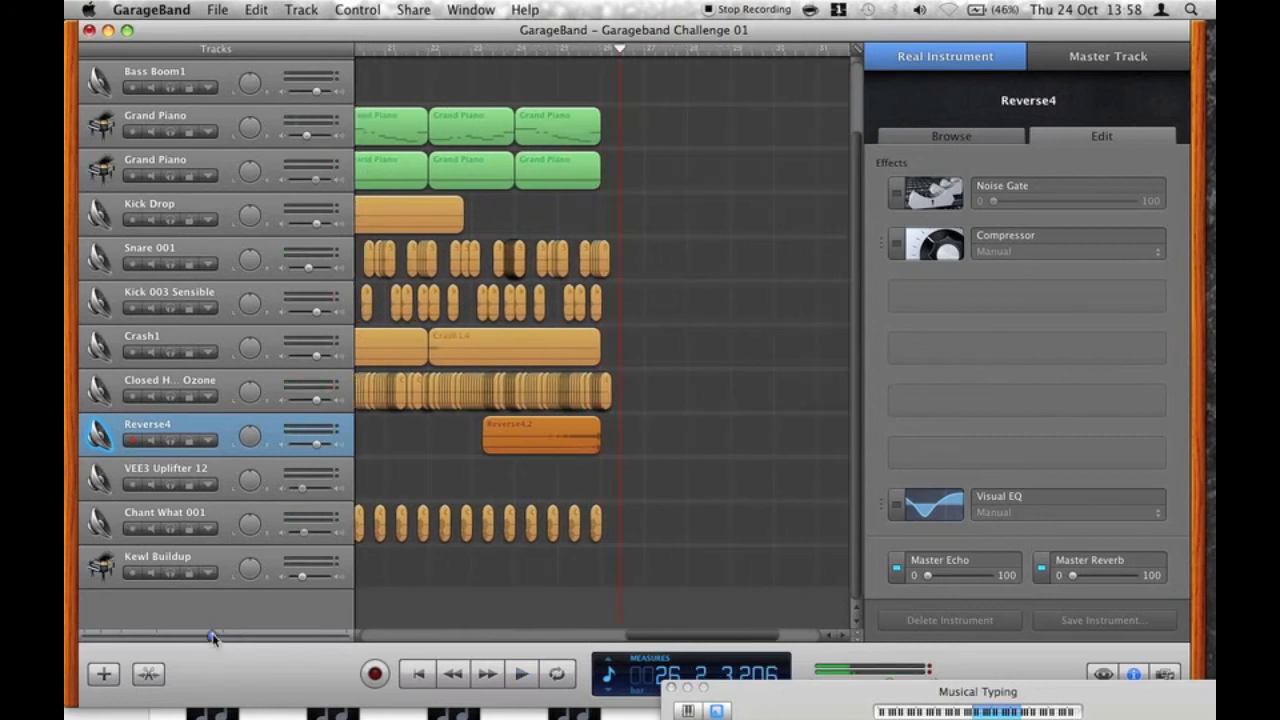
{"action": "scroll", "coordinate": [739, 394], "scroll_direction": "left", "scroll_amount": 3}
{"action": "scroll", "coordinate": [739, 394], "scroll_direction": "left", "scroll_amount": 2}
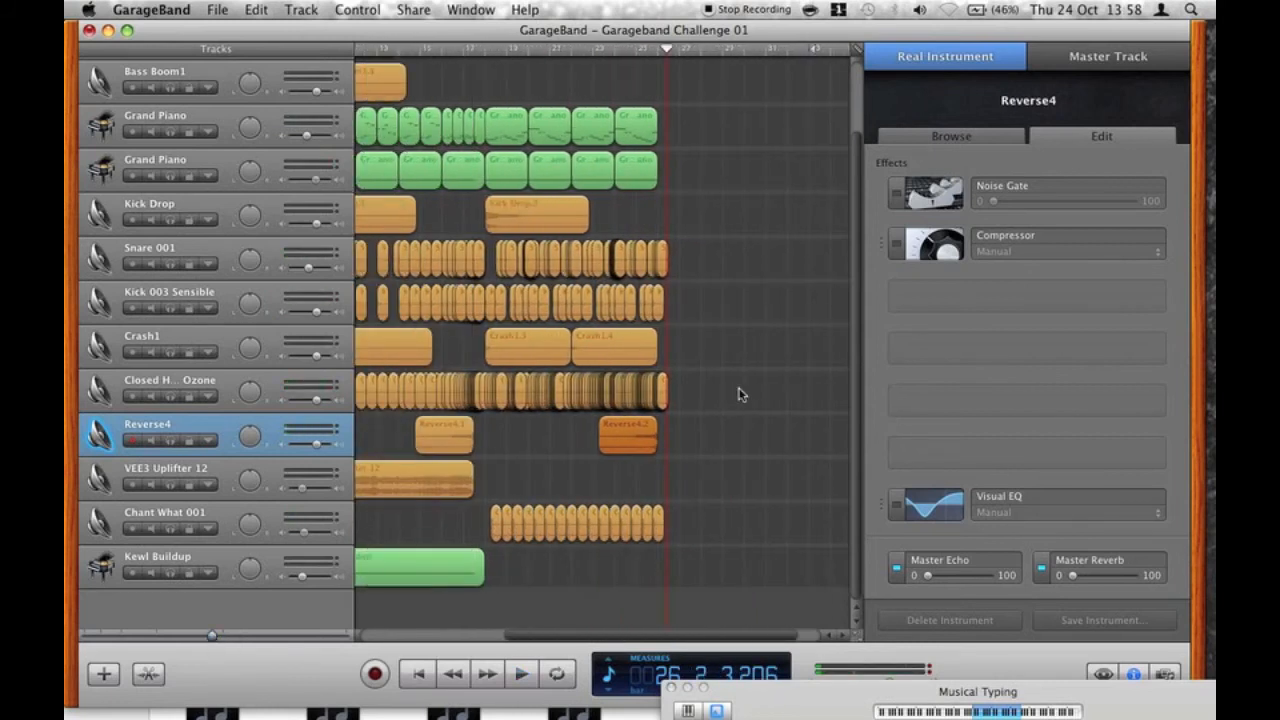
{"action": "left_click_drag", "start_coordinate": [684, 568], "coordinate": [488, 118]}
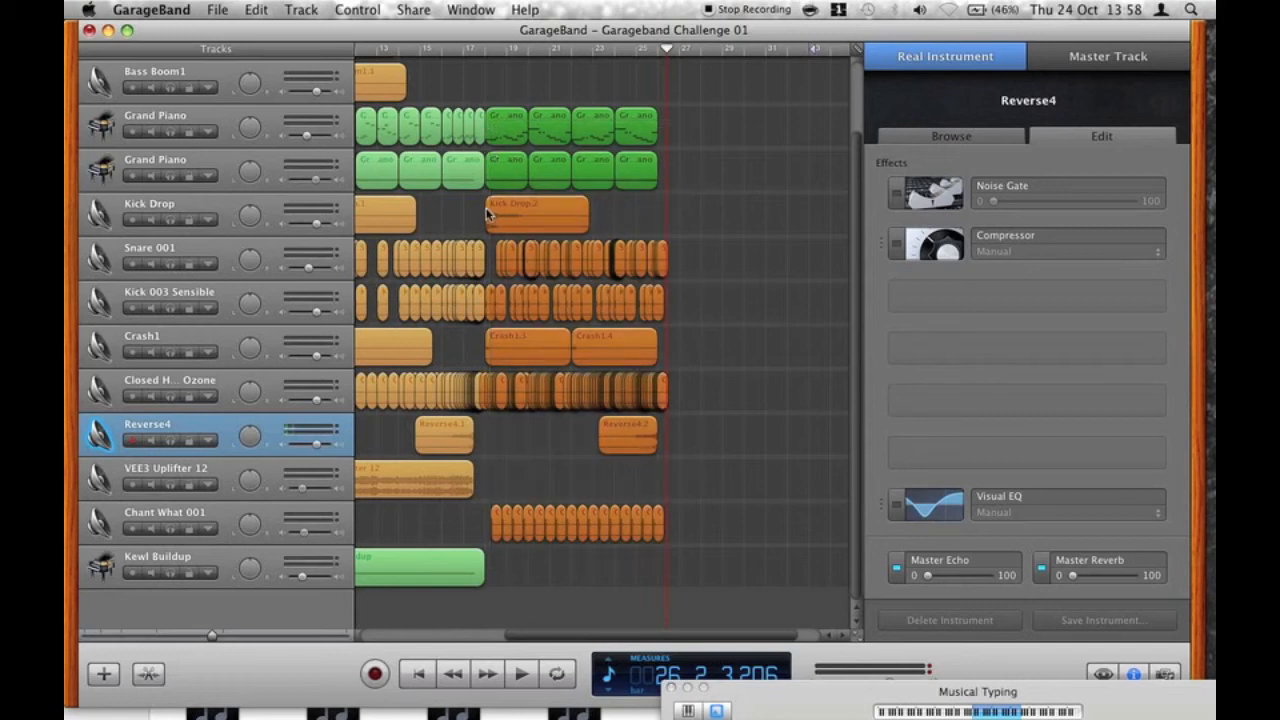
{"action": "left_click_drag", "start_coordinate": [691, 224], "coordinate": [672, 226]}
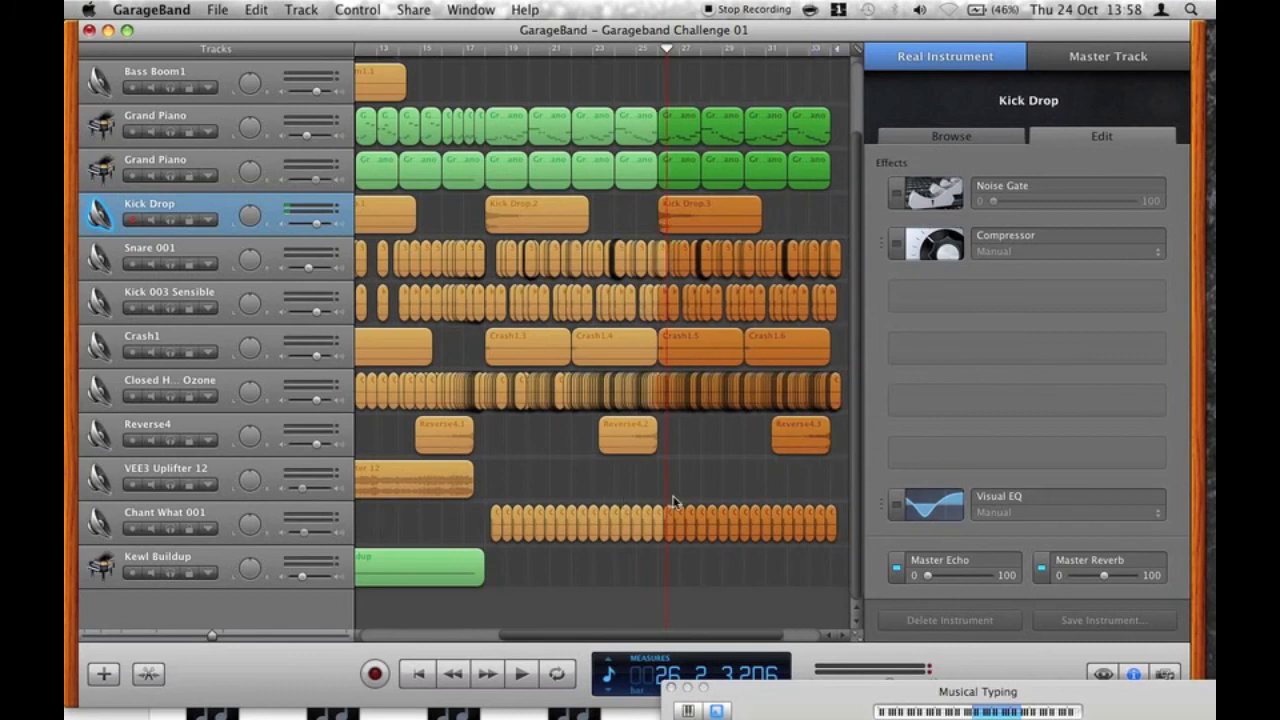
{"action": "scroll", "coordinate": [700, 515], "scroll_direction": "right", "scroll_amount": 3}
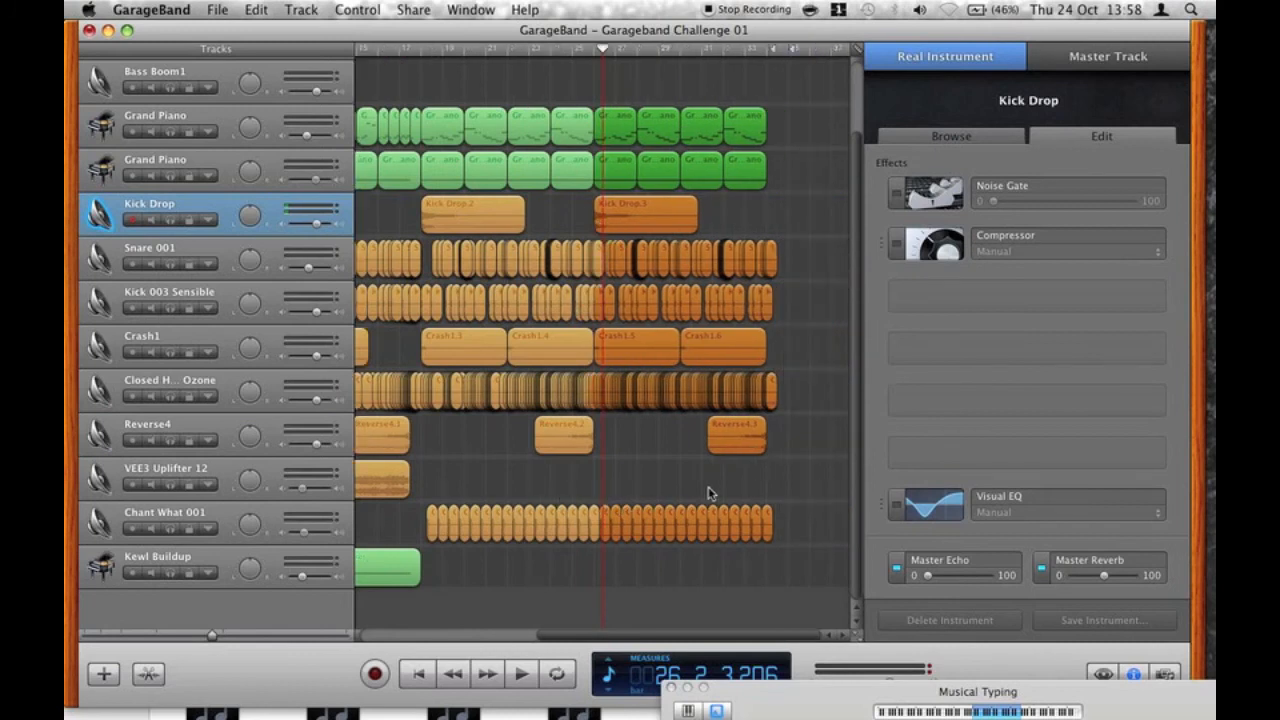
{"action": "left_click", "coordinate": [581, 303]}
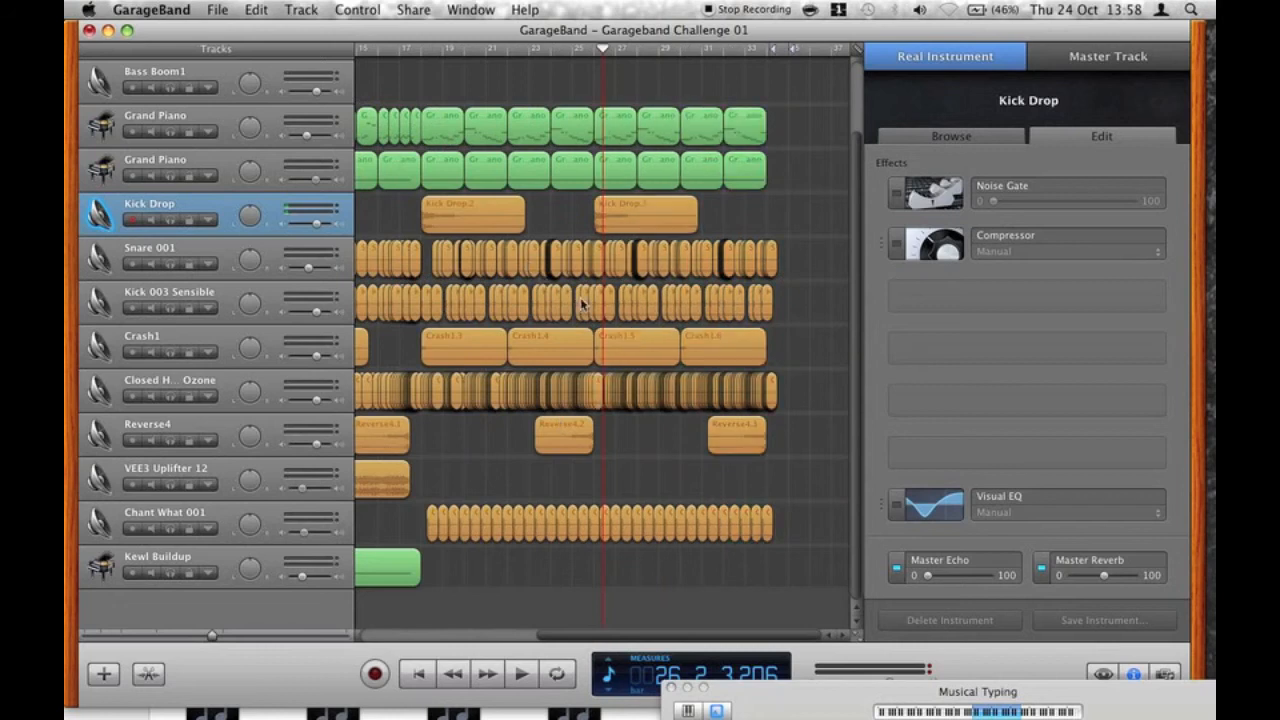
{"action": "left_click", "coordinate": [410, 48]}
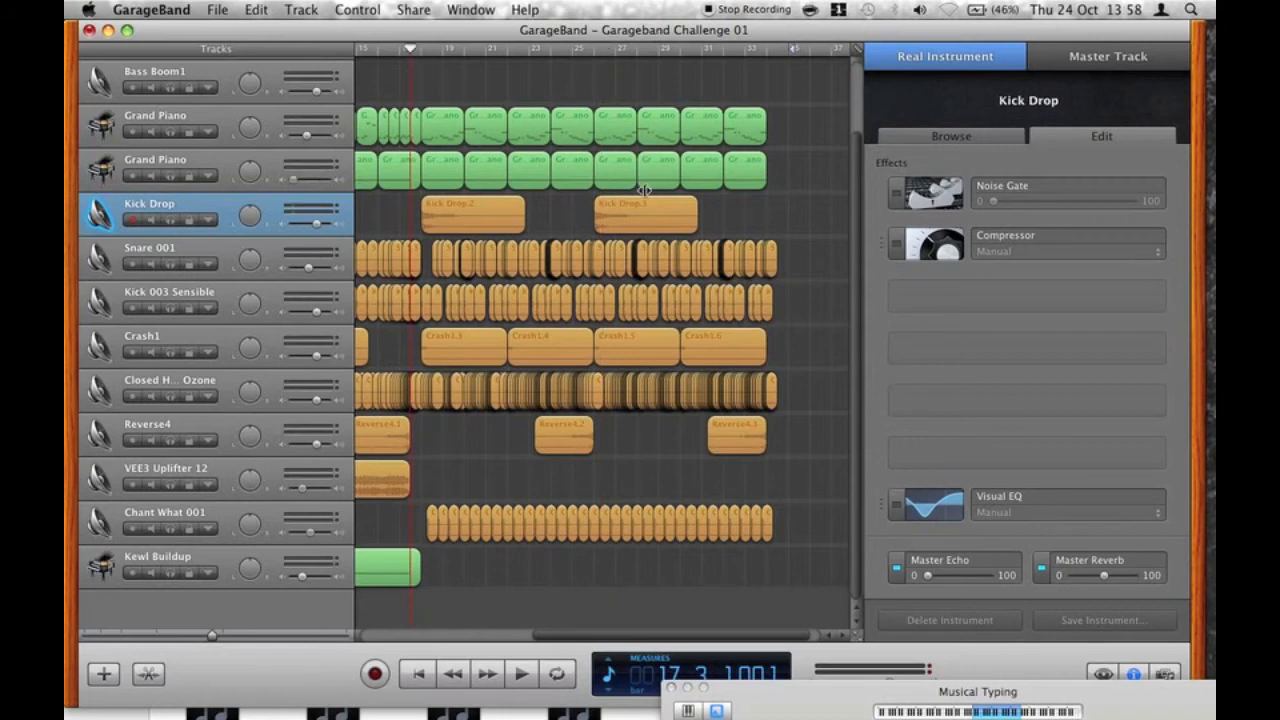
{"action": "scroll", "coordinate": [645, 190], "scroll_direction": "left", "scroll_amount": 4}
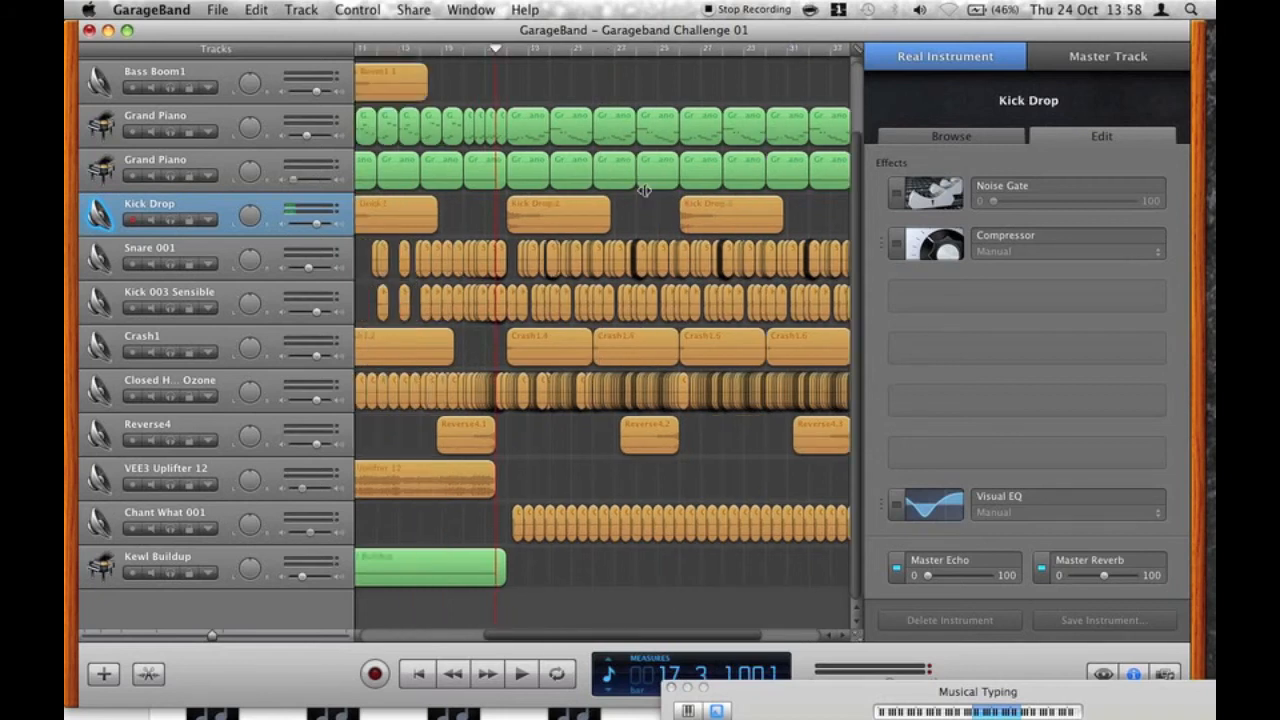
Switch to Finder, open the FX folder of the TriSamples 808 Trapstep Pack Vol 1 and preview Gun Shot.wav.
{"action": "scroll", "coordinate": [645, 190], "scroll_direction": "left", "scroll_amount": 1}
{"action": "key", "text": "Home"}
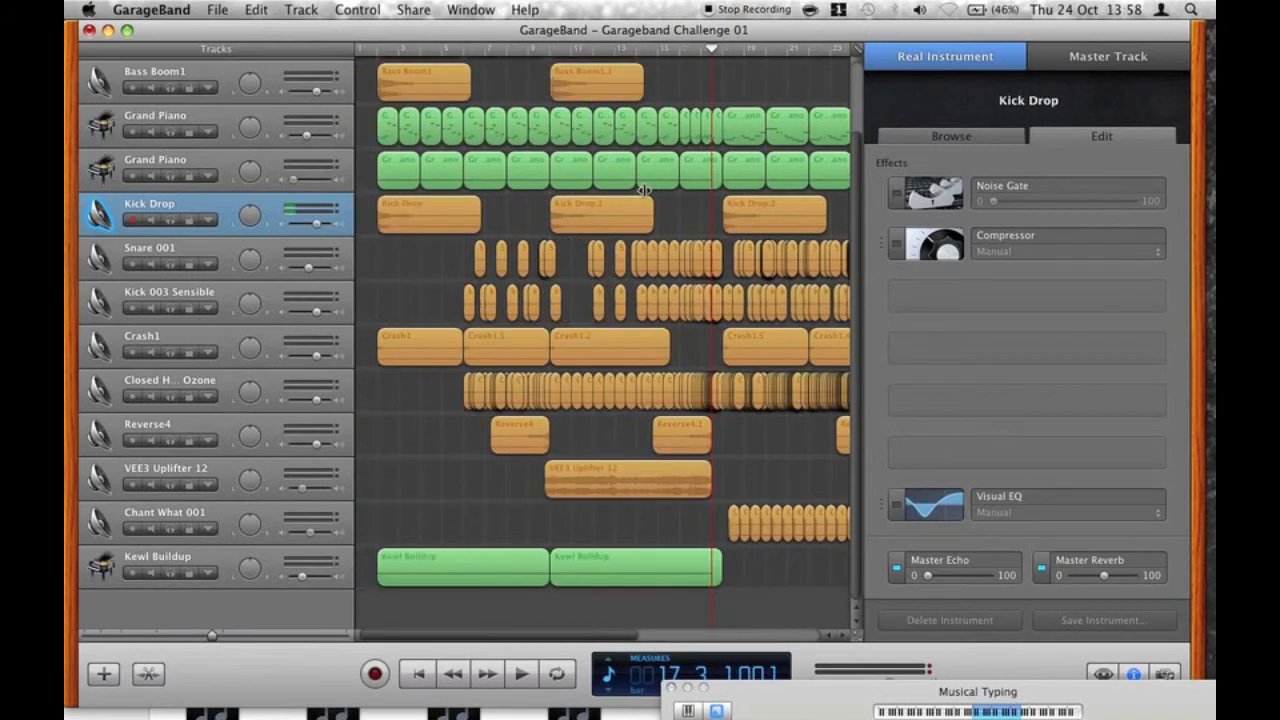
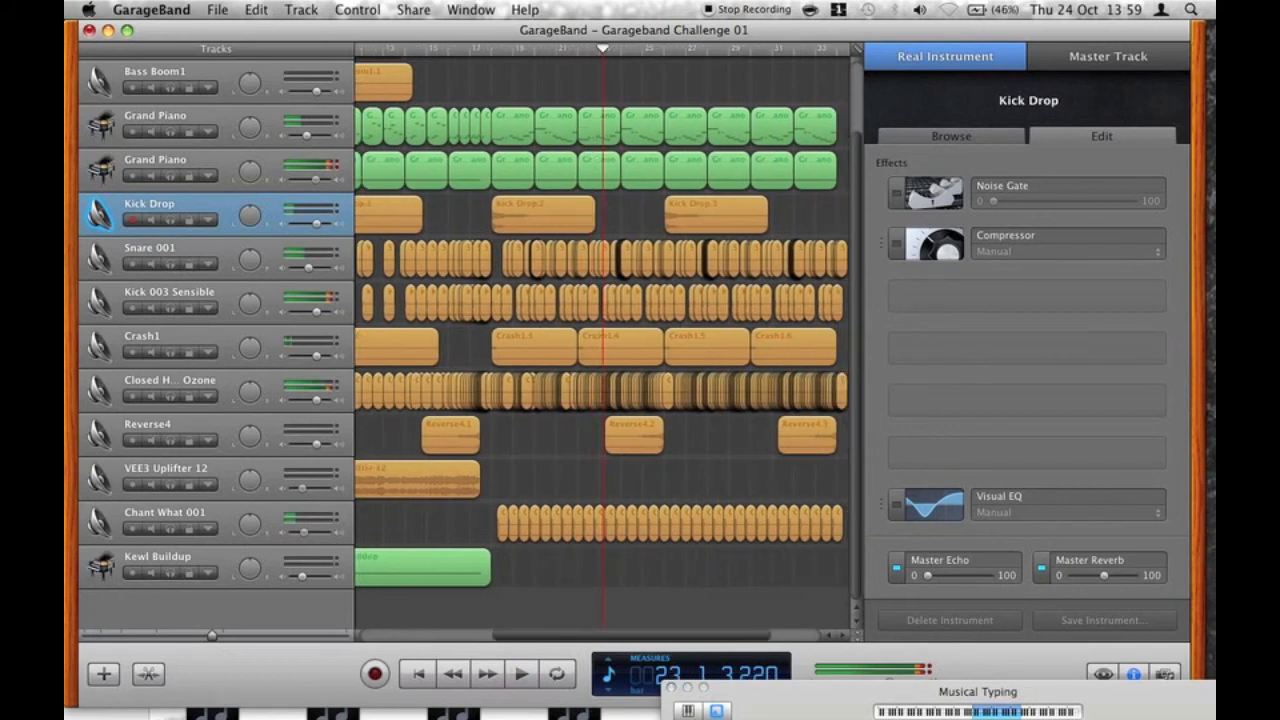
{"action": "left_click", "coordinate": [115, 678]}
{"action": "left_click", "coordinate": [102, 564]}
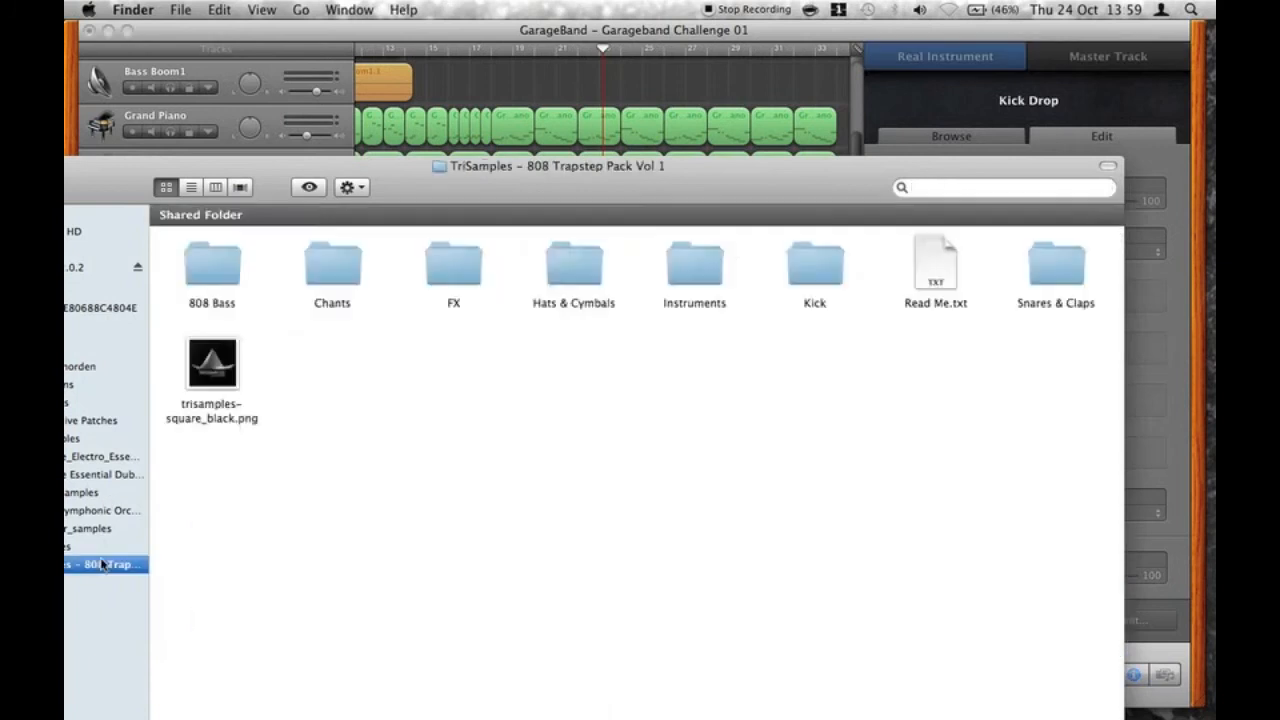
{"action": "double_click", "coordinate": [474, 270]}
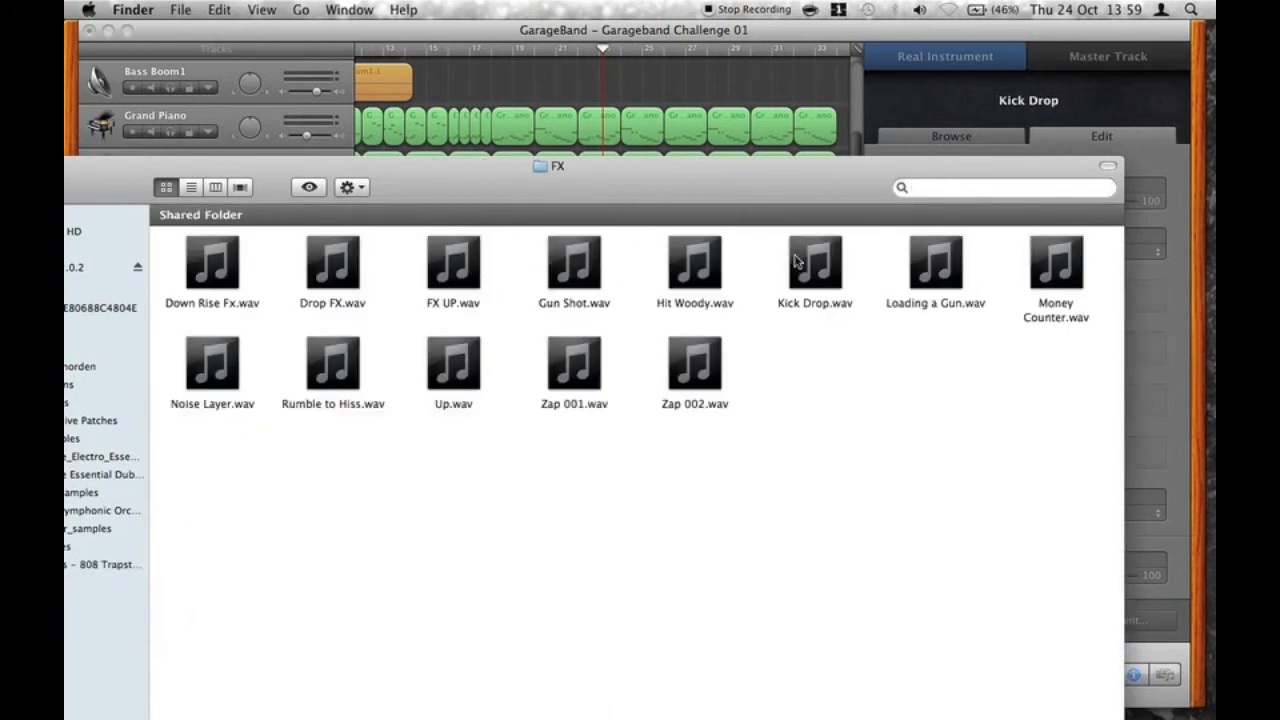
{"action": "left_click", "coordinate": [578, 276]}
{"action": "key", "text": "space"}
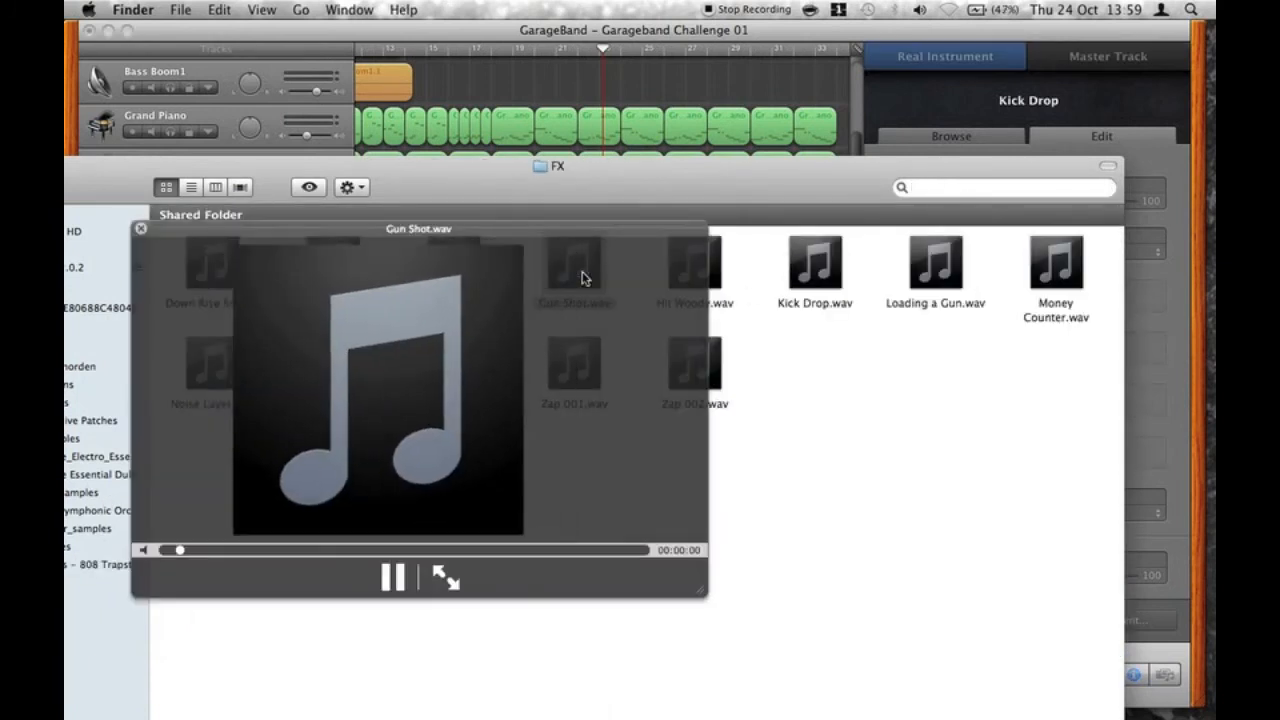
{"action": "key", "text": "space"}
Add Gun Shot.wav to the song on a new track below Kewl Buildup and place its region at bar 22.
{"action": "left_click_drag", "start_coordinate": [543, 165], "coordinate": [570, 665]}
{"action": "left_click_drag", "start_coordinate": [580, 712], "coordinate": [559, 603]}
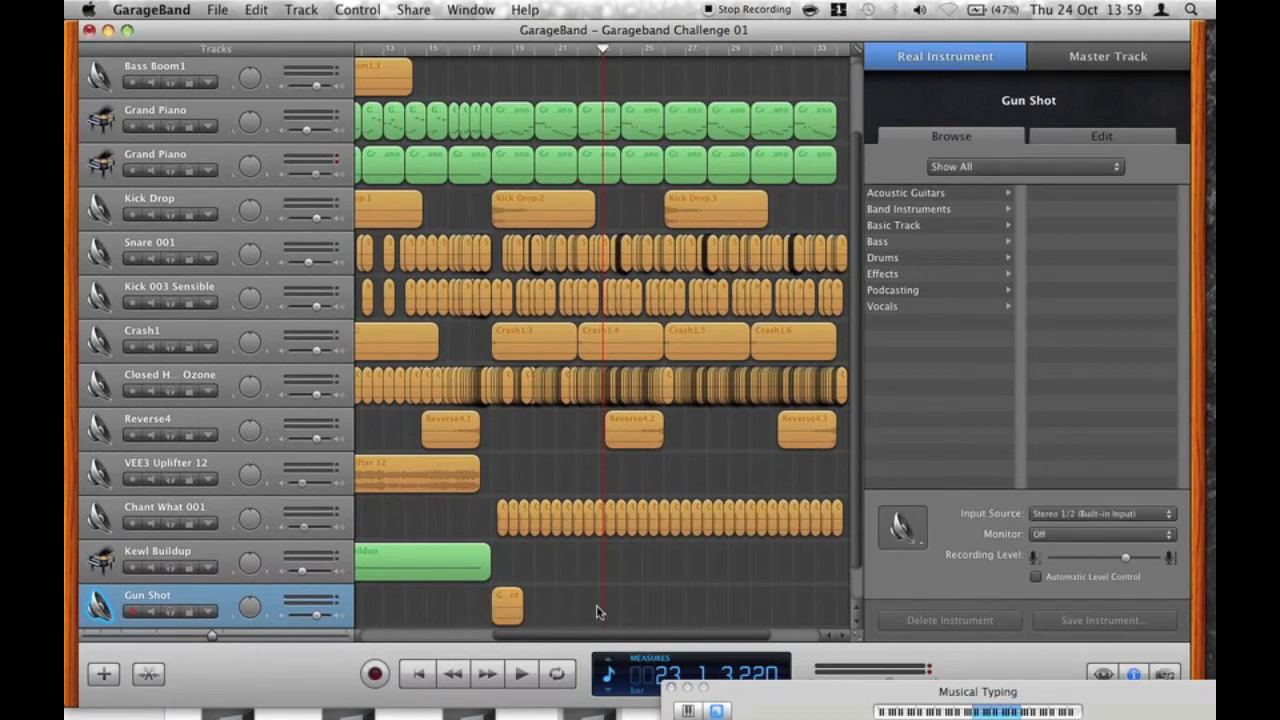
{"action": "scroll", "coordinate": [597, 612], "scroll_direction": "down", "scroll_amount": 2}
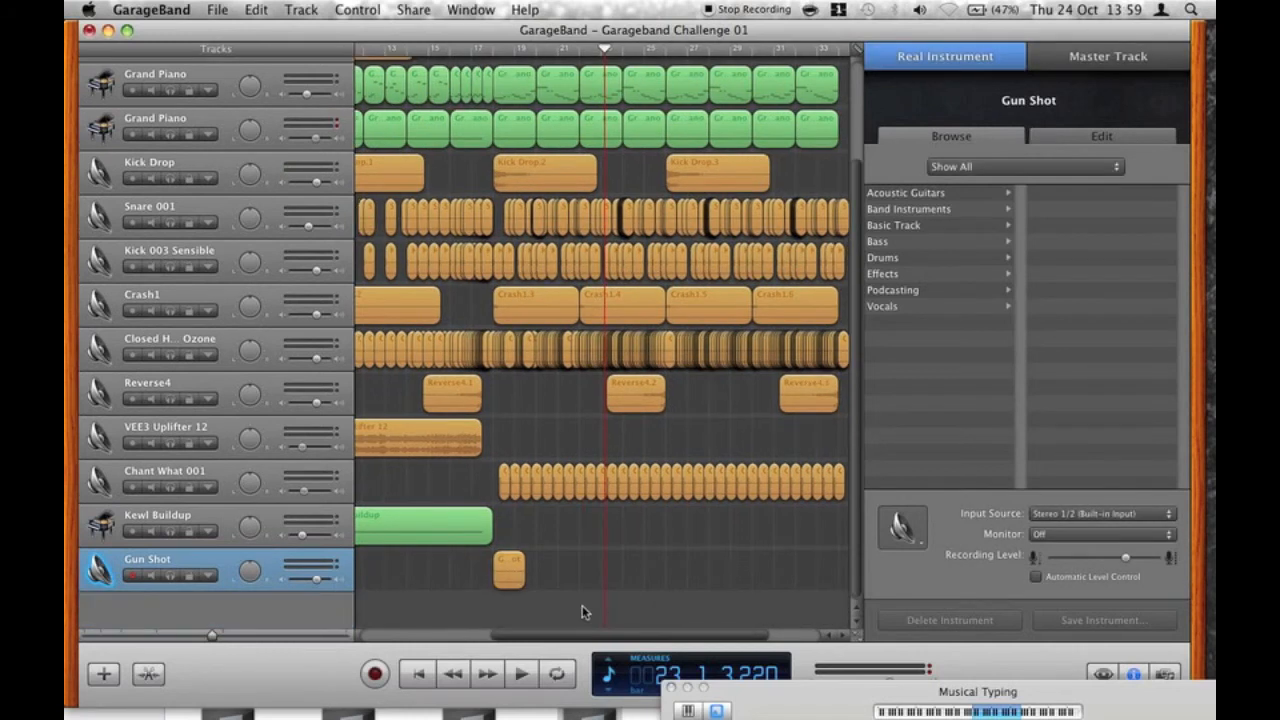
{"action": "left_click", "coordinate": [265, 636]}
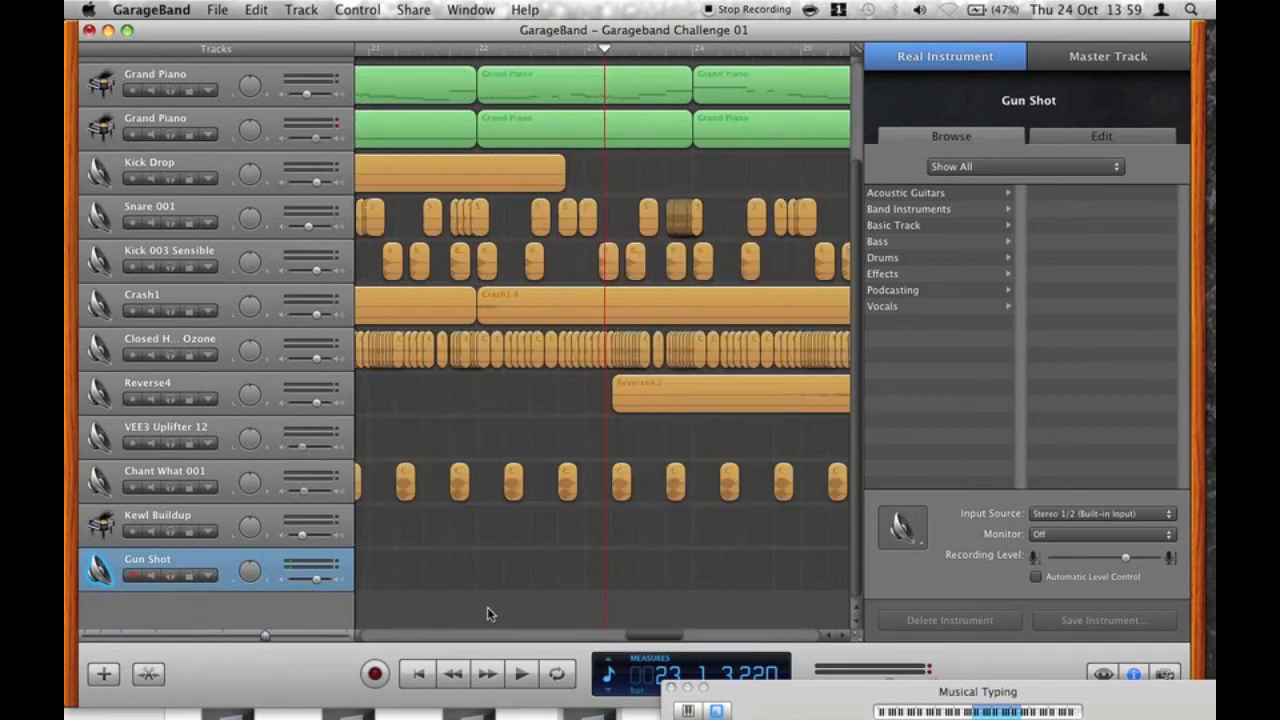
{"action": "scroll", "coordinate": [487, 607], "scroll_direction": "left", "scroll_amount": 10}
{"action": "left_click_drag", "start_coordinate": [420, 593], "coordinate": [798, 593]}
Play the drop from late in bar 20 and slightly lower the Gun Shot track's volume.
{"action": "left_click", "coordinate": [615, 48]}
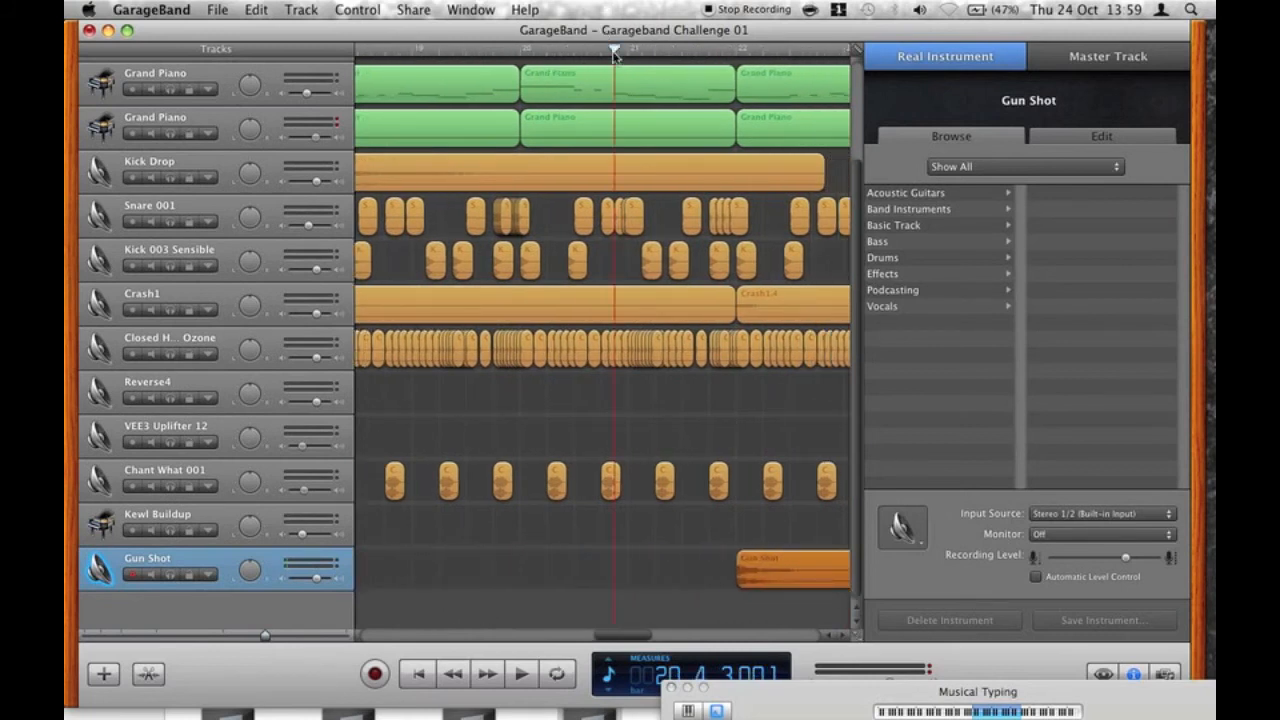
{"action": "key", "text": "space"}
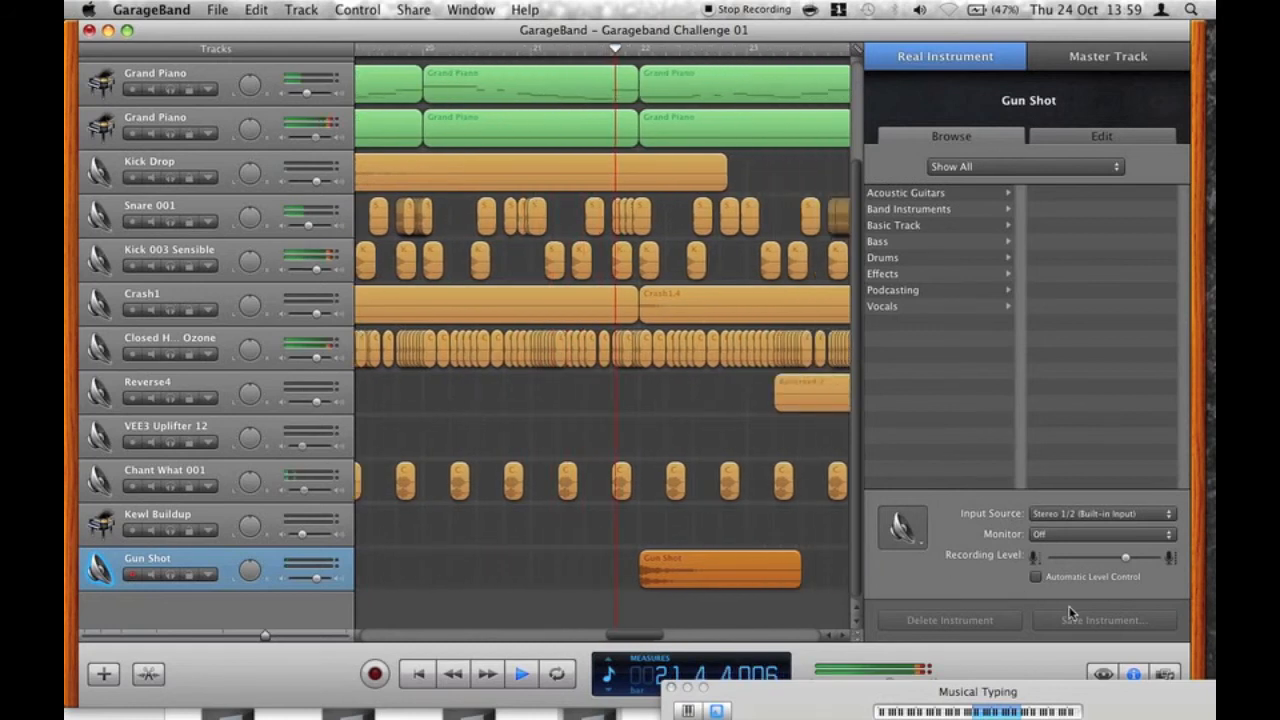
{"action": "left_click_drag", "start_coordinate": [316, 580], "coordinate": [309, 582]}
{"action": "key", "text": "space"}
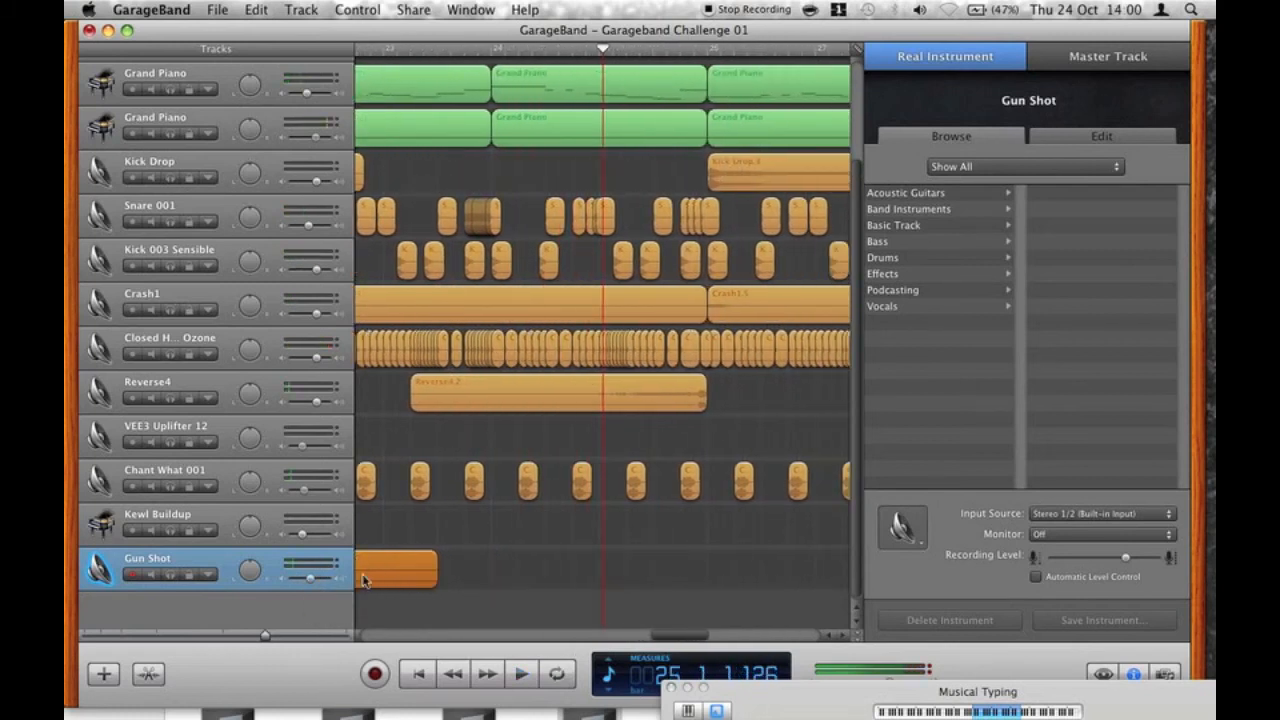
Move the Gun Shot region from bar 22 to bar 26 and briefly play the section.
{"action": "left_click_drag", "start_coordinate": [407, 580], "coordinate": [474, 588]}
{"action": "left_click", "coordinate": [433, 57]}
{"action": "left_click", "coordinate": [424, 55]}
{"action": "key", "text": "space"}
{"action": "key", "text": "space"}
Copy the Gun Shot region to bar 18 and delete the extra misplaced copy just before that bar.
{"action": "left_click_drag", "start_coordinate": [488, 570], "coordinate": [516, 586]}
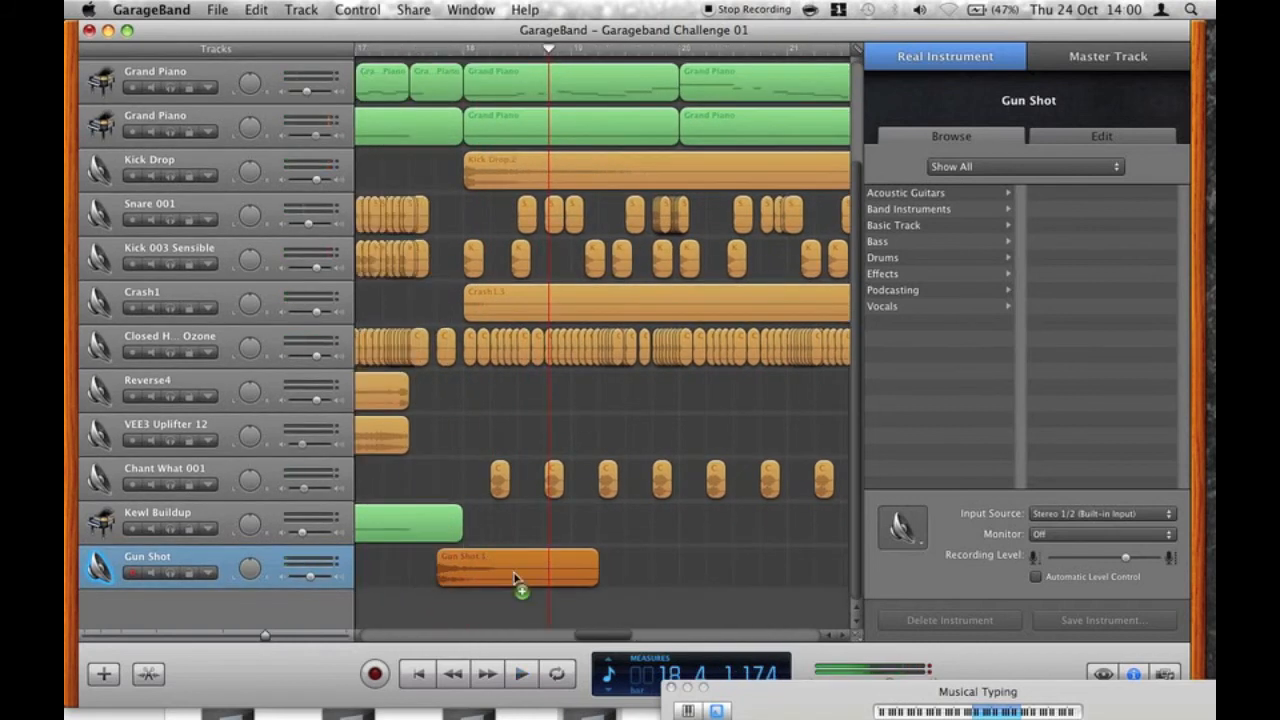
{"action": "left_click", "coordinate": [372, 52]}
{"action": "key", "text": "space"}
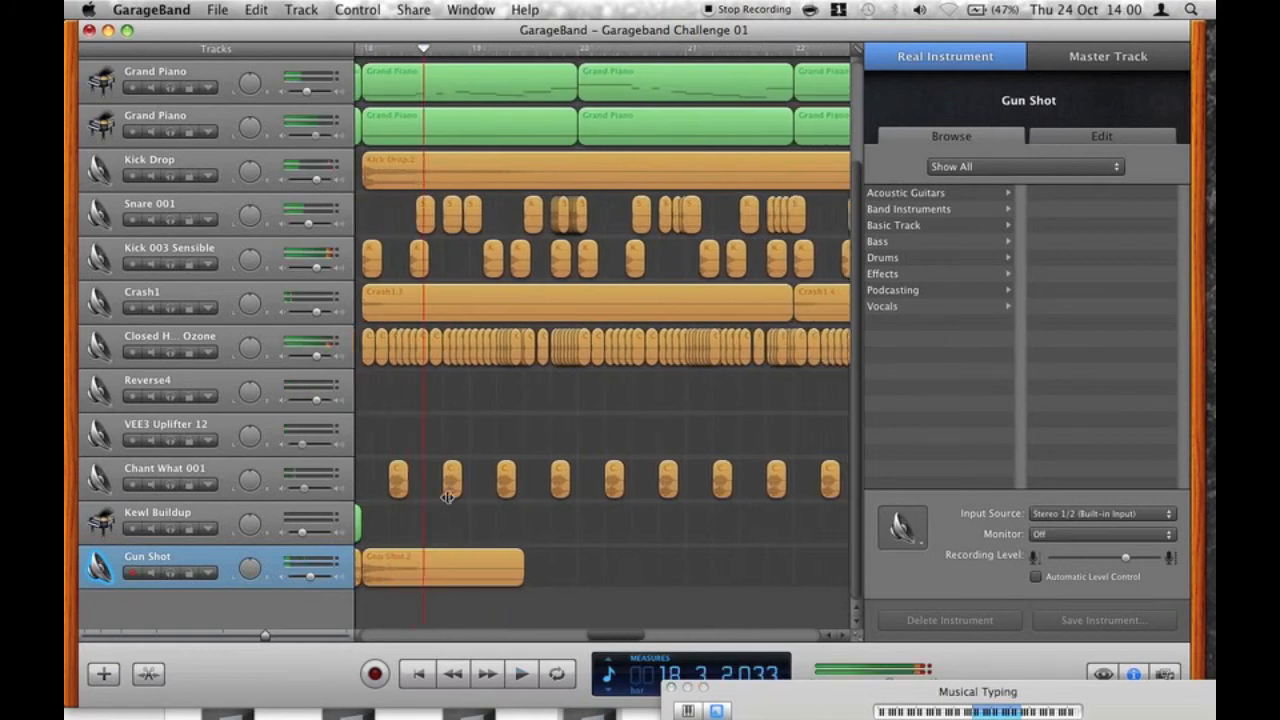
{"action": "scroll", "coordinate": [447, 497], "scroll_direction": "left", "scroll_amount": 3}
{"action": "left_click", "coordinate": [405, 571]}
{"action": "key", "text": "Delete"}
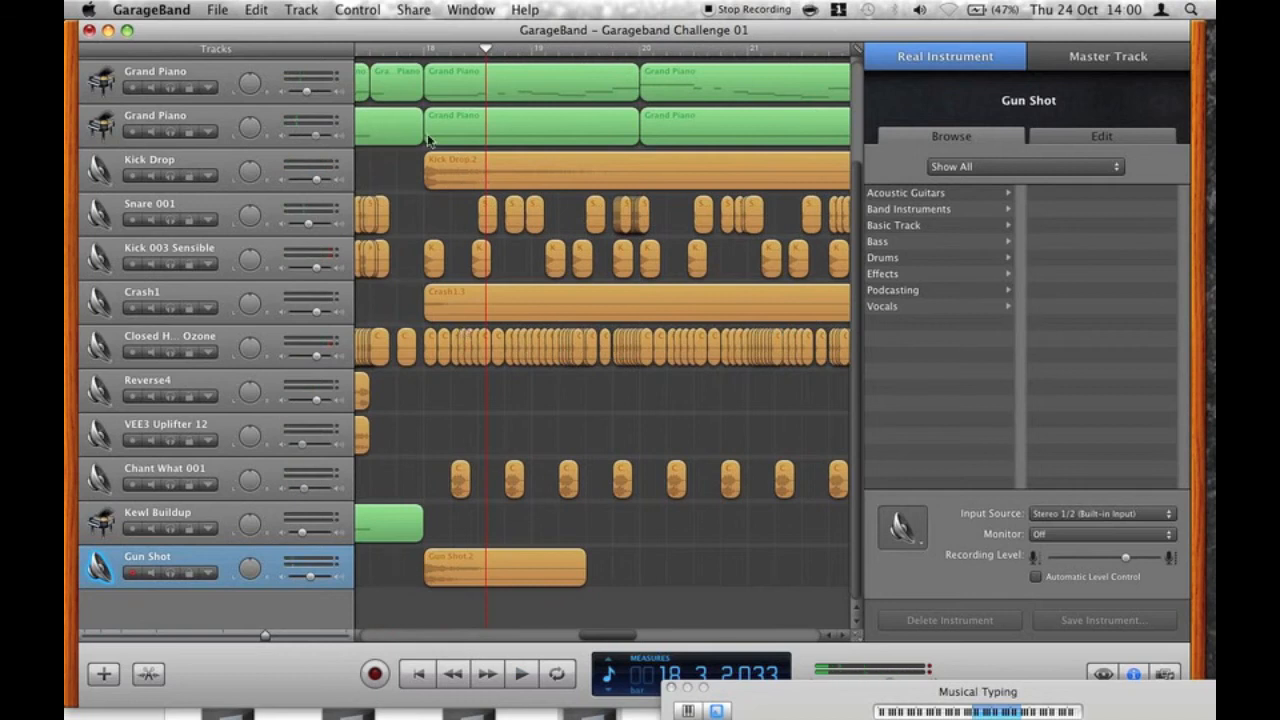
Play the whole drop from just before bar 18 to its end near bar 34.
{"action": "left_click", "coordinate": [386, 52]}
{"action": "key", "text": "space"}
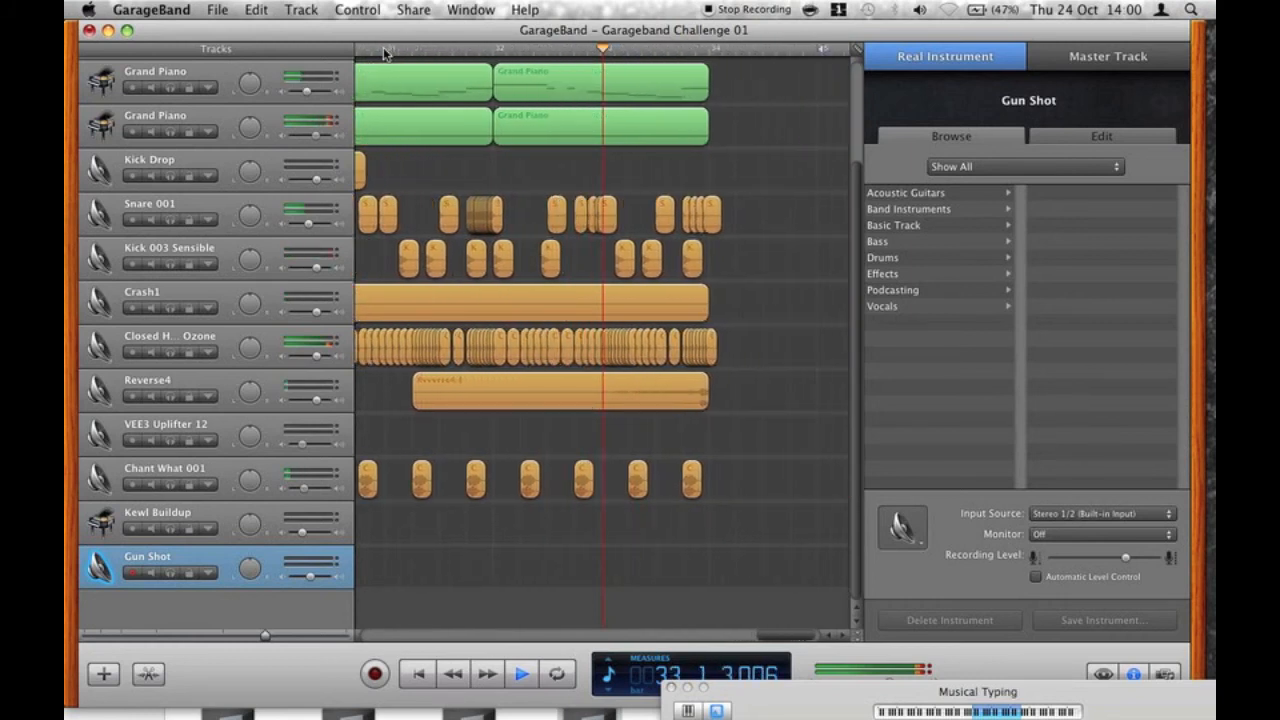
{"action": "key", "text": "space"}
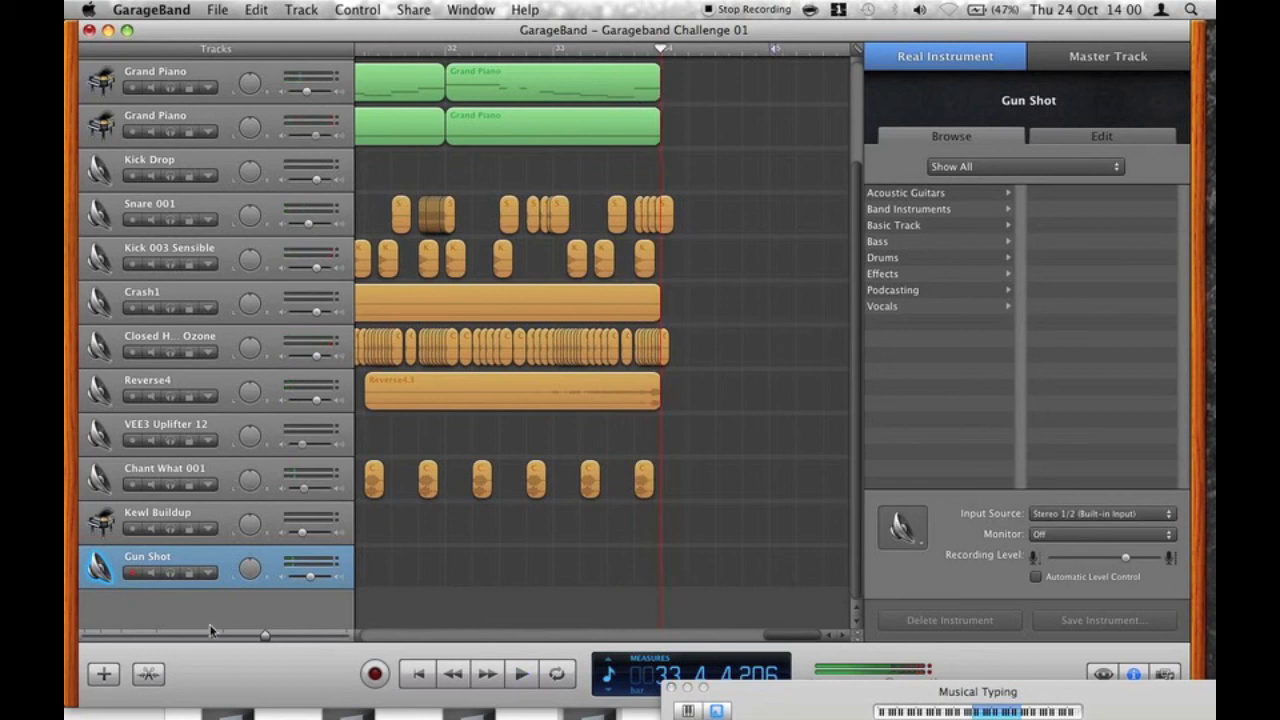
Hide the track info pane so that the timeline uses the full window width.
{"action": "left_click", "coordinate": [229, 637]}
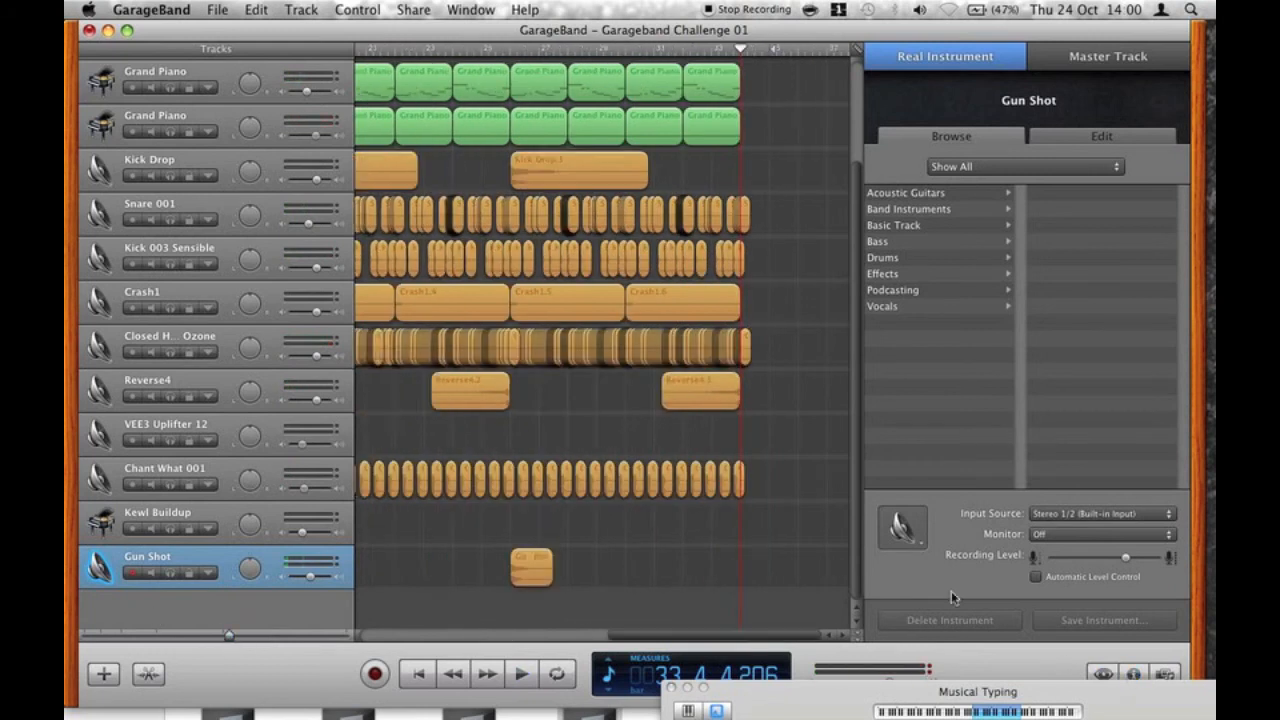
{"action": "scroll", "coordinate": [661, 484], "scroll_direction": "up", "scroll_amount": 1}
{"action": "key", "text": "super+i"}
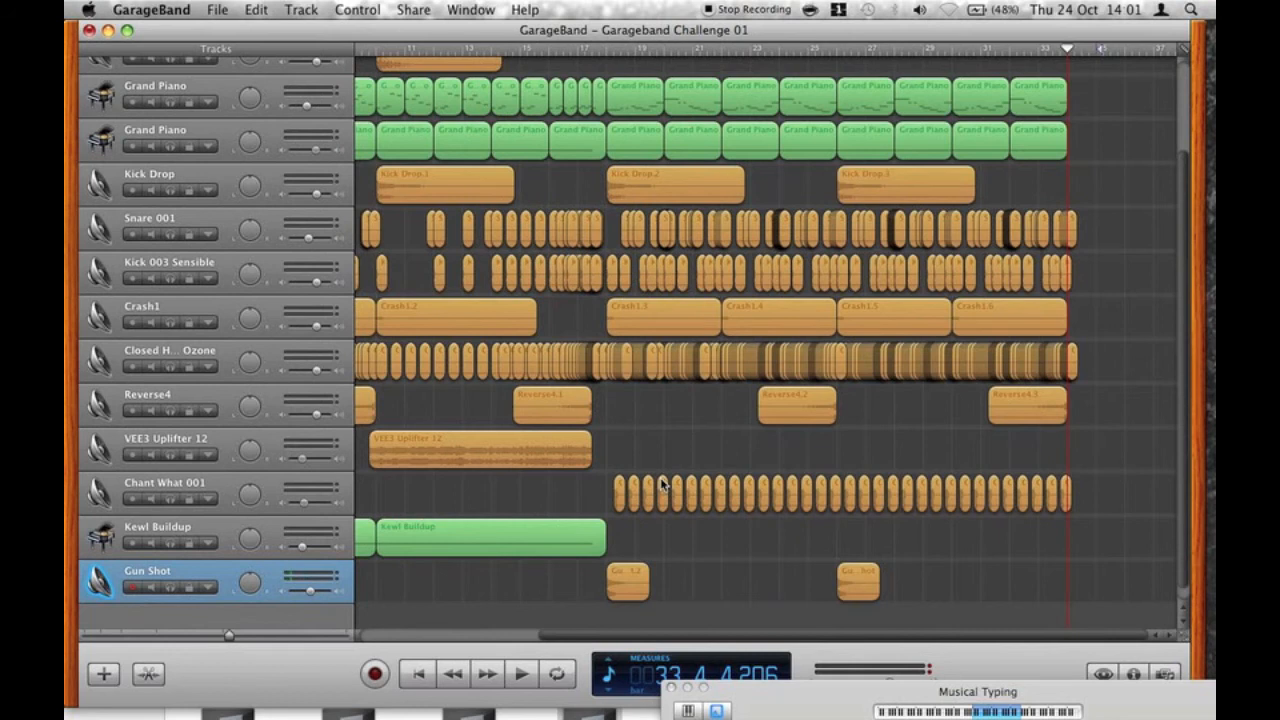
Copy the opening Breakdown FX, Drum hit, Bass Boom1, Kick Drop, Crash1, Kewl Buildup and bars 2–9 Grand Piano regions to bar 34.
{"action": "scroll", "coordinate": [661, 484], "scroll_direction": "left", "scroll_amount": 5}
{"action": "scroll", "coordinate": [661, 484], "scroll_direction": "down", "scroll_amount": 1}
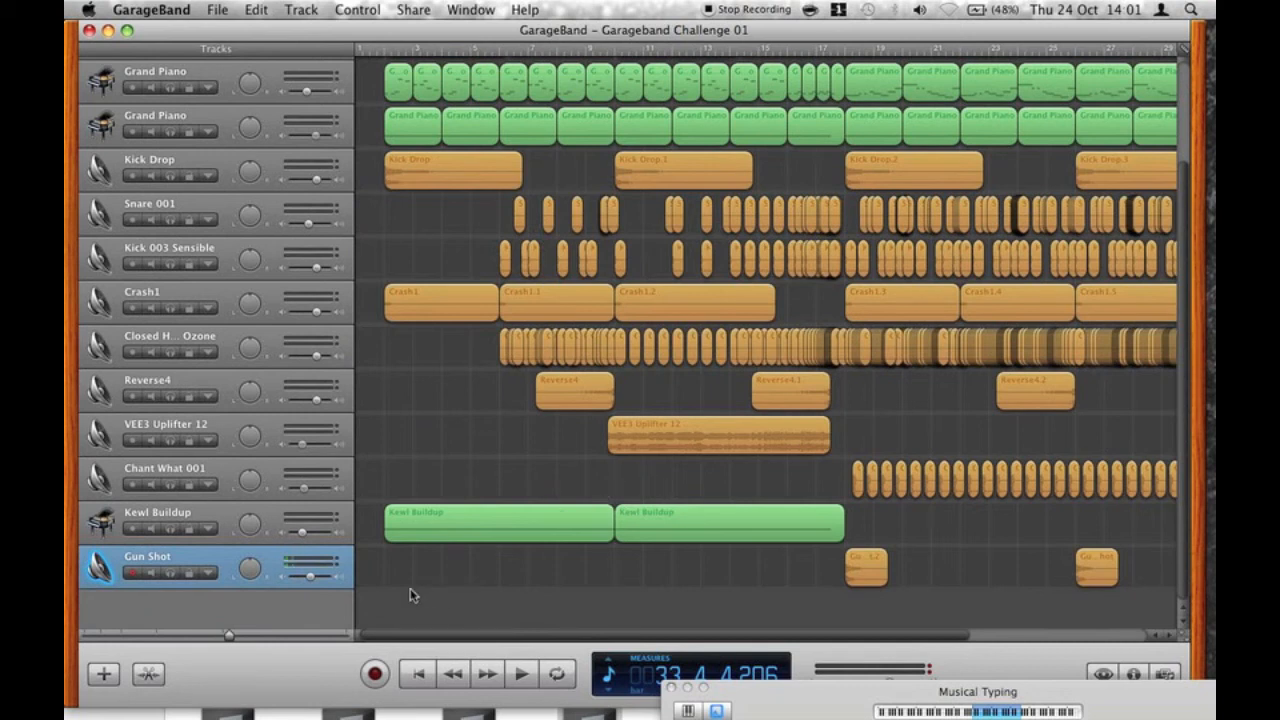
{"action": "left_click_drag", "start_coordinate": [380, 575], "coordinate": [492, 74]}
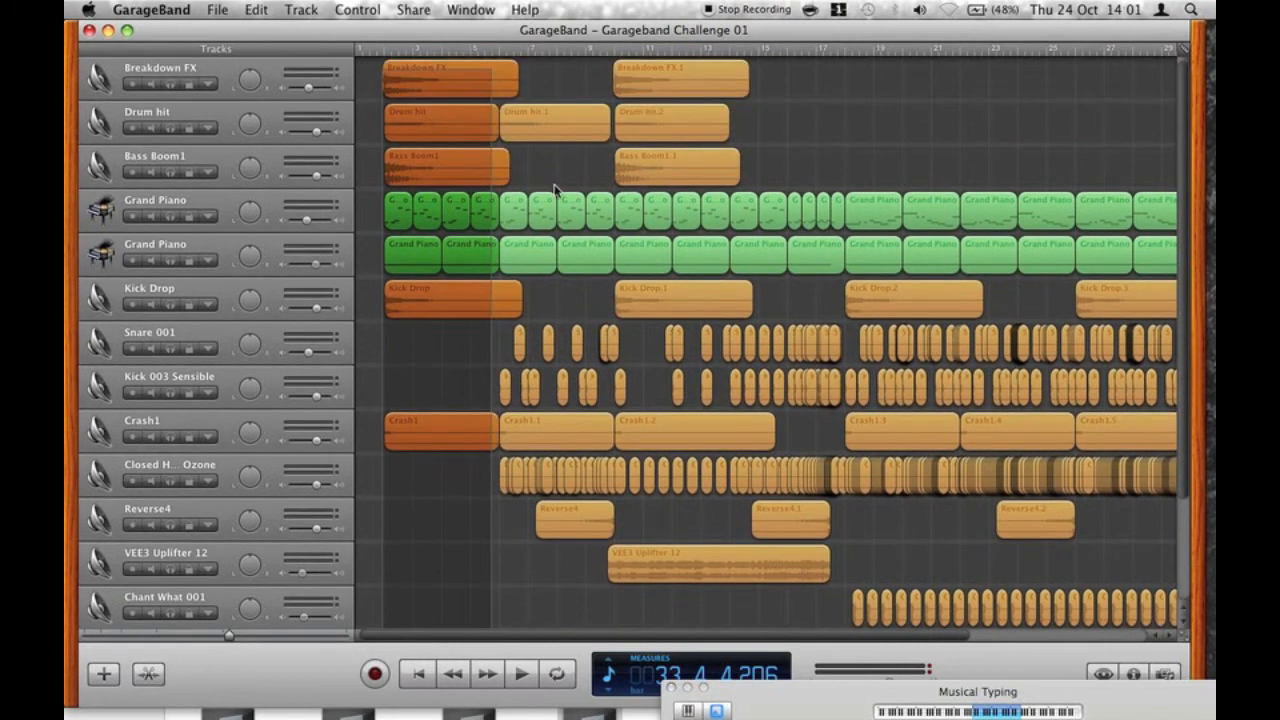
{"action": "left_click_drag", "start_coordinate": [600, 180], "coordinate": [516, 255]}
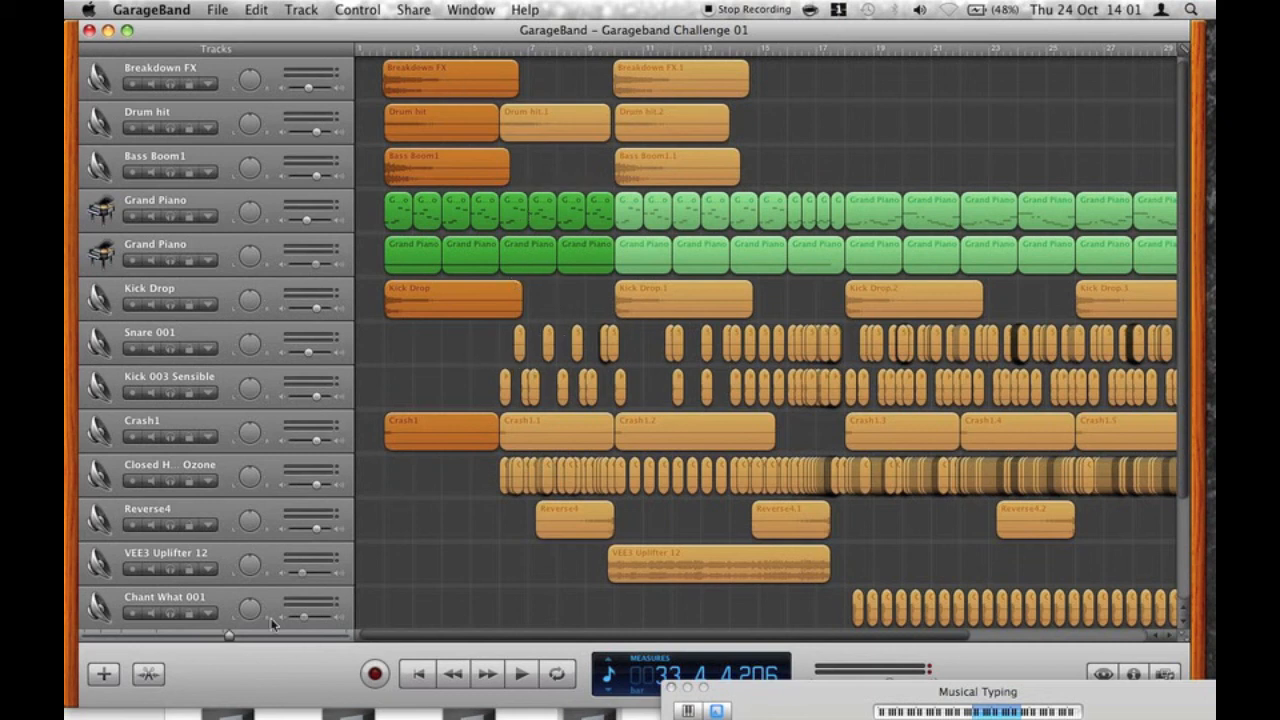
{"action": "scroll", "coordinate": [271, 624], "scroll_direction": "right", "scroll_amount": 1}
{"action": "scroll", "coordinate": [216, 640], "scroll_direction": "right", "scroll_amount": 1}
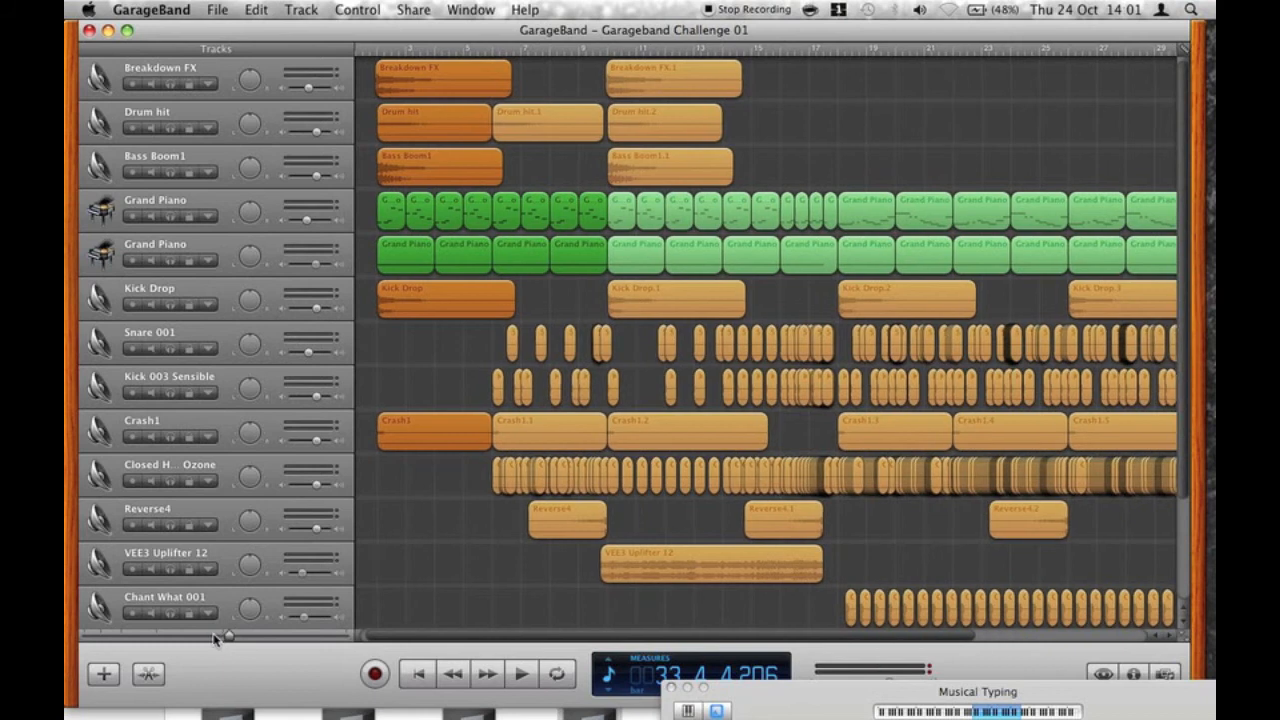
{"action": "left_click_drag", "start_coordinate": [214, 635], "coordinate": [212, 635]}
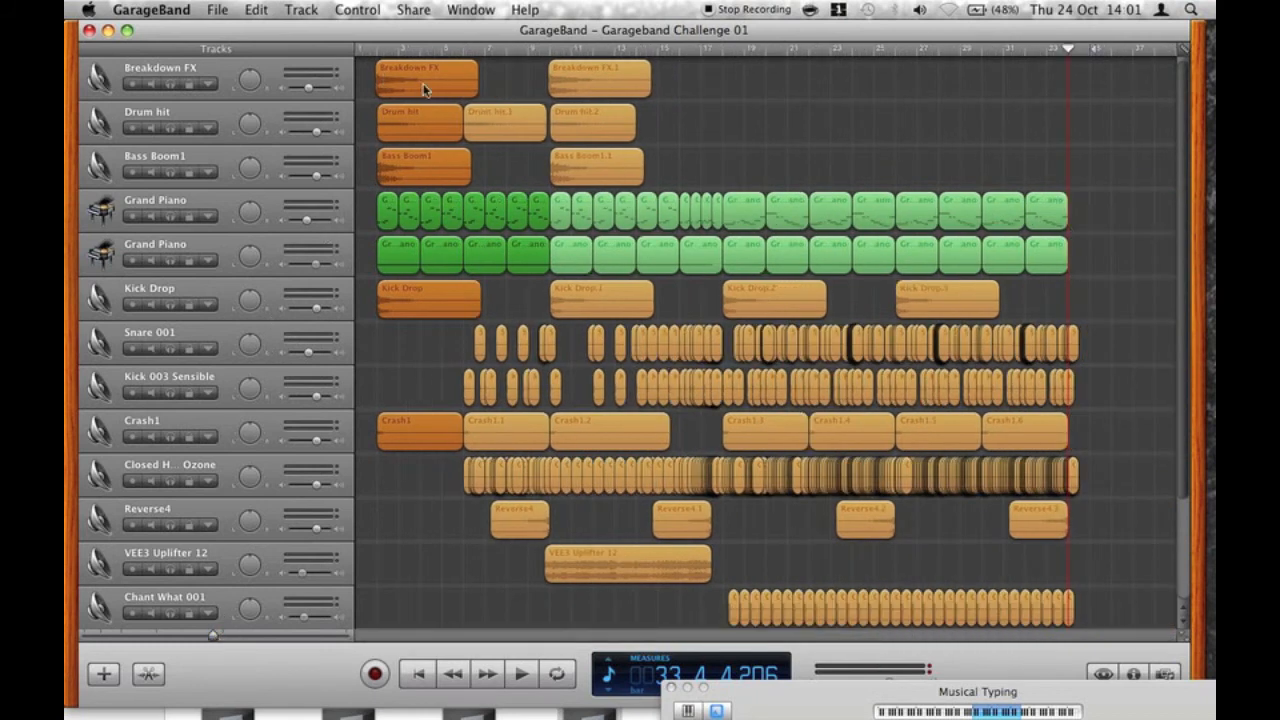
{"action": "left_click", "coordinate": [1066, 89]}
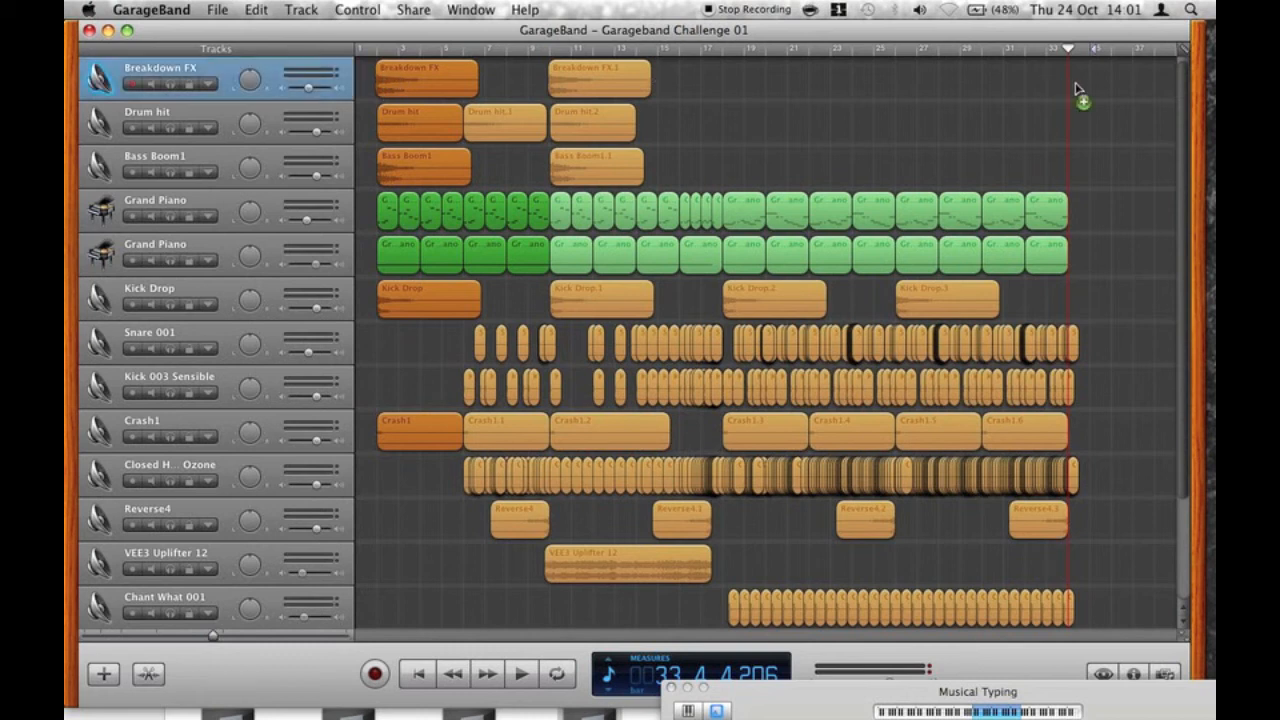
{"action": "left_click_drag", "start_coordinate": [1075, 83], "coordinate": [1088, 83]}
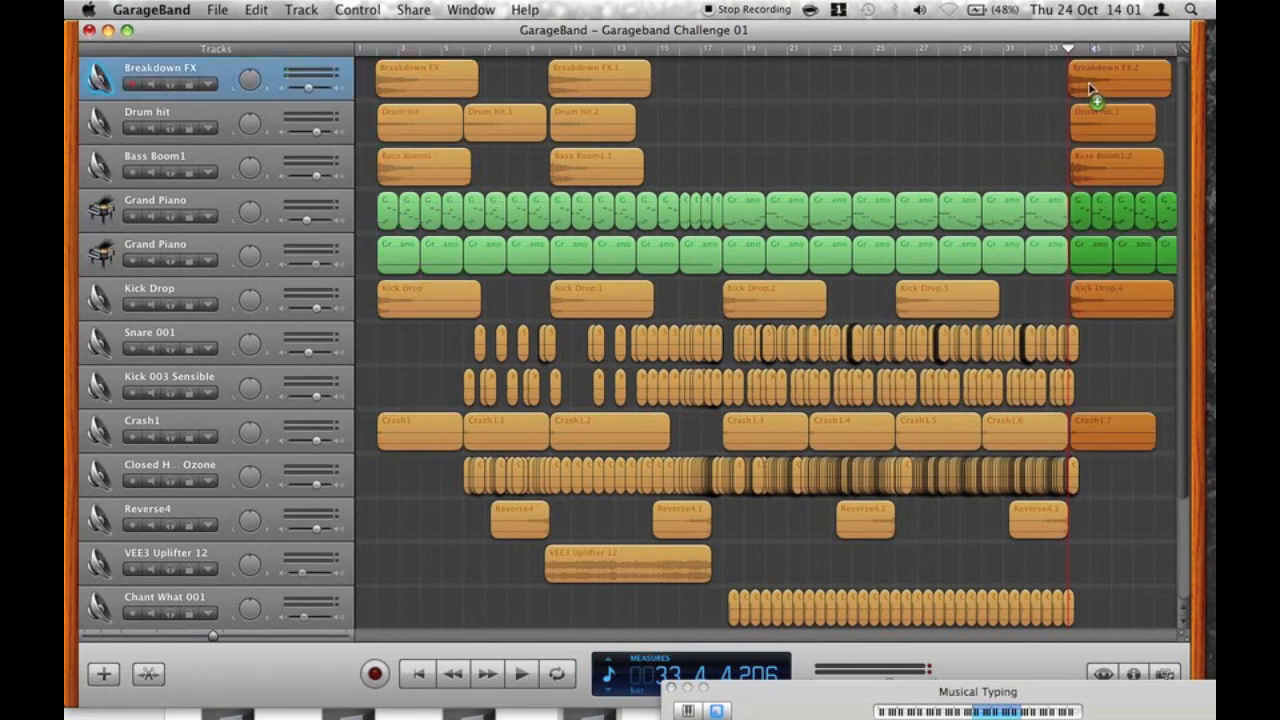
{"action": "left_click", "coordinate": [1077, 175]}
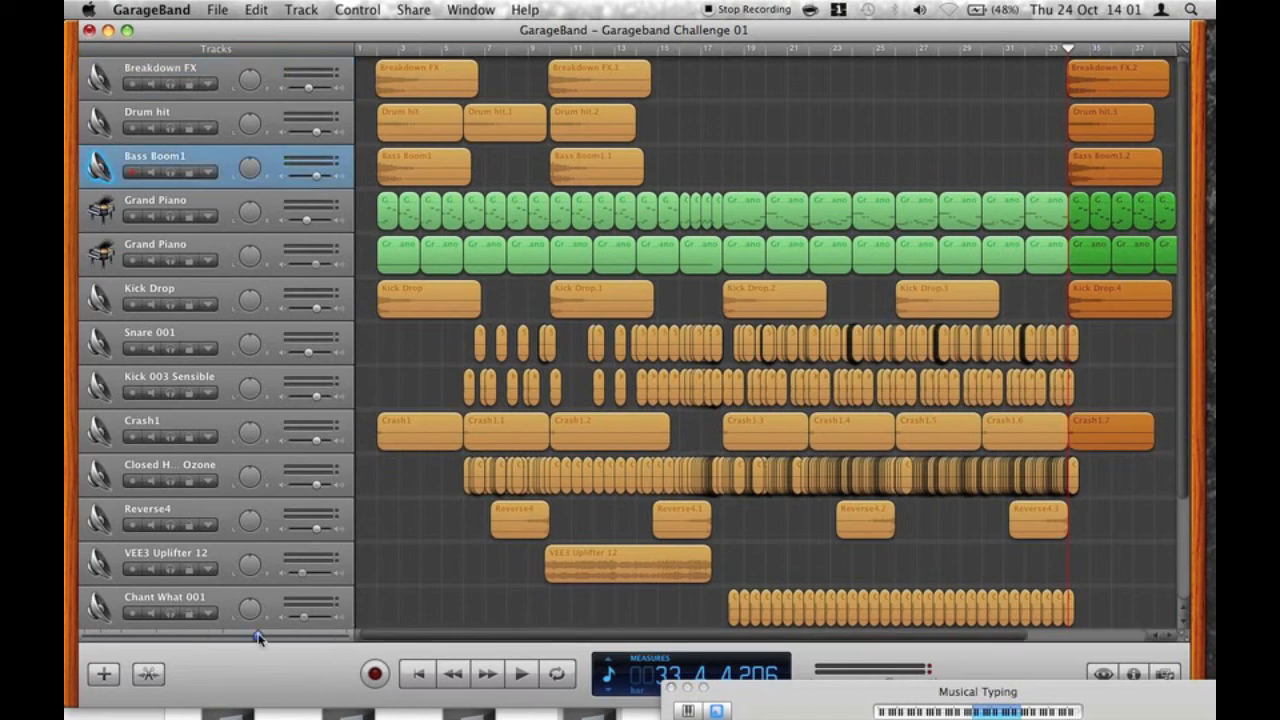
Play the transition from about bar 32 into the copied breakdown at bar 34.
{"action": "left_click", "coordinate": [257, 638]}
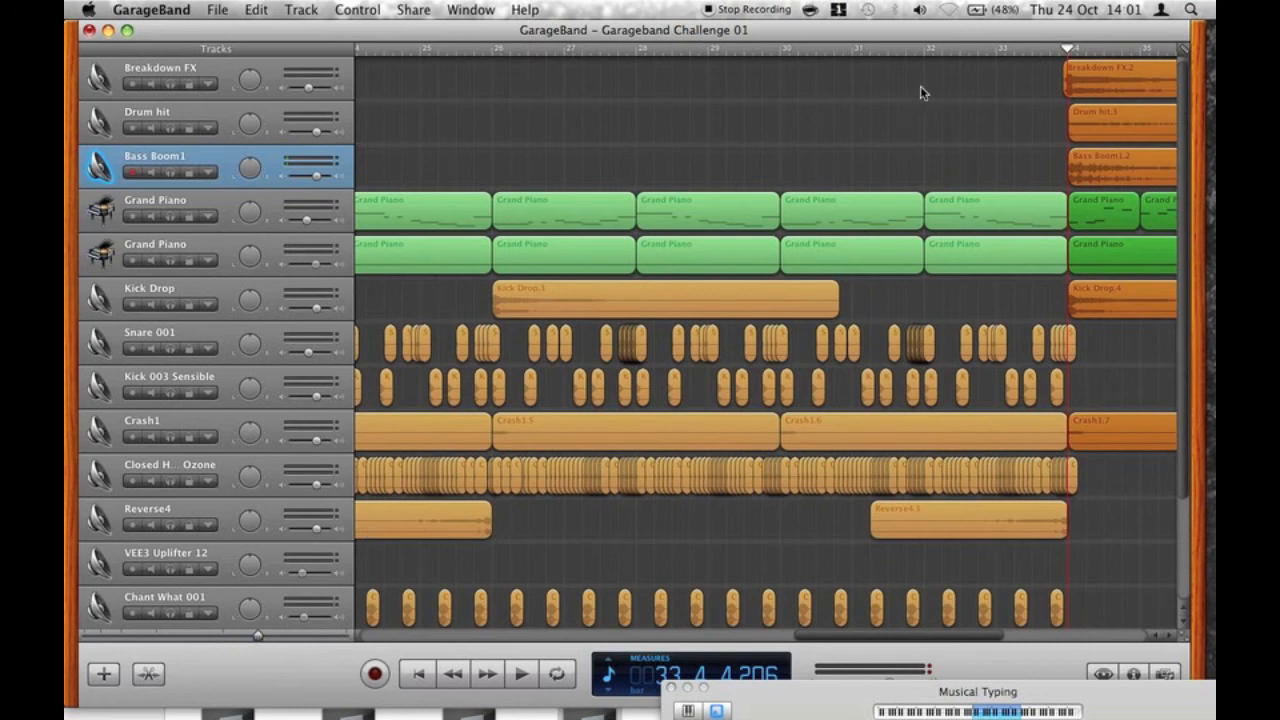
{"action": "left_click", "coordinate": [920, 52]}
{"action": "key", "text": "space"}
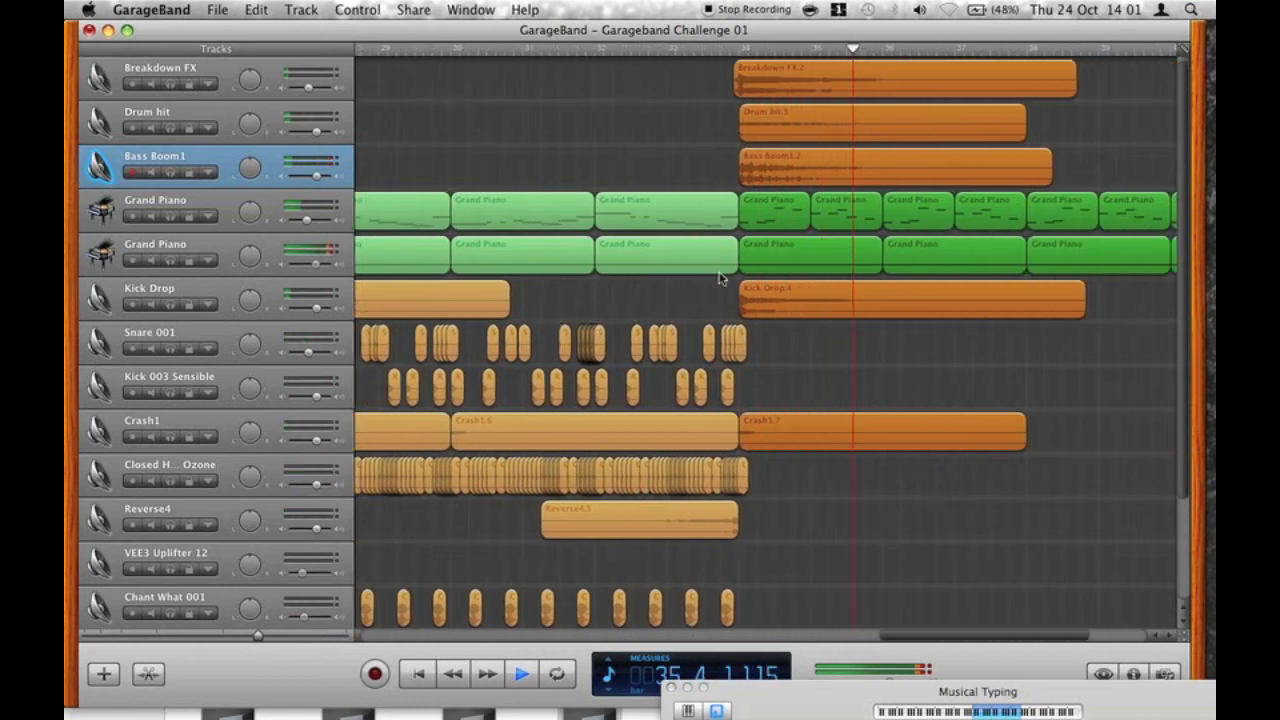
{"action": "key", "text": "space"}
Automate Kewl Buildup's MACRO 1 to fall from 1.00 at bar 34 to a low value at bar 42.
{"action": "scroll", "coordinate": [715, 350], "scroll_direction": "down", "scroll_amount": 3}
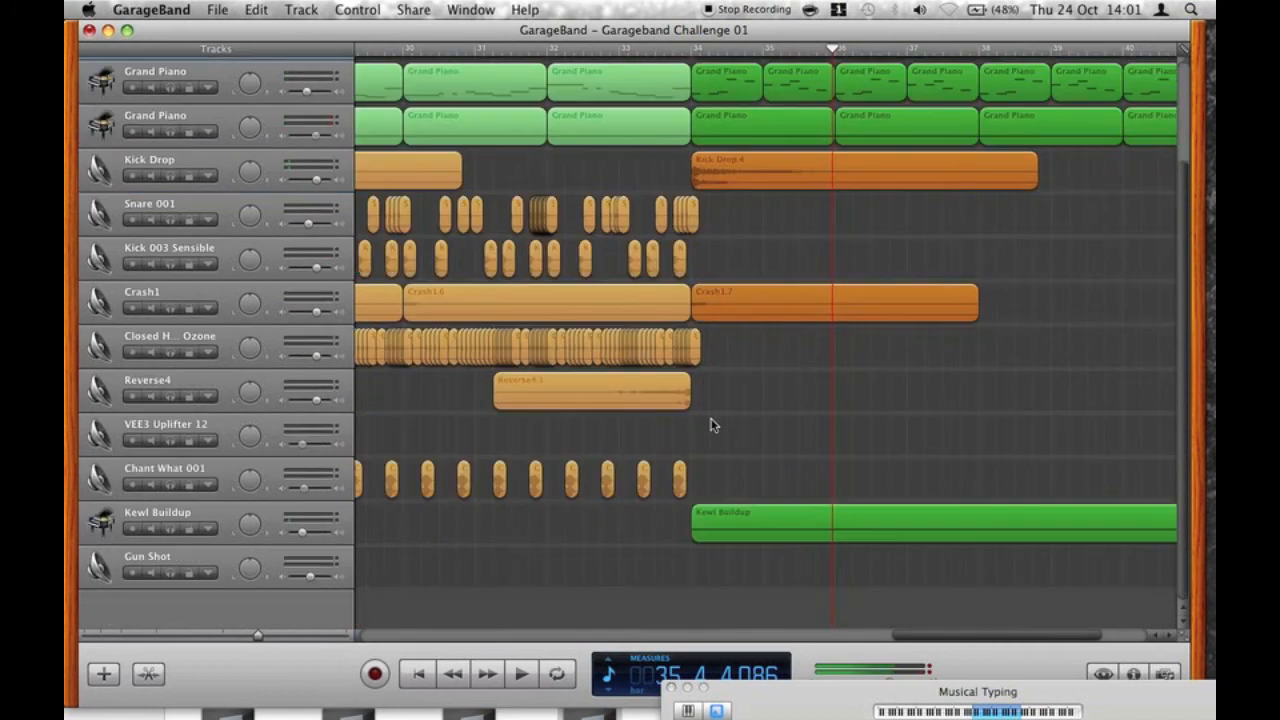
{"action": "left_click", "coordinate": [208, 528]}
{"action": "left_click", "coordinate": [695, 556]}
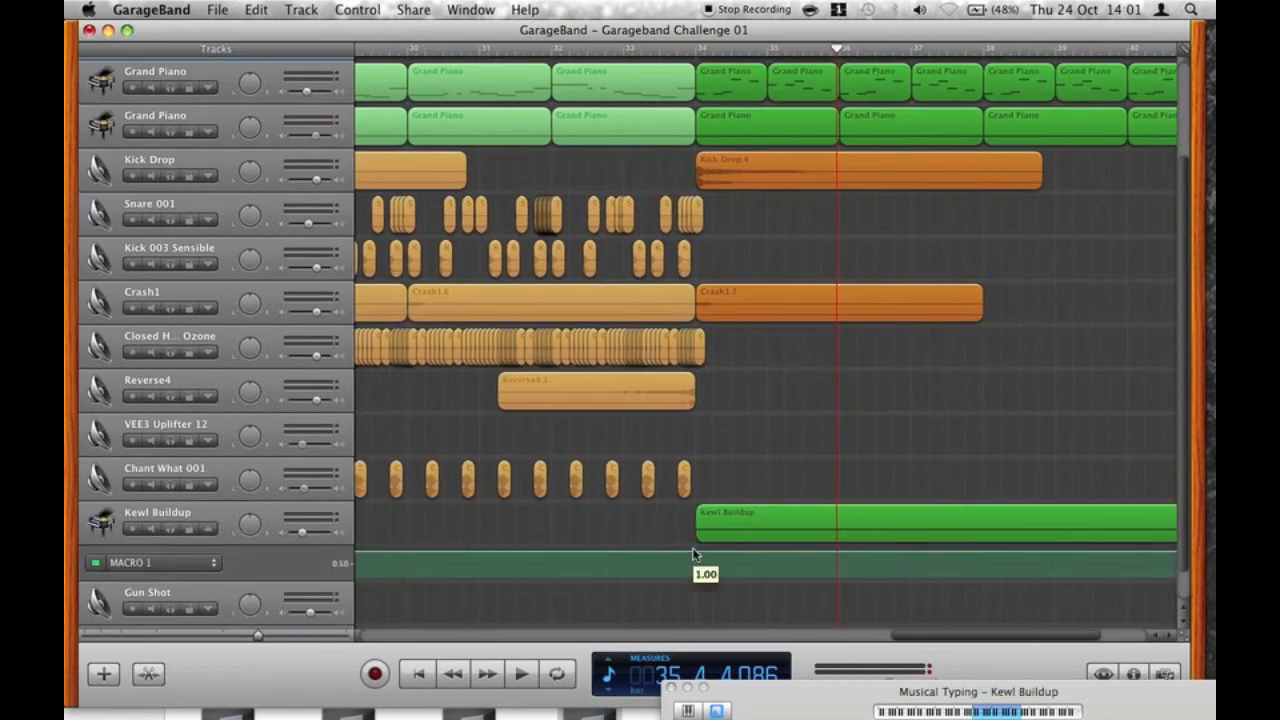
{"action": "scroll", "coordinate": [694, 554], "scroll_direction": "right", "scroll_amount": 3}
{"action": "left_click_drag", "start_coordinate": [1092, 552], "coordinate": [1094, 580]}
Automate the upper Grand Piano track's Equalizer band 6 parameter to fall gradually from bar 34 to a low value at bar 42.
{"action": "scroll", "coordinate": [715, 350], "scroll_direction": "up", "scroll_amount": 3}
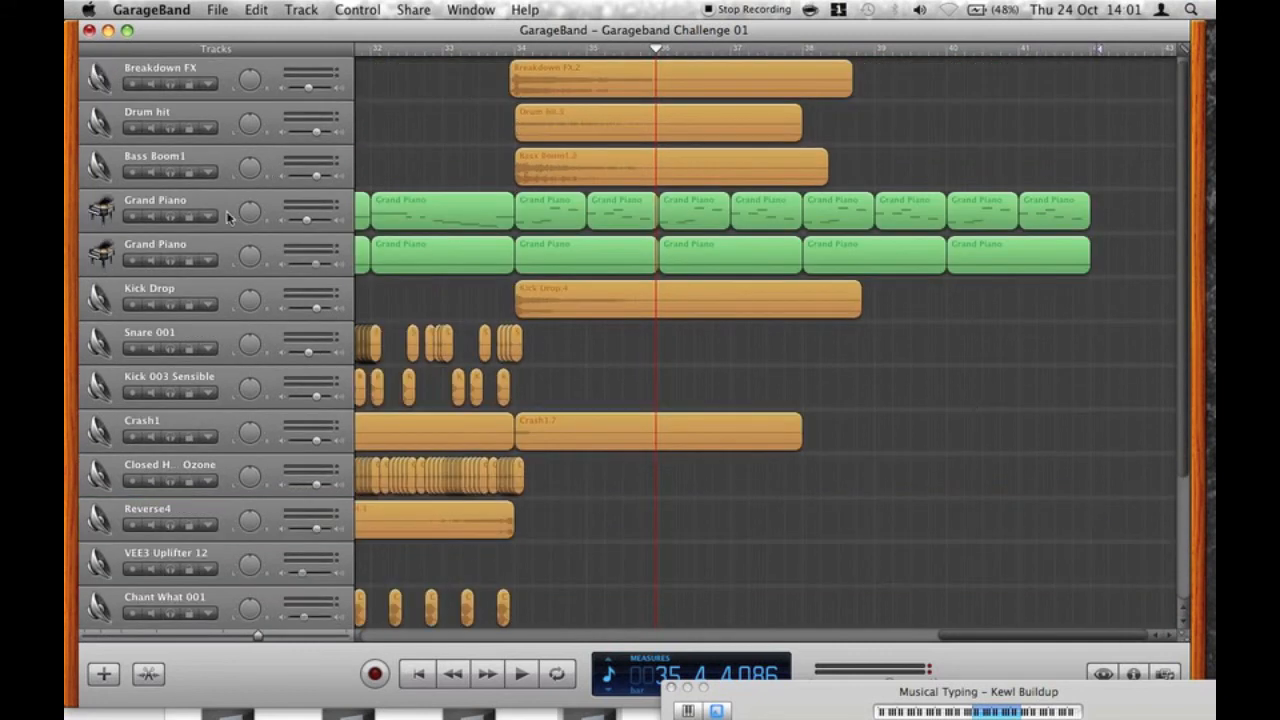
{"action": "left_click", "coordinate": [210, 219]}
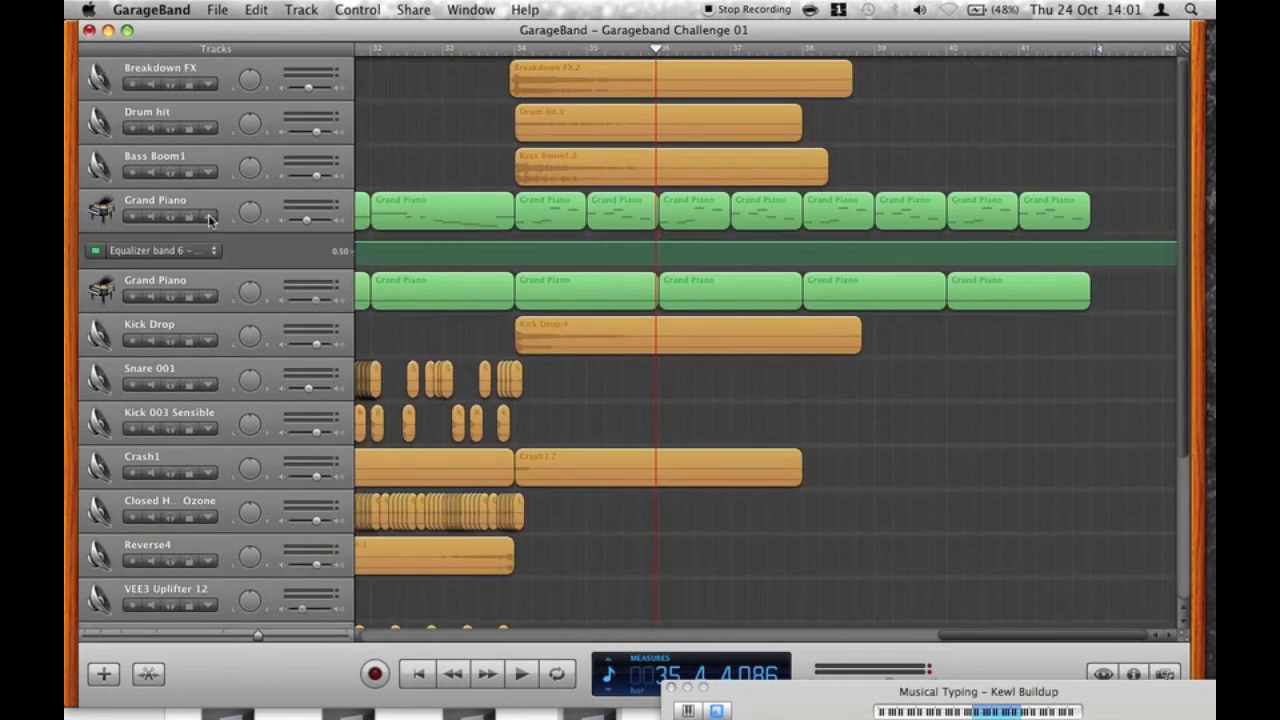
{"action": "left_click", "coordinate": [516, 242]}
{"action": "left_click", "coordinate": [1089, 265]}
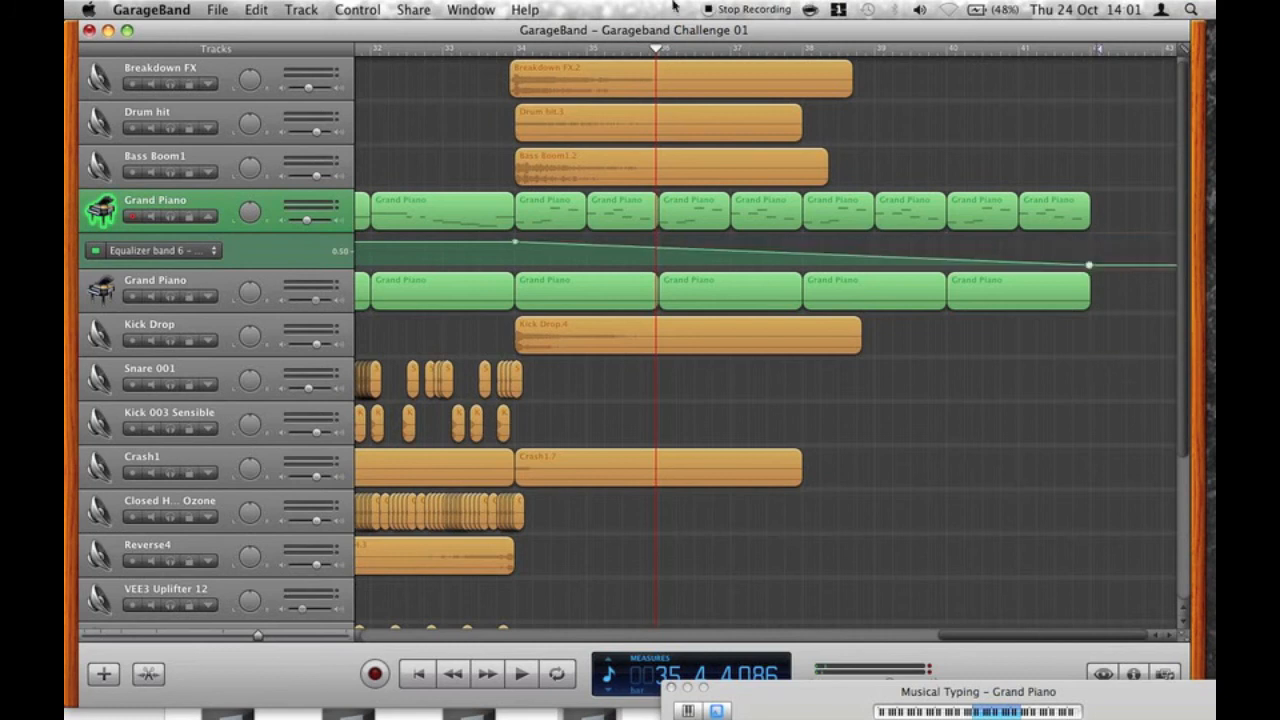
Play the second breakdown from bar 34 to check the new automation.
{"action": "left_click", "coordinate": [514, 51]}
{"action": "key", "text": "space"}
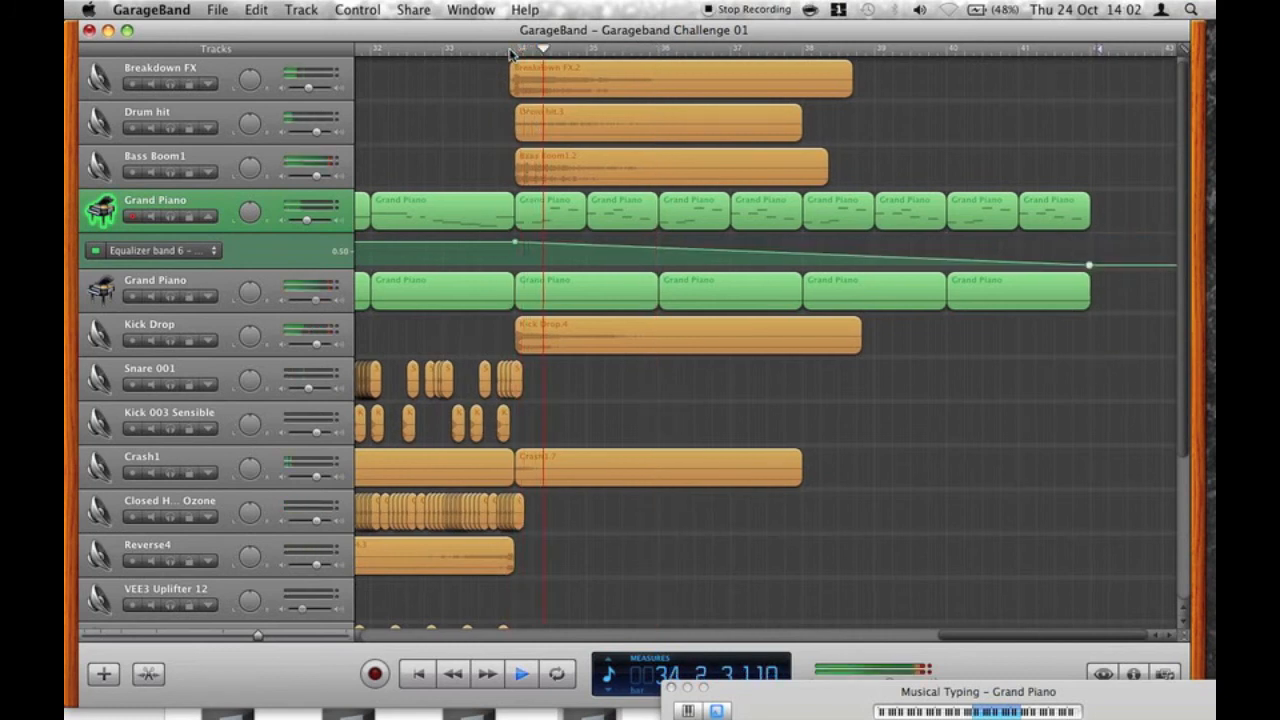
{"action": "scroll", "coordinate": [509, 53], "scroll_direction": "left", "scroll_amount": 3}
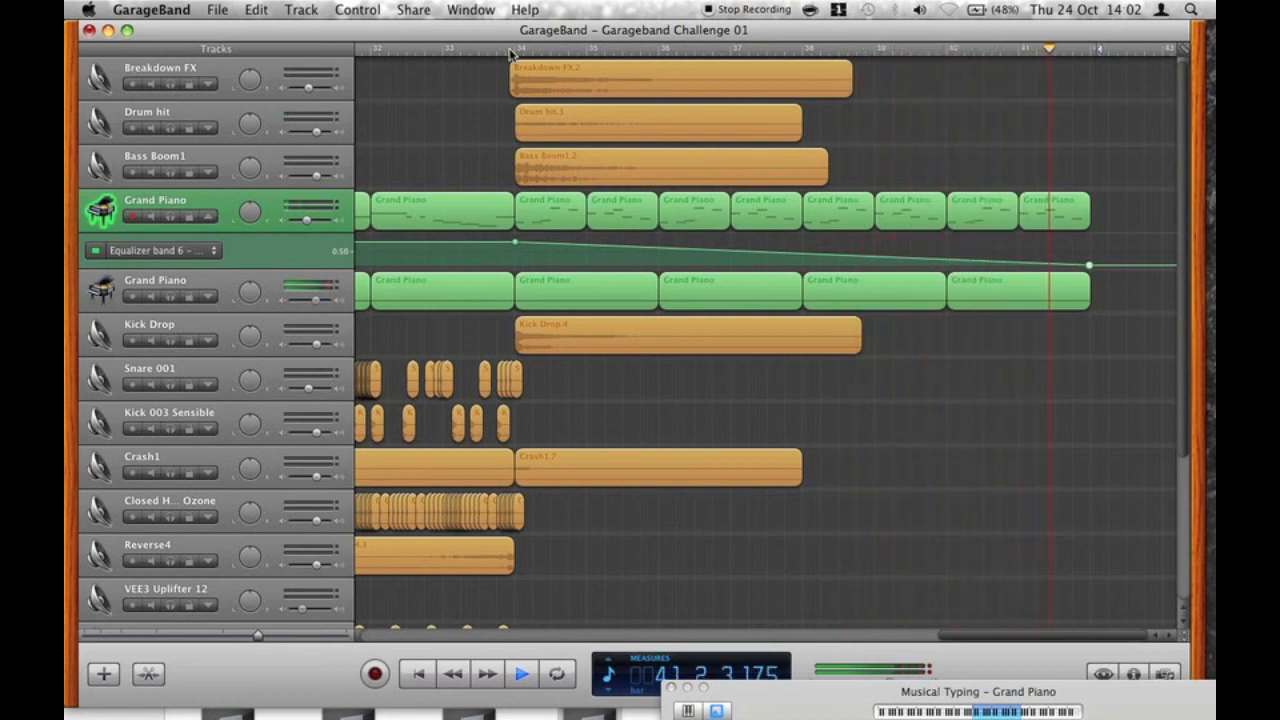
Automate the lower Grand Piano track's Track Volume to fall gradually from bar 34 to a lower level at bar 42.
{"action": "key", "text": "space"}
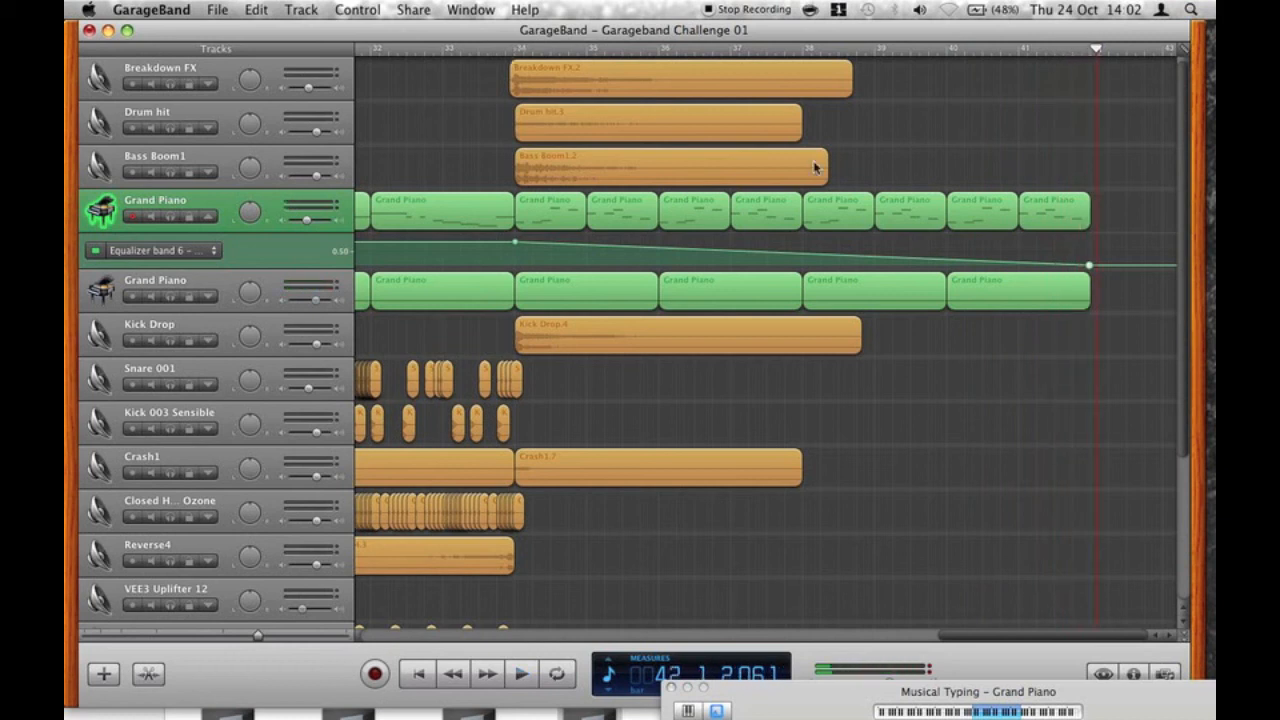
{"action": "left_click", "coordinate": [201, 298]}
{"action": "left_click", "coordinate": [515, 326]}
{"action": "left_click_drag", "start_coordinate": [1090, 331], "coordinate": [1123, 293]}
Copy the last lower Grand Piano region to bar 42 and trim its contents to one sustained note about a bar long.
{"action": "left_click", "coordinate": [1073, 300]}
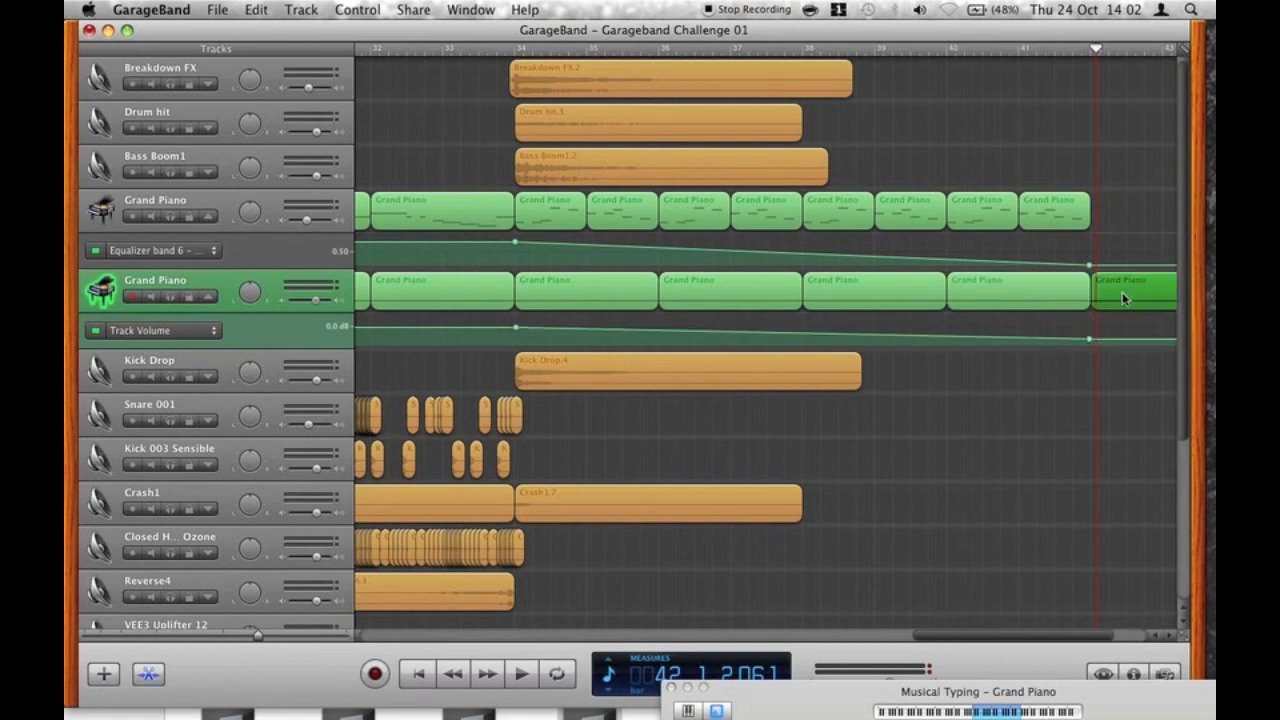
{"action": "double_click", "coordinate": [1122, 292]}
{"action": "left_click_drag", "start_coordinate": [964, 566], "coordinate": [1000, 575]}
{"action": "key", "text": "Delete"}
{"action": "left_click_drag", "start_coordinate": [831, 533], "coordinate": [882, 533]}
{"action": "scroll", "coordinate": [471, 200], "scroll_direction": "down", "scroll_amount": 5}
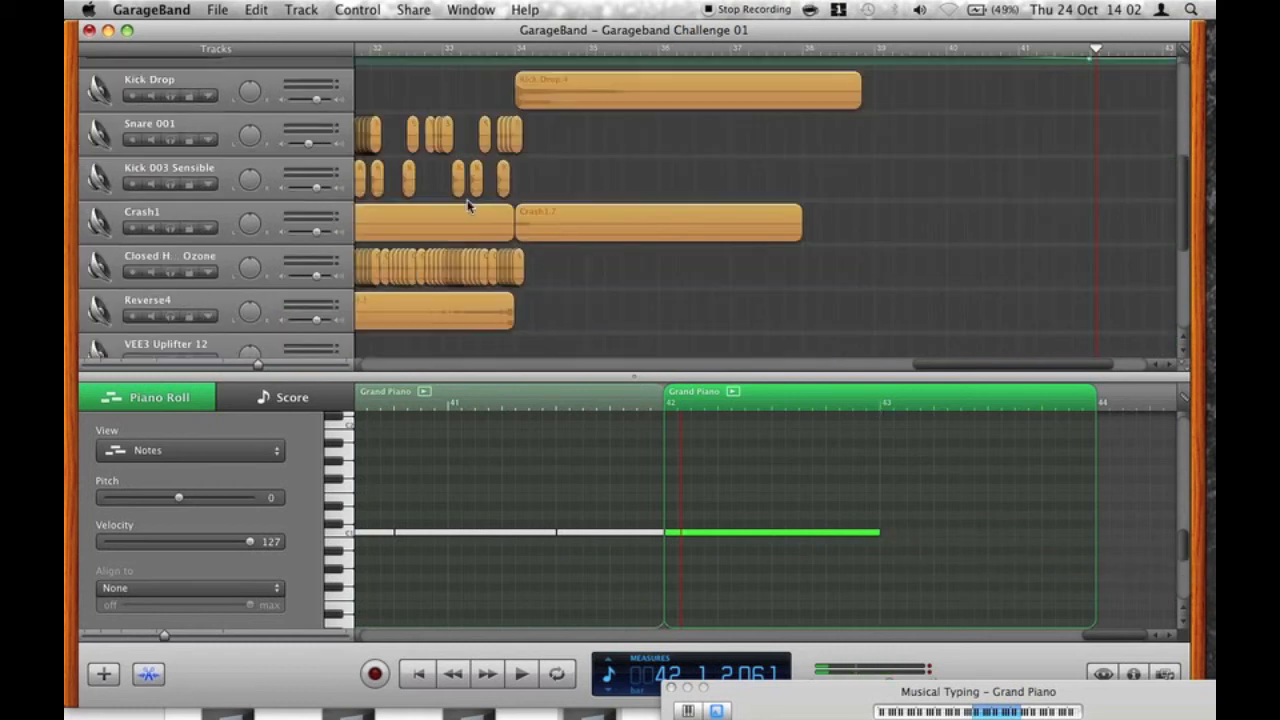
Hide the automation lanes of both Grand Piano tracks and close the note editor.
{"action": "scroll", "coordinate": [545, 228], "scroll_direction": "up", "scroll_amount": 5}
{"action": "left_click", "coordinate": [208, 216]}
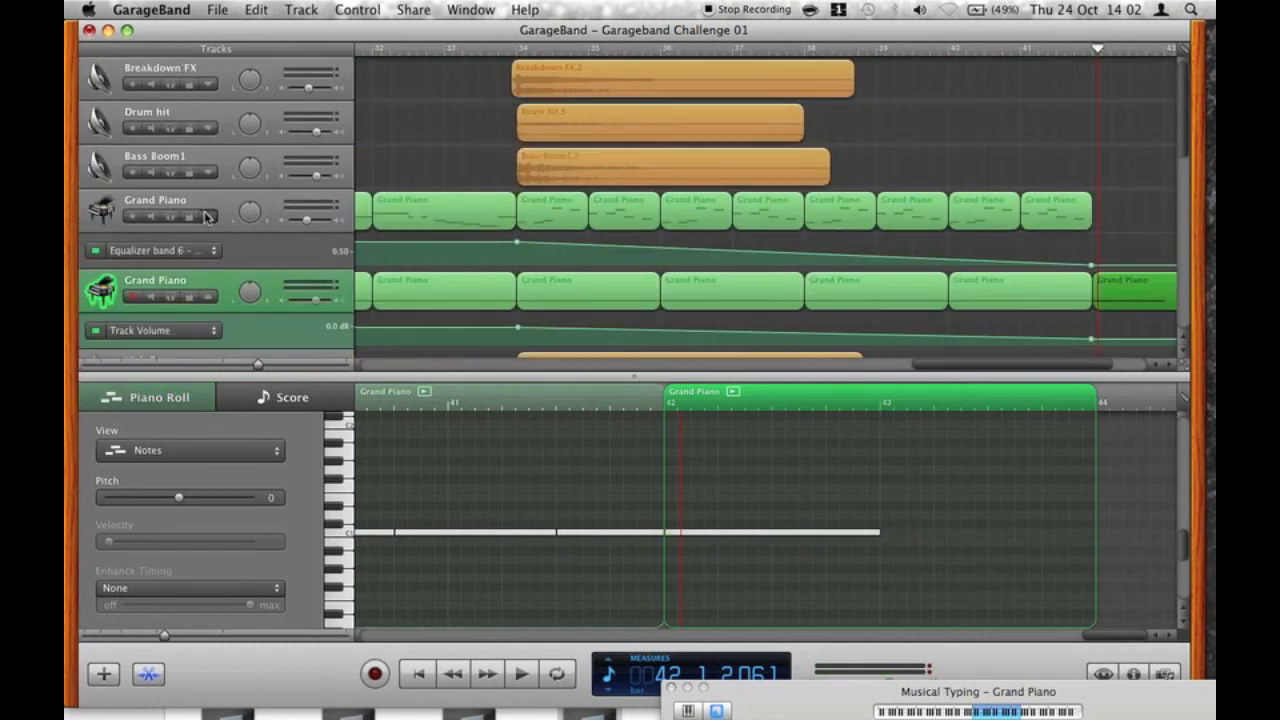
{"action": "left_click", "coordinate": [208, 260]}
{"action": "left_click", "coordinate": [150, 675]}
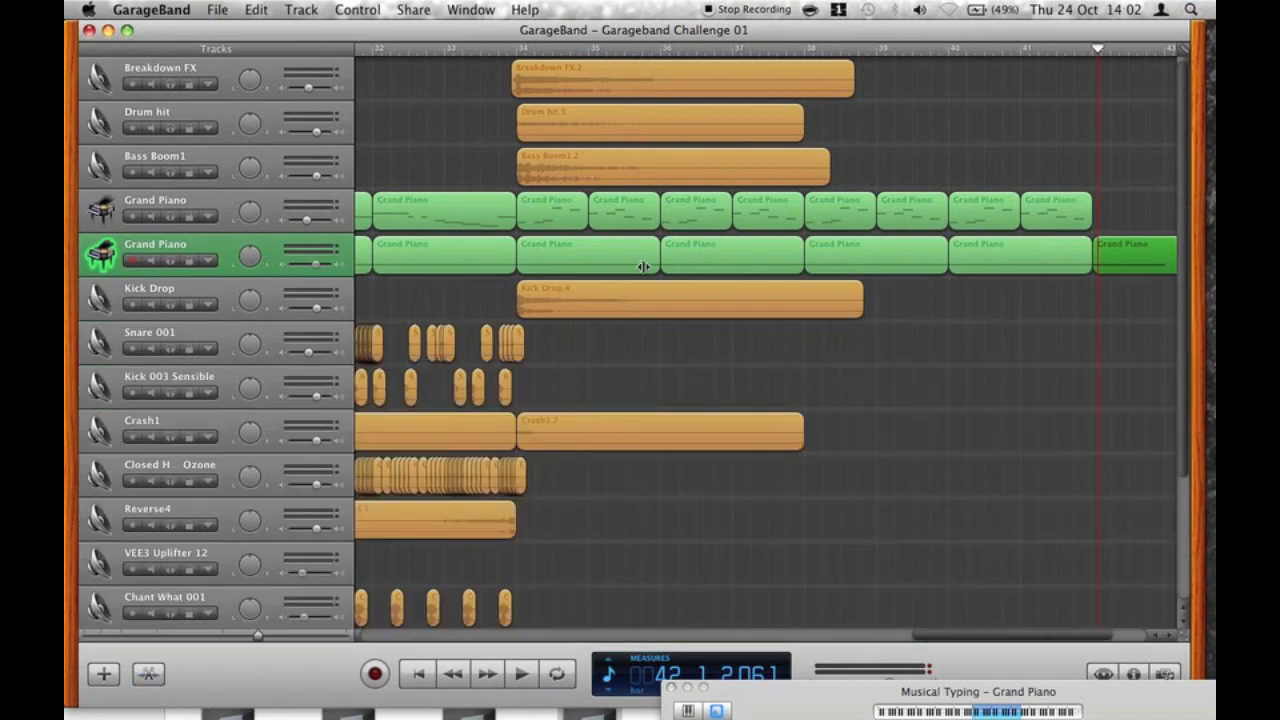
Copy a Kick 003 Sensible hit to bar 34 and single closed hi-hat hits to bars 35, 36, 37 and 38.
{"action": "scroll", "coordinate": [643, 266], "scroll_direction": "down", "scroll_amount": 1}
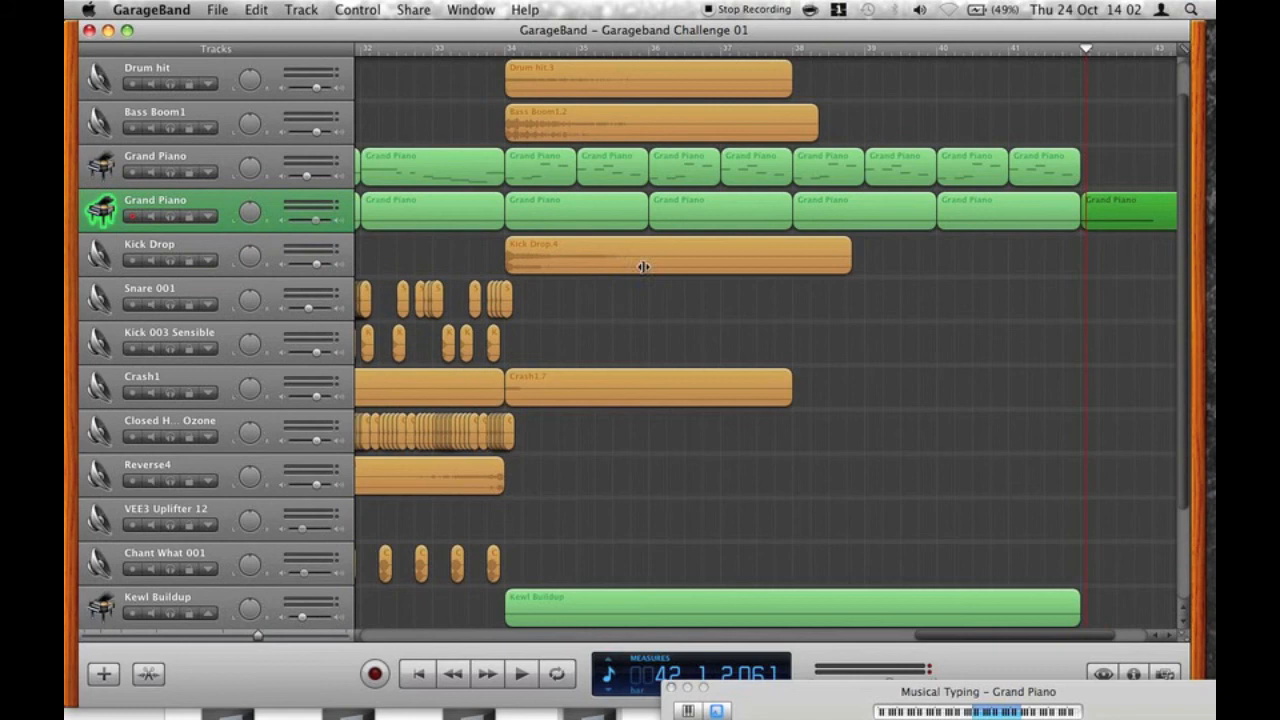
{"action": "scroll", "coordinate": [643, 272], "scroll_direction": "left", "scroll_amount": 10}
{"action": "scroll", "coordinate": [643, 272], "scroll_direction": "down", "scroll_amount": 1}
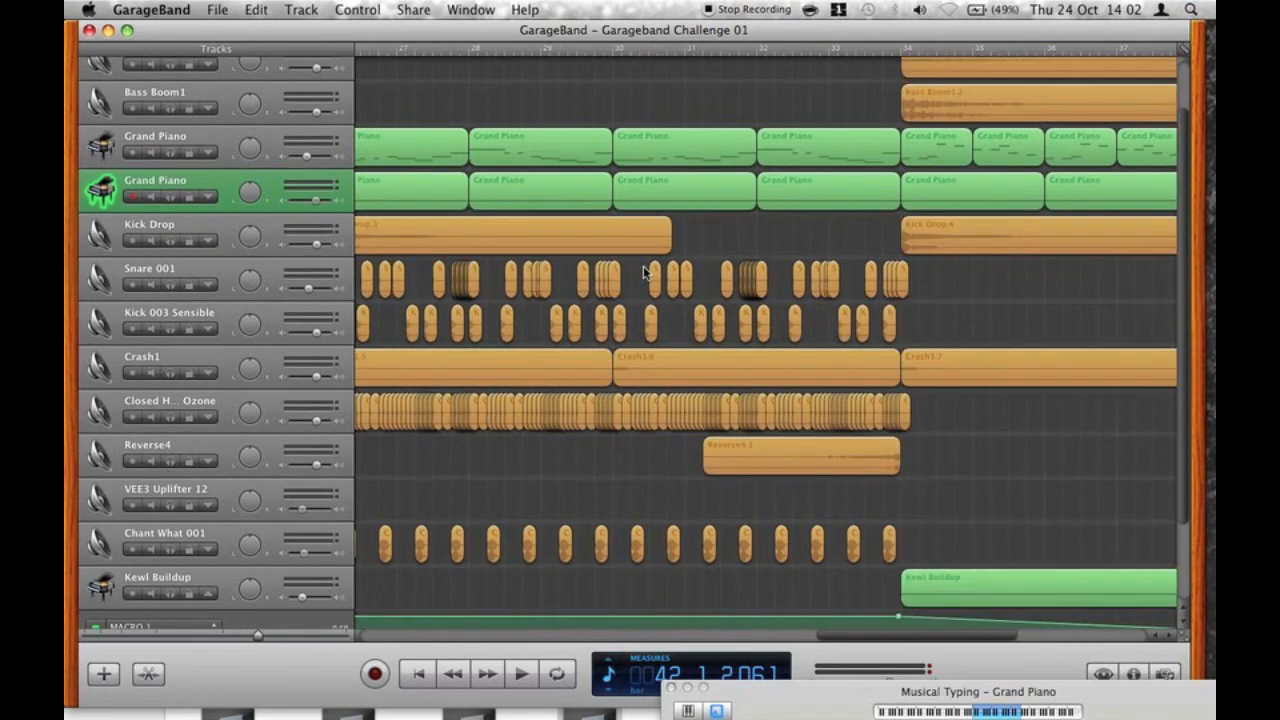
{"action": "scroll", "coordinate": [600, 350], "scroll_direction": "left", "scroll_amount": 4}
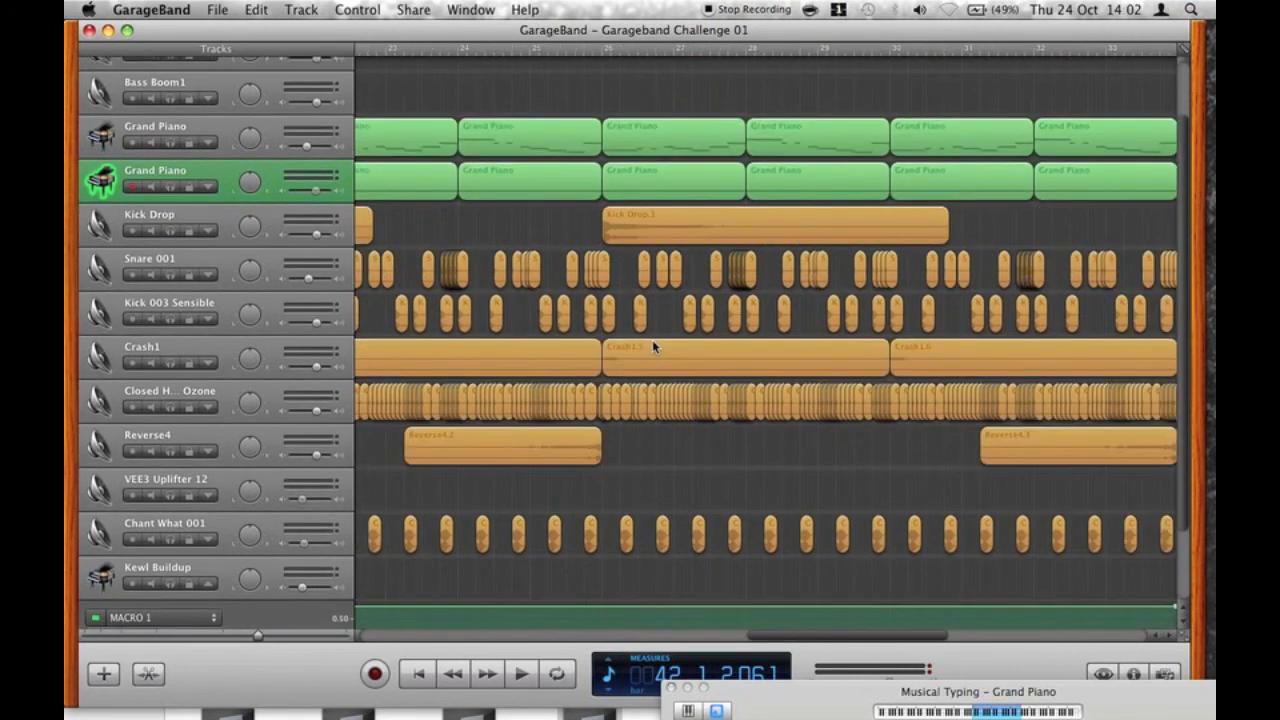
{"action": "scroll", "coordinate": [652, 346], "scroll_direction": "right", "scroll_amount": 2}
{"action": "scroll", "coordinate": [655, 346], "scroll_direction": "right", "scroll_amount": 12}
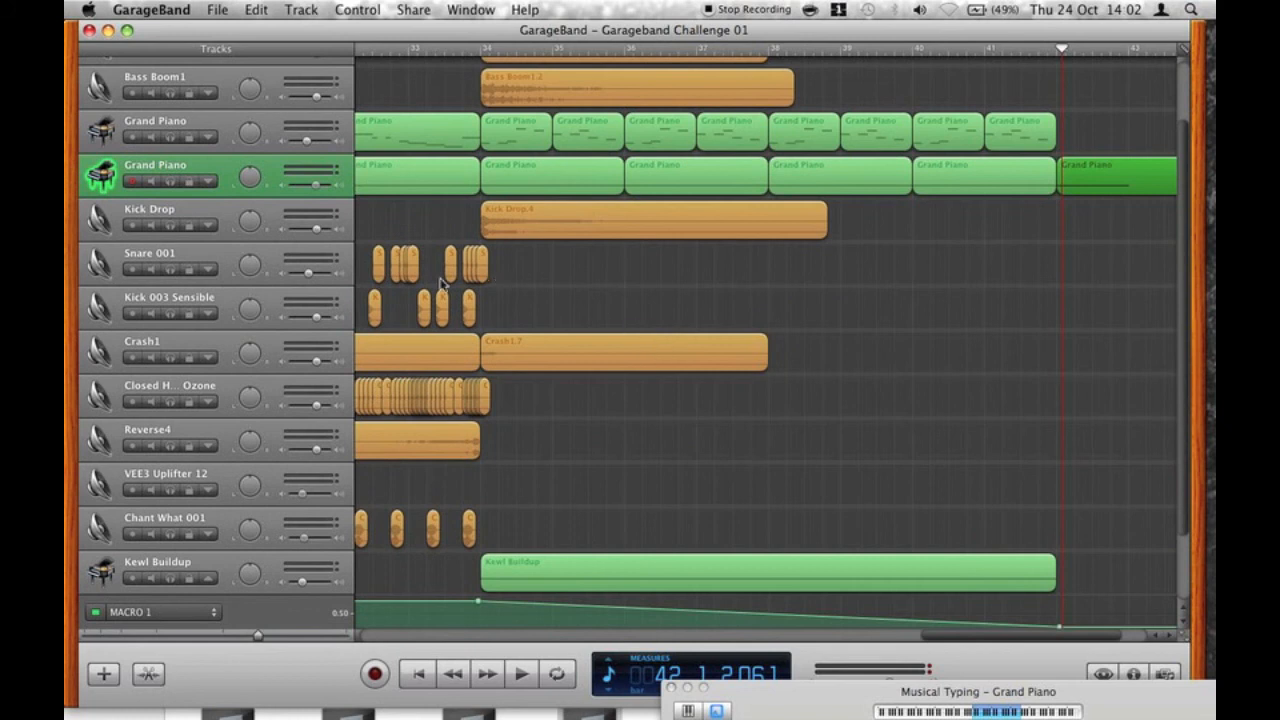
{"action": "left_click_drag", "start_coordinate": [473, 310], "coordinate": [497, 315]}
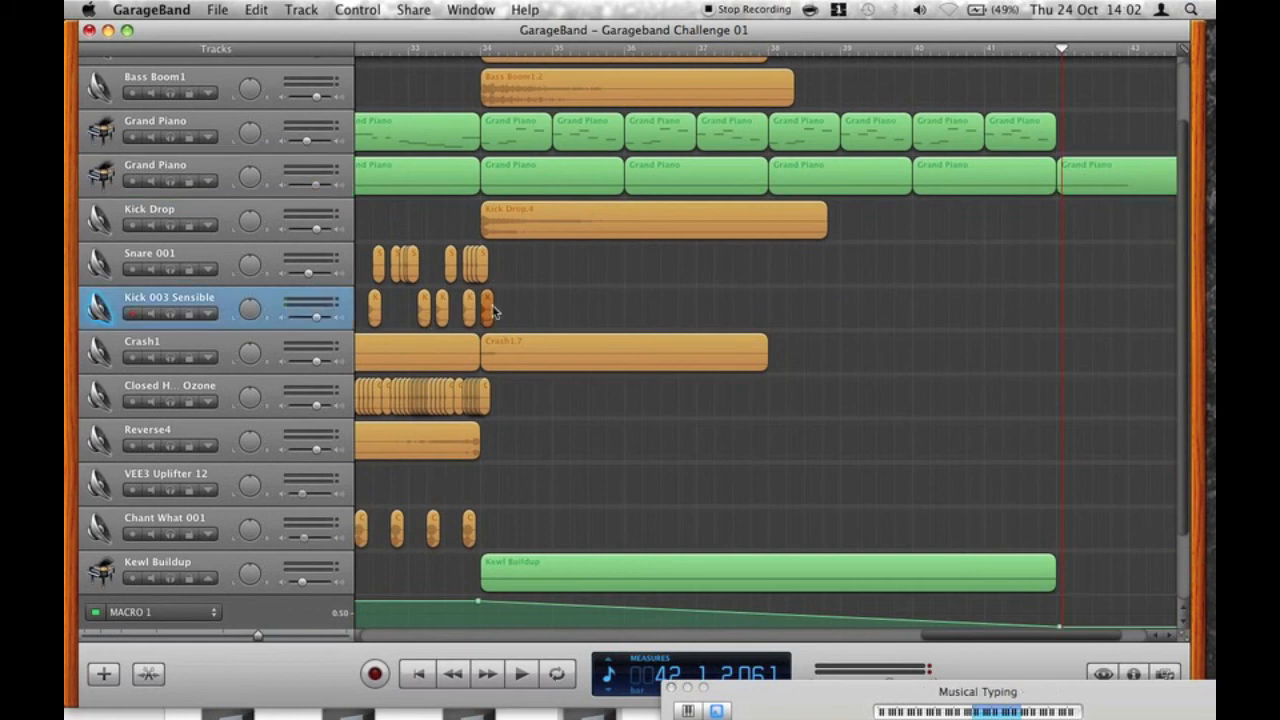
{"action": "left_click_drag", "start_coordinate": [488, 400], "coordinate": [783, 402]}
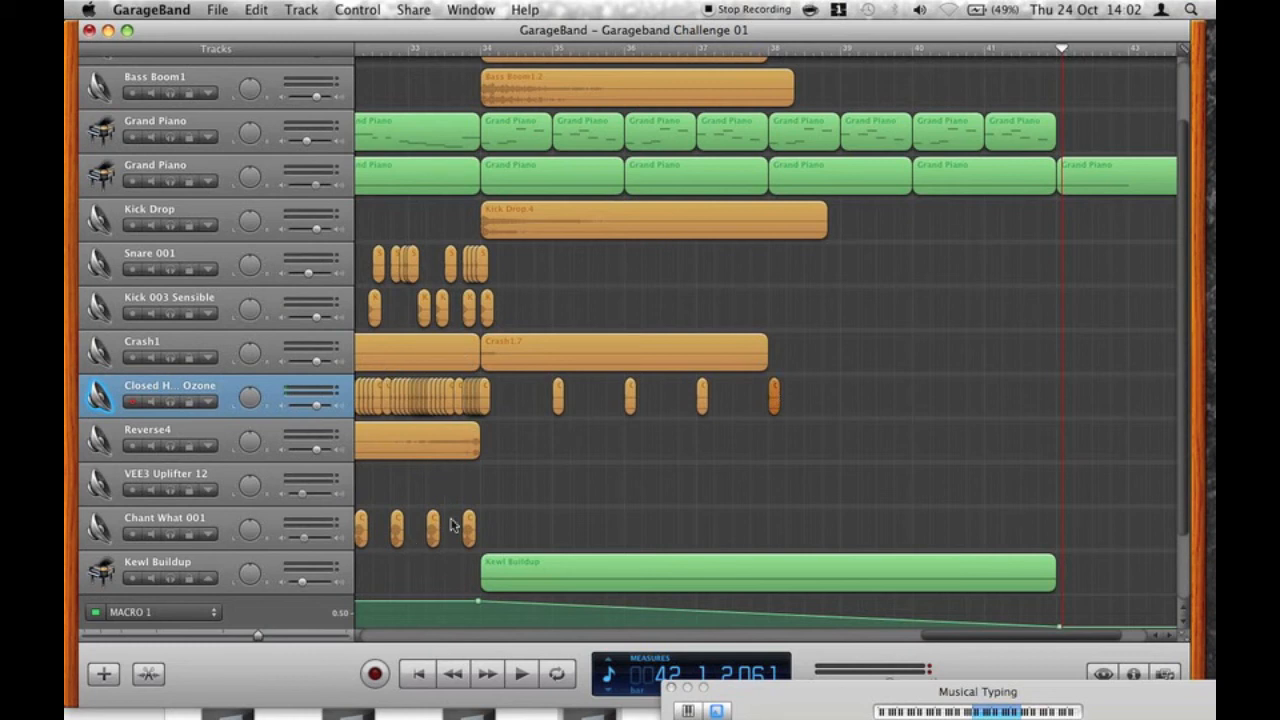
Automate the closed hi-hat track's Track Volume to fall from bar 34 to bar 38, and play the breakdown's opening.
{"action": "left_click", "coordinate": [207, 402]}
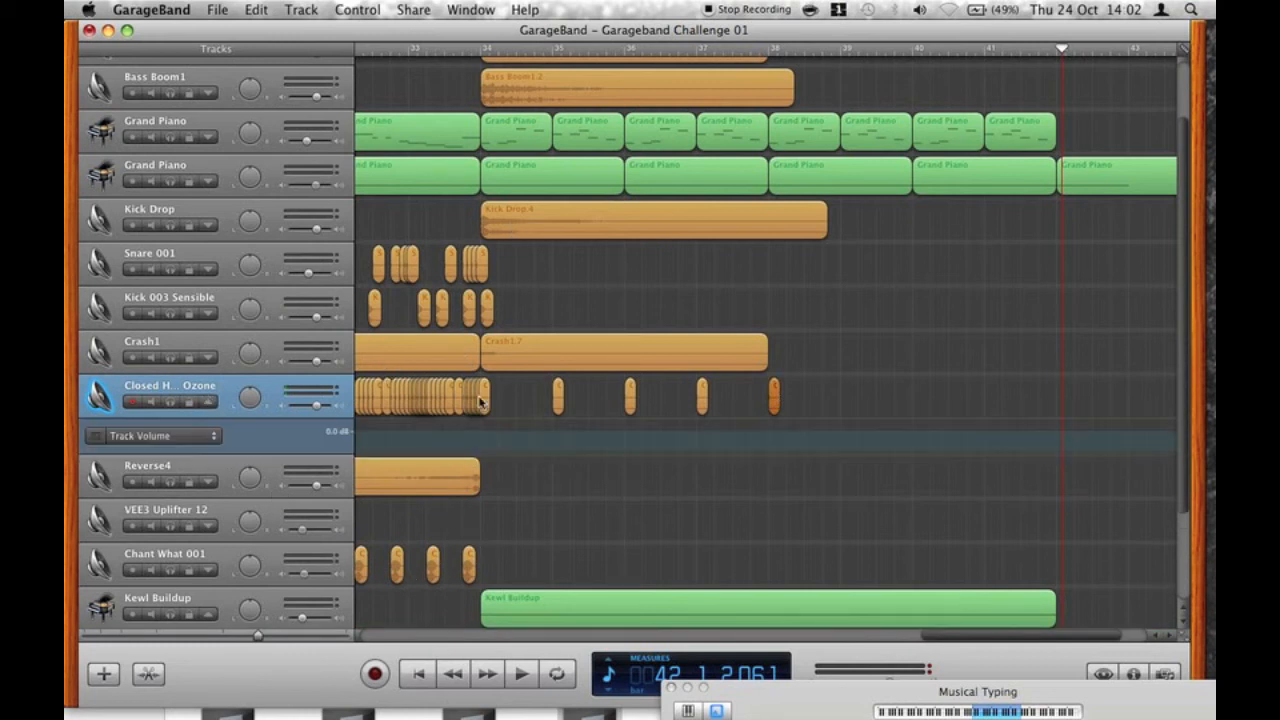
{"action": "left_click", "coordinate": [478, 427]}
{"action": "left_click_drag", "start_coordinate": [770, 433], "coordinate": [768, 451]}
{"action": "left_click", "coordinate": [465, 50]}
{"action": "key", "text": "space"}
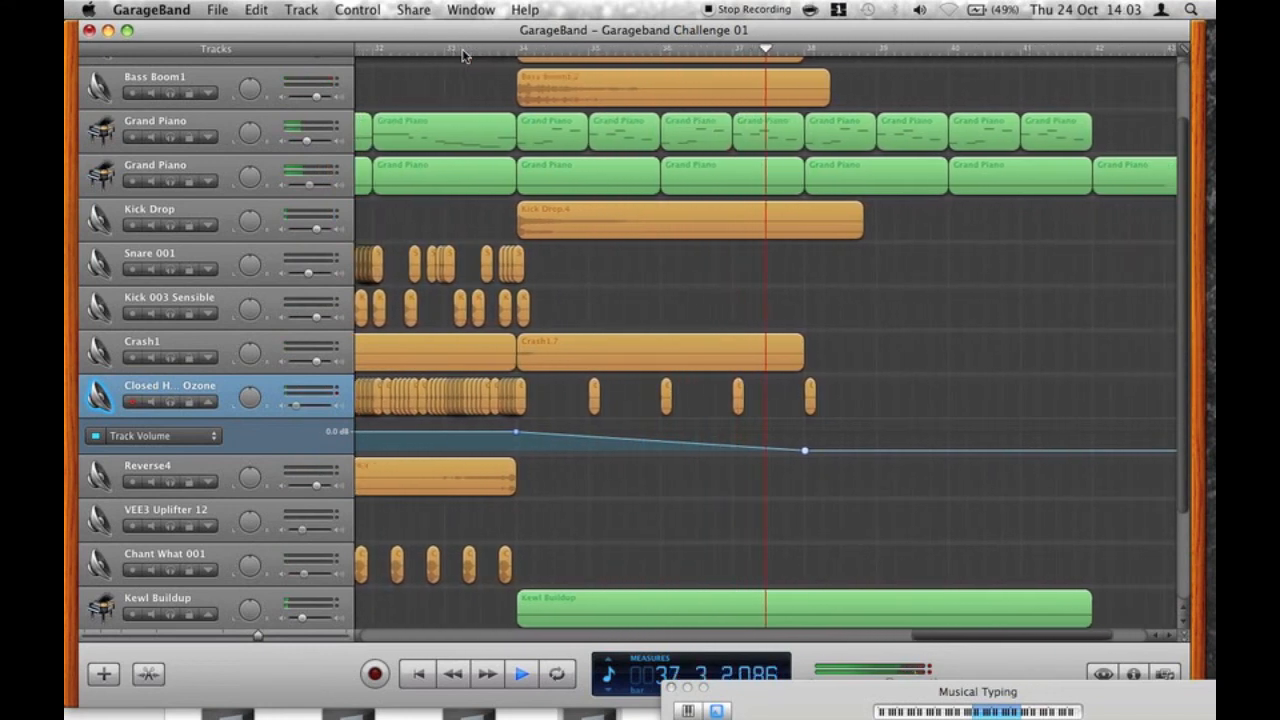
{"action": "key", "text": "space"}
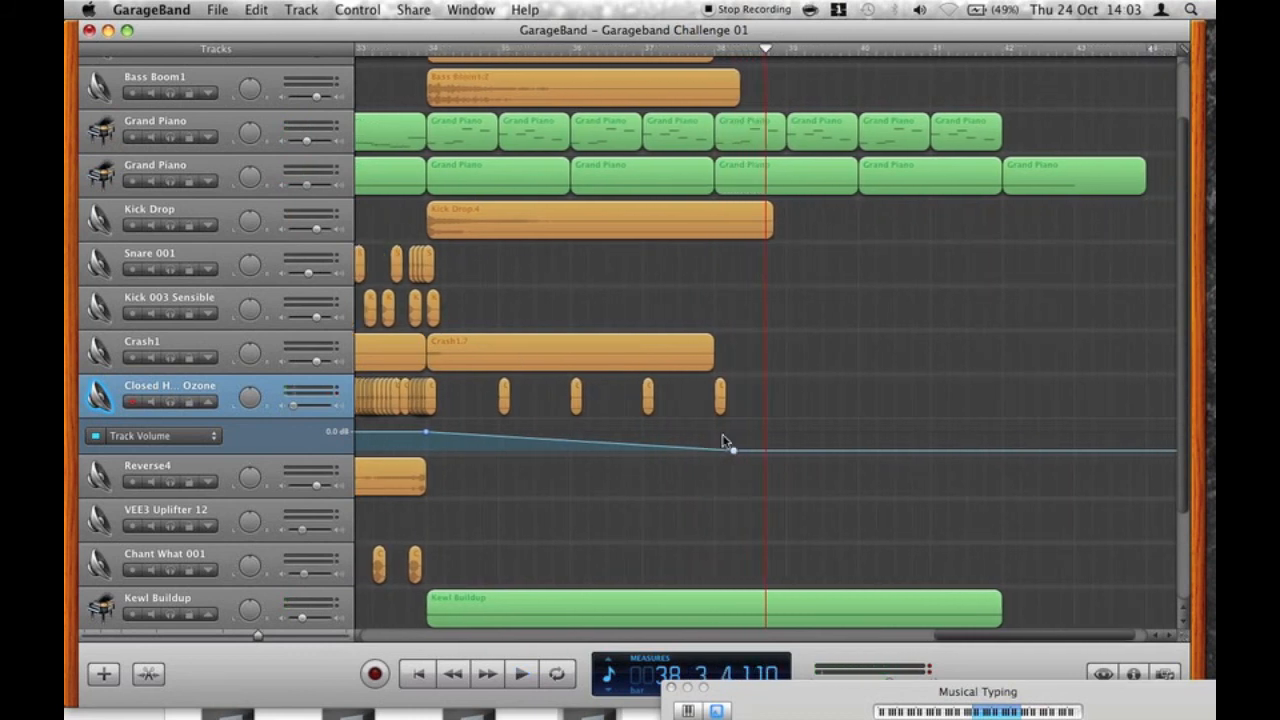
Move the end point of the closed hi-hat volume fade to about bar 39 and replay the hit at bar 38.
{"action": "left_click", "coordinate": [709, 50]}
{"action": "key", "text": "space"}
{"action": "key", "text": "space"}
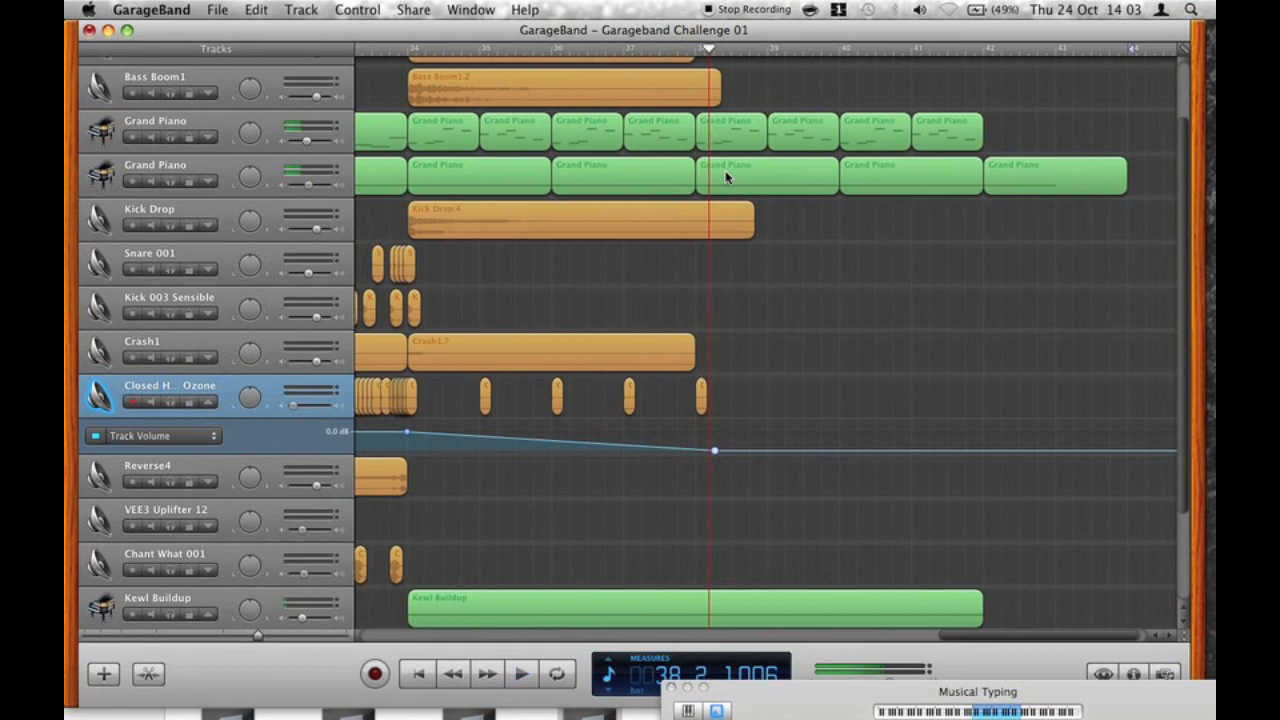
{"action": "left_click_drag", "start_coordinate": [716, 452], "coordinate": [770, 451]}
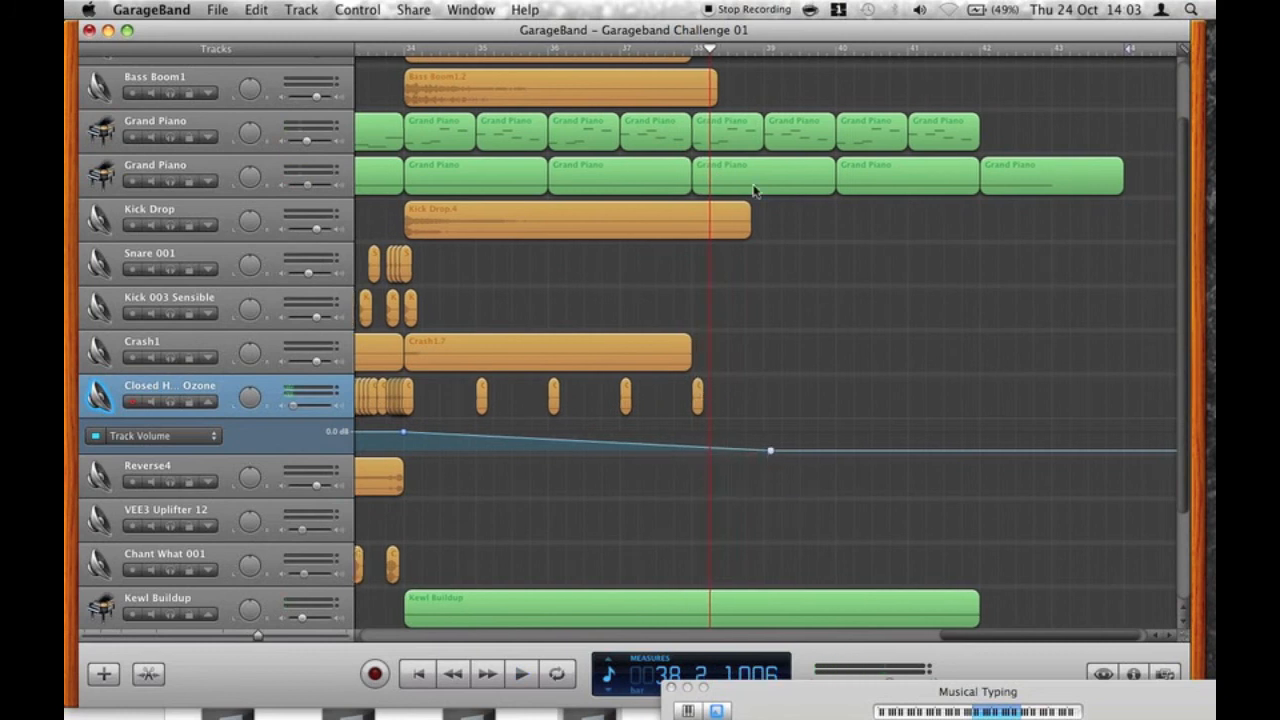
{"action": "left_click", "coordinate": [680, 50]}
{"action": "key", "text": "space"}
{"action": "key", "text": "space"}
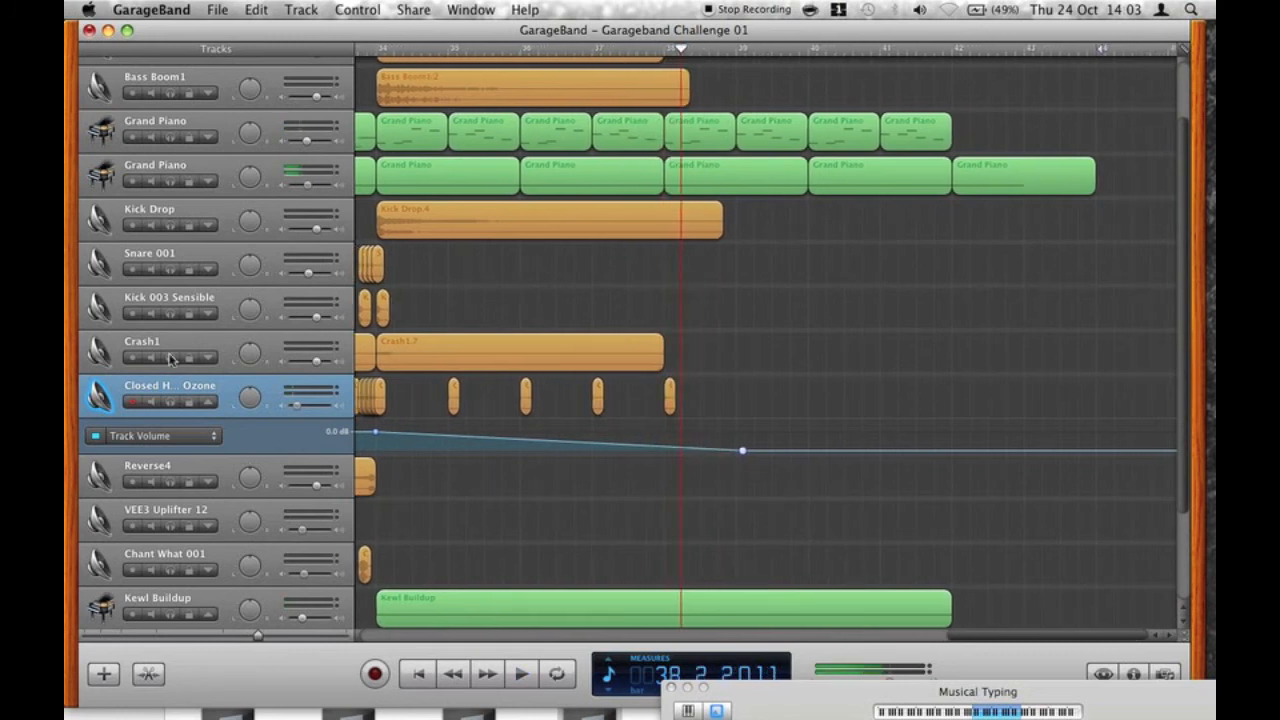
Hide the automation lanes of the closed hi-hat and Kewl Buildup tracks.
{"action": "left_click", "coordinate": [210, 401]}
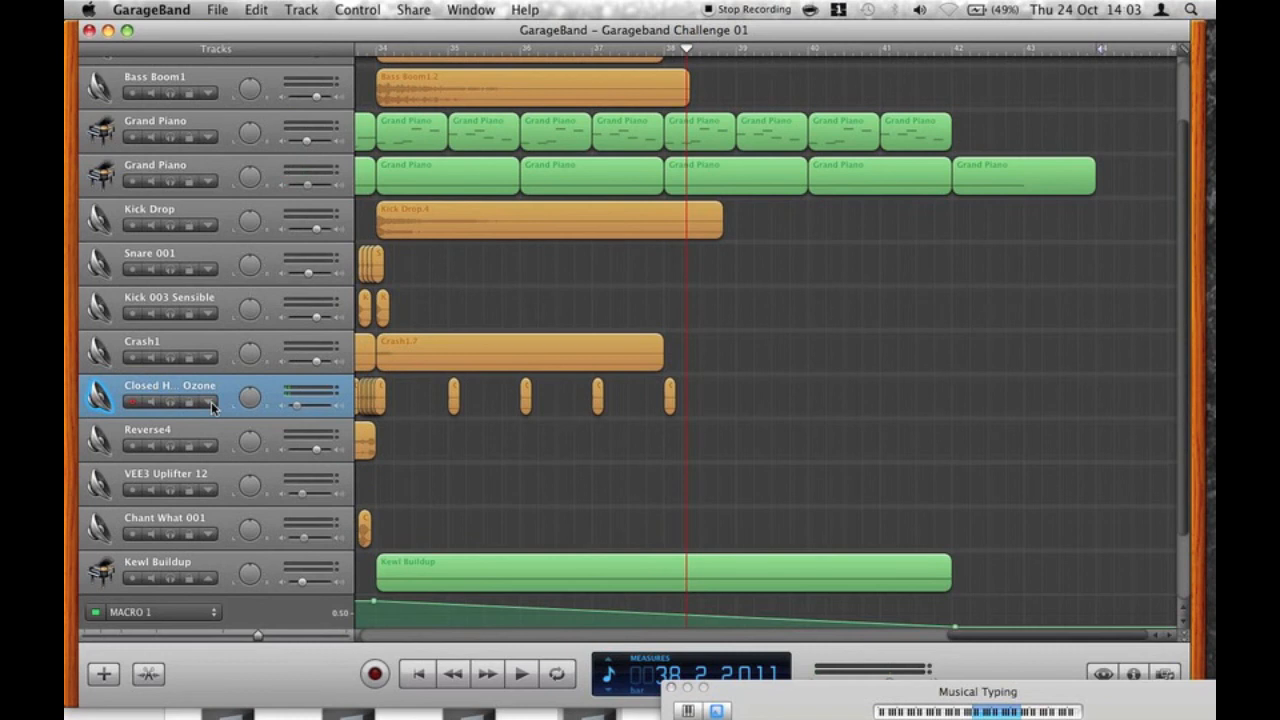
{"action": "left_click", "coordinate": [209, 578]}
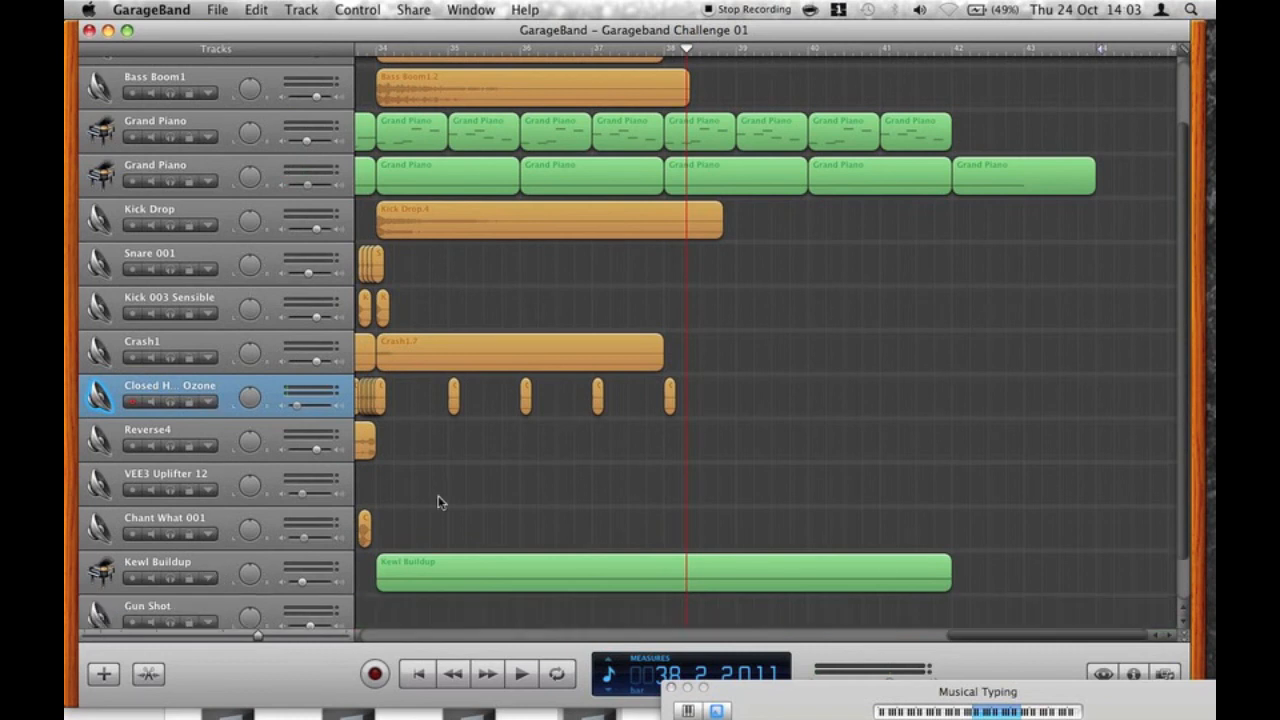
{"action": "scroll", "coordinate": [640, 443], "scroll_direction": "down", "scroll_amount": 2}
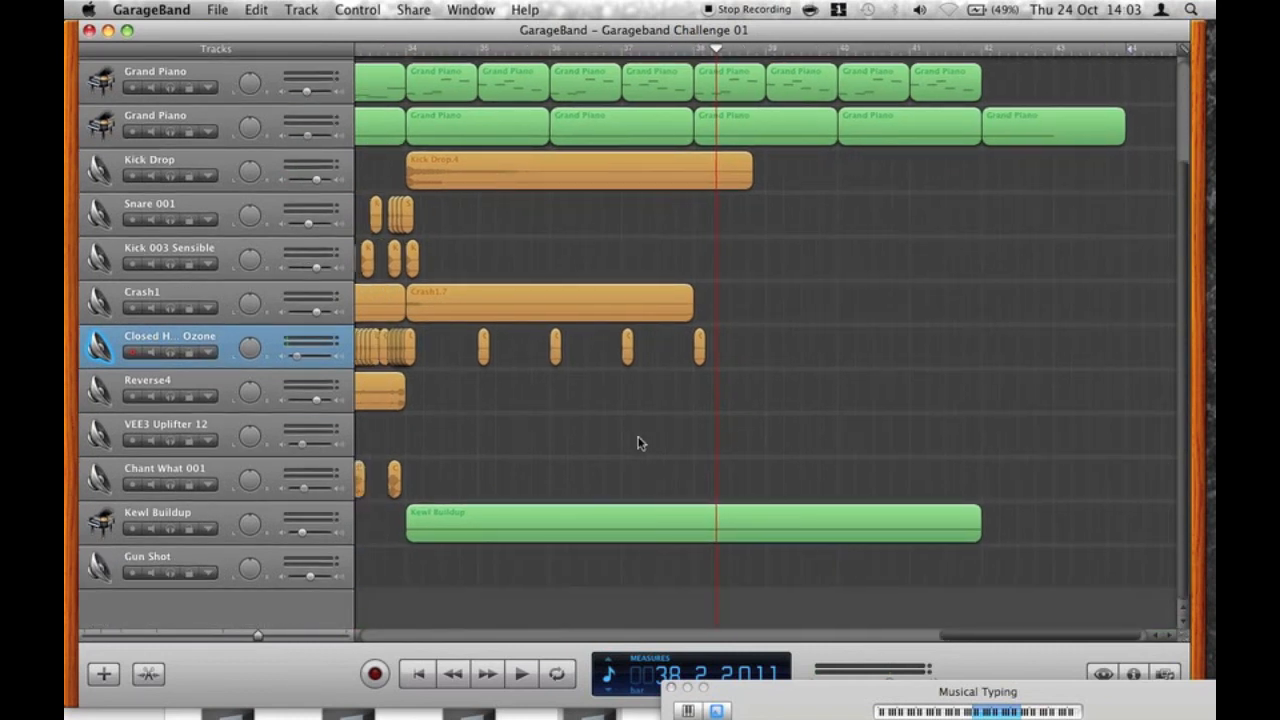
In Finder, open the TriSamples 808 Trapstep Pack's Snares & Claps folder and audition the red-labelled snares, including Snare 001.wav and Snare 005.wav.
{"action": "scroll", "coordinate": [638, 443], "scroll_direction": "left", "scroll_amount": 10}
{"action": "left_click", "coordinate": [114, 660]}
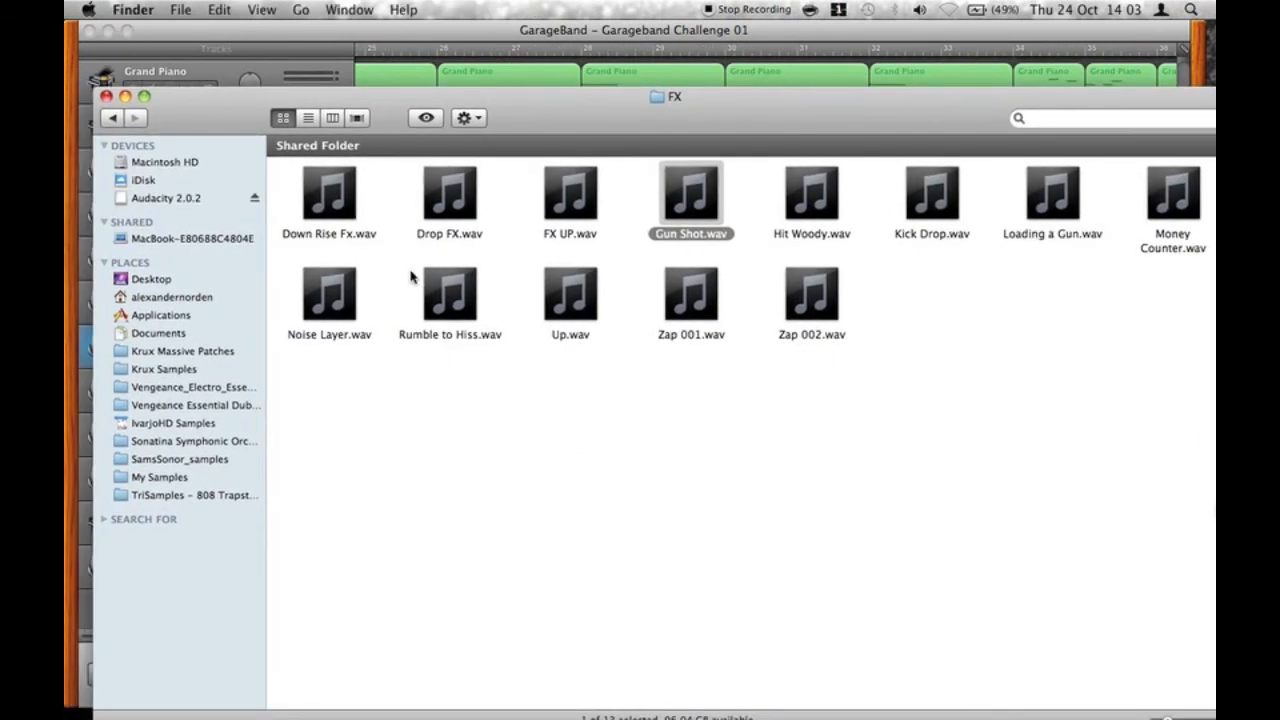
{"action": "left_click", "coordinate": [195, 496]}
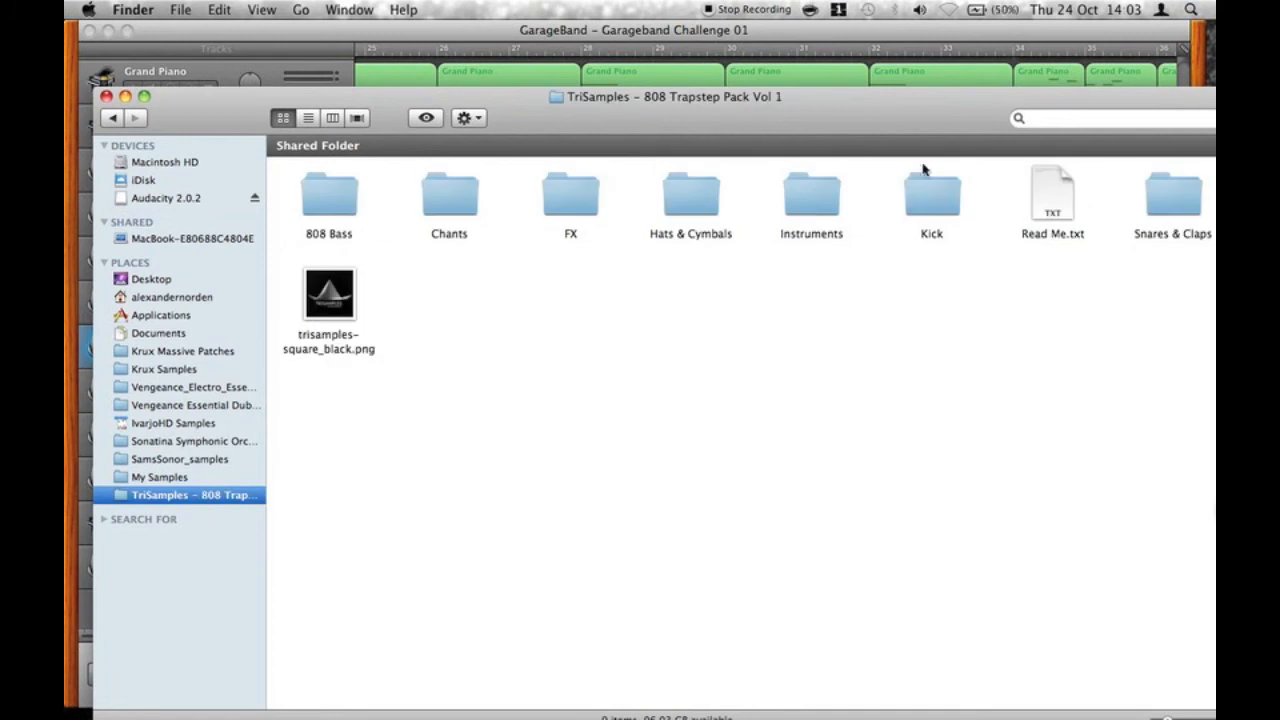
{"action": "double_click", "coordinate": [1172, 205]}
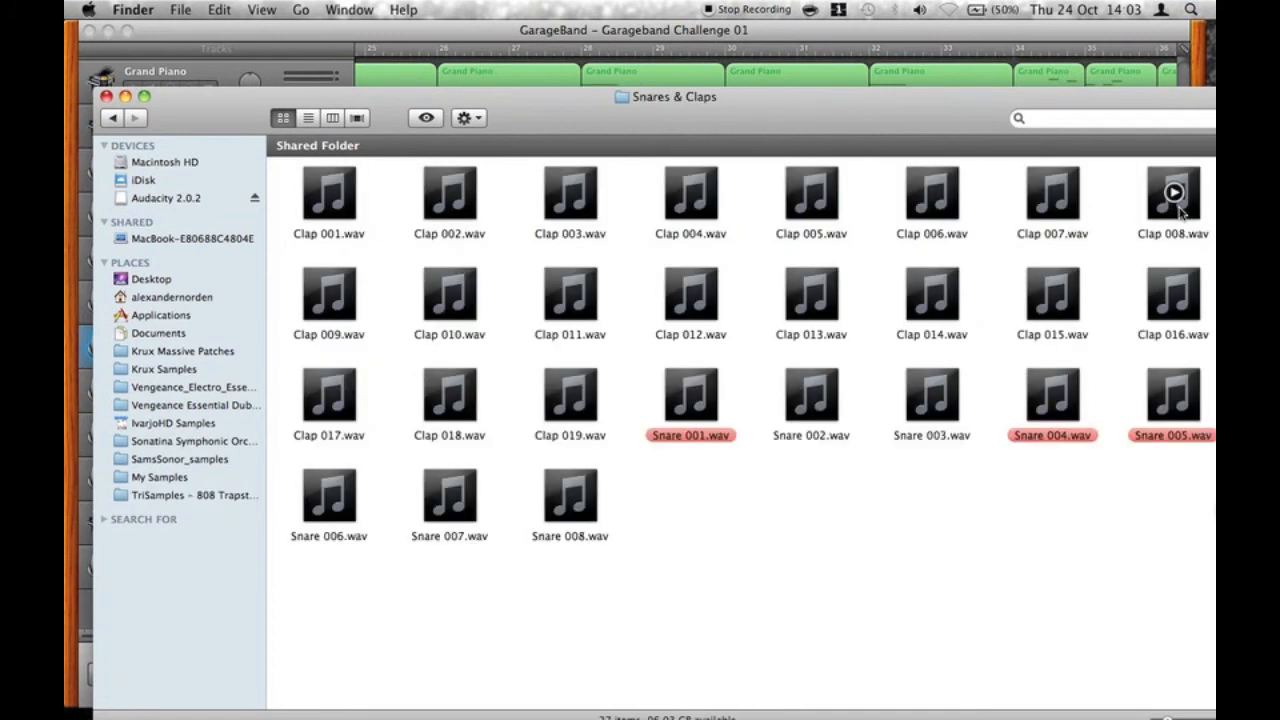
{"action": "left_click", "coordinate": [712, 423]}
{"action": "key", "text": "space"}
{"action": "left_click", "coordinate": [1052, 400]}
{"action": "left_click", "coordinate": [1160, 415]}
{"action": "key", "text": "space"}
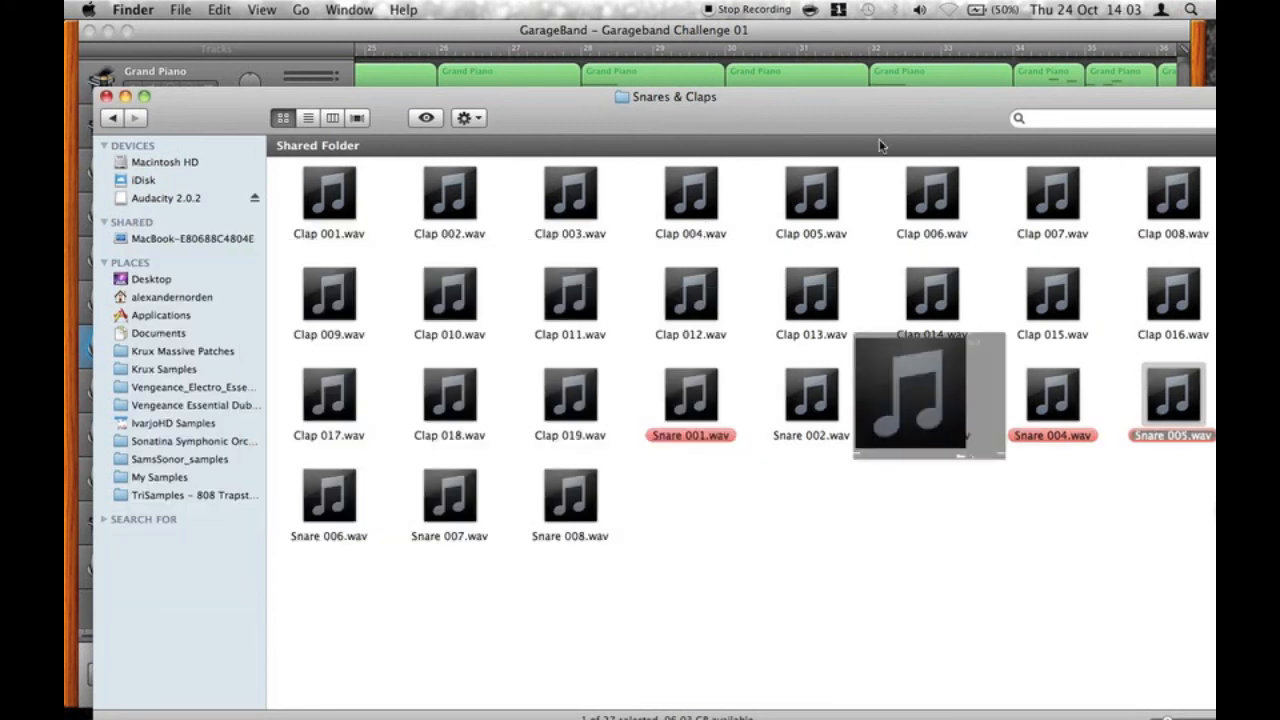
Import Snare 005.wav onto a new GarageBand track, place that track below Snare 001 and move its region to bar 33.
{"action": "left_click_drag", "start_coordinate": [922, 128], "coordinate": [289, 173]}
{"action": "left_click_drag", "start_coordinate": [520, 445], "coordinate": [986, 609]}
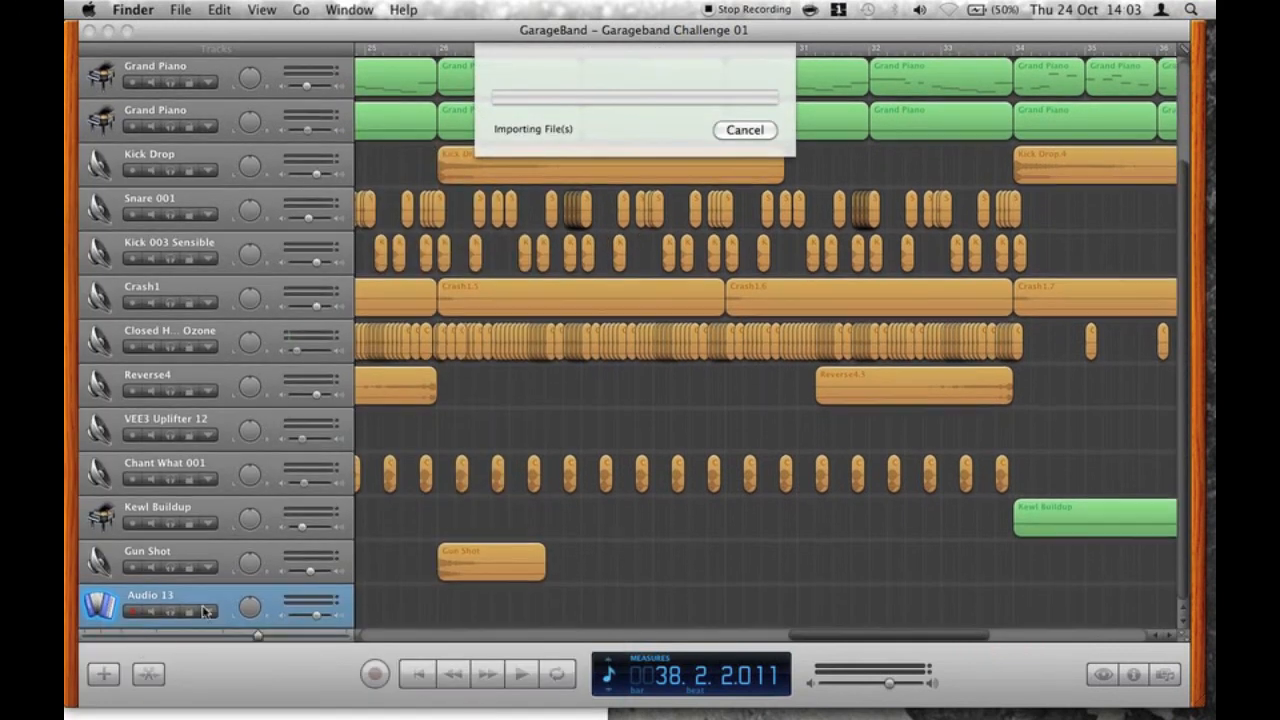
{"action": "left_click_drag", "start_coordinate": [190, 419], "coordinate": [203, 238]}
{"action": "left_click_drag", "start_coordinate": [1019, 260], "coordinate": [948, 260]}
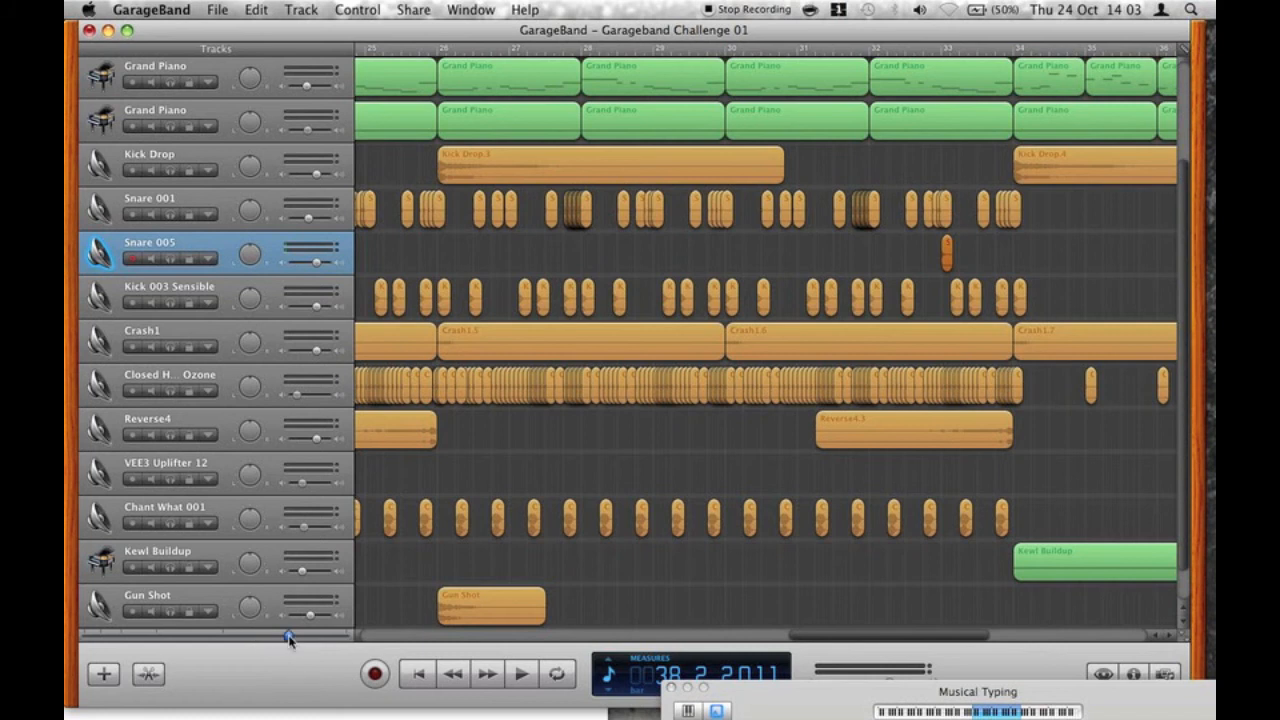
Place two Snare 005 hits just before bar 33 and delete the Snare 001 hits they replace.
{"action": "left_click", "coordinate": [289, 637]}
{"action": "scroll", "coordinate": [837, 371], "scroll_direction": "right", "scroll_amount": 4}
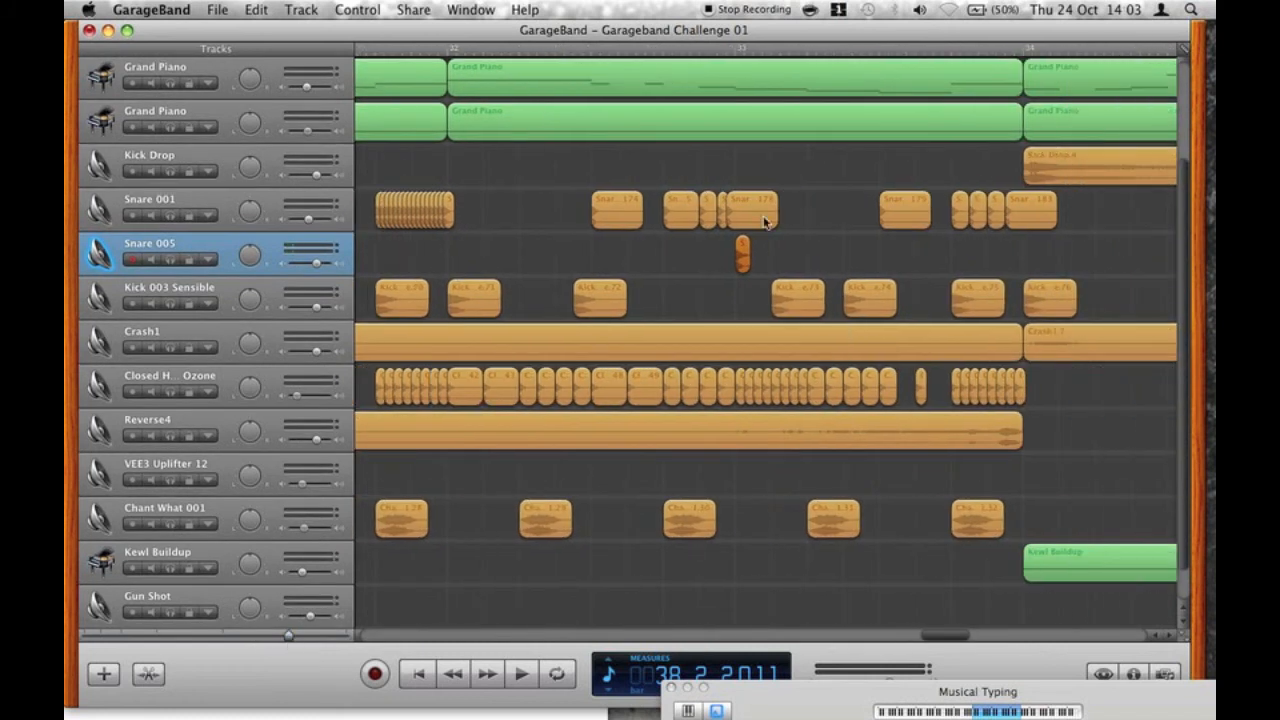
{"action": "mouse_move", "coordinate": [740, 261]}
{"action": "left_mouse_down"}
{"action": "mouse_move", "coordinate": [669, 260]}
{"action": "mouse_move", "coordinate": [727, 270]}
{"action": "left_mouse_up"}
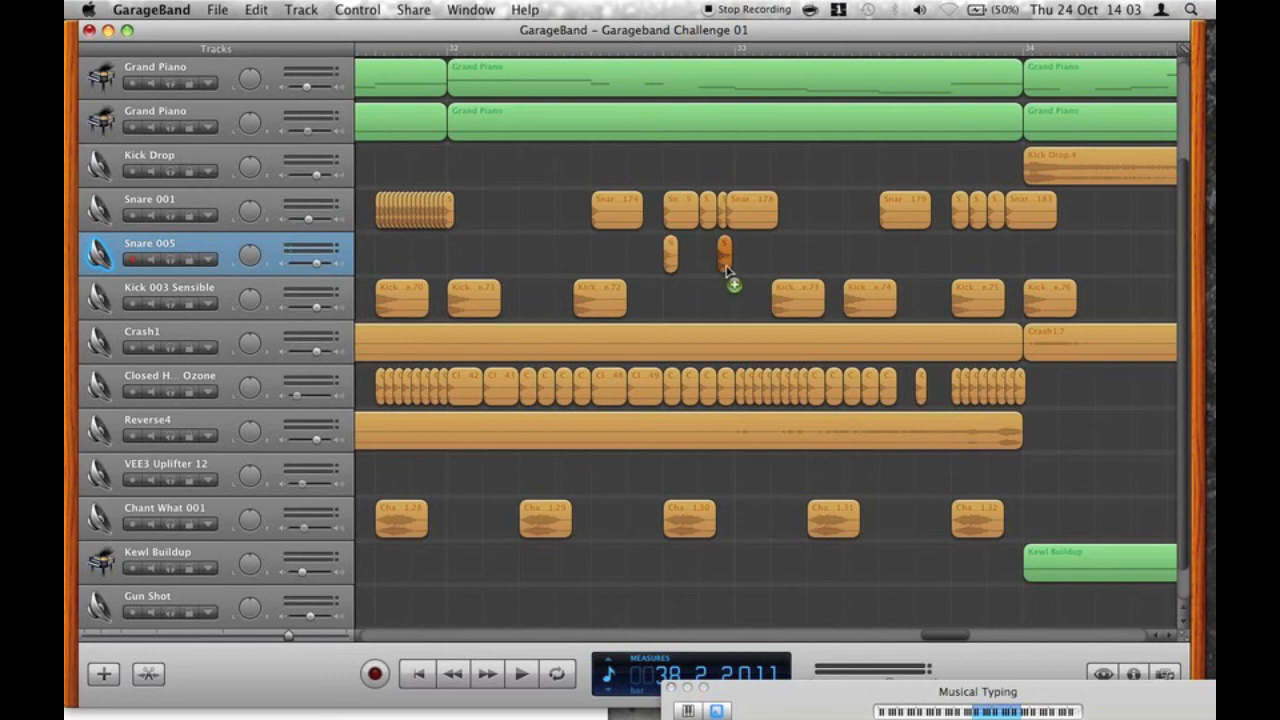
{"action": "left_click", "coordinate": [680, 212]}
{"action": "key", "text": "Delete"}
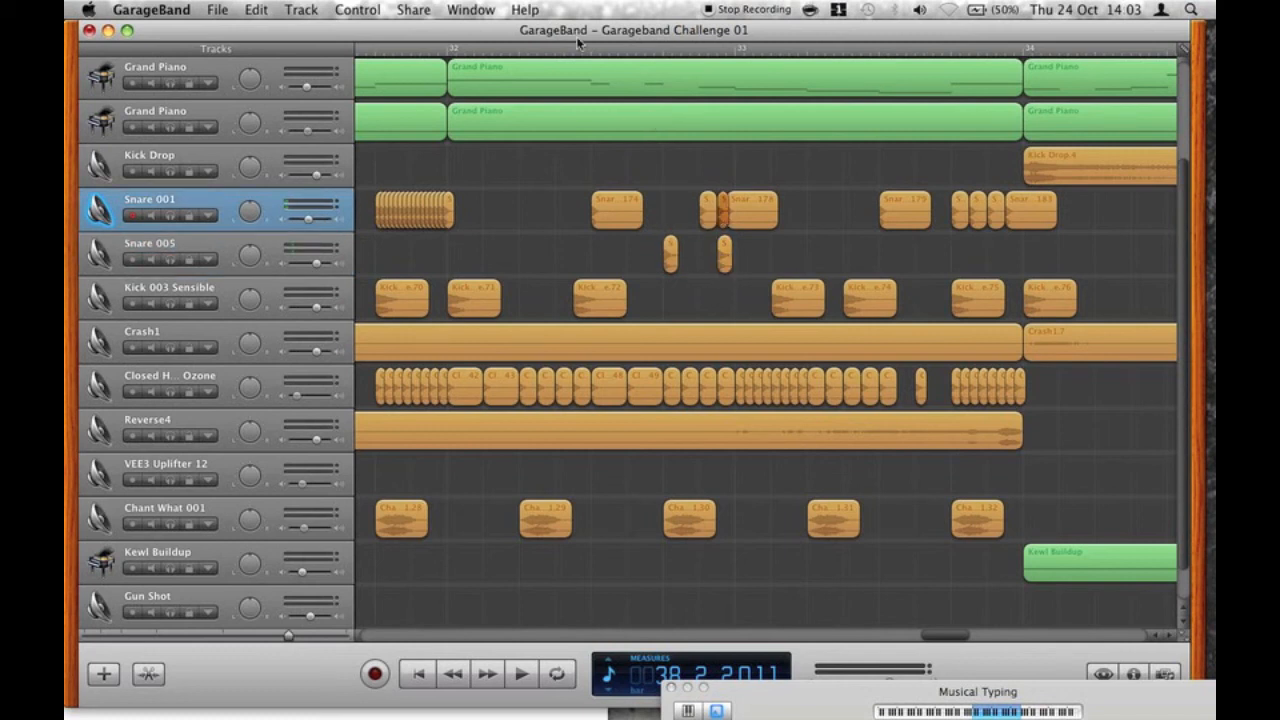
Play the new snare hits from the middle of bar 32 and lower the Snare 005 track's volume.
{"action": "left_click", "coordinate": [537, 50]}
{"action": "key", "text": "space"}
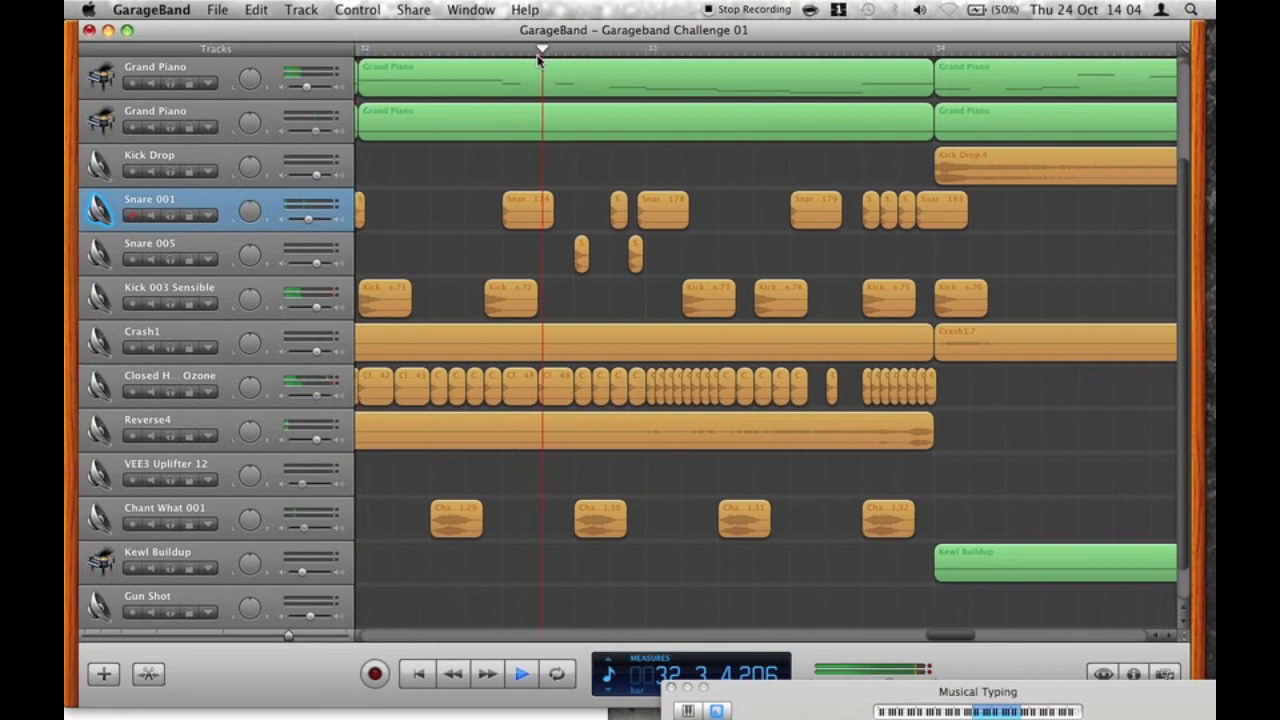
{"action": "key", "text": "space"}
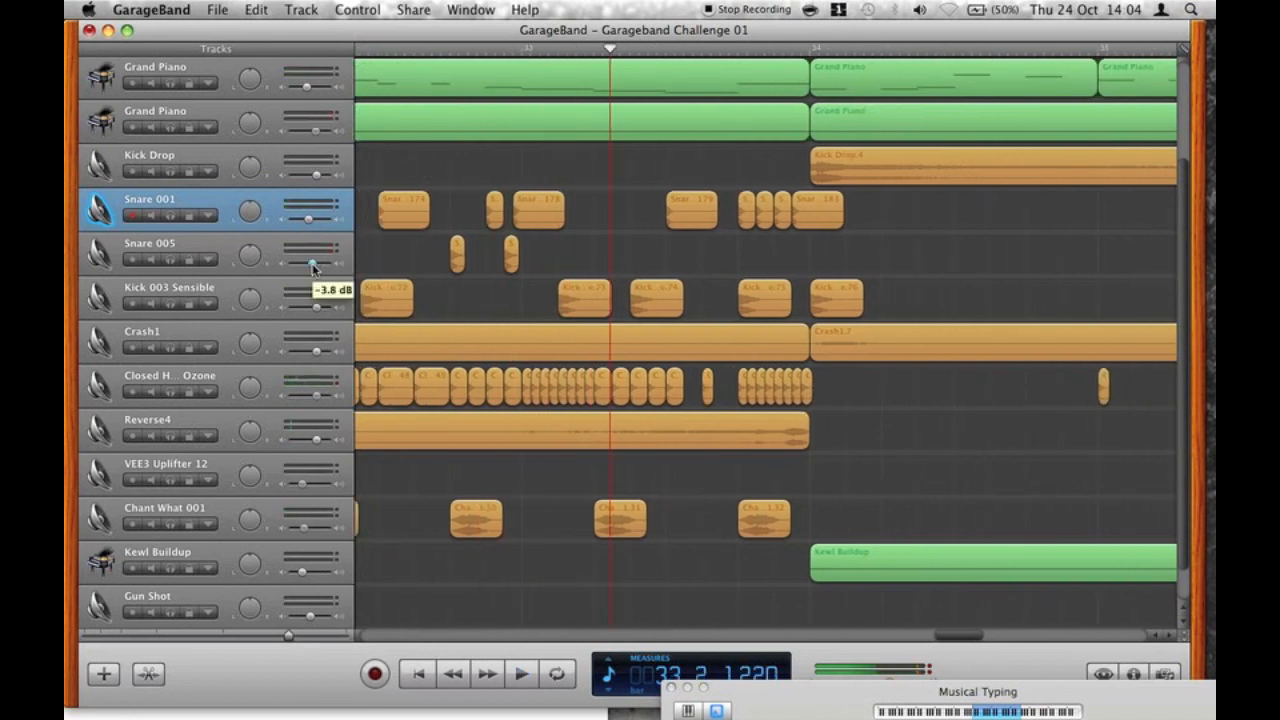
Replace the Snare 001 roll before bar 34 with four Snare 005 hits and place a Snare 001 hit on bar 34.
{"action": "scroll", "coordinate": [439, 263], "scroll_direction": "left", "scroll_amount": 5}
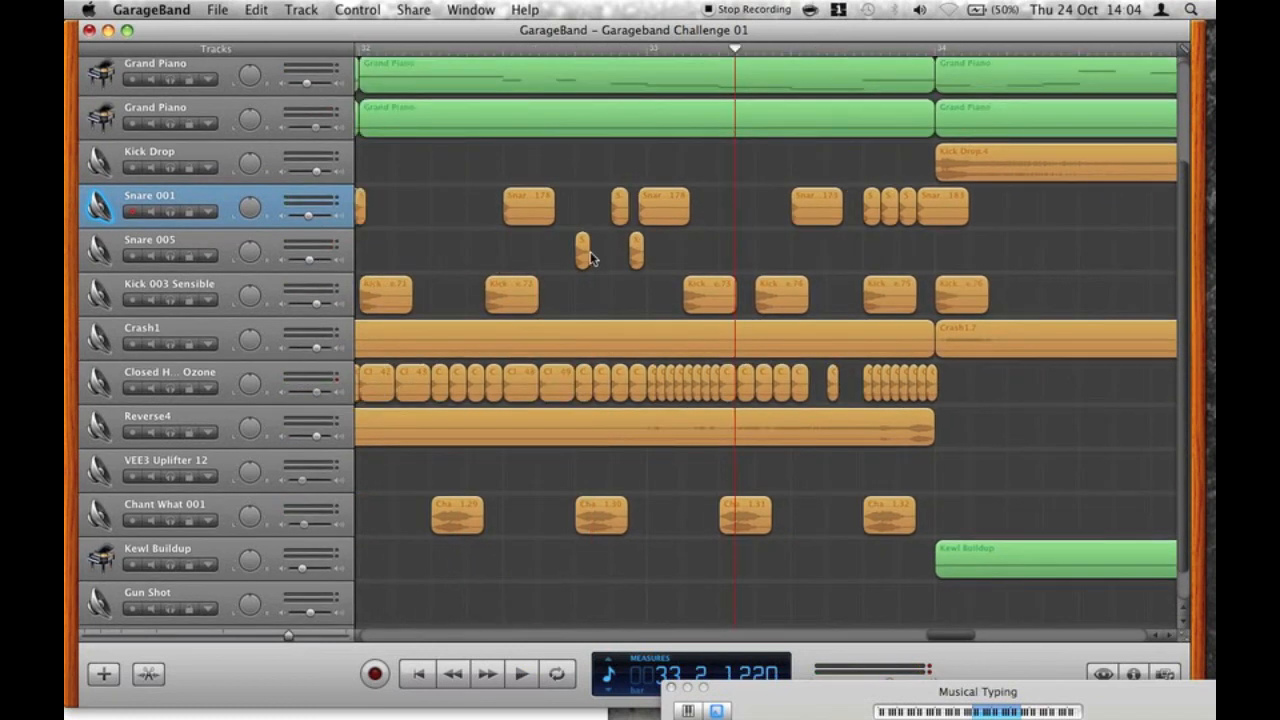
{"action": "scroll", "coordinate": [590, 258], "scroll_direction": "right", "scroll_amount": 2}
{"action": "left_click", "coordinate": [602, 252]}
{"action": "left_click_drag", "start_coordinate": [831, 266], "coordinate": [876, 262]}
{"action": "left_click", "coordinate": [836, 252]}
{"action": "left_click_drag", "start_coordinate": [784, 216], "coordinate": [931, 222]}
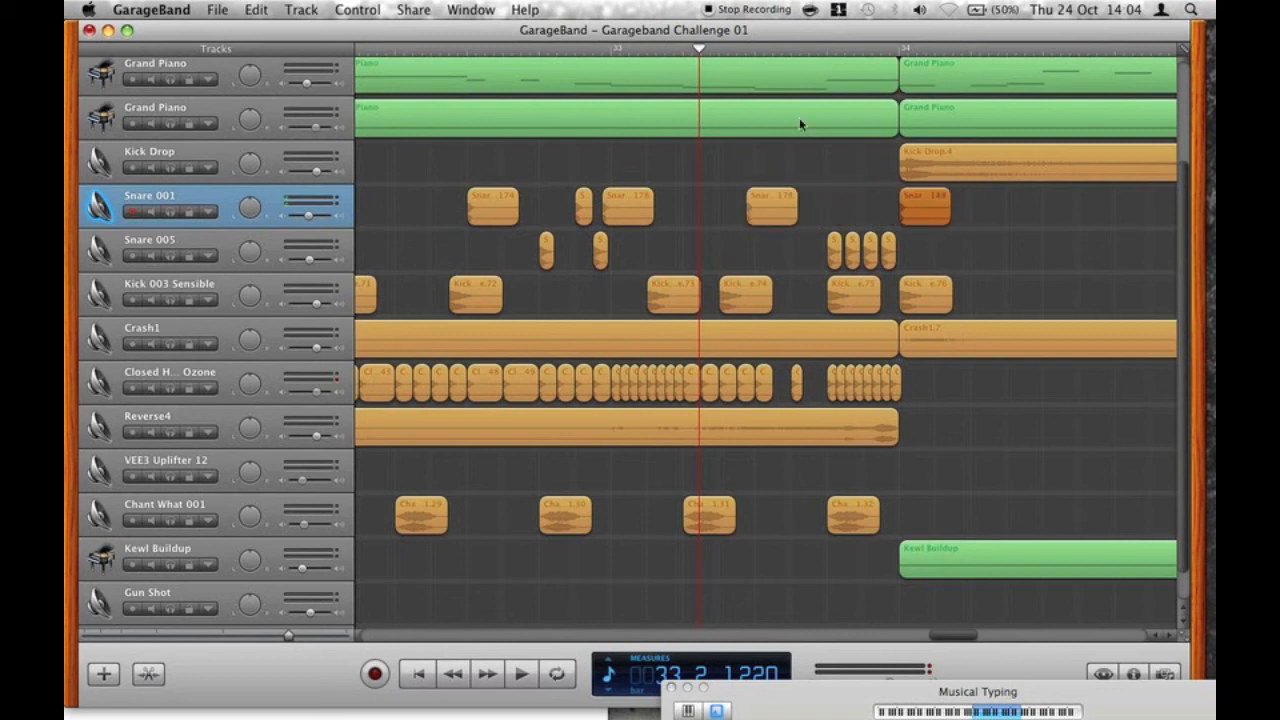
Shift the Snare 001 hit to beat 3 of bar 33 and play the transition from about the middle of bar 32.
{"action": "left_click_drag", "start_coordinate": [758, 216], "coordinate": [769, 216]}
{"action": "key", "text": "space"}
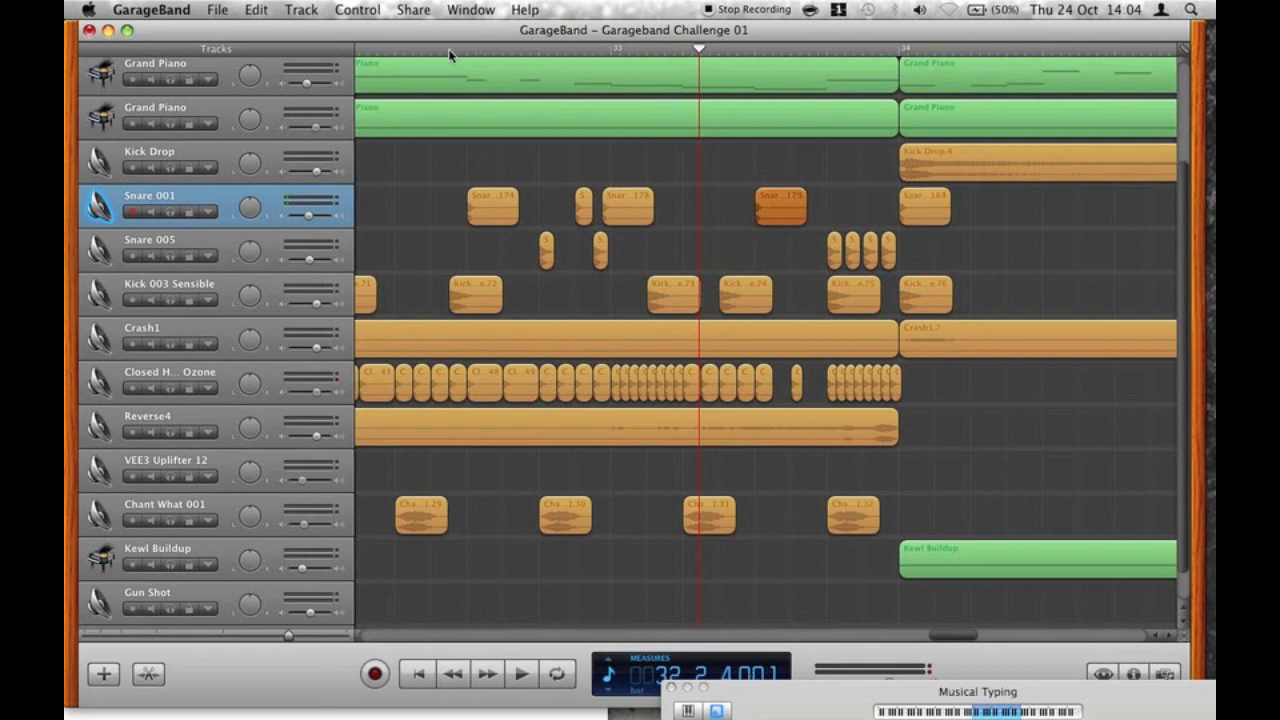
{"action": "left_click", "coordinate": [451, 50]}
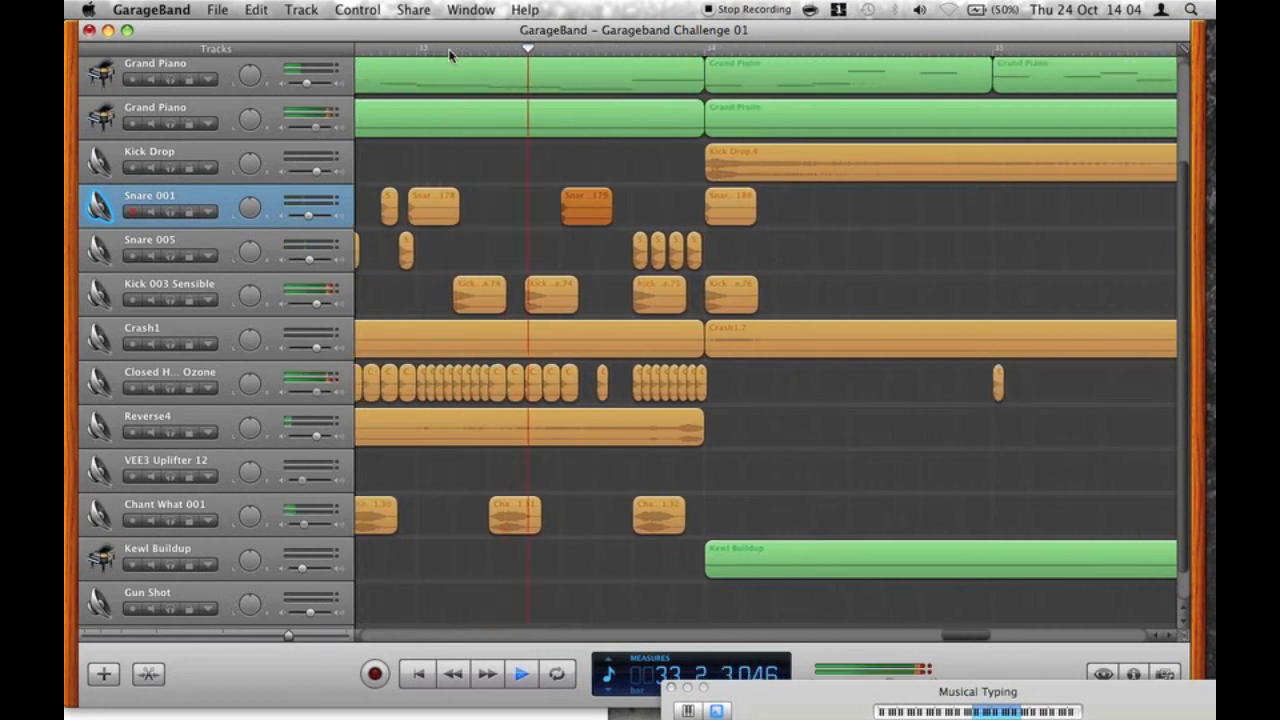
Place a copied Snare 005 hit on beat 3 of bar 32 and play the passage.
{"action": "key", "text": "space"}
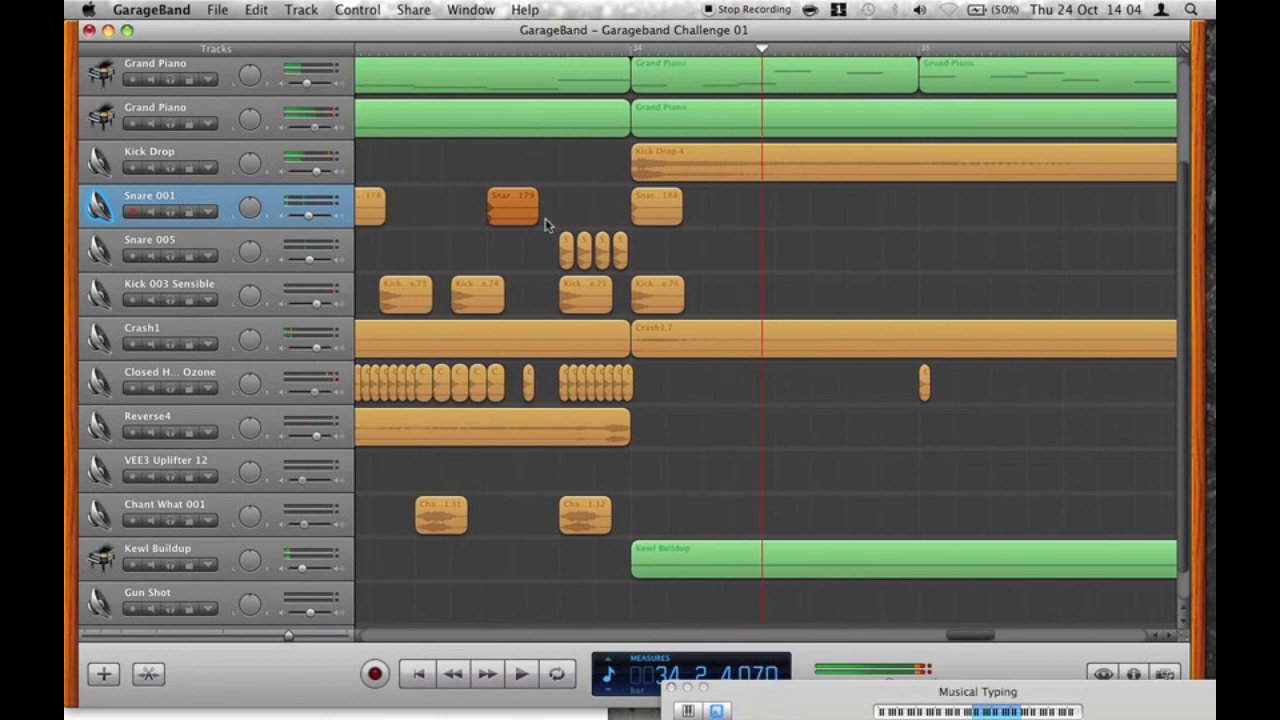
{"action": "scroll", "coordinate": [600, 230], "scroll_direction": "left", "scroll_amount": 10}
{"action": "left_click_drag", "start_coordinate": [690, 253], "coordinate": [617, 257]}
{"action": "key", "text": "space"}
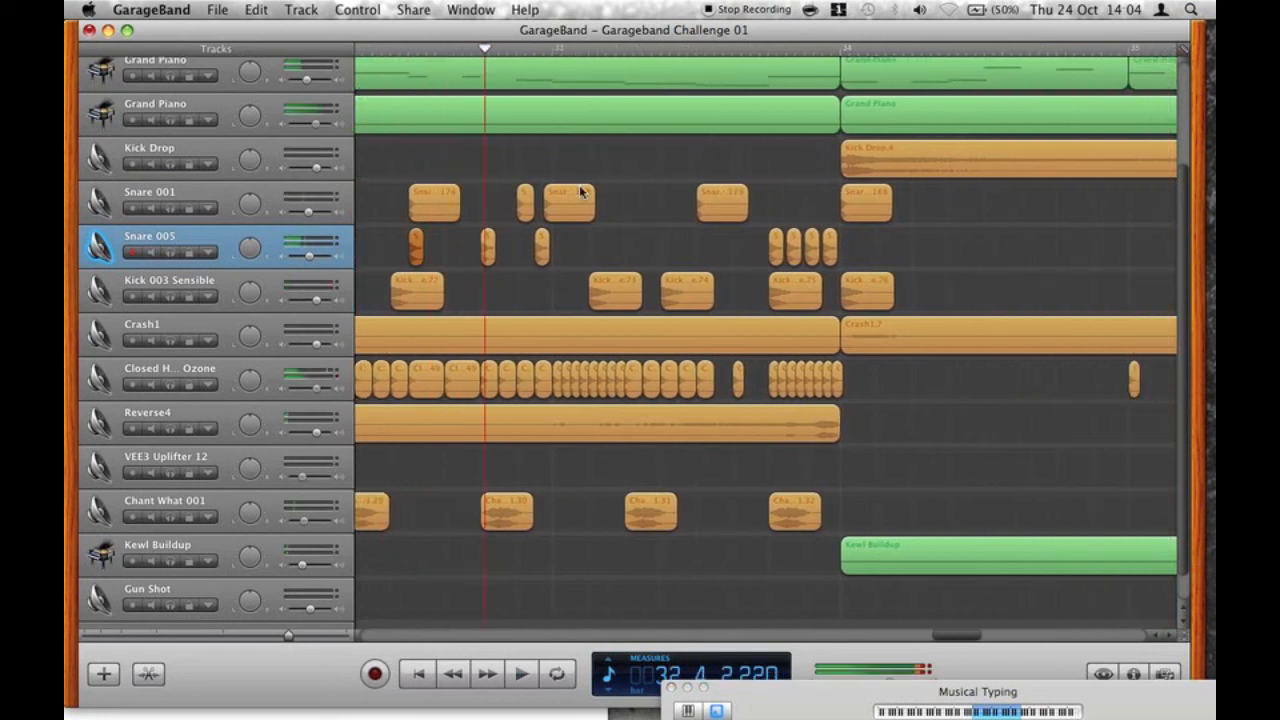
Add Snare 005 hits on bar 32 and on and shortly after beat 2 of bar 31, and play from bar 31.
{"action": "scroll", "coordinate": [581, 191], "scroll_direction": "left", "scroll_amount": 10}
{"action": "left_click_drag", "start_coordinate": [809, 230], "coordinate": [659, 253]}
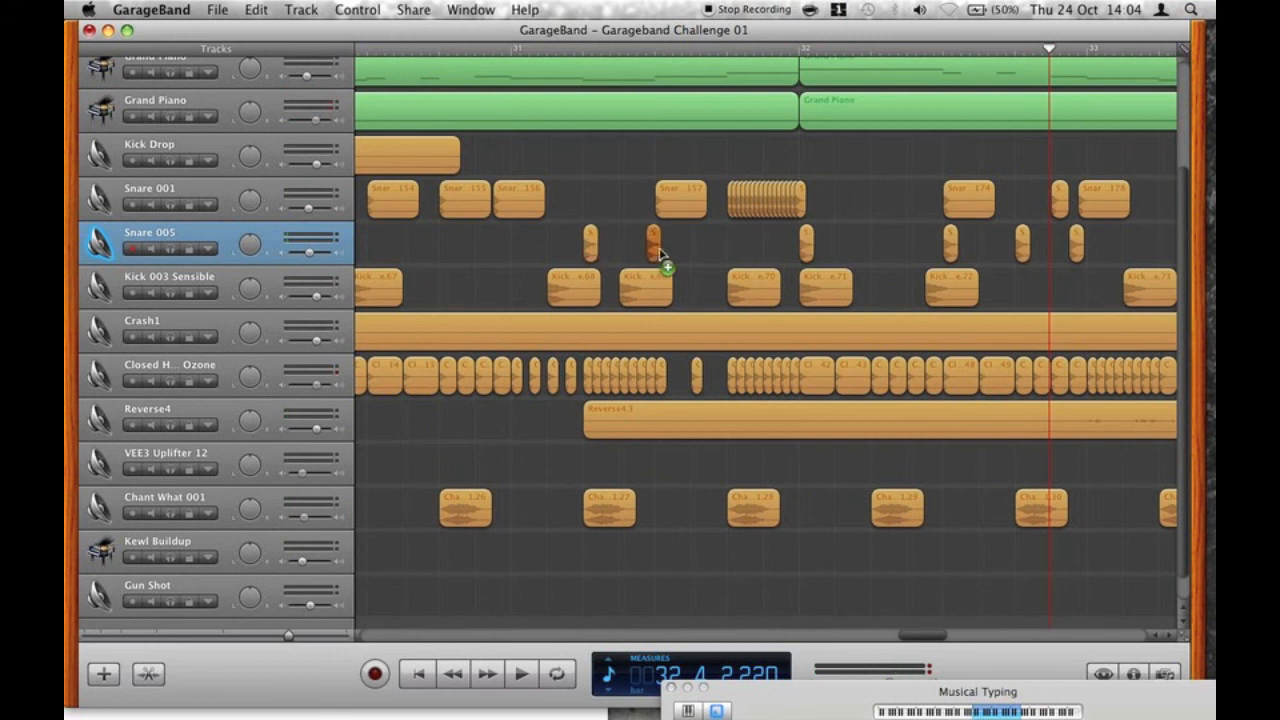
{"action": "left_click", "coordinate": [463, 50]}
{"action": "key", "text": "space"}
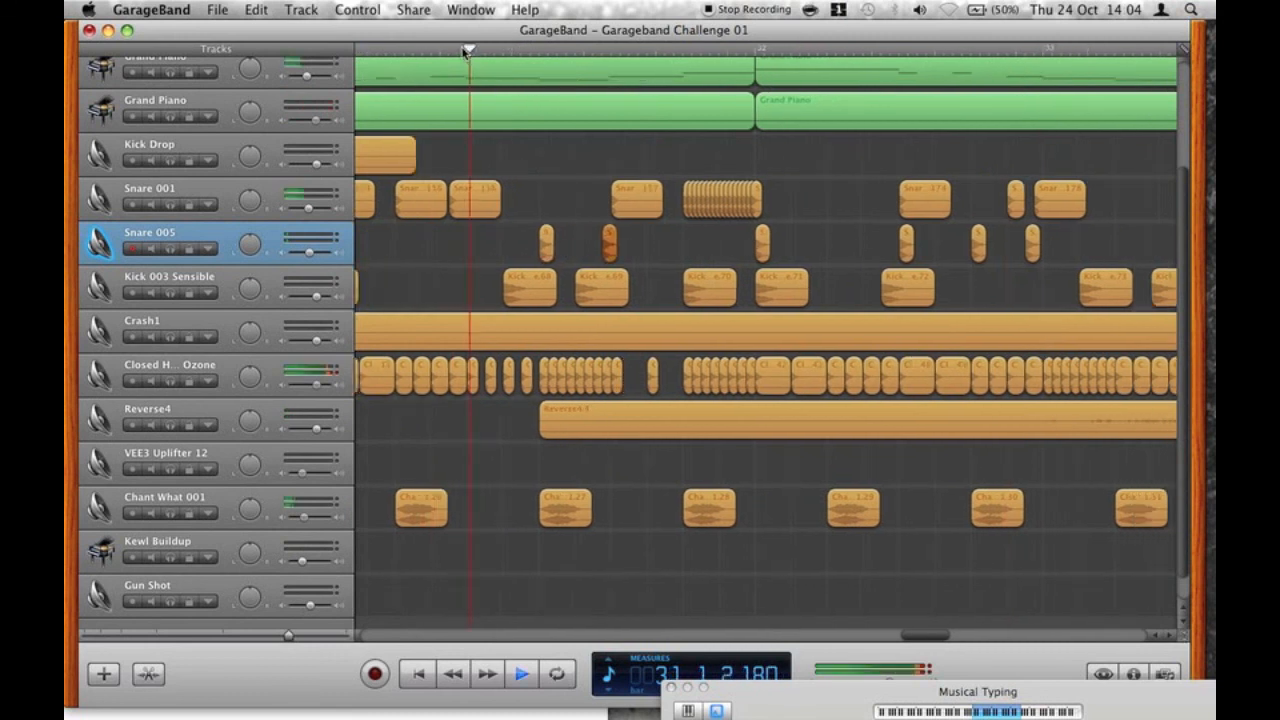
{"action": "key", "text": "space"}
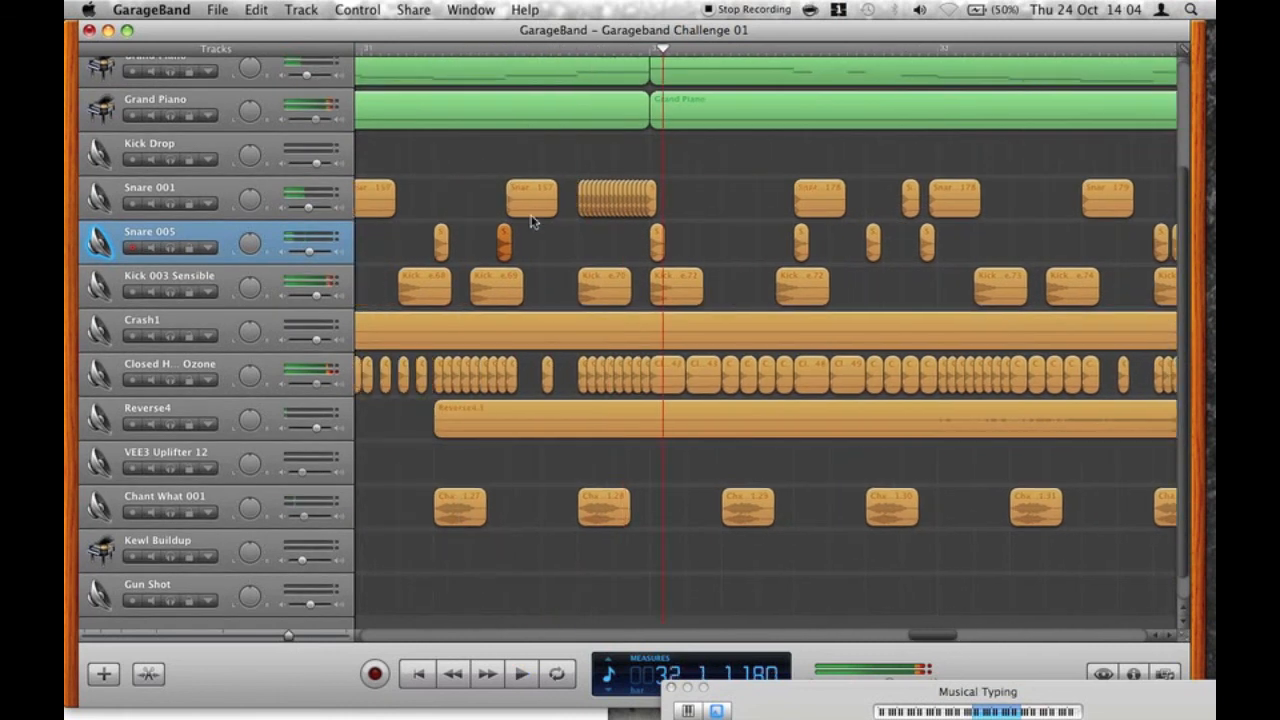
{"action": "mouse_move", "coordinate": [504, 242]}
{"action": "left_mouse_down"}
{"action": "mouse_move", "coordinate": [260, 251]}
{"action": "mouse_move", "coordinate": [524, 232]}
{"action": "left_mouse_up"}
{"action": "key", "text": "super+z"}
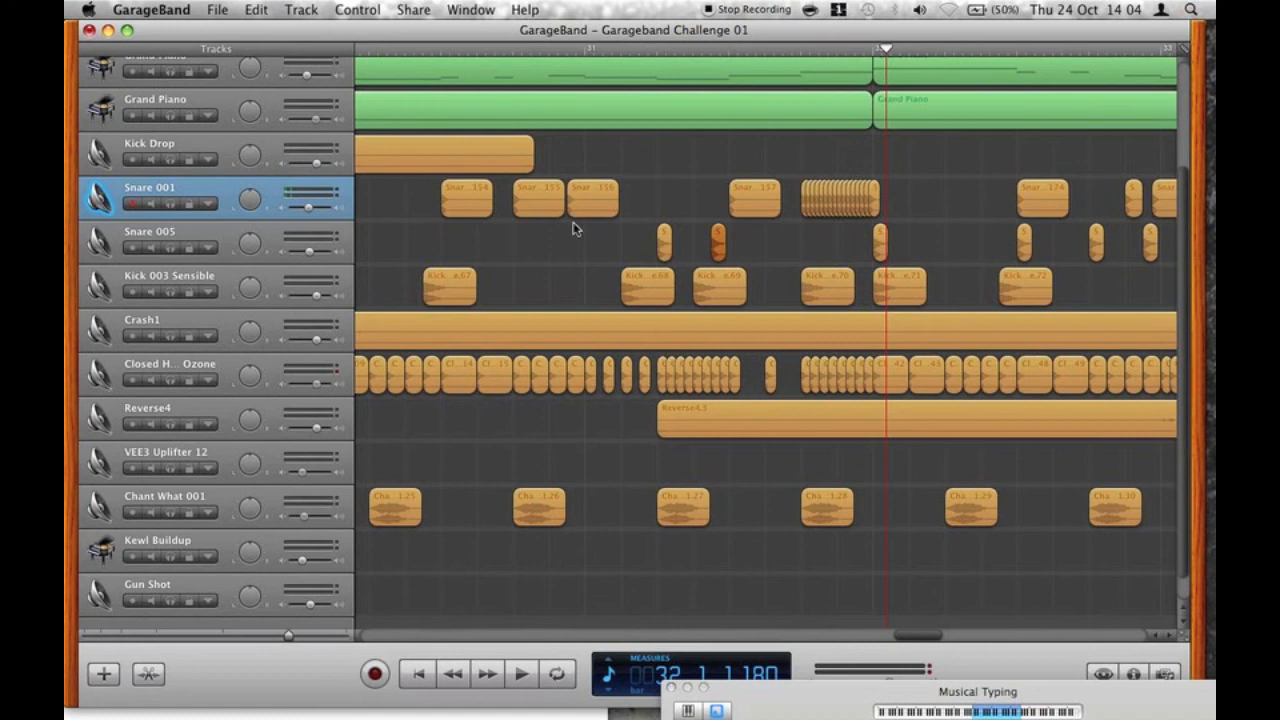
Copy Snare 005 hits to beat 4 of bar 30 and just before bar 31, and delete the Snare 001 hits they replace.
{"action": "scroll", "coordinate": [655, 245], "scroll_direction": "left", "scroll_amount": 3}
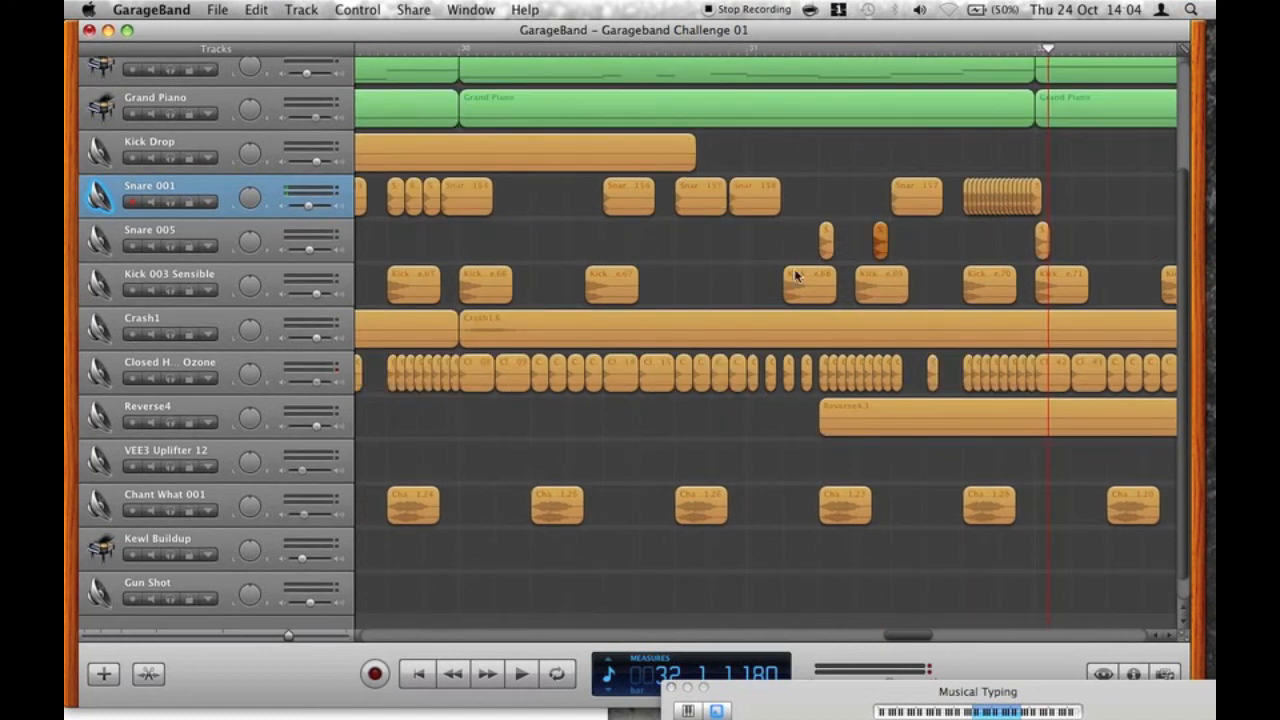
{"action": "left_click_drag", "start_coordinate": [886, 255], "coordinate": [743, 258]}
{"action": "left_click_drag", "start_coordinate": [784, 211], "coordinate": [697, 207]}
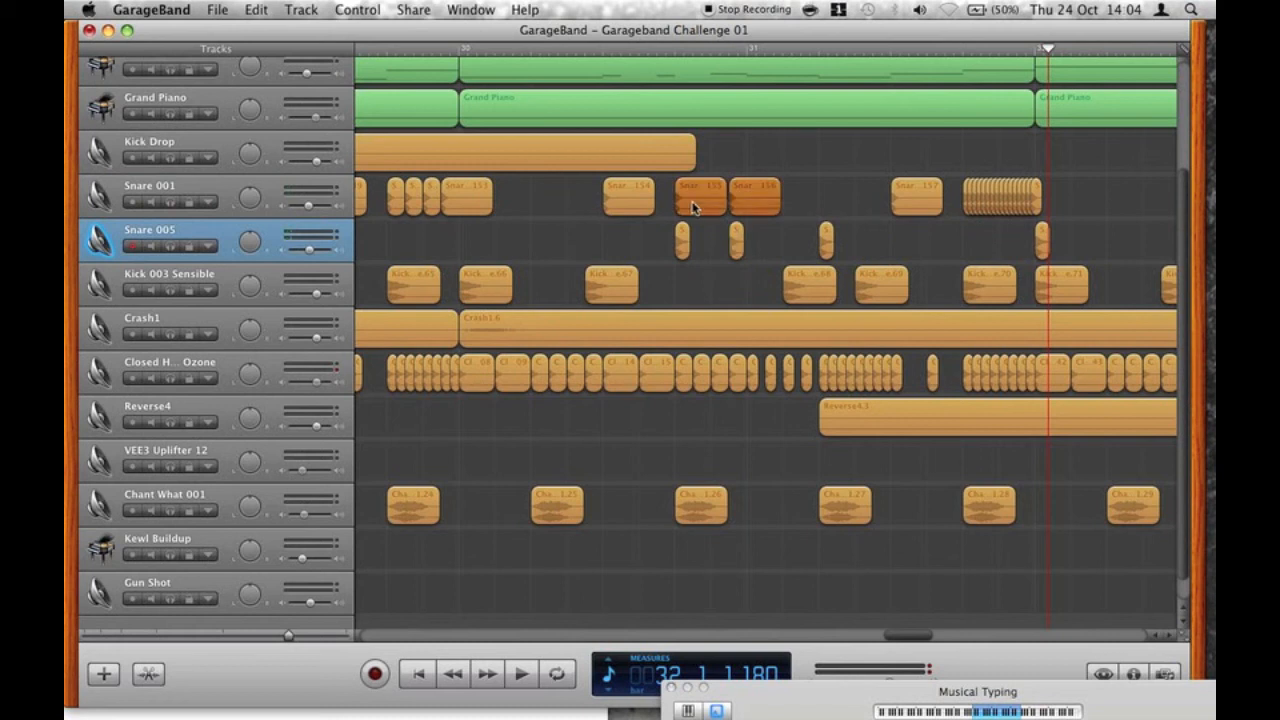
{"action": "key", "text": "Delete"}
{"action": "left_click_drag", "start_coordinate": [763, 248], "coordinate": [681, 255]}
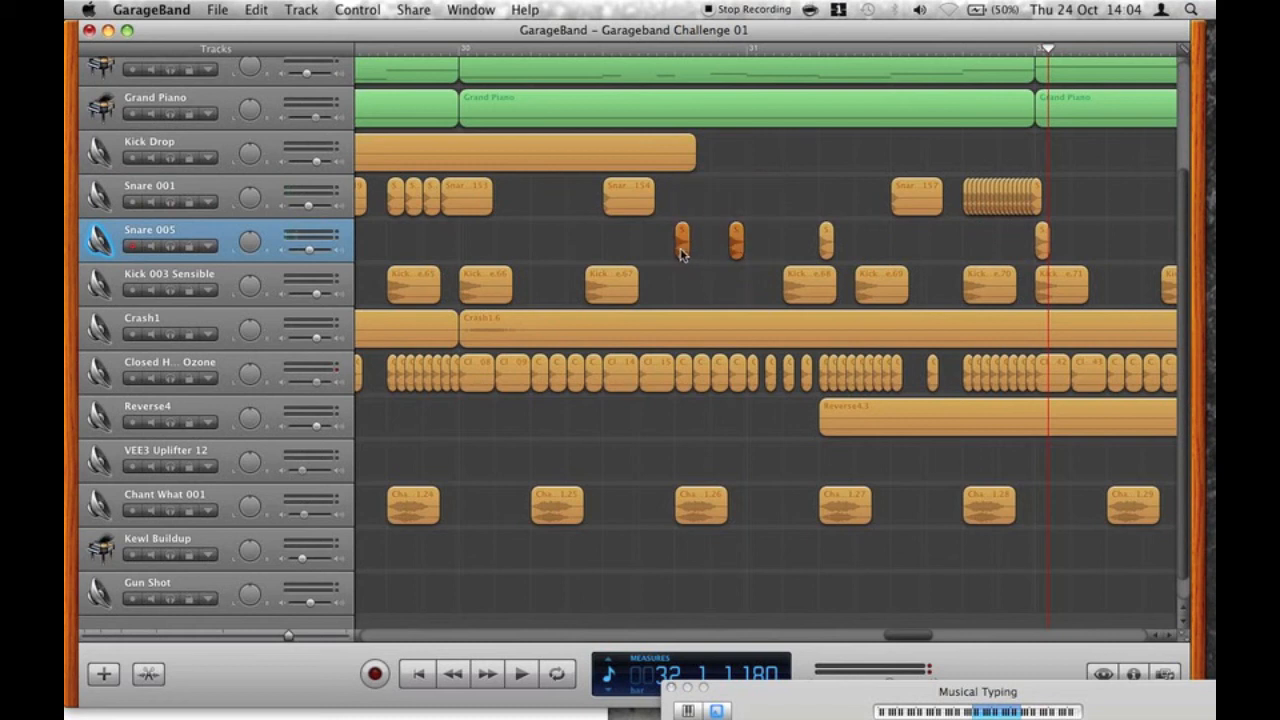
Replace the Snare 001 roll on beat 4 of bar 27 with a roll of sixteen short Snare 005 hits.
{"action": "left_click", "coordinate": [663, 243]}
{"action": "left_click_drag", "start_coordinate": [683, 247], "coordinate": [528, 258]}
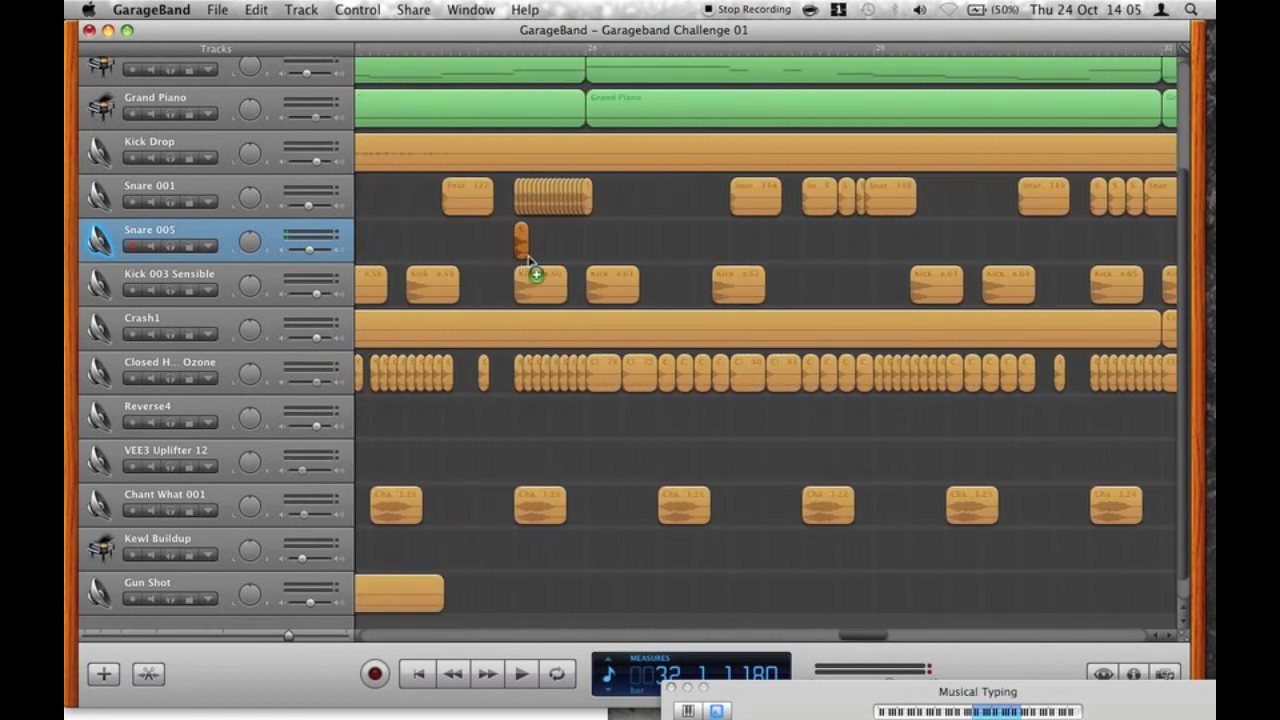
{"action": "left_click", "coordinate": [323, 636]}
{"action": "left_click_drag", "start_coordinate": [764, 219], "coordinate": [576, 234]}
{"action": "key", "text": "Delete"}
{"action": "left_click", "coordinate": [527, 230]}
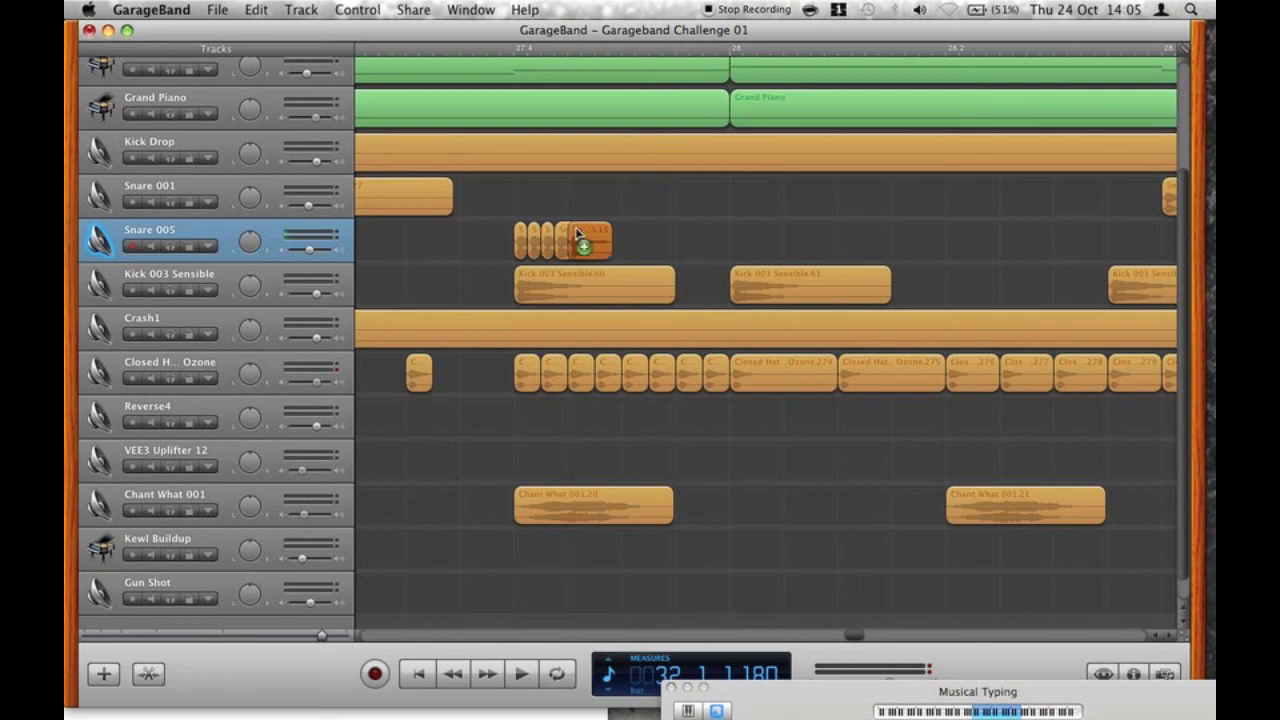
{"action": "left_click_drag", "start_coordinate": [658, 241], "coordinate": [519, 253]}
{"action": "key", "text": "Delete"}
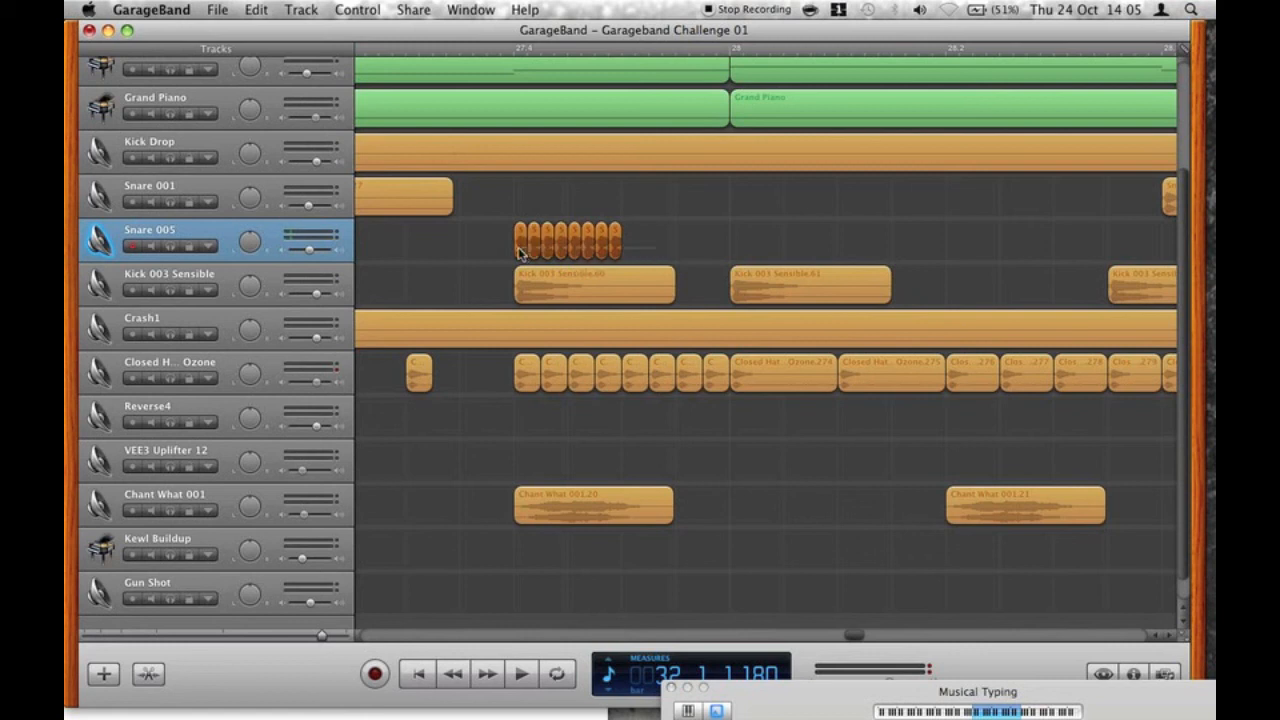
{"action": "left_click_drag", "start_coordinate": [636, 253], "coordinate": [640, 262]}
{"action": "left_click", "coordinate": [843, 225]}
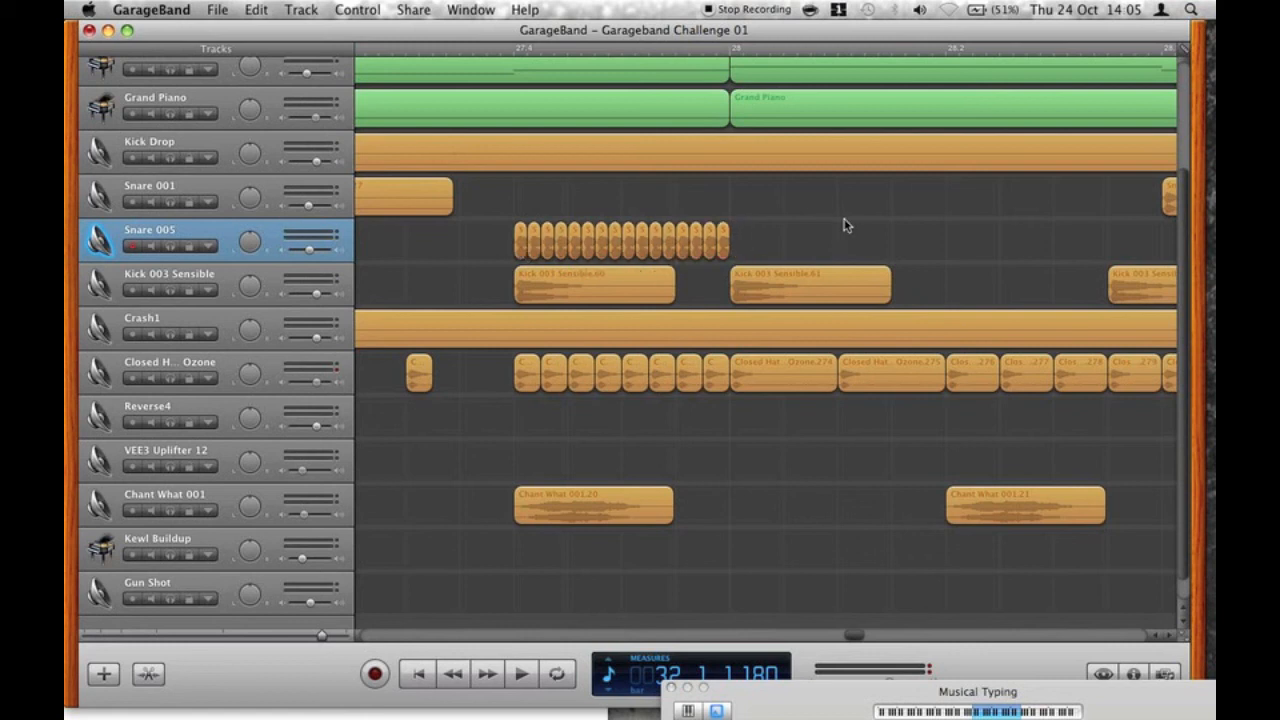
Play the song from just before the new roll at the end of bar 27 and adjust the Snare 001 track's volume.
{"action": "left_click", "coordinate": [495, 47]}
{"action": "key", "text": "space"}
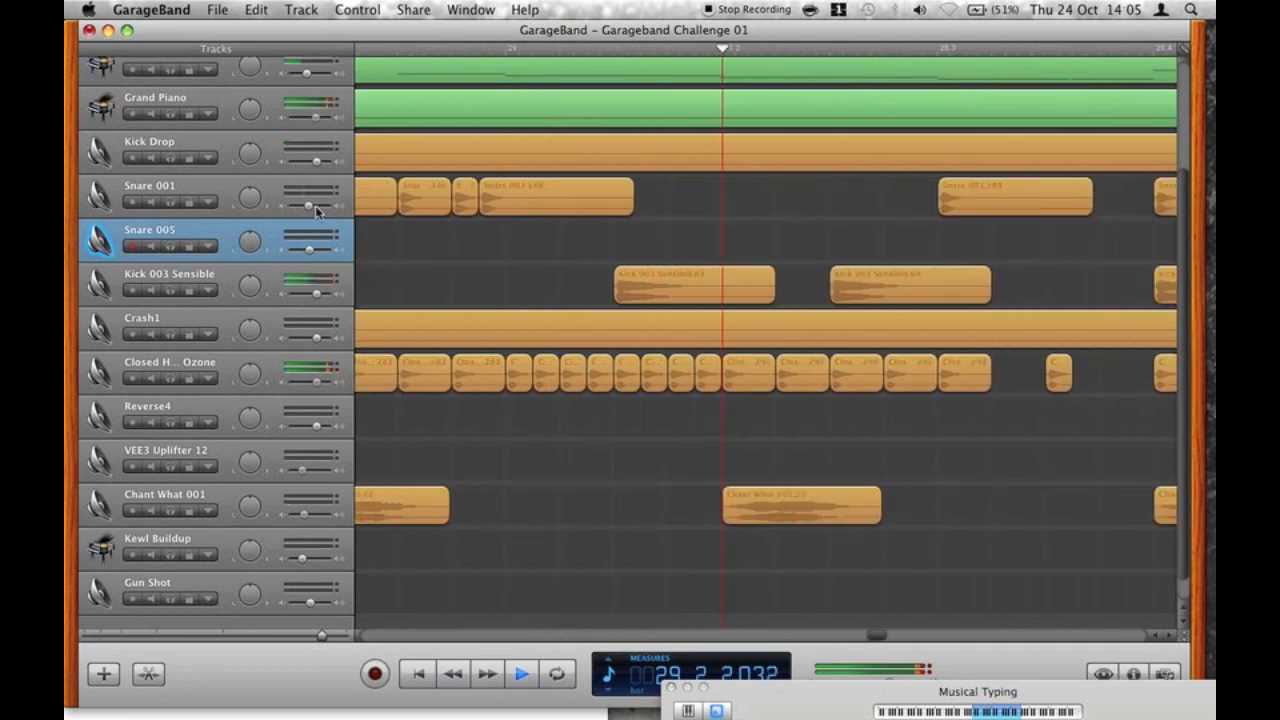
{"action": "left_click_drag", "start_coordinate": [312, 208], "coordinate": [313, 207]}
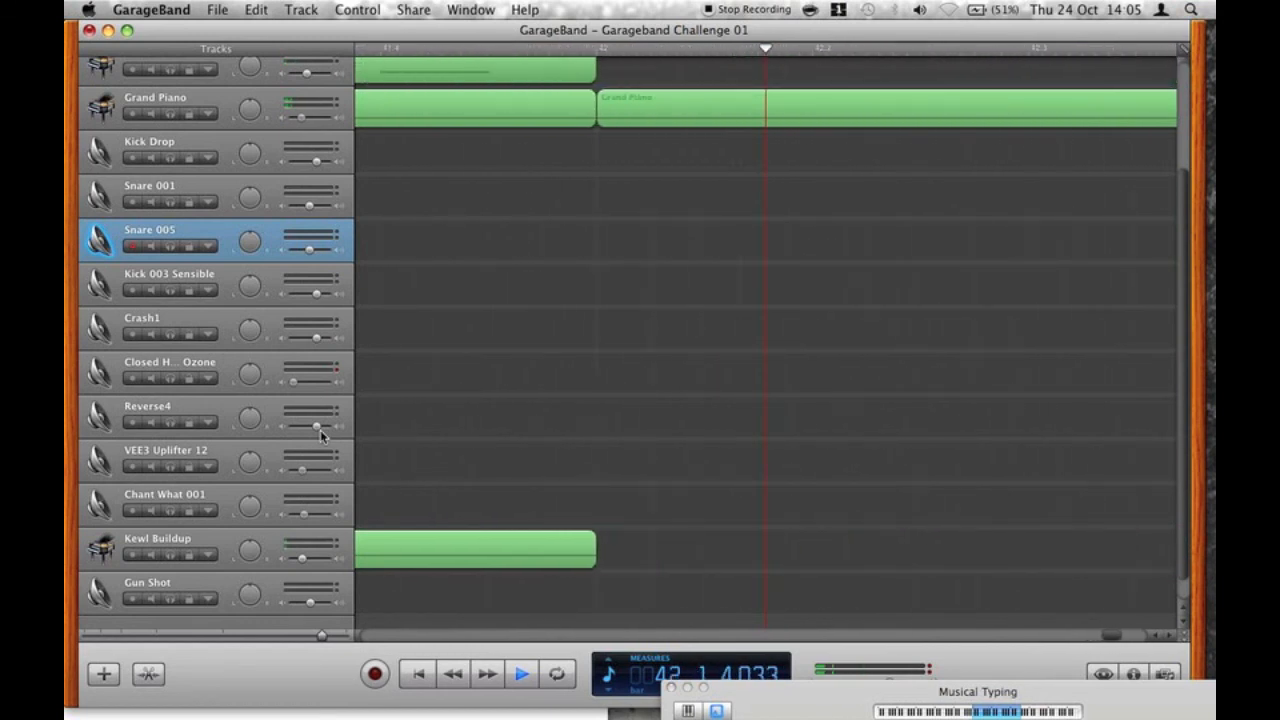
{"action": "key", "text": "space"}
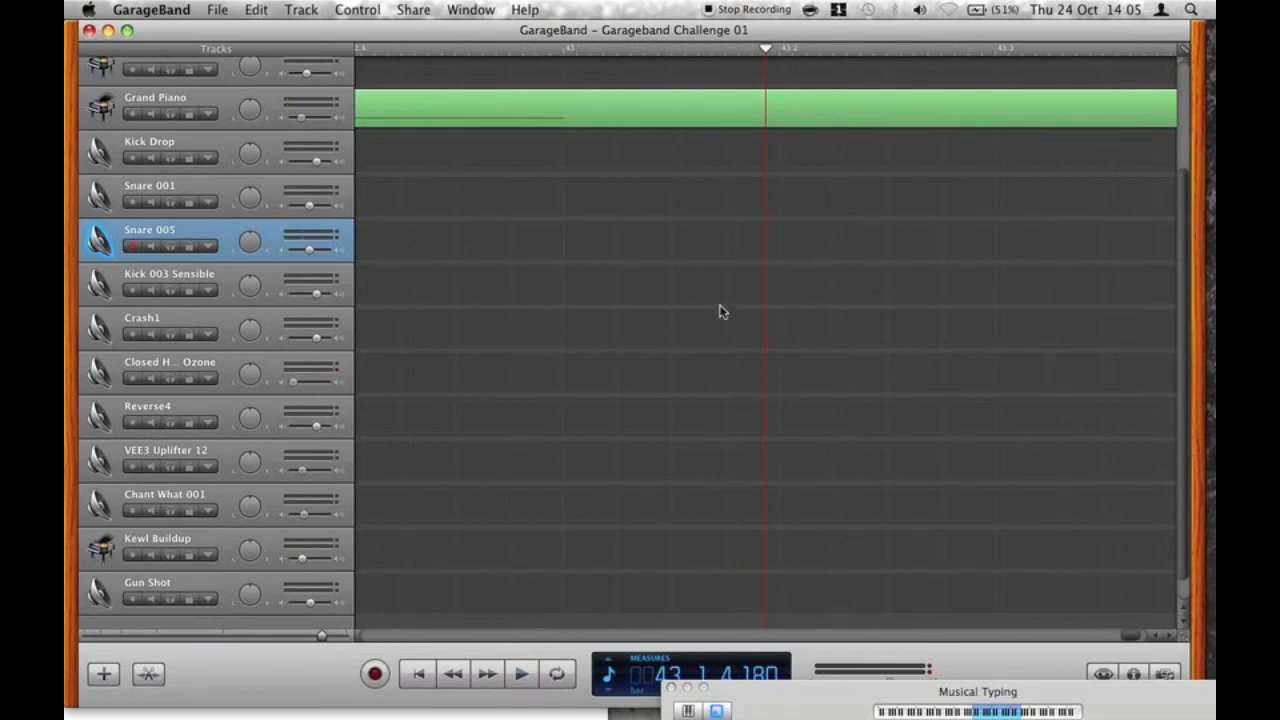
Look back over the arrangement's drum sections and change the timeline grid to a triplet note value.
{"action": "scroll", "coordinate": [720, 311], "scroll_direction": "left", "scroll_amount": 5}
{"action": "left_click", "coordinate": [287, 635]}
{"action": "scroll", "coordinate": [607, 540], "scroll_direction": "left", "scroll_amount": 10}
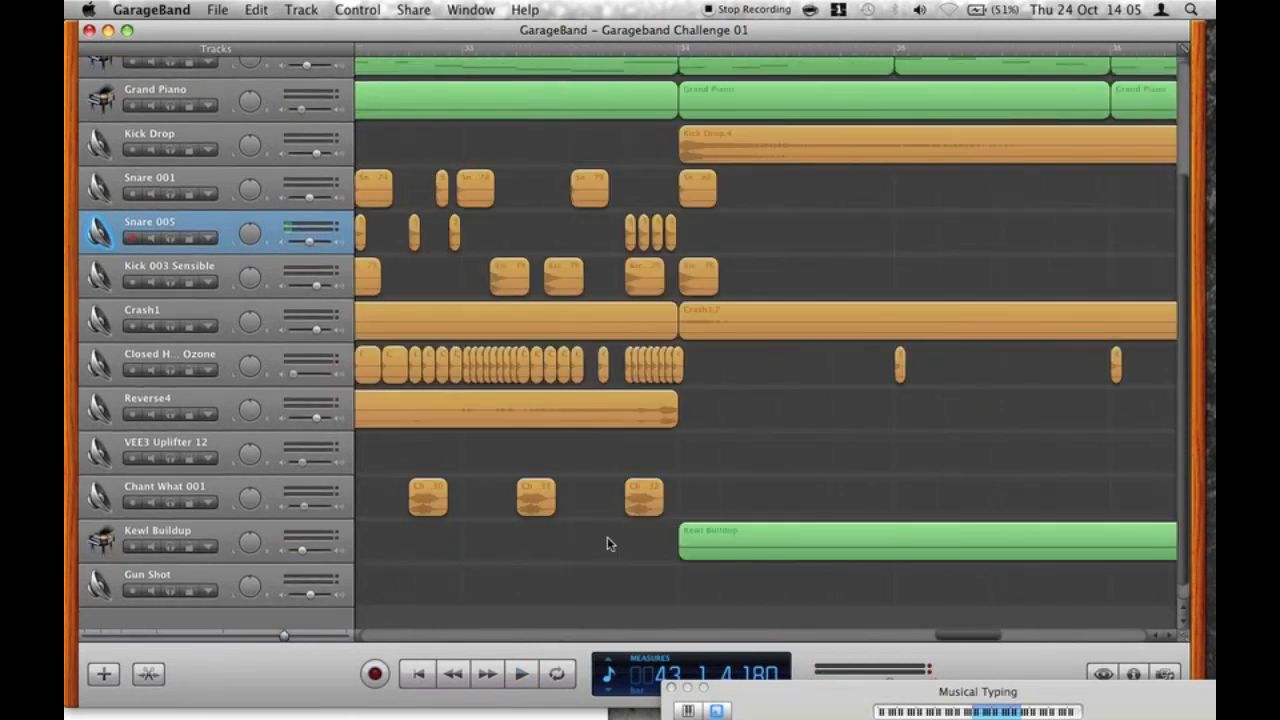
{"action": "scroll", "coordinate": [607, 538], "scroll_direction": "left", "scroll_amount": 10}
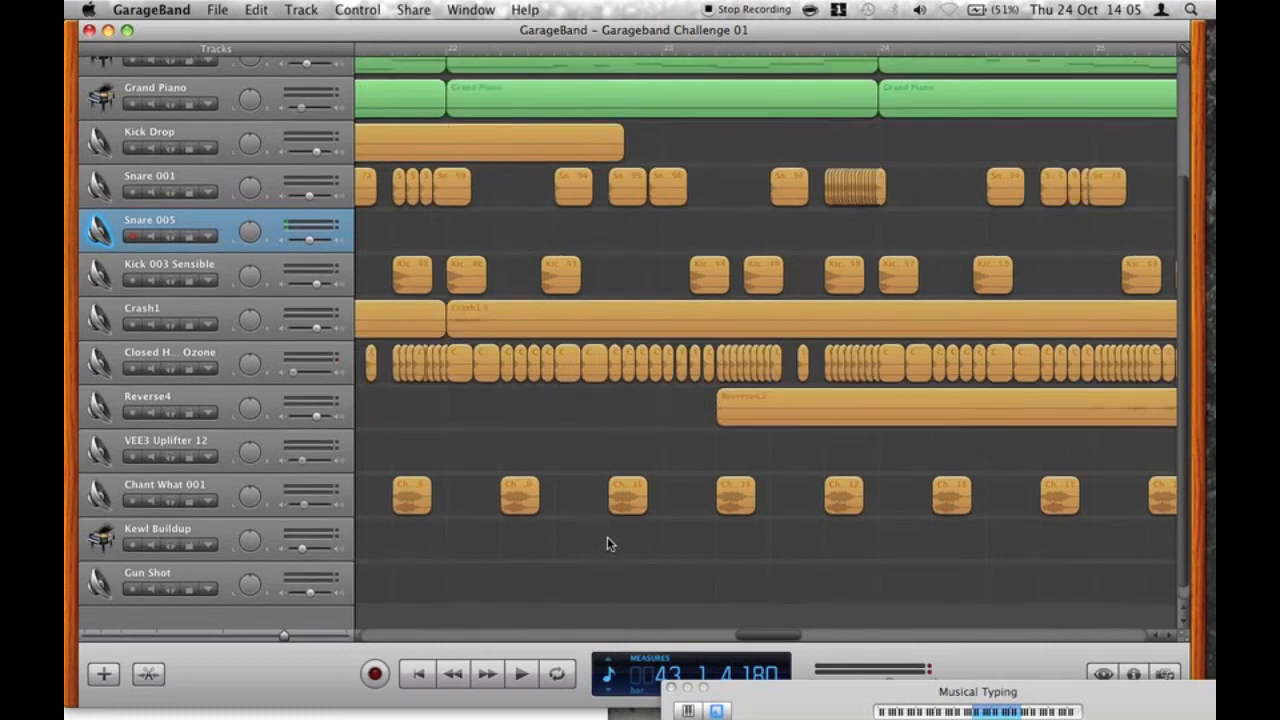
{"action": "scroll", "coordinate": [607, 540], "scroll_direction": "left", "scroll_amount": 6}
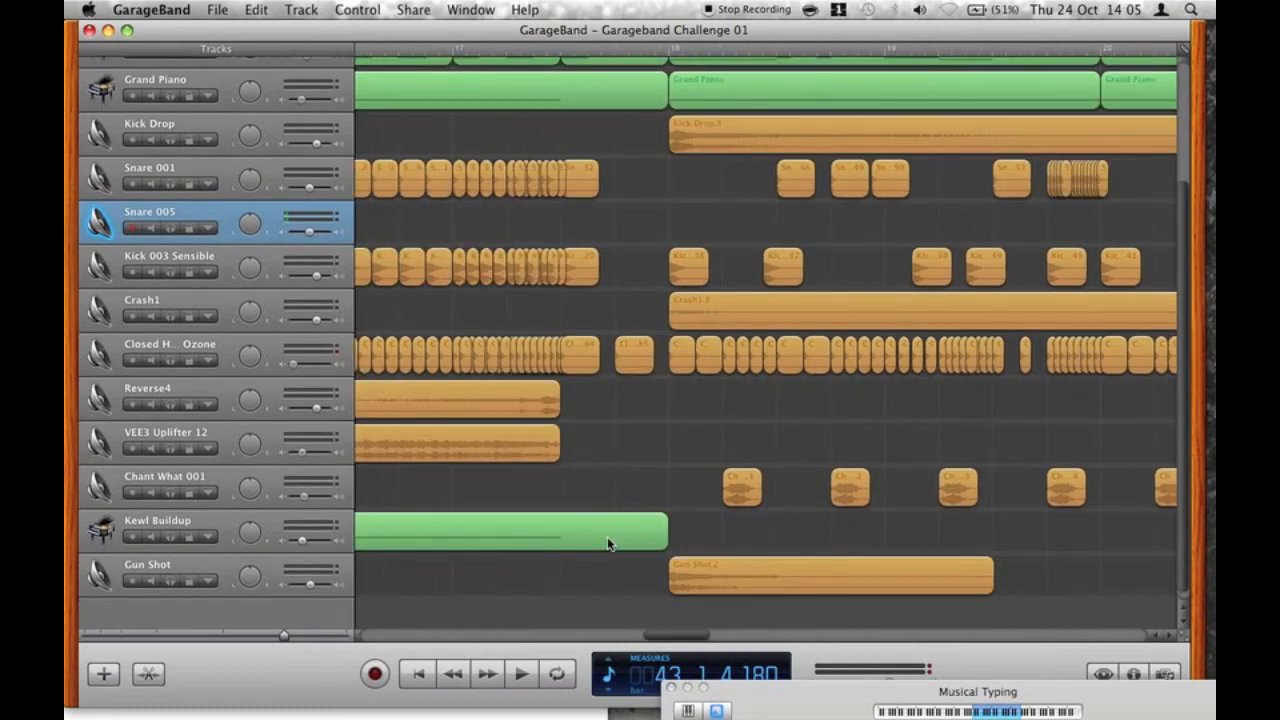
{"action": "scroll", "coordinate": [607, 536], "scroll_direction": "right", "scroll_amount": 12}
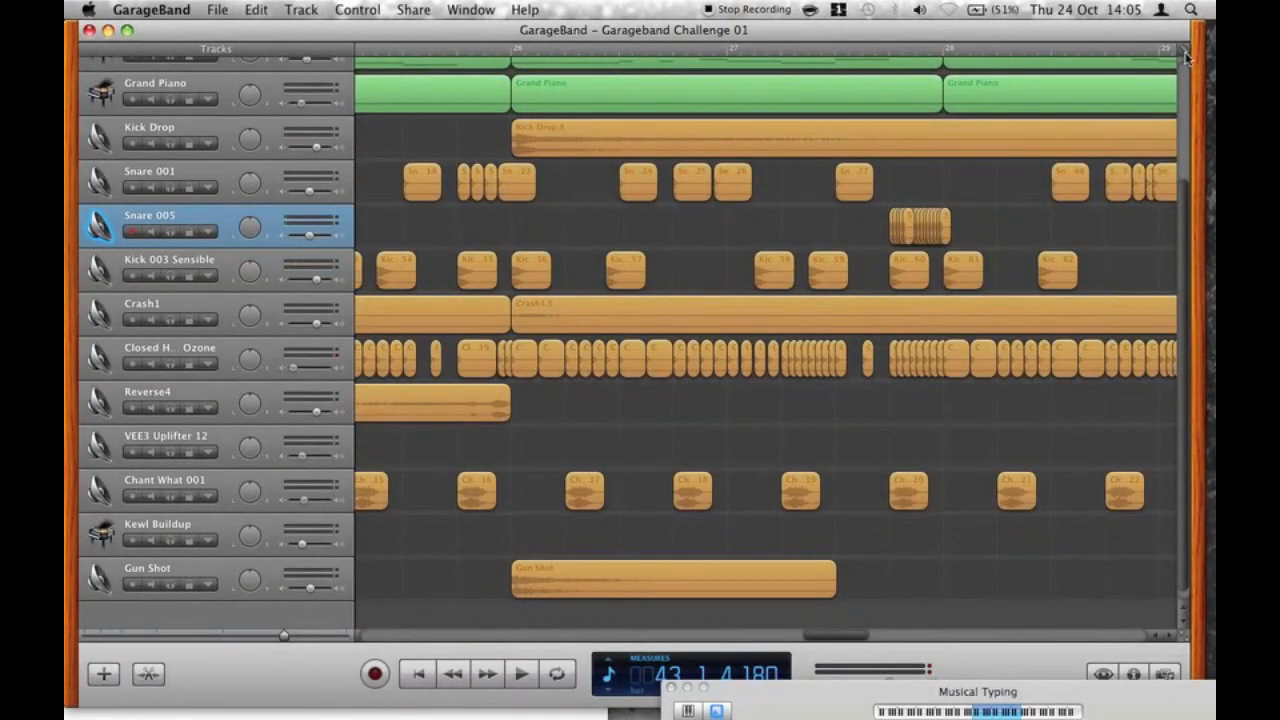
{"action": "left_click", "coordinate": [1185, 50]}
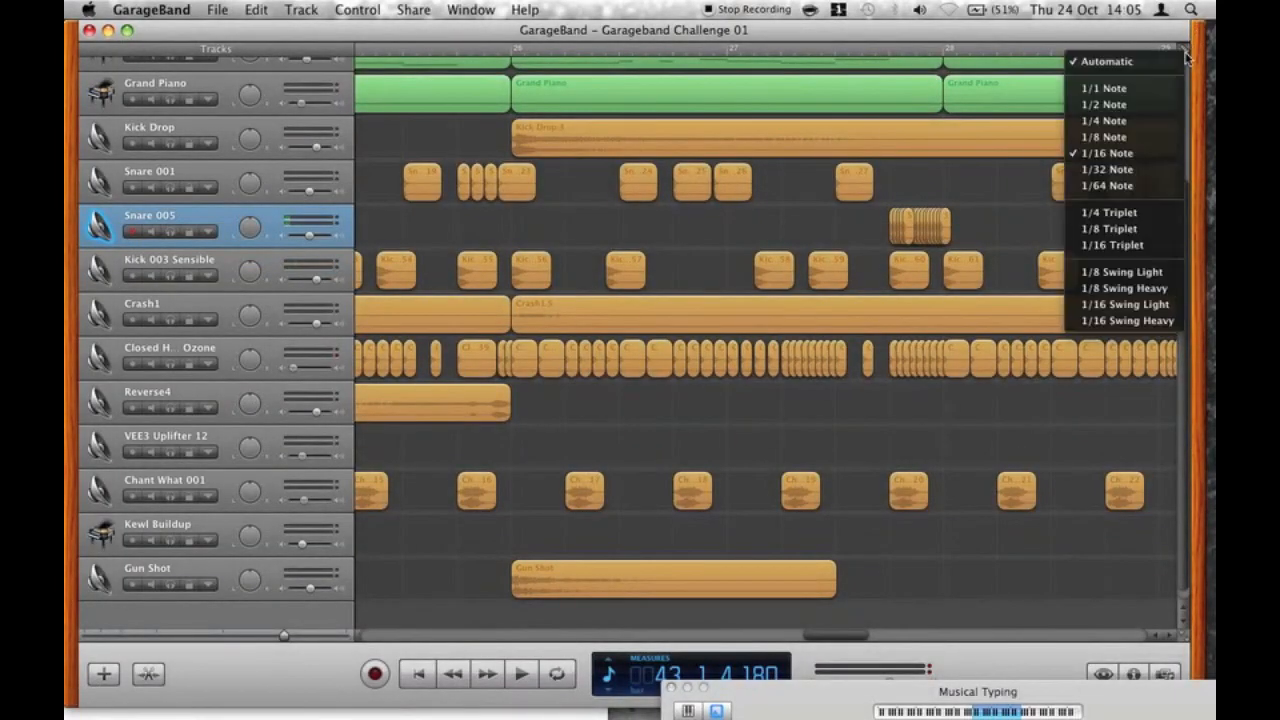
{"action": "left_click", "coordinate": [1140, 82]}
{"action": "left_click", "coordinate": [1180, 48]}
{"action": "left_click", "coordinate": [1165, 54]}
Shift the three Closed Hat hits before beat 2 of bar 27 onto triplet positions and play them.
{"action": "left_click", "coordinate": [307, 637]}
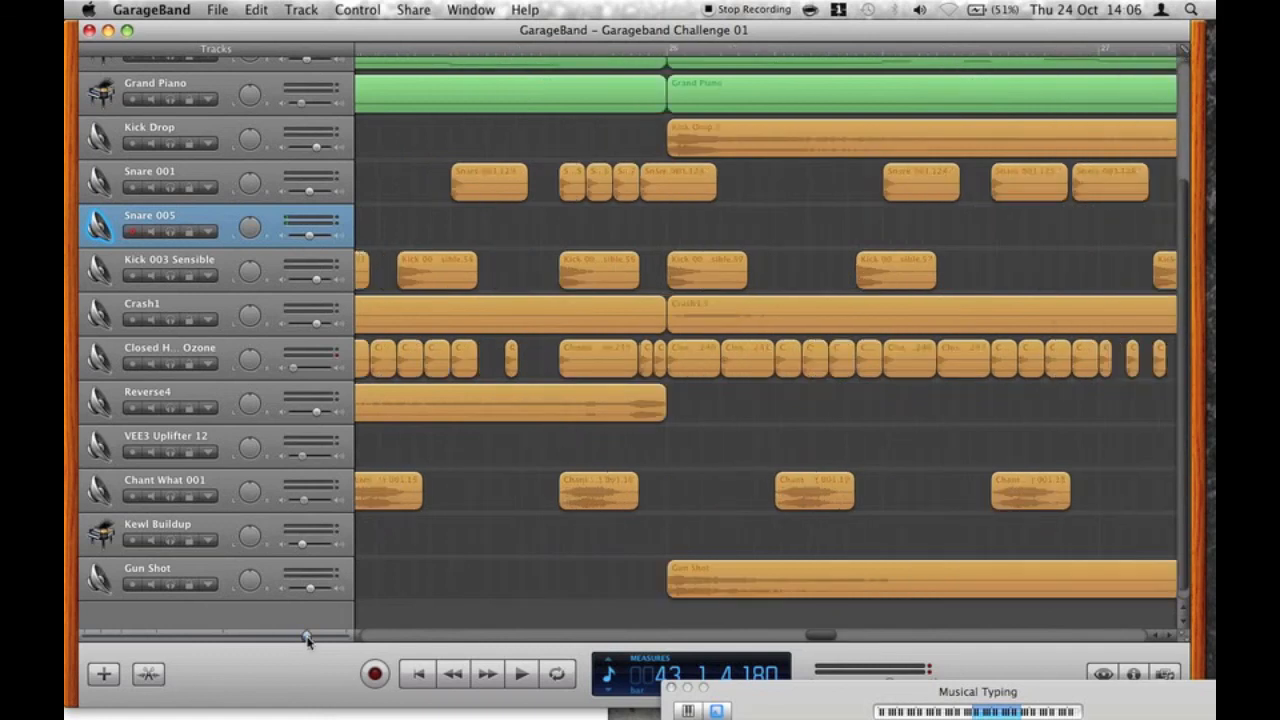
{"action": "scroll", "coordinate": [757, 393], "scroll_direction": "right", "scroll_amount": 5}
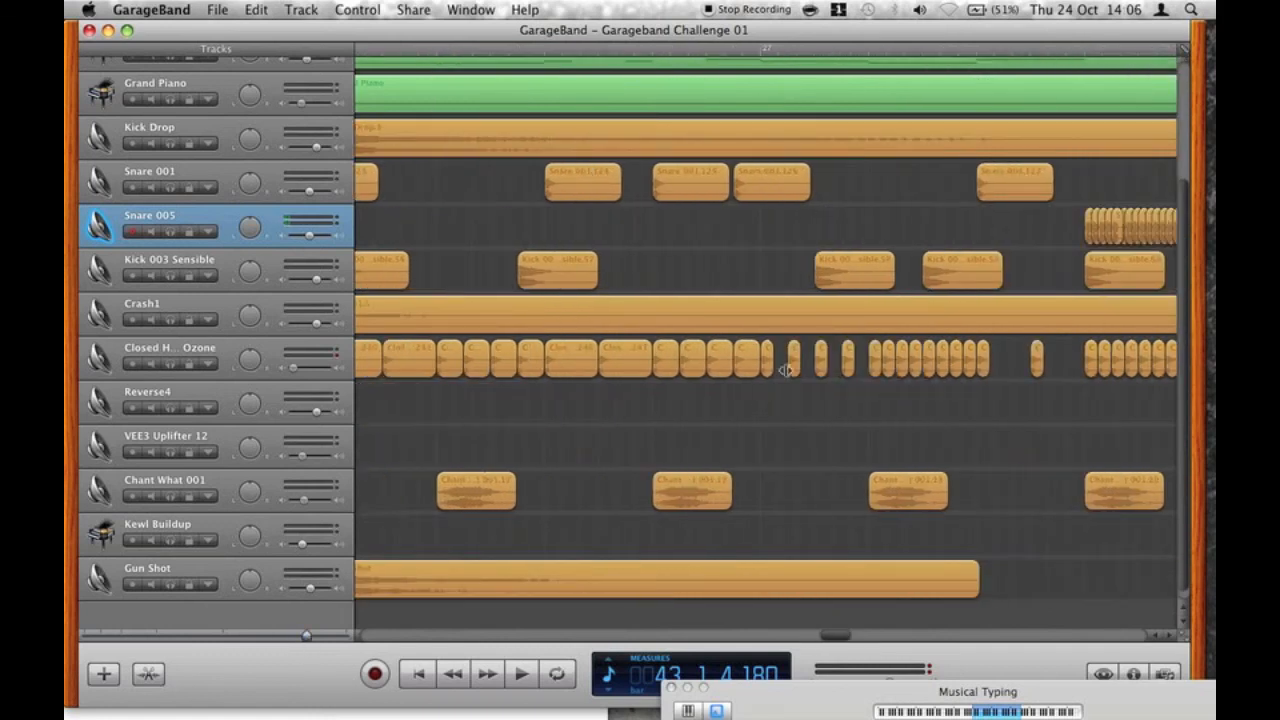
{"action": "left_click_drag", "start_coordinate": [796, 364], "coordinate": [828, 364]}
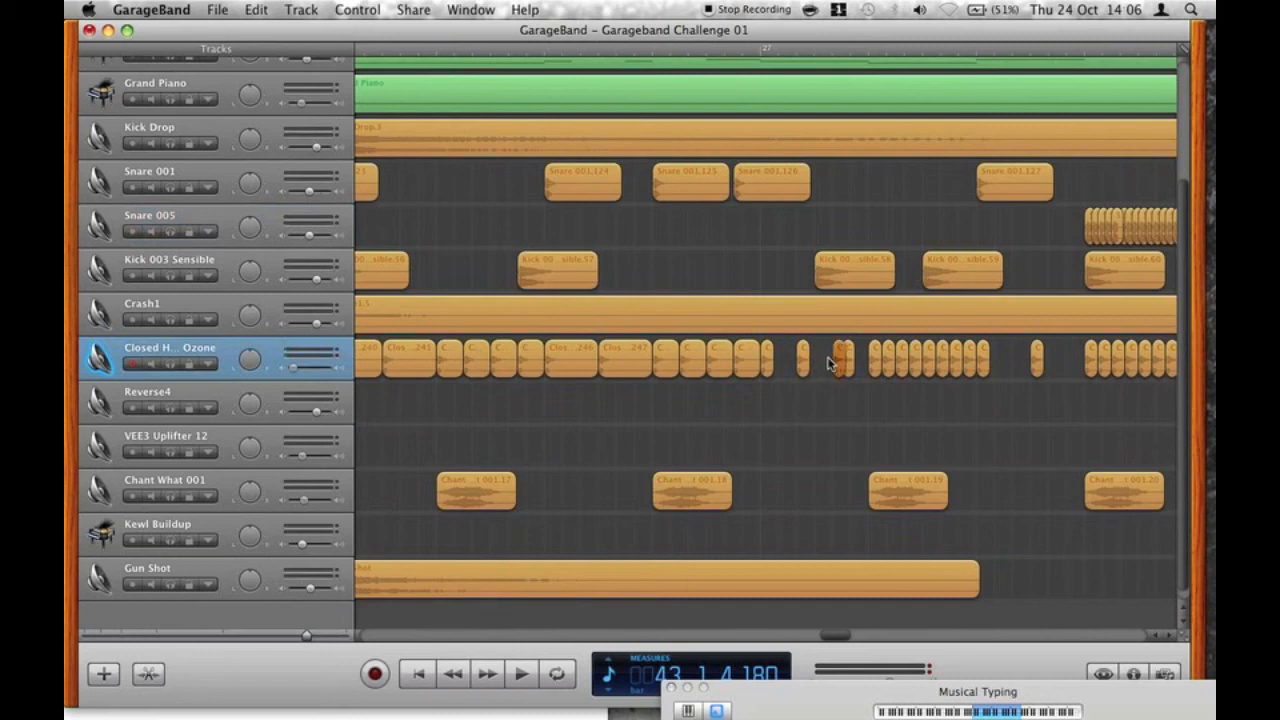
{"action": "left_click", "coordinate": [851, 365]}
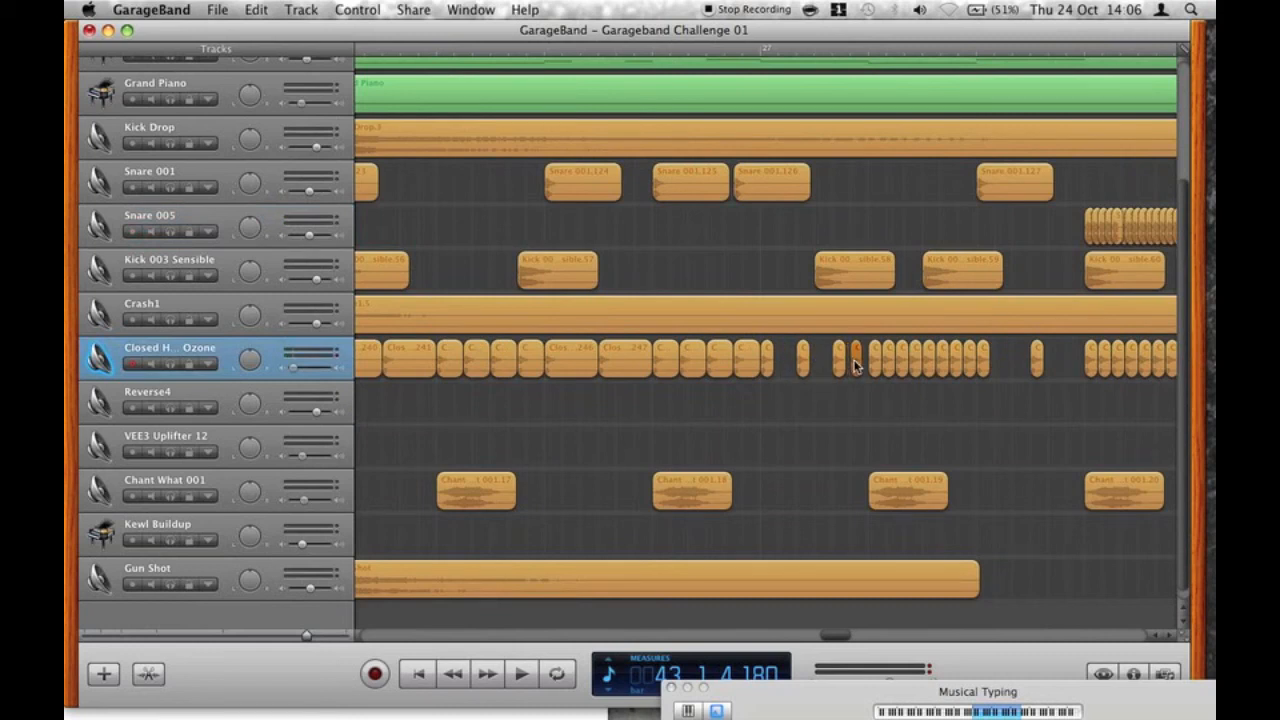
{"action": "left_click_drag", "start_coordinate": [857, 369], "coordinate": [858, 370]}
{"action": "left_click", "coordinate": [705, 52]}
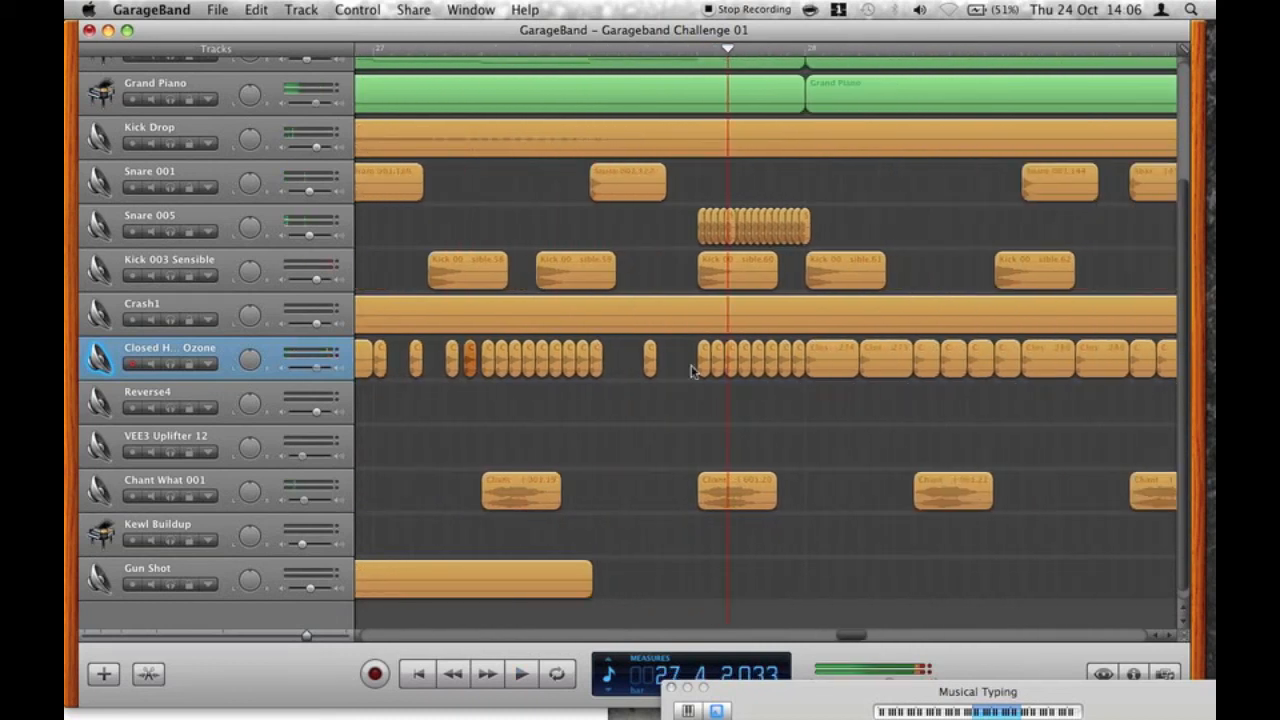
Add a second Closed Hat hit just before beat 4 of bar 27 and play from about the middle of the bar.
{"action": "left_click_drag", "start_coordinate": [651, 366], "coordinate": [668, 368]}
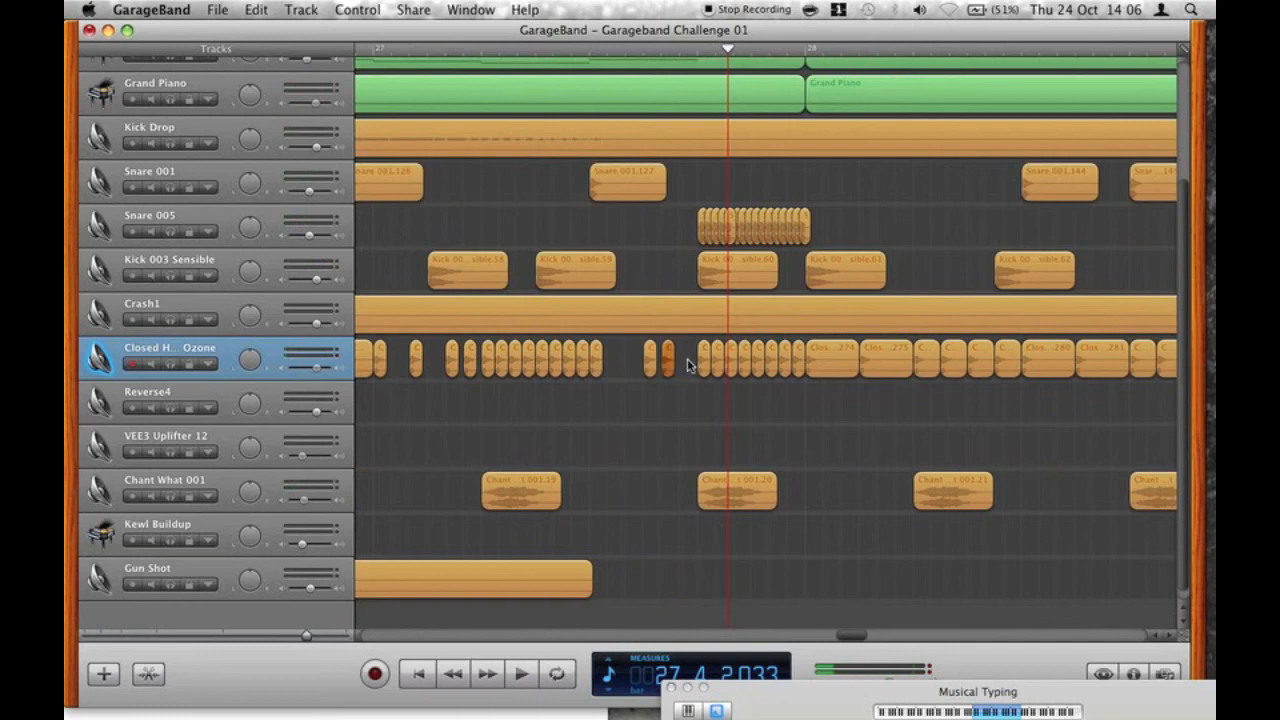
{"action": "left_click", "coordinate": [571, 50]}
{"action": "key", "text": "space"}
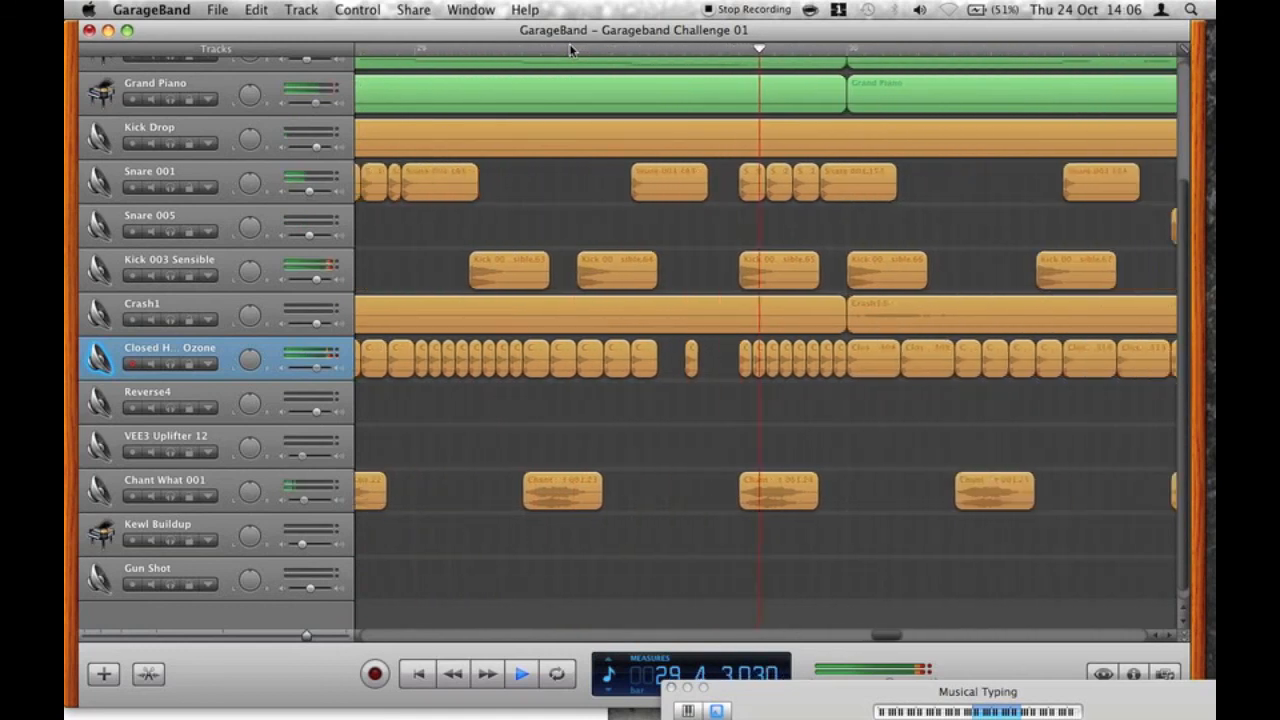
{"action": "key", "text": "space"}
Rework the Snare 001 fill on beat 4 of bar 29 into a triplet pattern, delete the surplus hits and play it.
{"action": "left_click_drag", "start_coordinate": [676, 196], "coordinate": [734, 200]}
{"action": "key", "text": "Delete"}
{"action": "left_click", "coordinate": [776, 182]}
{"action": "key", "text": "Delete"}
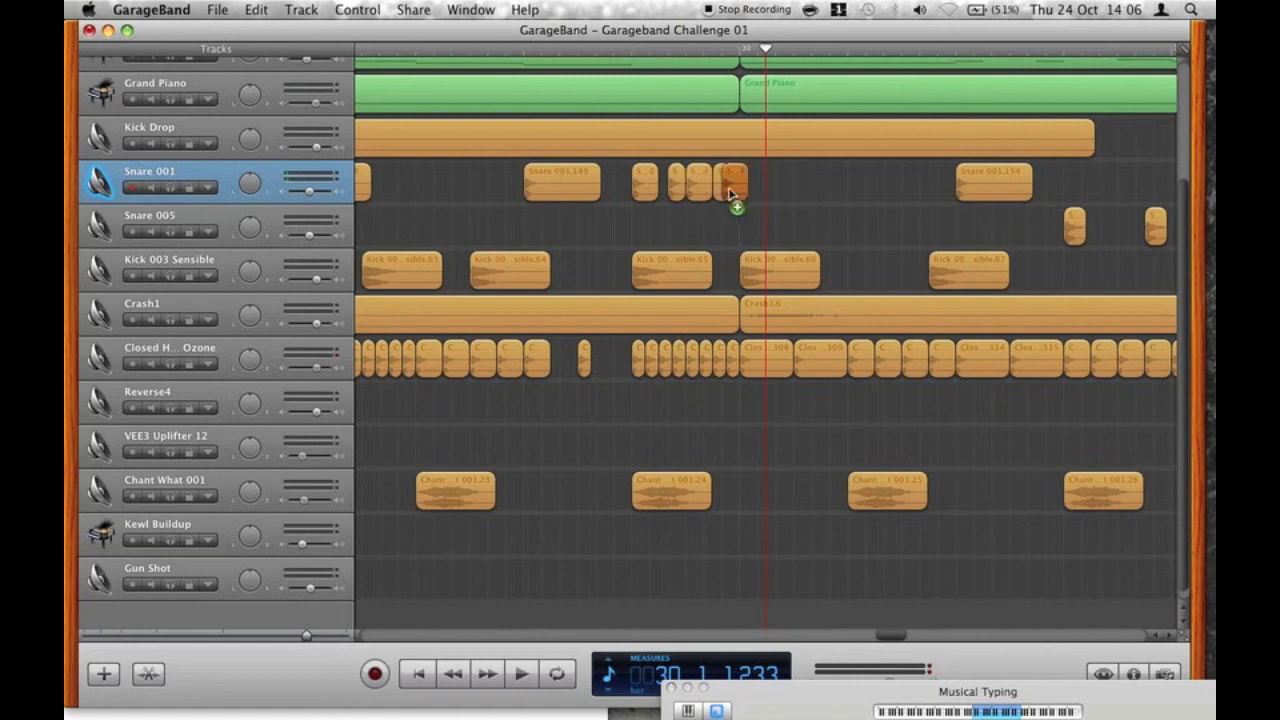
{"action": "left_click", "coordinate": [613, 50]}
{"action": "key", "text": "space"}
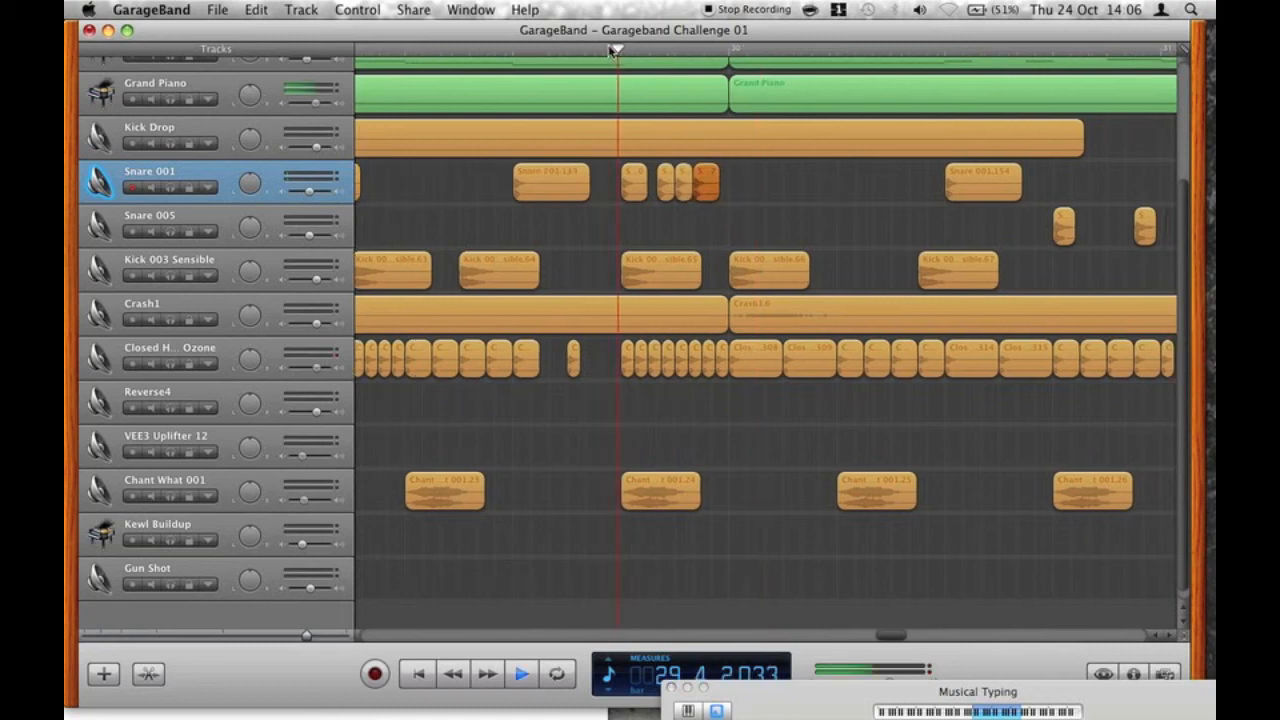
{"action": "key", "text": "space"}
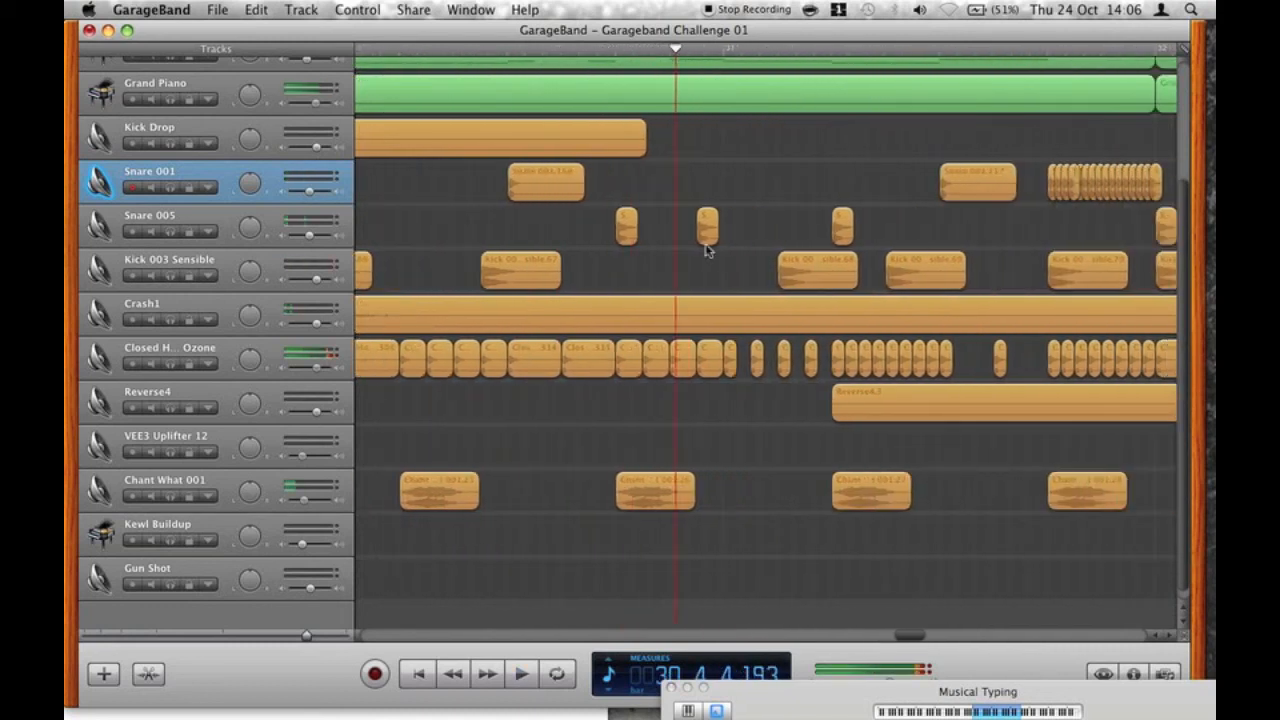
Replace the Closed Hat hits on beat 4 of bar 29 with six shorter, evenly spaced triplet hits.
{"action": "scroll", "coordinate": [707, 262], "scroll_direction": "left", "scroll_amount": 10}
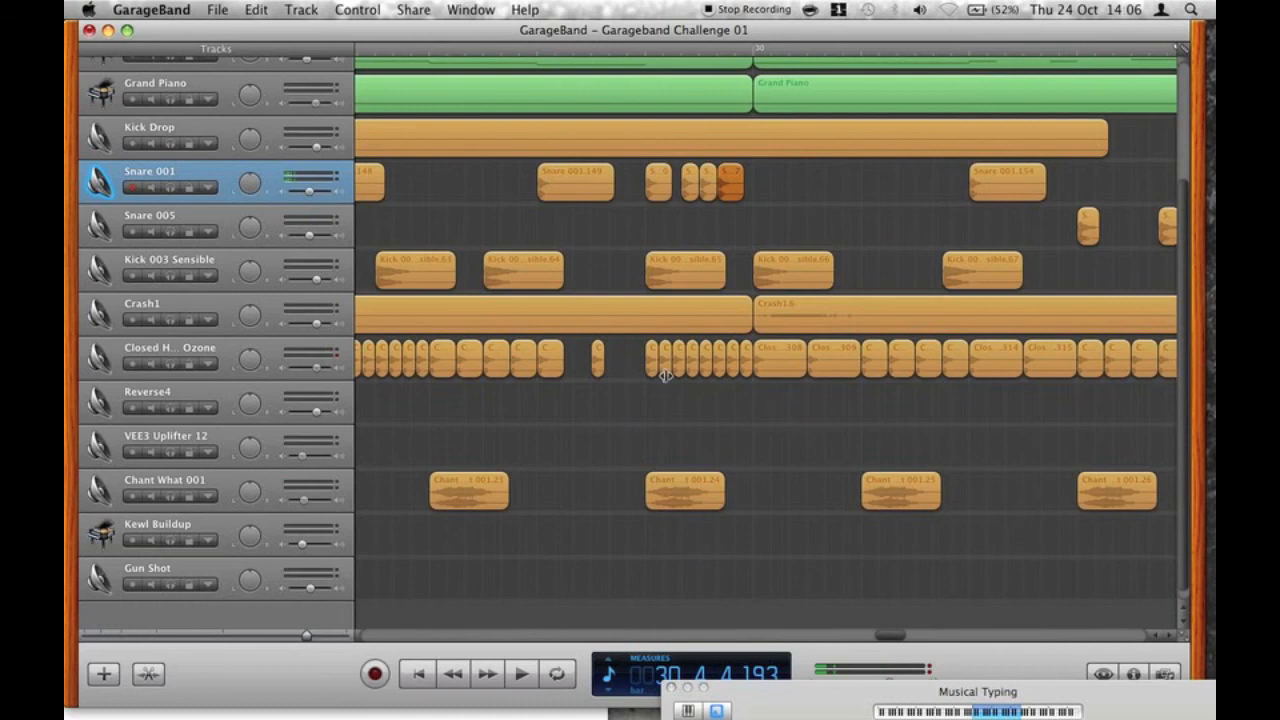
{"action": "left_click", "coordinate": [326, 637]}
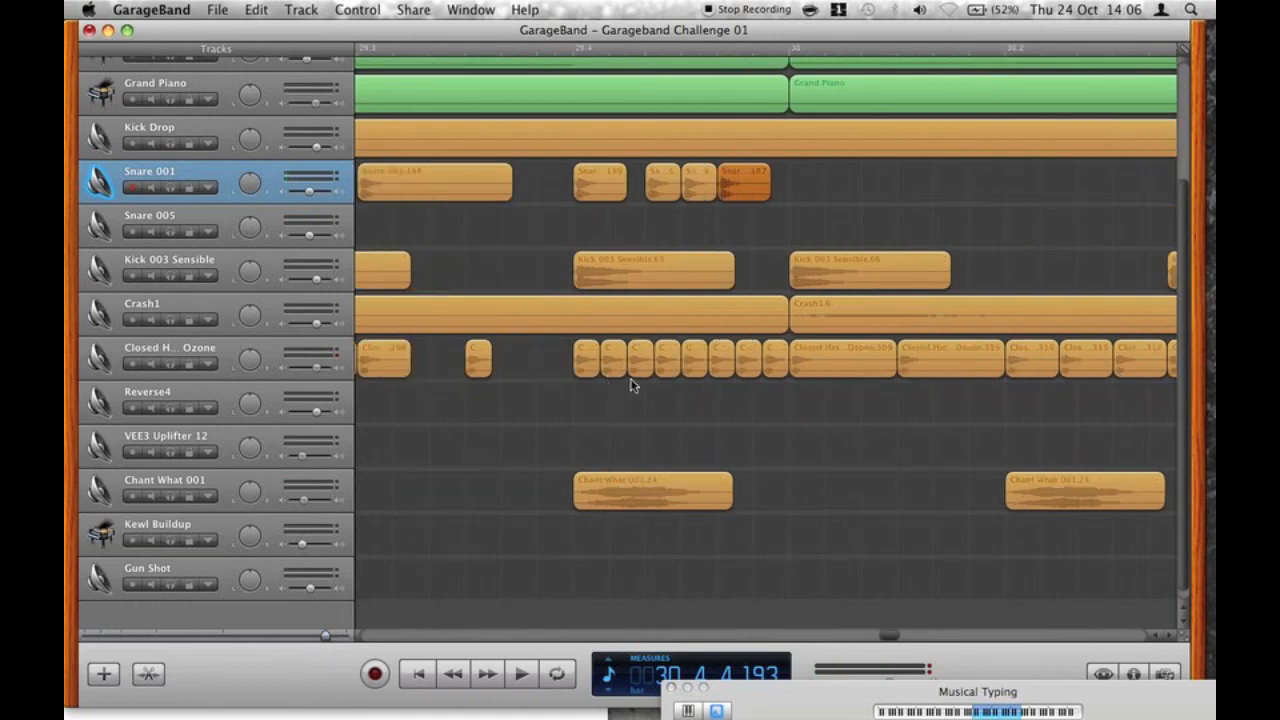
{"action": "left_click_drag", "start_coordinate": [600, 400], "coordinate": [771, 366]}
{"action": "key", "text": "Delete"}
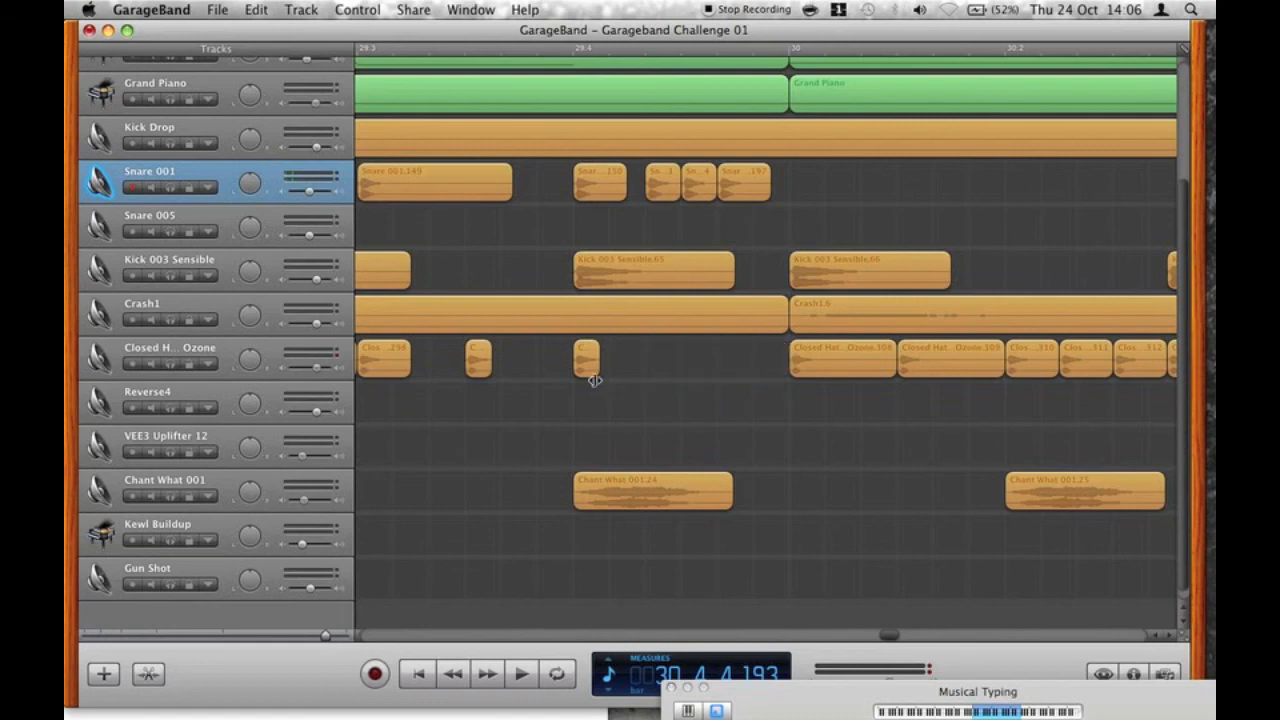
{"action": "left_click", "coordinate": [594, 378]}
{"action": "mouse_move", "coordinate": [584, 361]}
{"action": "left_mouse_down"}
{"action": "mouse_move", "coordinate": [768, 368]}
{"action": "mouse_move", "coordinate": [612, 386]}
{"action": "mouse_move", "coordinate": [567, 369]}
{"action": "mouse_move", "coordinate": [580, 371]}
{"action": "left_mouse_up"}
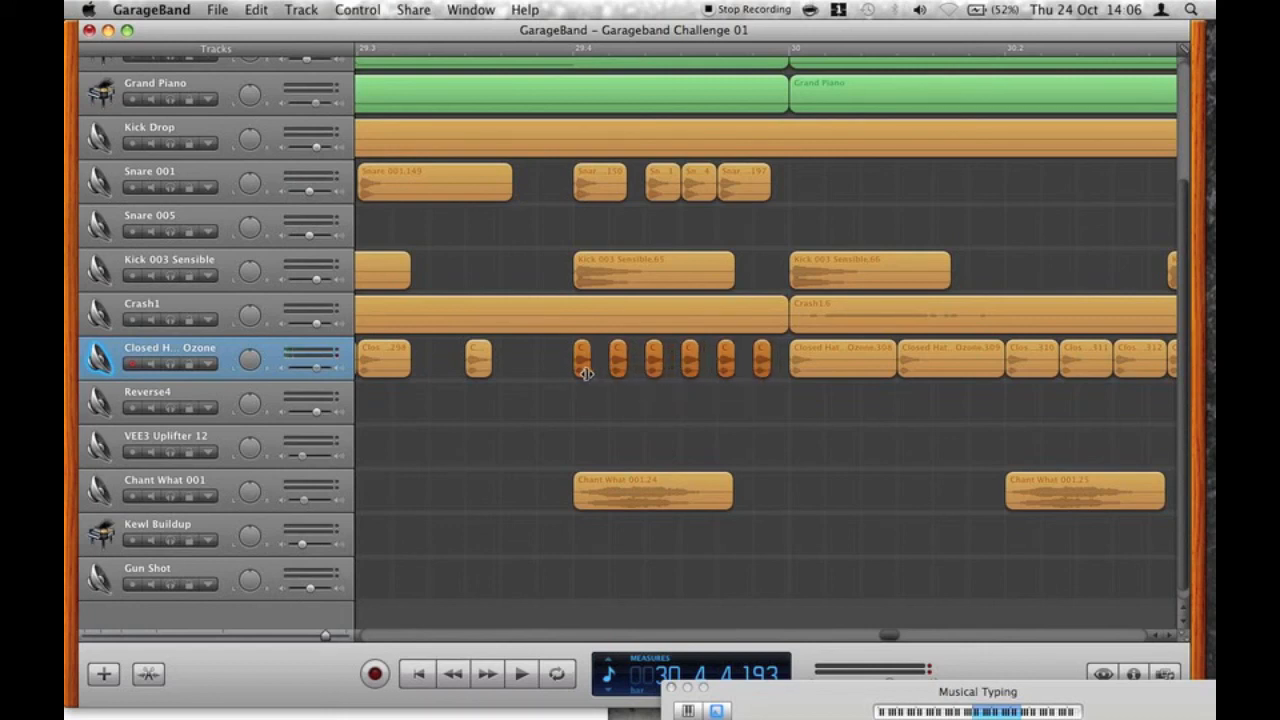
Lengthen the six selected Closed Hat triplet hits on beat 4 of bar 29 and play them.
{"action": "left_click_drag", "start_coordinate": [337, 642], "coordinate": [359, 638]}
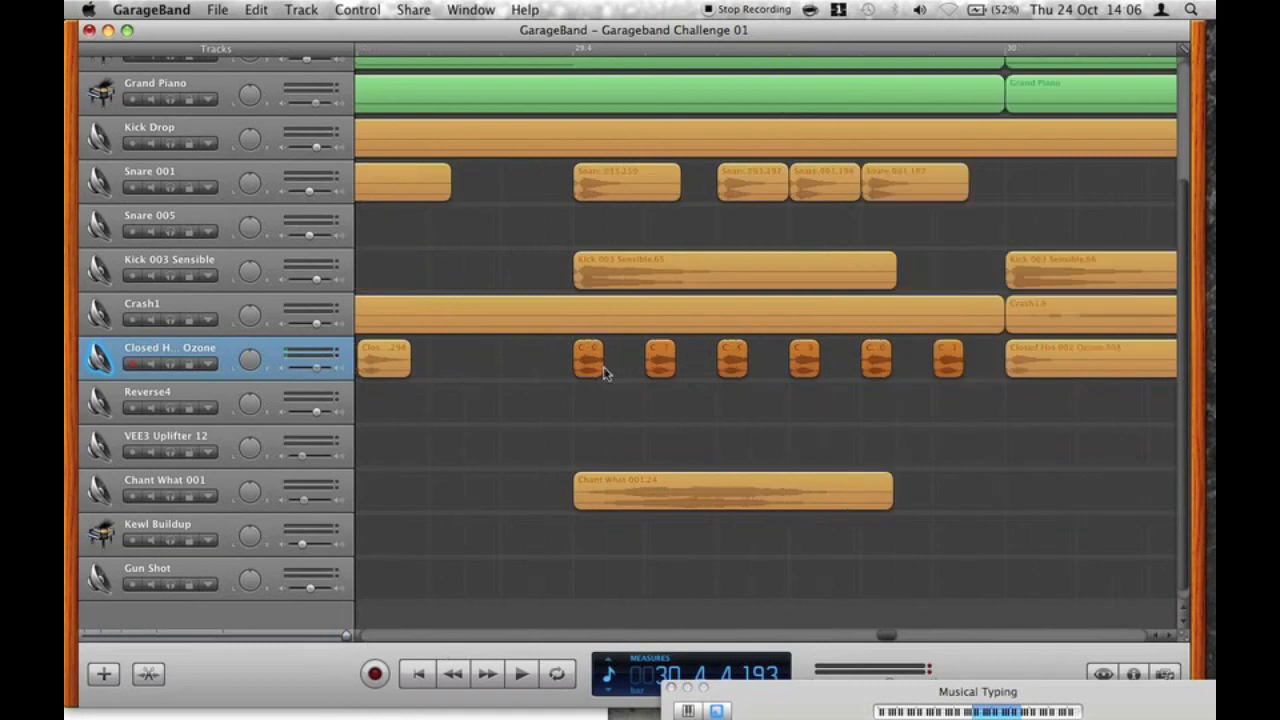
{"action": "left_click_drag", "start_coordinate": [596, 372], "coordinate": [624, 369]}
{"action": "key", "text": "space"}
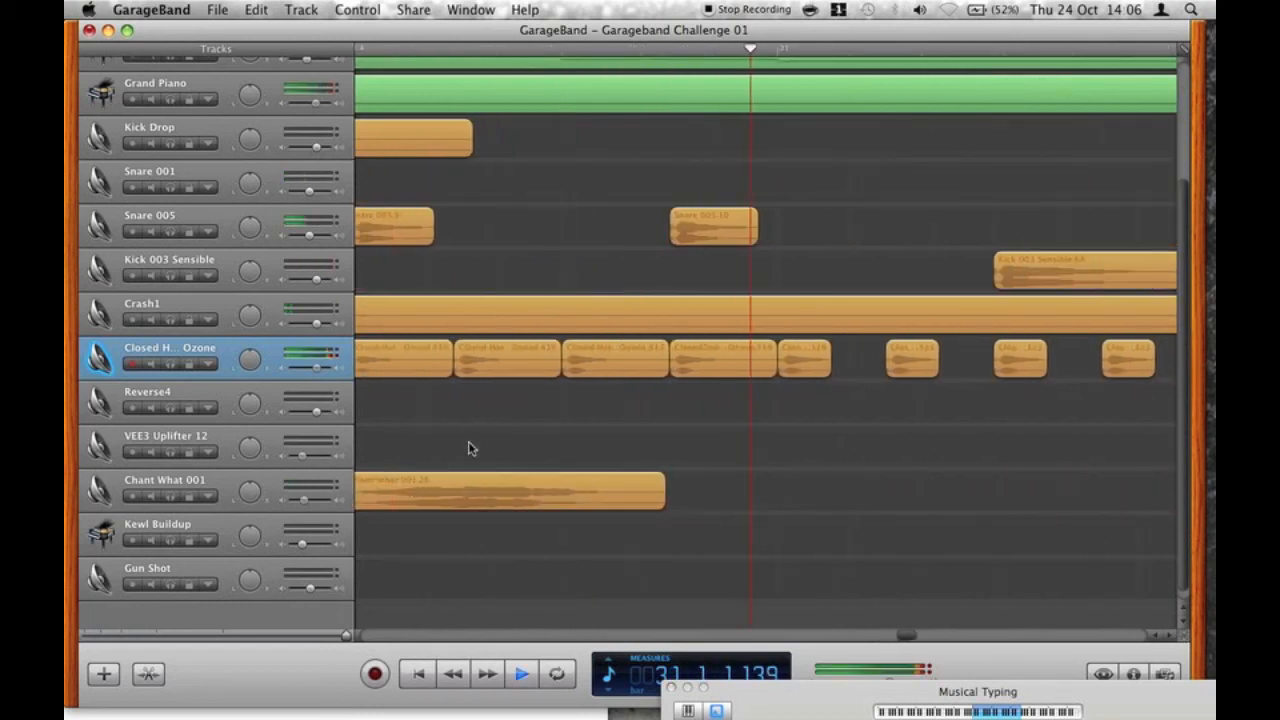
{"action": "left_click_drag", "start_coordinate": [302, 637], "coordinate": [248, 640]}
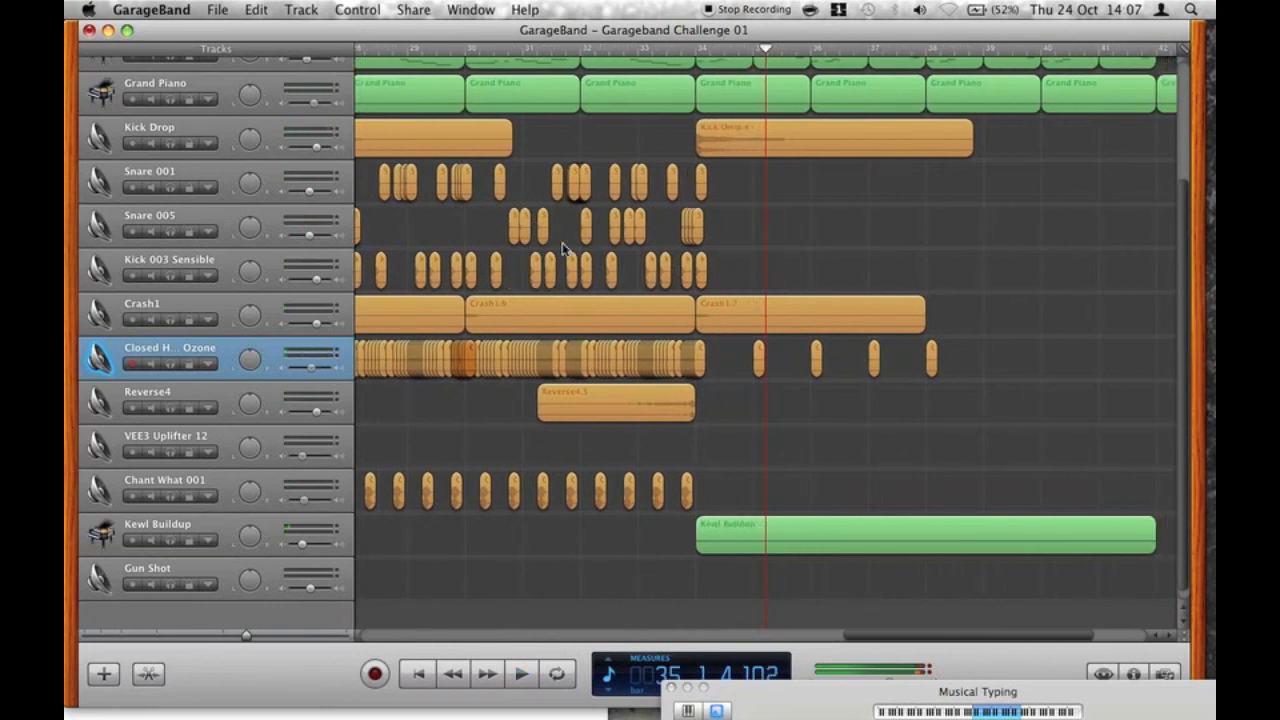
Briefly show the upper Grand Piano track's automation and save the song.
{"action": "scroll", "coordinate": [563, 248], "scroll_direction": "up", "scroll_amount": 4}
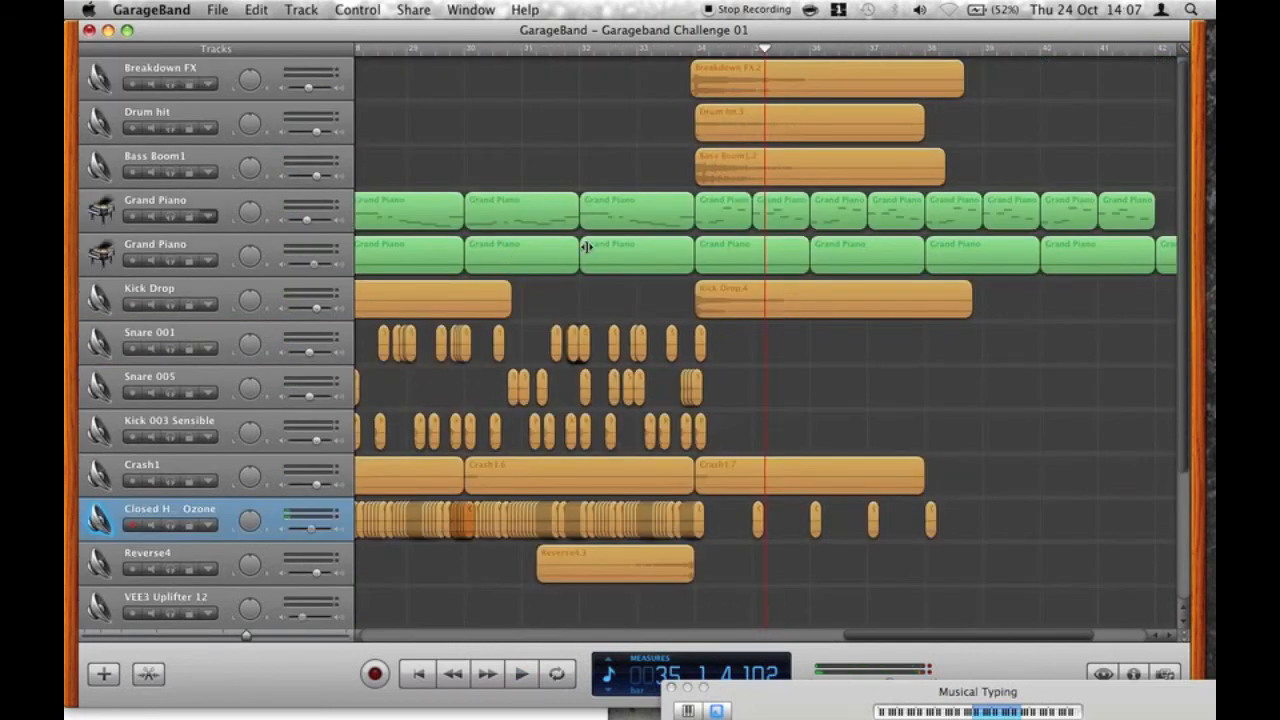
{"action": "left_click", "coordinate": [208, 216]}
{"action": "key", "text": "super+s"}
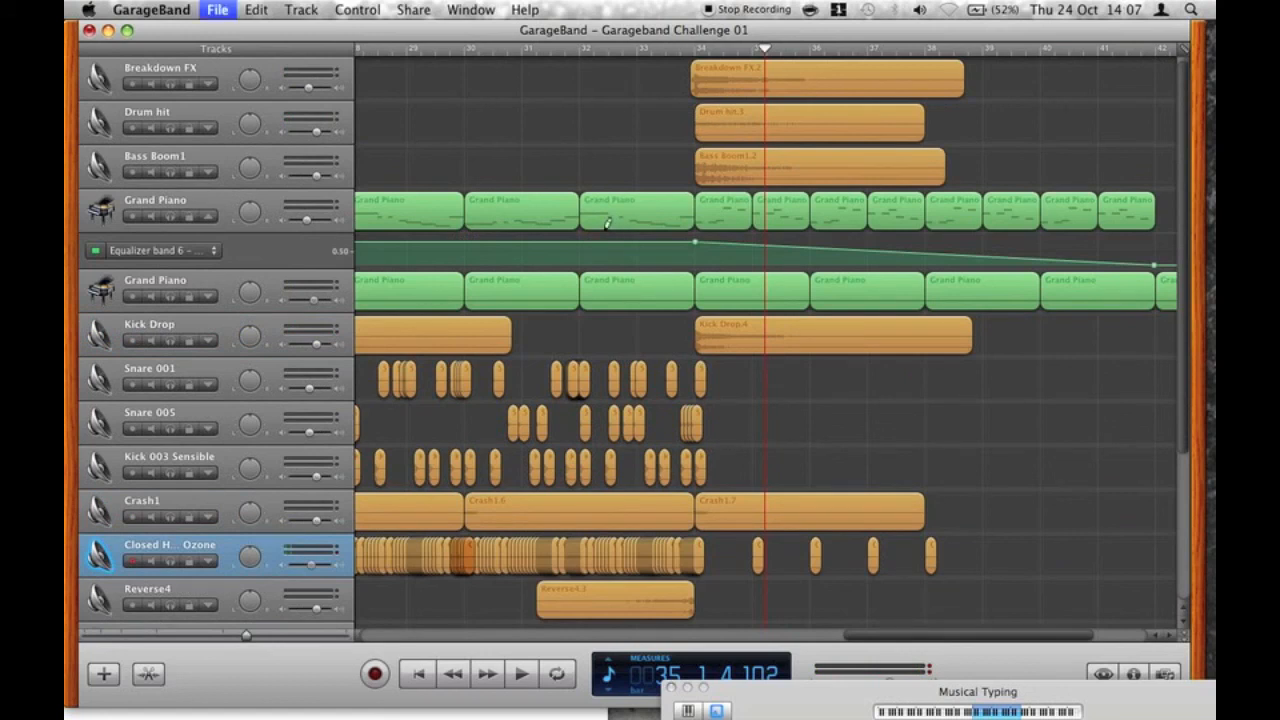
{"action": "left_click", "coordinate": [211, 220]}
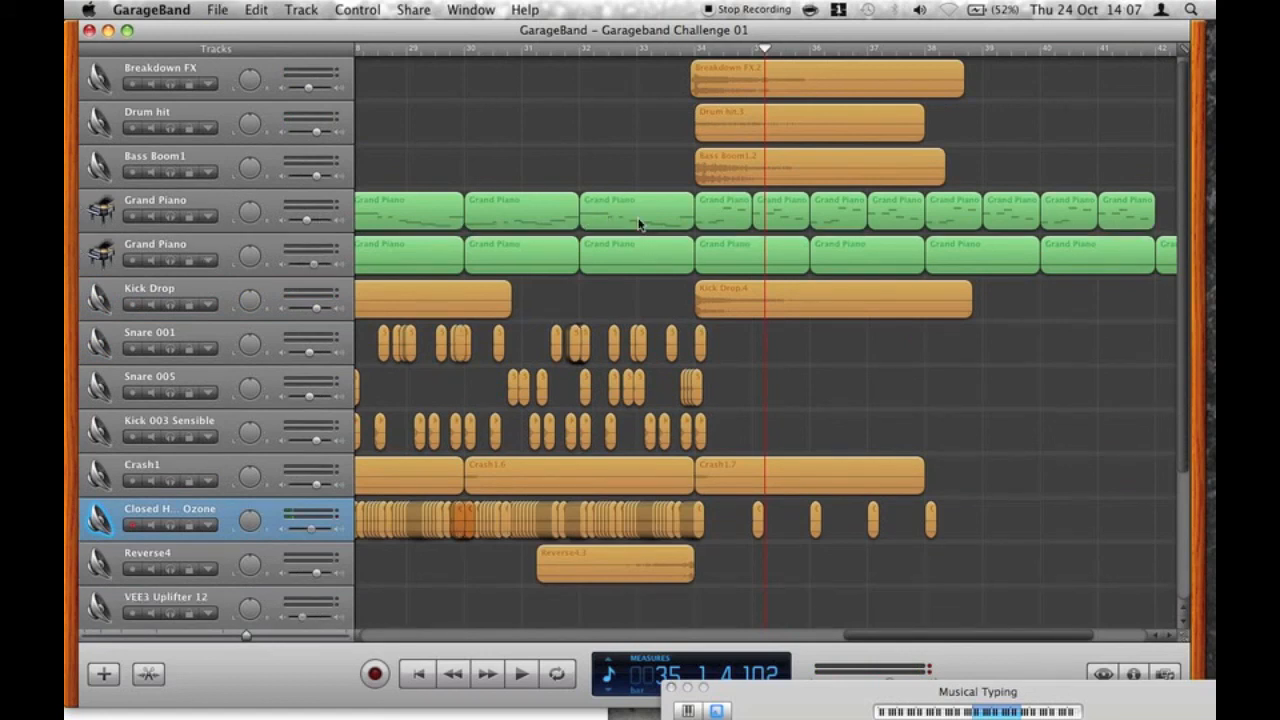
Open the lower Grand Piano track's region at bar 22 in the piano roll.
{"action": "scroll", "coordinate": [640, 224], "scroll_direction": "left", "scroll_amount": 5}
{"action": "scroll", "coordinate": [640, 224], "scroll_direction": "left", "scroll_amount": 15}
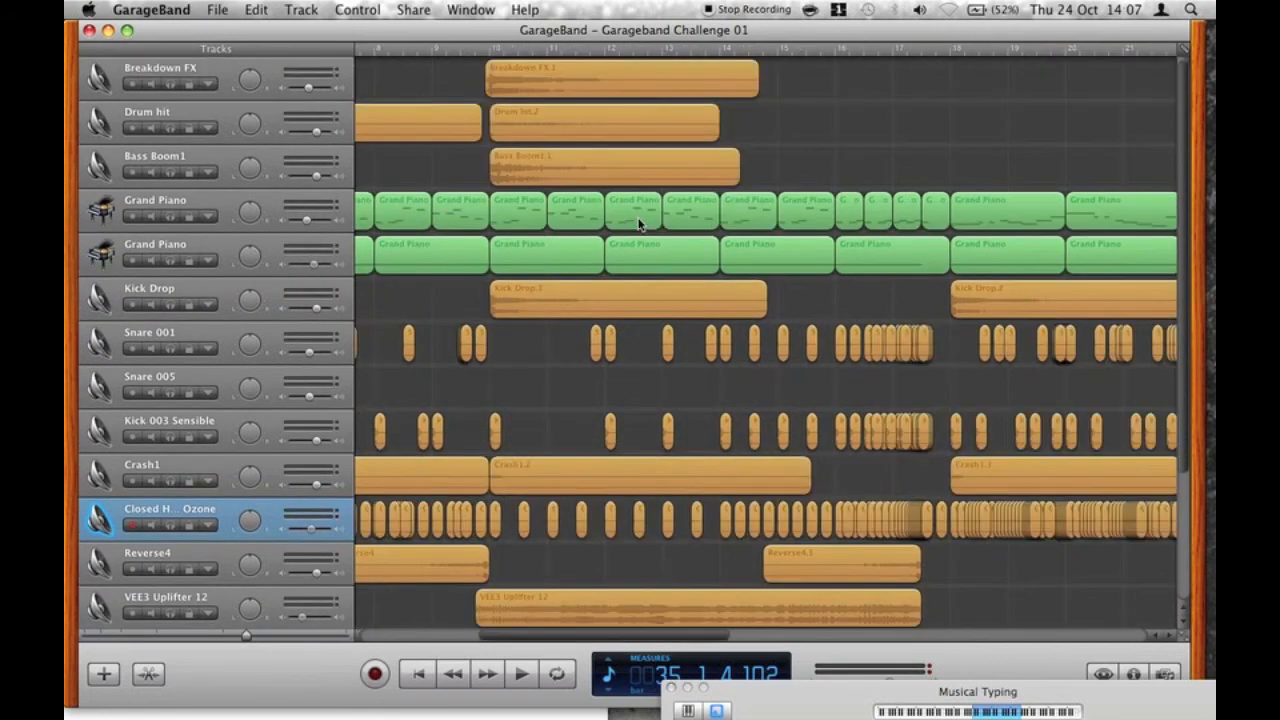
{"action": "scroll", "coordinate": [678, 262], "scroll_direction": "right", "scroll_amount": 5}
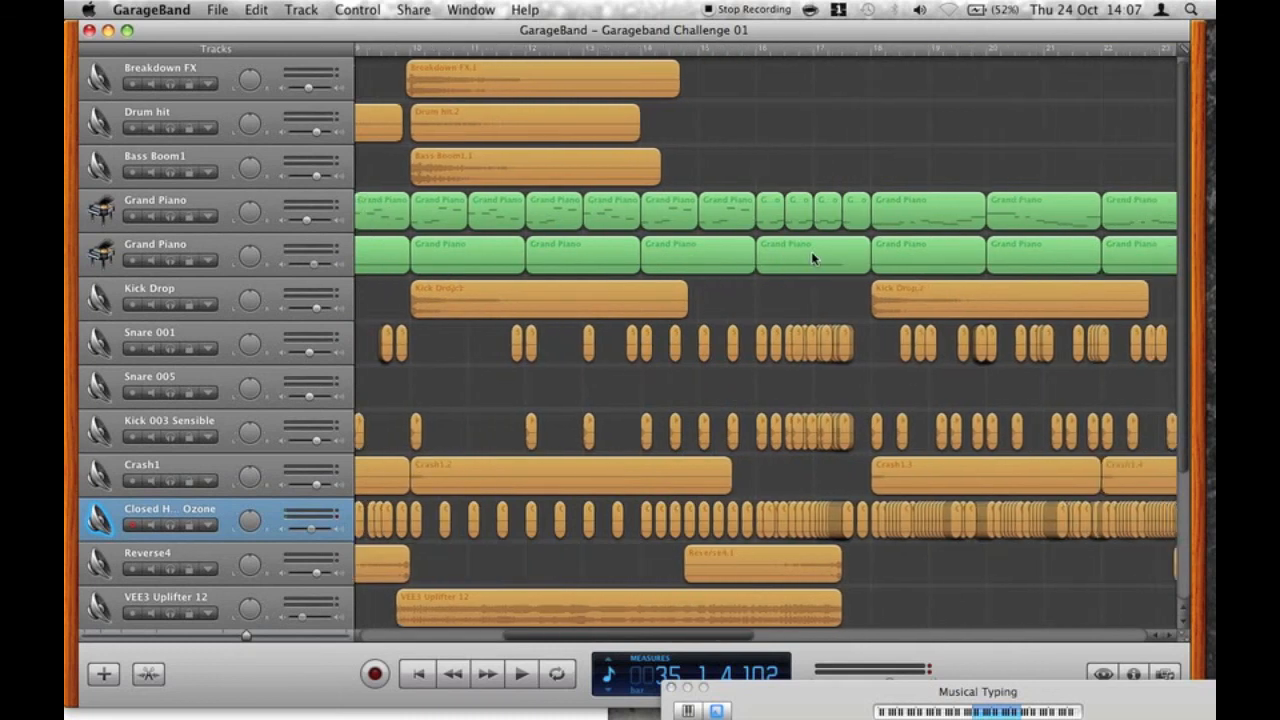
{"action": "scroll", "coordinate": [812, 258], "scroll_direction": "right", "scroll_amount": 5}
{"action": "scroll", "coordinate": [811, 251], "scroll_direction": "right", "scroll_amount": 20}
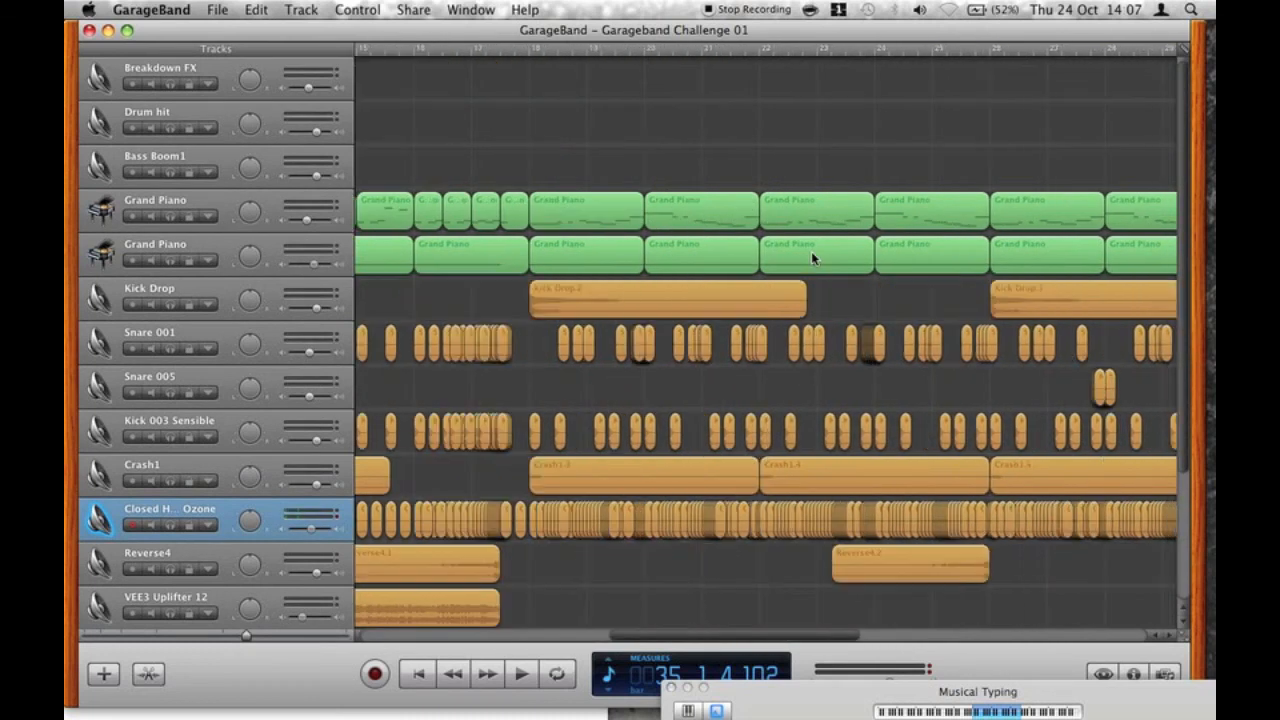
{"action": "left_click", "coordinate": [587, 258]}
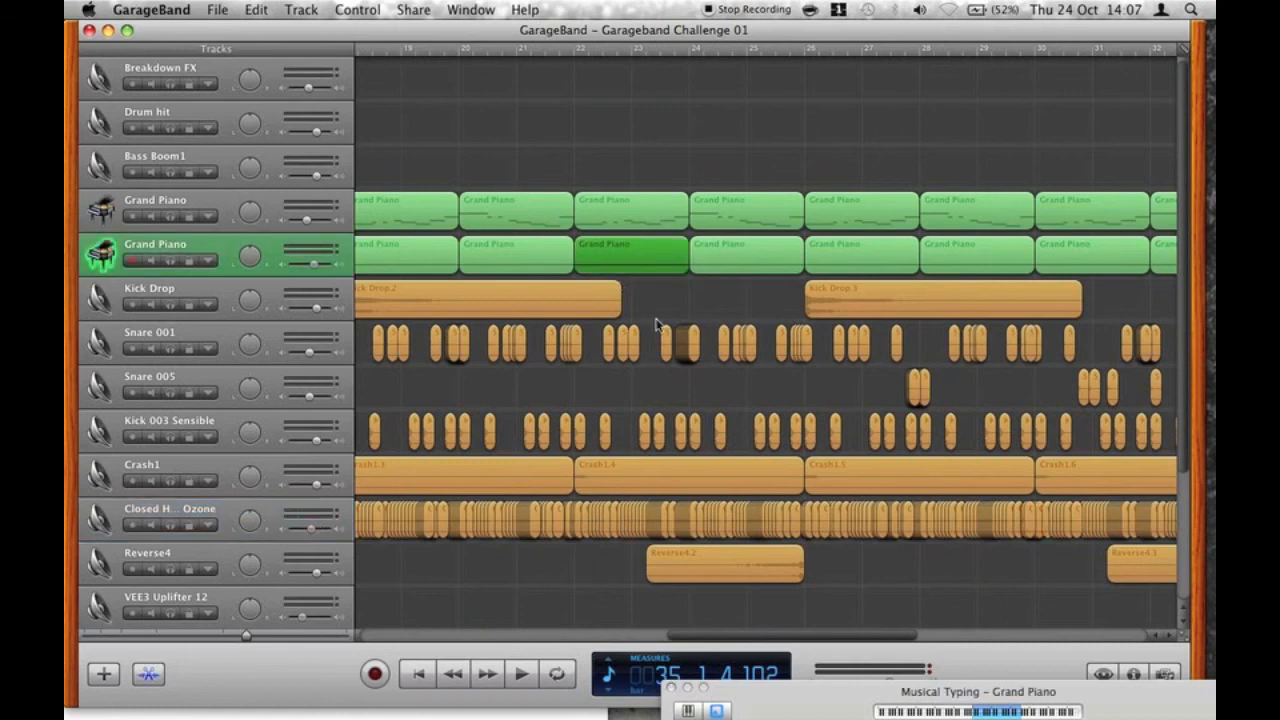
{"action": "scroll", "coordinate": [658, 321], "scroll_direction": "left", "scroll_amount": 6}
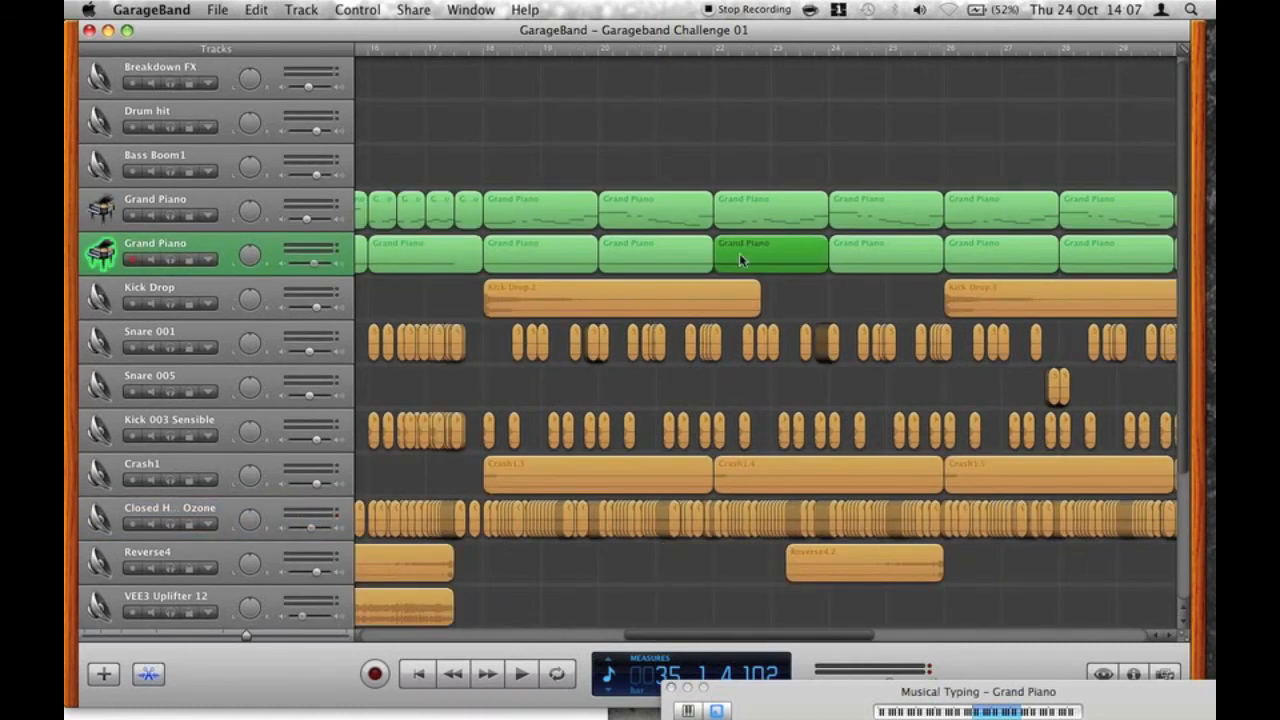
{"action": "scroll", "coordinate": [799, 258], "scroll_direction": "left", "scroll_amount": 2}
{"action": "double_click", "coordinate": [826, 259]}
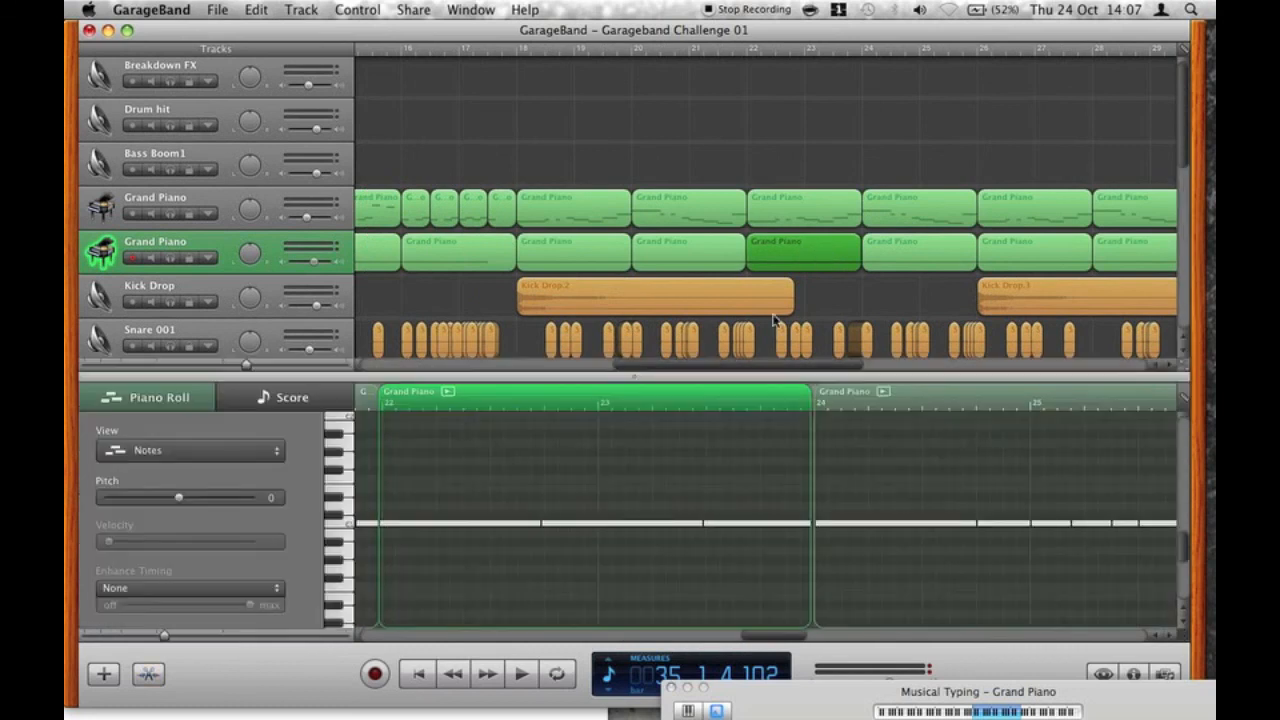
Close and reopen the piano roll and return it to the notes in bars 22 and 23.
{"action": "key", "text": "e"}
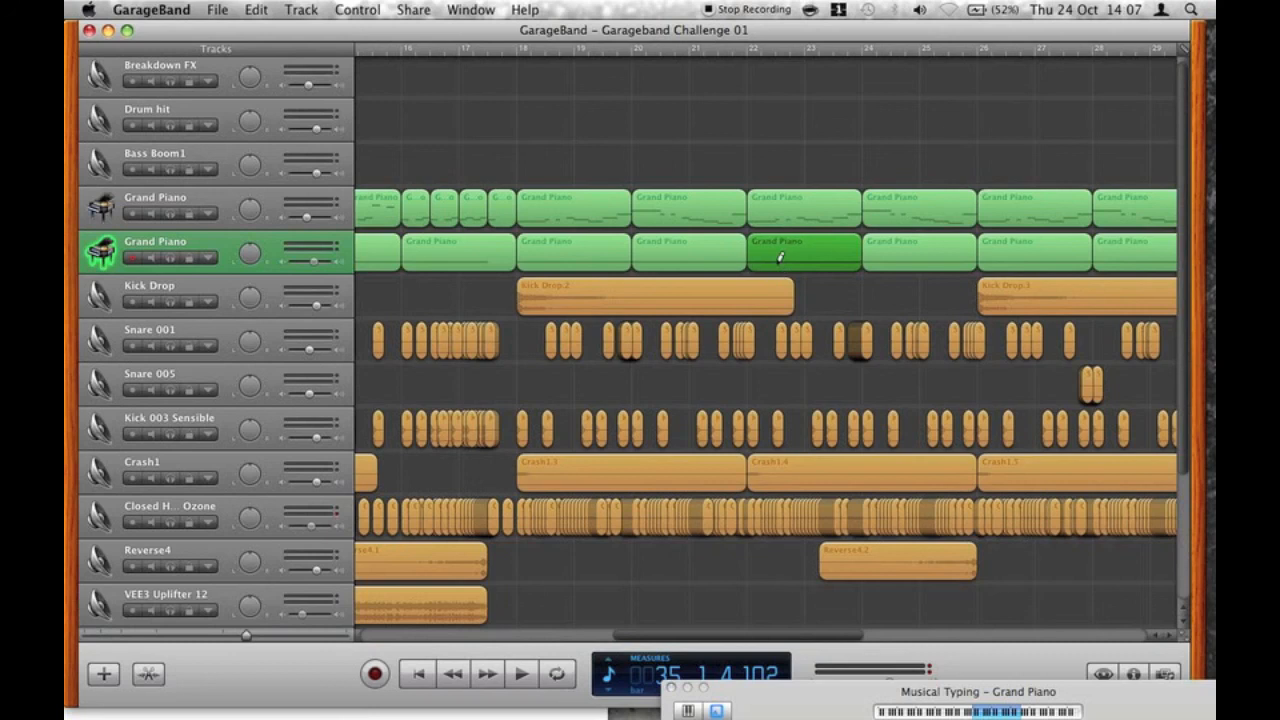
{"action": "key", "text": "a"}
{"action": "key", "text": "e"}
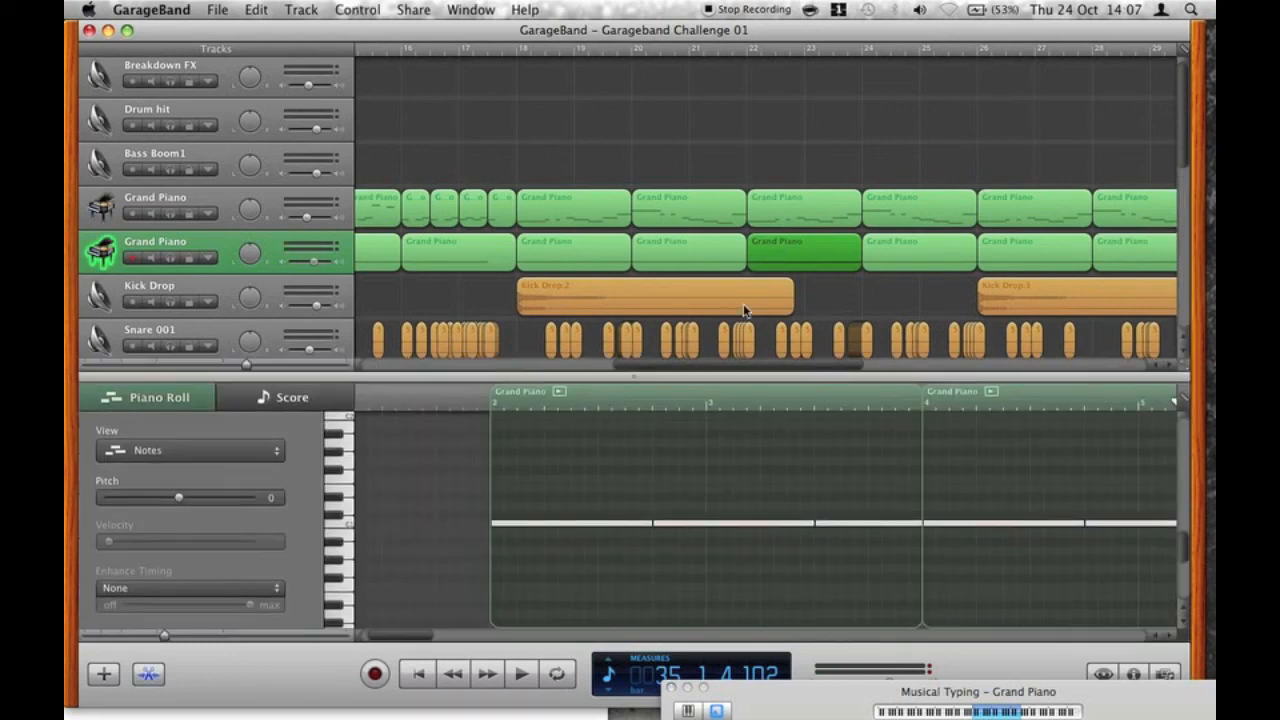
{"action": "scroll", "coordinate": [803, 459], "scroll_direction": "right", "scroll_amount": 10}
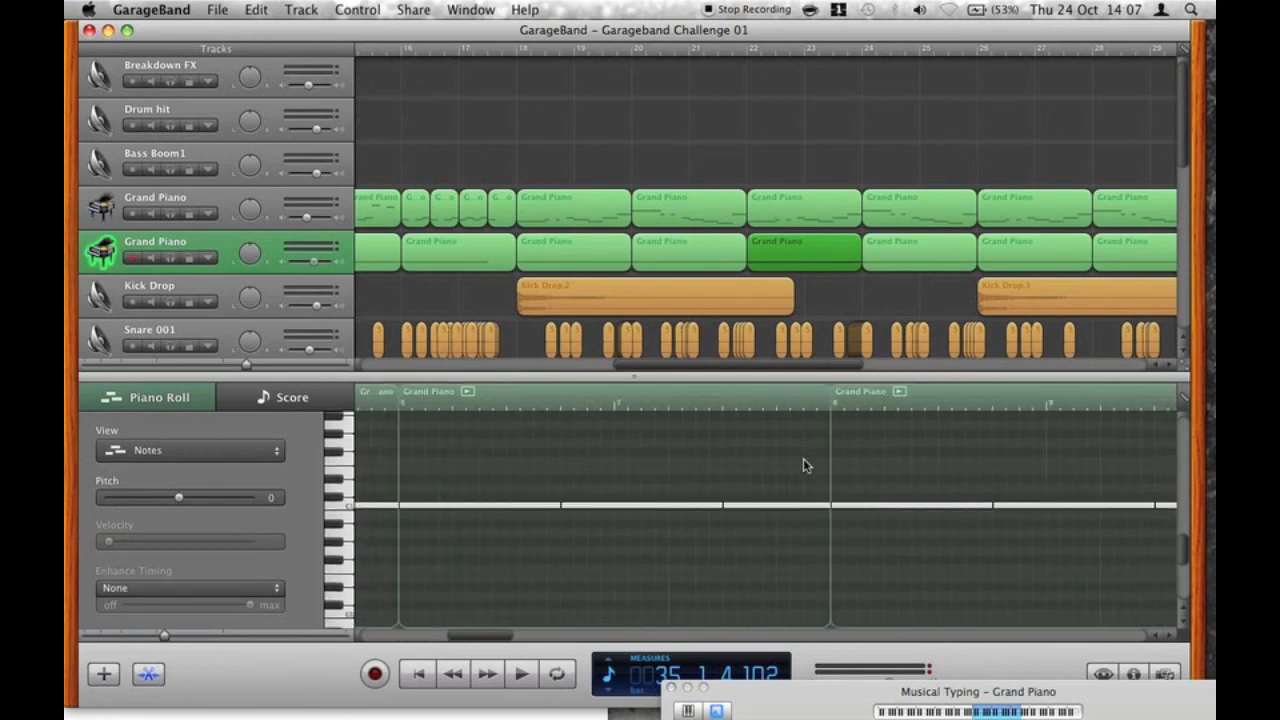
{"action": "scroll", "coordinate": [803, 465], "scroll_direction": "right", "scroll_amount": 6}
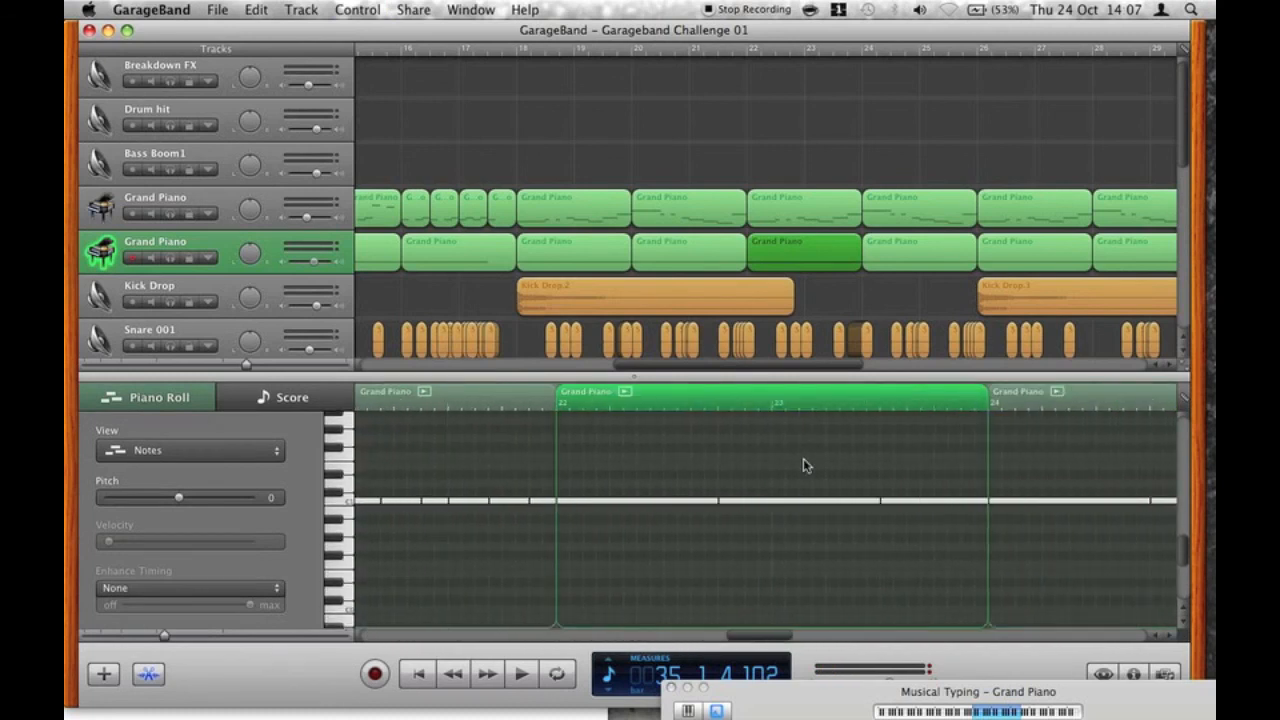
{"action": "scroll", "coordinate": [659, 492], "scroll_direction": "left", "scroll_amount": 1}
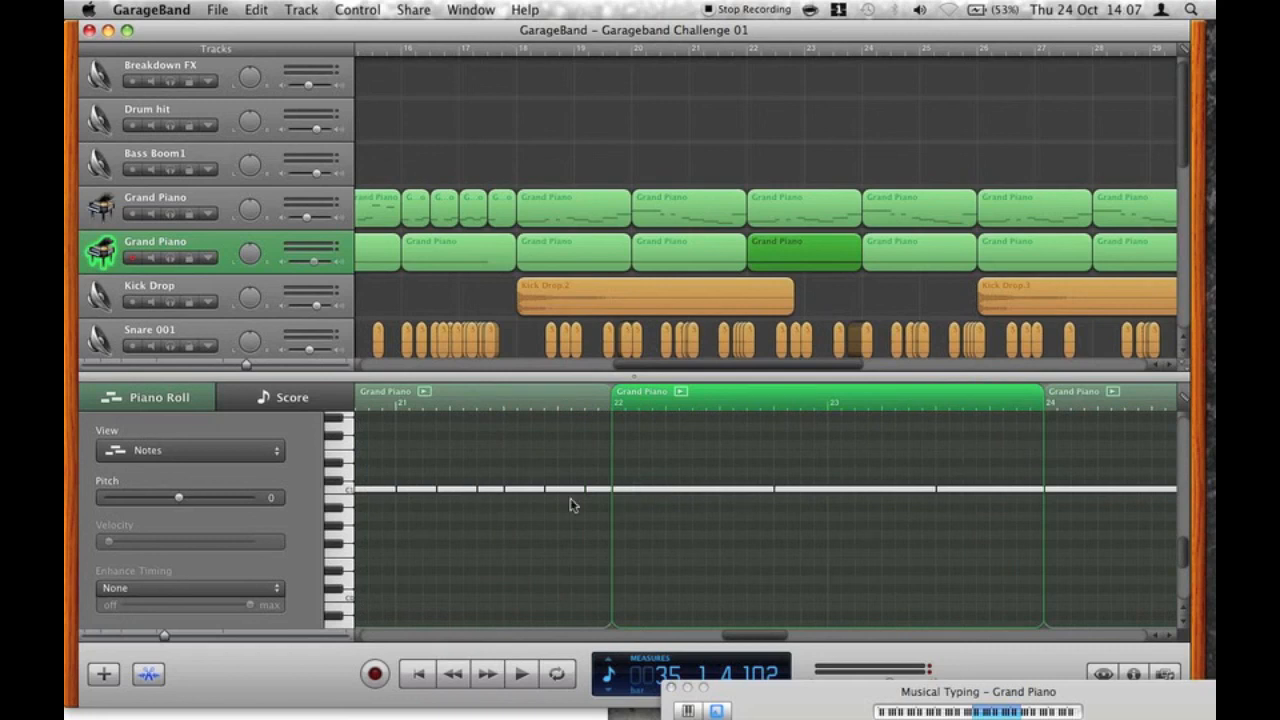
{"action": "left_click", "coordinate": [1193, 57]}
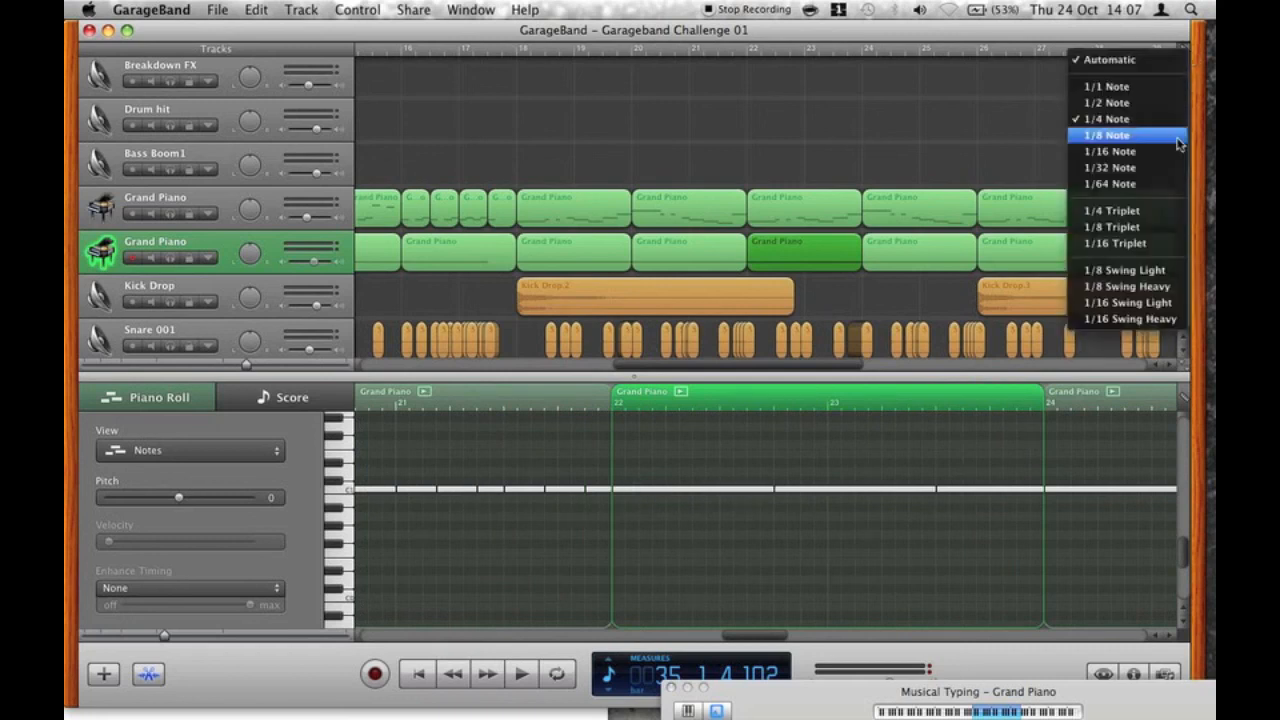
{"action": "left_click", "coordinate": [1165, 83]}
{"action": "left_click", "coordinate": [1185, 50]}
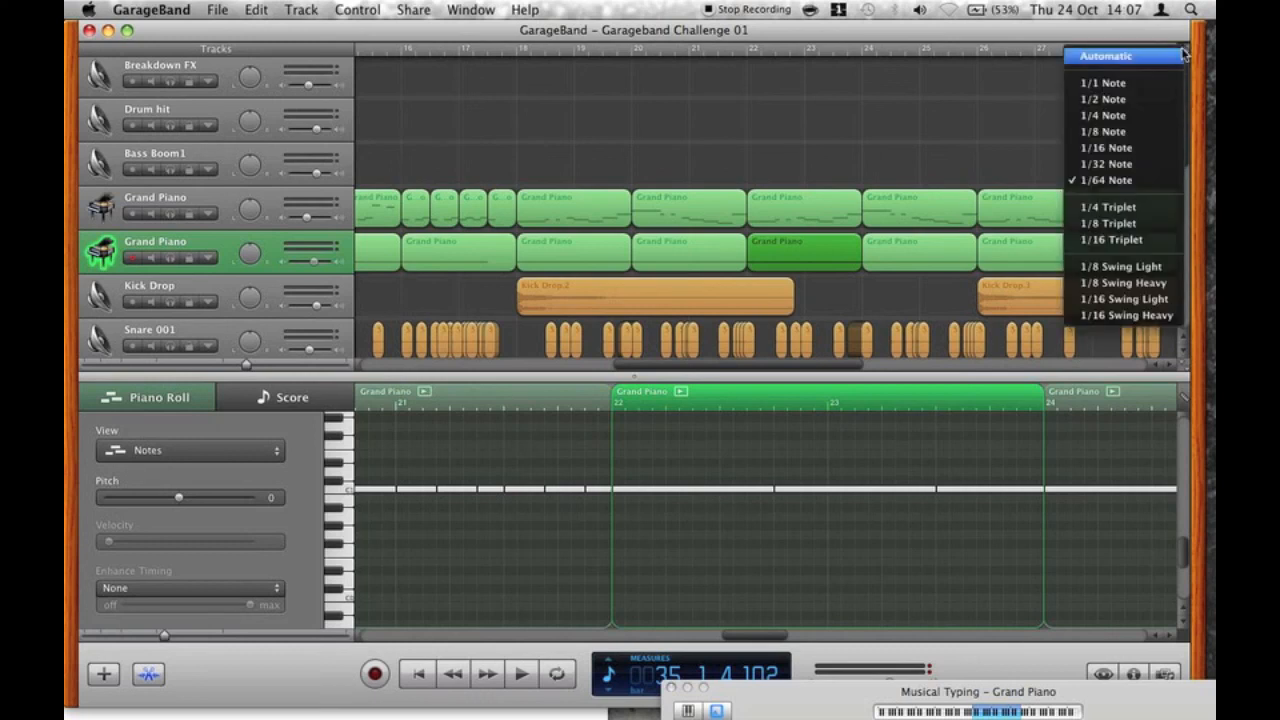
{"action": "left_click", "coordinate": [1160, 58]}
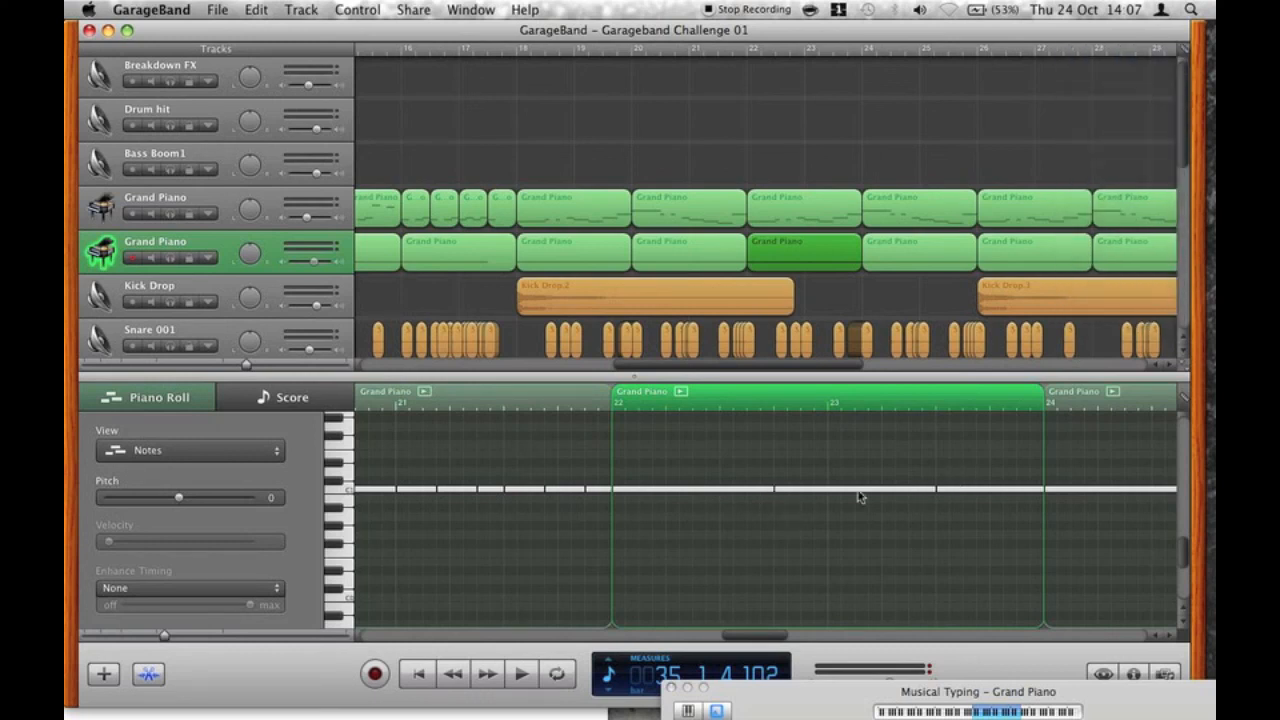
Shorten the note on beat 4 of bar 22 to one beat and fill bar 23 with one-, two- and one-beat notes at velocity 127.
{"action": "mouse_move", "coordinate": [940, 496]}
{"action": "left_mouse_down"}
{"action": "mouse_move", "coordinate": [822, 500]}
{"action": "mouse_move", "coordinate": [890, 491]}
{"action": "left_mouse_up"}
{"action": "left_click", "coordinate": [832, 482], "text": "super"}
{"action": "left_click", "coordinate": [893, 489], "text": "super"}
{"action": "left_click", "coordinate": [957, 491]}
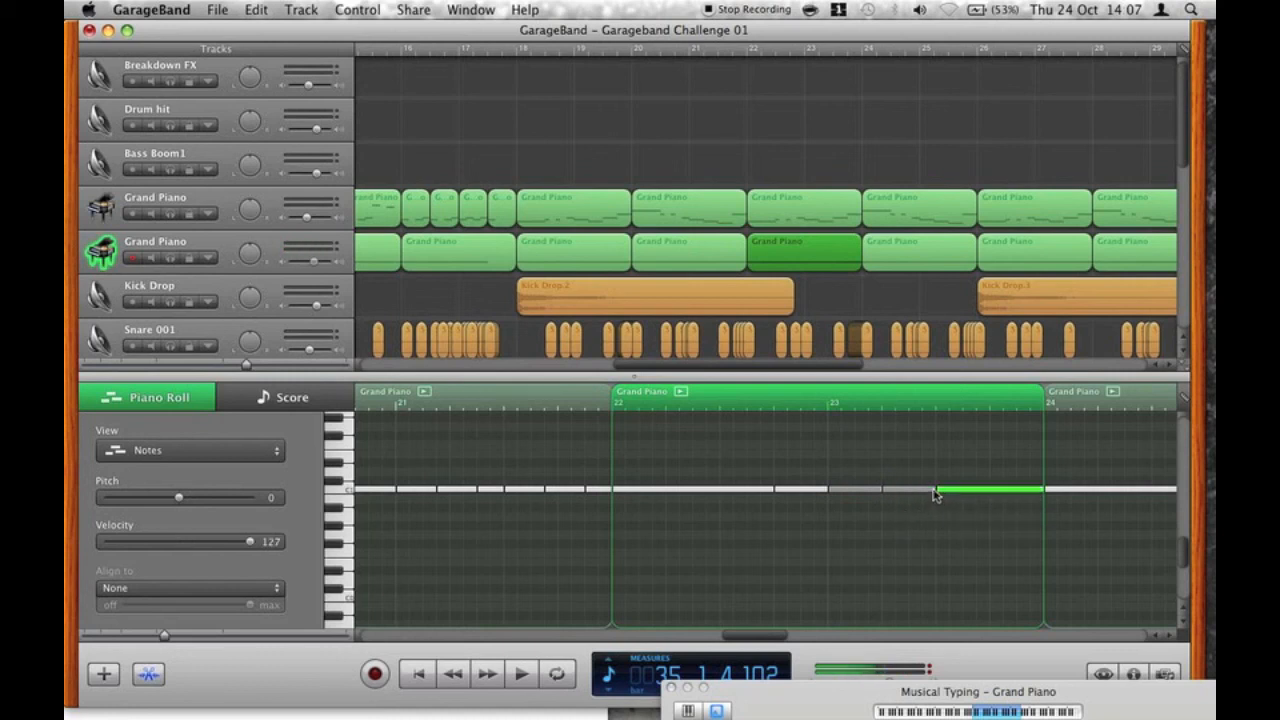
{"action": "key", "text": "Delete"}
{"action": "left_click_drag", "start_coordinate": [938, 490], "coordinate": [991, 491]}
{"action": "mouse_move", "coordinate": [870, 492]}
{"action": "left_mouse_down"}
{"action": "mouse_move", "coordinate": [1026, 495]}
{"action": "mouse_move", "coordinate": [857, 472]}
{"action": "left_mouse_up"}
{"action": "left_click_drag", "start_coordinate": [236, 541], "coordinate": [335, 543]}
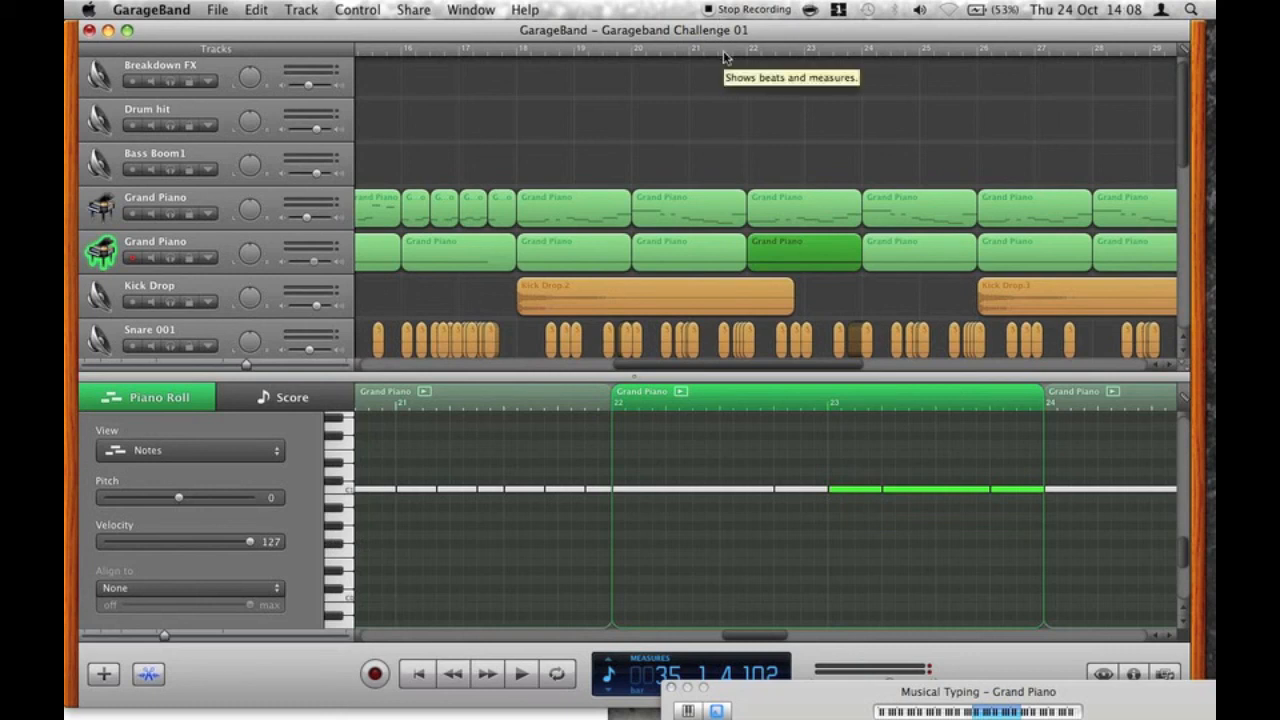
Look over the drop's tracks around bars 18 to 30, from Breakdown FX down to Gun Shot.
{"action": "scroll", "coordinate": [614, 207], "scroll_direction": "right", "scroll_amount": 3}
{"action": "scroll", "coordinate": [614, 207], "scroll_direction": "down", "scroll_amount": 1}
{"action": "scroll", "coordinate": [614, 207], "scroll_direction": "right", "scroll_amount": 1}
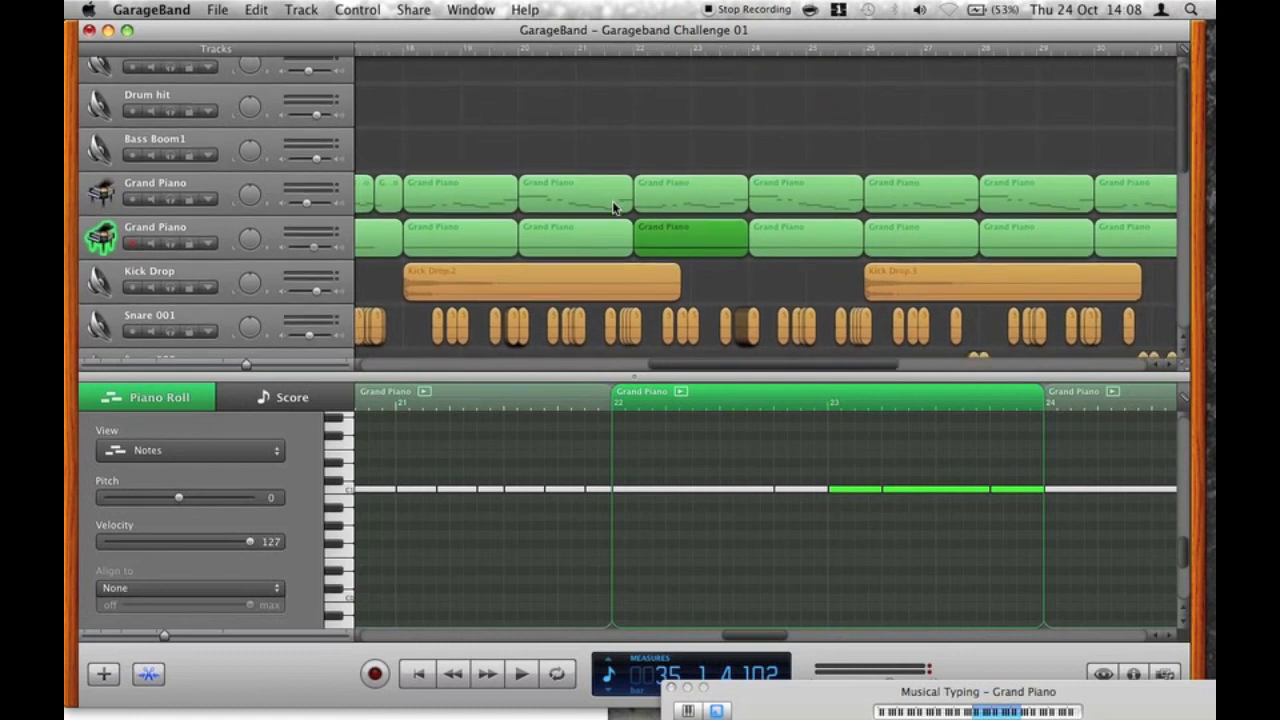
{"action": "scroll", "coordinate": [614, 207], "scroll_direction": "down", "scroll_amount": 5}
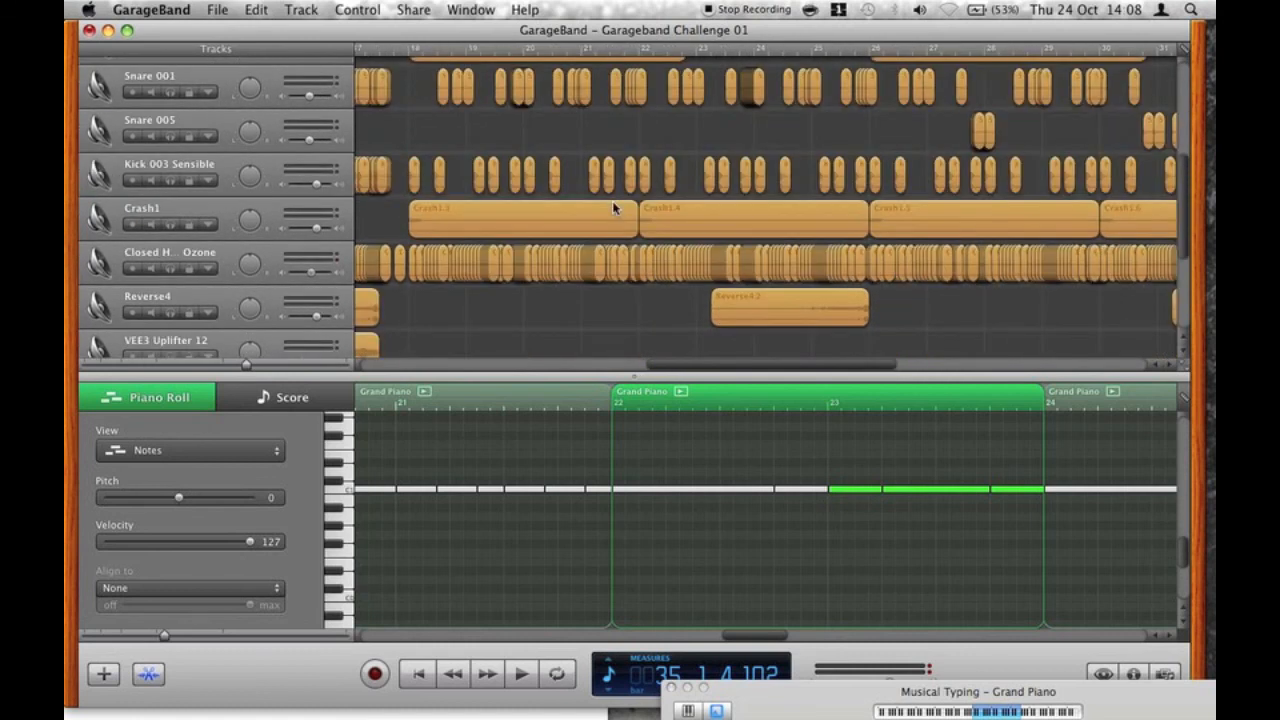
{"action": "scroll", "coordinate": [614, 207], "scroll_direction": "down", "scroll_amount": 4}
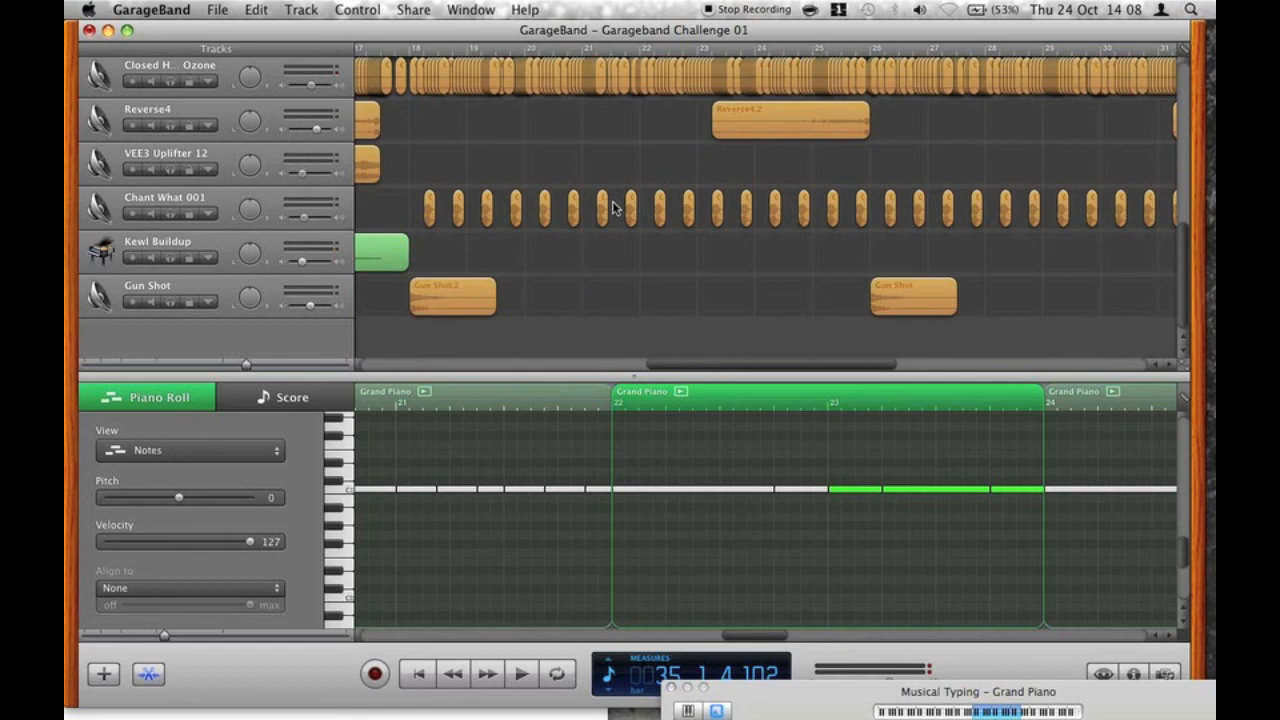
{"action": "scroll", "coordinate": [614, 207], "scroll_direction": "up", "scroll_amount": 4}
{"action": "scroll", "coordinate": [532, 288], "scroll_direction": "up", "scroll_amount": 6}
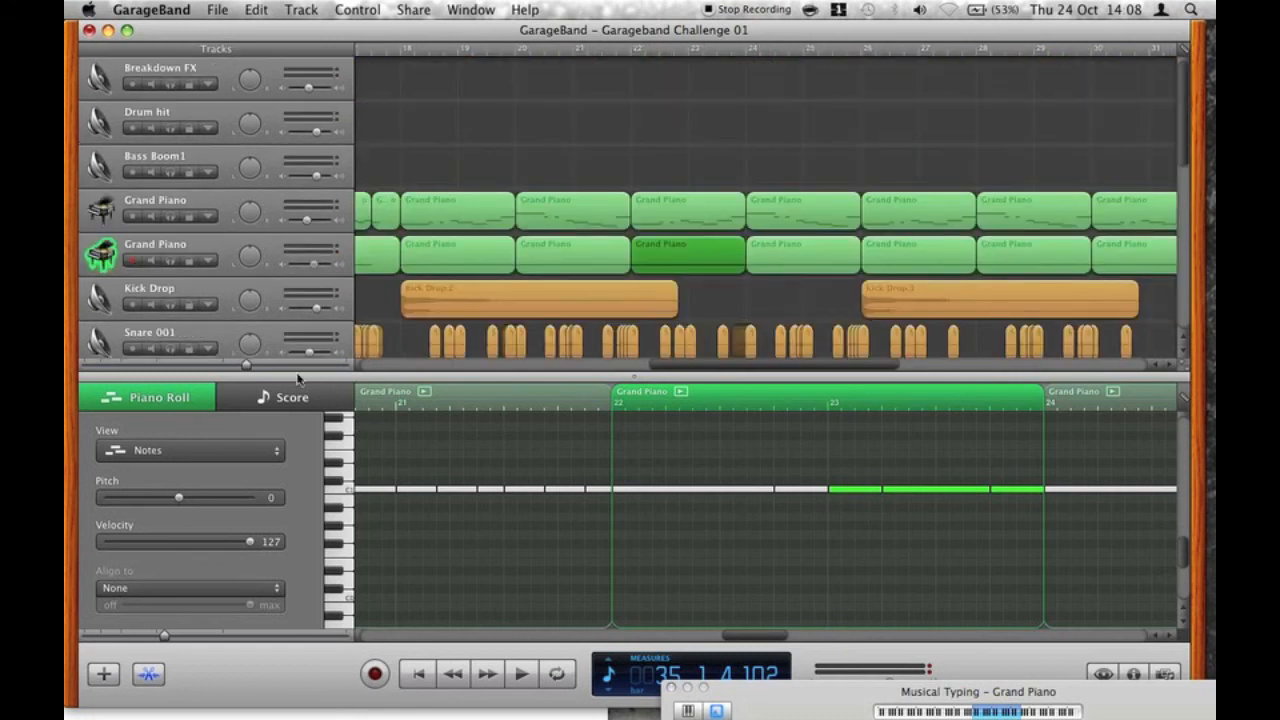
Enlarge the drop's drum regions in the timeline and play from about the middle of bar 18.
{"action": "left_click", "coordinate": [277, 365]}
{"action": "scroll", "coordinate": [556, 260], "scroll_direction": "down", "scroll_amount": 4}
{"action": "scroll", "coordinate": [555, 256], "scroll_direction": "down", "scroll_amount": 1}
{"action": "scroll", "coordinate": [555, 256], "scroll_direction": "left", "scroll_amount": 5}
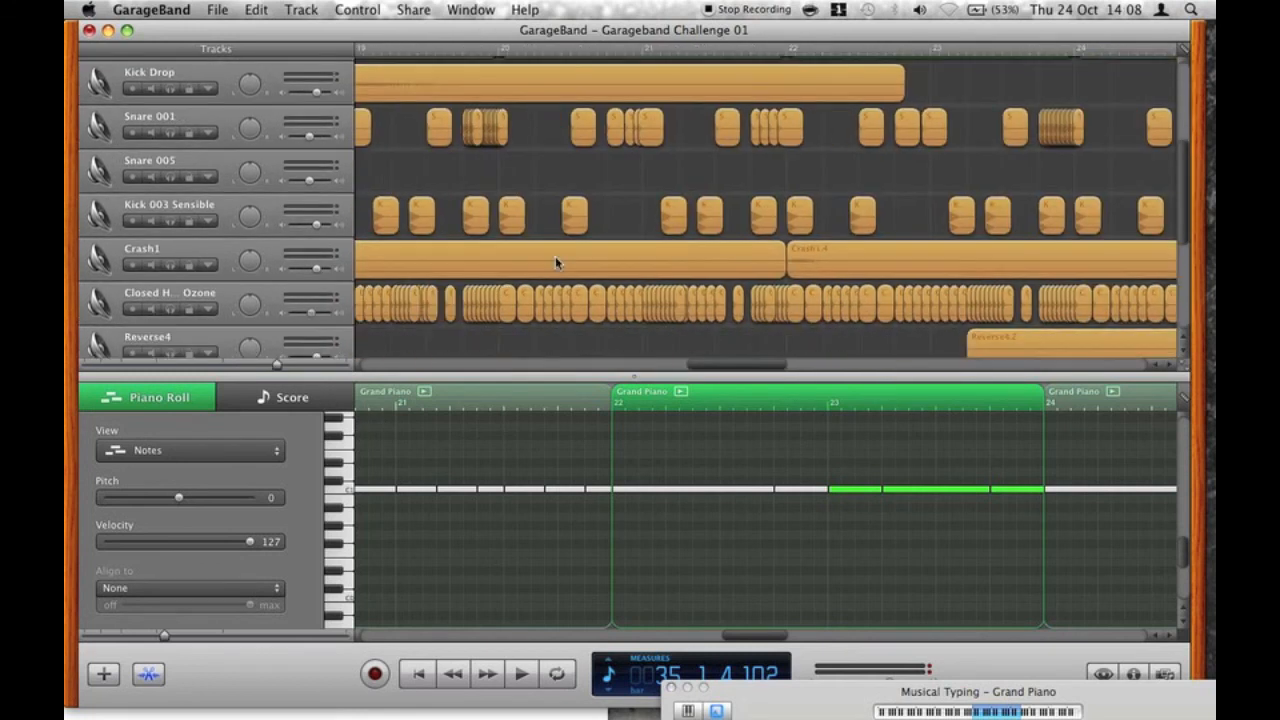
{"action": "scroll", "coordinate": [556, 243], "scroll_direction": "left", "scroll_amount": 8}
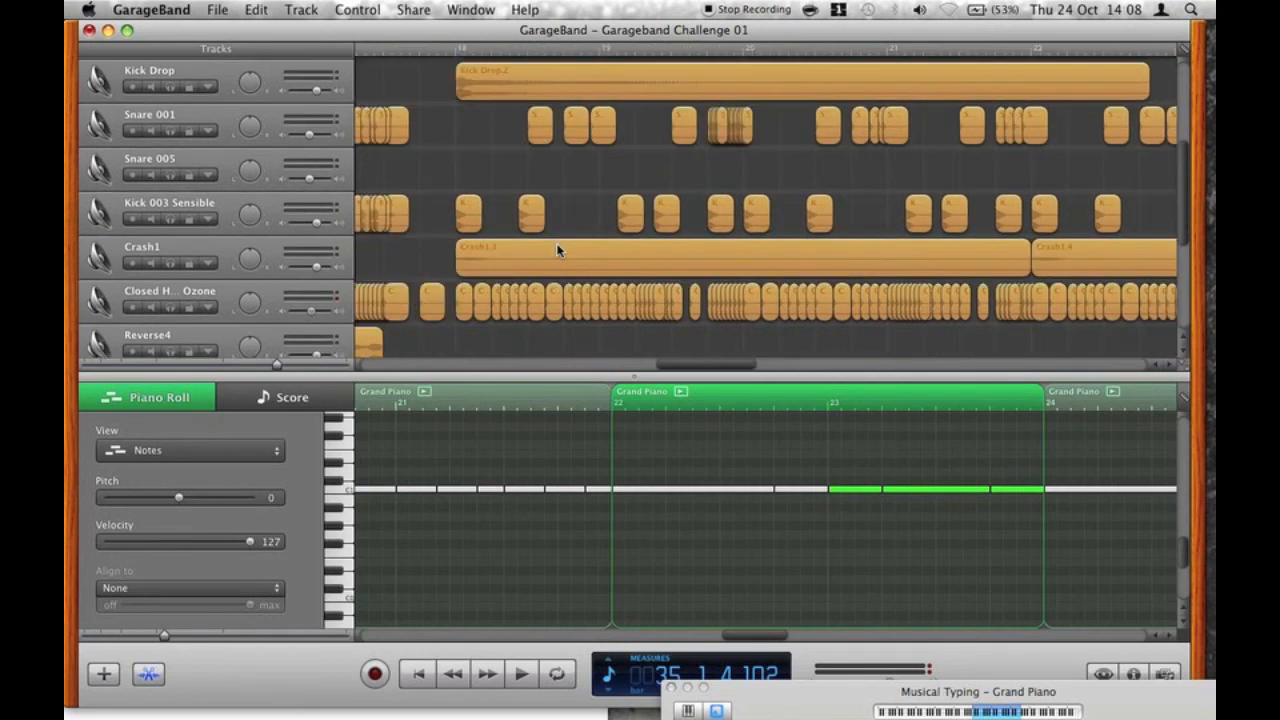
{"action": "left_click", "coordinate": [515, 52]}
{"action": "key", "text": "space"}
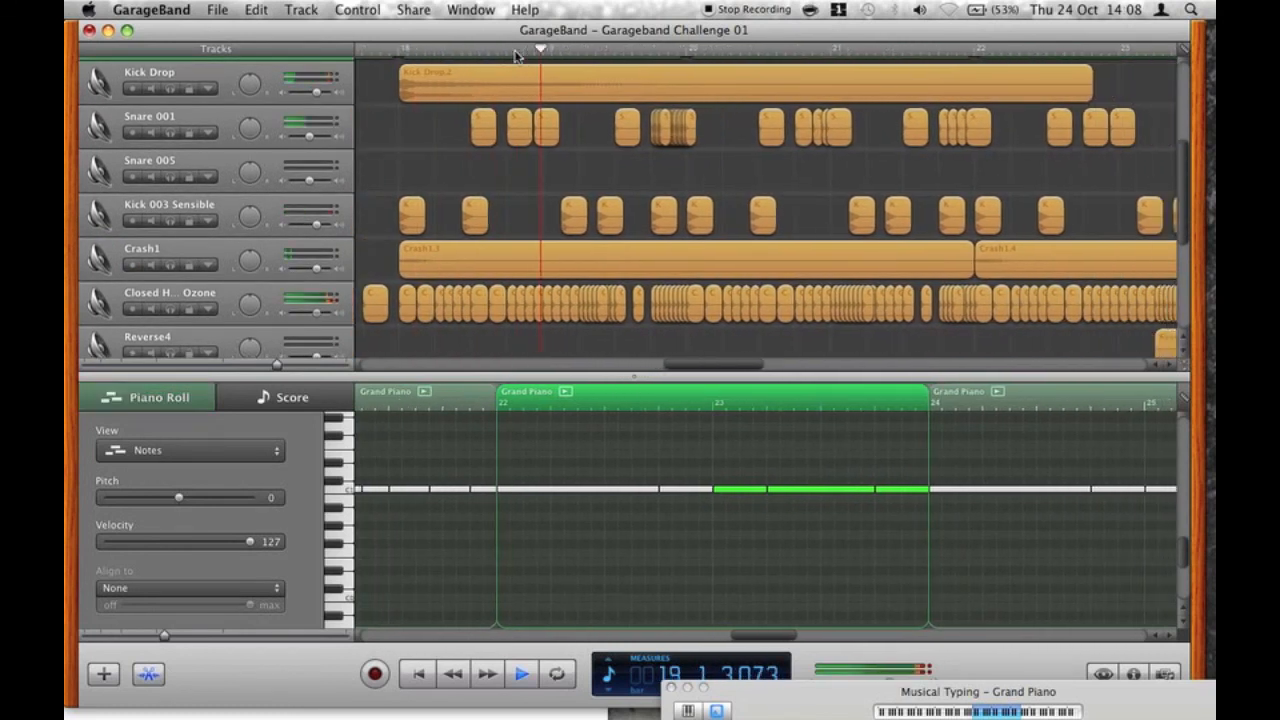
{"action": "key", "text": "space"}
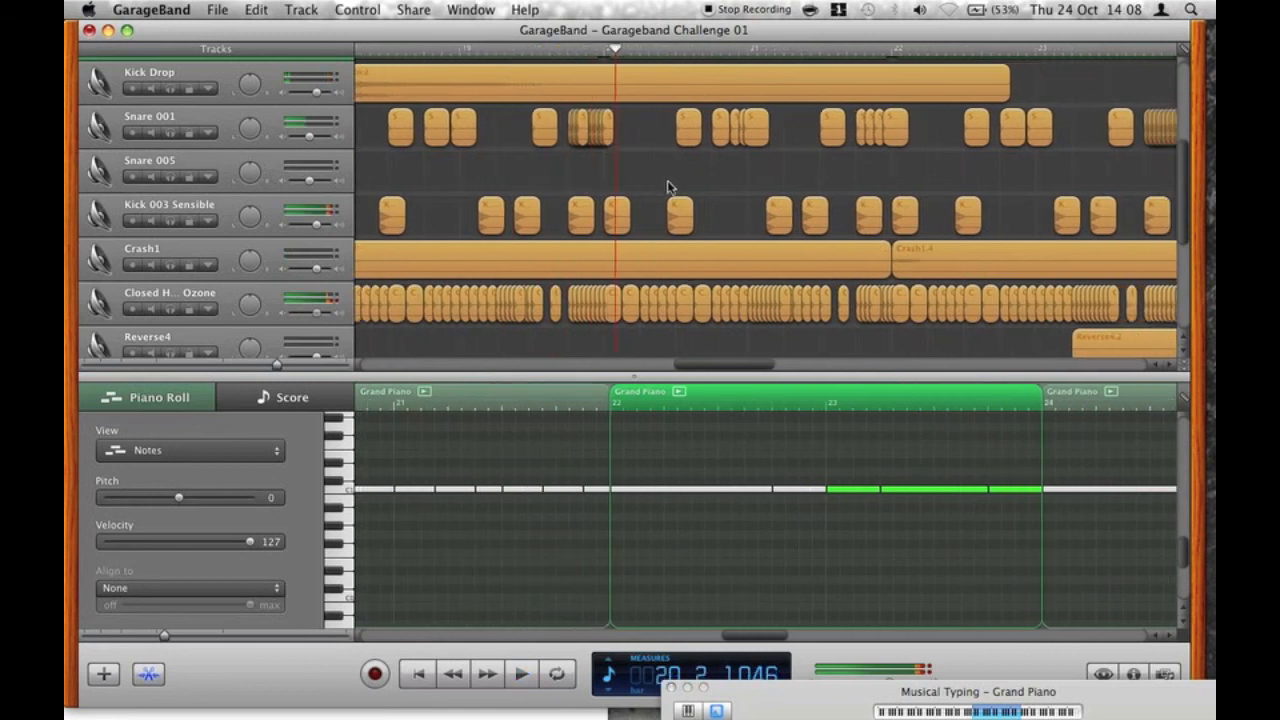
Build a roll of four closely spaced Kick 003 Sensible hits from beat 2 of bar 20 and play from just before bar 19.
{"action": "left_click", "coordinate": [659, 214]}
{"action": "left_click_drag", "start_coordinate": [706, 224], "coordinate": [733, 222]}
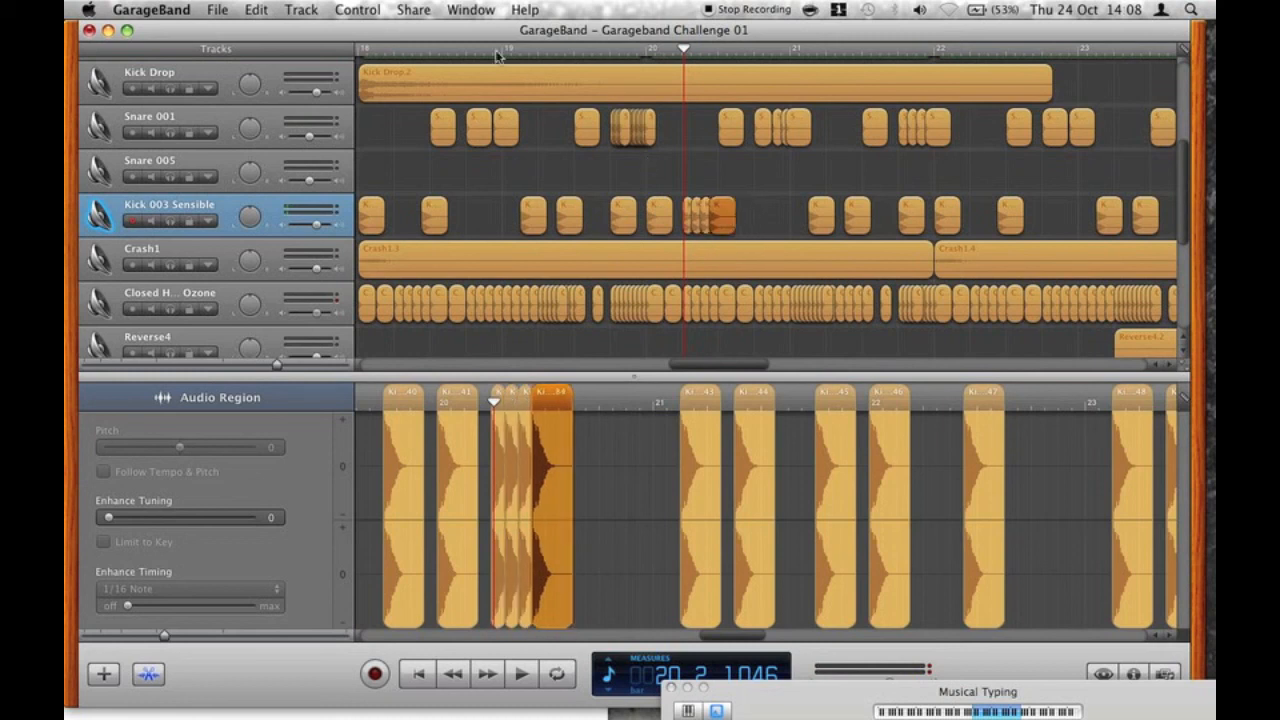
{"action": "left_click", "coordinate": [497, 50]}
{"action": "key", "text": "space"}
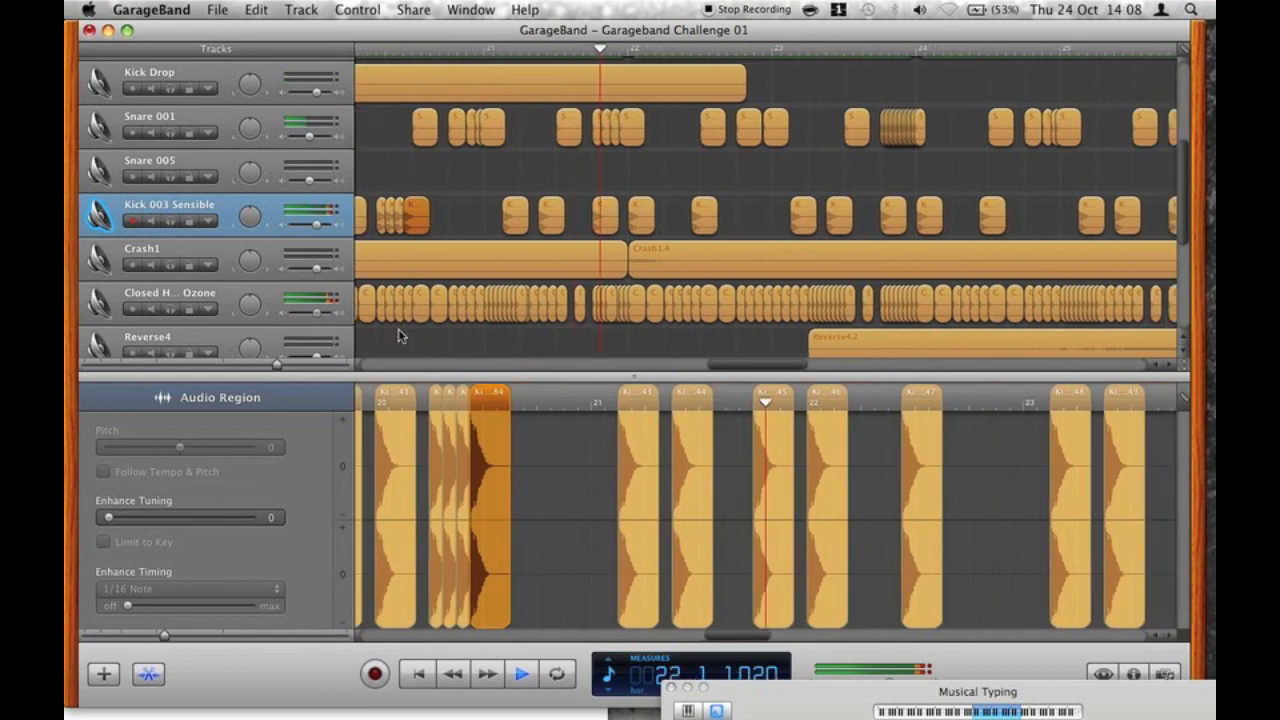
{"action": "key", "text": "space"}
Show the Track Volume automation curve for the first Grand Piano track instead of the equalizer frequency.
{"action": "scroll", "coordinate": [537, 273], "scroll_direction": "up", "scroll_amount": 2}
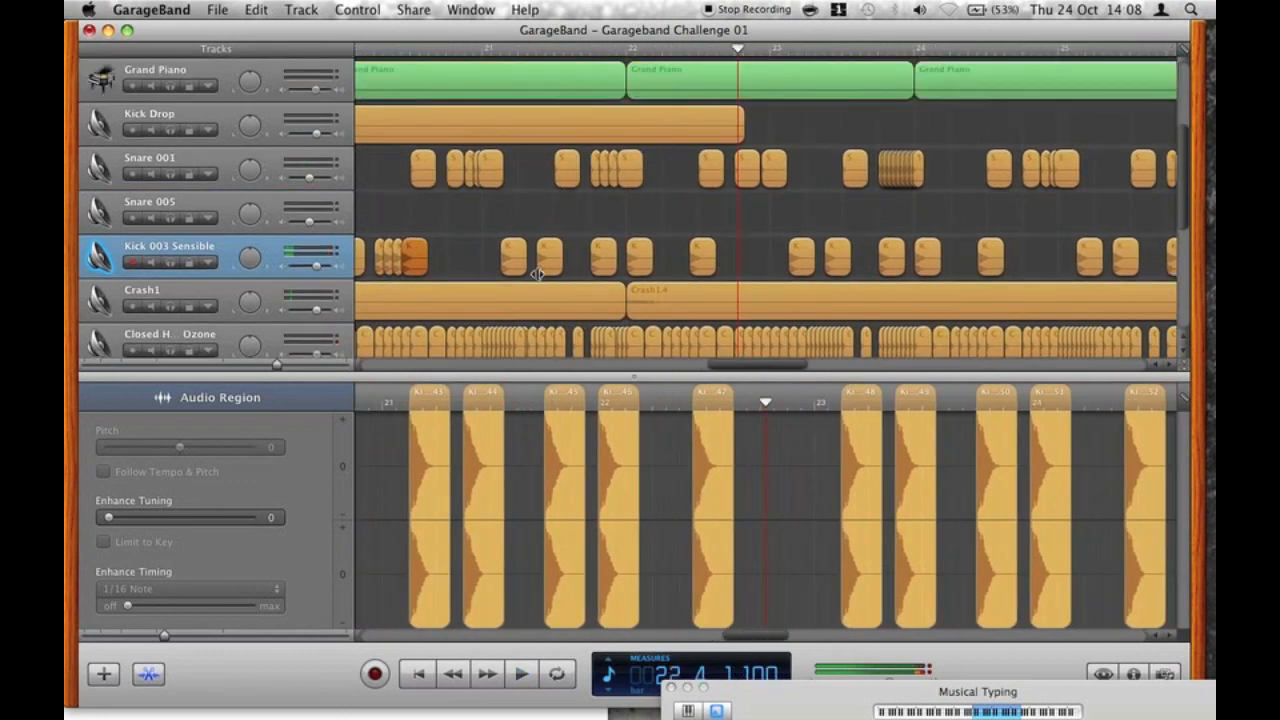
{"action": "scroll", "coordinate": [538, 275], "scroll_direction": "up", "scroll_amount": 6}
{"action": "scroll", "coordinate": [377, 277], "scroll_direction": "left", "scroll_amount": 5}
{"action": "left_click", "coordinate": [209, 213]}
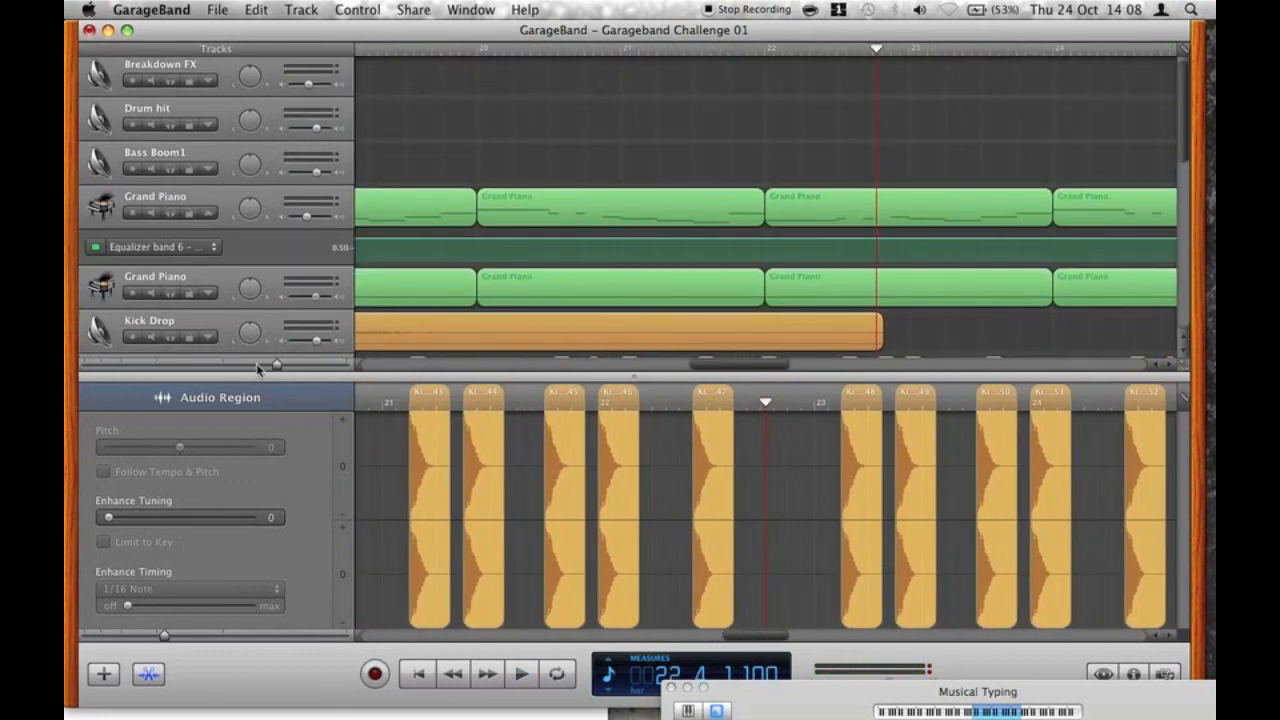
{"action": "left_click", "coordinate": [257, 365]}
{"action": "scroll", "coordinate": [475, 314], "scroll_direction": "left", "scroll_amount": 3}
{"action": "scroll", "coordinate": [475, 314], "scroll_direction": "down", "scroll_amount": 1}
{"action": "left_click", "coordinate": [213, 236]}
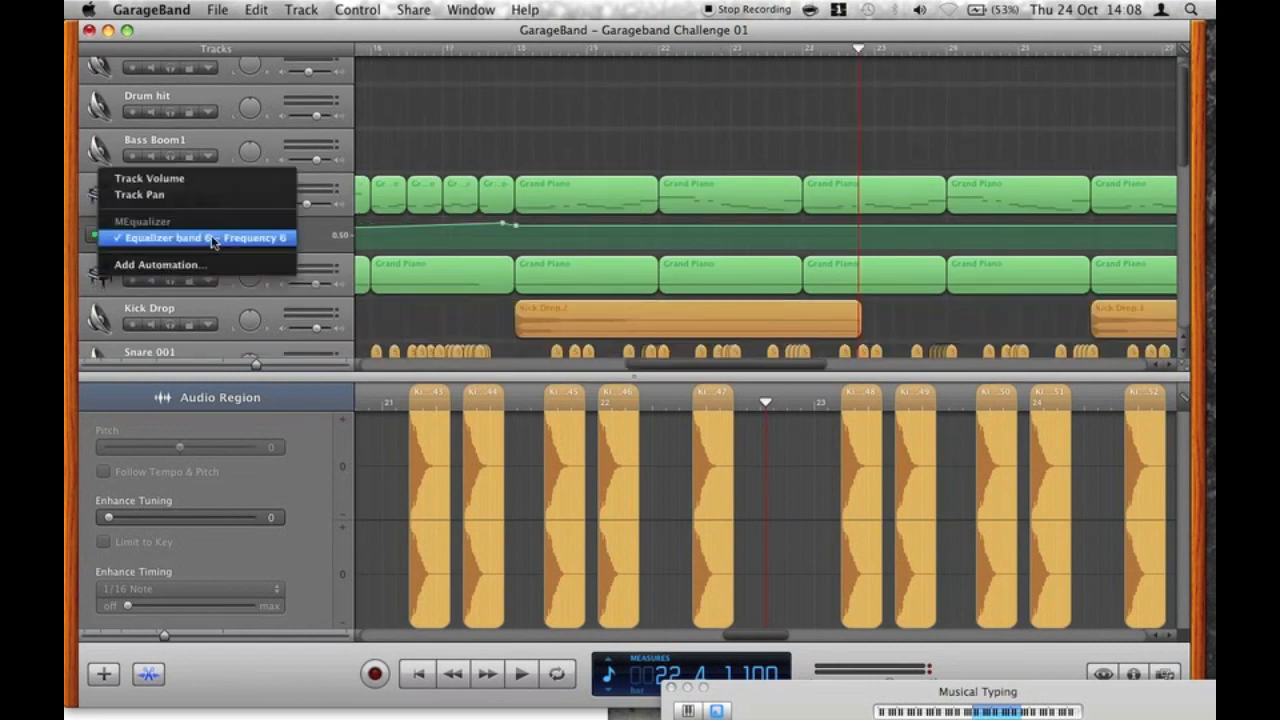
{"action": "left_click", "coordinate": [200, 195]}
{"action": "left_click", "coordinate": [184, 238]}
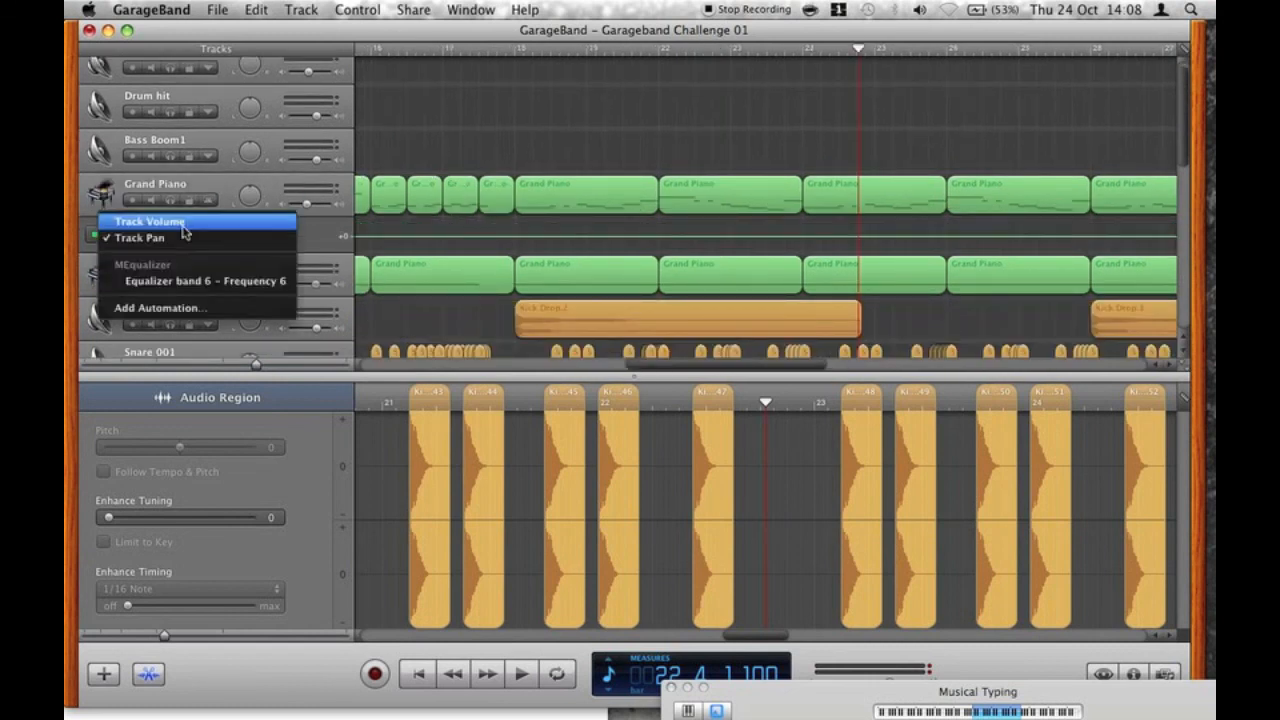
{"action": "left_click", "coordinate": [182, 222]}
Add volume automation points just before bars 18 and 34 on the first Grand Piano track, slightly adjust the curve and hide the automation.
{"action": "left_click", "coordinate": [504, 243]}
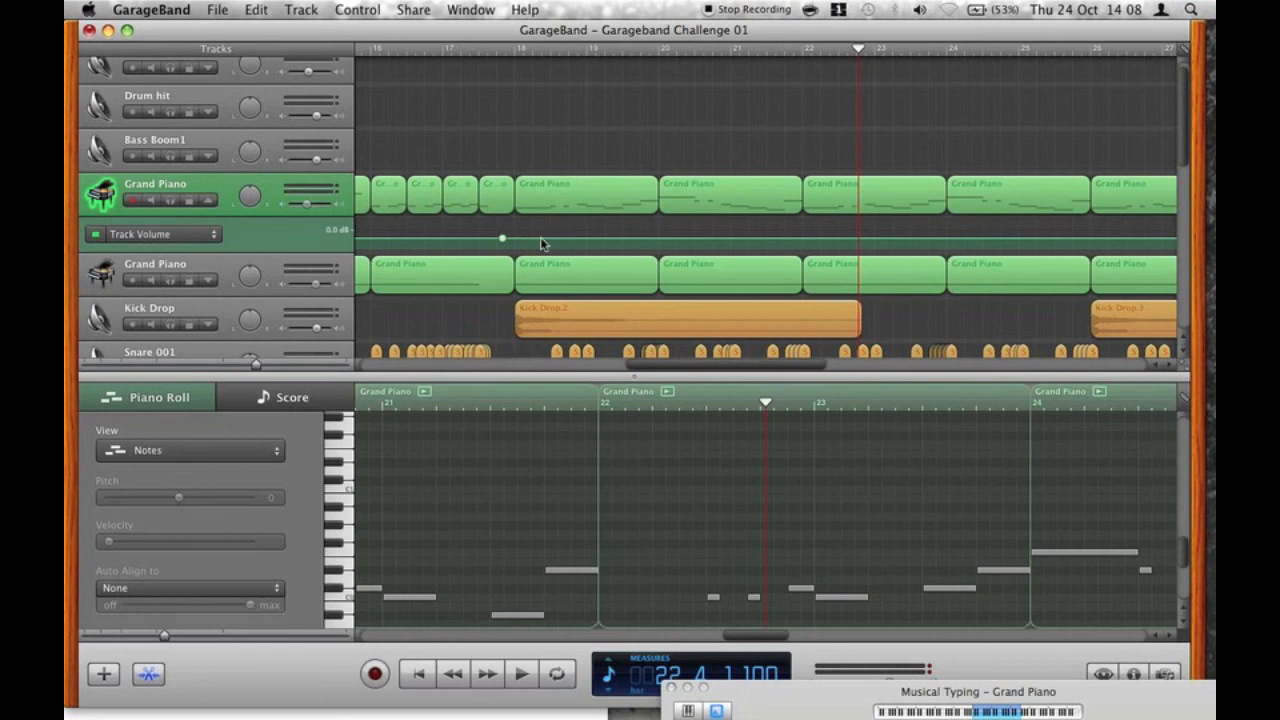
{"action": "scroll", "coordinate": [540, 243], "scroll_direction": "right", "scroll_amount": 10}
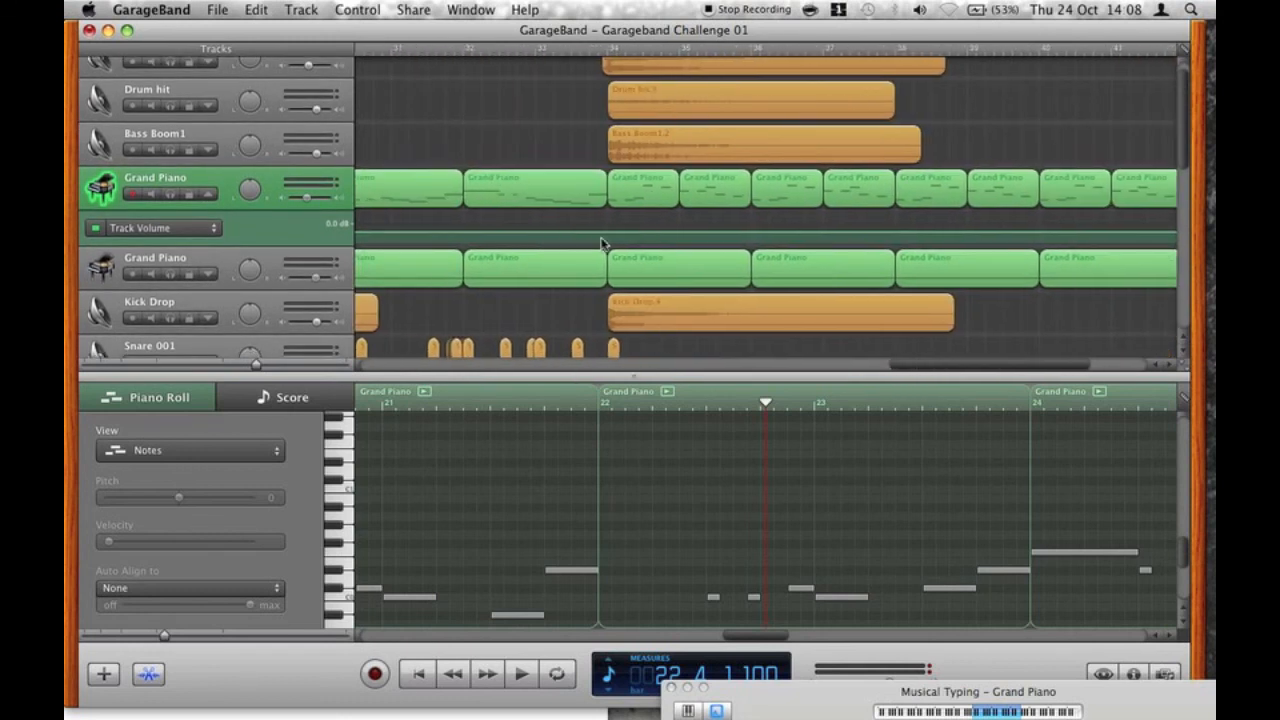
{"action": "left_click", "coordinate": [604, 236]}
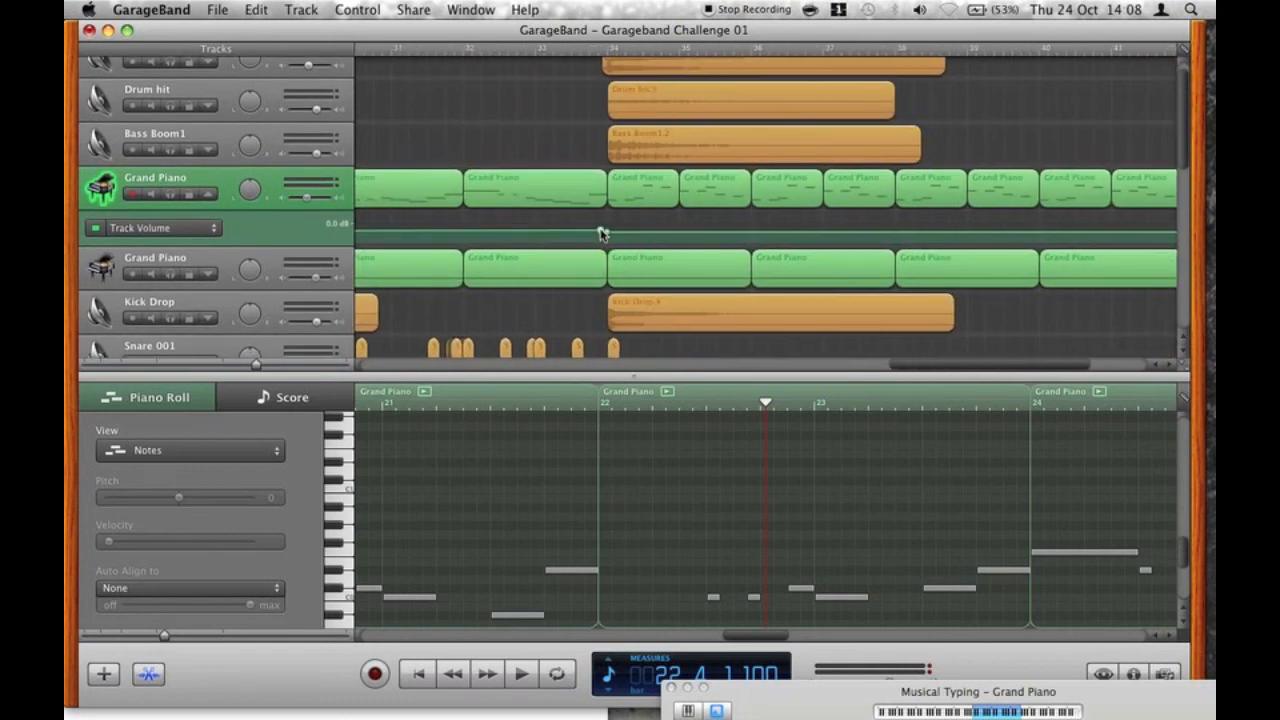
{"action": "scroll", "coordinate": [600, 234], "scroll_direction": "left", "scroll_amount": 10}
{"action": "scroll", "coordinate": [580, 228], "scroll_direction": "left", "scroll_amount": 2}
{"action": "left_click_drag", "start_coordinate": [592, 219], "coordinate": [592, 214]}
{"action": "left_click", "coordinate": [209, 178]}
Save the song and play it from the beginning.
{"action": "key", "text": "super+s"}
{"action": "key", "text": "Return"}
{"action": "key", "text": "space"}
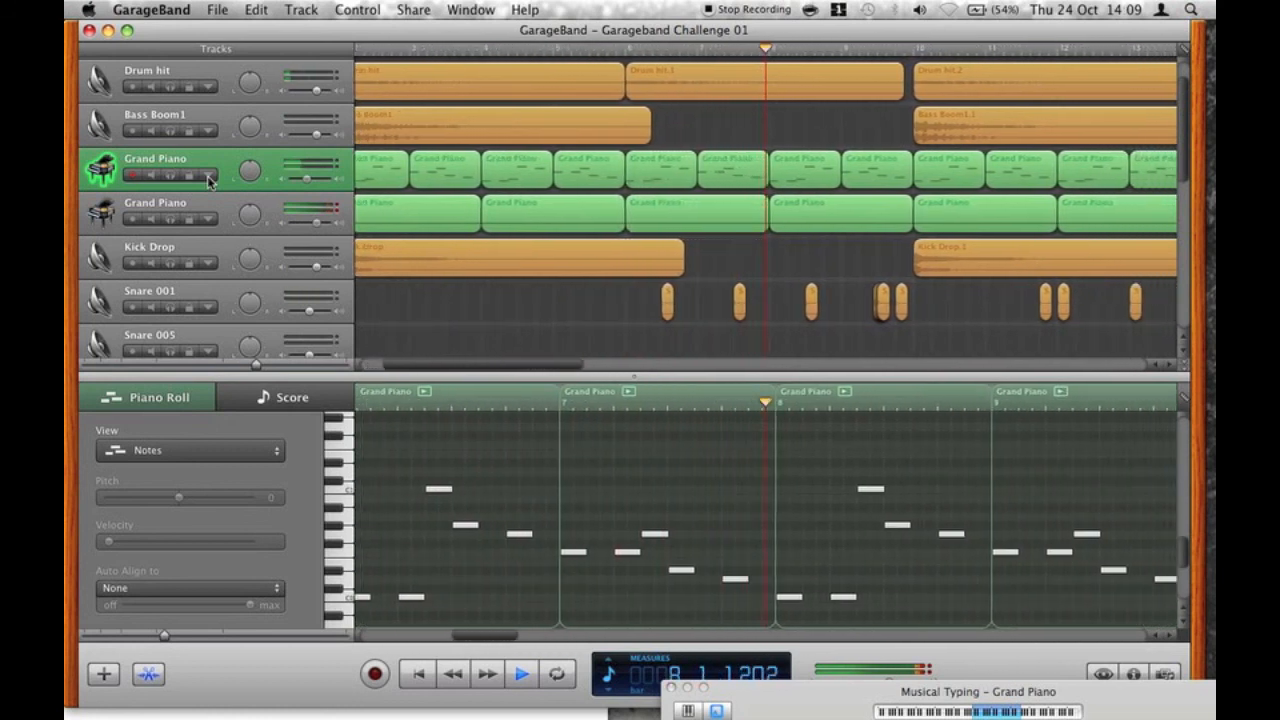
Set the Master Reverb of the Snare 005 track to 21% in its track effects and close the track info.
{"action": "left_click", "coordinate": [205, 291]}
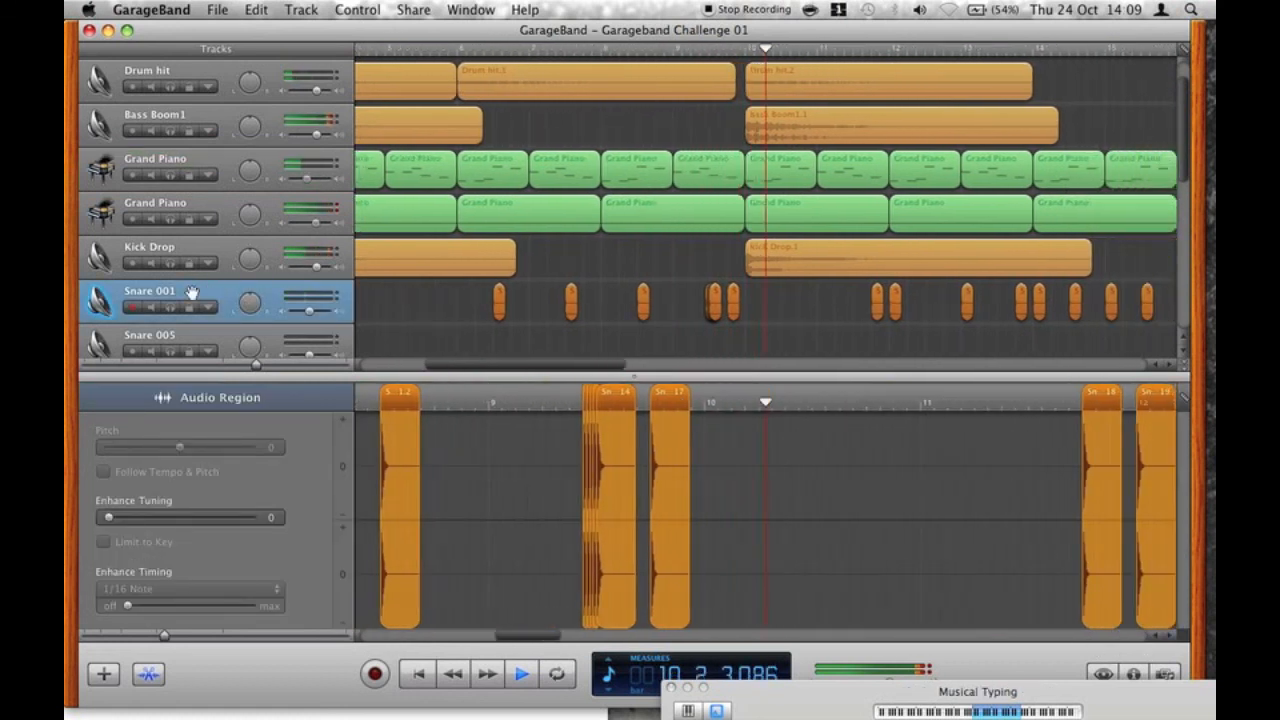
{"action": "key", "text": "Down"}
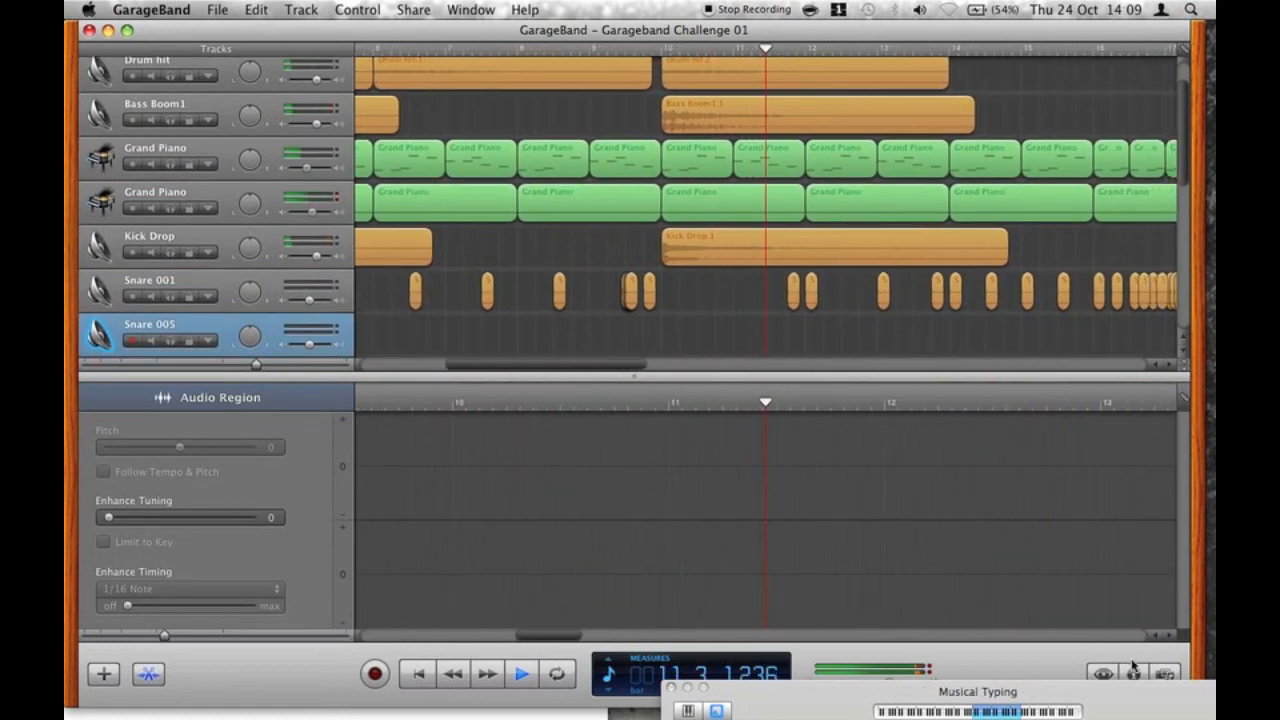
{"action": "left_click", "coordinate": [1133, 674]}
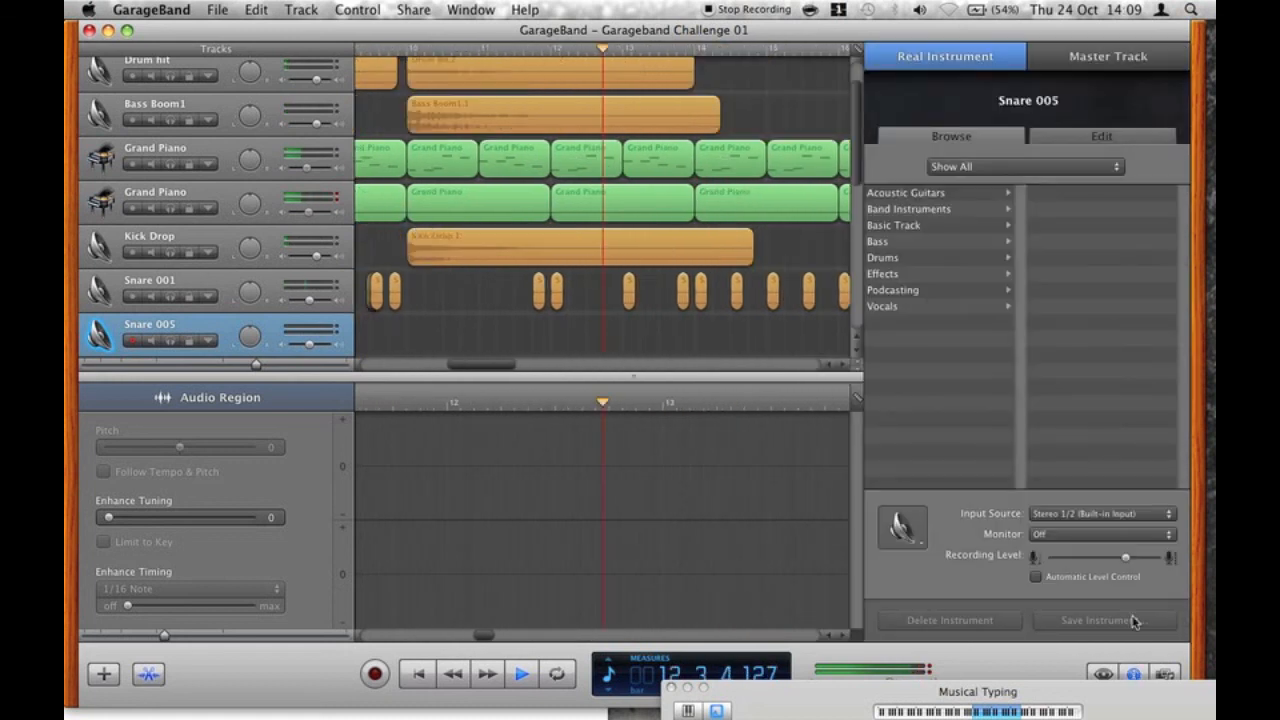
{"action": "left_click", "coordinate": [1079, 137]}
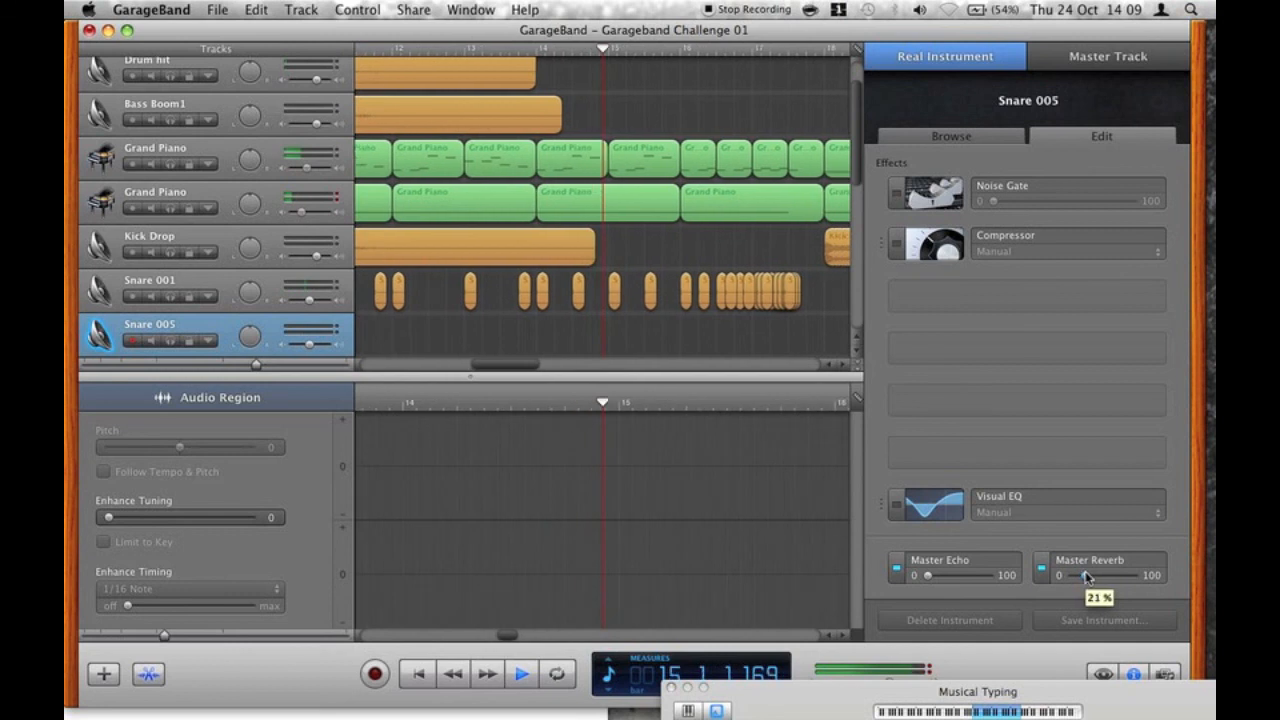
{"action": "left_click", "coordinate": [1133, 674]}
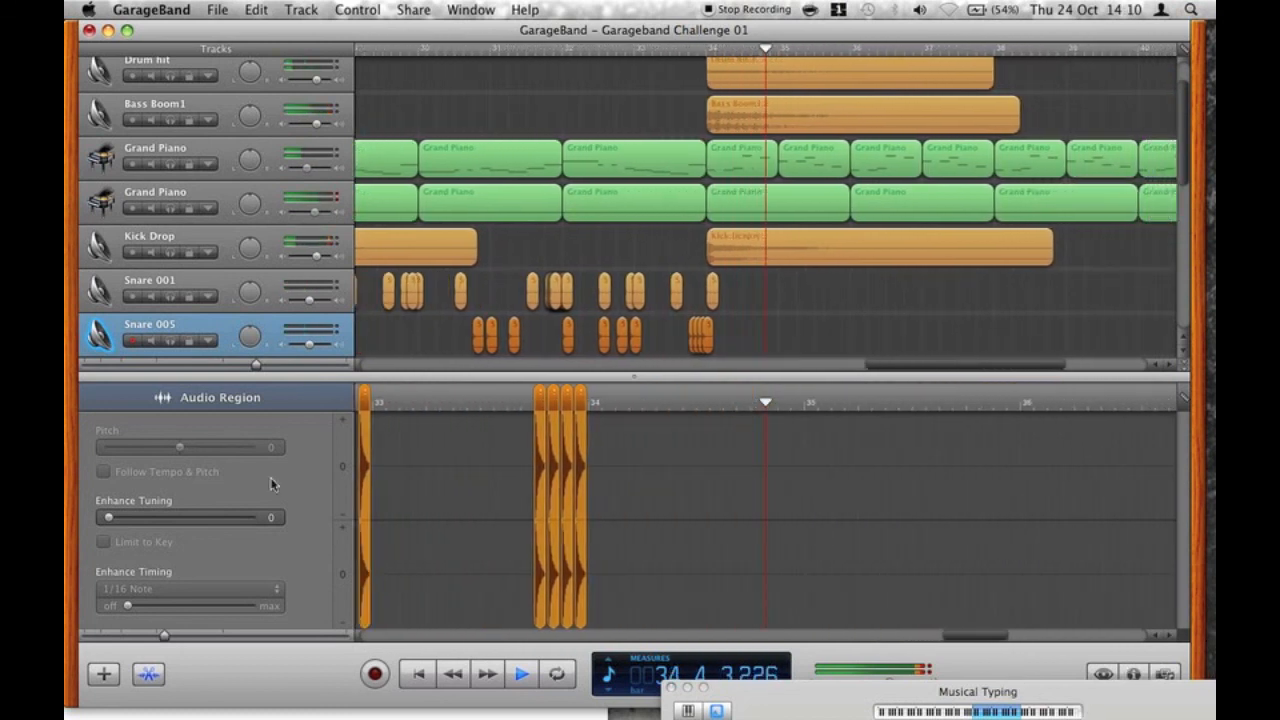
Close the audio editor and copy the Gun Shot region from bar 26 to bar 34, where the second breakdown starts.
{"action": "left_click", "coordinate": [148, 674]}
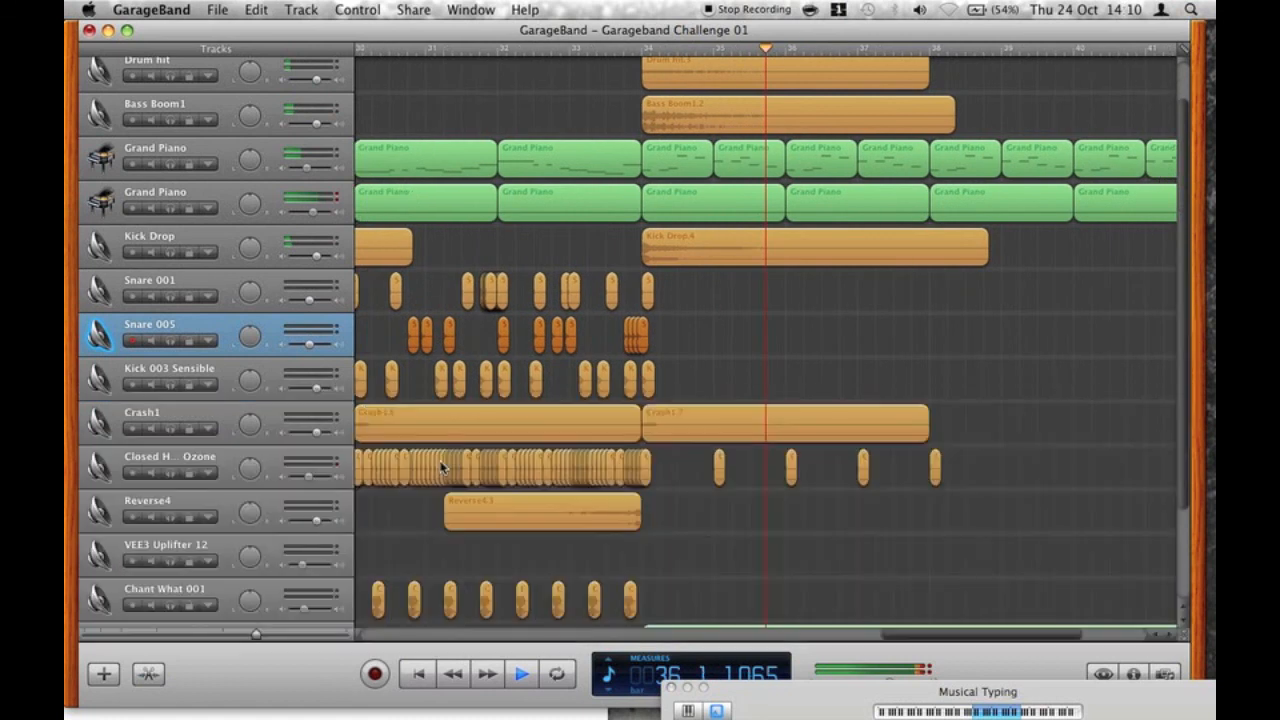
{"action": "scroll", "coordinate": [435, 467], "scroll_direction": "down", "scroll_amount": 3}
{"action": "scroll", "coordinate": [435, 467], "scroll_direction": "left", "scroll_amount": 1}
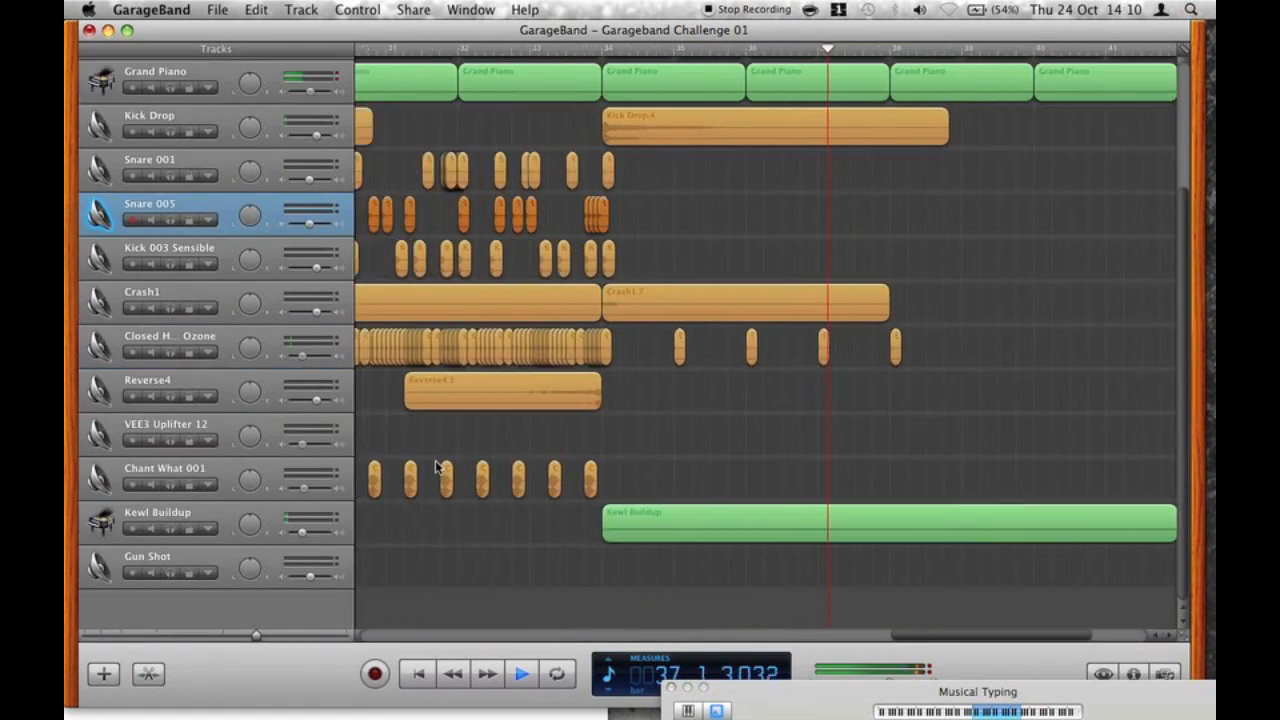
{"action": "scroll", "coordinate": [435, 467], "scroll_direction": "left", "scroll_amount": 5}
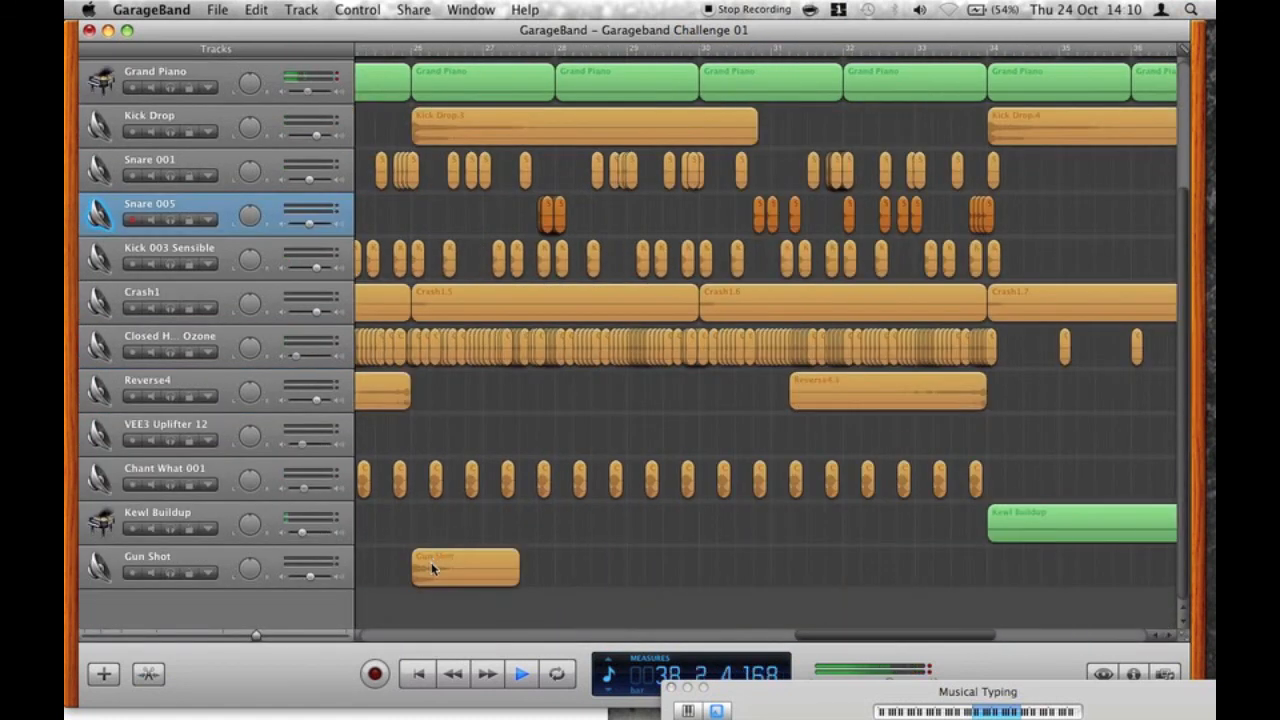
{"action": "left_click_drag", "start_coordinate": [439, 567], "coordinate": [1015, 580]}
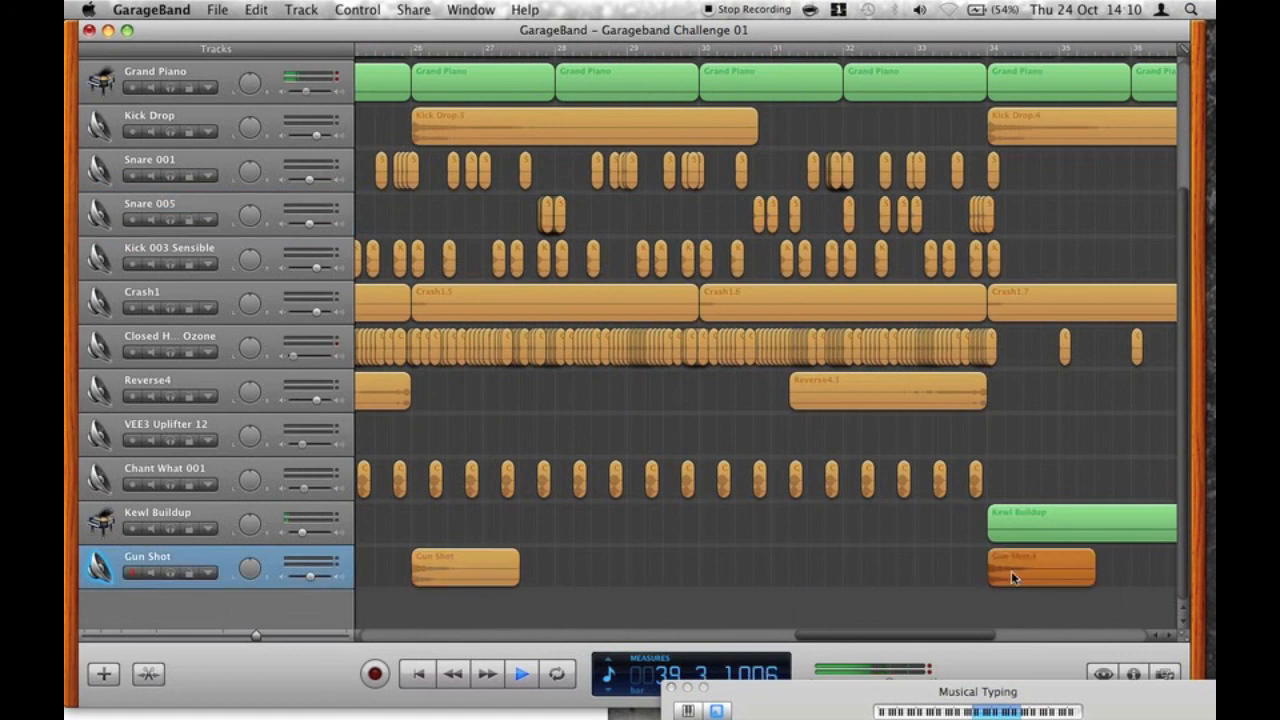